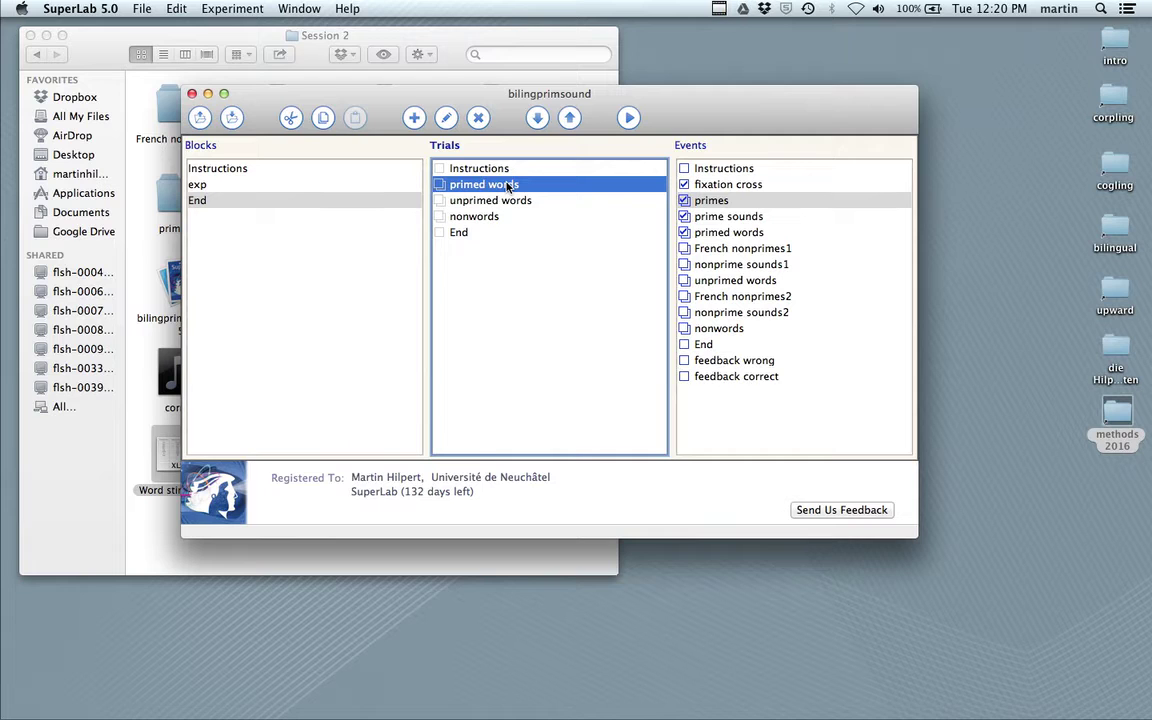
Step: Examine which events the primed words, unprimed words, nonwords and End trials use, and review the feedback and End events
{"action": "key", "text": "Down"}
{"action": "key", "text": "Down"}
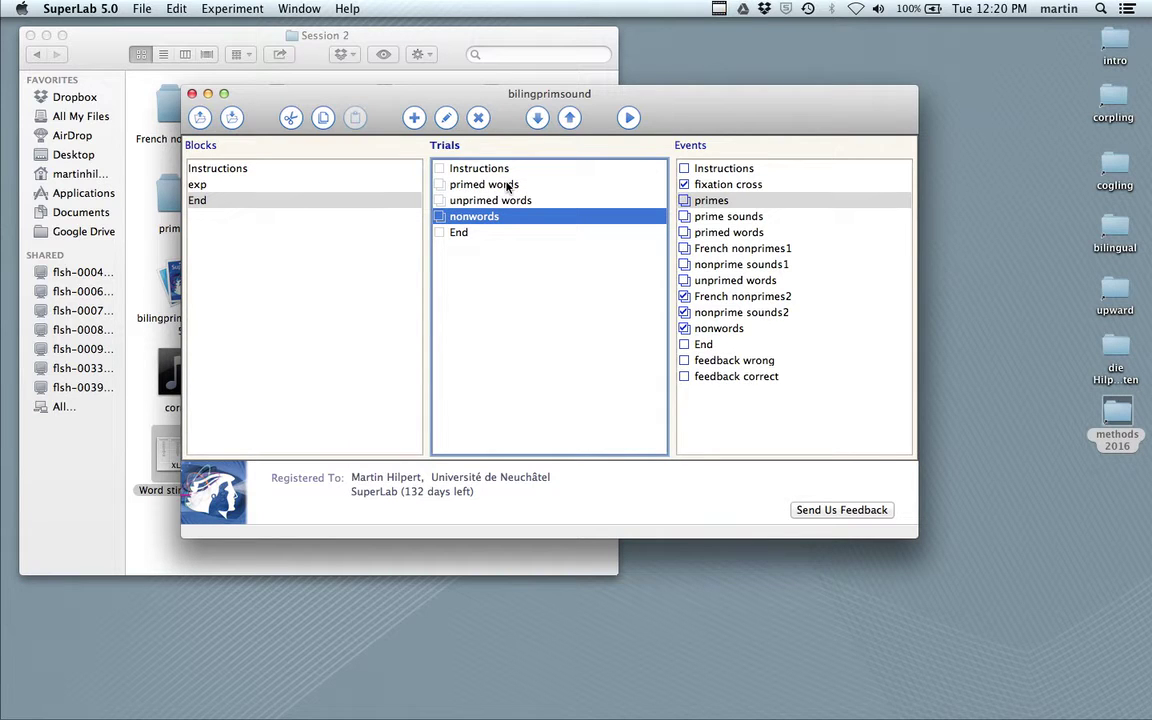
{"action": "key", "text": "Down"}
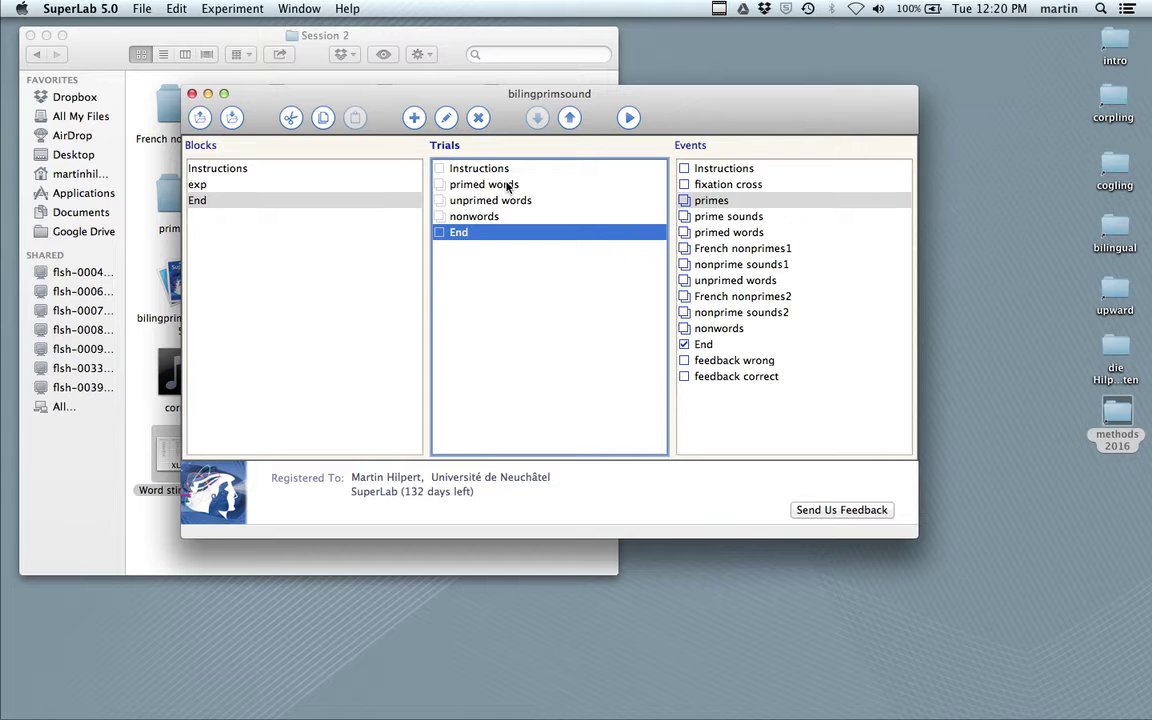
{"action": "left_click", "coordinate": [765, 185]}
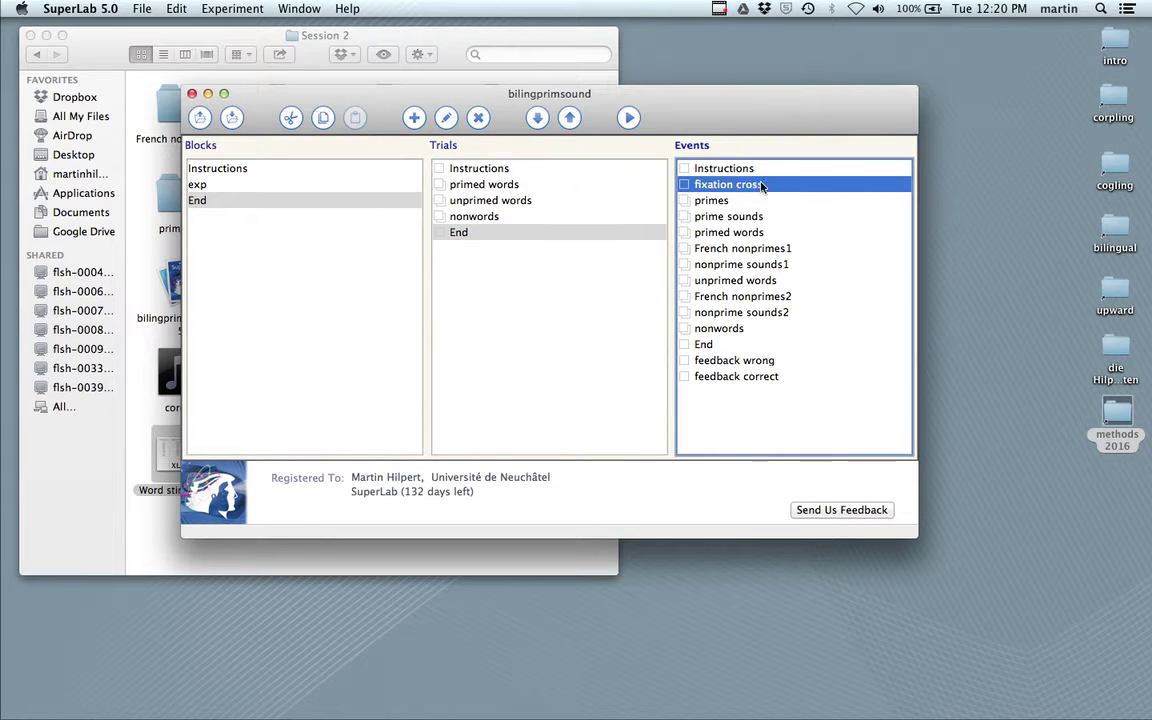
{"action": "left_click", "coordinate": [766, 175]}
{"action": "key", "text": "Down"}
{"action": "left_click", "coordinate": [469, 190]}
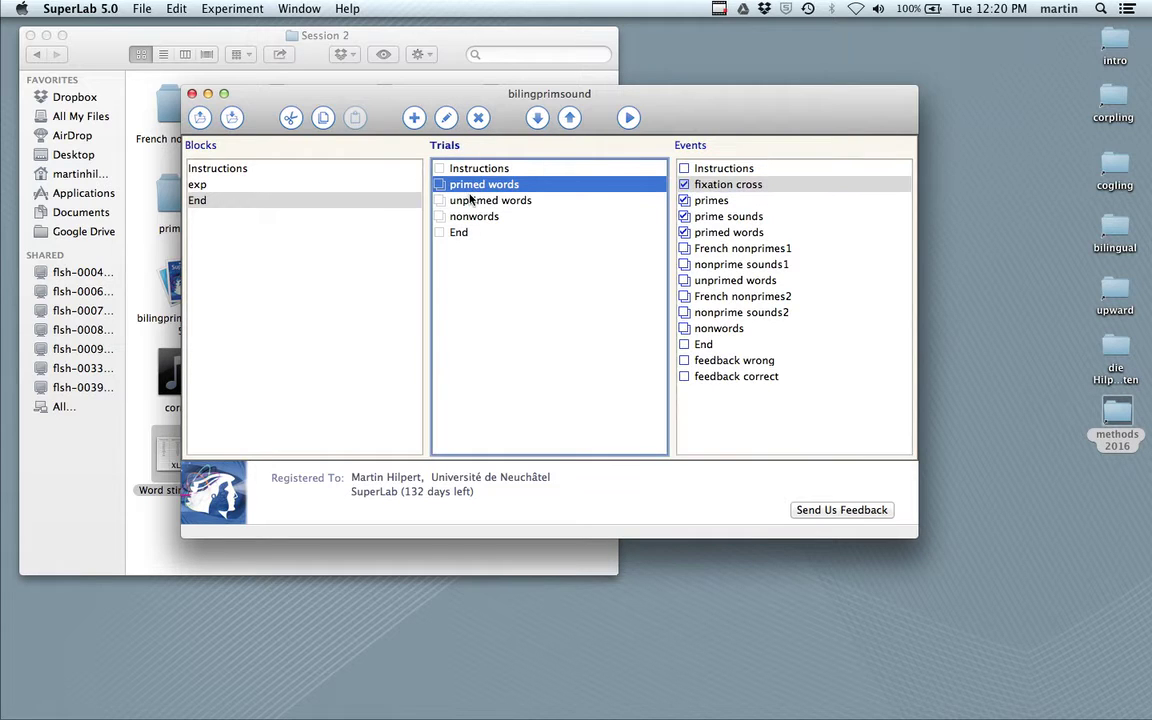
{"action": "left_click", "coordinate": [469, 200]}
{"action": "left_click", "coordinate": [458, 216]}
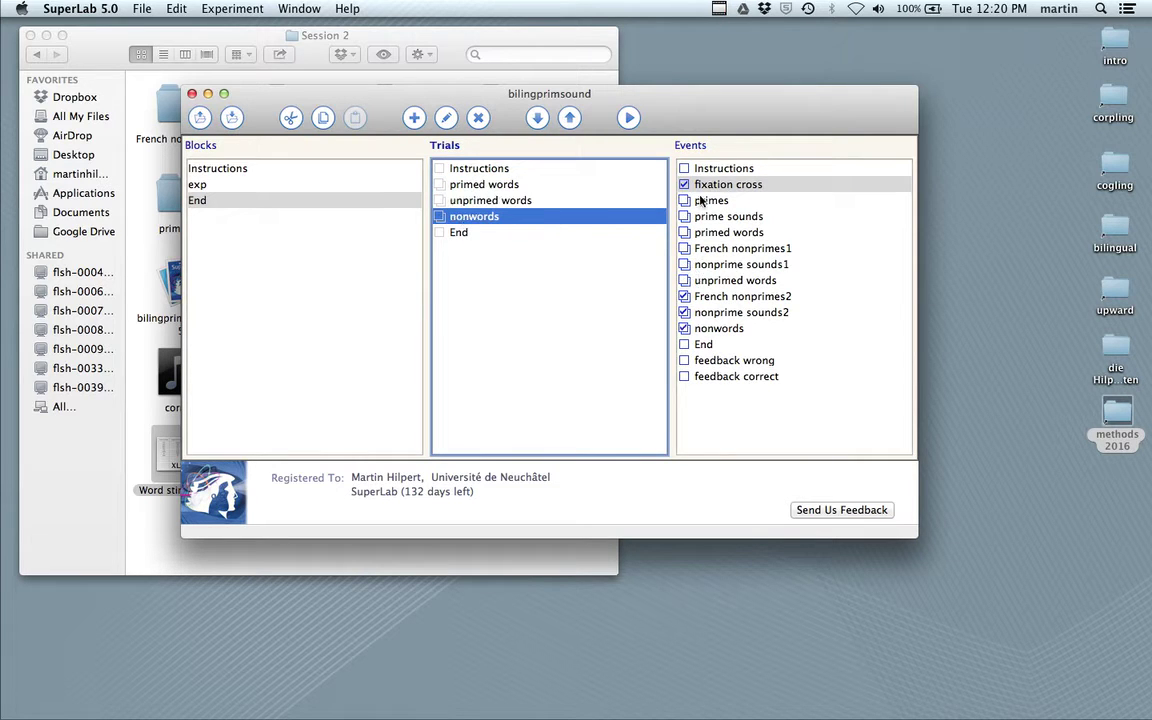
{"action": "left_click", "coordinate": [476, 185]}
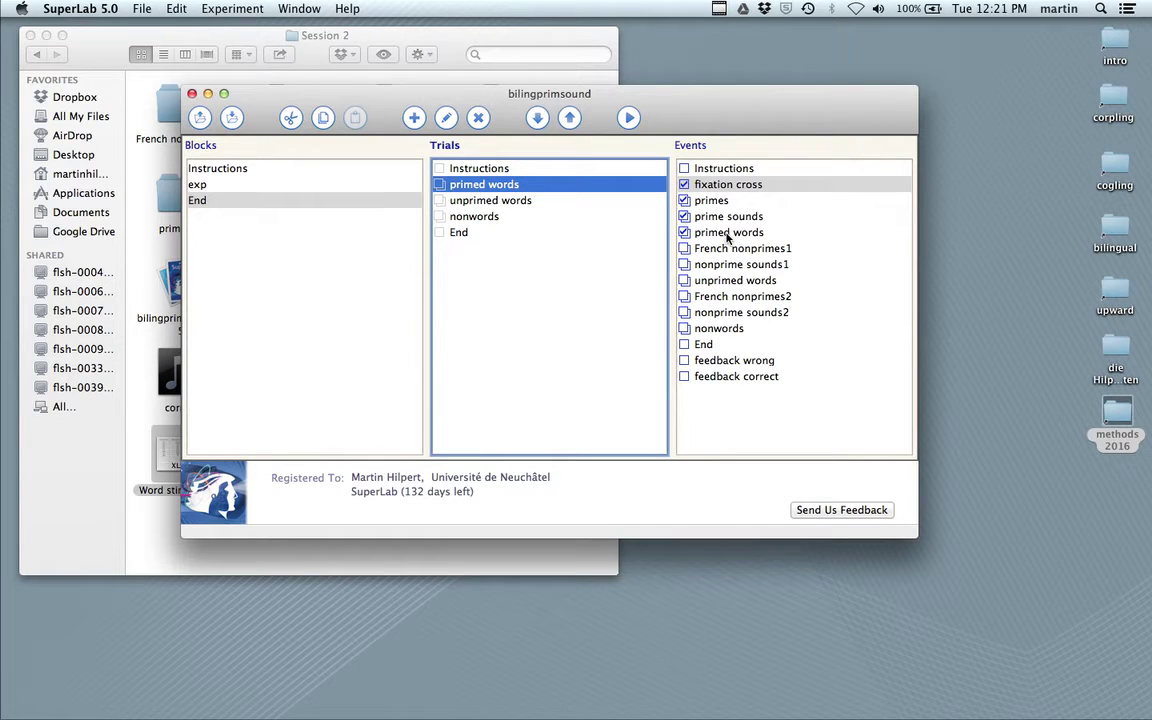
{"action": "left_click", "coordinate": [455, 200]}
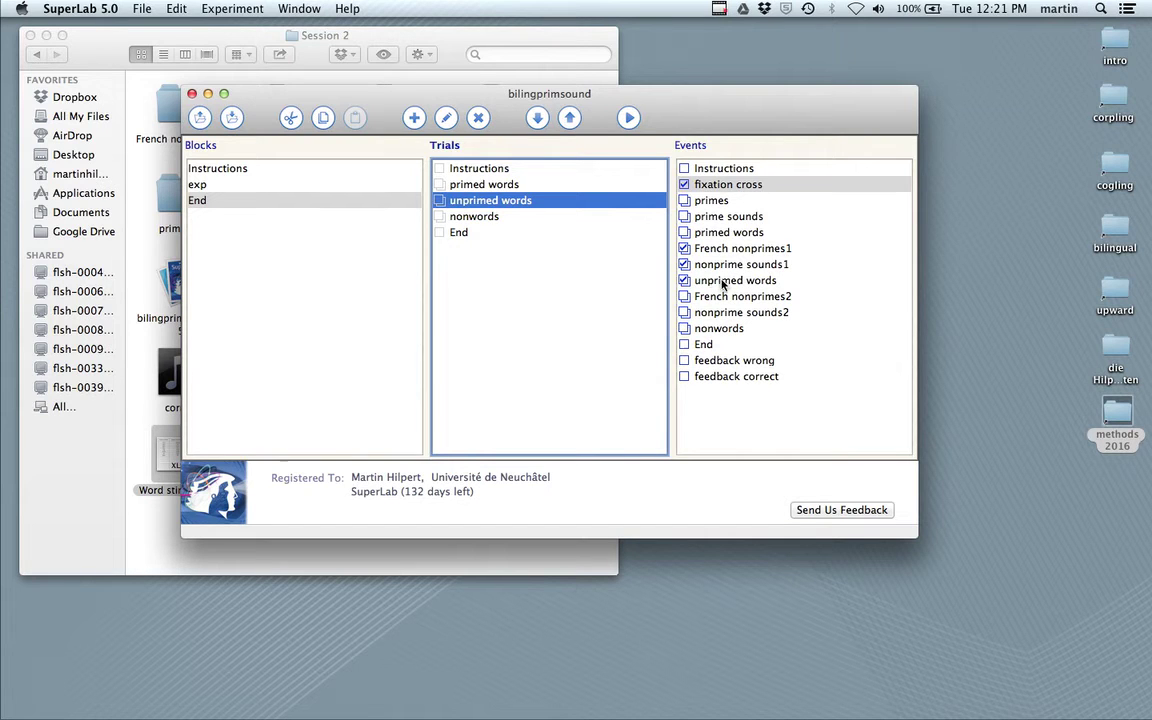
{"action": "left_click", "coordinate": [480, 216]}
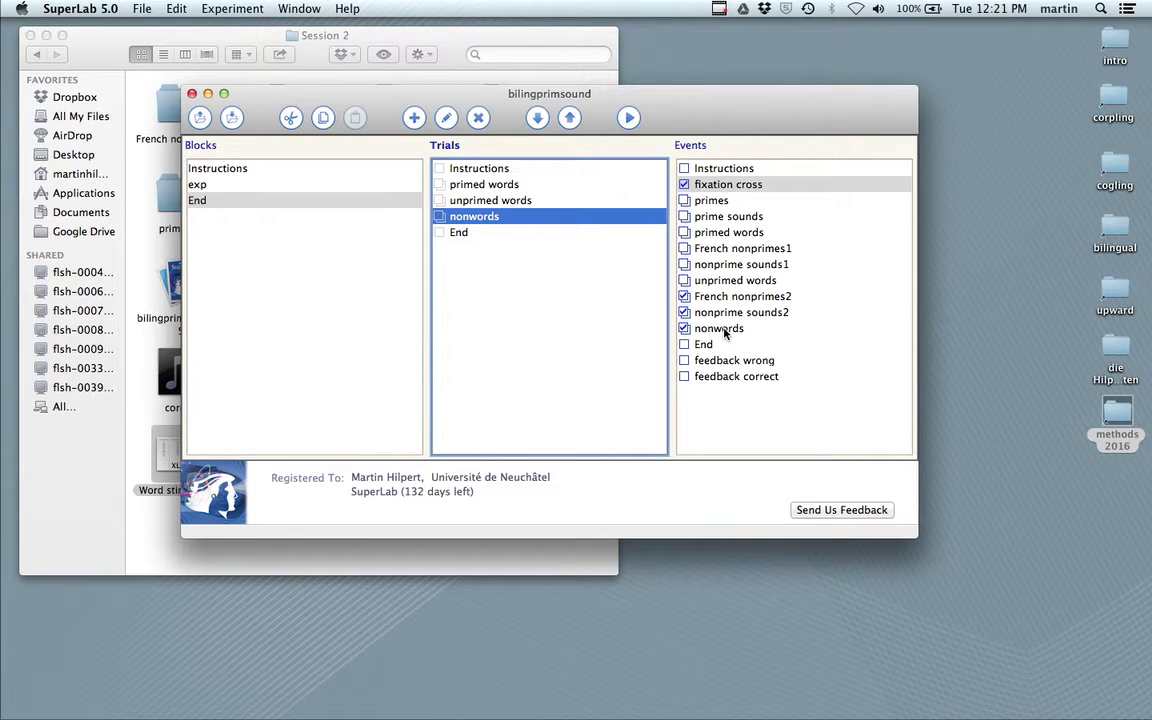
{"action": "left_click", "coordinate": [748, 366]}
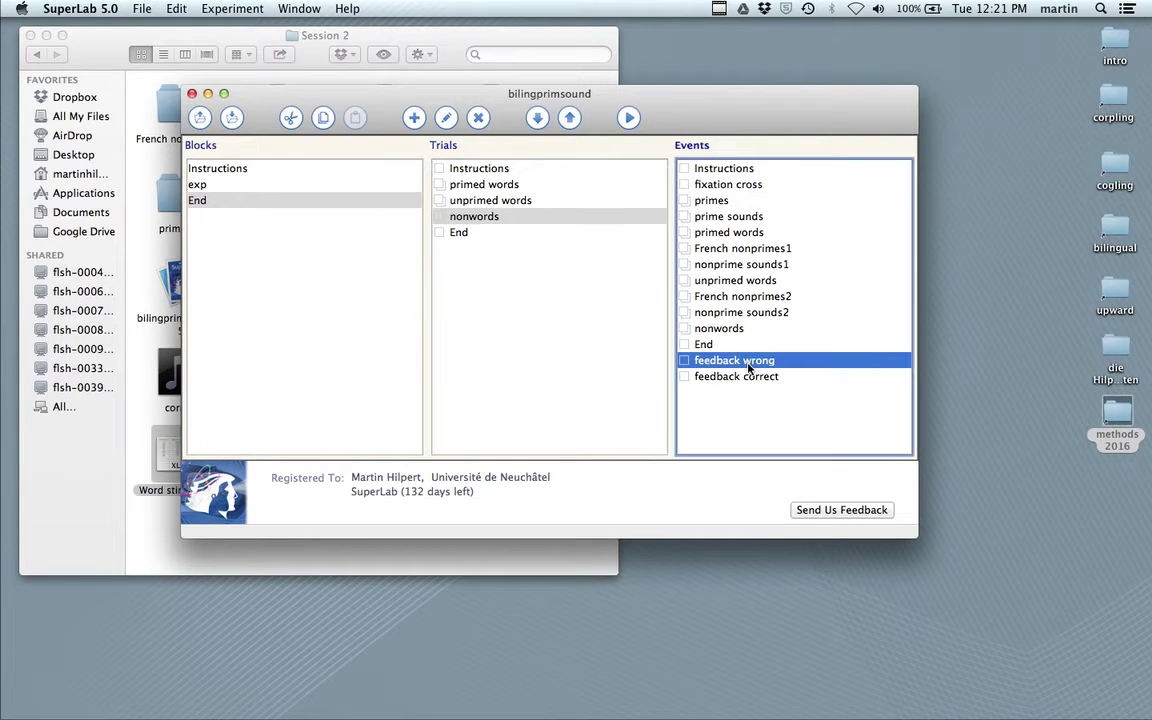
{"action": "left_click", "coordinate": [752, 377]}
{"action": "left_click", "coordinate": [762, 360]}
{"action": "left_click", "coordinate": [709, 343]}
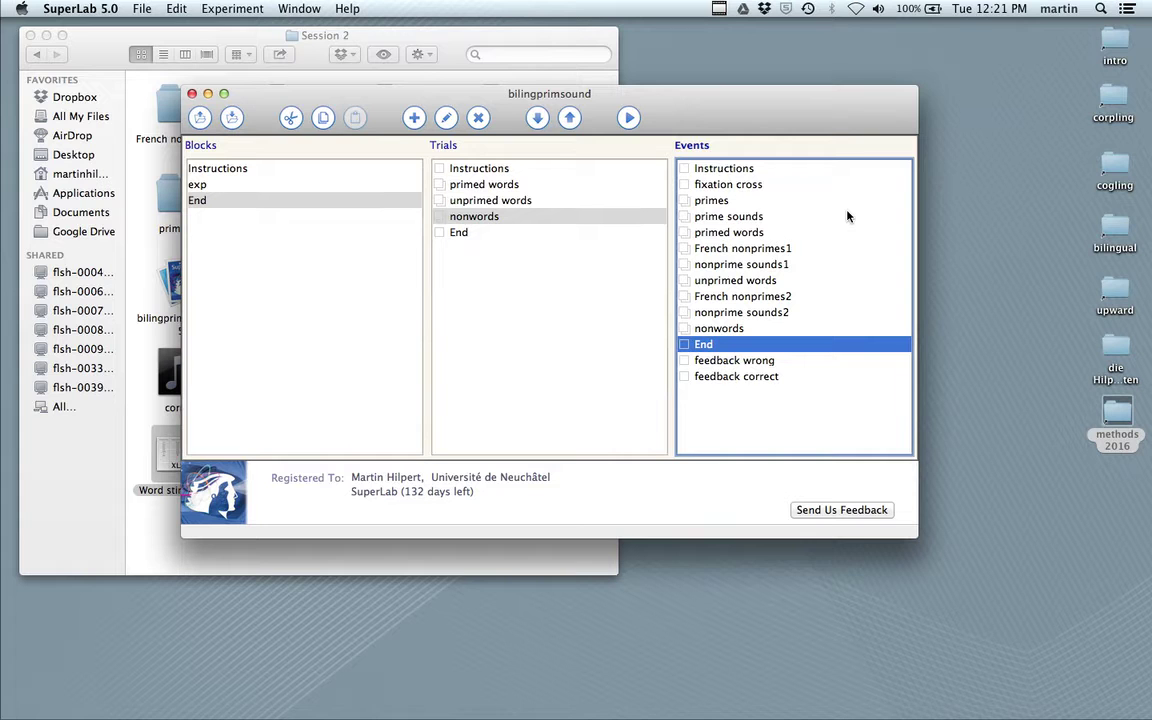
Step: Minimise the bilingprimsound experiment and create a new one with Mouse or Touch Screen as input device, enlarging and repositioning its window
{"action": "left_click", "coordinate": [208, 94]}
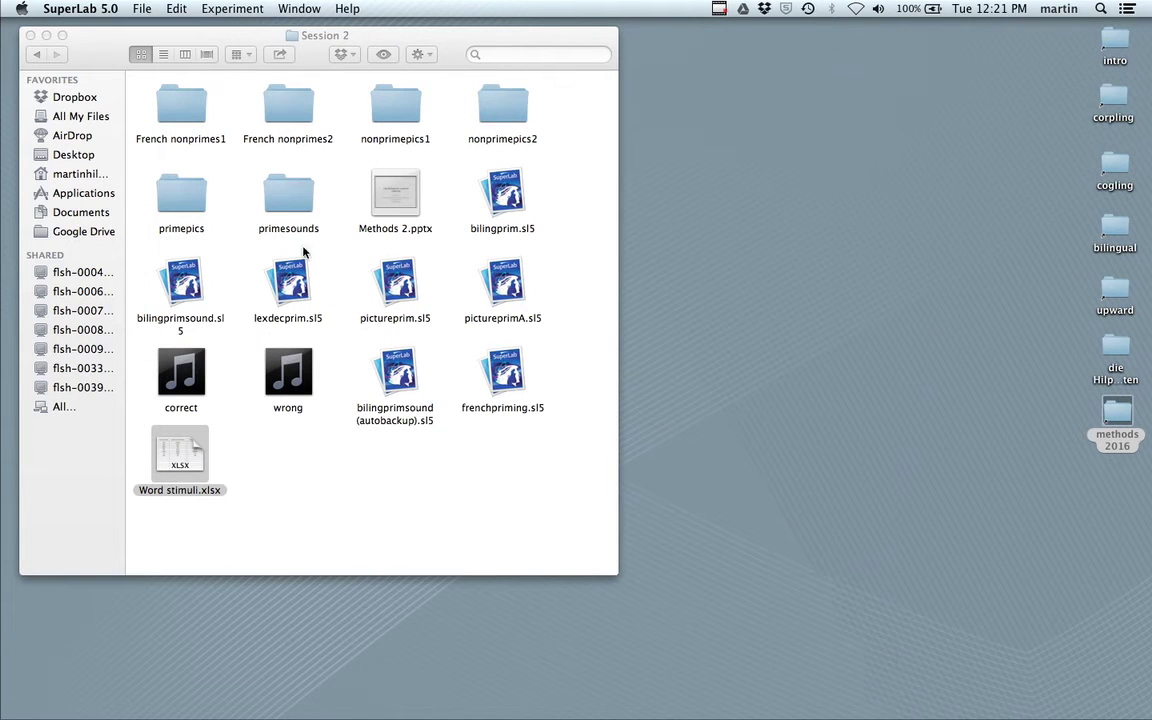
{"action": "left_click", "coordinate": [141, 9]}
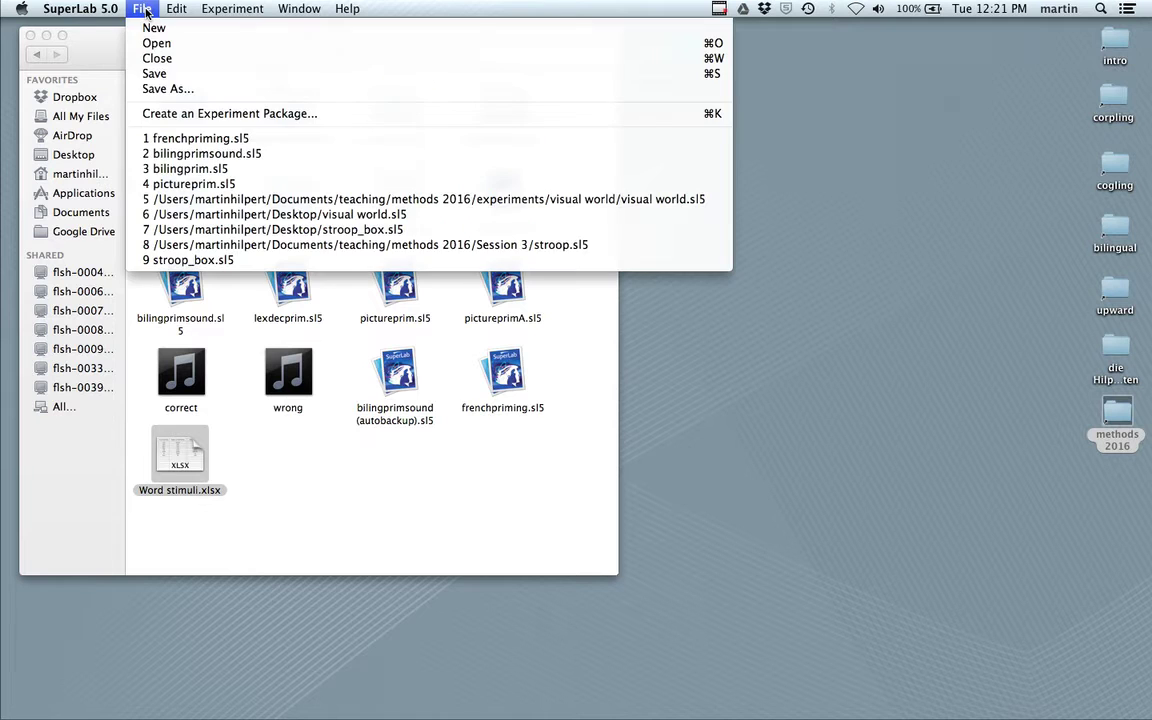
{"action": "left_click", "coordinate": [156, 35]}
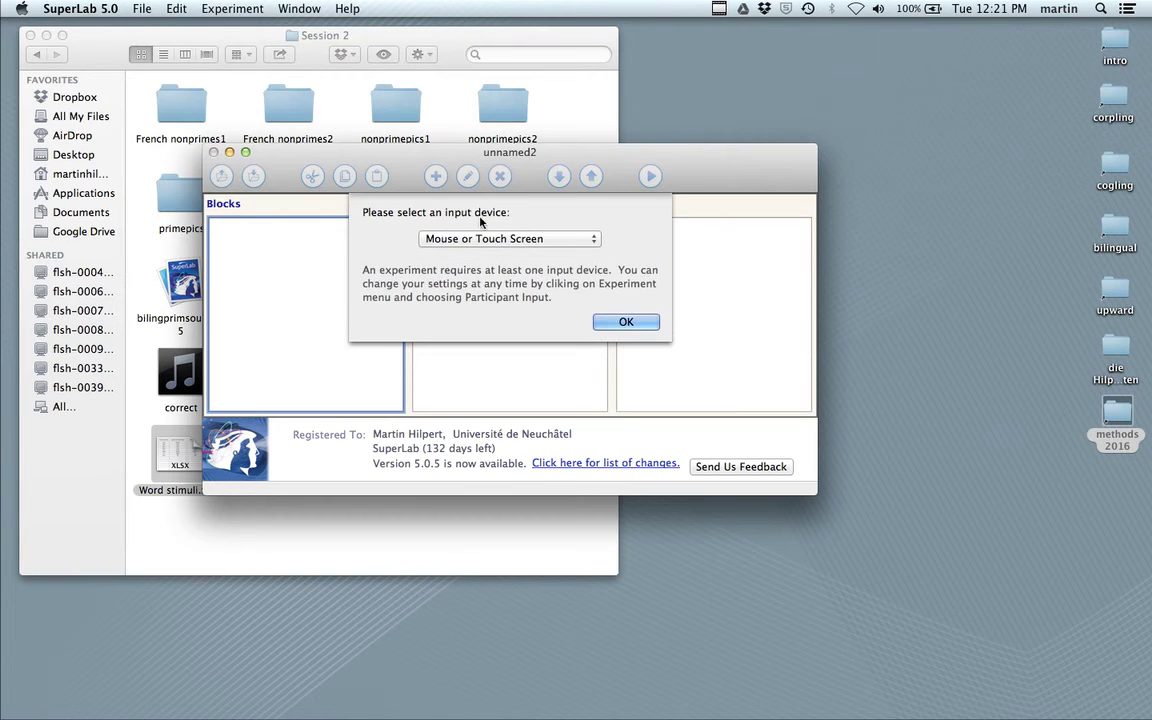
{"action": "left_click", "coordinate": [643, 328]}
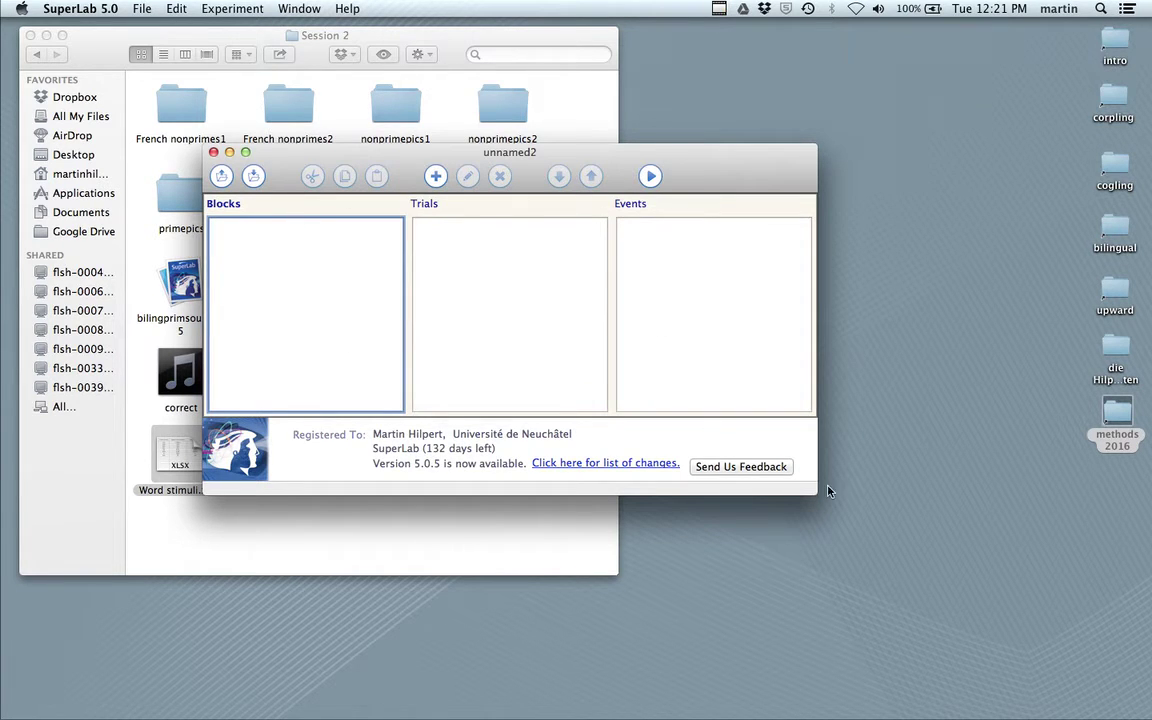
{"action": "left_click_drag", "start_coordinate": [814, 491], "coordinate": [971, 628]}
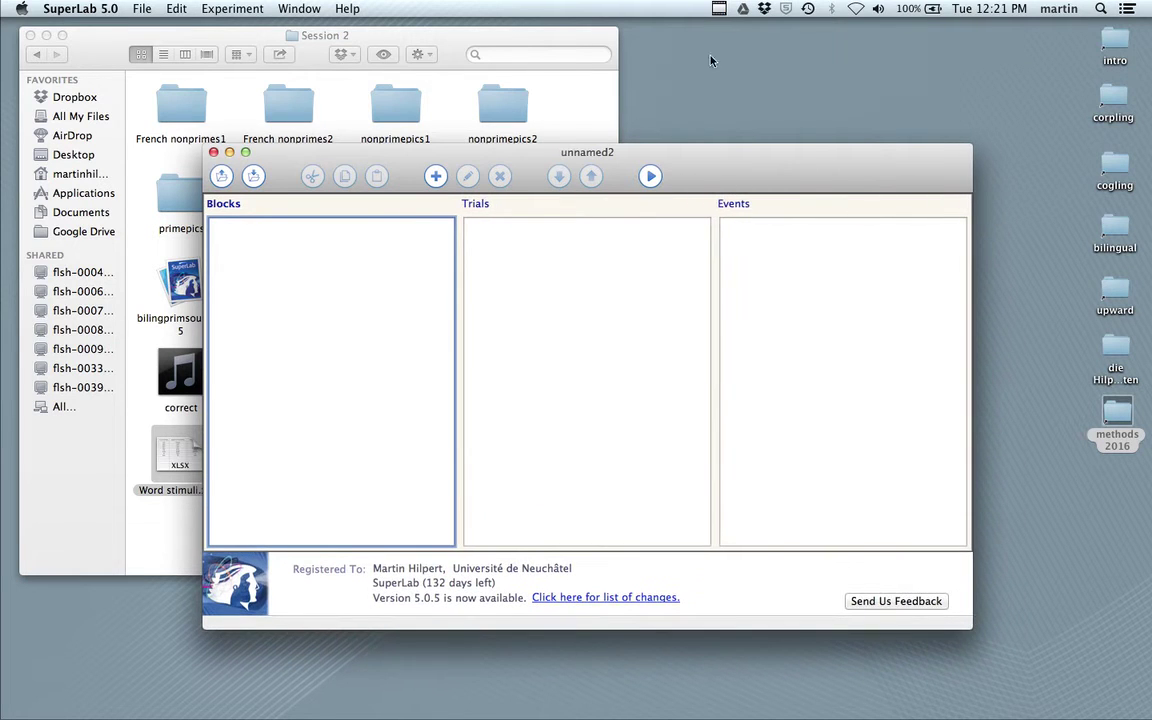
{"action": "left_click_drag", "start_coordinate": [730, 162], "coordinate": [698, 99]}
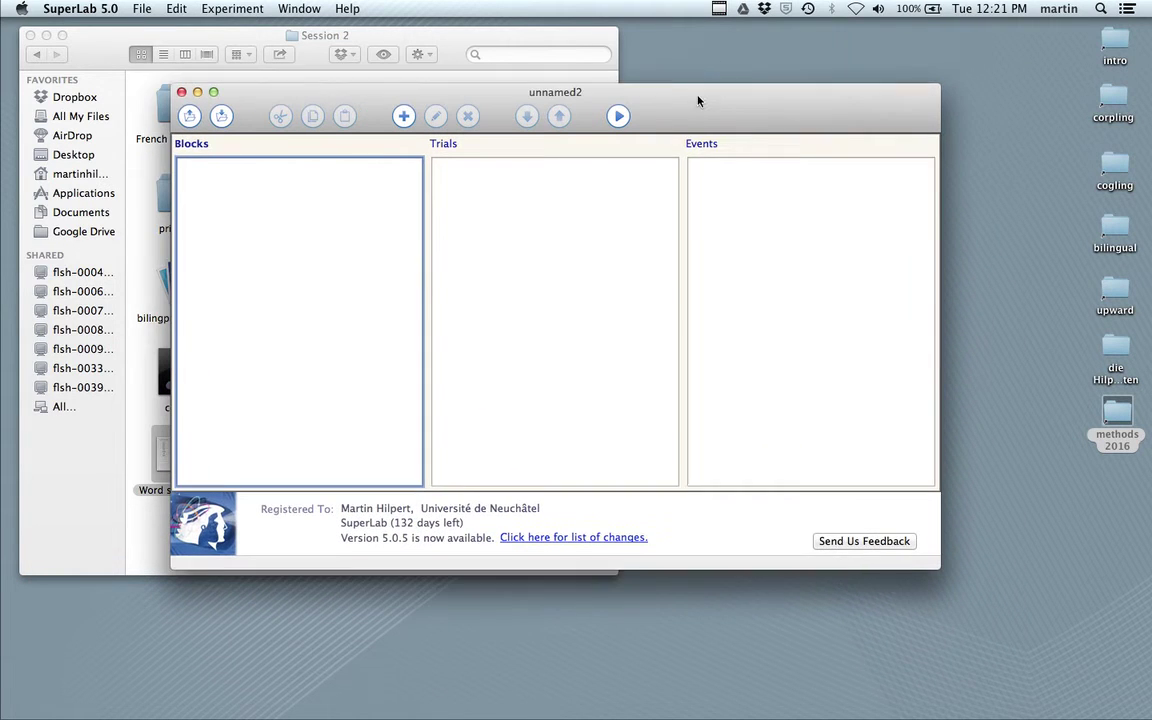
Step: Save the new experiment to the Desktop under the name frenchpriming
{"action": "left_click", "coordinate": [142, 9]}
{"action": "left_click", "coordinate": [163, 90]}
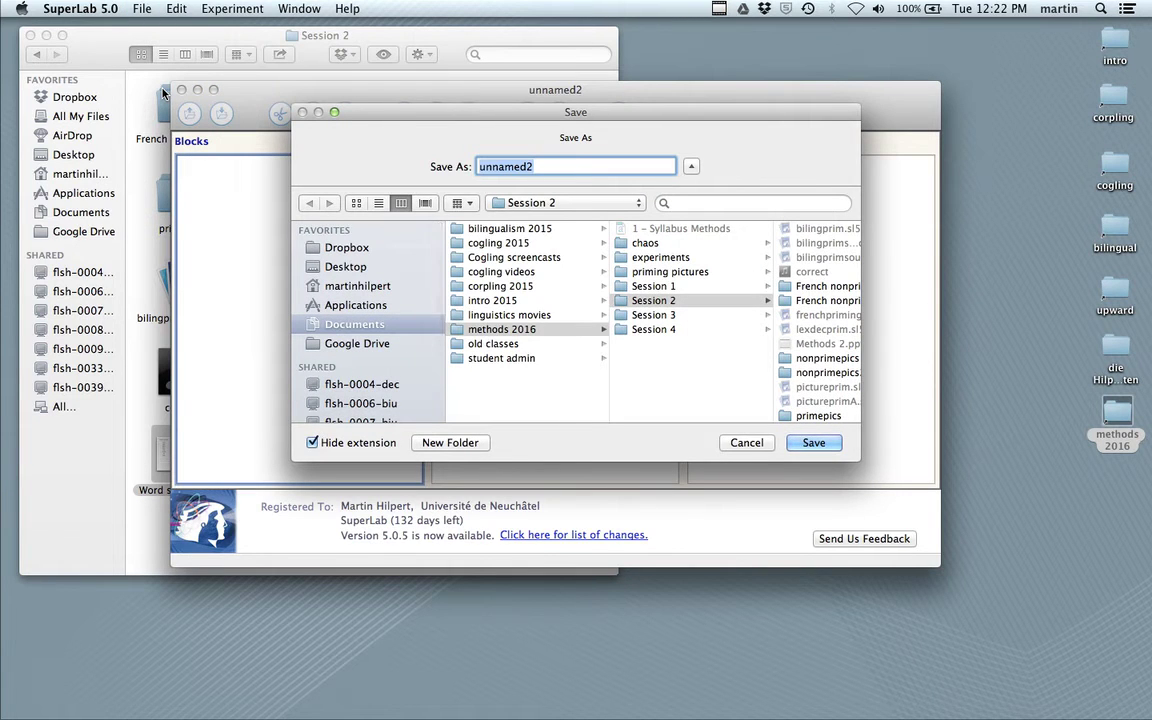
{"action": "left_click", "coordinate": [350, 266]}
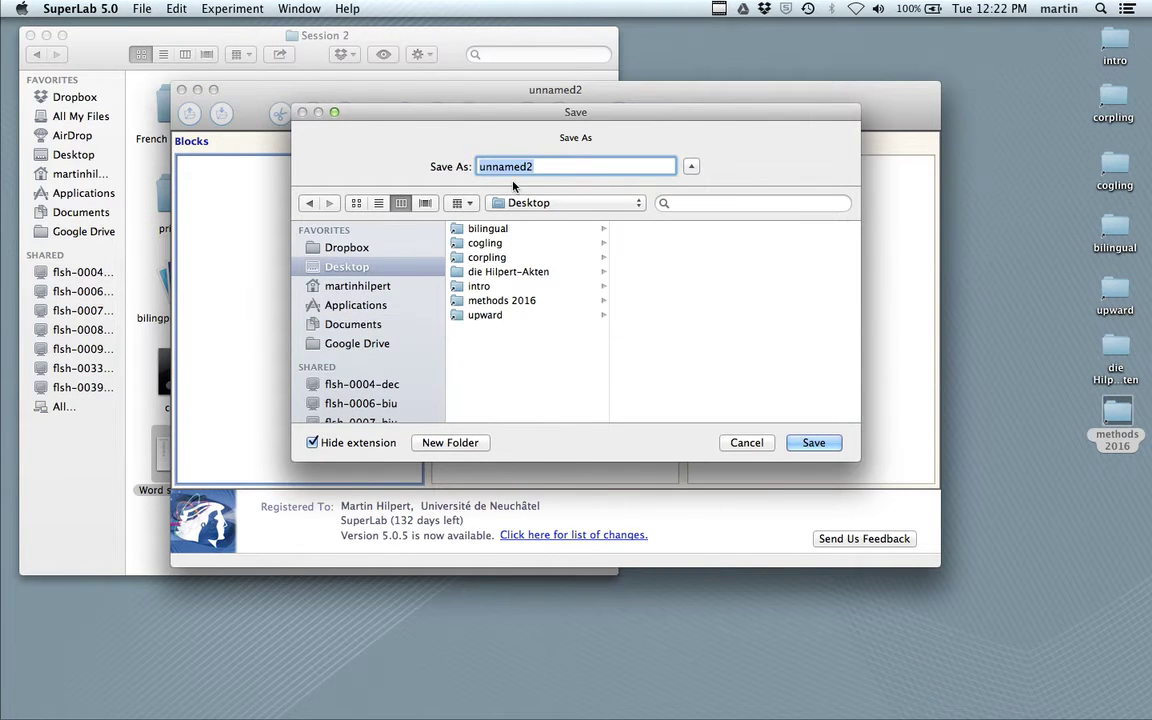
{"action": "type", "text": "fremnc"}
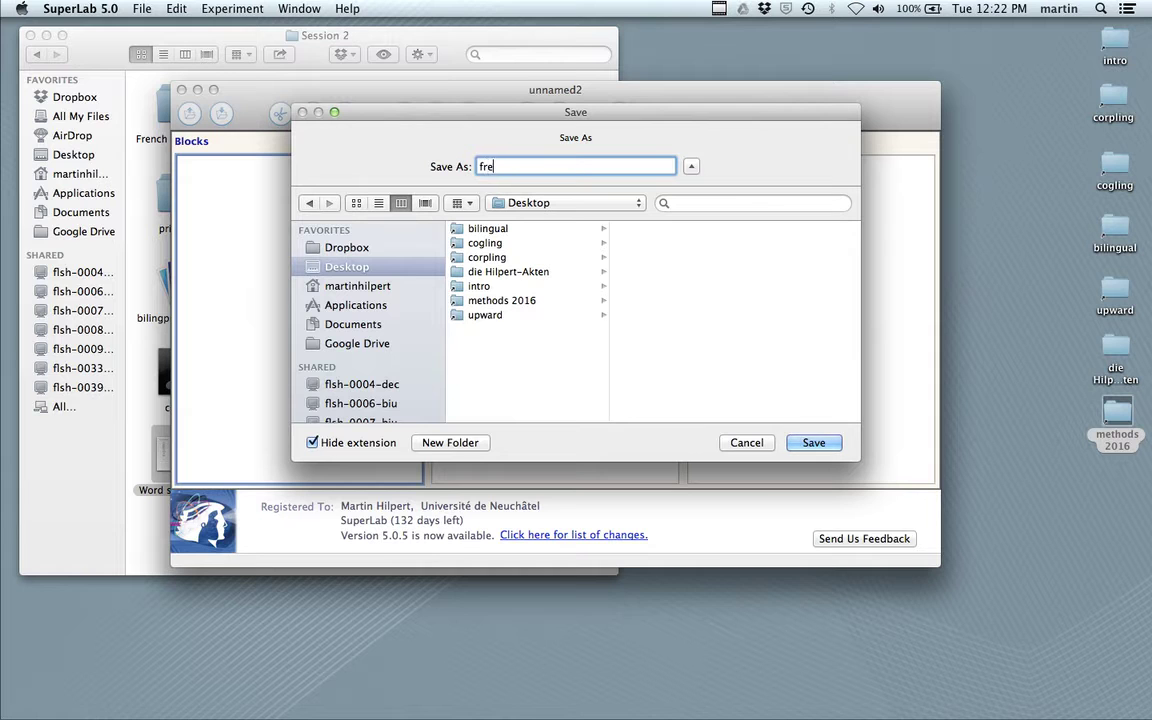
{"action": "key", "text": "BackSpace"}
{"action": "key", "text": "BackSpace"}
{"action": "key", "text": "BackSpace"}
{"action": "type", "text": "nchpriming"}
{"action": "key", "text": "Return"}
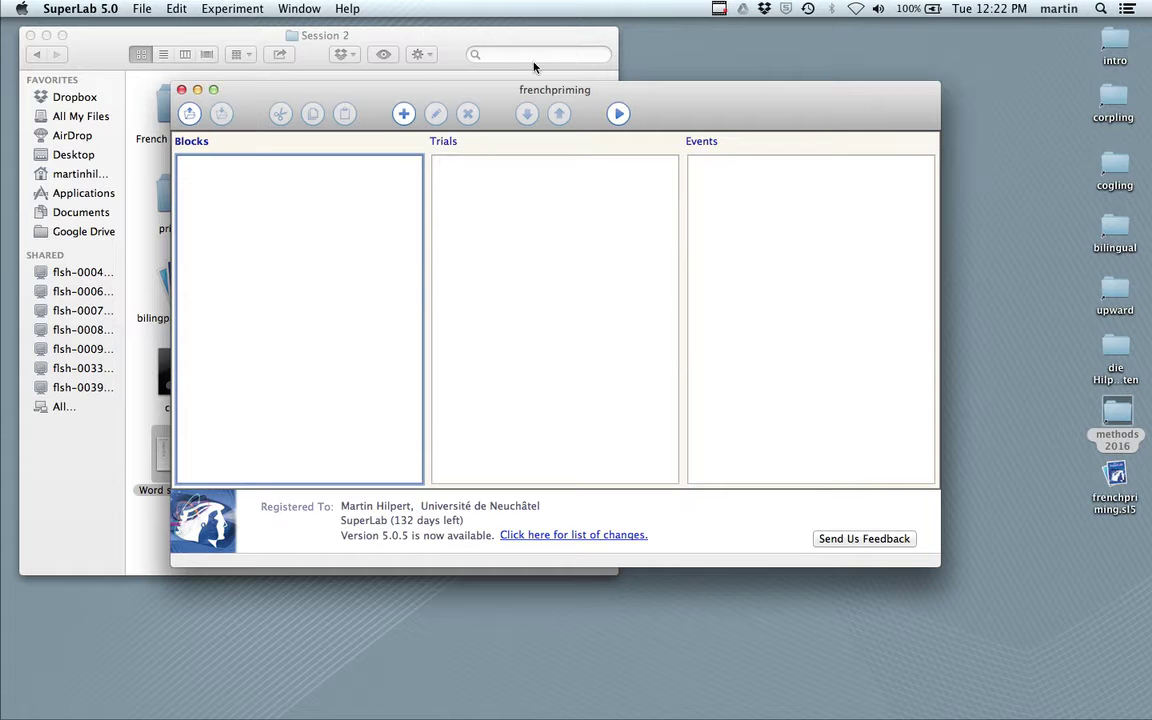
Step: Add three blocks to the experiment, named Intro, Exp and Goodbye
{"action": "left_click", "coordinate": [404, 114]}
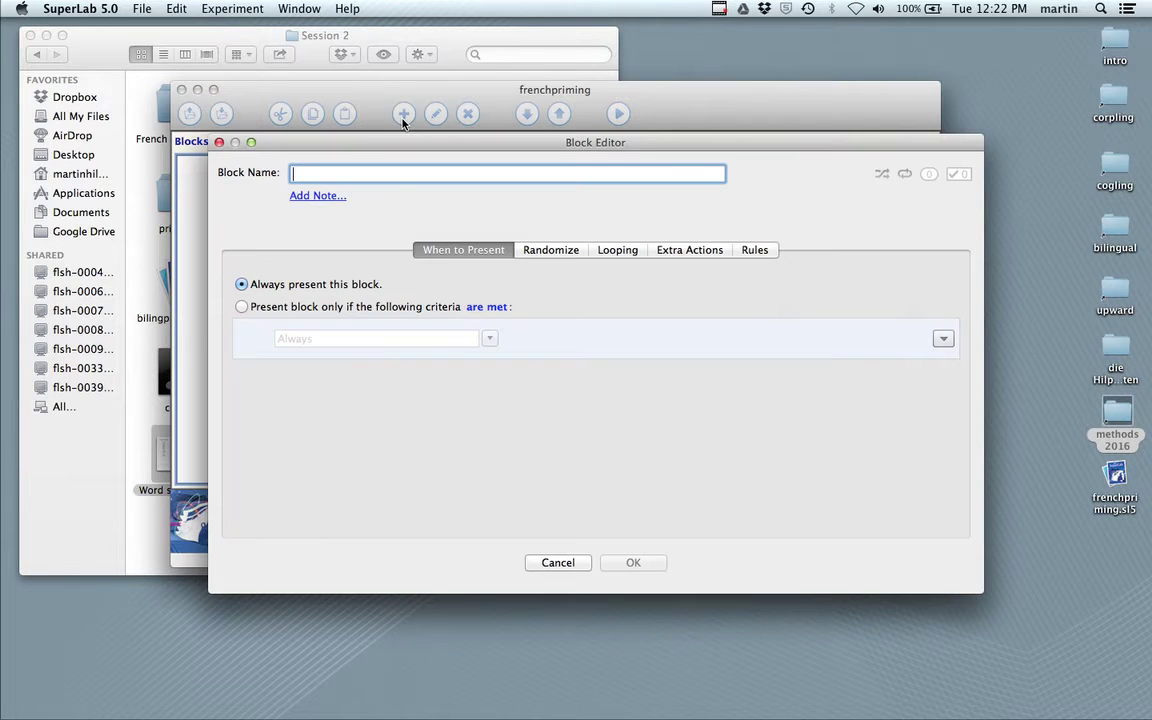
{"action": "type", "text": "Intro"}
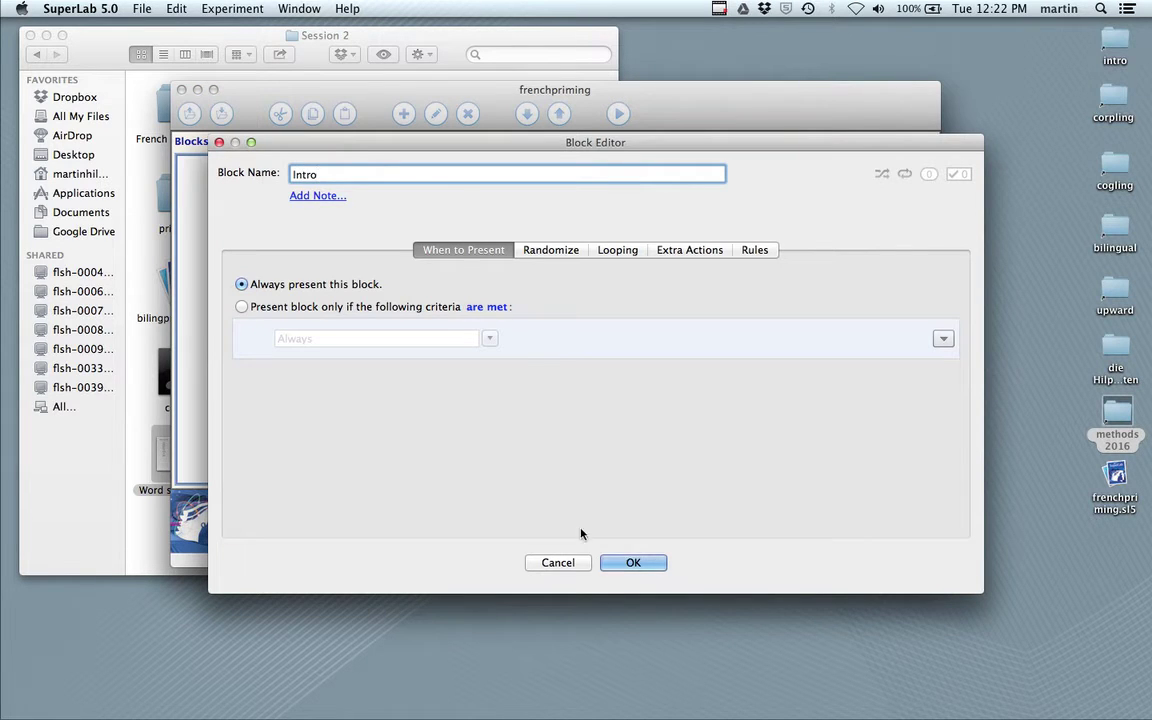
{"action": "left_click", "coordinate": [622, 561]}
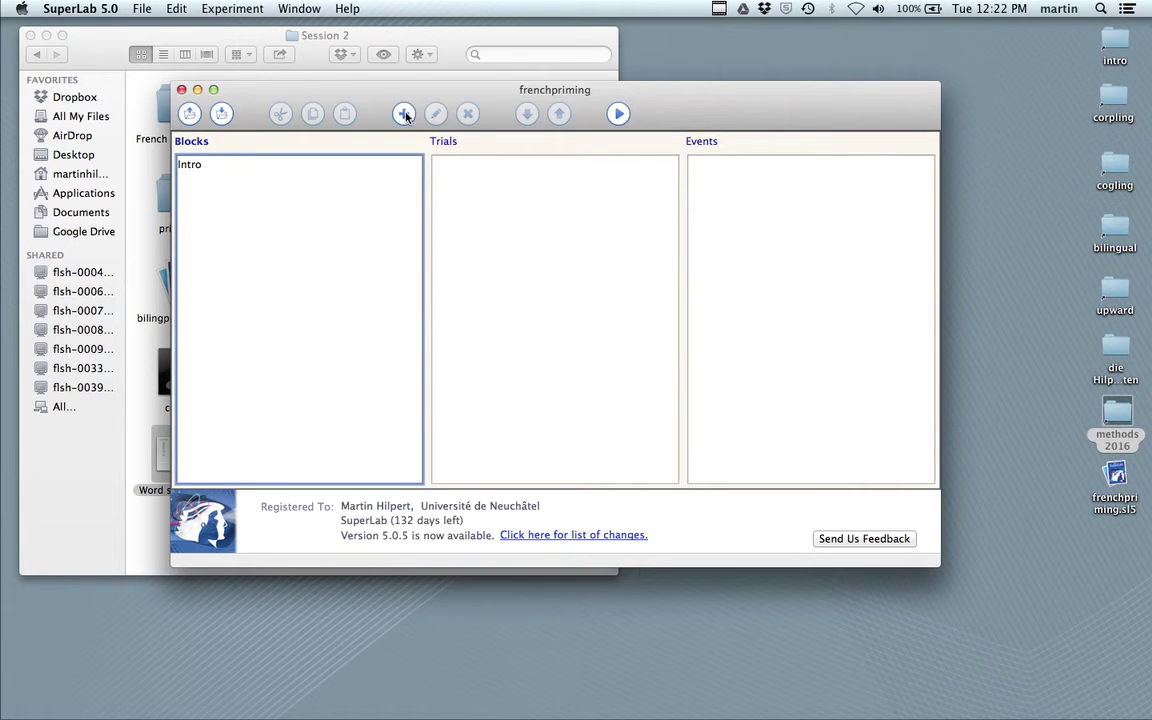
{"action": "left_click", "coordinate": [404, 114]}
{"action": "type", "text": "Exp"}
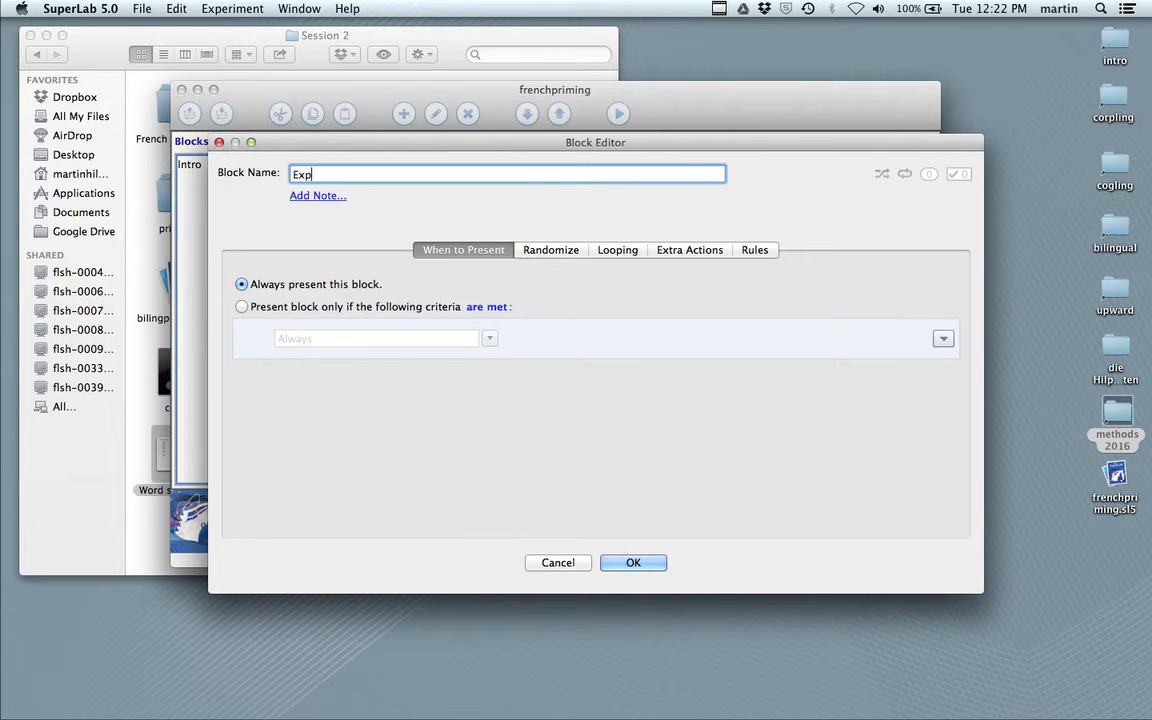
{"action": "left_click", "coordinate": [640, 562]}
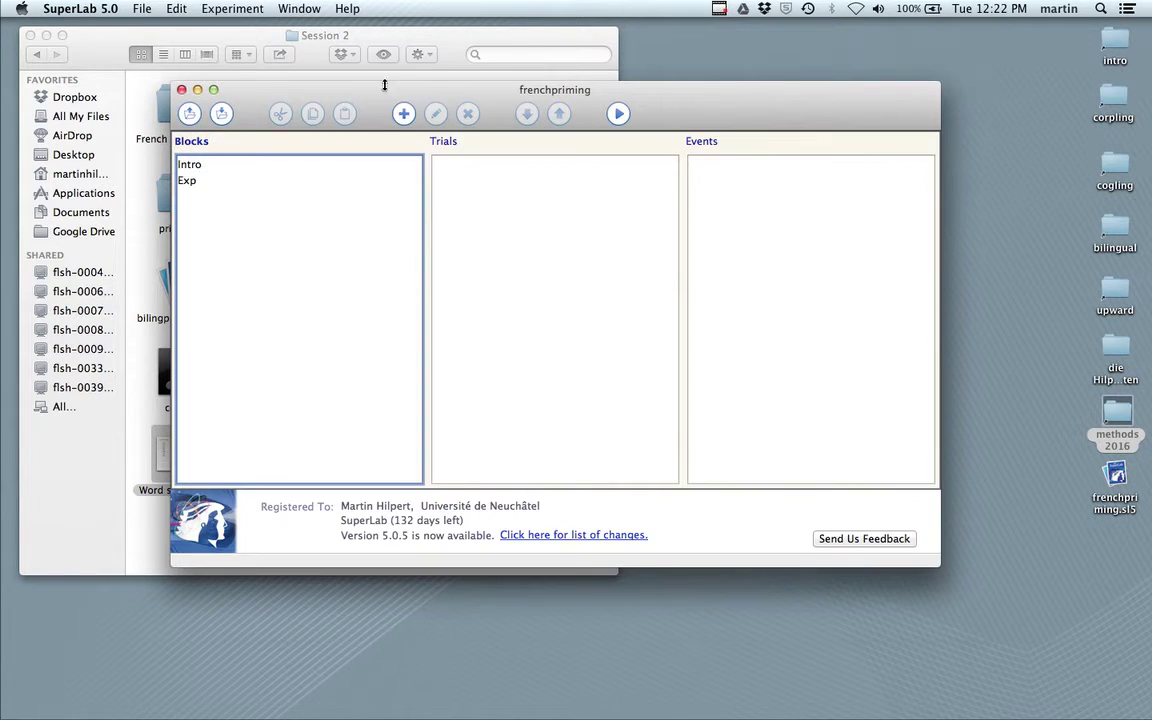
{"action": "left_click", "coordinate": [404, 114]}
{"action": "type", "text": "G"}
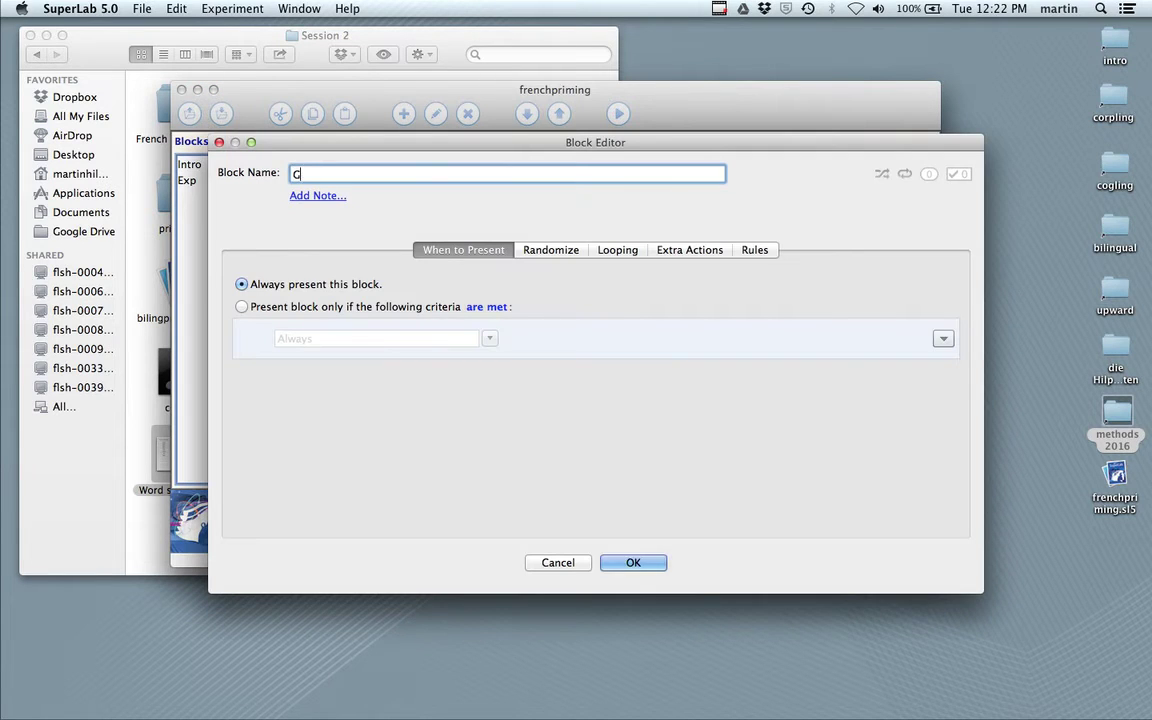
{"action": "type", "text": "oodbye"}
{"action": "left_click", "coordinate": [636, 561]}
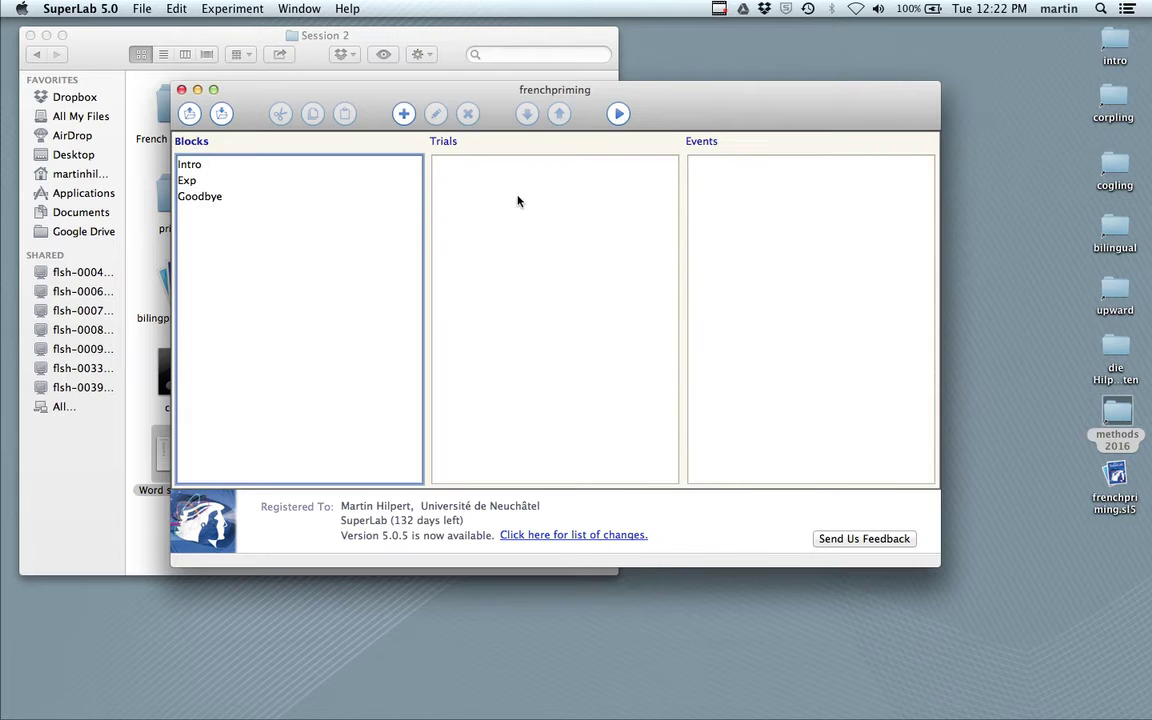
Step: Add a trial named Intro that is always presented
{"action": "left_click", "coordinate": [480, 190]}
{"action": "left_click", "coordinate": [404, 114]}
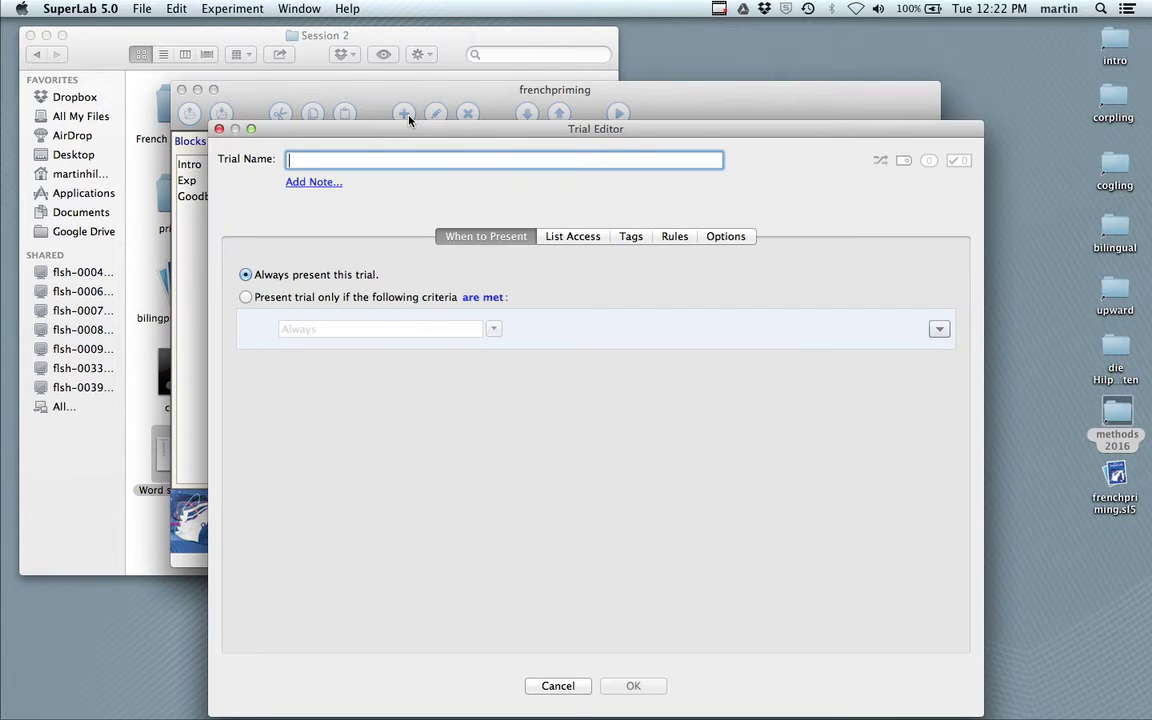
{"action": "type", "text": "Intro"}
{"action": "key", "text": "Return"}
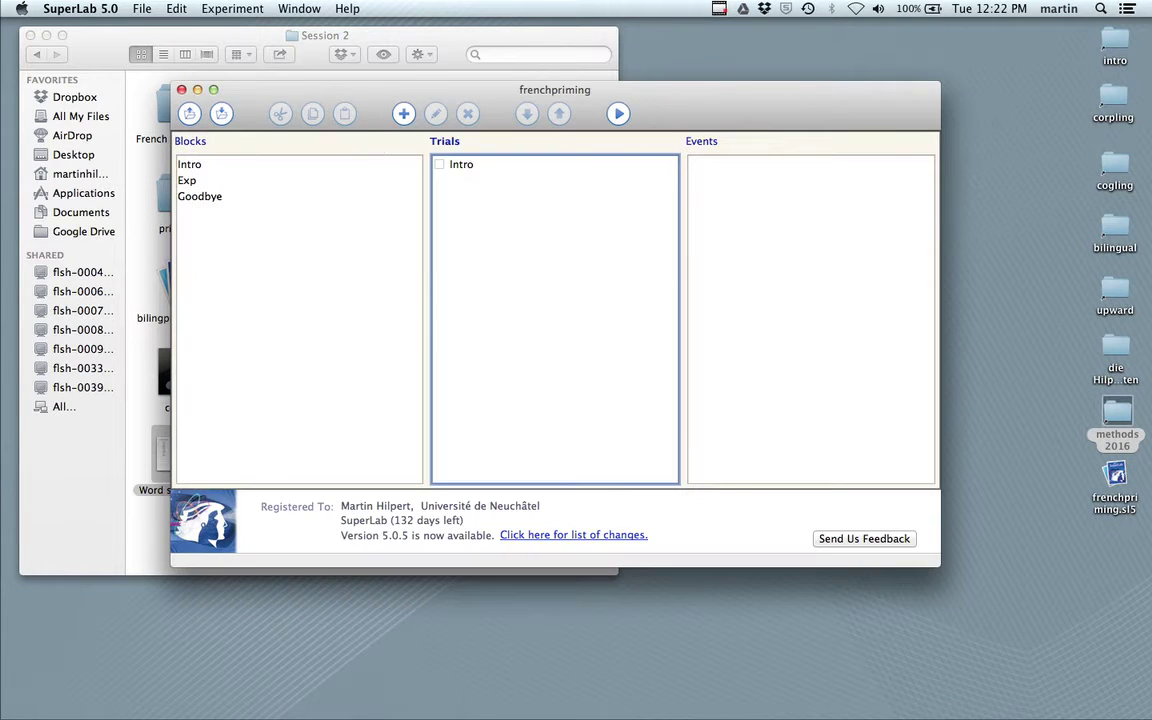
Step: Add a second trial named primed words
{"action": "left_click", "coordinate": [404, 114]}
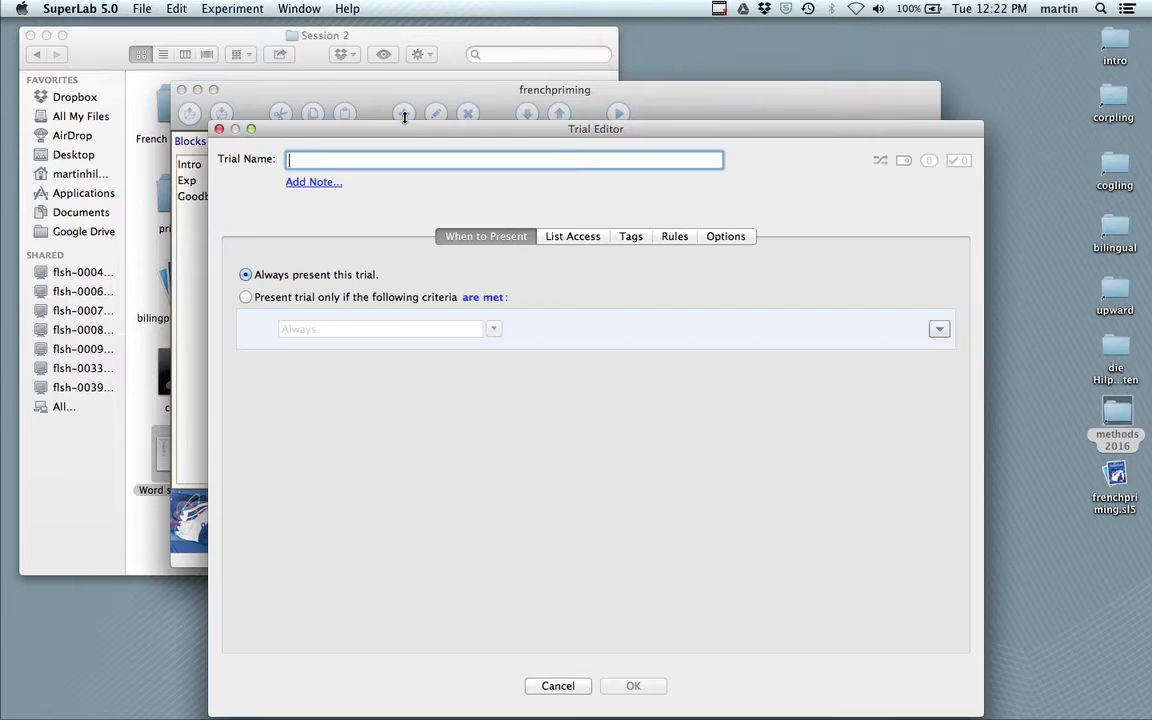
{"action": "type", "text": "primi"}
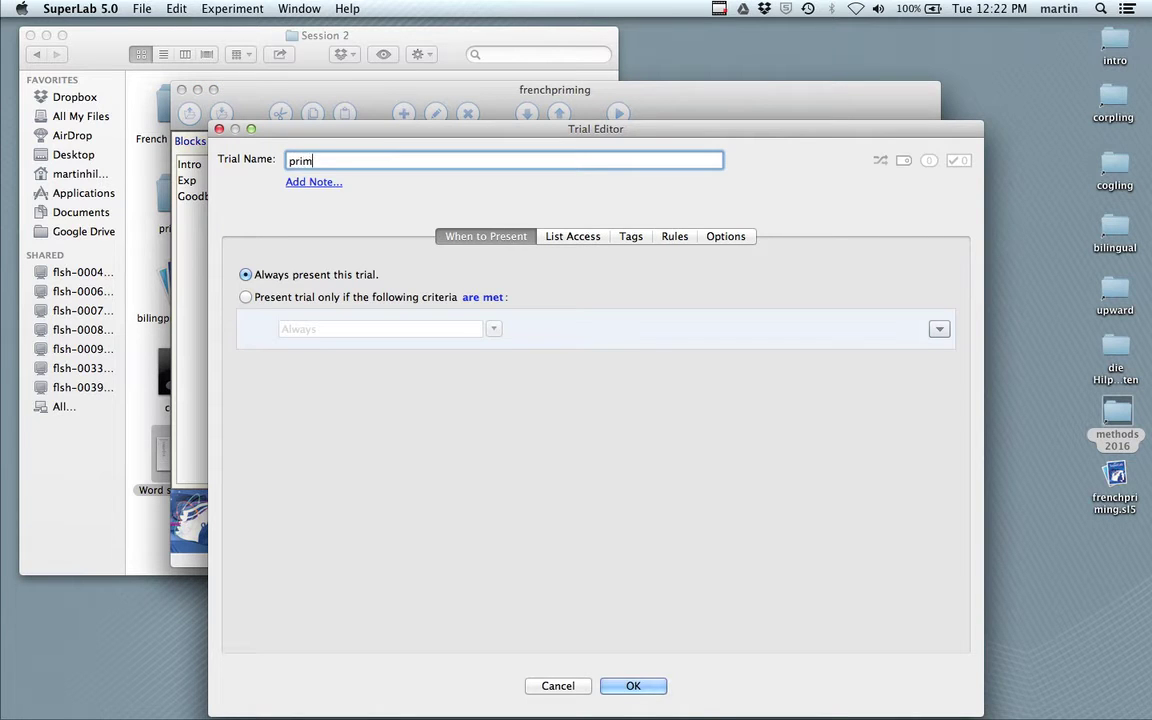
{"action": "key", "text": "BackSpace"}
{"action": "type", "text": "eed"}
{"action": "key", "text": "BackSpace"}
{"action": "key", "text": "BackSpace"}
{"action": "type", "text": "d words"}
{"action": "key", "text": "Return"}
Step: Add three more trials named unprimed words, nonwords and Goodbye, each always presented
{"action": "left_click", "coordinate": [403, 114]}
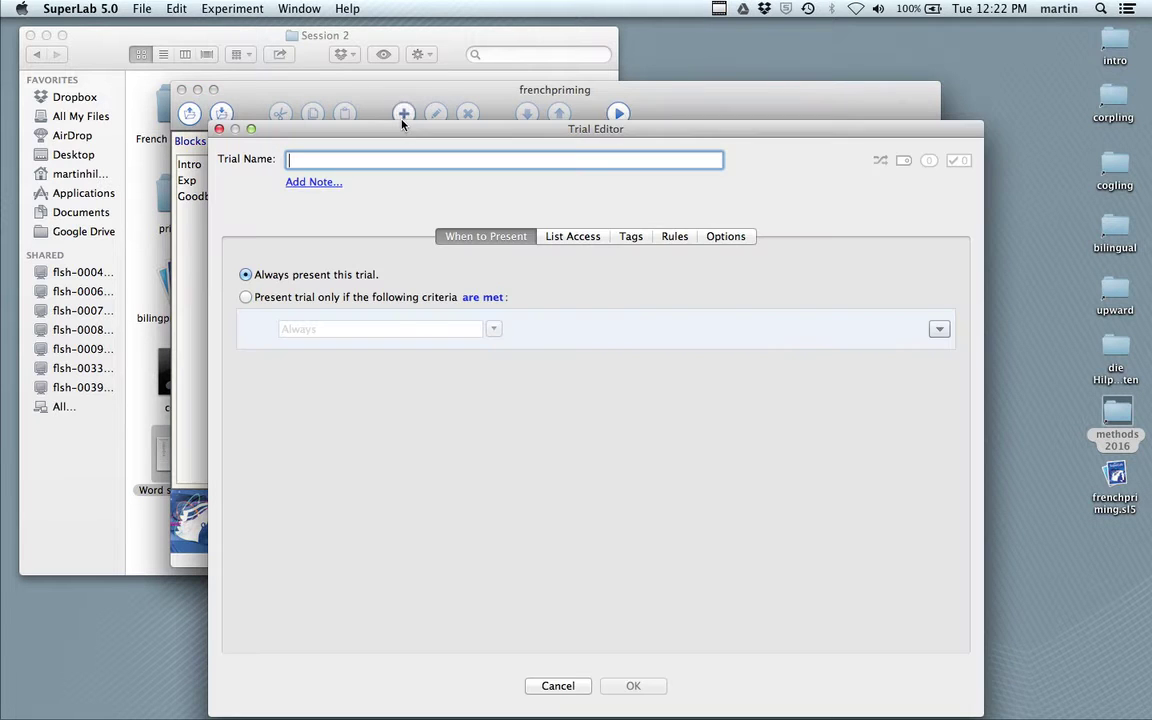
{"action": "type", "text": "unprimed words"}
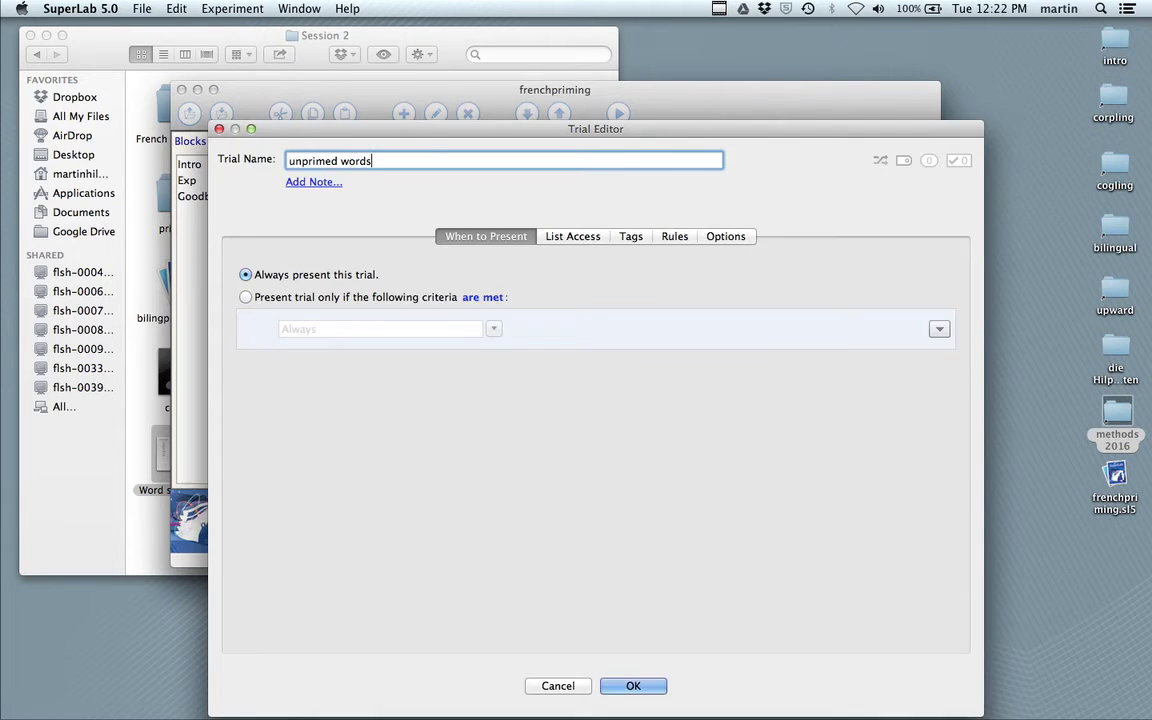
{"action": "key", "text": "Return"}
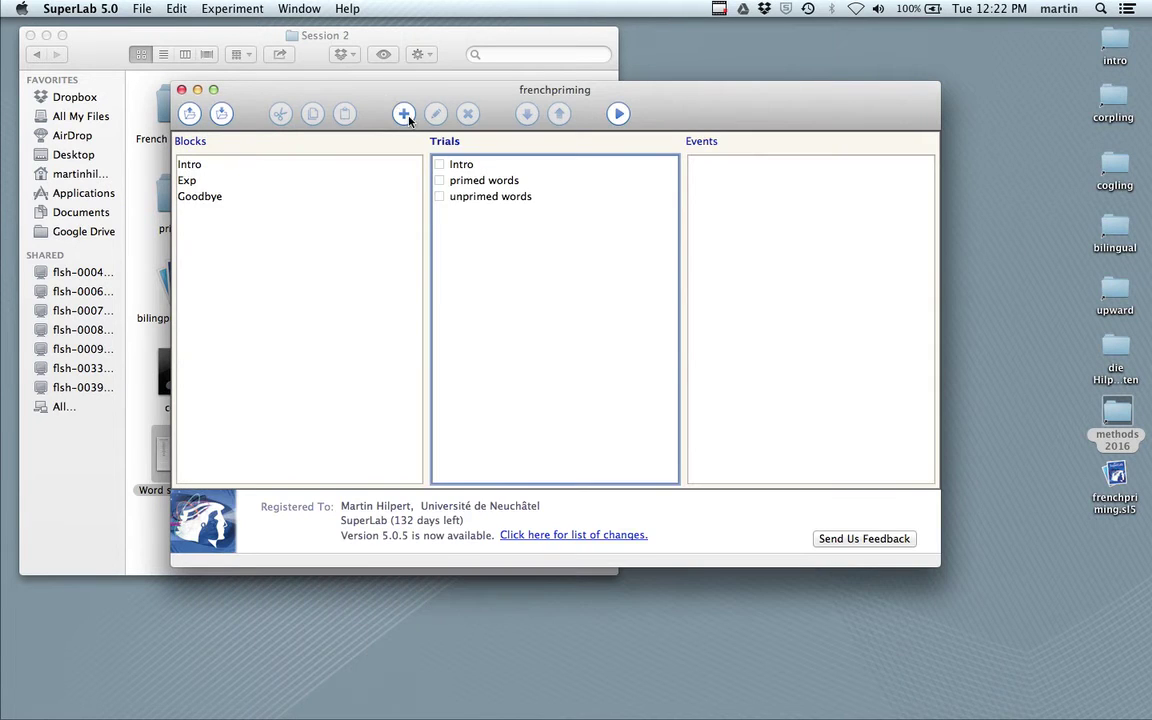
{"action": "left_click", "coordinate": [404, 114]}
{"action": "type", "text": "nonwor"}
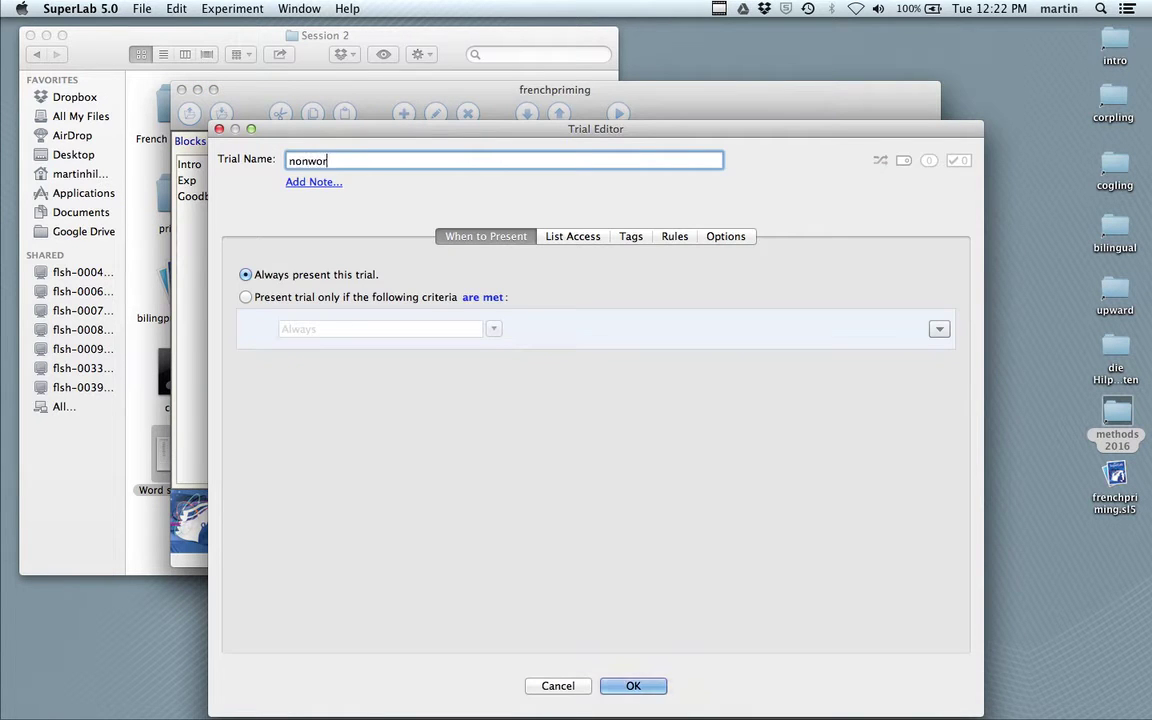
{"action": "type", "text": "ds"}
{"action": "left_click", "coordinate": [640, 686]}
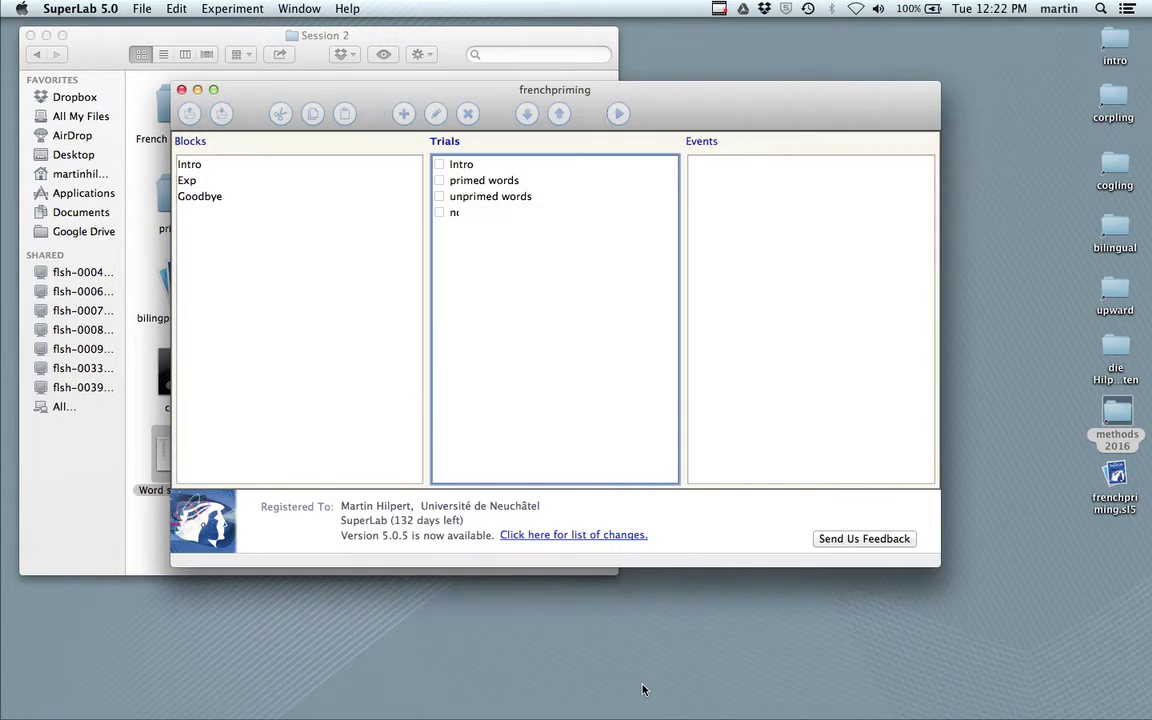
{"action": "left_click", "coordinate": [404, 114]}
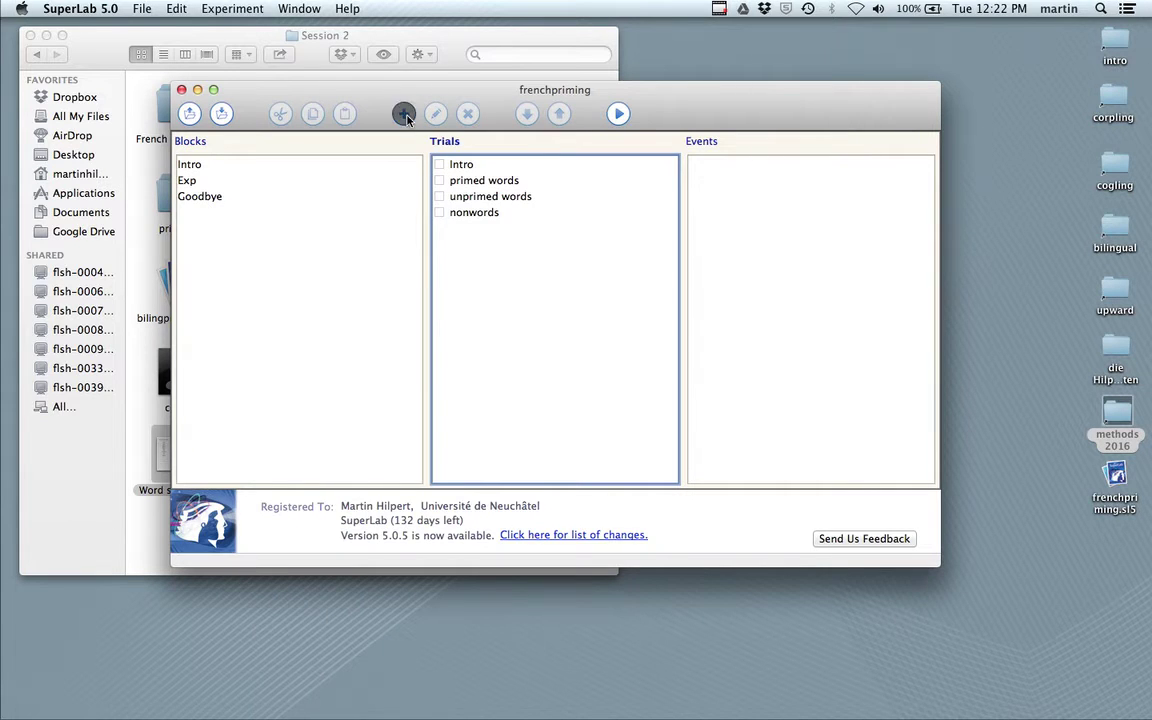
{"action": "type", "text": "Goodbye"}
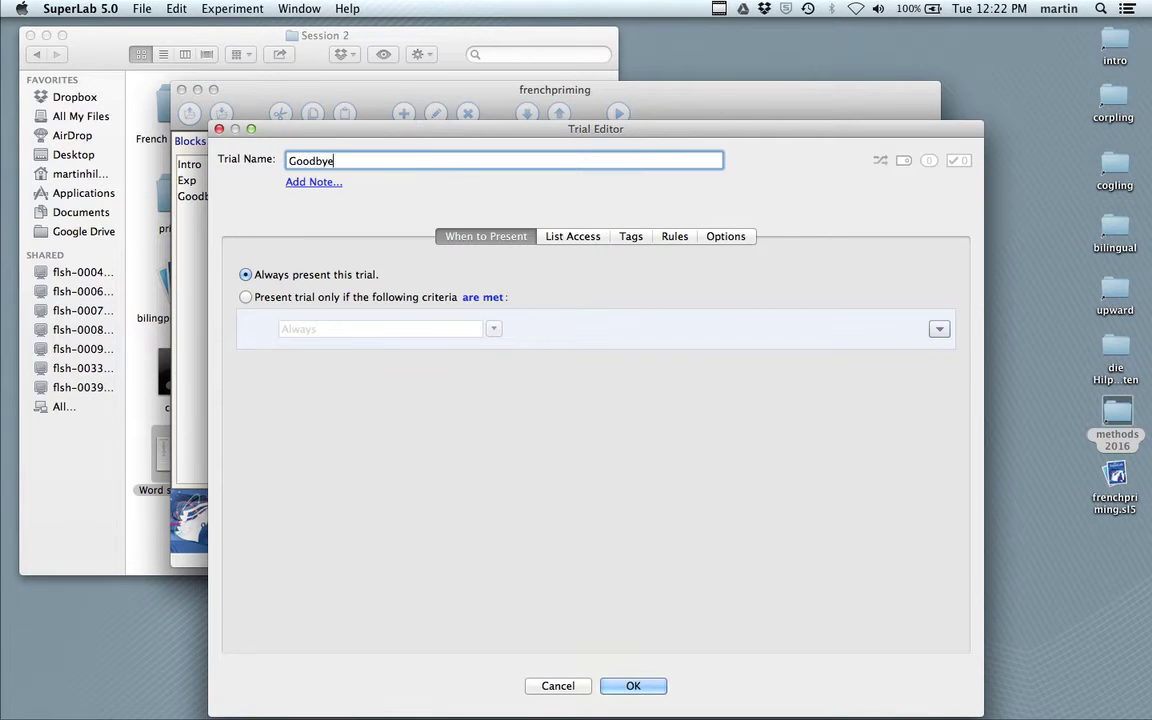
{"action": "key", "text": "Return"}
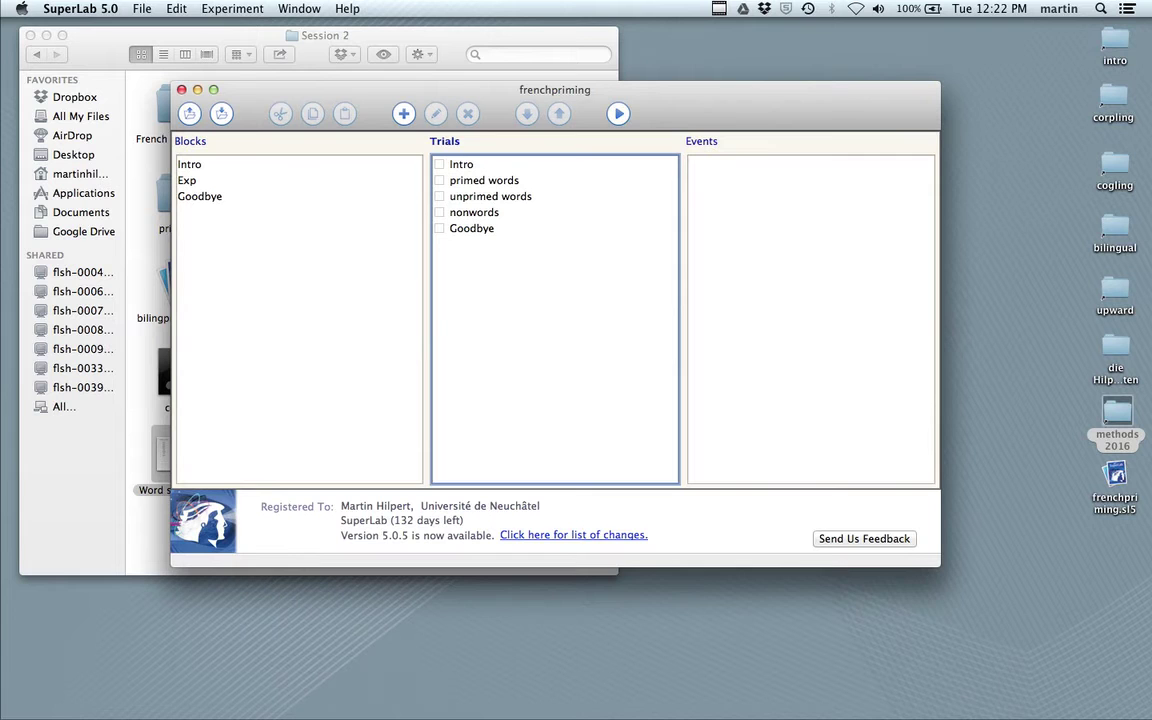
Step: Create a new event named Intro and set its event type to Text
{"action": "left_click", "coordinate": [749, 189]}
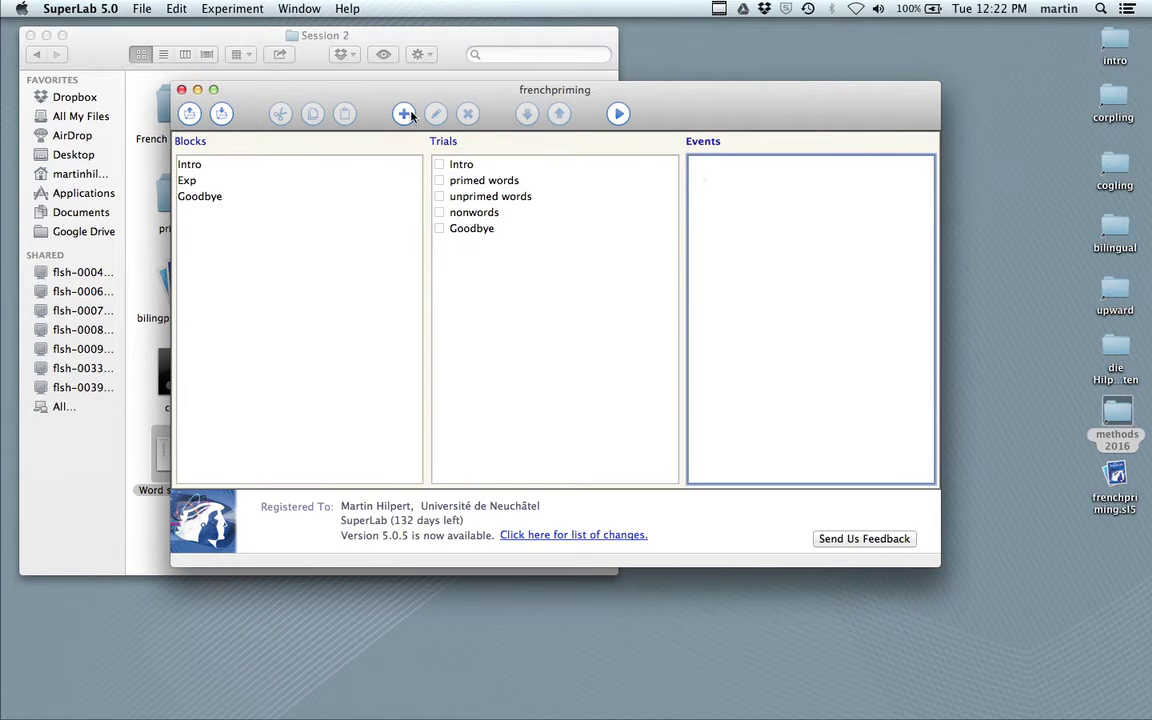
{"action": "left_click", "coordinate": [404, 113]}
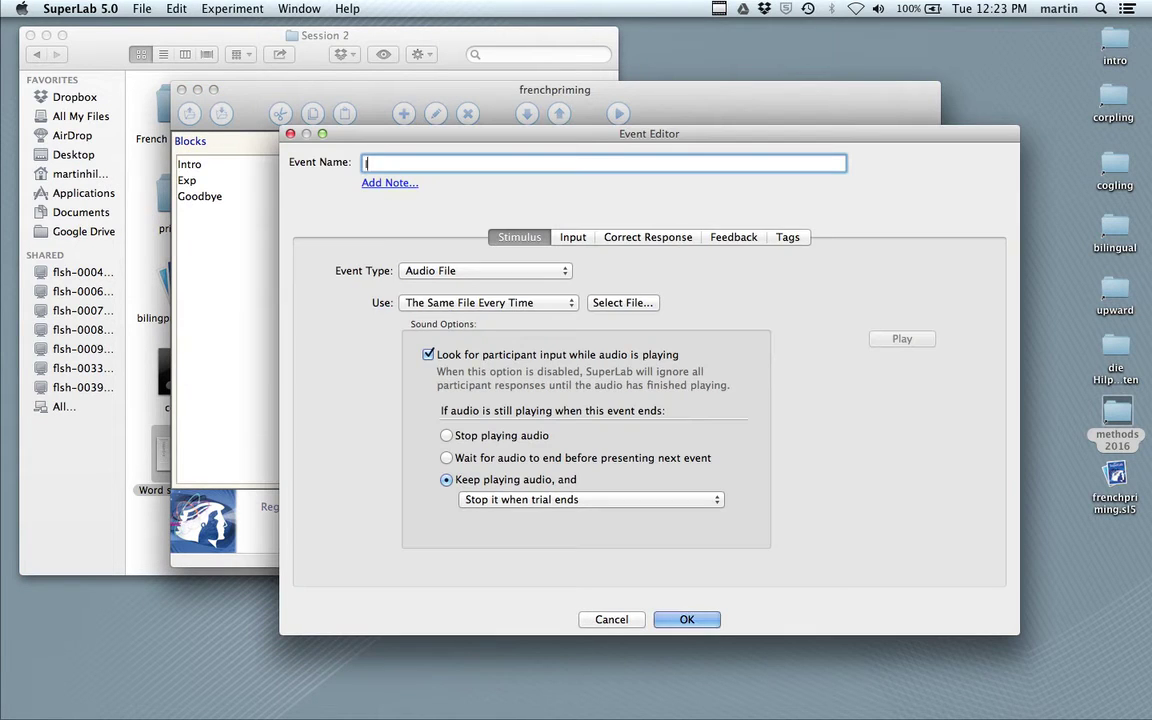
{"action": "type", "text": "Intro"}
{"action": "left_click", "coordinate": [523, 276]}
{"action": "left_click", "coordinate": [441, 386]}
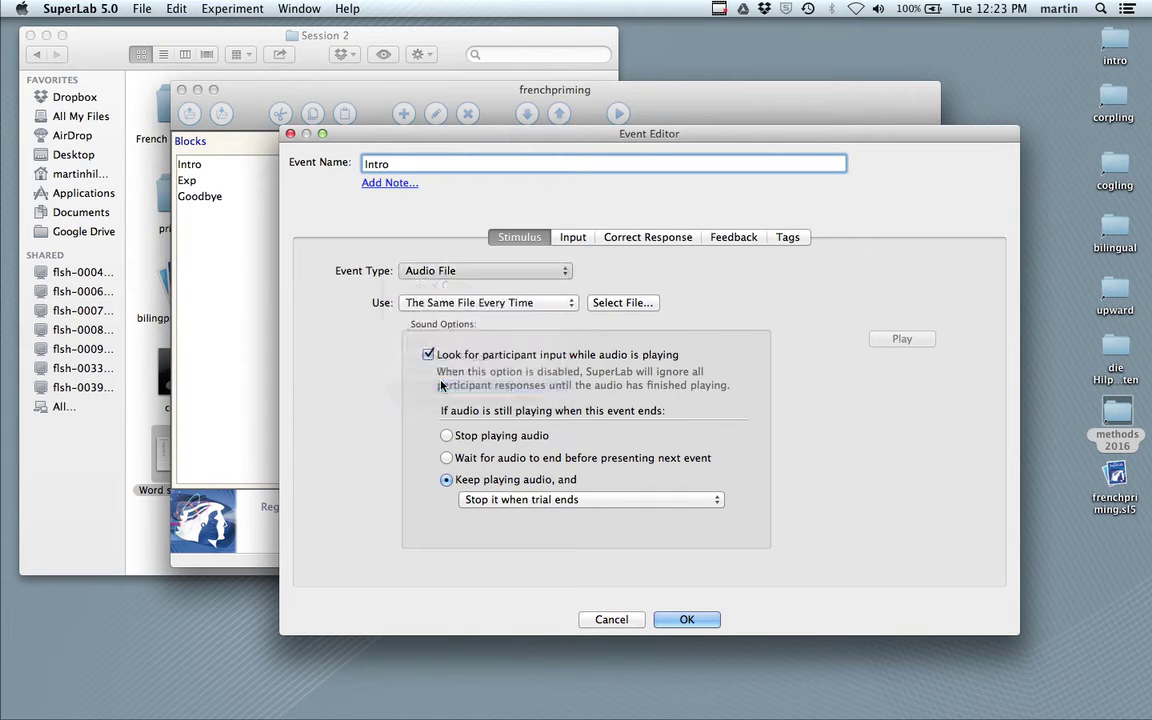
Step: Enter "Hello!", a blank line, "w = words" and "n = nonwords" as the Intro event's text, then check its input settings and save it
{"action": "left_click", "coordinate": [350, 373]}
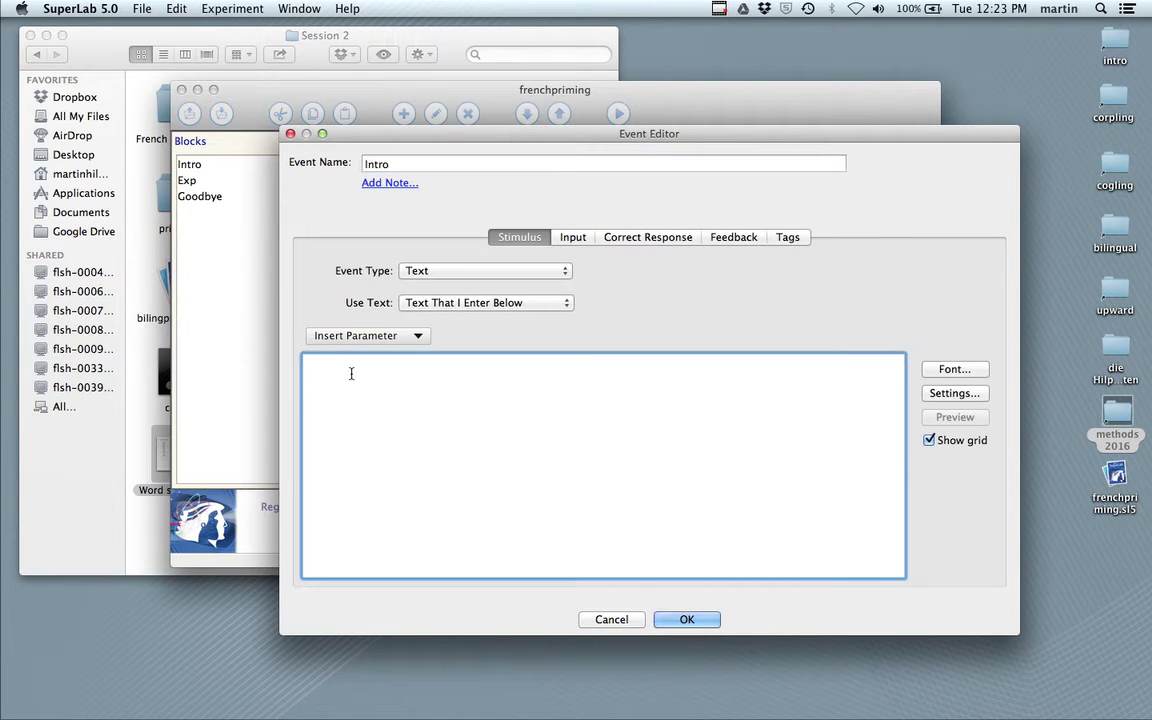
{"action": "type", "text": "Hello!"}
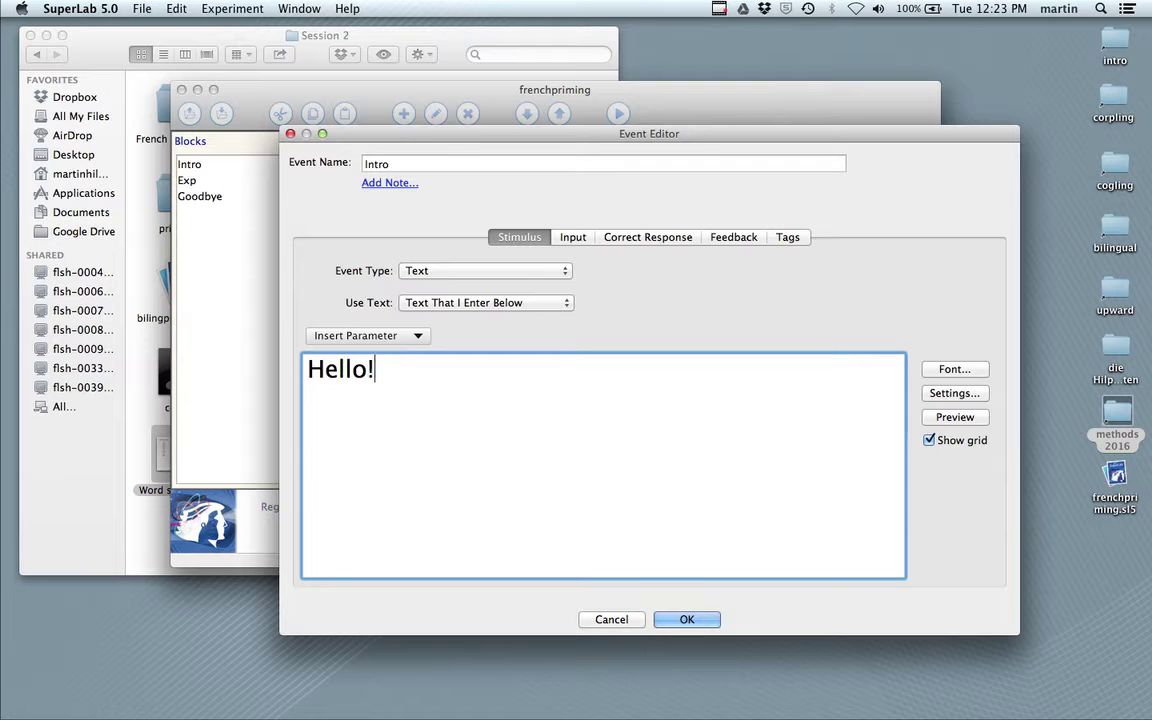
{"action": "key", "text": "Return"}
{"action": "key", "text": "Return"}
{"action": "type", "text": "w = words"}
{"action": "key", "text": "Return"}
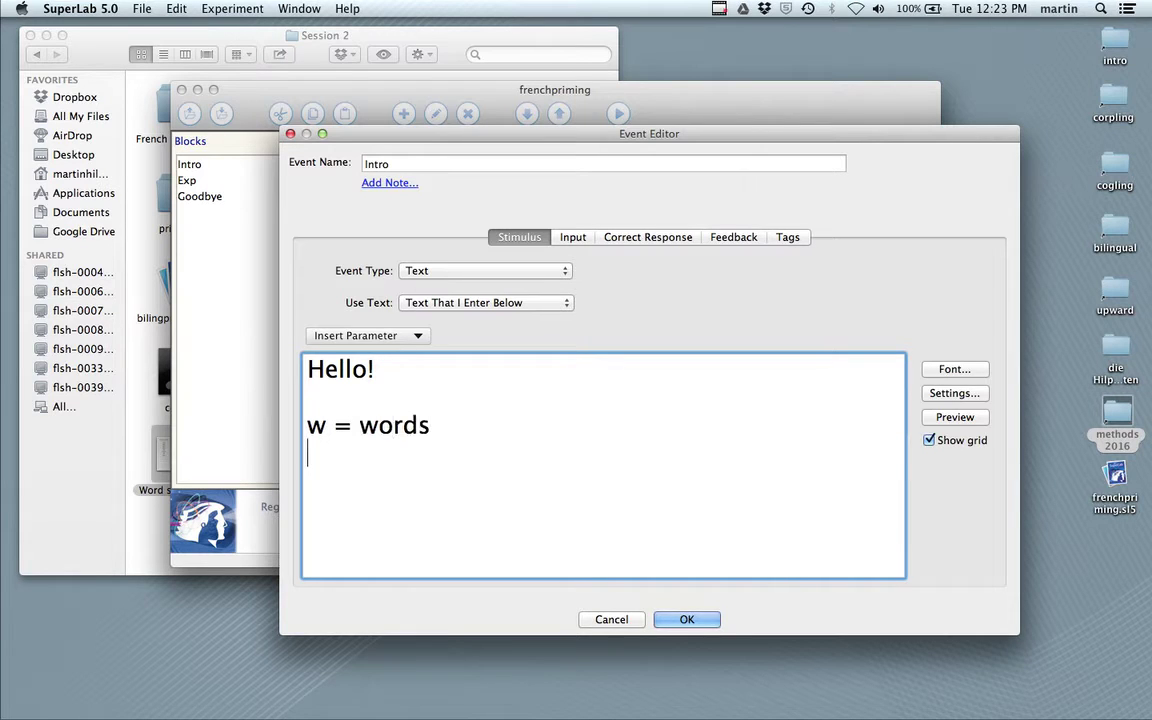
{"action": "type", "text": "n = non"}
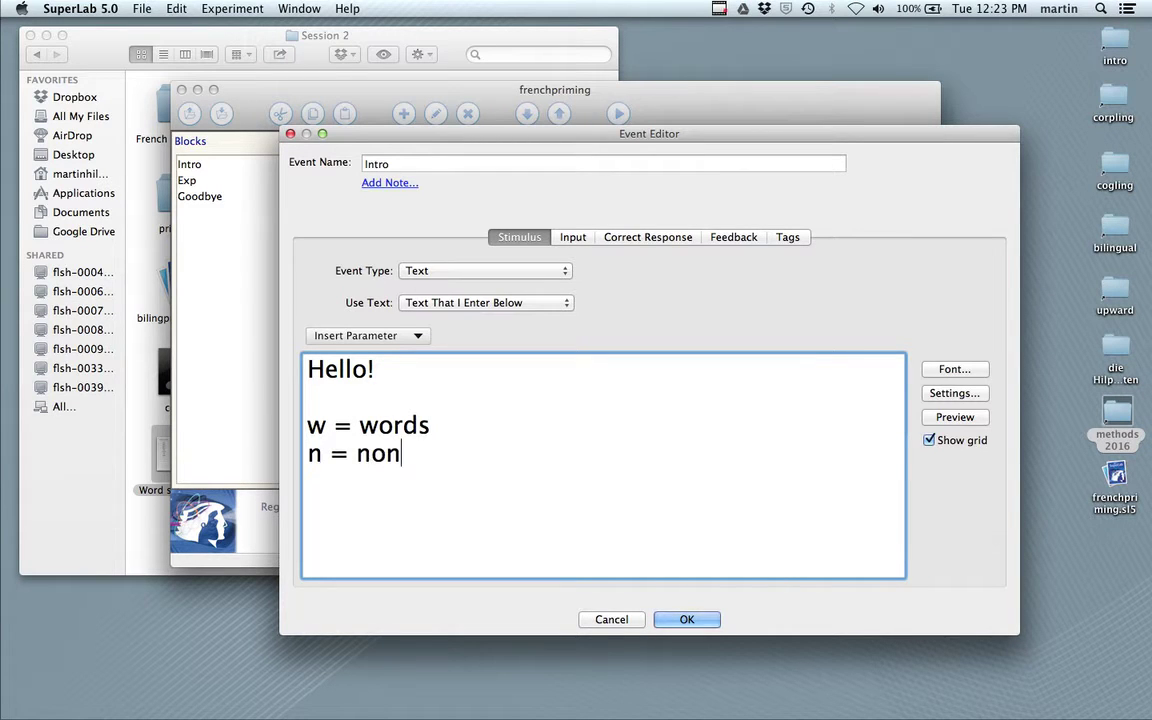
{"action": "type", "text": "words"}
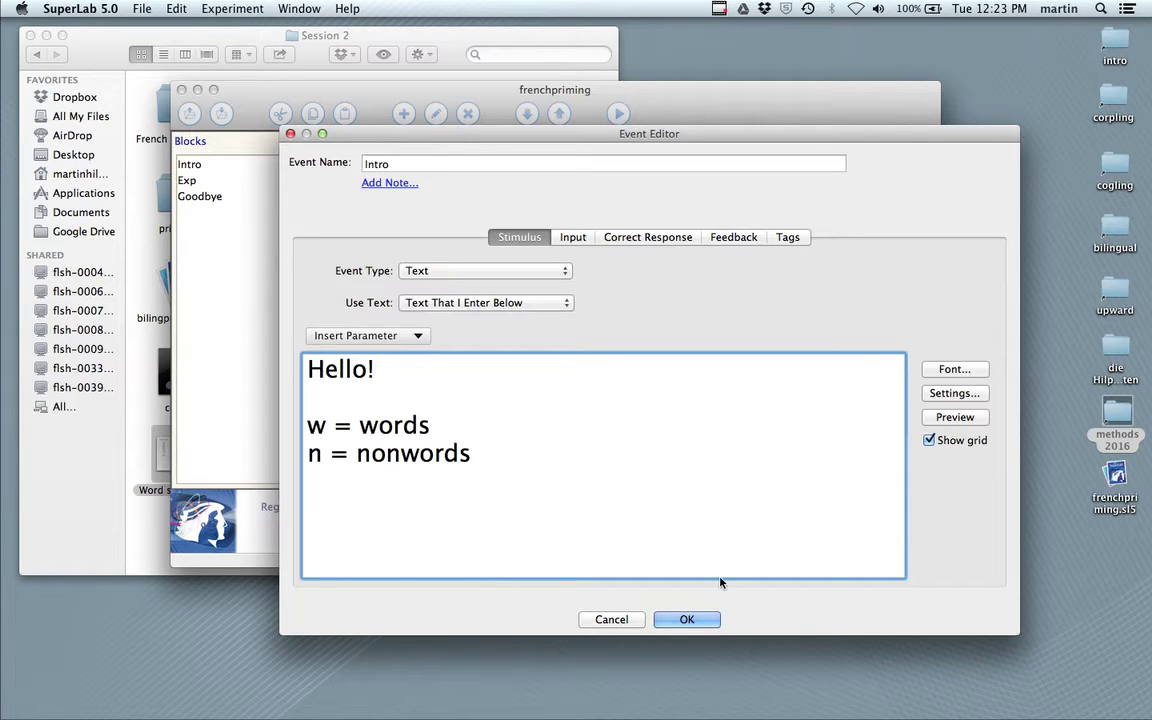
{"action": "left_click", "coordinate": [575, 239]}
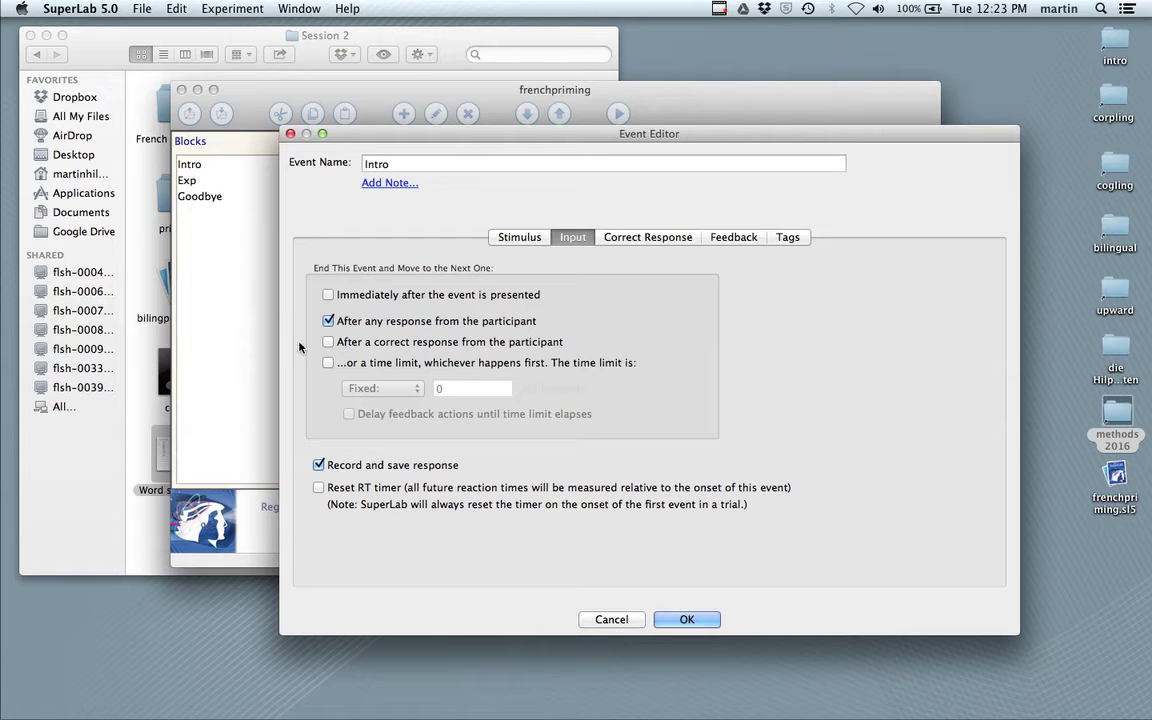
{"action": "left_click", "coordinate": [517, 238]}
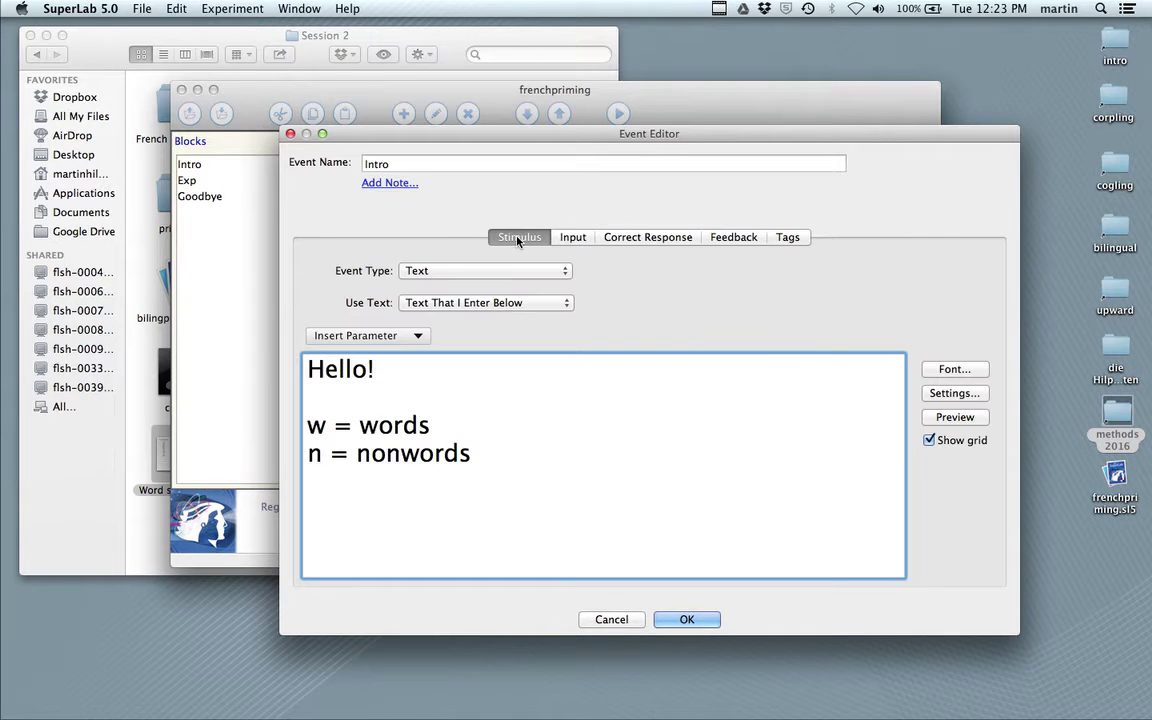
{"action": "left_click", "coordinate": [687, 620]}
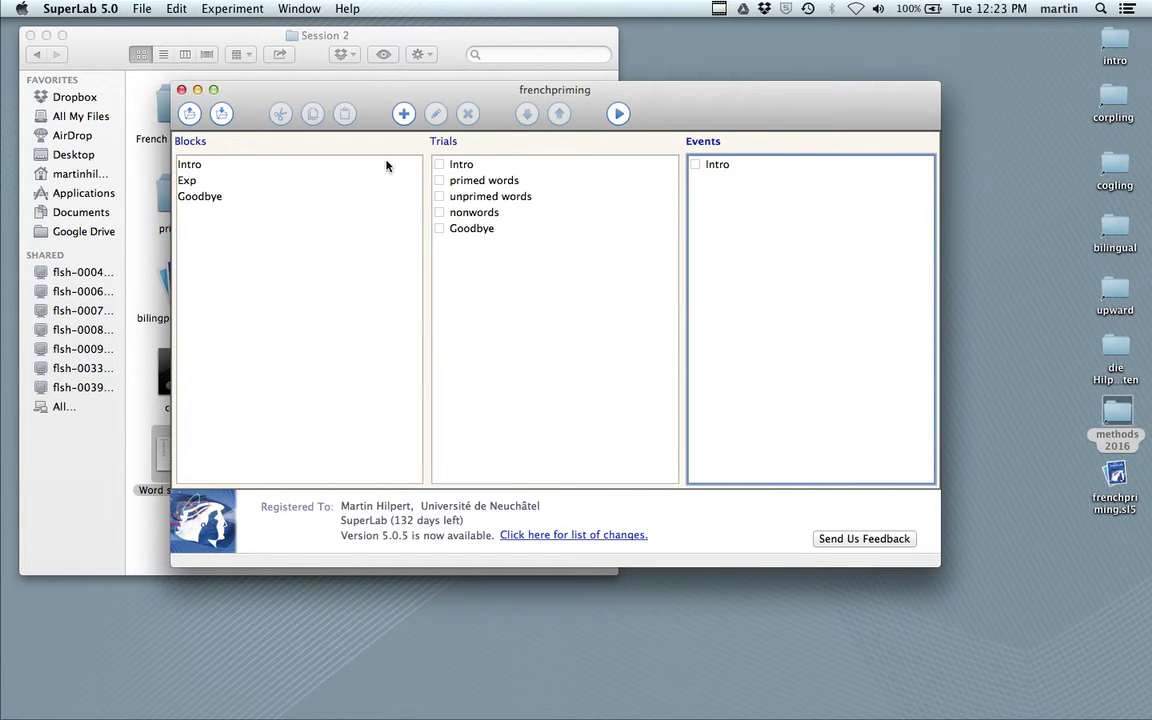
Step: Link the Intro event to the Intro trial, and the Intro trial to the Intro block
{"action": "left_click", "coordinate": [185, 163]}
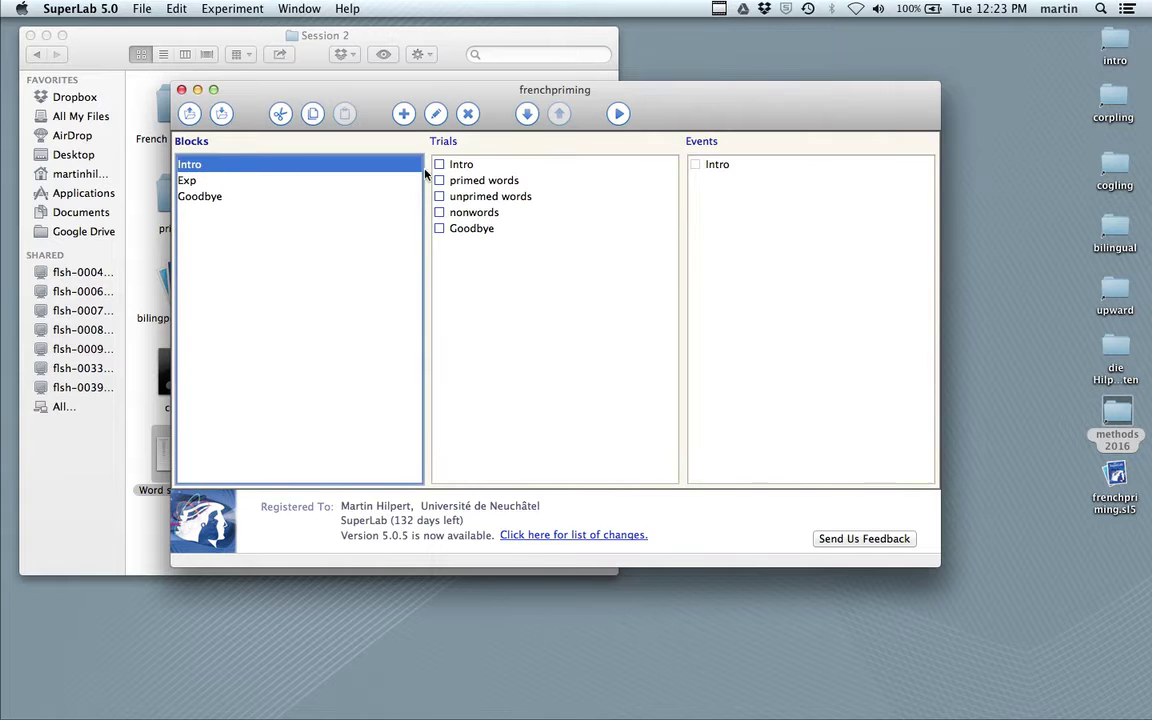
{"action": "left_click", "coordinate": [604, 228]}
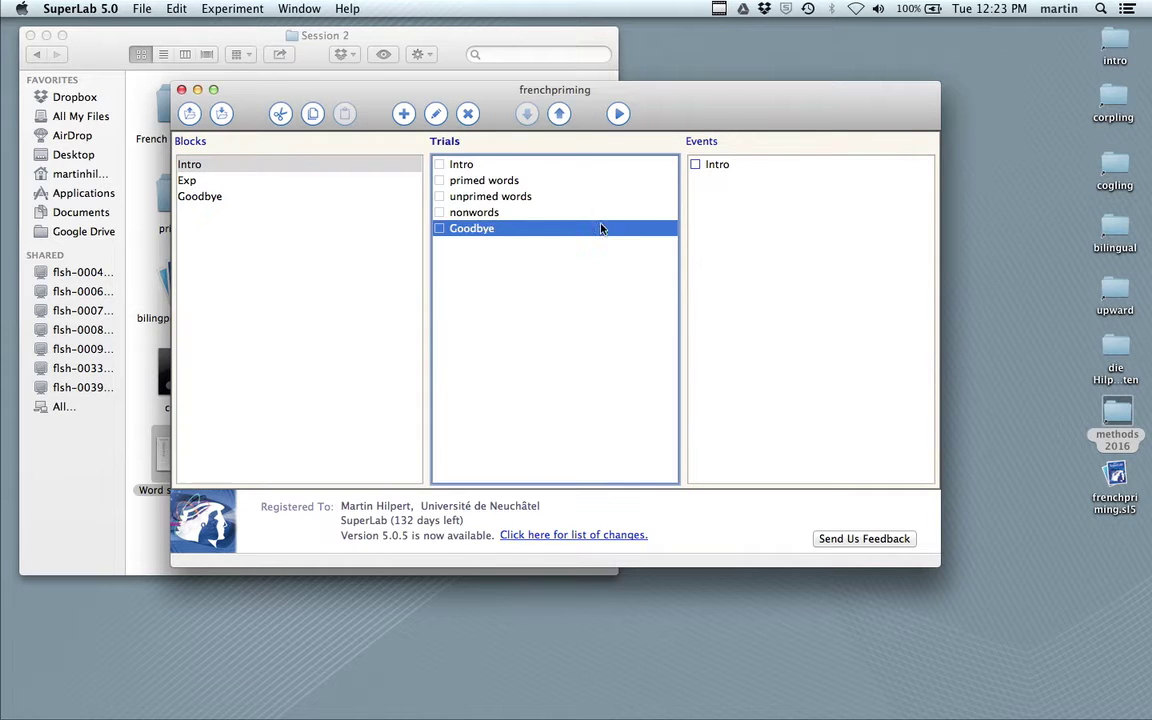
{"action": "left_click", "coordinate": [527, 166]}
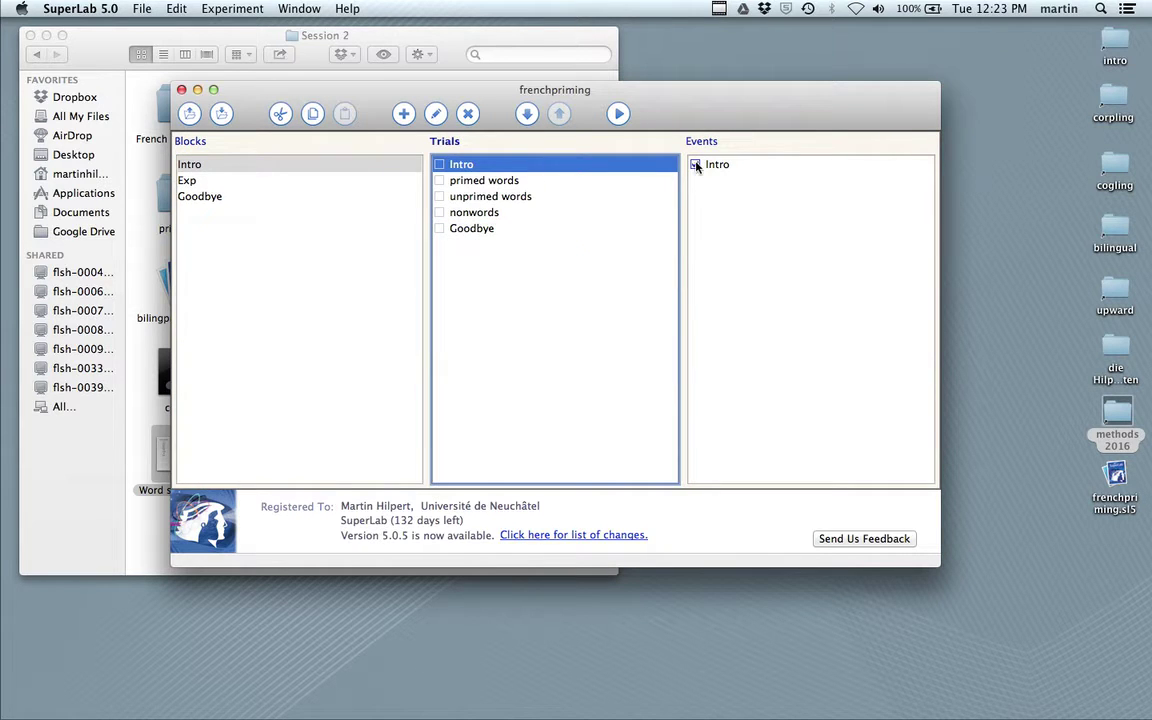
{"action": "left_click", "coordinate": [695, 165]}
{"action": "left_click", "coordinate": [601, 229]}
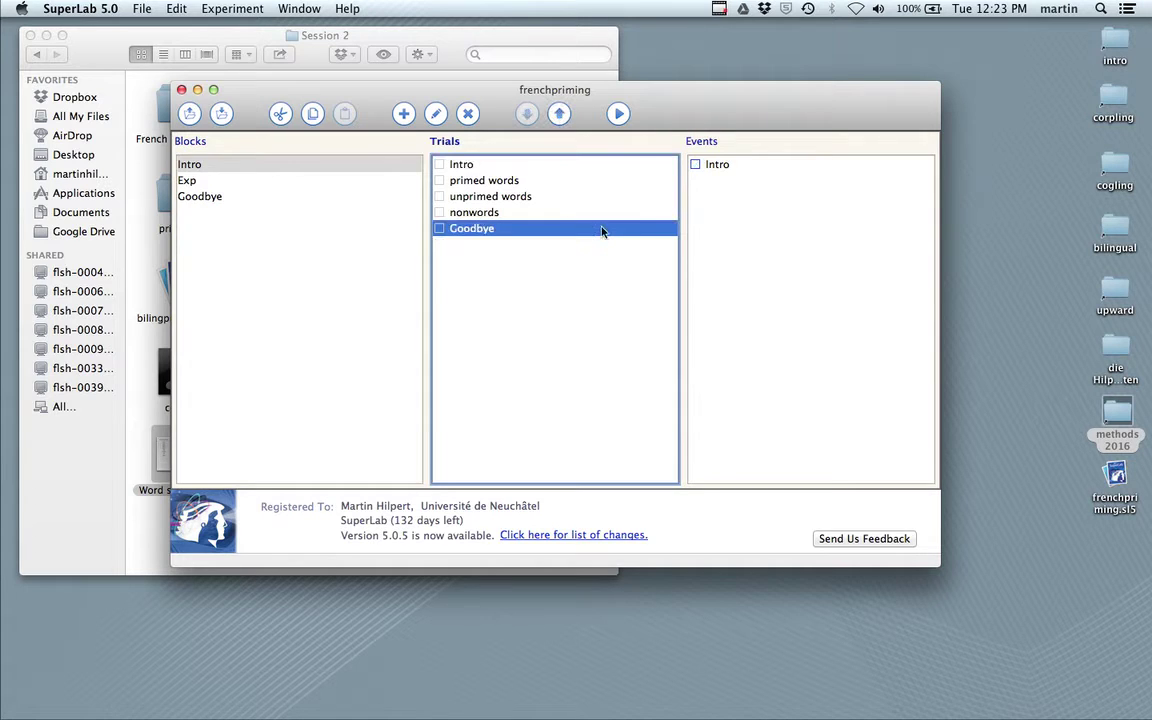
{"action": "left_click", "coordinate": [529, 166]}
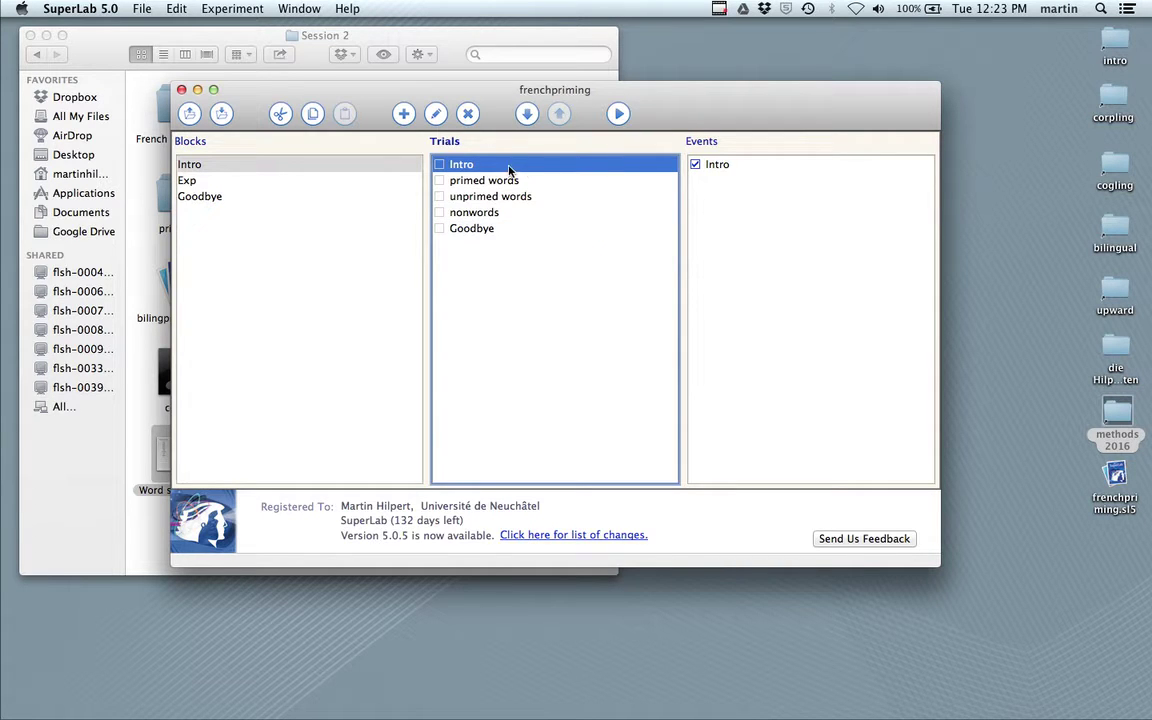
{"action": "left_click", "coordinate": [283, 166]}
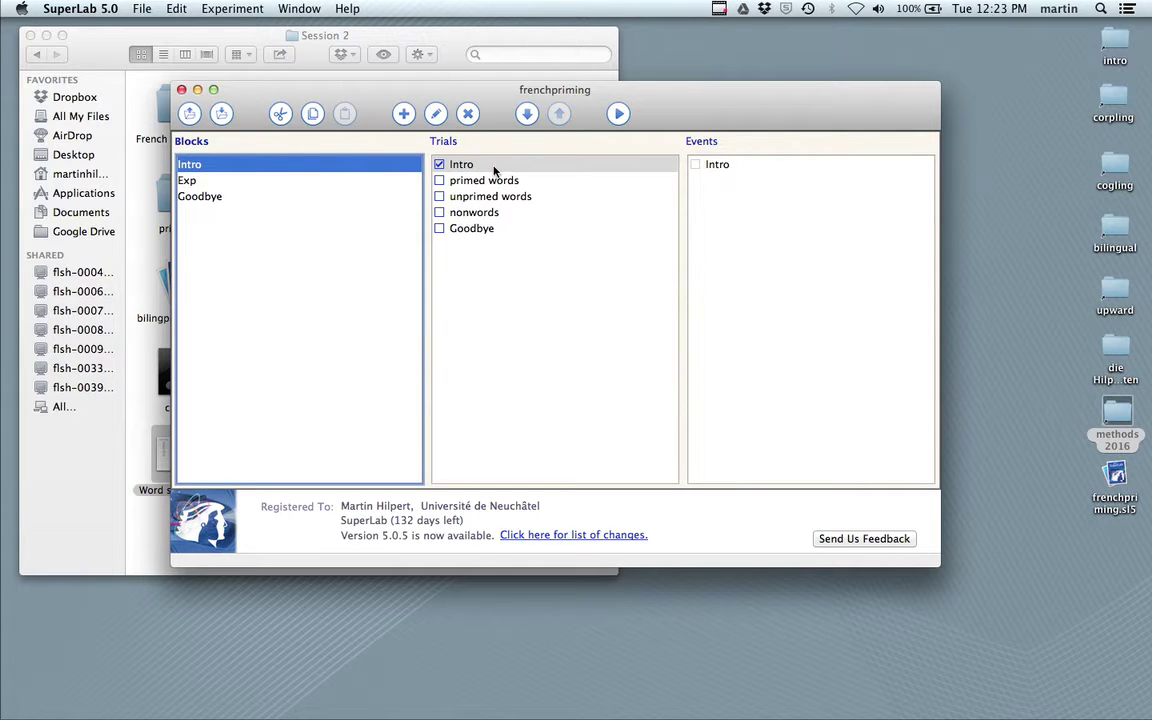
Step: Add a Text event named french word prime that uses text chosen from a list
{"action": "left_click", "coordinate": [743, 224]}
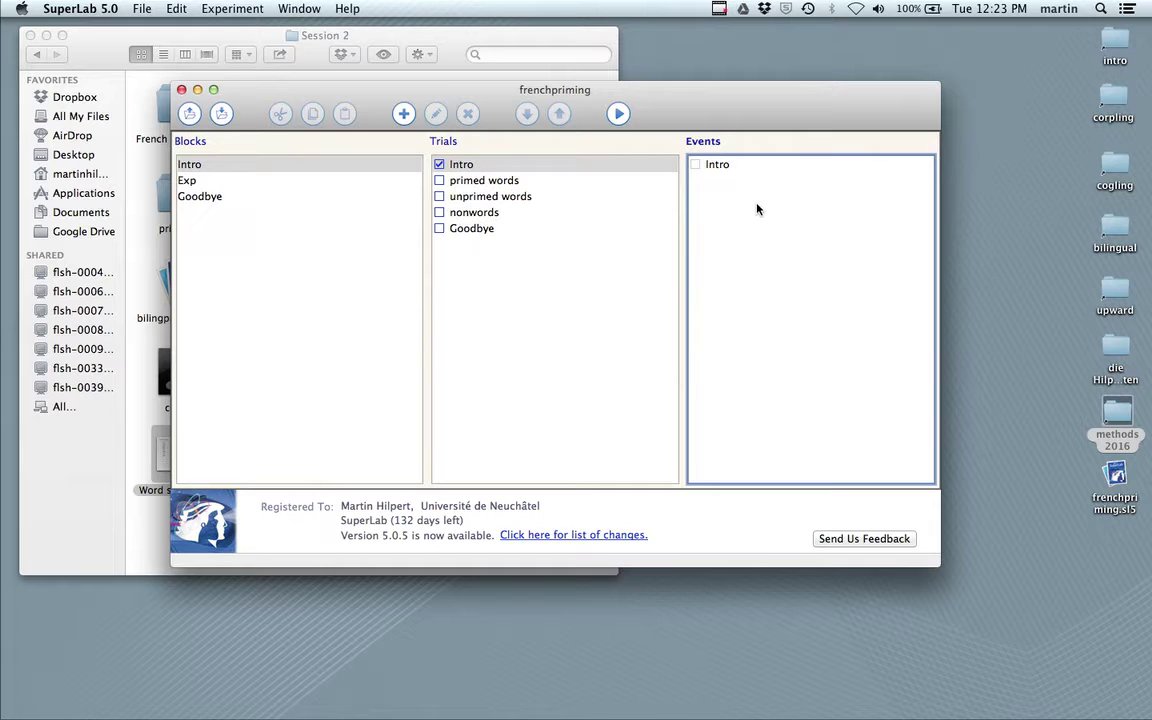
{"action": "left_click", "coordinate": [403, 114]}
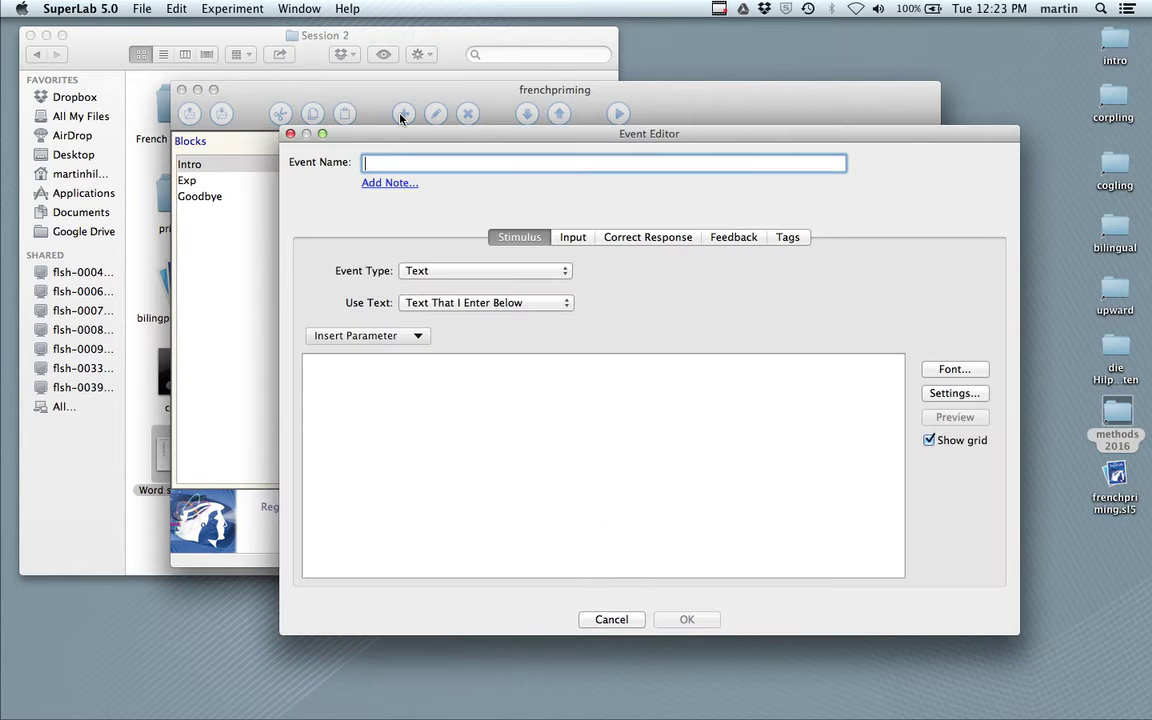
{"action": "type", "text": "fr"}
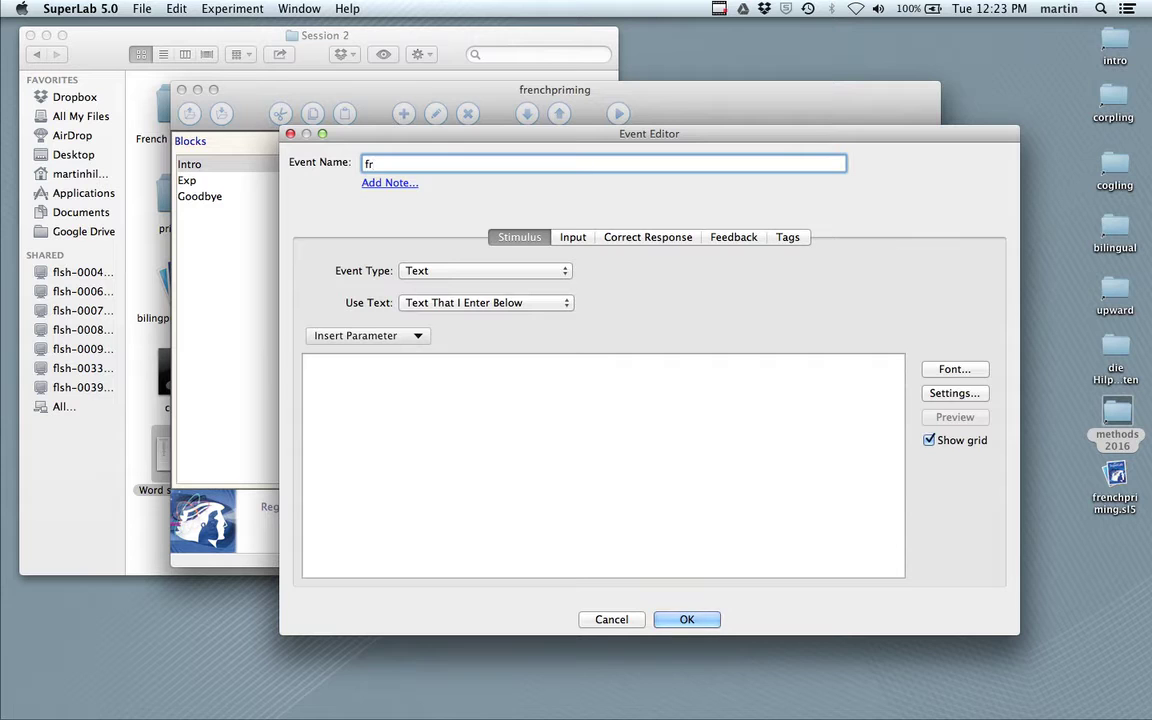
{"action": "type", "text": "ench word prime"}
{"action": "left_click", "coordinate": [478, 303]}
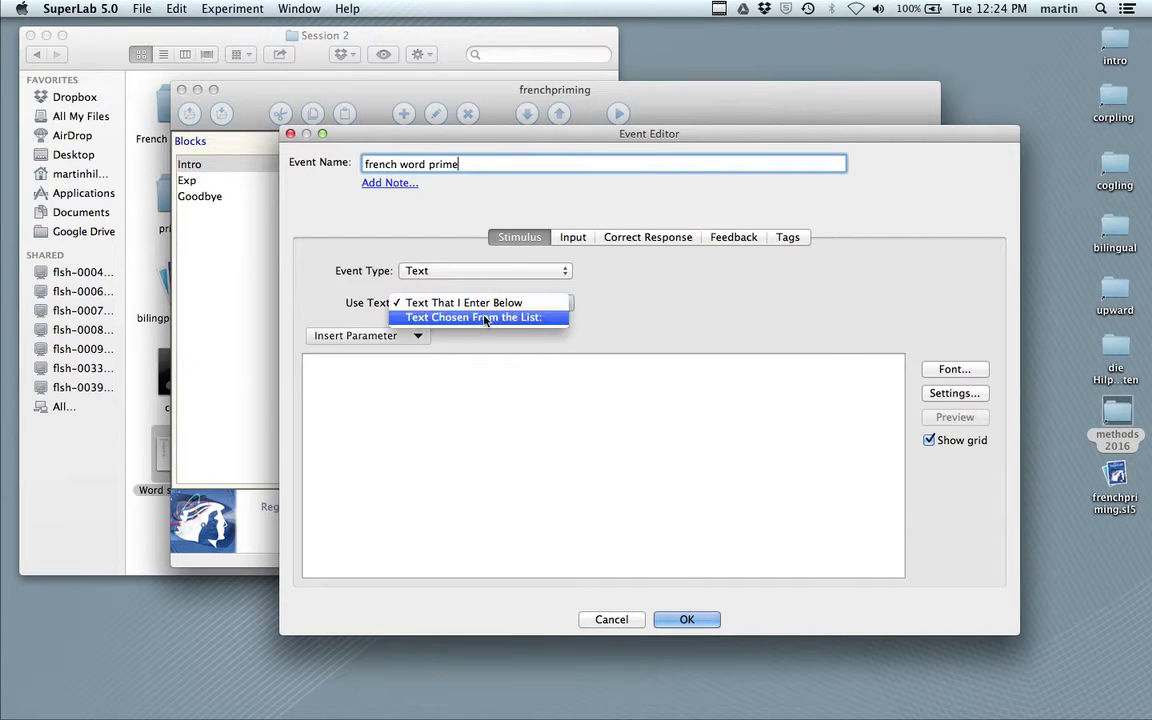
{"action": "left_click", "coordinate": [482, 317]}
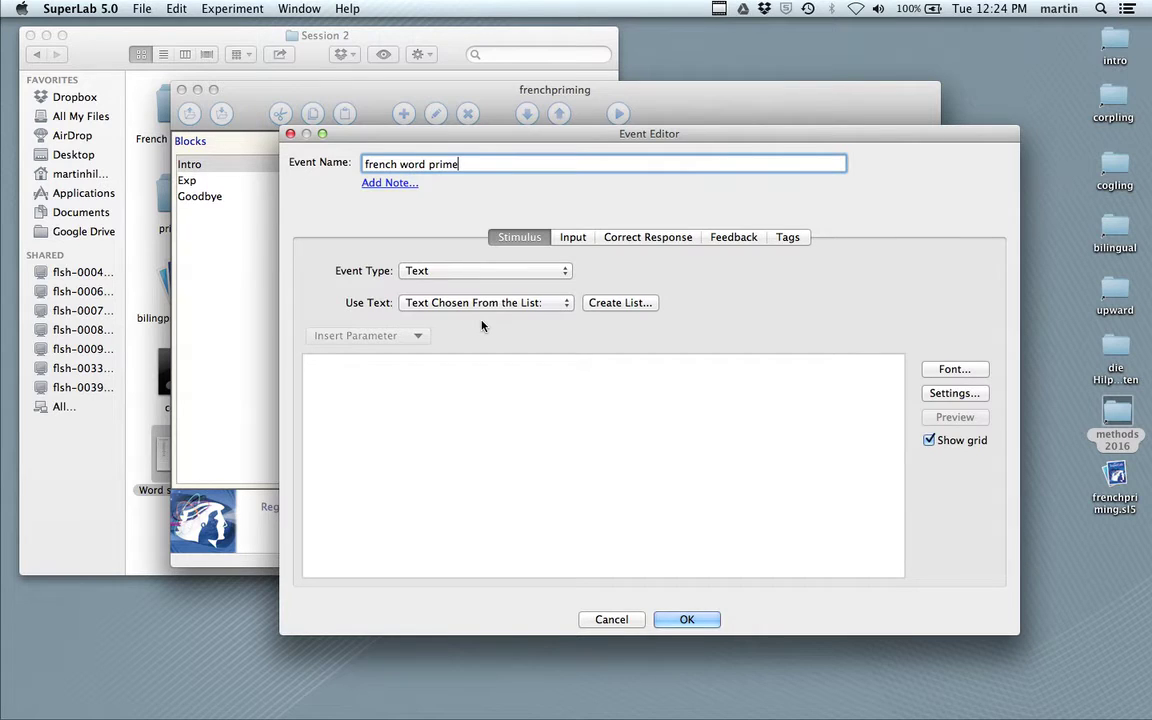
{"action": "left_click", "coordinate": [687, 620]}
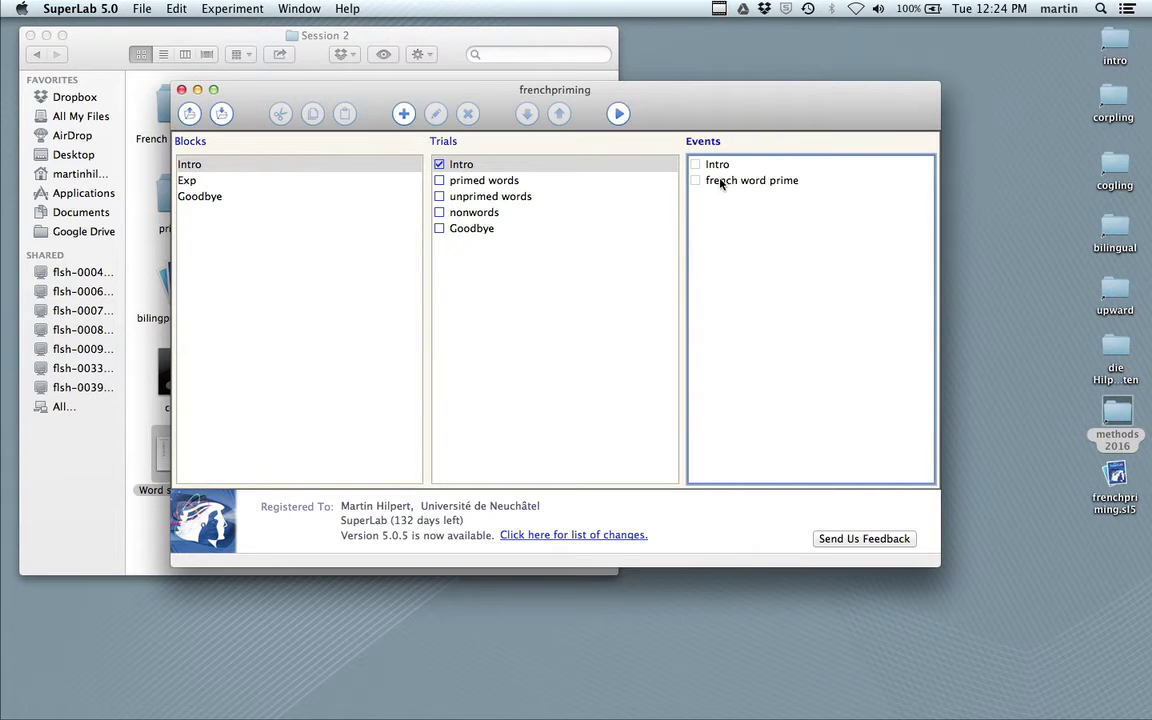
Step: Add an Audio File event named french sound prime
{"action": "left_click", "coordinate": [401, 115]}
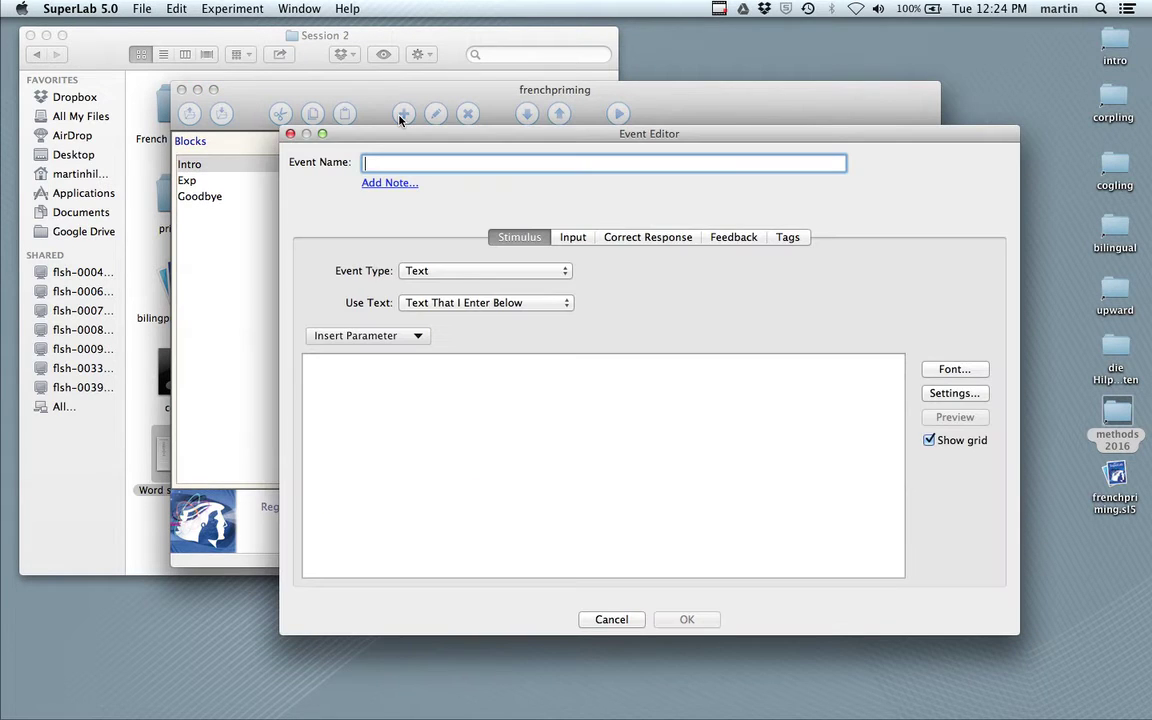
{"action": "type", "text": "fre"}
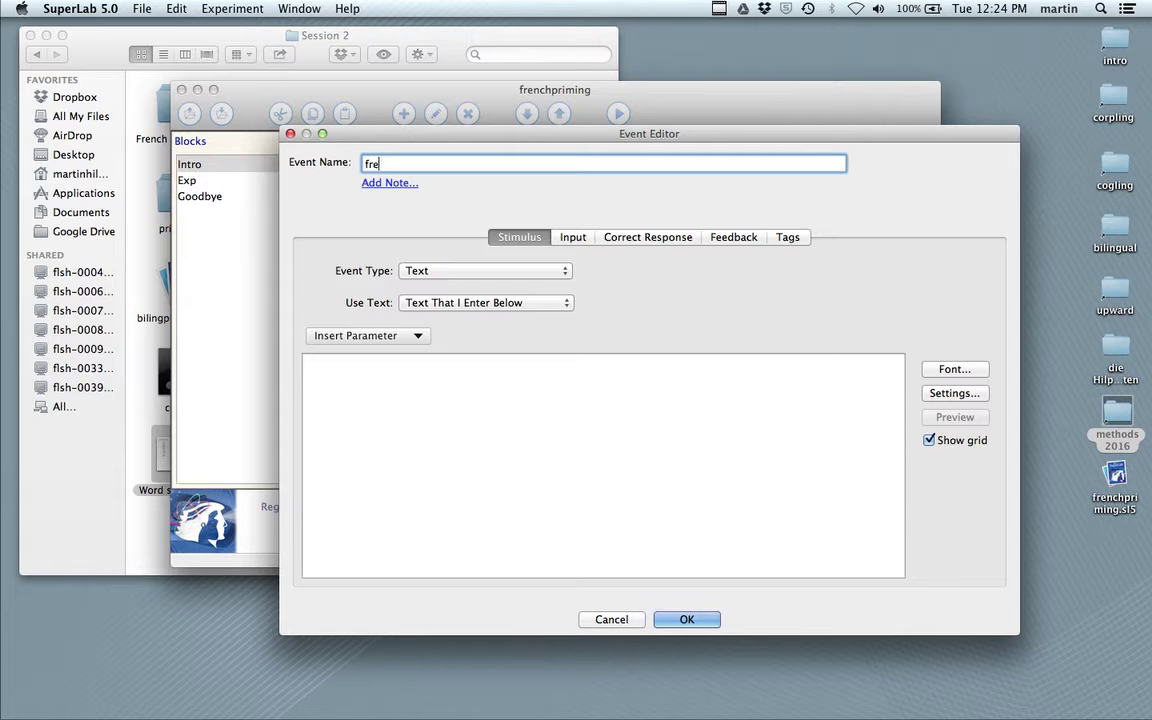
{"action": "type", "text": "nch sound prime"}
{"action": "left_click", "coordinate": [455, 270]}
{"action": "left_click", "coordinate": [441, 158]}
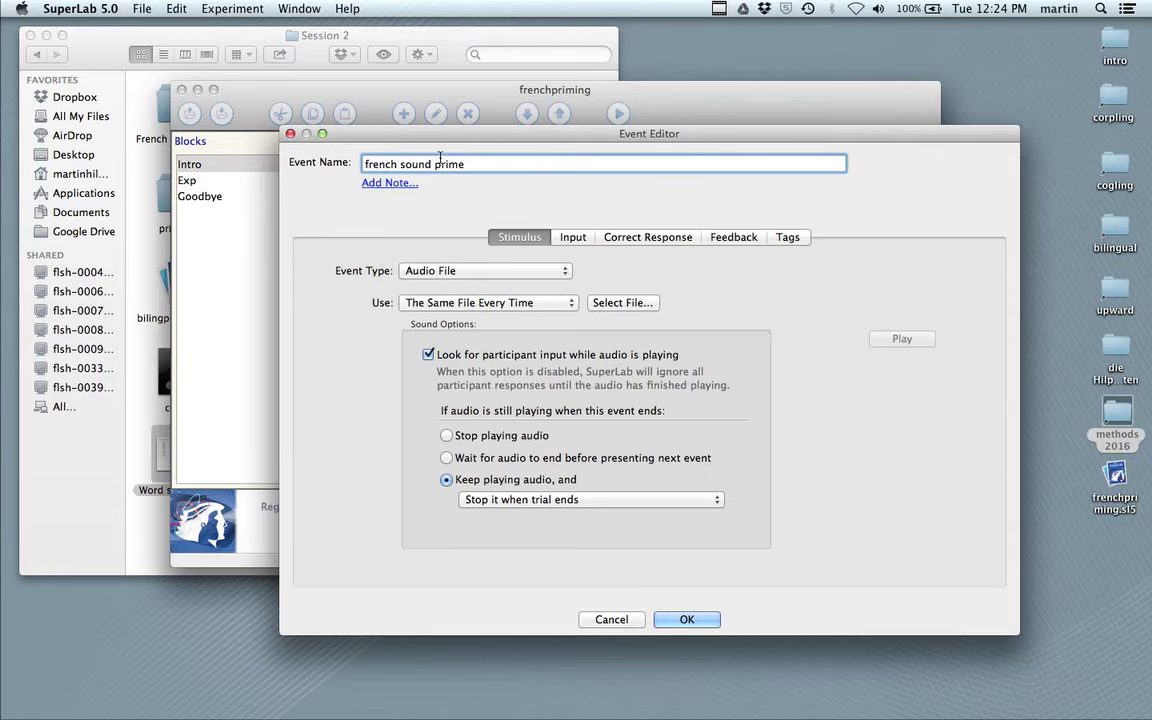
{"action": "left_click", "coordinate": [687, 619]}
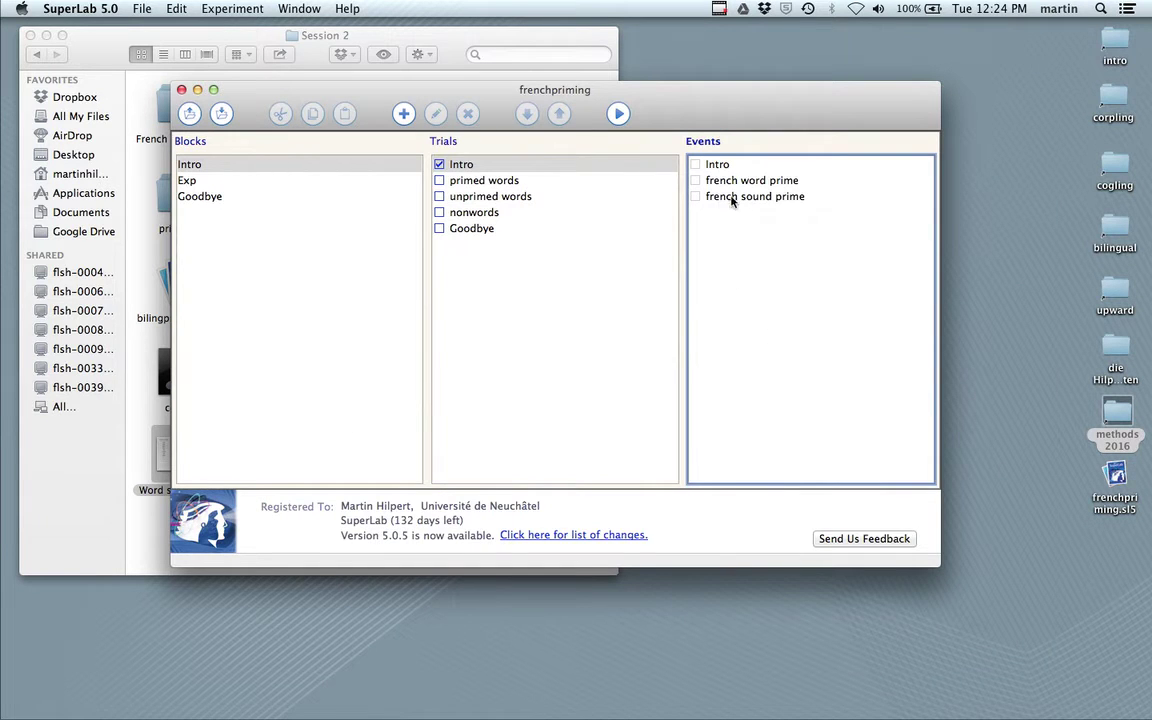
Step: Add a Text event named english primed word that uses text chosen from a list
{"action": "left_click", "coordinate": [403, 113]}
{"action": "type", "text": "e"}
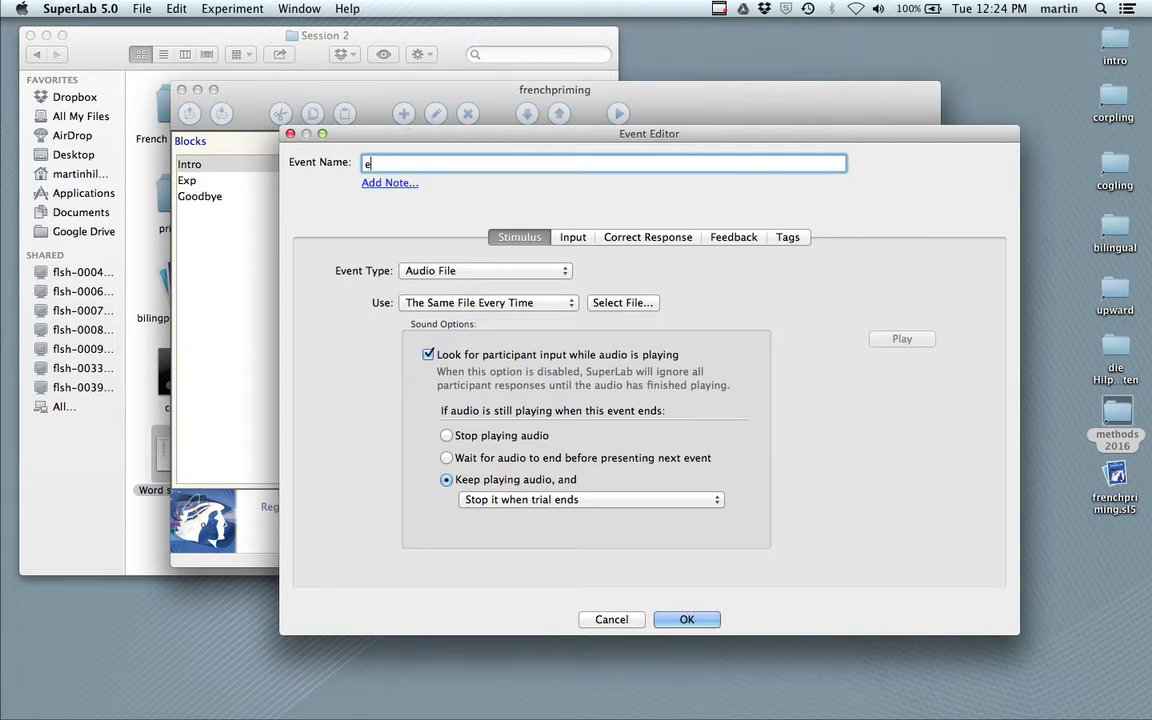
{"action": "type", "text": "nglish primed word"}
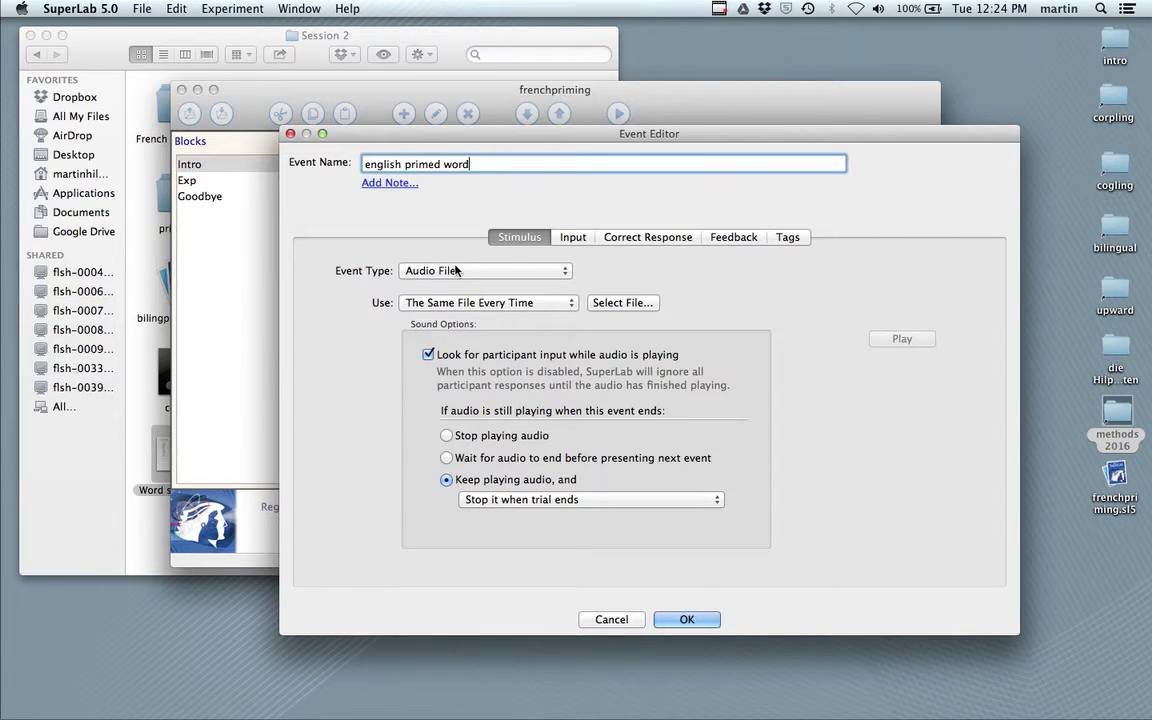
{"action": "left_click", "coordinate": [548, 271]}
{"action": "left_click", "coordinate": [435, 387]}
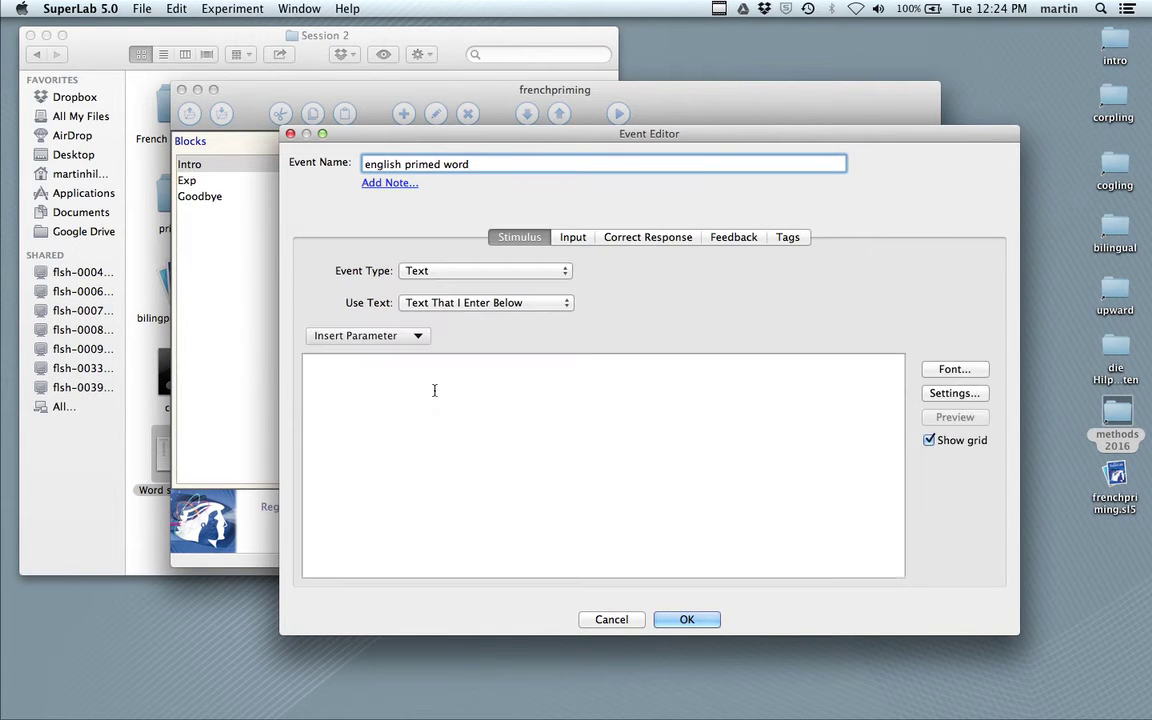
{"action": "left_click", "coordinate": [534, 302]}
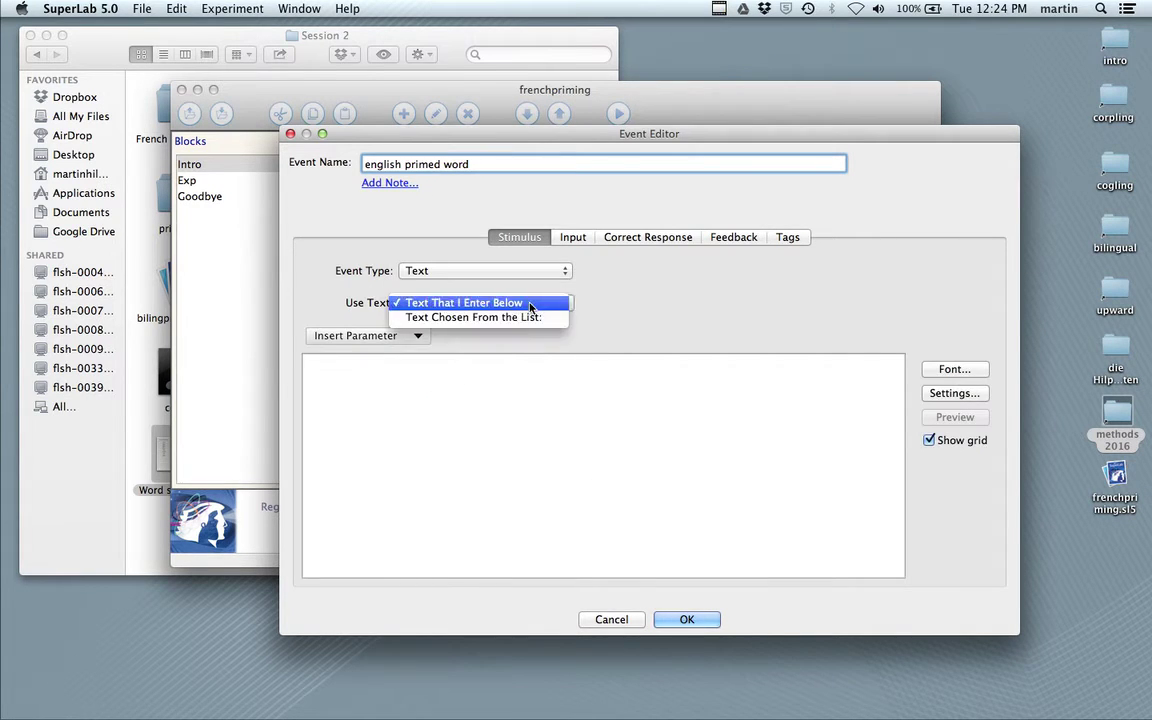
{"action": "left_click", "coordinate": [480, 317]}
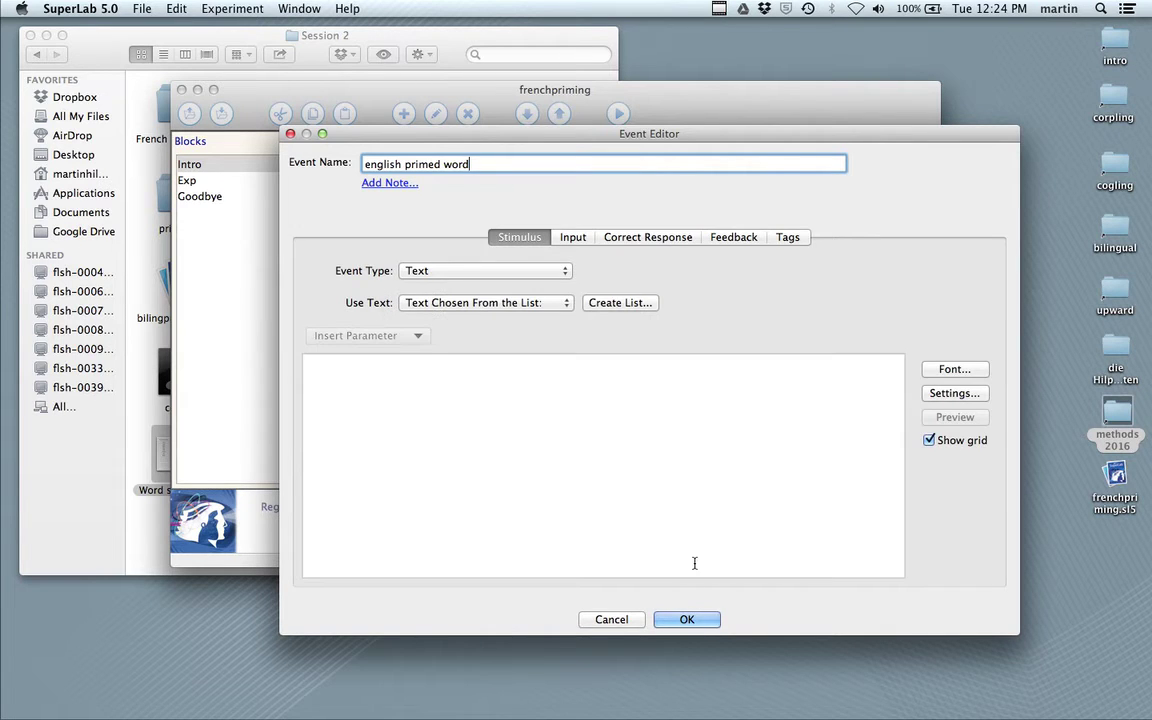
{"action": "left_click", "coordinate": [687, 619]}
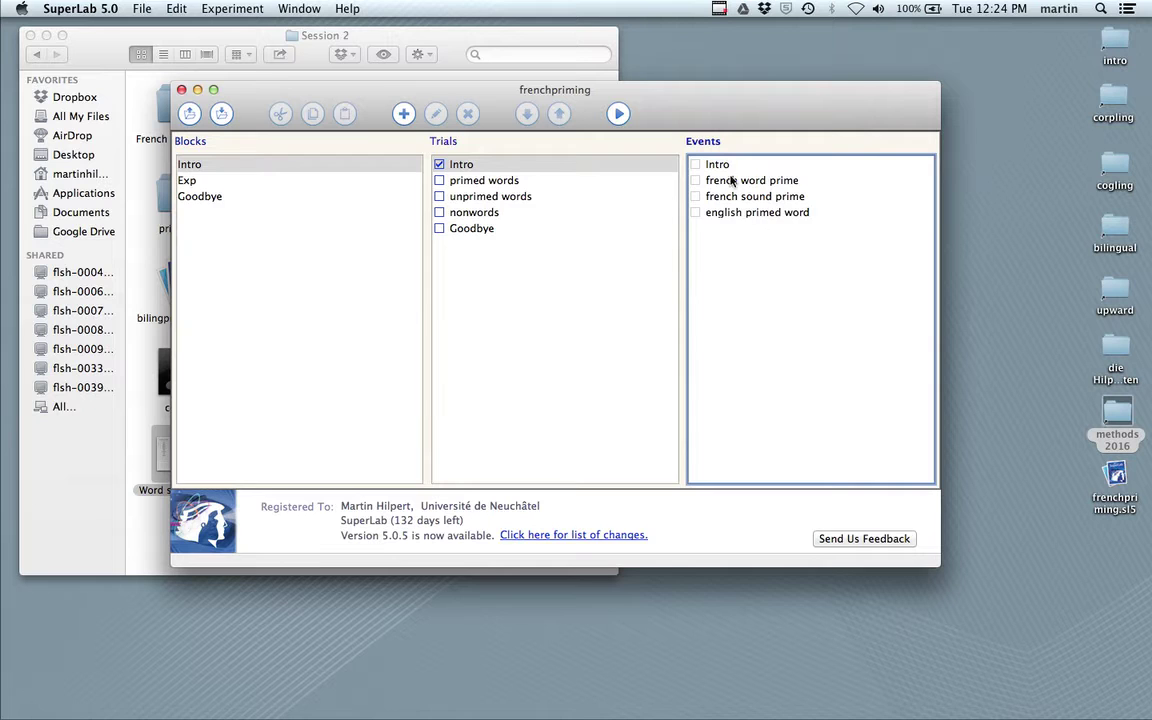
Step: Create a Text event named fixation cross with "+" as its text
{"action": "left_click", "coordinate": [406, 114]}
{"action": "type", "text": "f"}
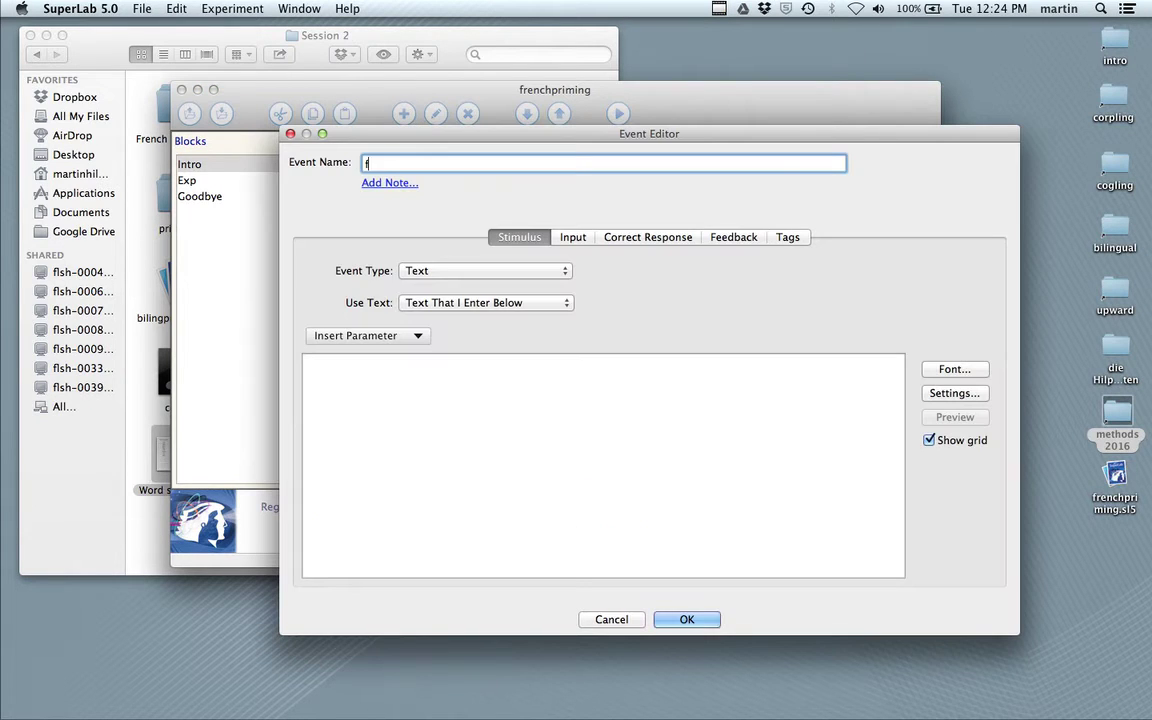
{"action": "type", "text": "ixation cross"}
{"action": "left_click", "coordinate": [327, 386]}
{"action": "type", "text": "+"}
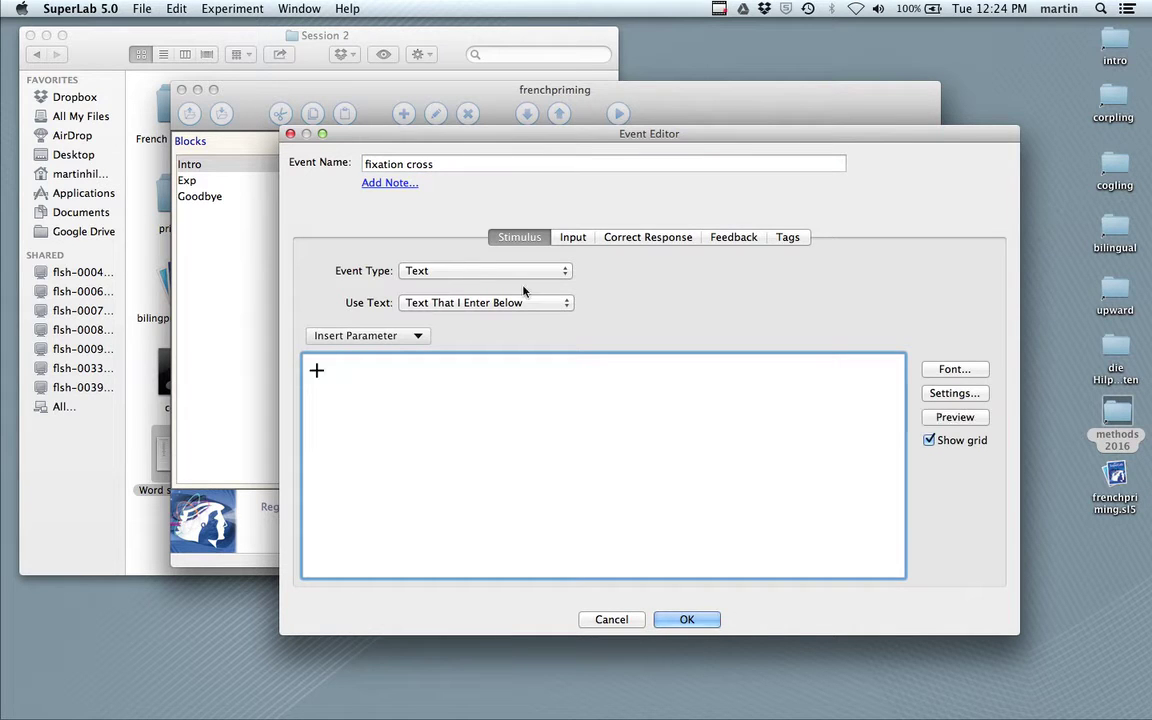
Step: Make the fixation cross event end only after a fixed time limit of 1000 milliseconds, and save it
{"action": "left_click", "coordinate": [566, 240]}
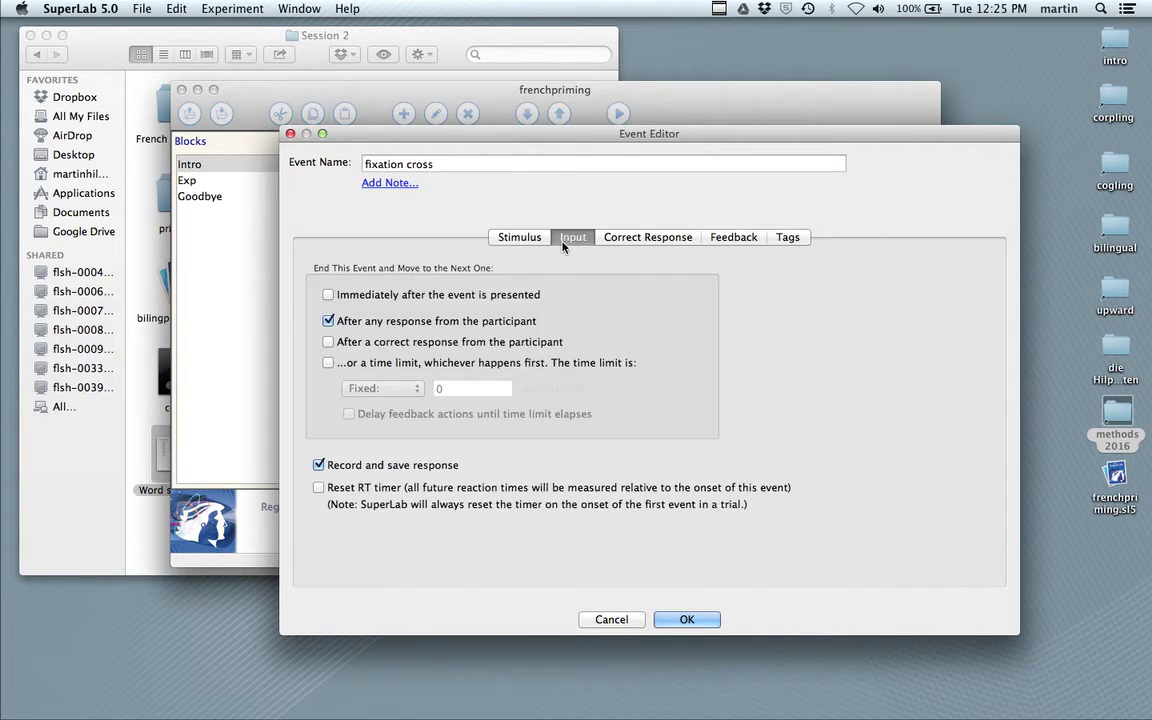
{"action": "left_click", "coordinate": [328, 364]}
{"action": "left_click", "coordinate": [328, 321]}
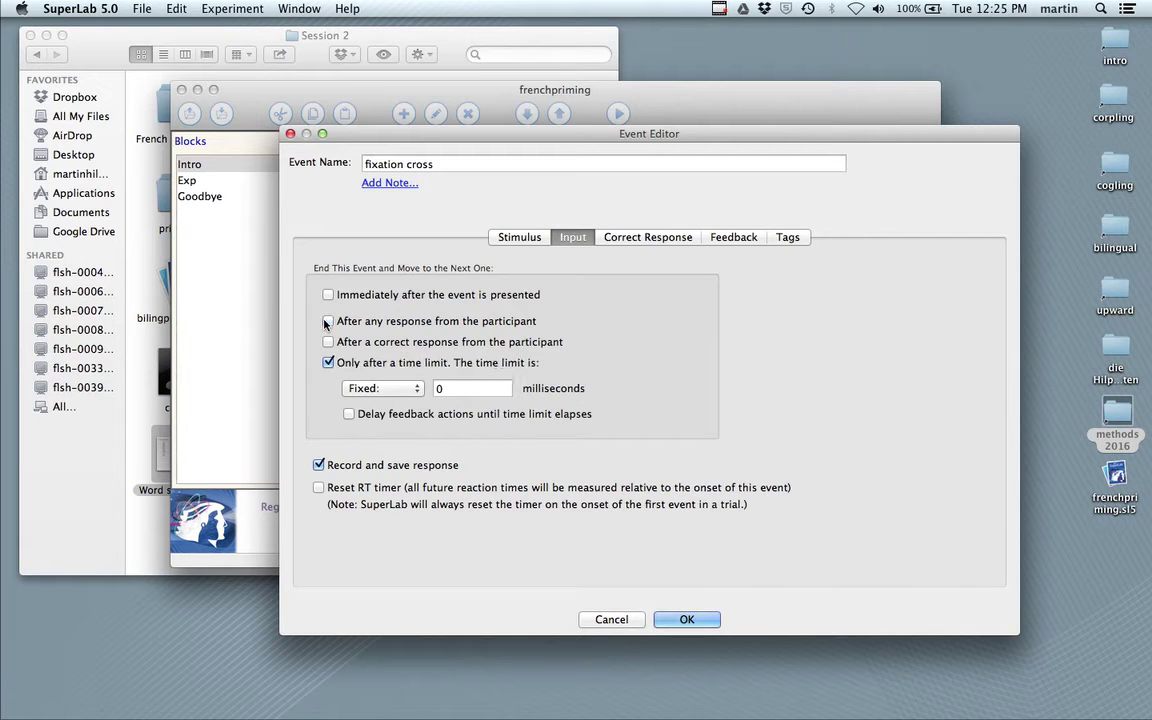
{"action": "left_click", "coordinate": [437, 390]}
{"action": "type", "text": "1000"}
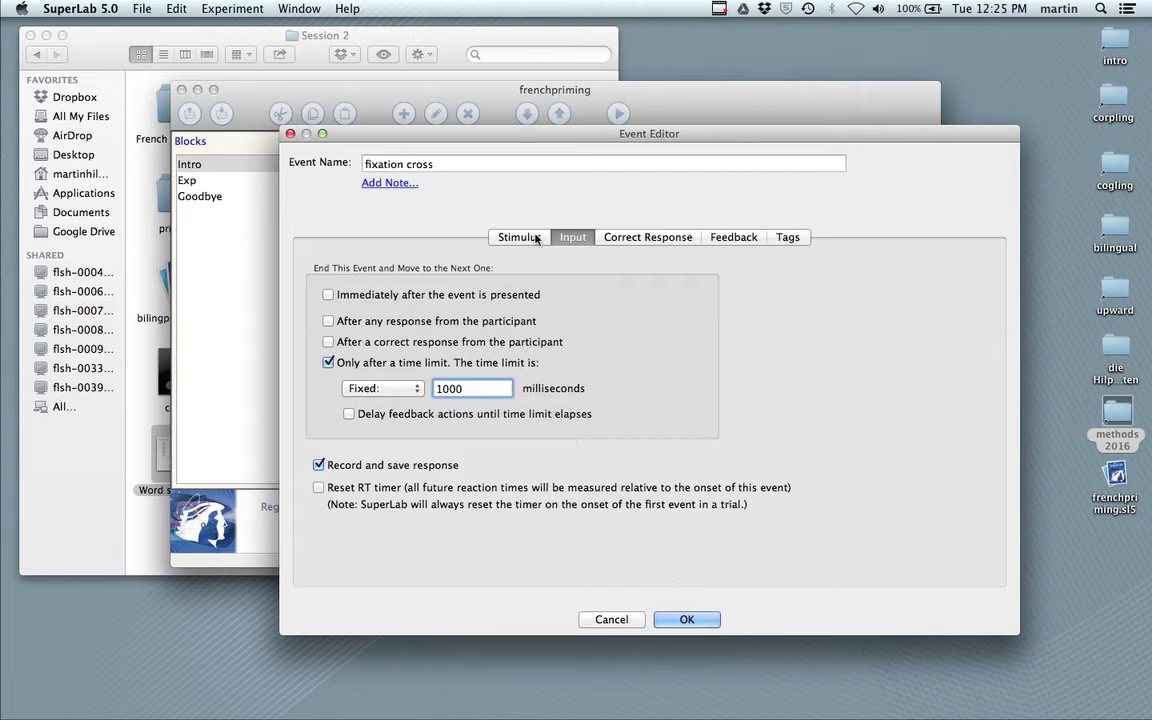
{"action": "left_click", "coordinate": [683, 620]}
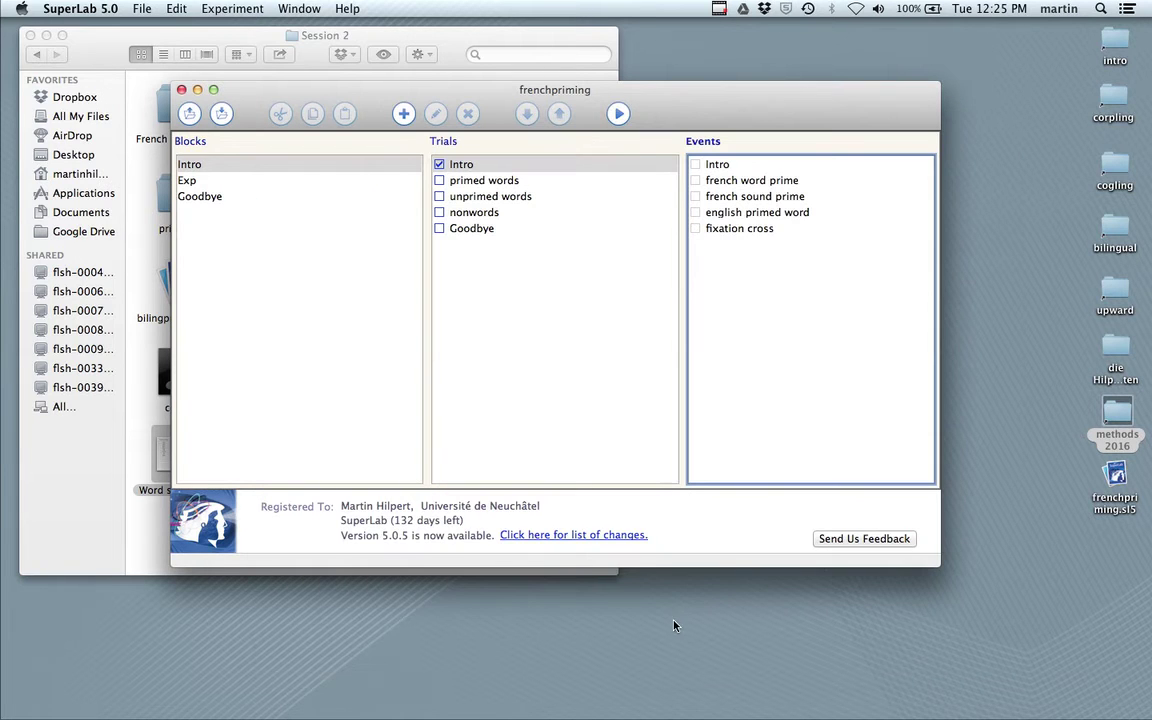
Step: Move the fixation cross event up the event list to directly below the Intro event
{"action": "left_click", "coordinate": [719, 232]}
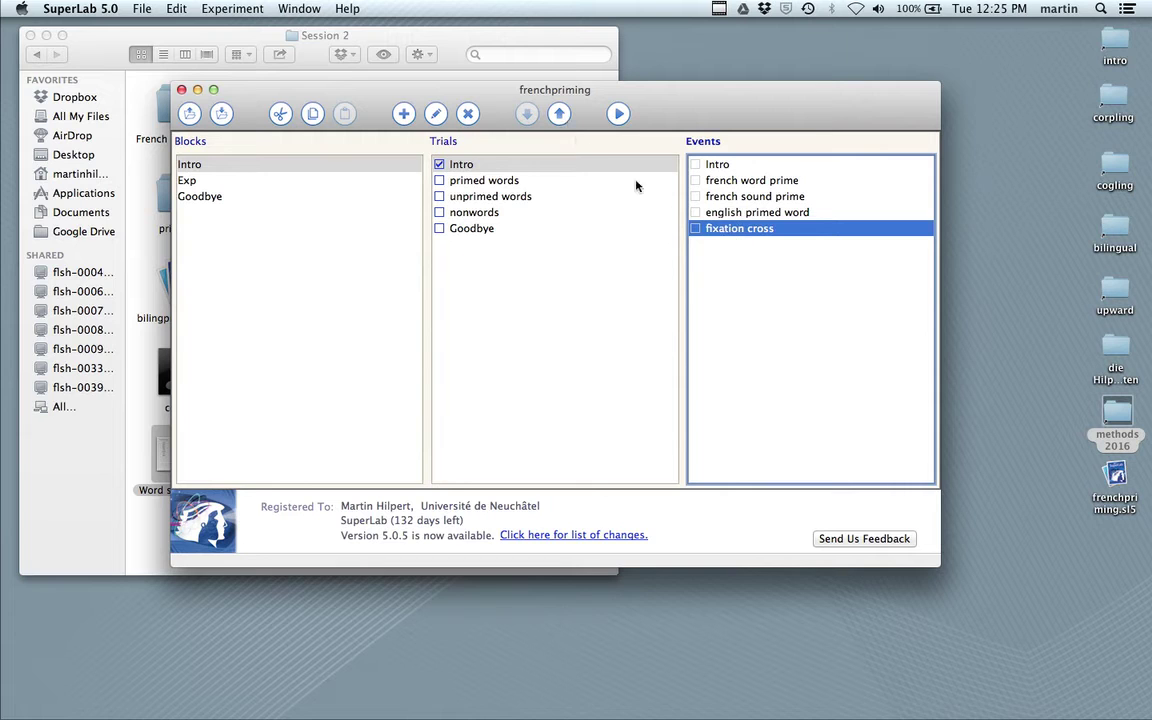
{"action": "left_click", "coordinate": [560, 118]}
{"action": "left_click", "coordinate": [560, 118]}
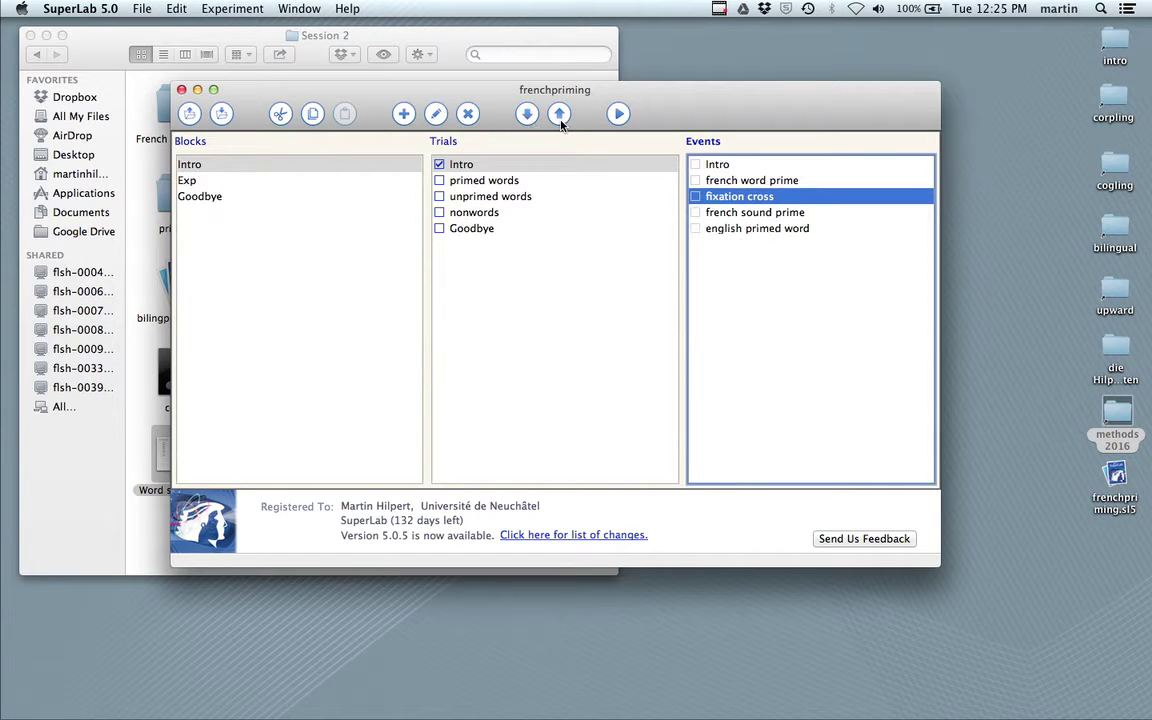
{"action": "left_click", "coordinate": [560, 118]}
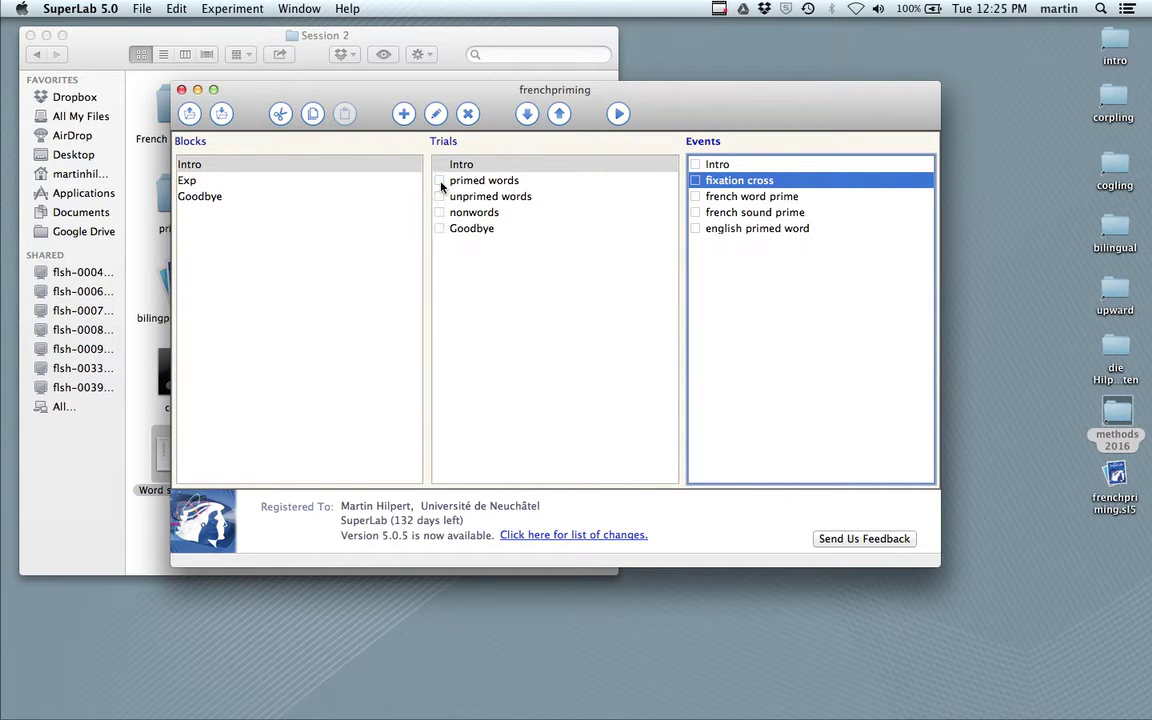
Step: Link the french word prime event to the primed words trial
{"action": "left_click", "coordinate": [486, 182]}
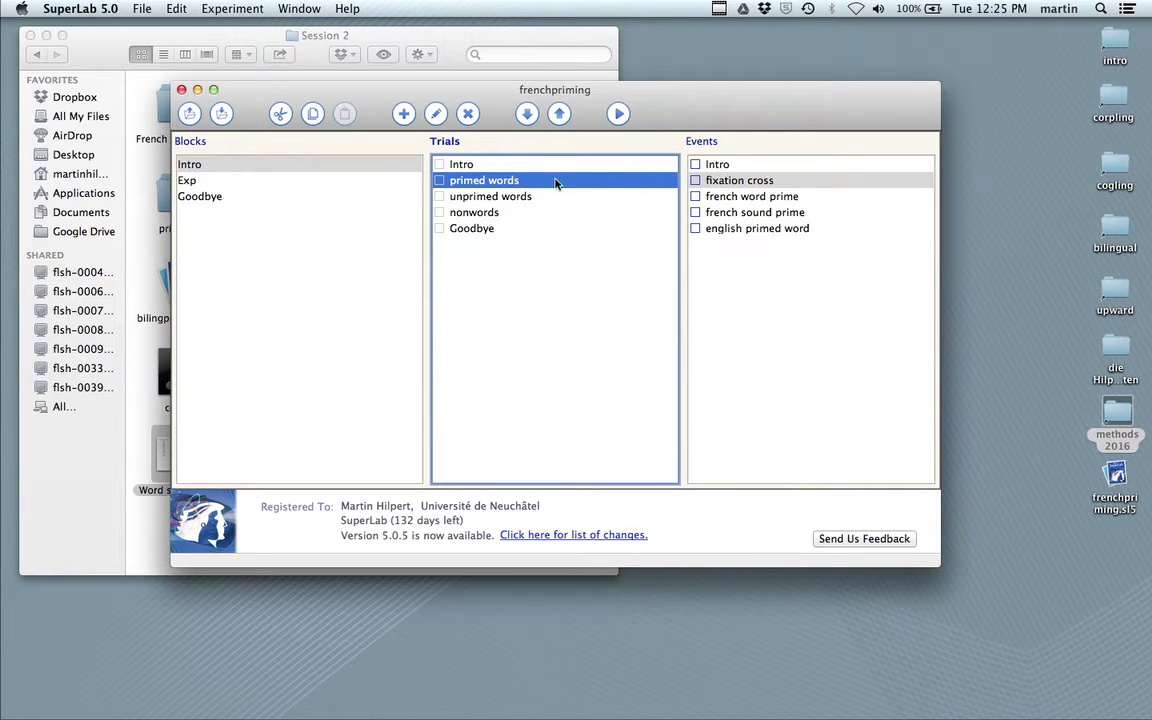
{"action": "left_click", "coordinate": [695, 196]}
Step: Add an event named french word nonprime for the unprimed words trial, leaving its settings at their defaults
{"action": "left_click", "coordinate": [509, 196]}
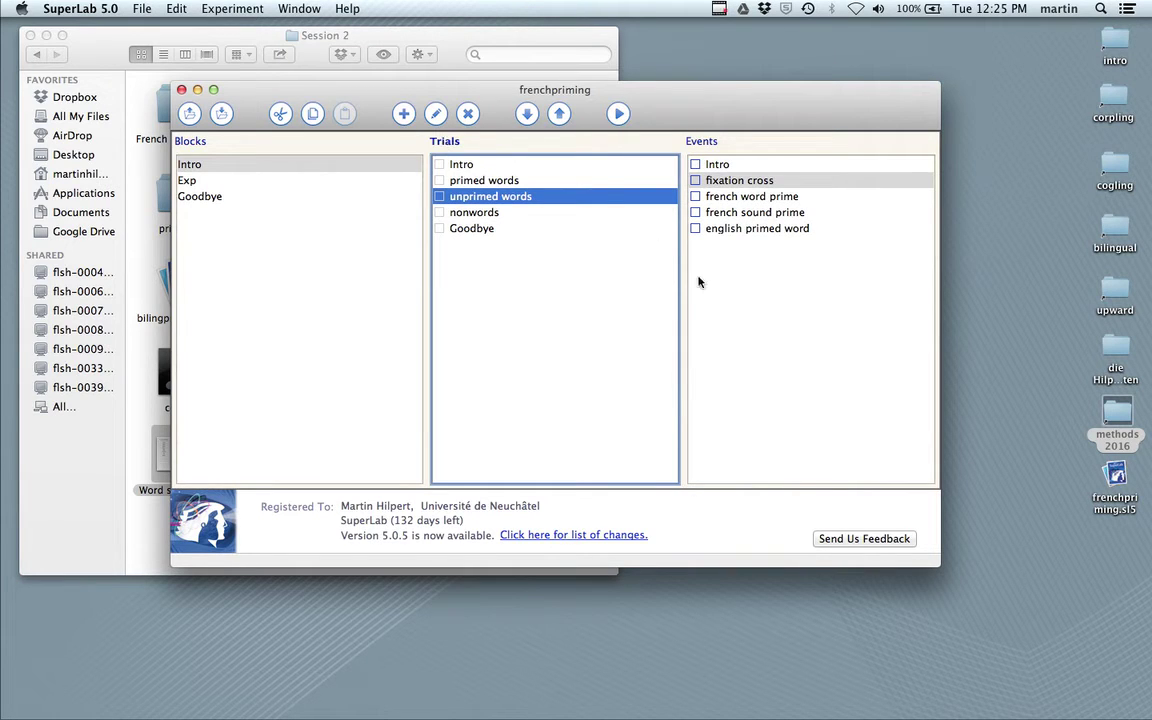
{"action": "left_click", "coordinate": [738, 321]}
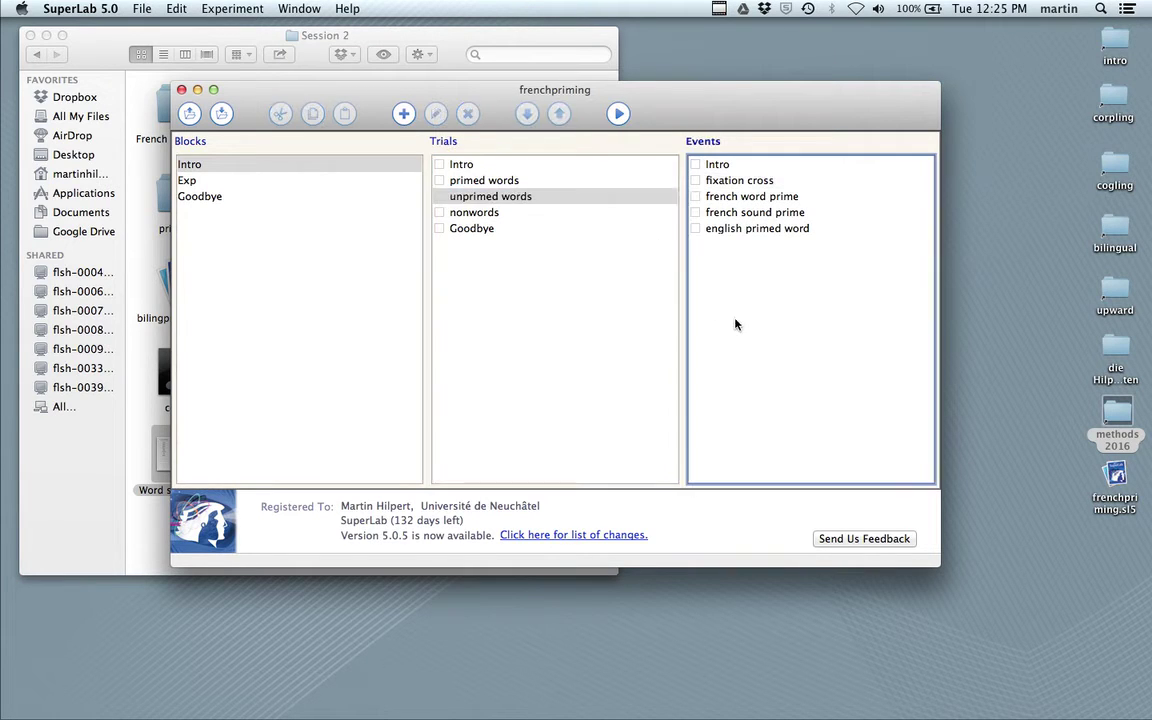
{"action": "left_click", "coordinate": [404, 114]}
{"action": "type", "text": "fr"}
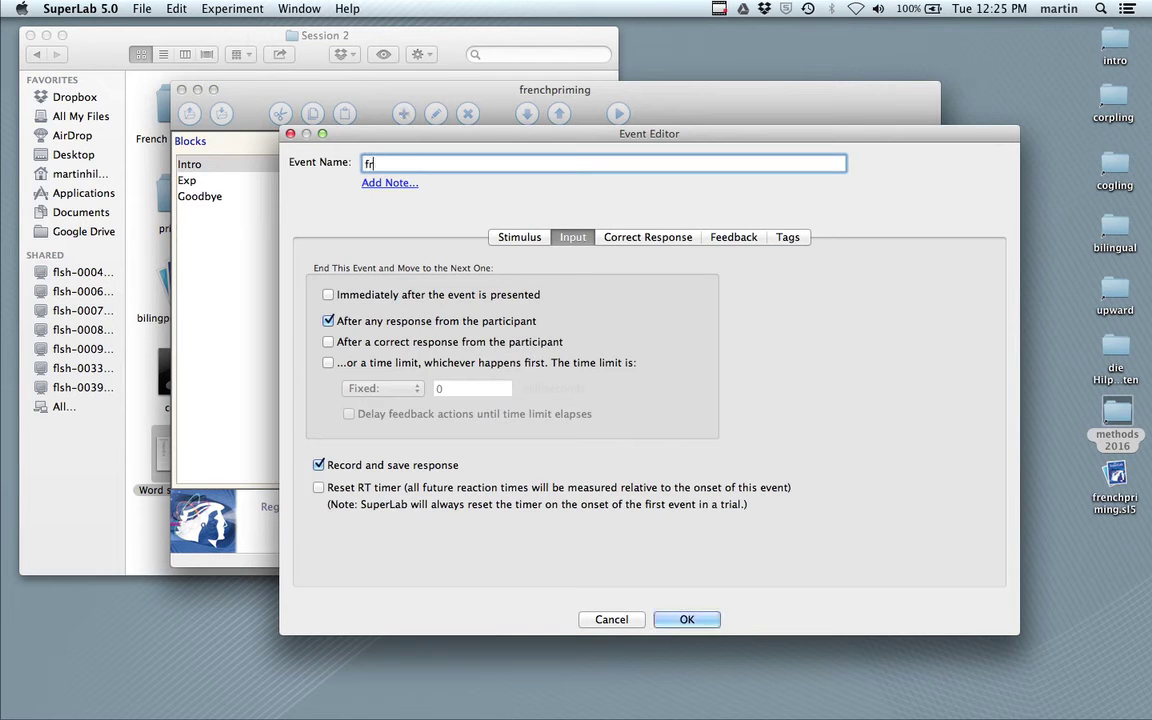
{"action": "type", "text": "ench word nonprime"}
{"action": "key", "text": "Return"}
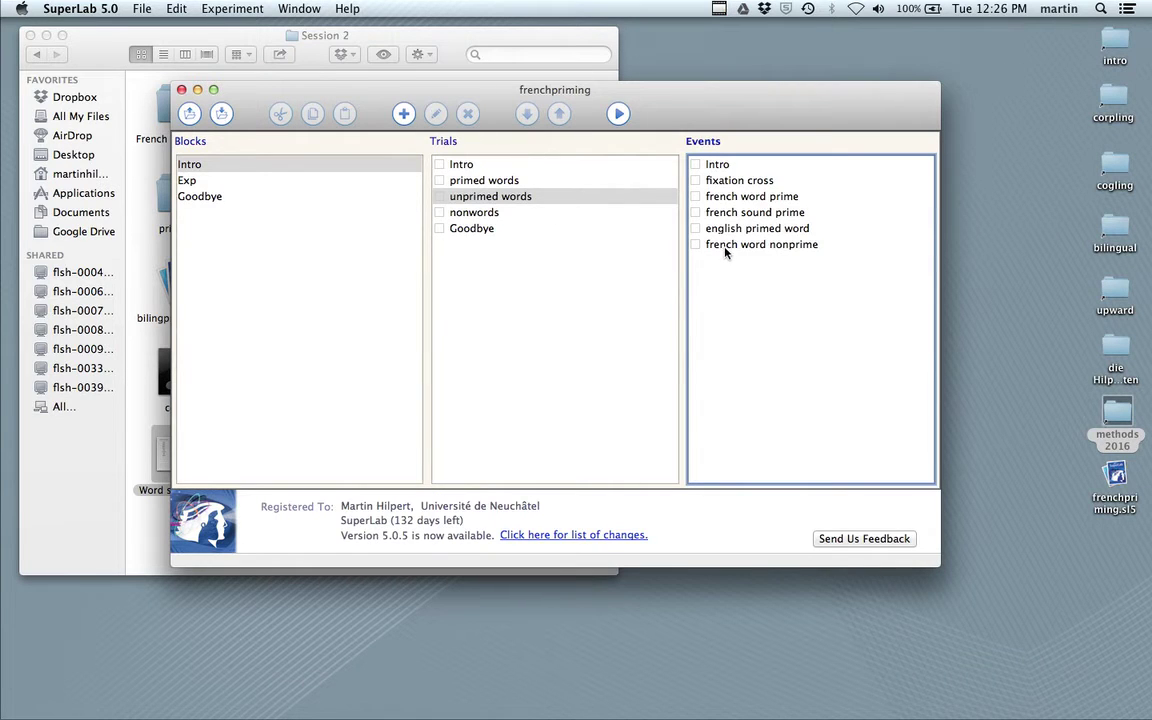
Step: Add an event named french sound nonprime with default settings
{"action": "left_click", "coordinate": [403, 114]}
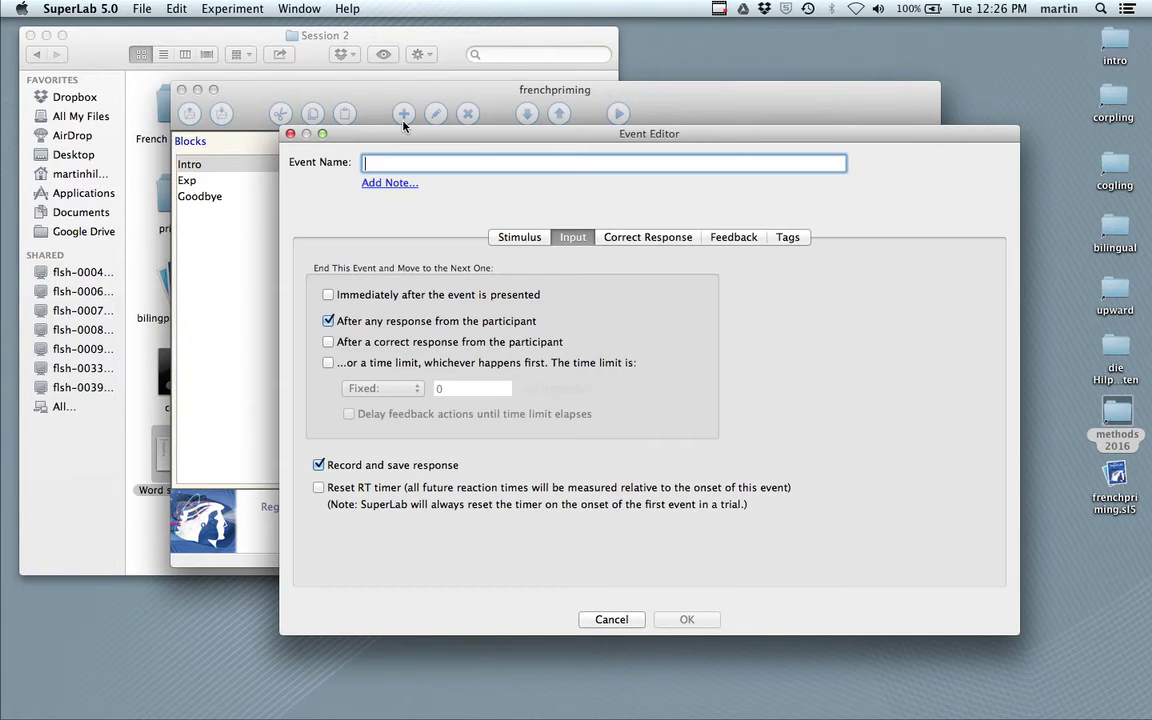
{"action": "type", "text": "french sound"}
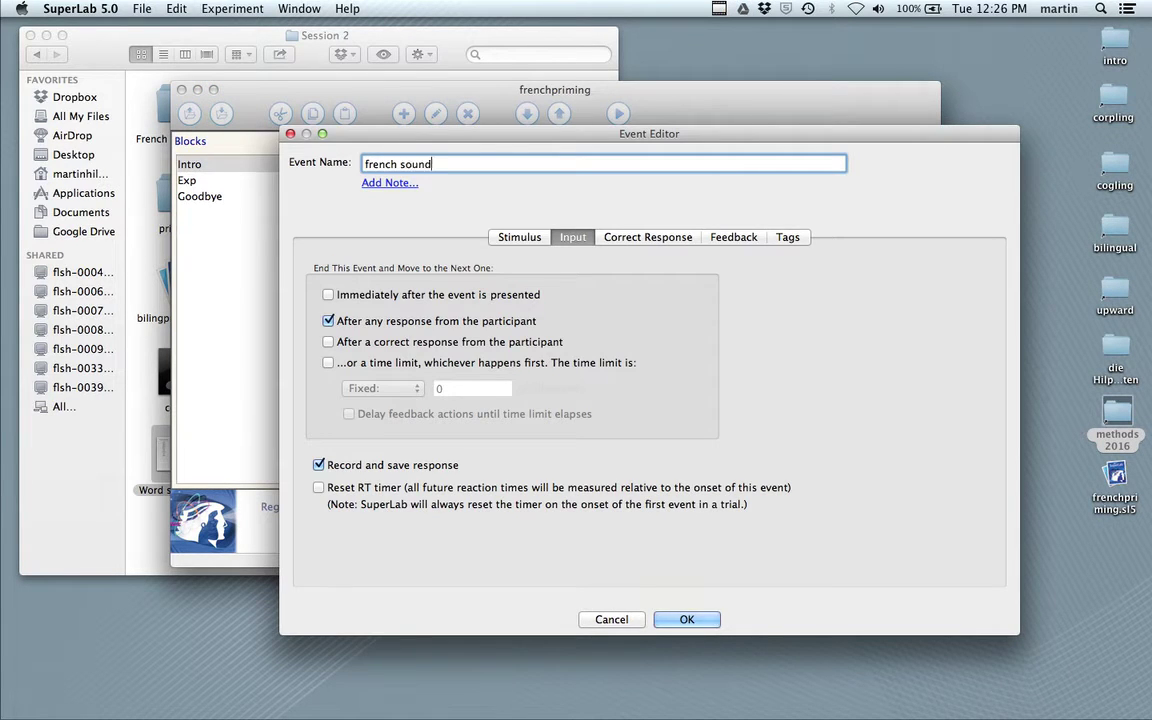
{"action": "type", "text": " un"}
{"action": "type", "text": "nprime"}
{"action": "key", "text": "Return"}
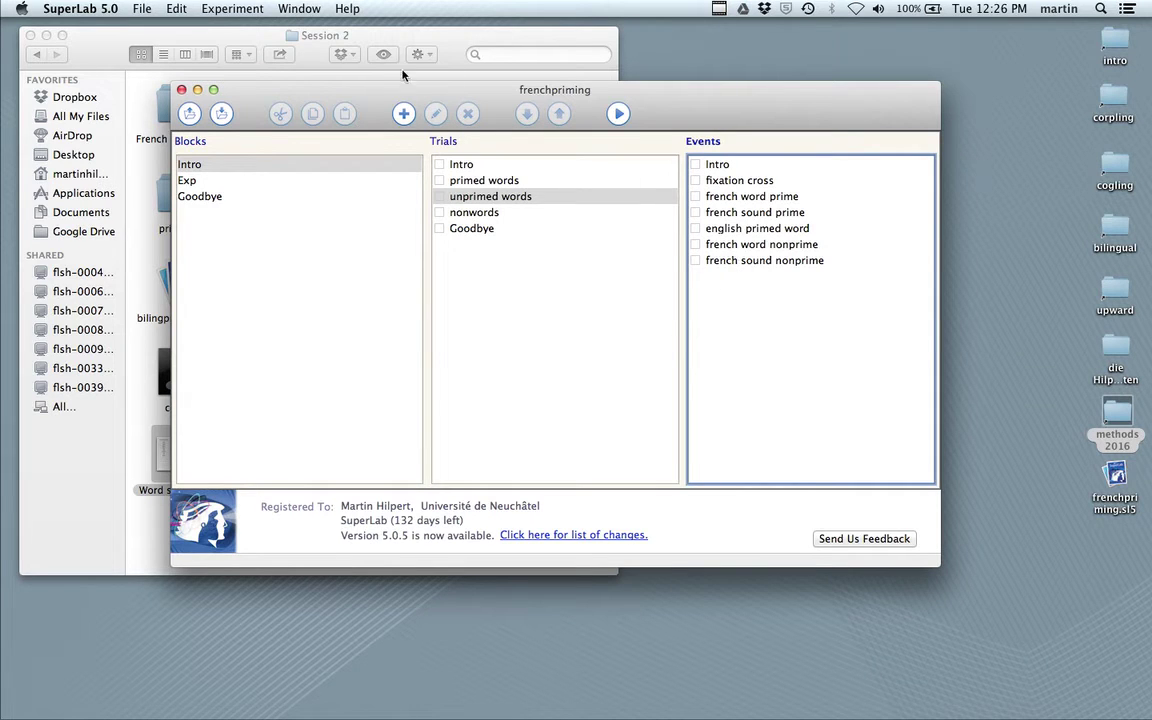
Step: Add an event named english unprimed word with default settings
{"action": "left_click", "coordinate": [400, 114]}
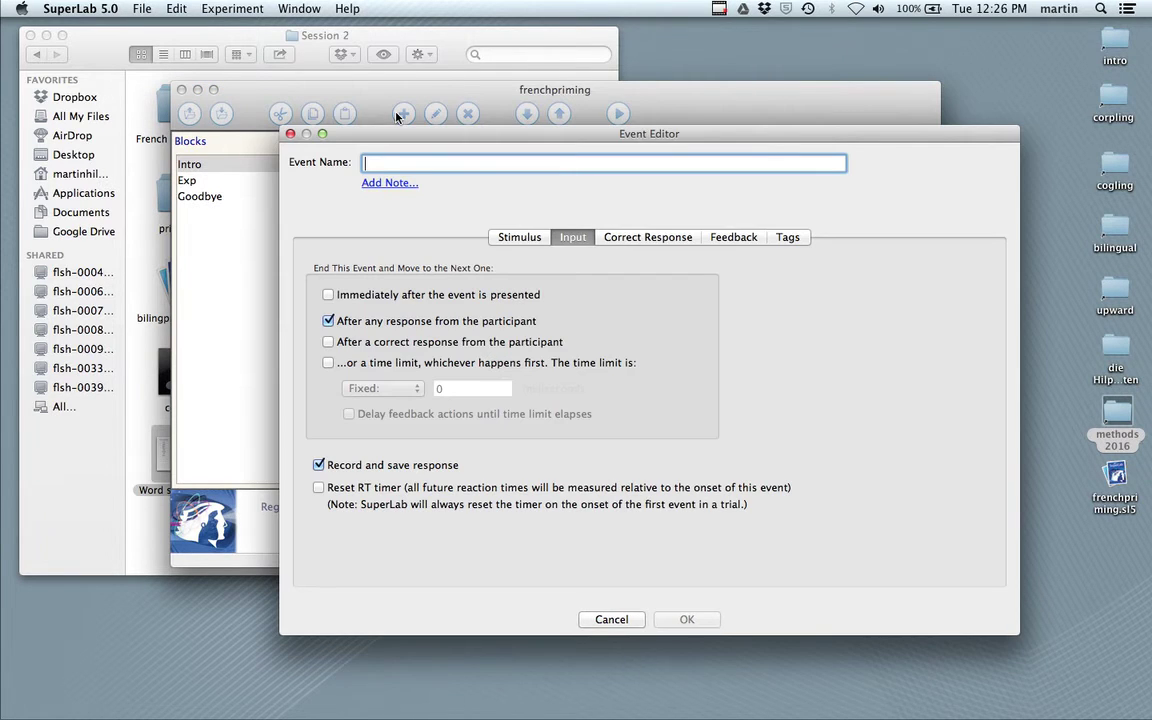
{"action": "type", "text": "english unprim"}
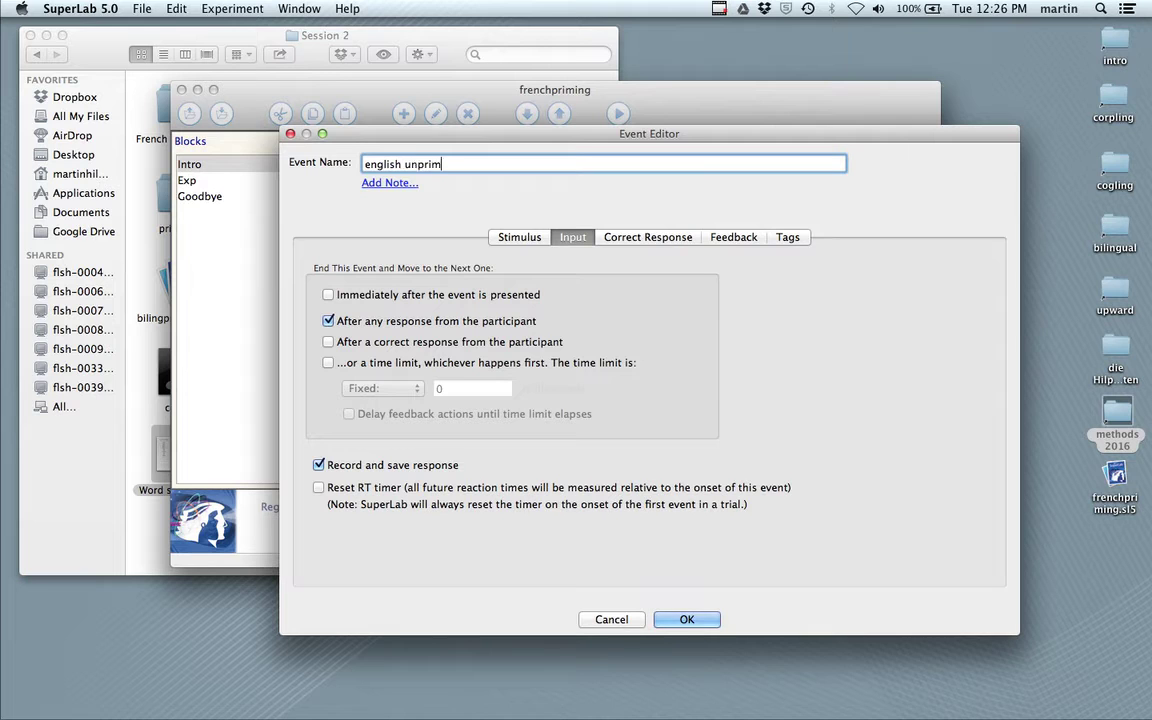
{"action": "type", "text": "ed word"}
{"action": "key", "text": "Return"}
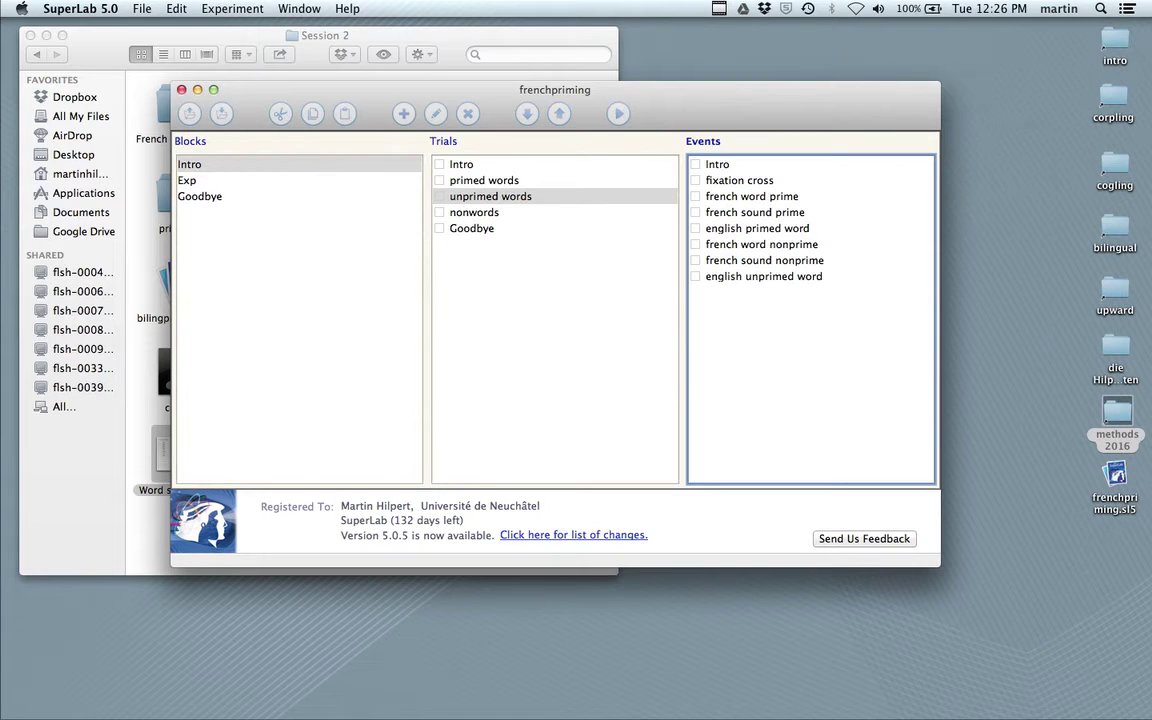
Step: Link the fixation cross and french sound nonprime events to the unprimed words trial
{"action": "left_click", "coordinate": [488, 197]}
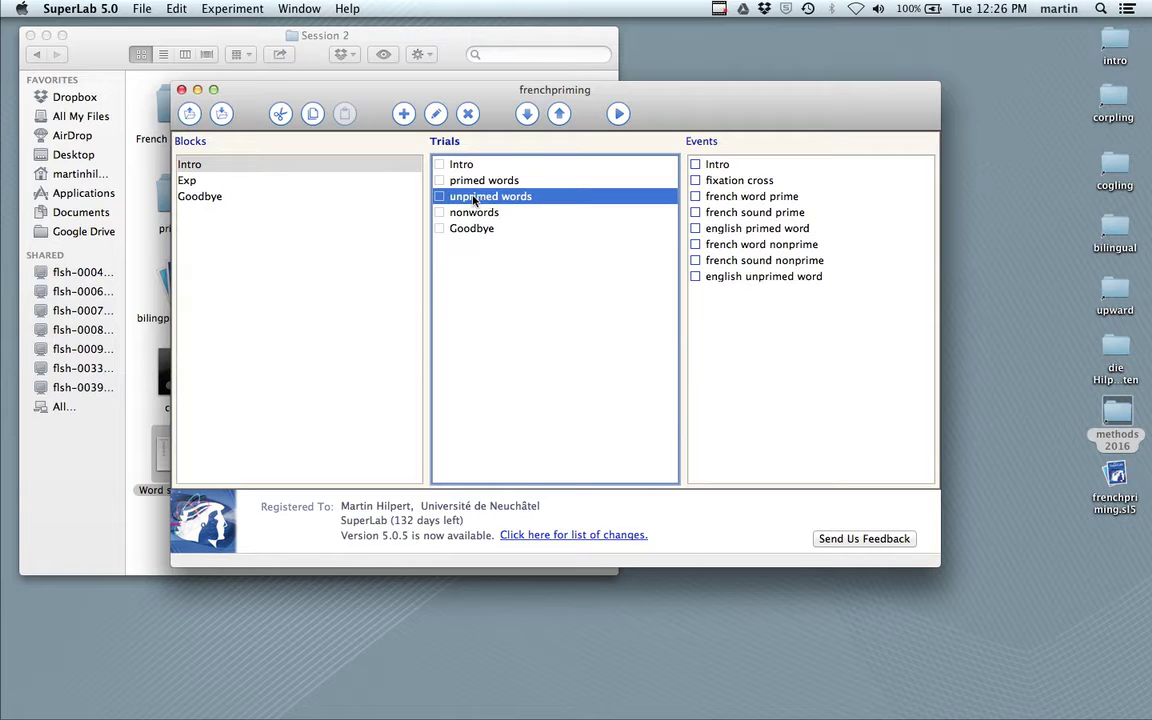
{"action": "left_click", "coordinate": [696, 181]}
{"action": "left_click", "coordinate": [696, 261]}
{"action": "left_click", "coordinate": [465, 215]}
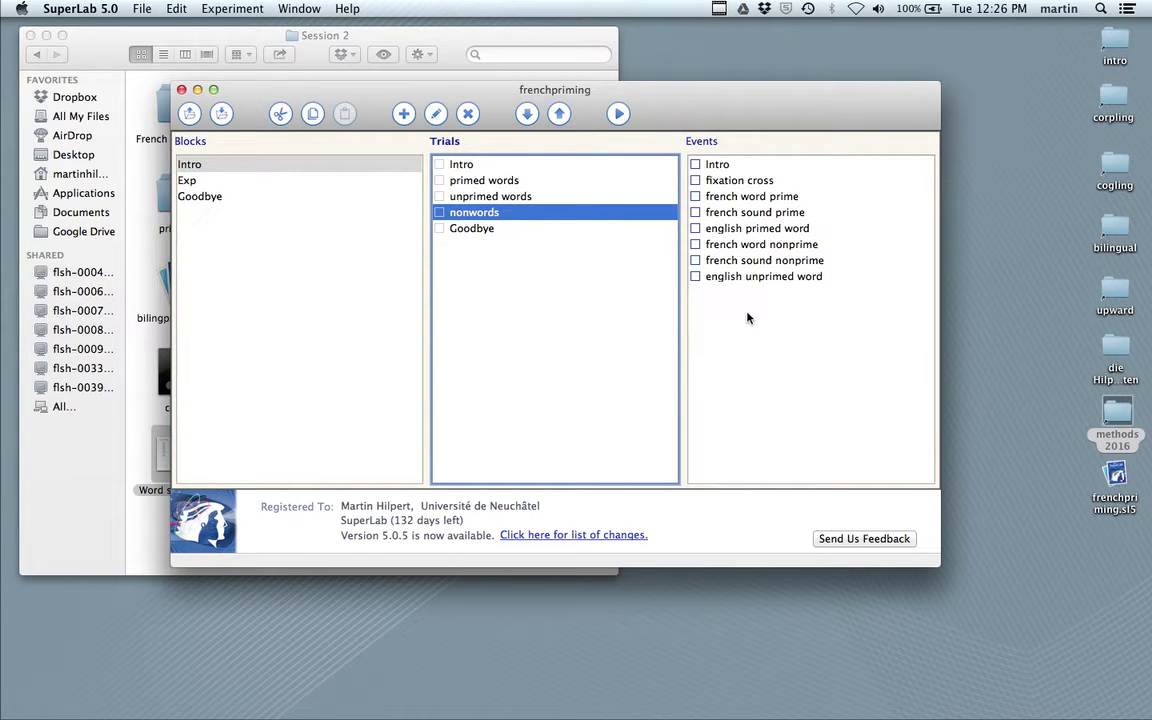
{"action": "left_click", "coordinate": [404, 115]}
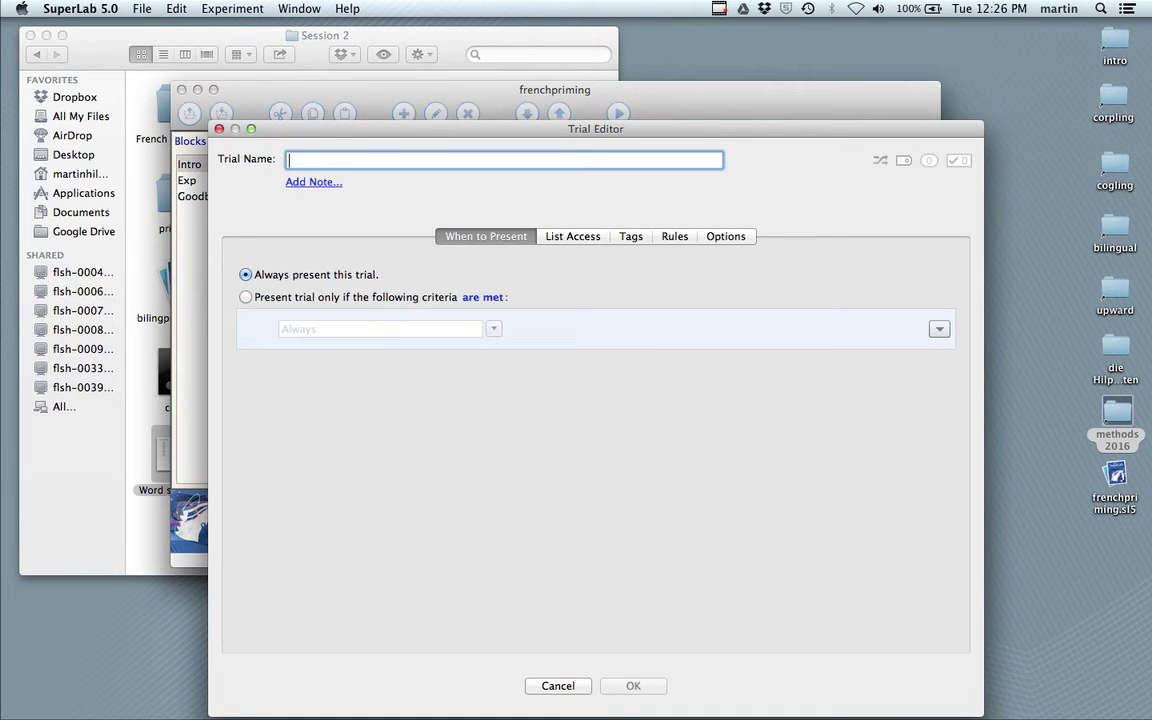
{"action": "type", "text": "french"}
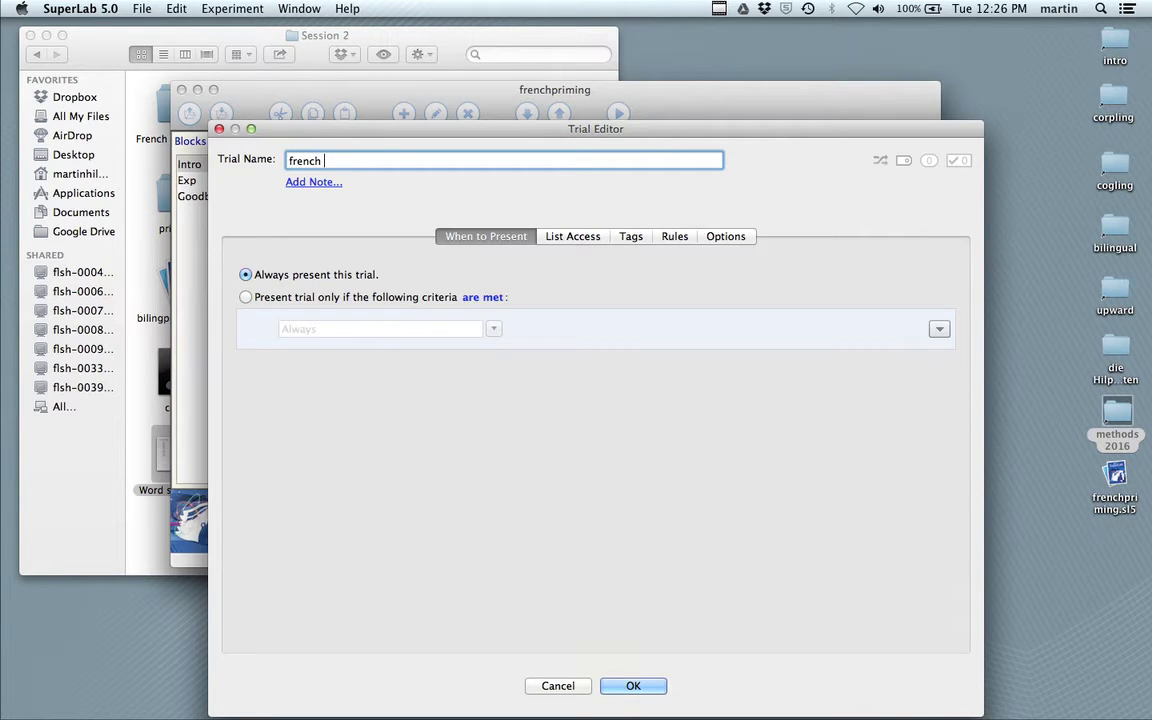
{"action": "type", "text": " word nonword"}
{"action": "left_click", "coordinate": [633, 686]}
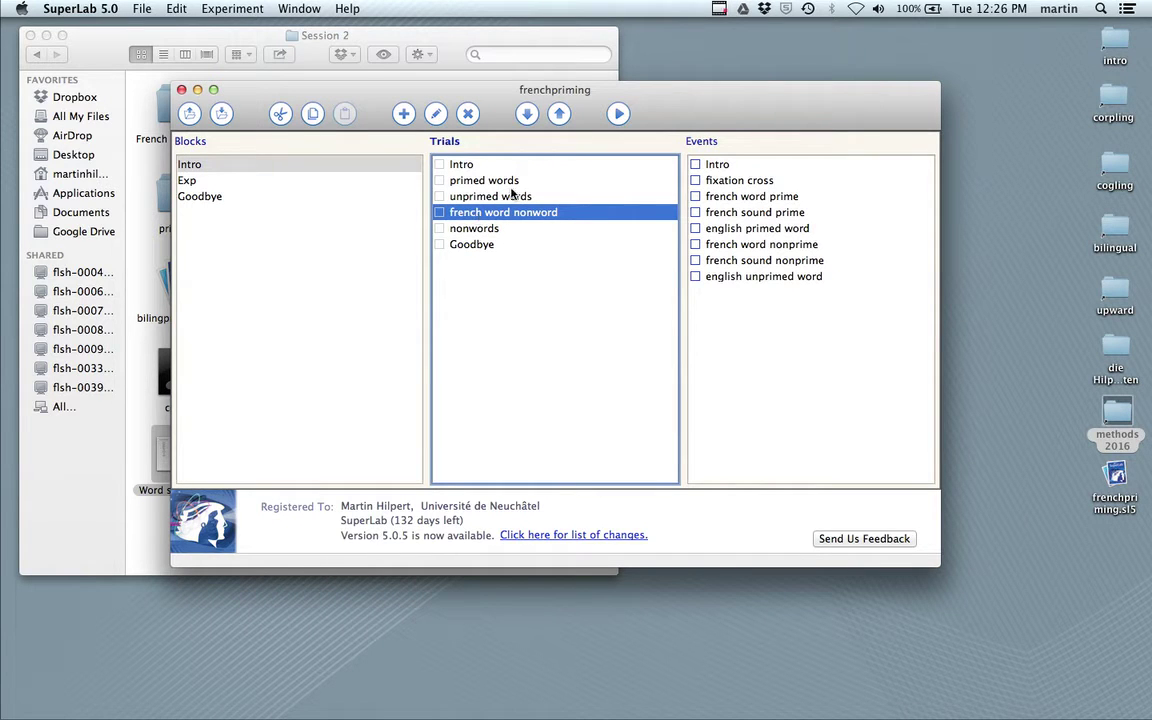
{"action": "left_click", "coordinate": [468, 114]}
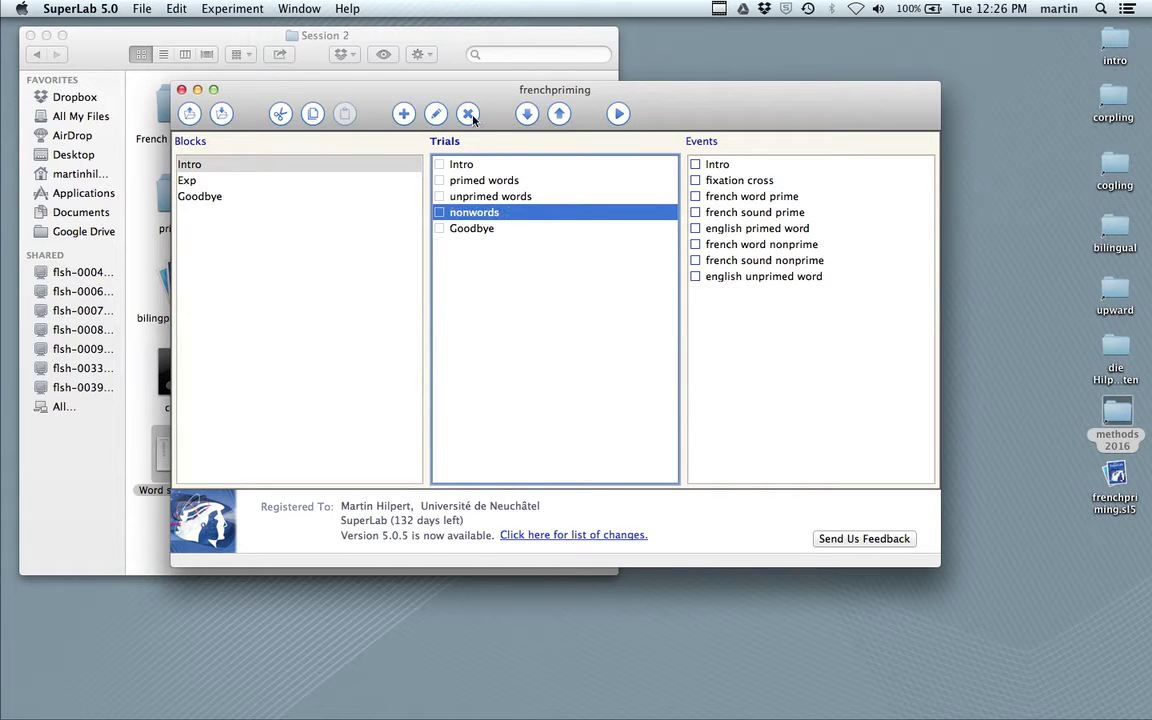
Step: Add an event named french word nonword with default settings
{"action": "left_click", "coordinate": [732, 307]}
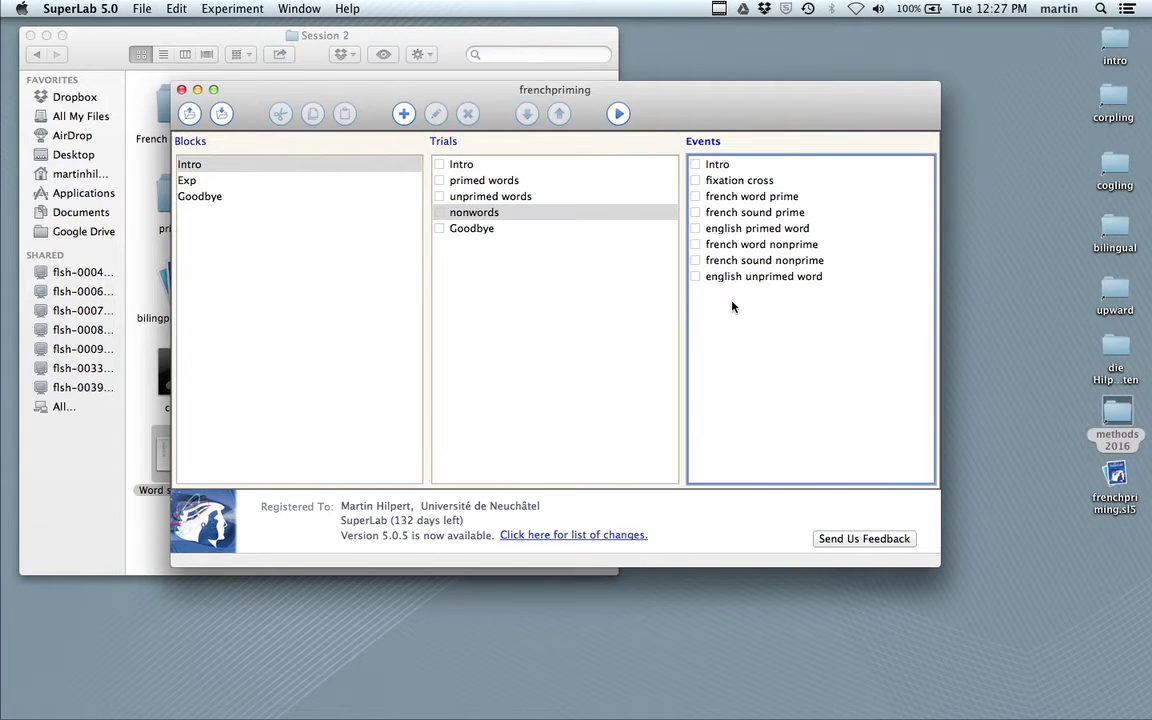
{"action": "left_click", "coordinate": [404, 114]}
{"action": "type", "text": "french"}
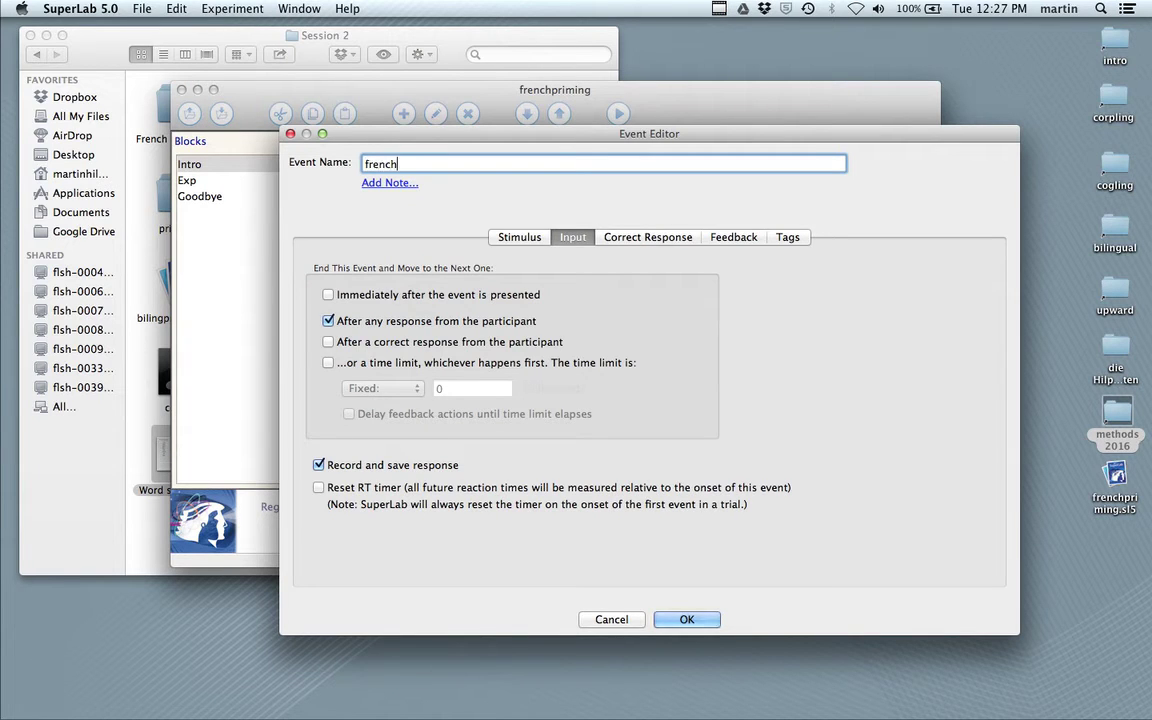
{"action": "type", "text": " word nonword"}
{"action": "key", "text": "Return"}
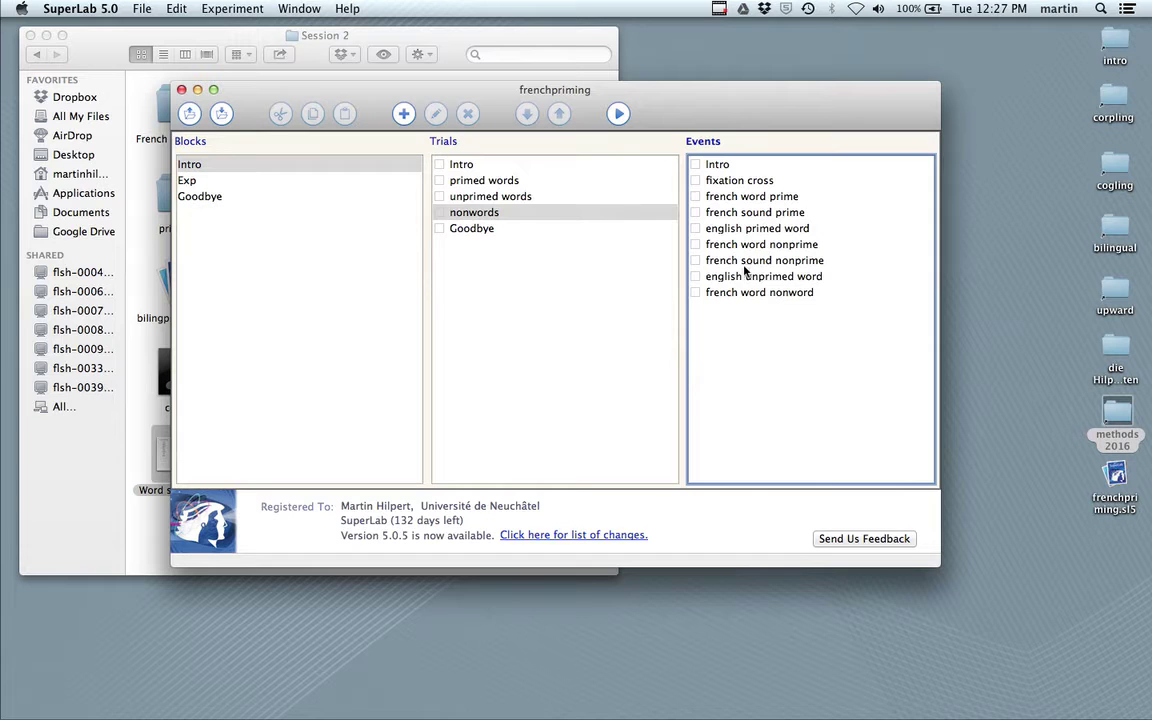
Step: Add an event named french sound nonword with default settings
{"action": "left_click", "coordinate": [403, 114]}
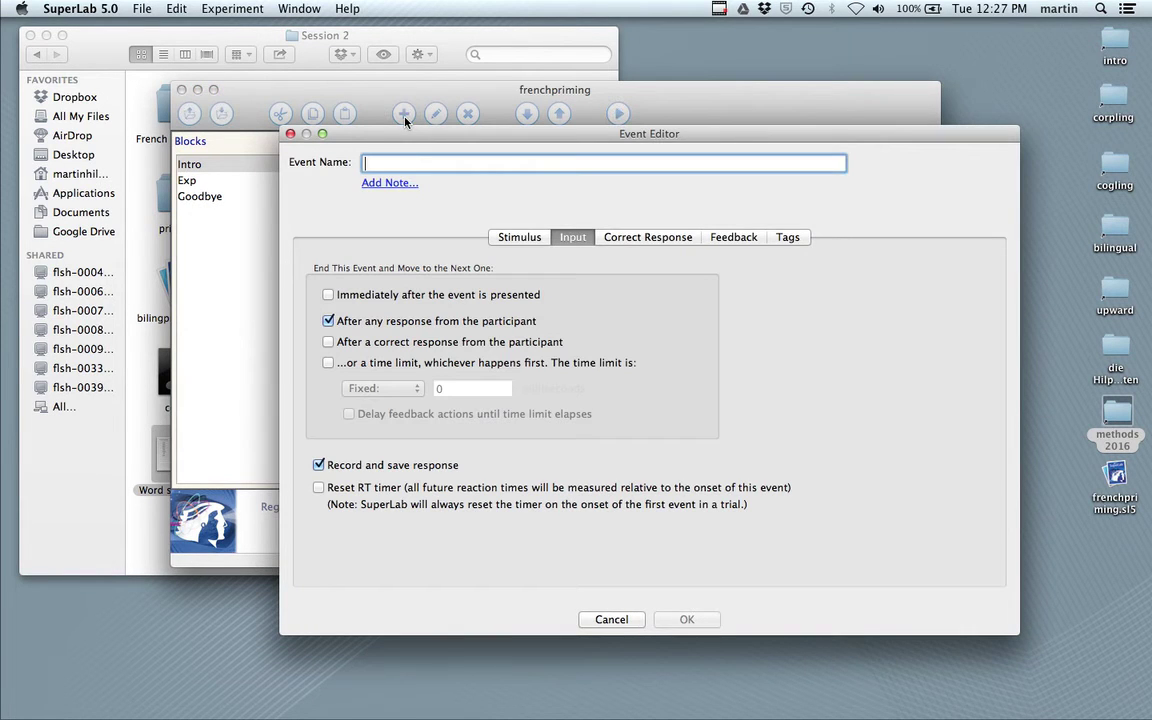
{"action": "type", "text": "french sound nowo"}
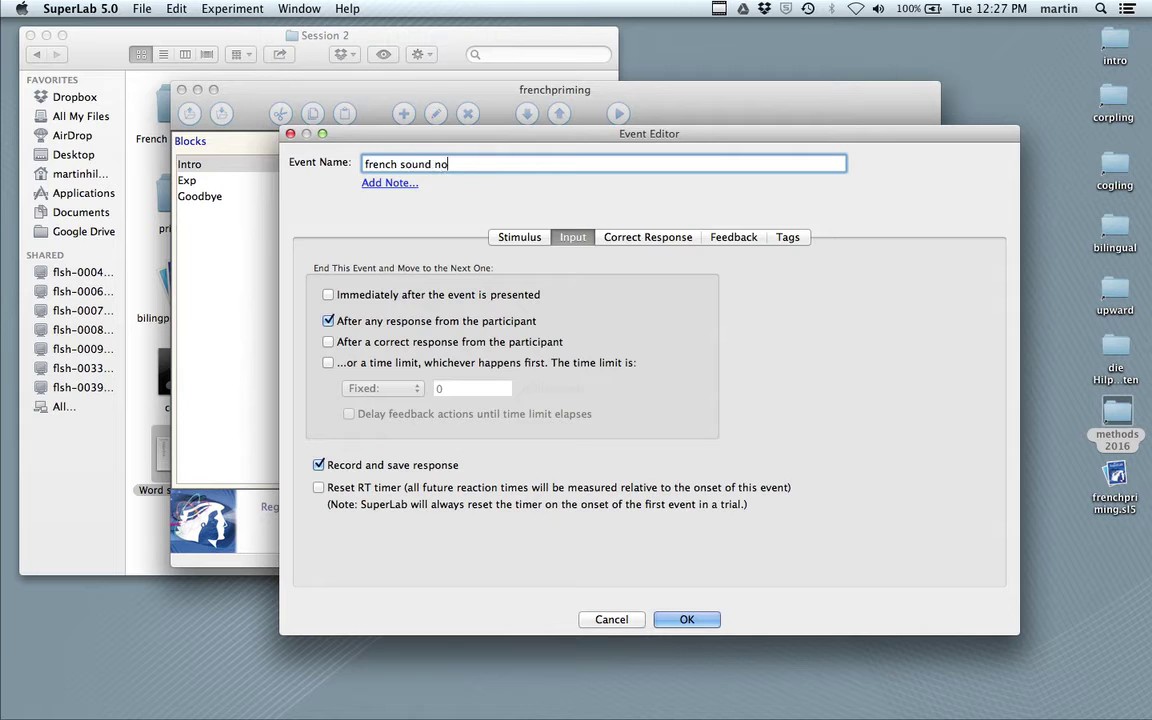
{"action": "key", "text": "BackSpace"}
{"action": "key", "text": "BackSpace"}
{"action": "type", "text": "nword"}
{"action": "left_click", "coordinate": [687, 619]}
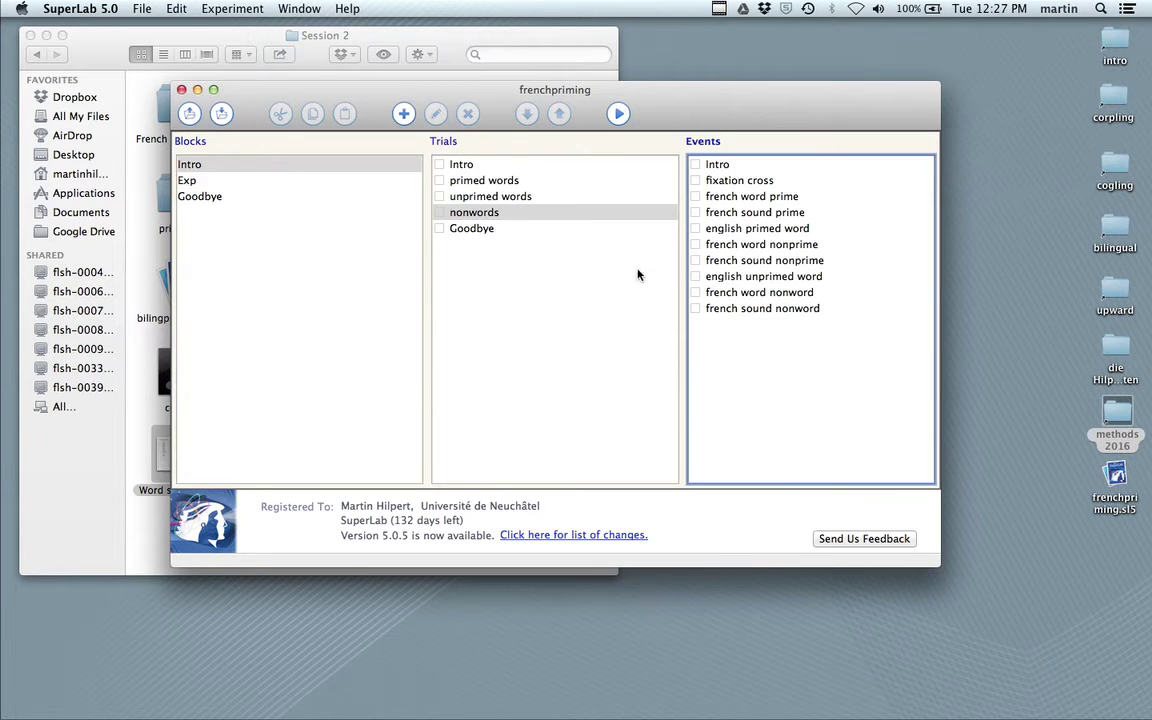
Step: Add an event named english nonword with default settings
{"action": "left_click", "coordinate": [404, 115]}
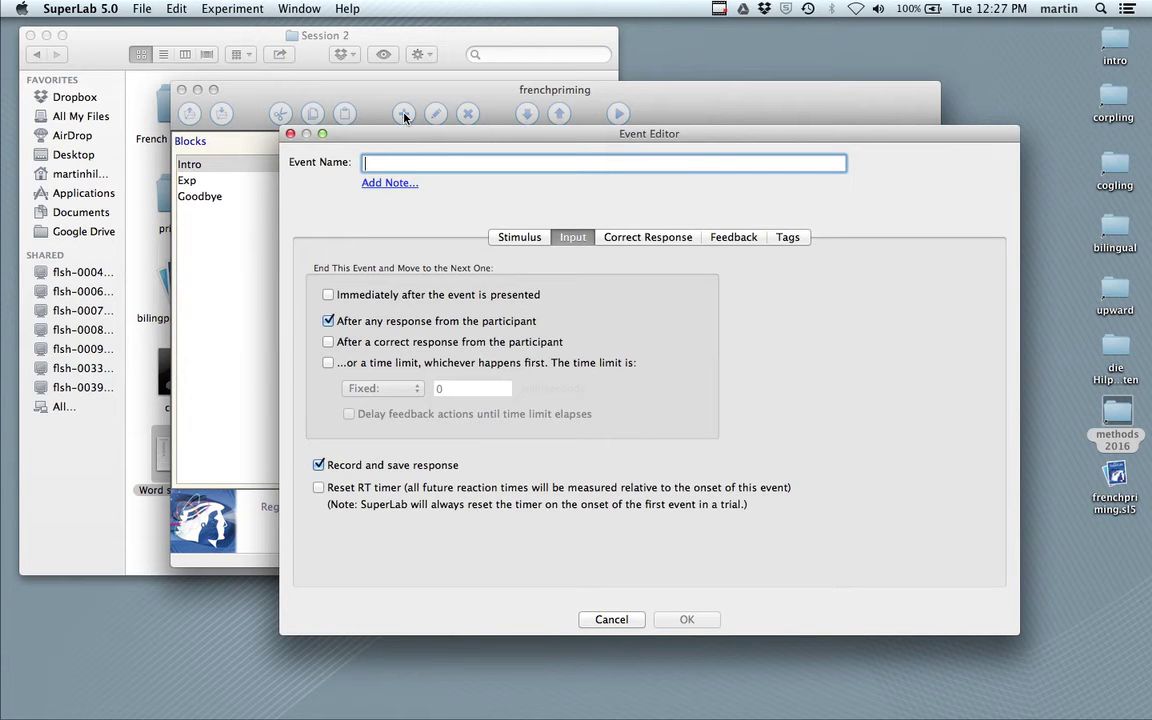
{"action": "type", "text": "english nonw"}
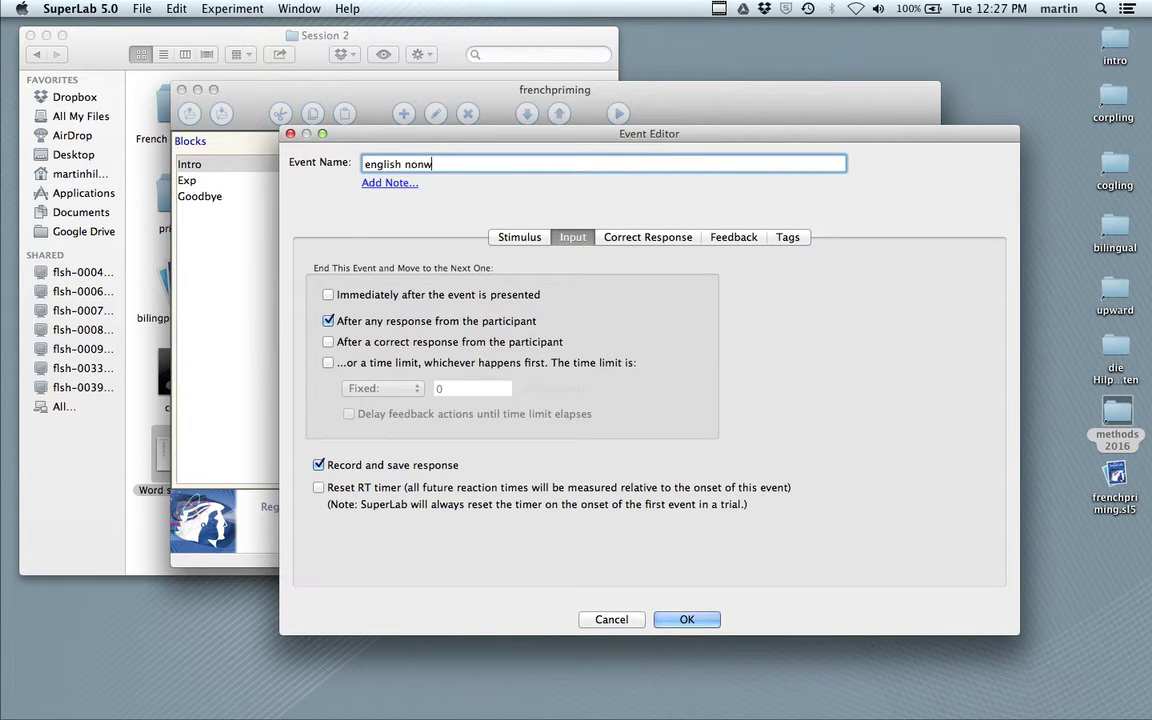
{"action": "type", "text": "ord"}
{"action": "key", "text": "Return"}
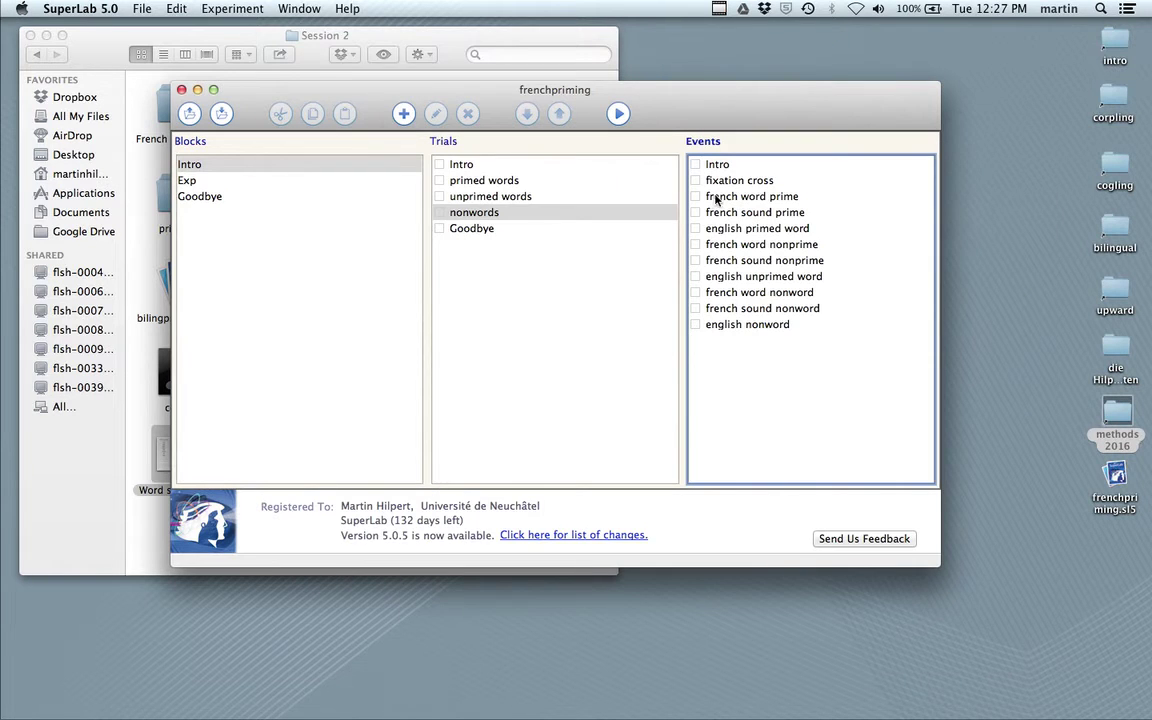
Step: Link the french word nonword, french sound nonword and english nonword events to the nonwords trial
{"action": "left_click", "coordinate": [525, 213]}
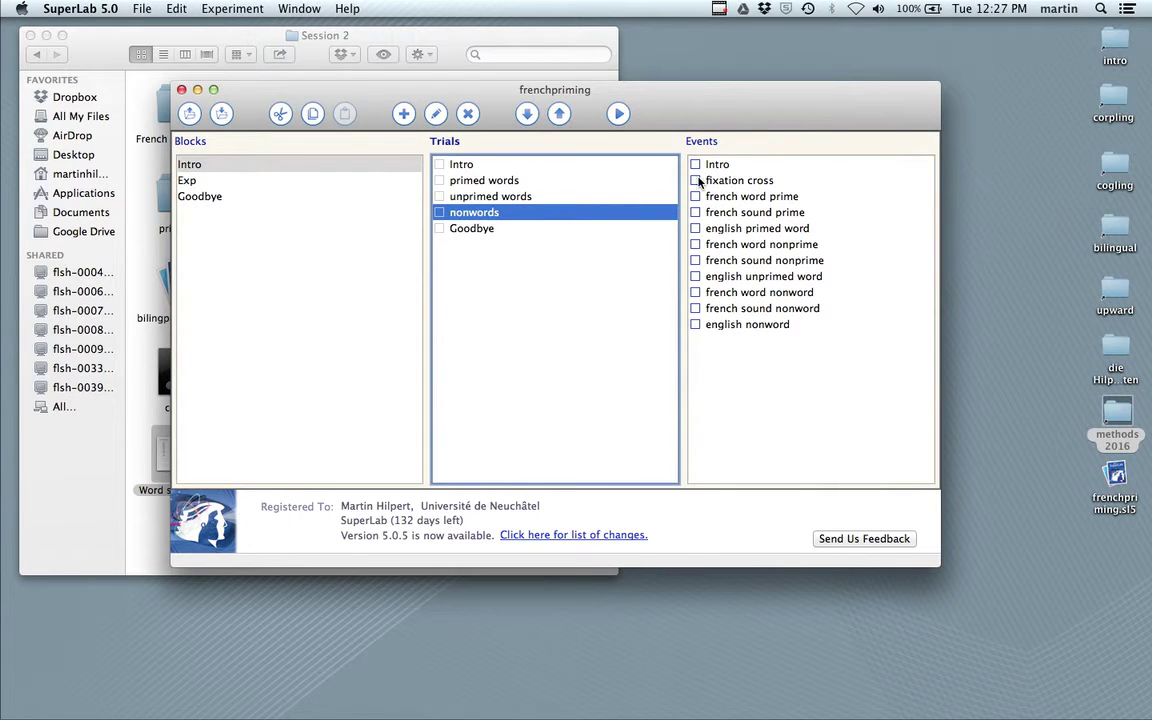
{"action": "left_click", "coordinate": [696, 292]}
{"action": "left_click", "coordinate": [696, 308]}
{"action": "left_click", "coordinate": [696, 326]}
{"action": "left_click", "coordinate": [716, 352]}
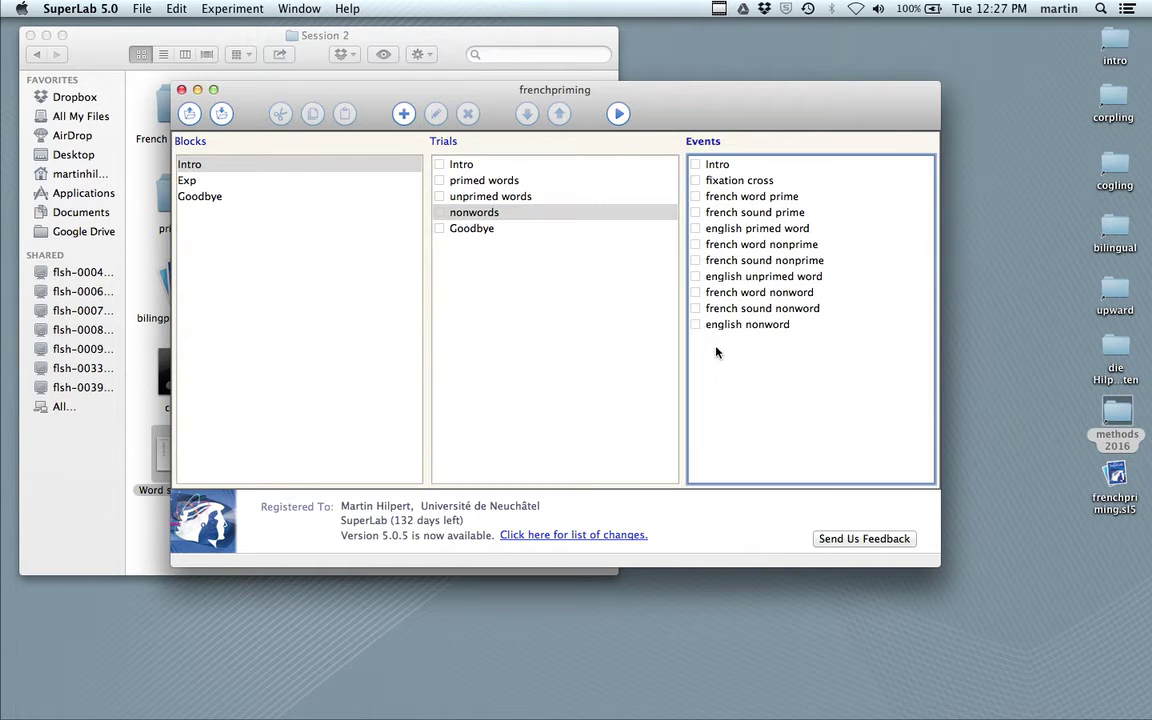
Step: Add a text event named Goodbye that displays the message "Bye, thanks!"
{"action": "left_click", "coordinate": [404, 115]}
{"action": "type", "text": "G"}
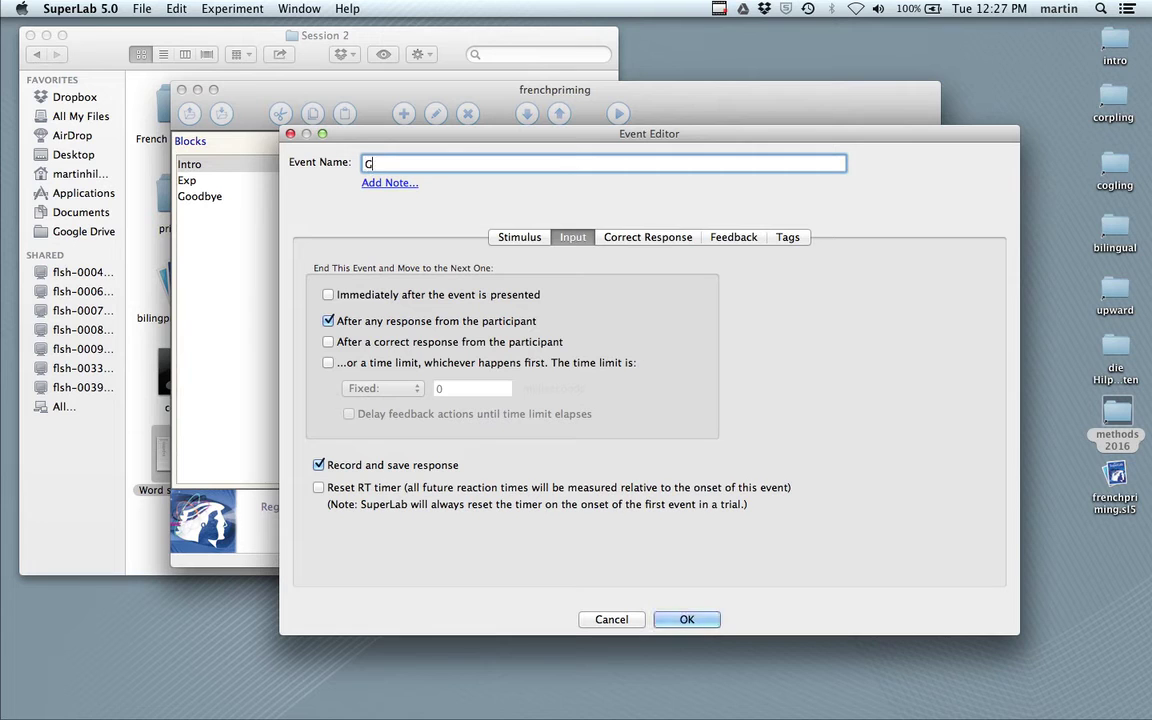
{"action": "type", "text": "oodbye"}
{"action": "left_click", "coordinate": [515, 237]}
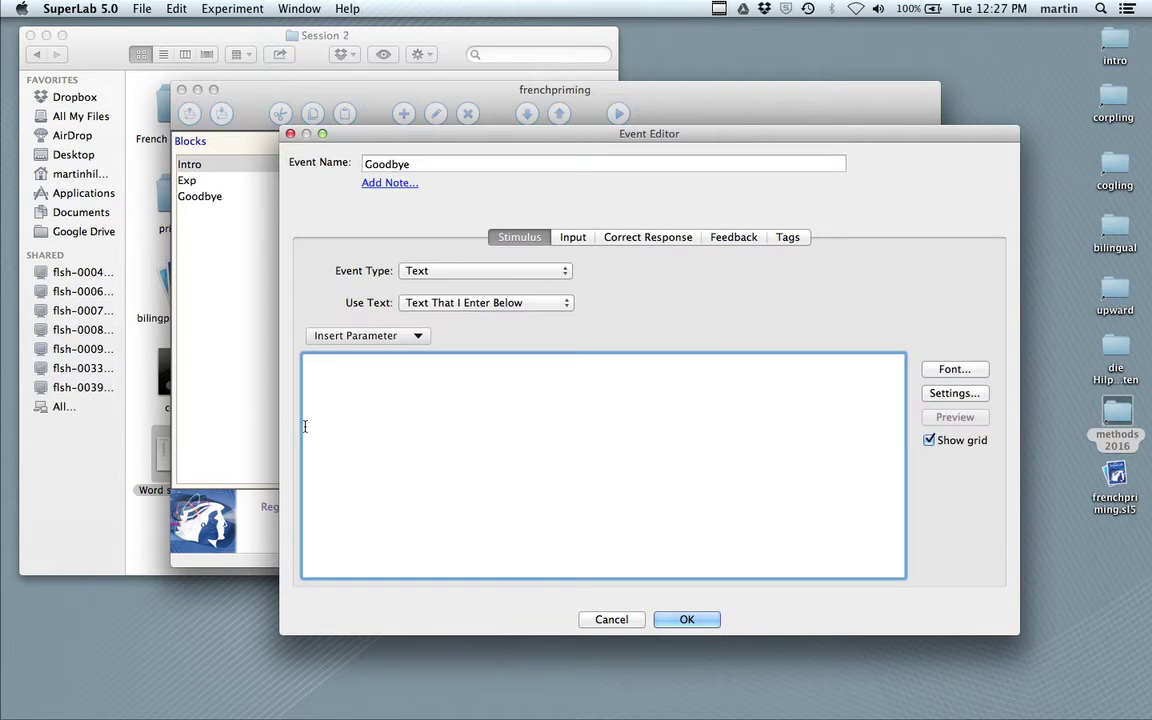
{"action": "type", "text": "B"}
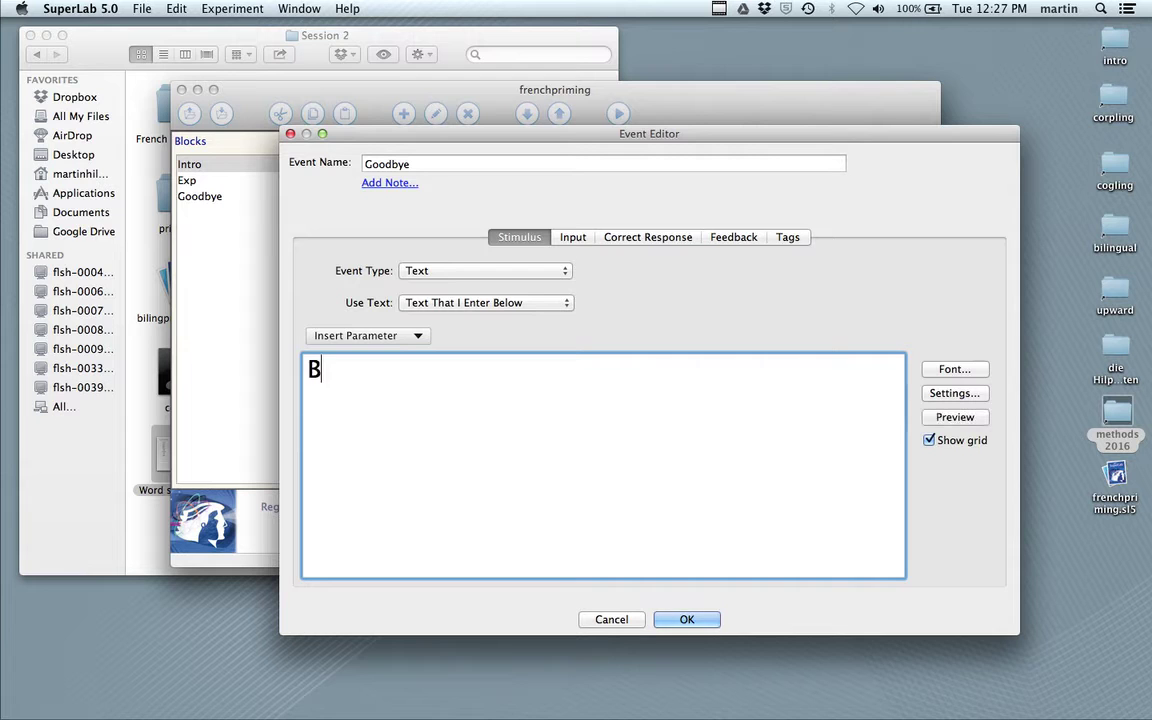
{"action": "type", "text": "ye, thanks!"}
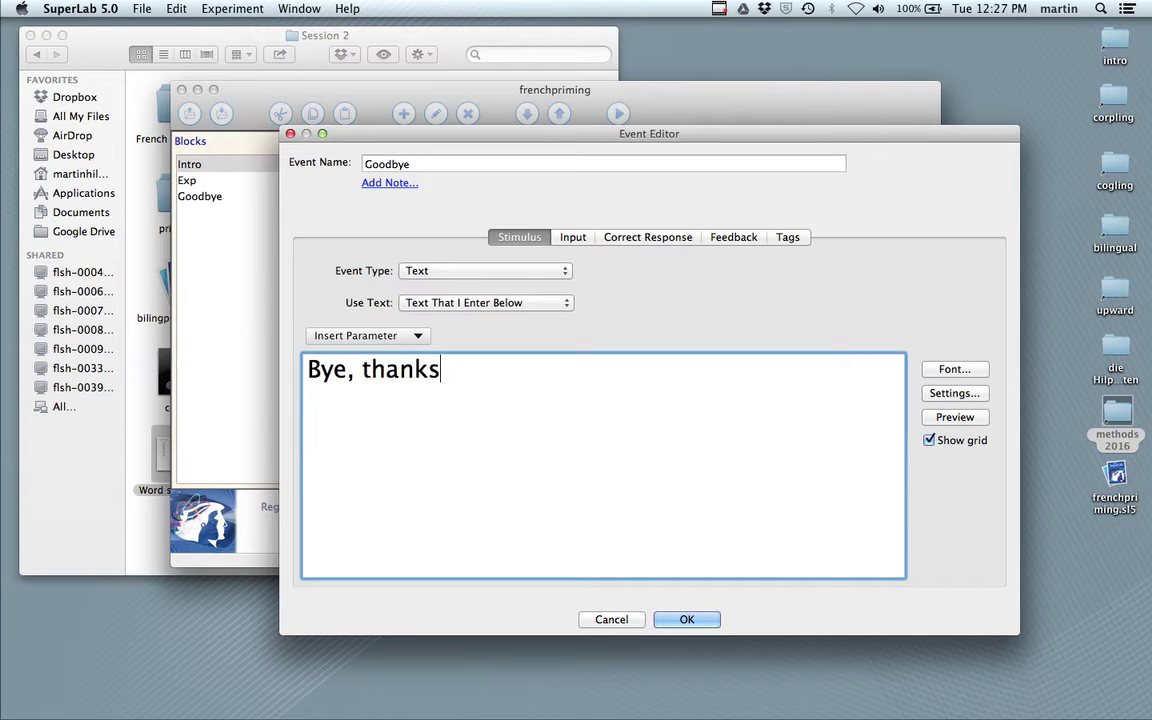
{"action": "left_click", "coordinate": [685, 619]}
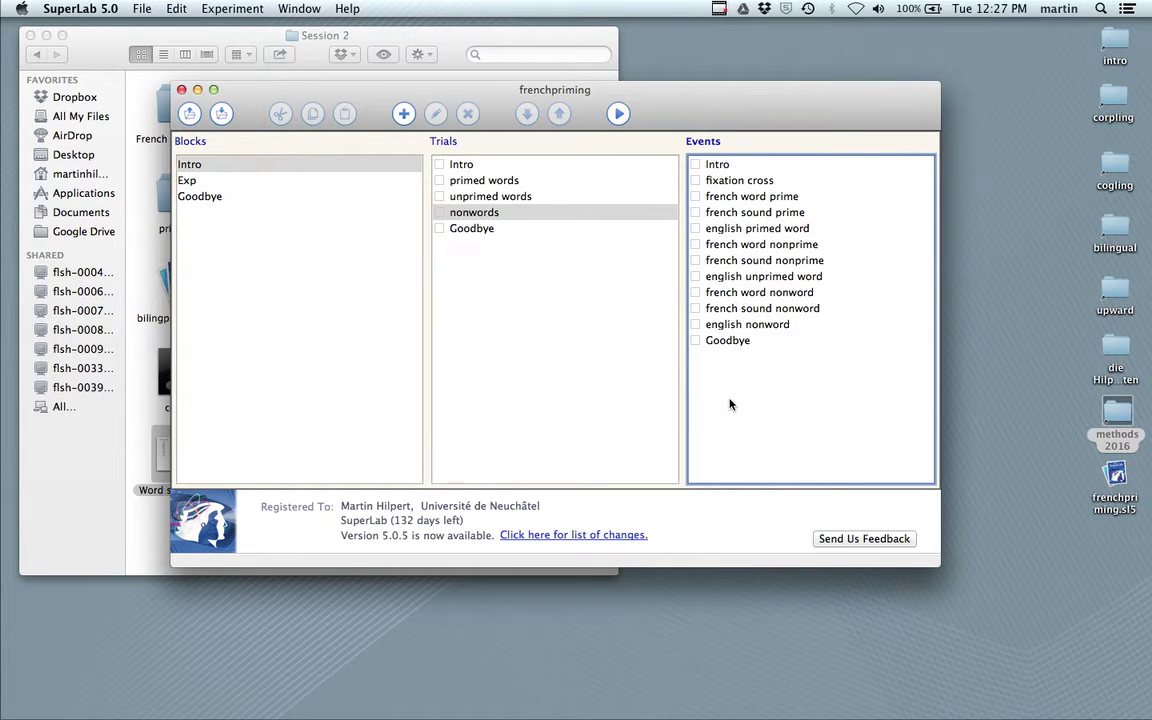
Step: Create an audio file event named correct and assign it correct.wav from the Session 2 folder in methods 2016
{"action": "left_click", "coordinate": [403, 114]}
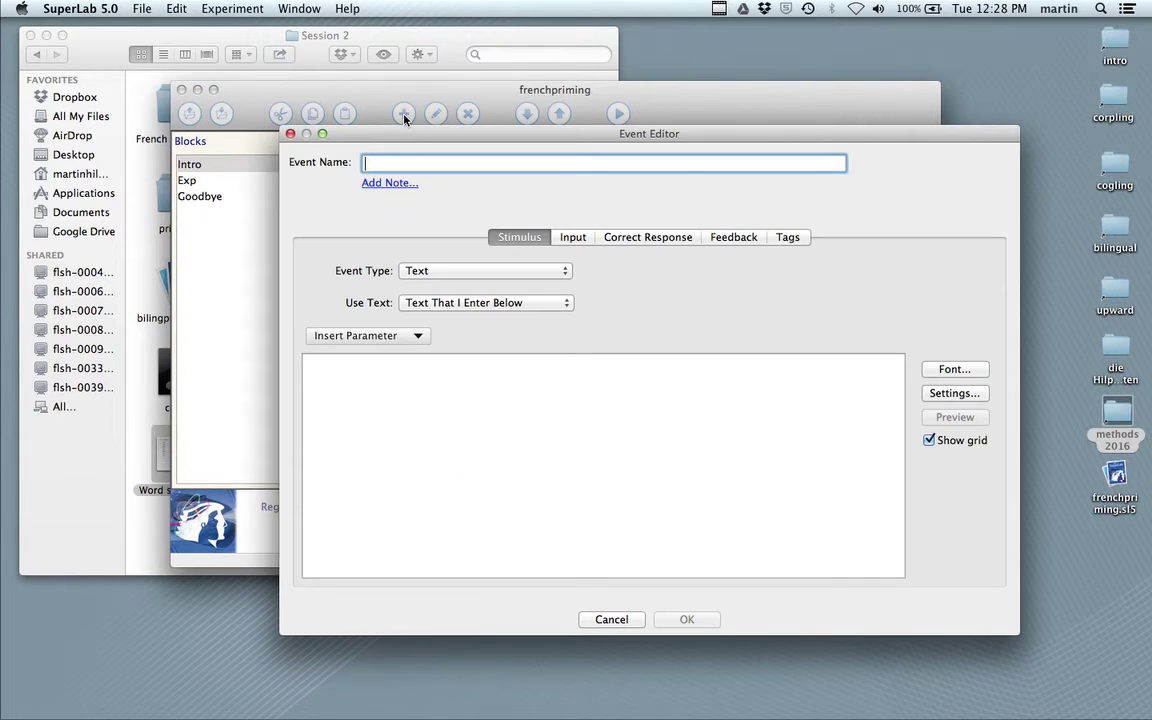
{"action": "type", "text": "correct"}
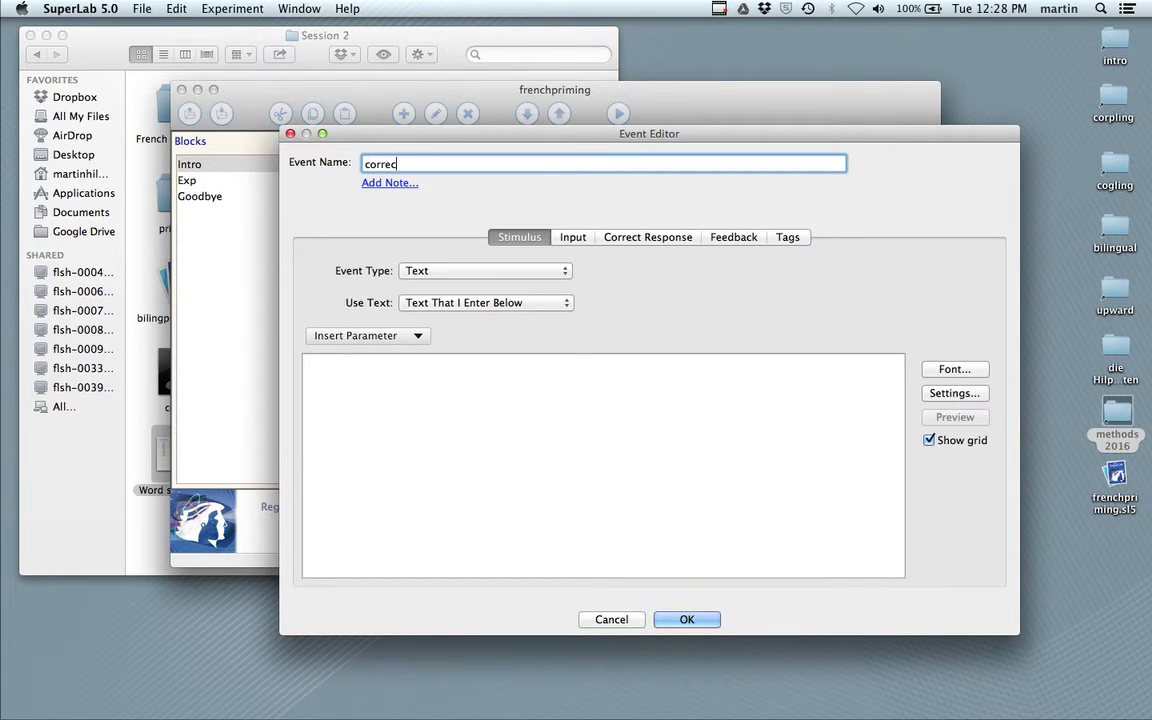
{"action": "left_click", "coordinate": [557, 272]}
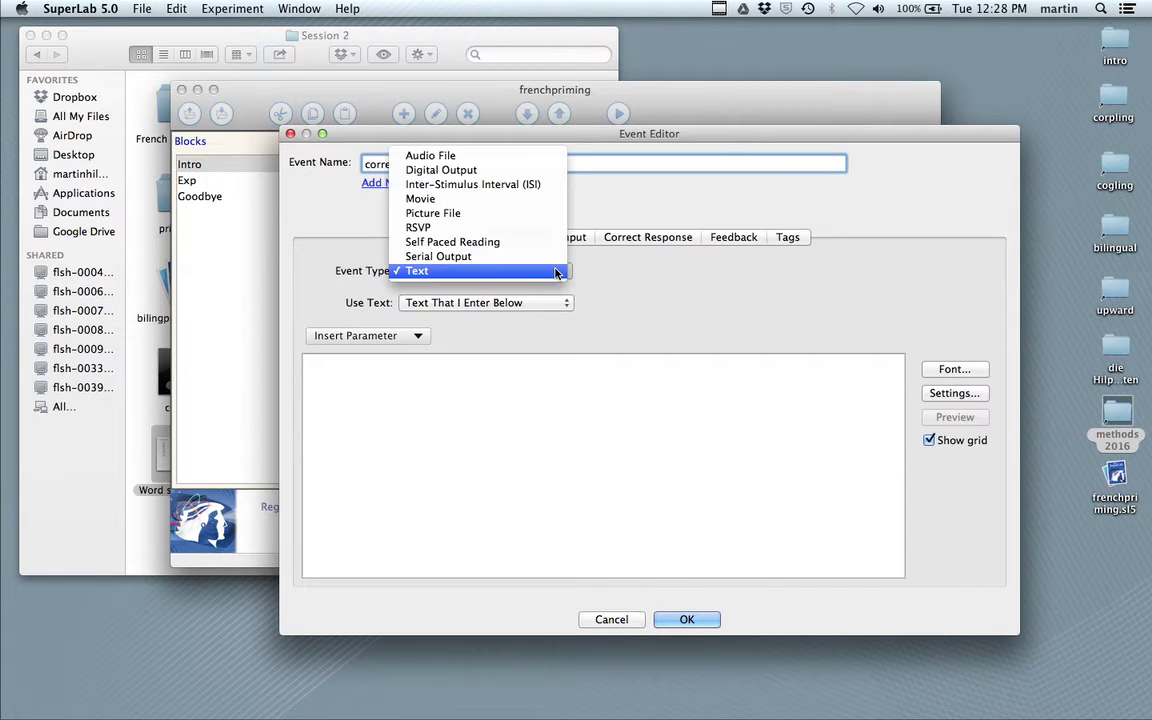
{"action": "left_click", "coordinate": [449, 156]}
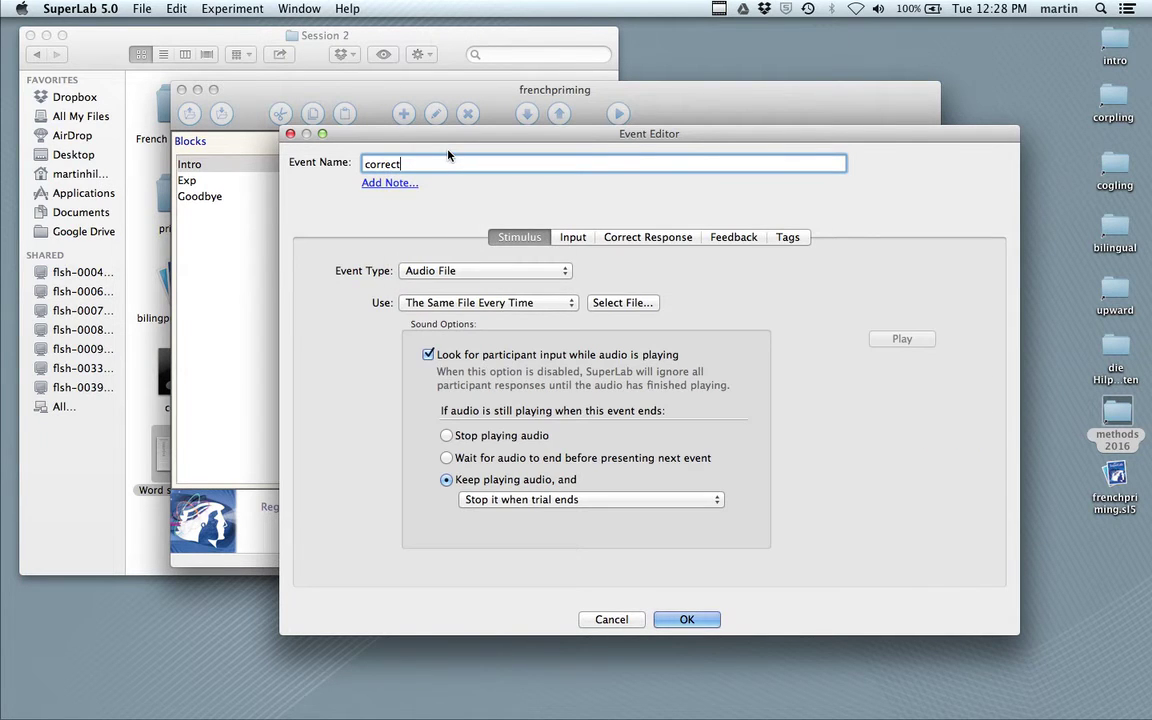
{"action": "left_click", "coordinate": [622, 302]}
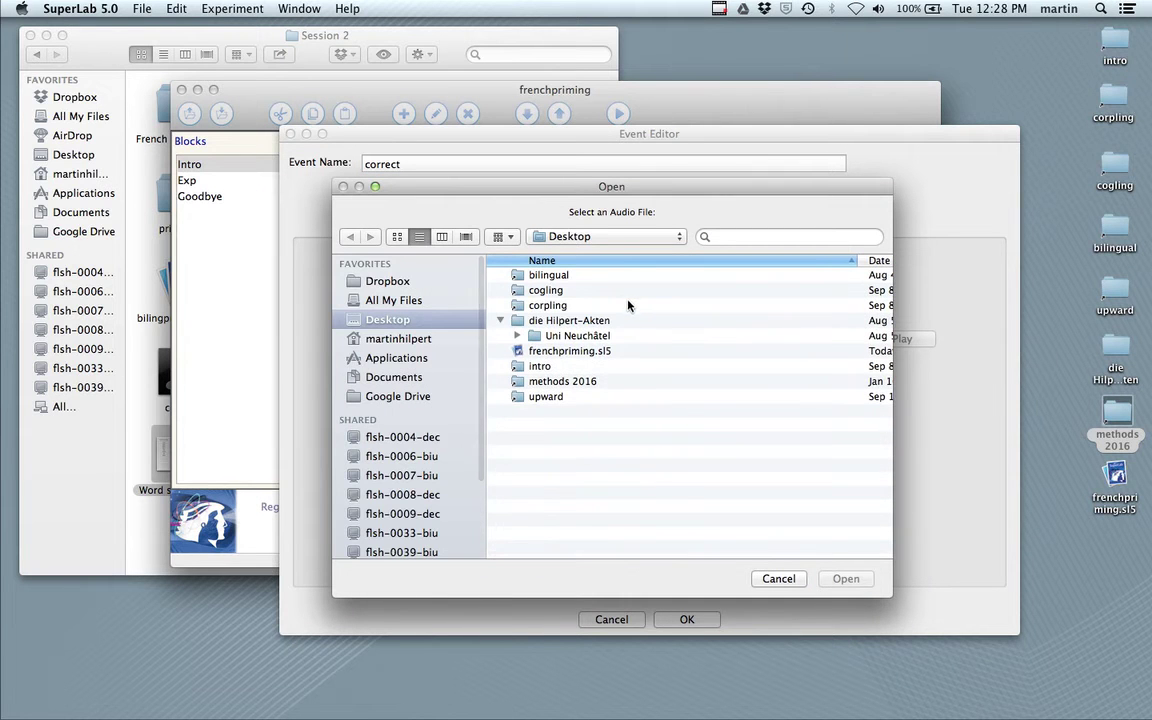
{"action": "double_click", "coordinate": [522, 383]}
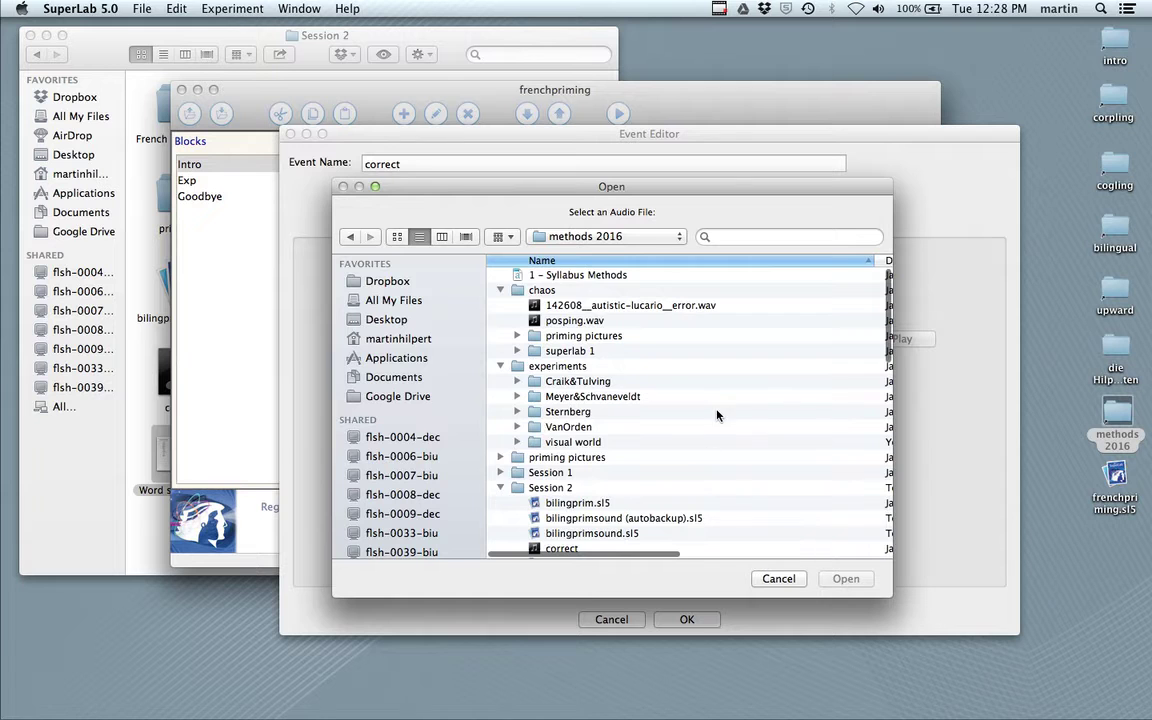
{"action": "scroll", "coordinate": [717, 414], "scroll_direction": "down", "scroll_amount": 5}
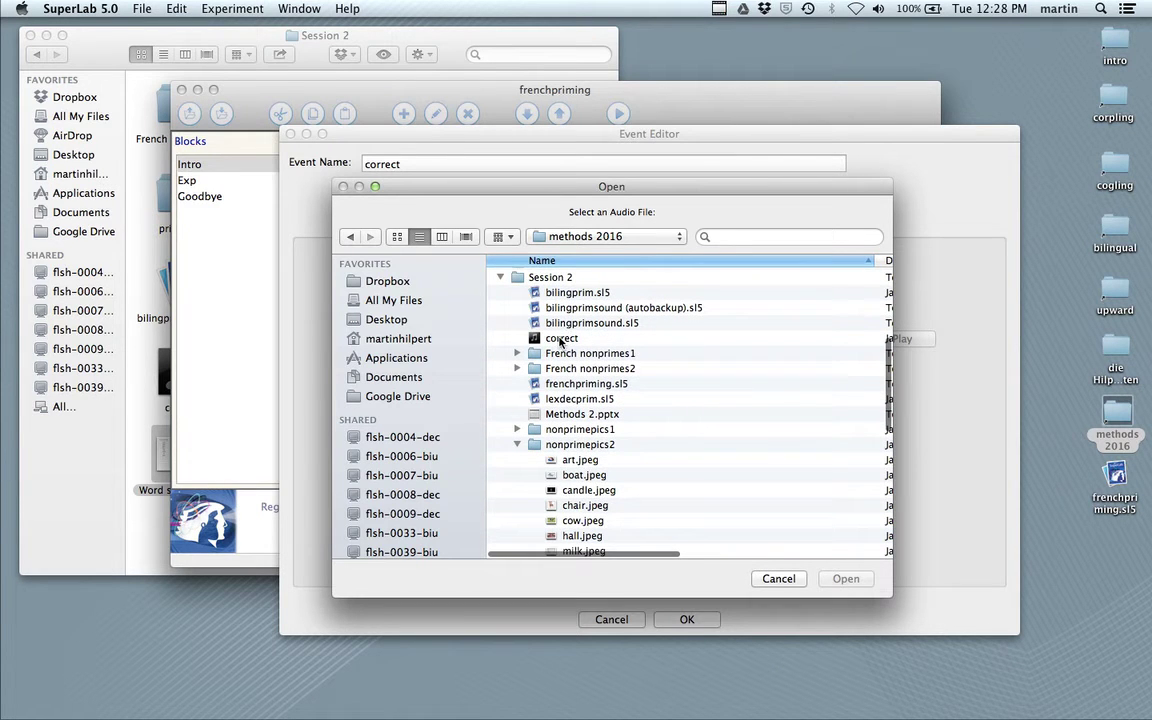
{"action": "left_click", "coordinate": [561, 339]}
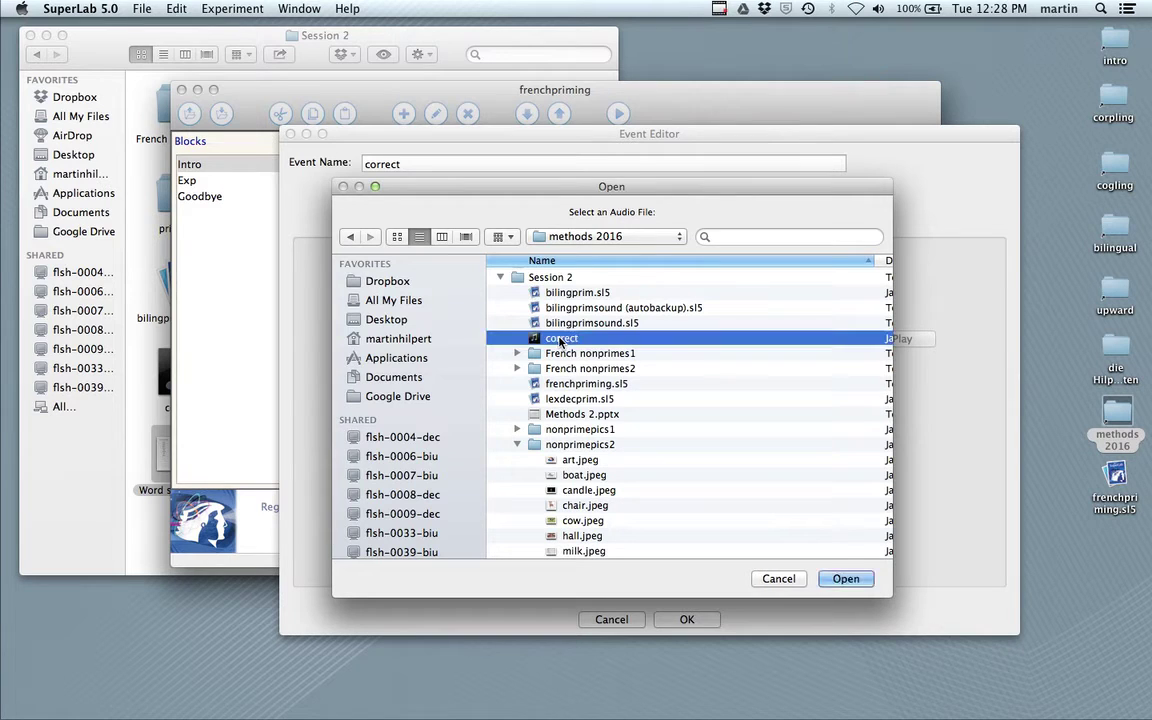
{"action": "left_click", "coordinate": [846, 579]}
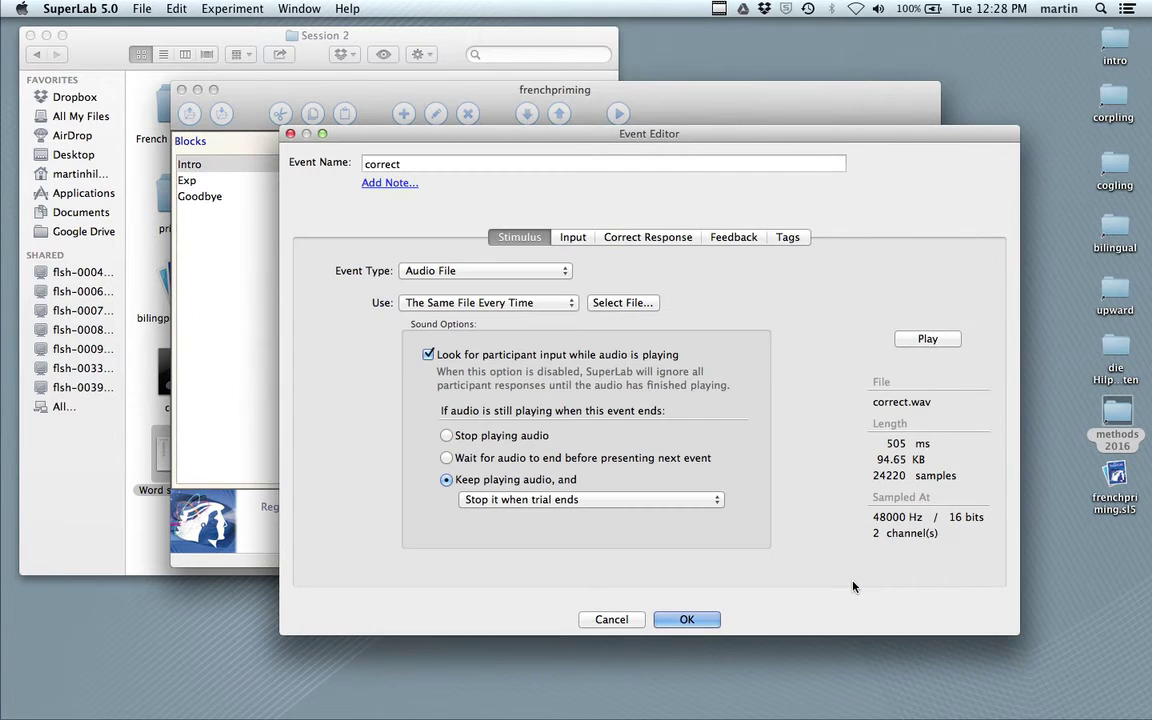
Step: Disable looking for participant input while audio is playing in the correct event, preview its sound and accept the event
{"action": "left_click", "coordinate": [429, 355]}
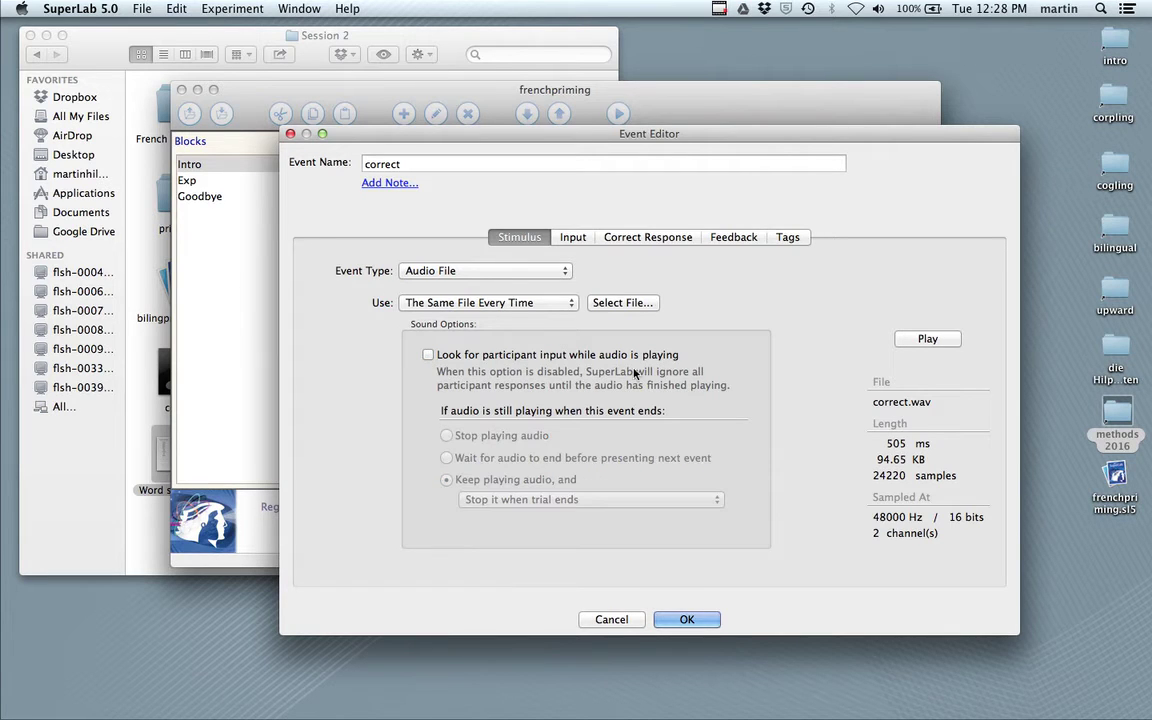
{"action": "left_click", "coordinate": [928, 339]}
{"action": "left_click", "coordinate": [687, 620]}
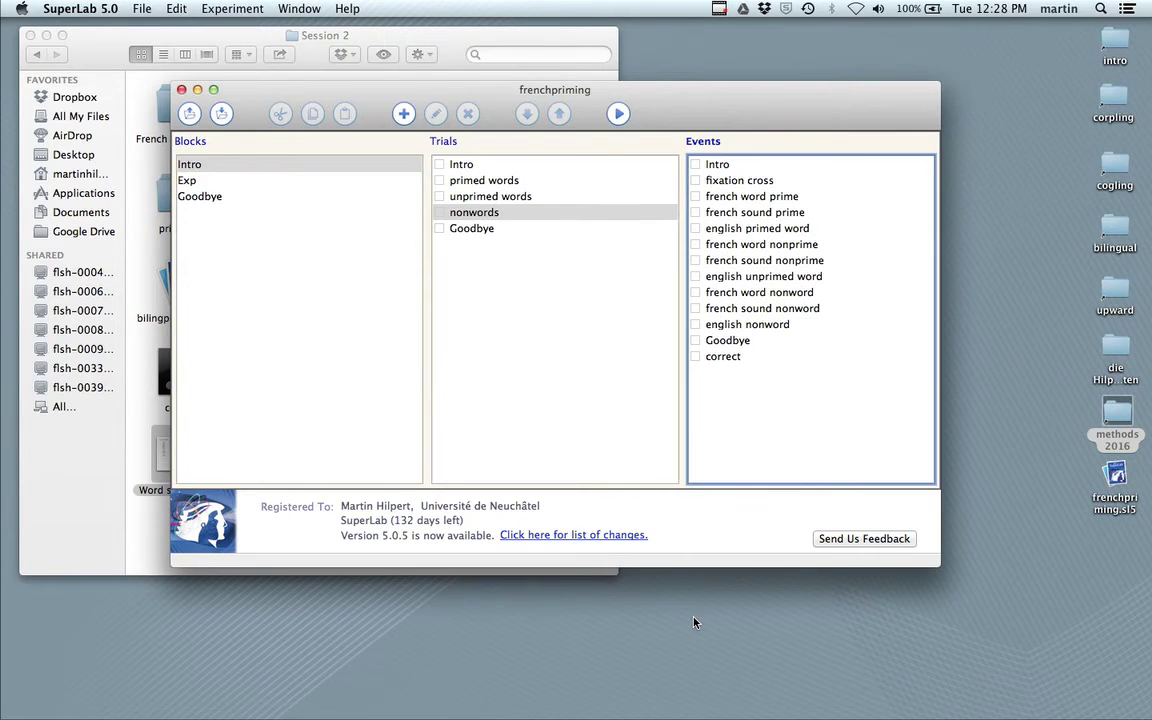
{"action": "left_click", "coordinate": [712, 358]}
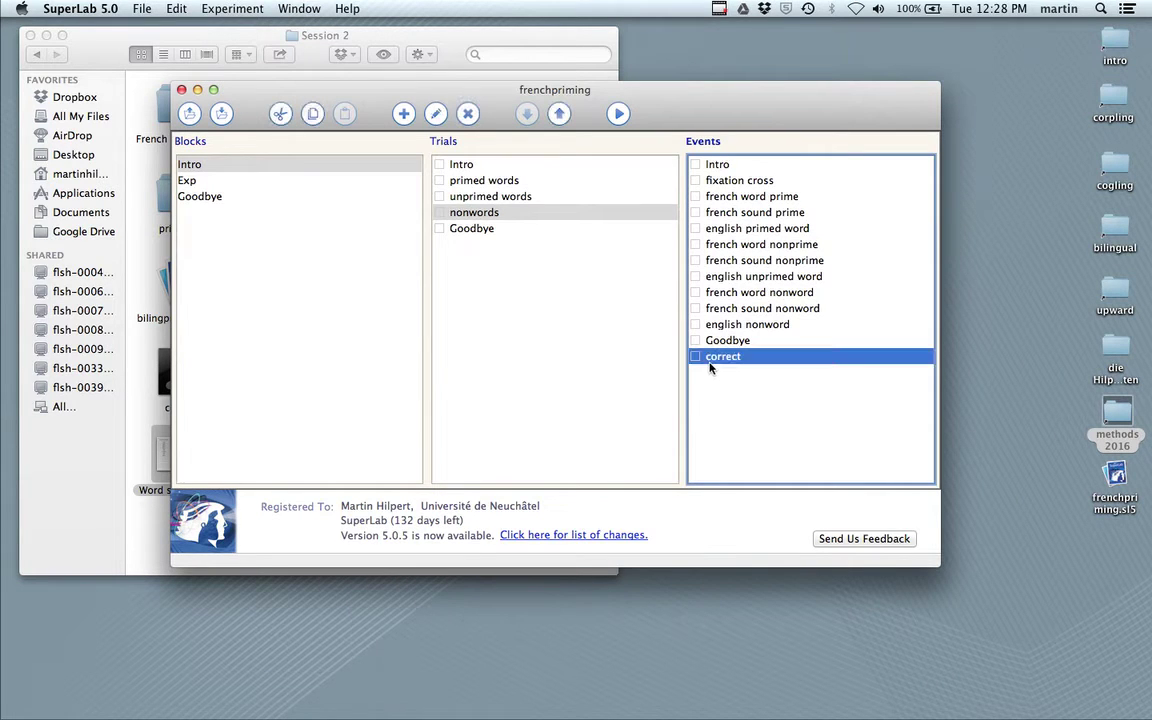
{"action": "left_click", "coordinate": [702, 387]}
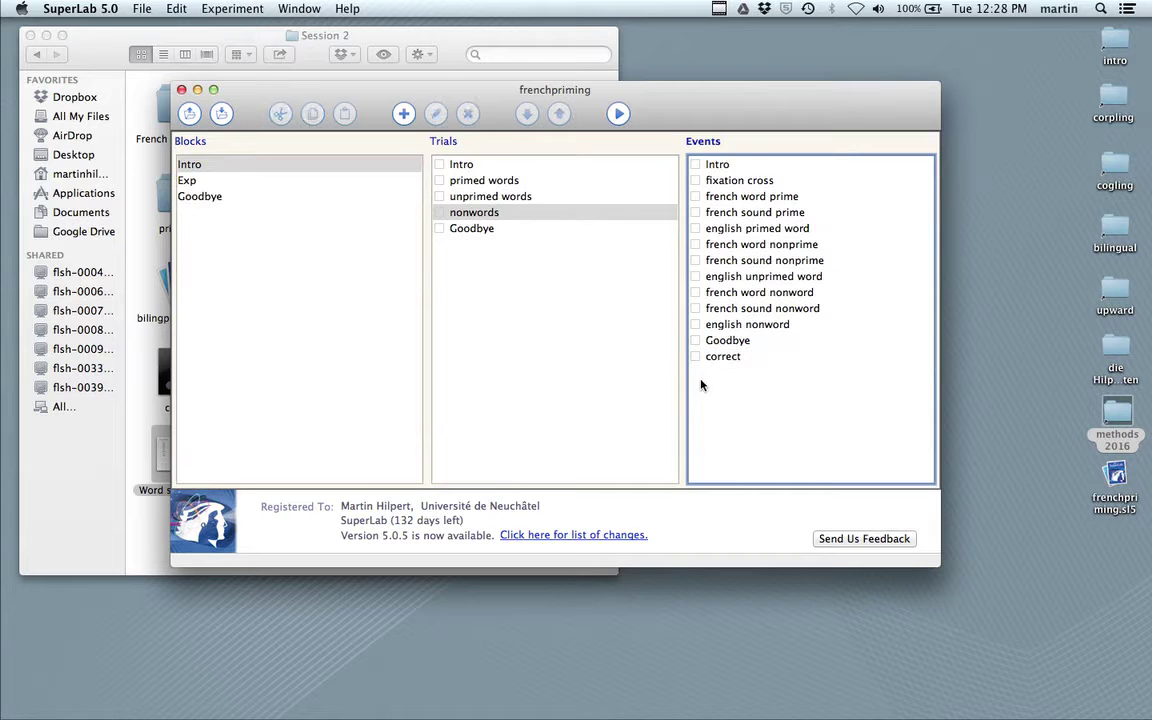
Step: Create an audio file event named wrong and assign it wrong.wav from the Session 2 folder
{"action": "left_click", "coordinate": [403, 114]}
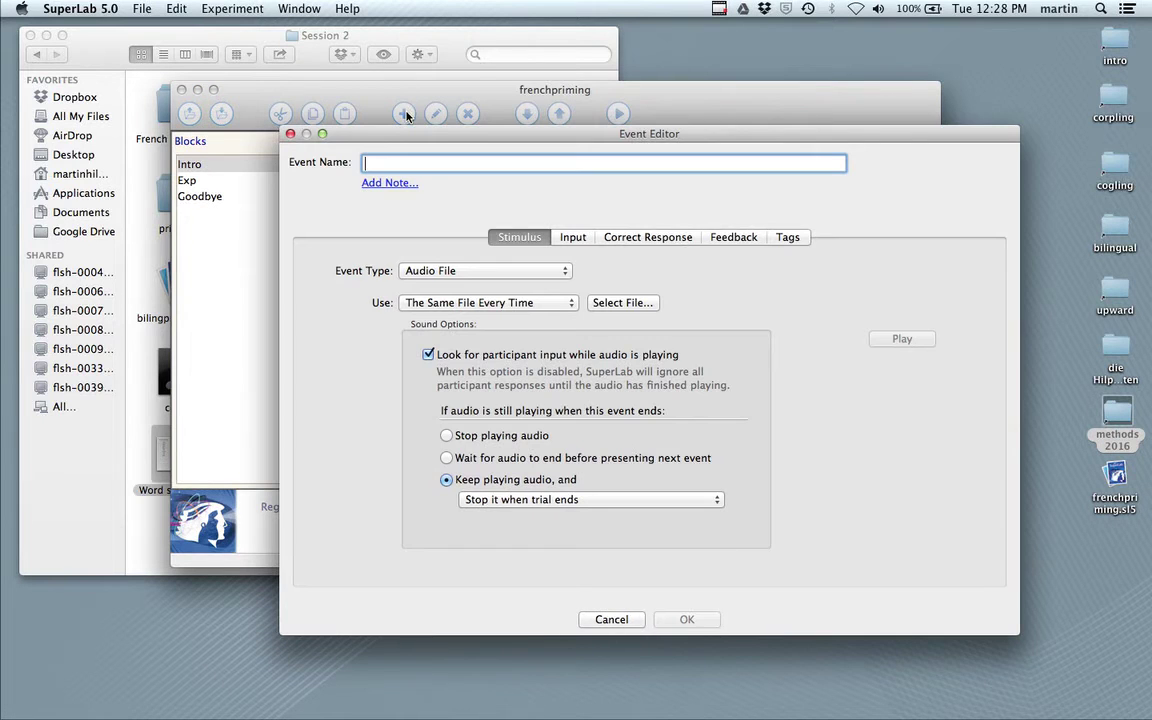
{"action": "type", "text": "wrong"}
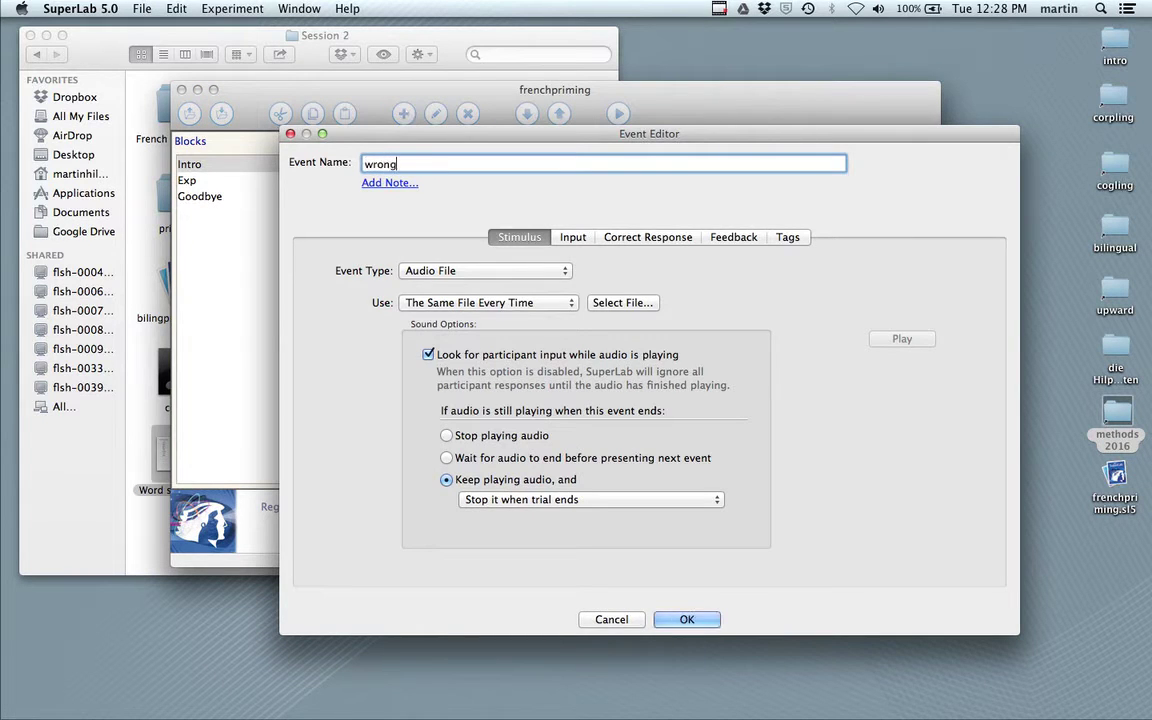
{"action": "left_click", "coordinate": [622, 302]}
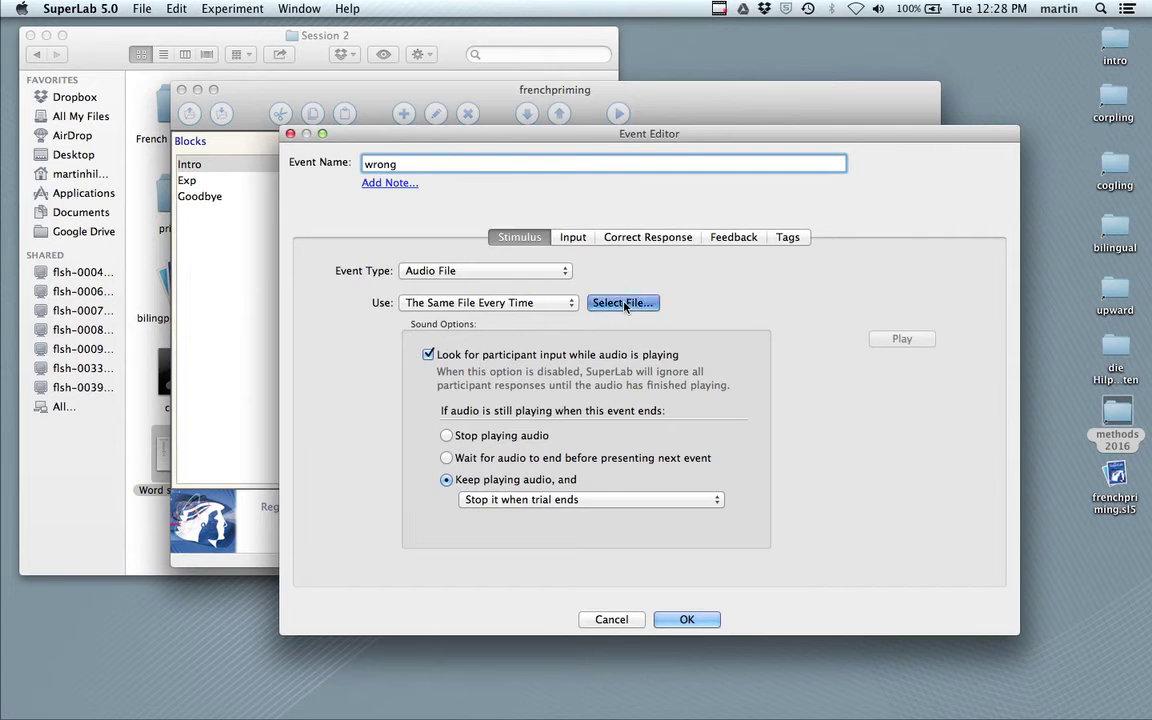
{"action": "scroll", "coordinate": [635, 352], "scroll_direction": "down", "scroll_amount": 10}
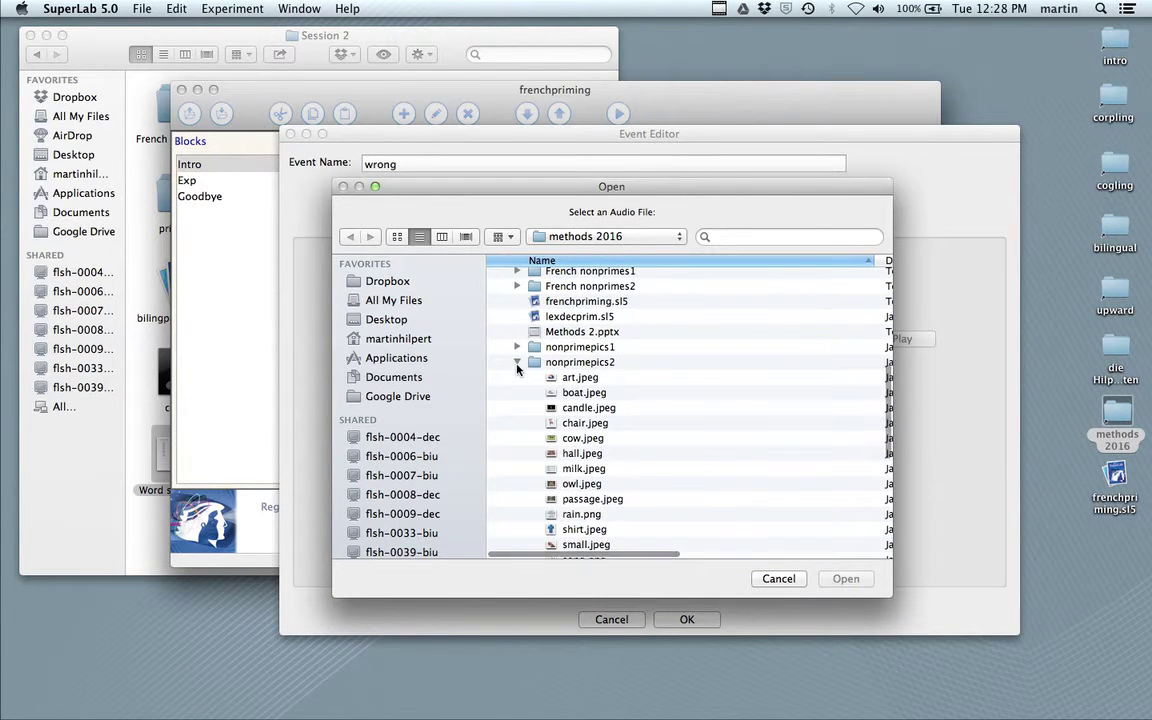
{"action": "left_click", "coordinate": [517, 362]}
{"action": "scroll", "coordinate": [517, 369], "scroll_direction": "up", "scroll_amount": 3}
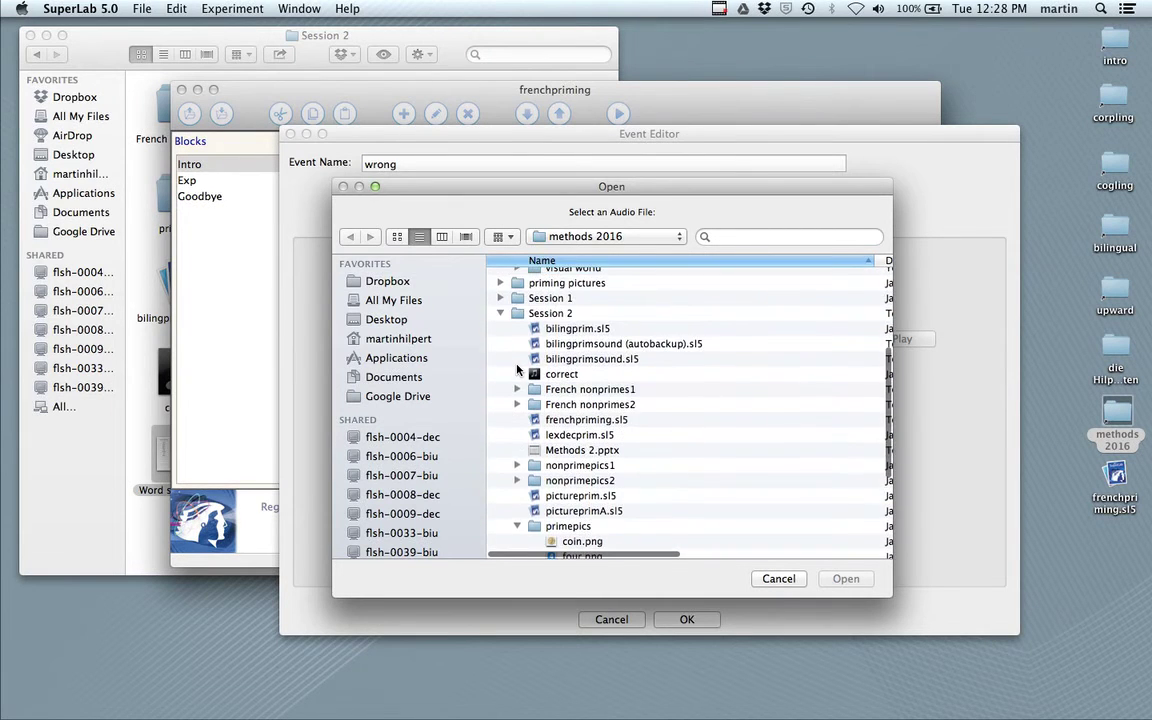
{"action": "scroll", "coordinate": [517, 404], "scroll_direction": "down", "scroll_amount": 5}
{"action": "left_click", "coordinate": [517, 393]}
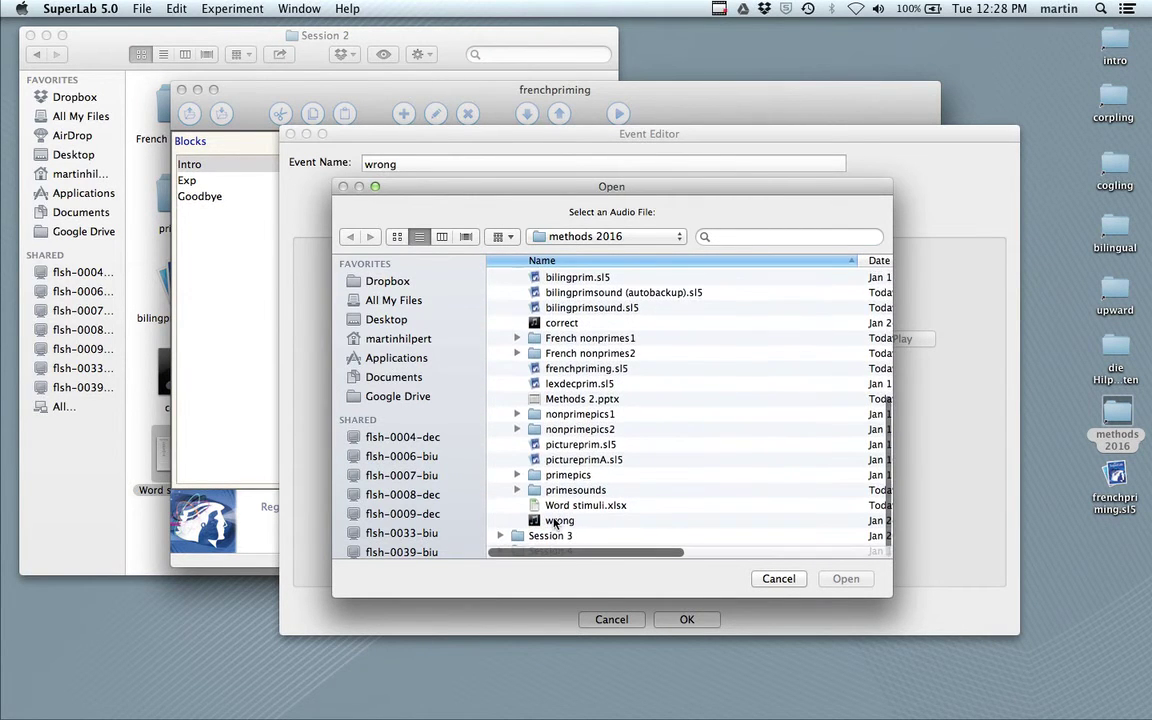
{"action": "left_click", "coordinate": [556, 522]}
{"action": "left_click", "coordinate": [848, 580]}
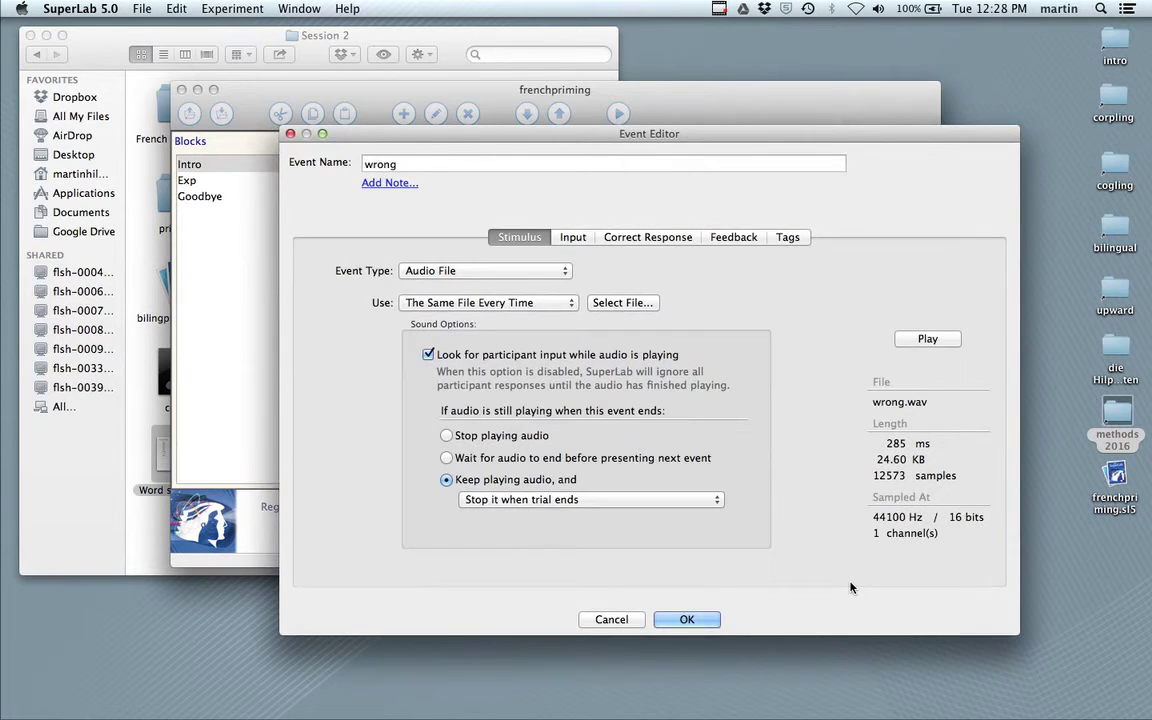
Step: Accept the wrong event after previewing its sound, and save the frenchpriming experiment
{"action": "left_click", "coordinate": [926, 341]}
{"action": "left_click", "coordinate": [688, 619]}
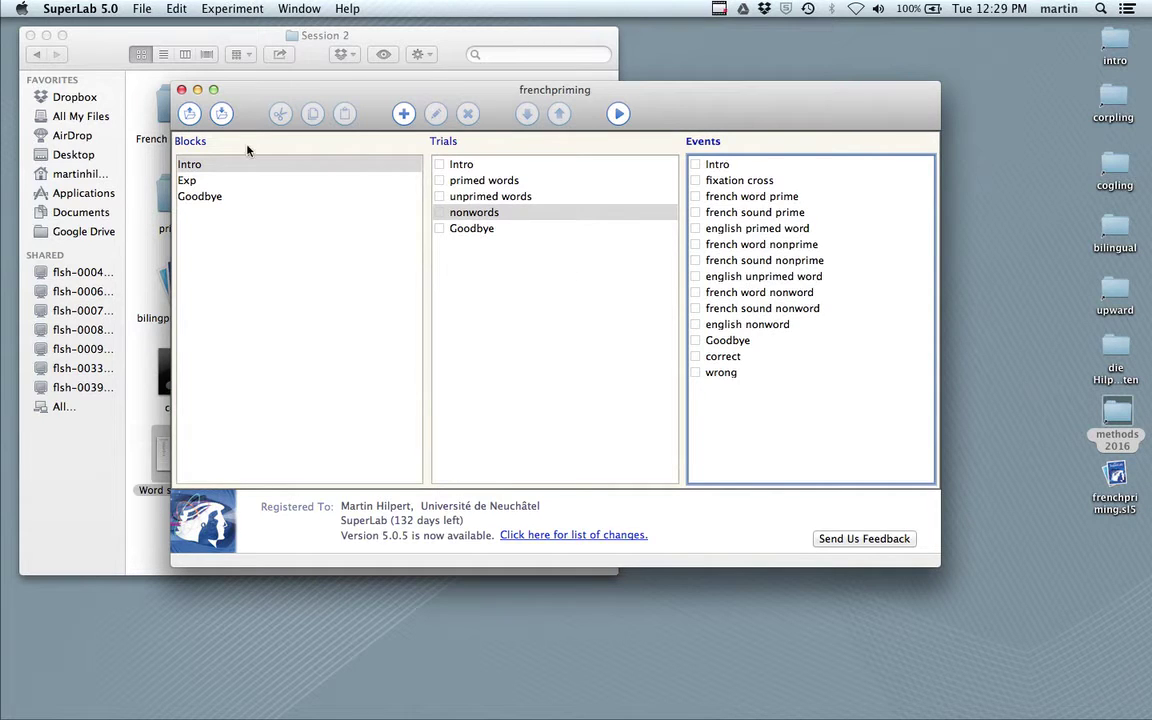
{"action": "left_click", "coordinate": [221, 113]}
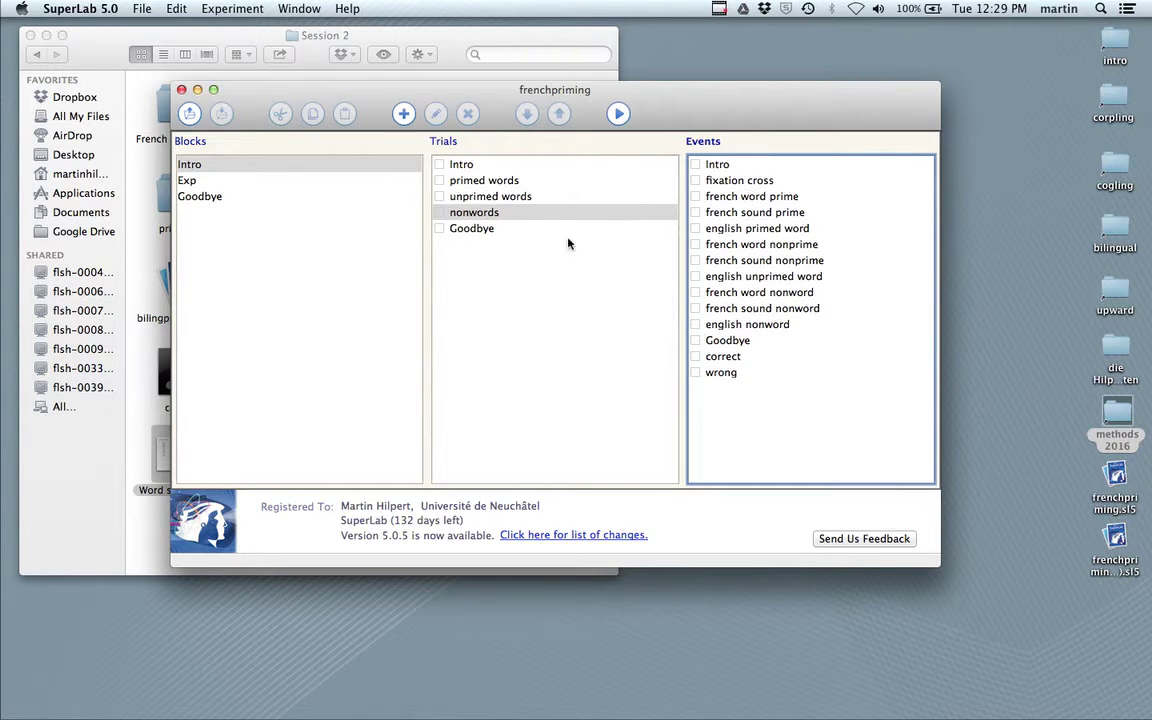
Step: Link the Goodbye trial to the Goodbye block and the Goodbye event to the Goodbye trial
{"action": "left_click", "coordinate": [490, 181]}
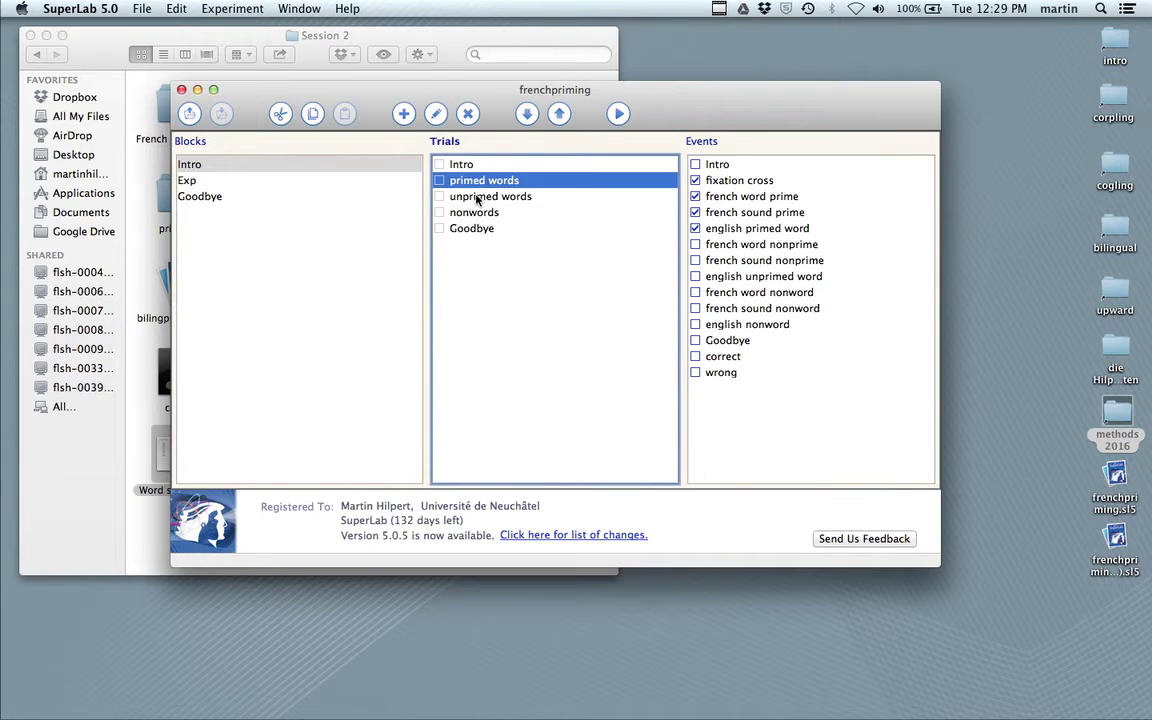
{"action": "left_click", "coordinate": [468, 196]}
{"action": "left_click", "coordinate": [467, 213]}
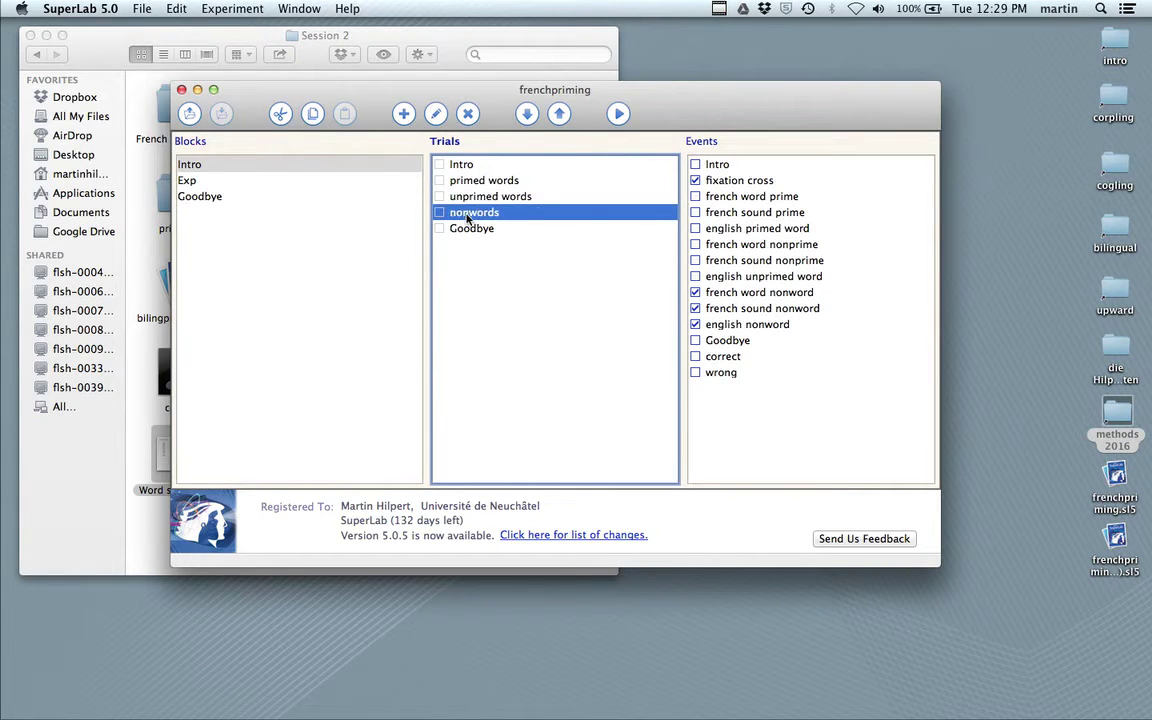
{"action": "left_click", "coordinate": [204, 198]}
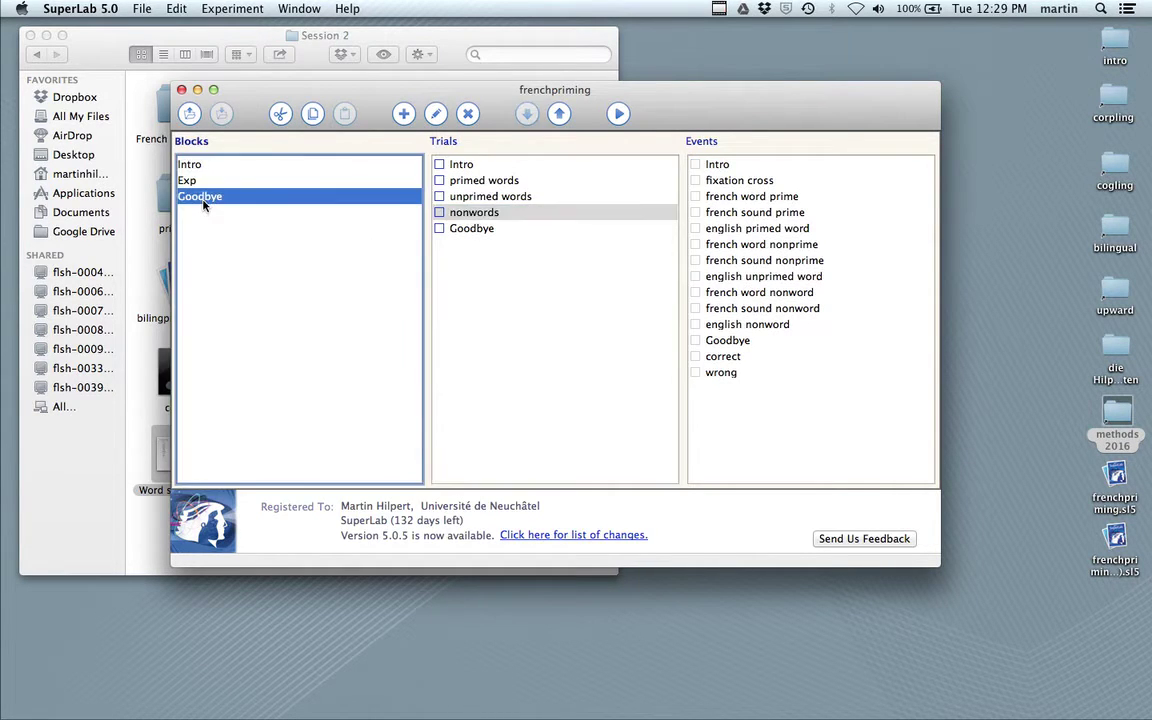
{"action": "left_click", "coordinate": [438, 229]}
{"action": "left_click", "coordinate": [475, 229]}
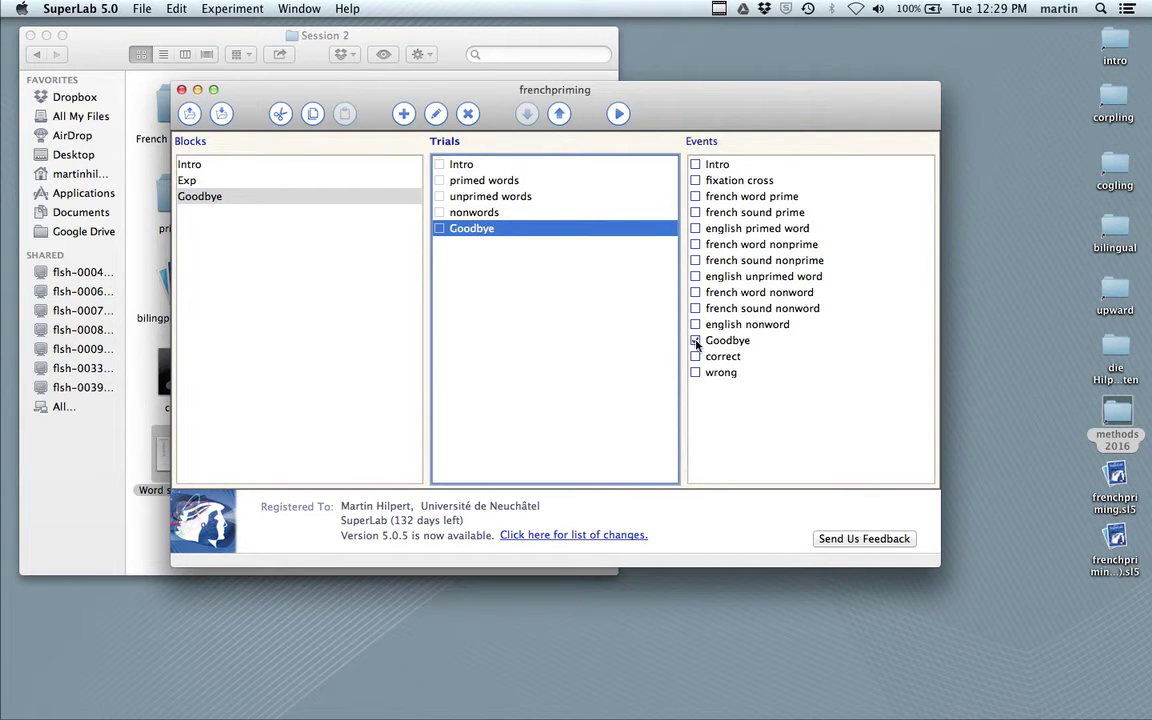
{"action": "left_click", "coordinate": [518, 262]}
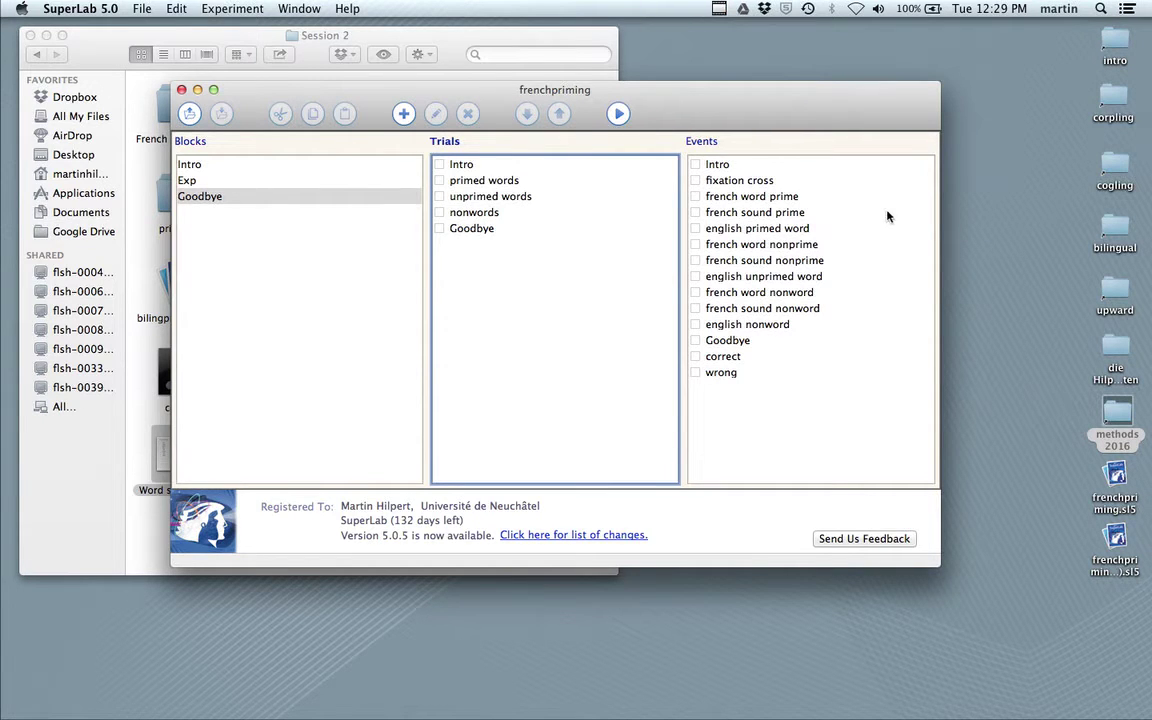
Step: Set the french word prime event to use text chosen from a list and accept the event
{"action": "double_click", "coordinate": [751, 200]}
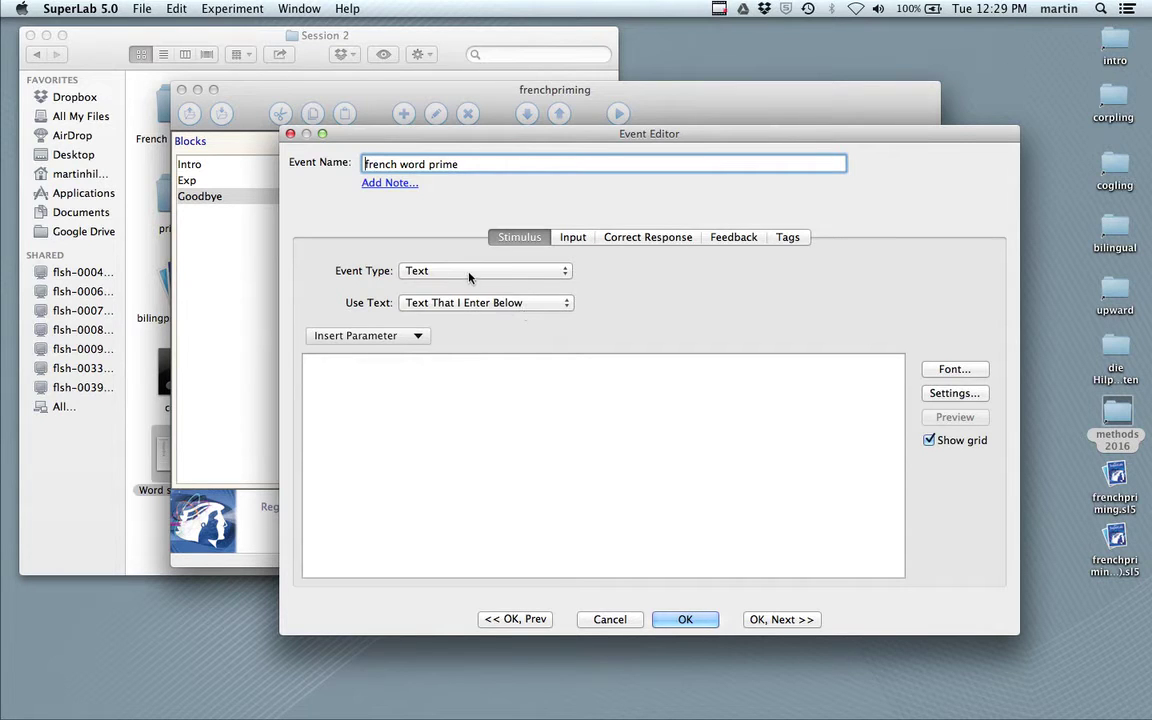
{"action": "left_click", "coordinate": [470, 303]}
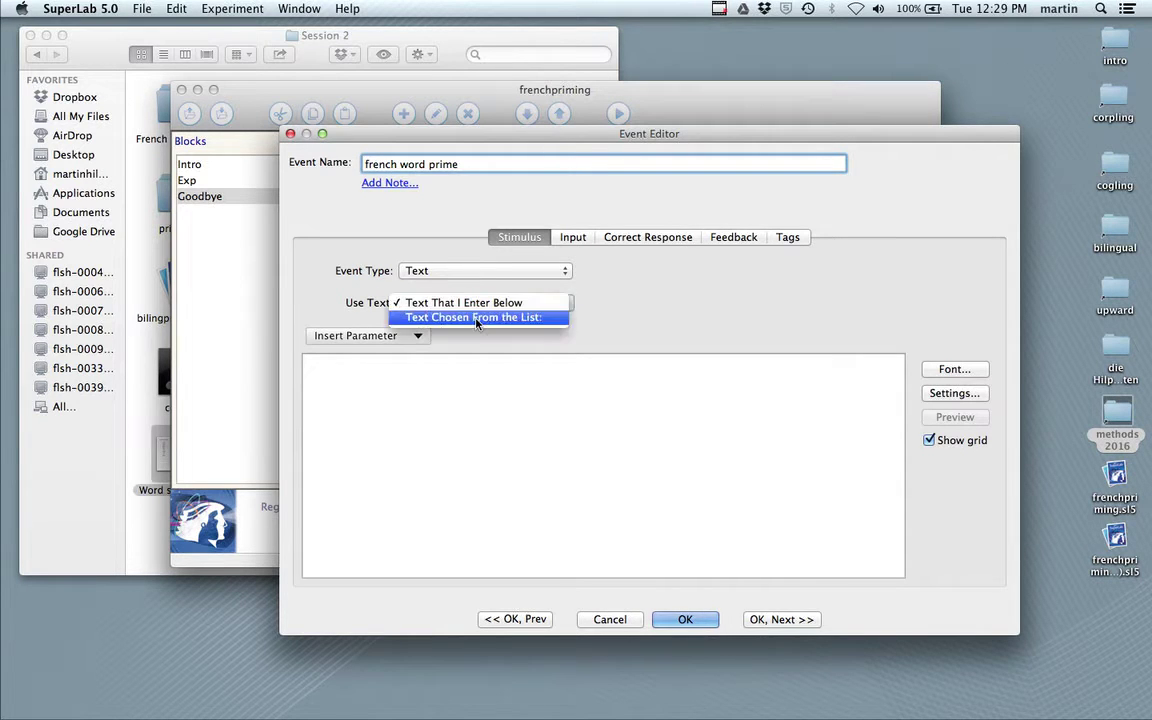
{"action": "left_click", "coordinate": [477, 317]}
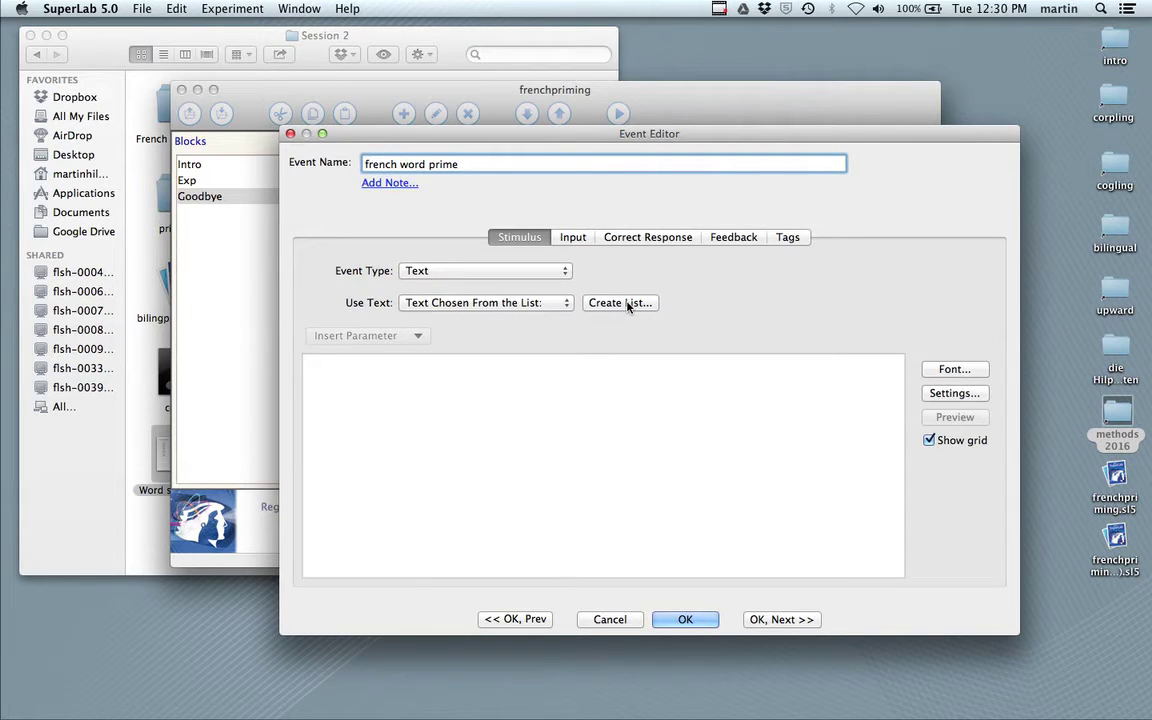
{"action": "left_click", "coordinate": [688, 619]}
Step: Open the experiment's stimulus lists and switch to the Word stimuli.xlsx workbook in Excel
{"action": "left_click", "coordinate": [212, 9]}
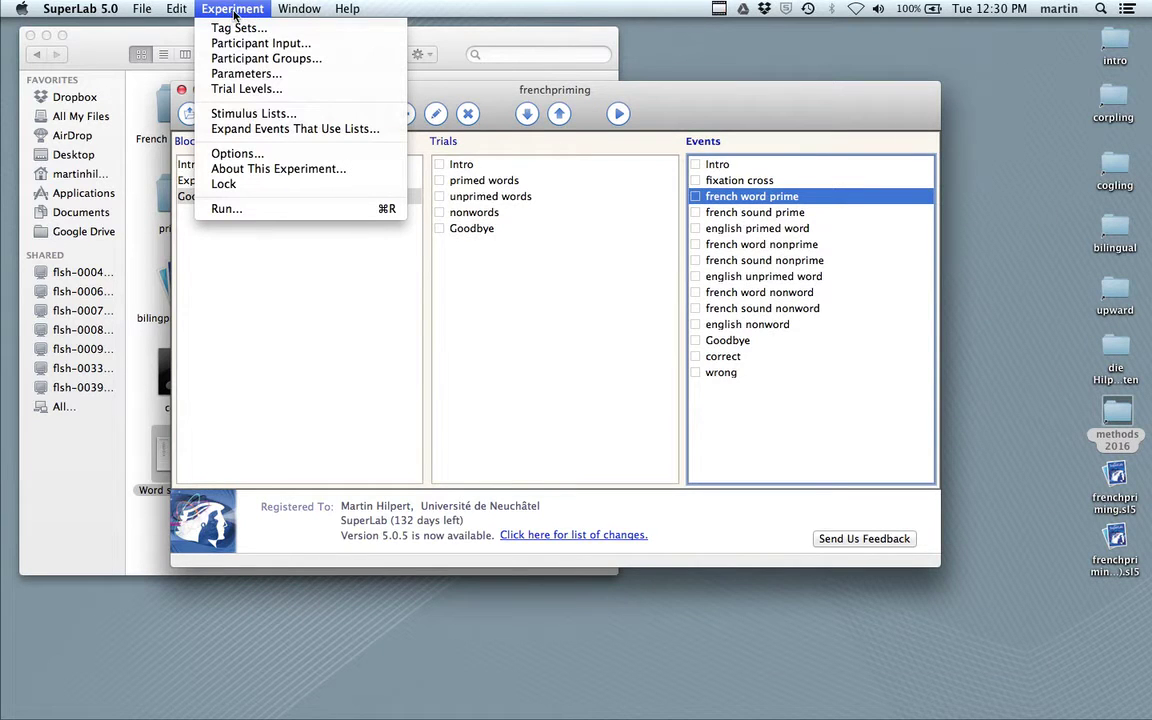
{"action": "left_click", "coordinate": [255, 115]}
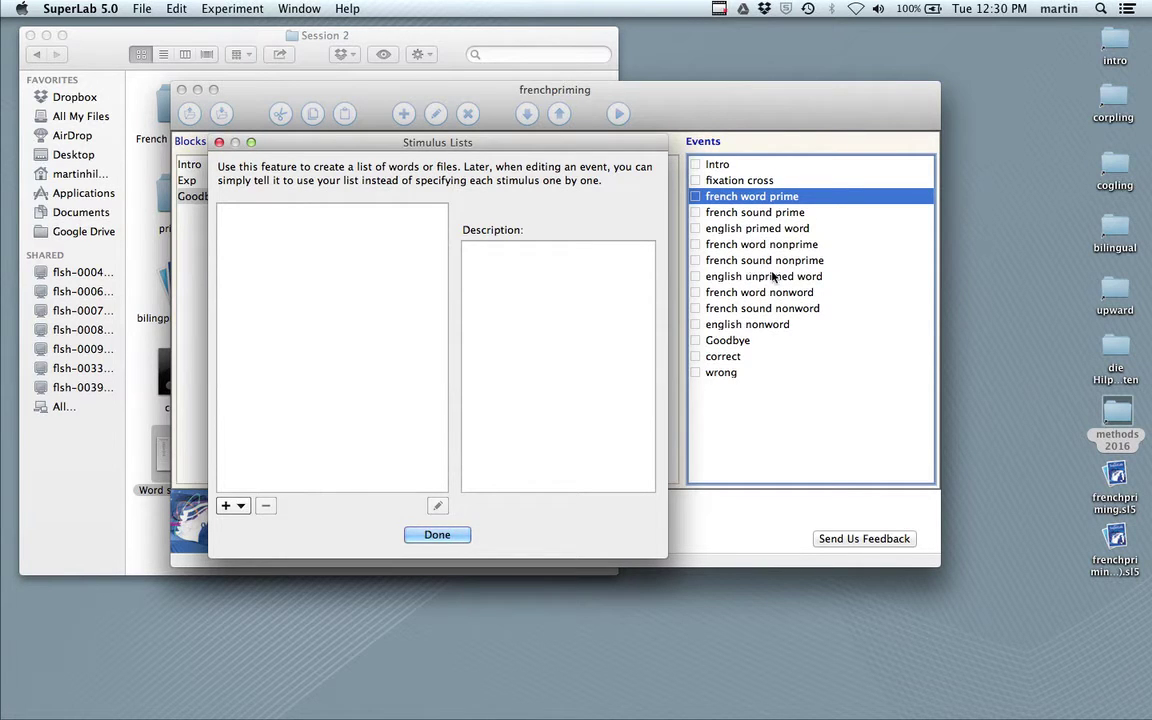
{"action": "mouse_move", "coordinate": [722, 714]}
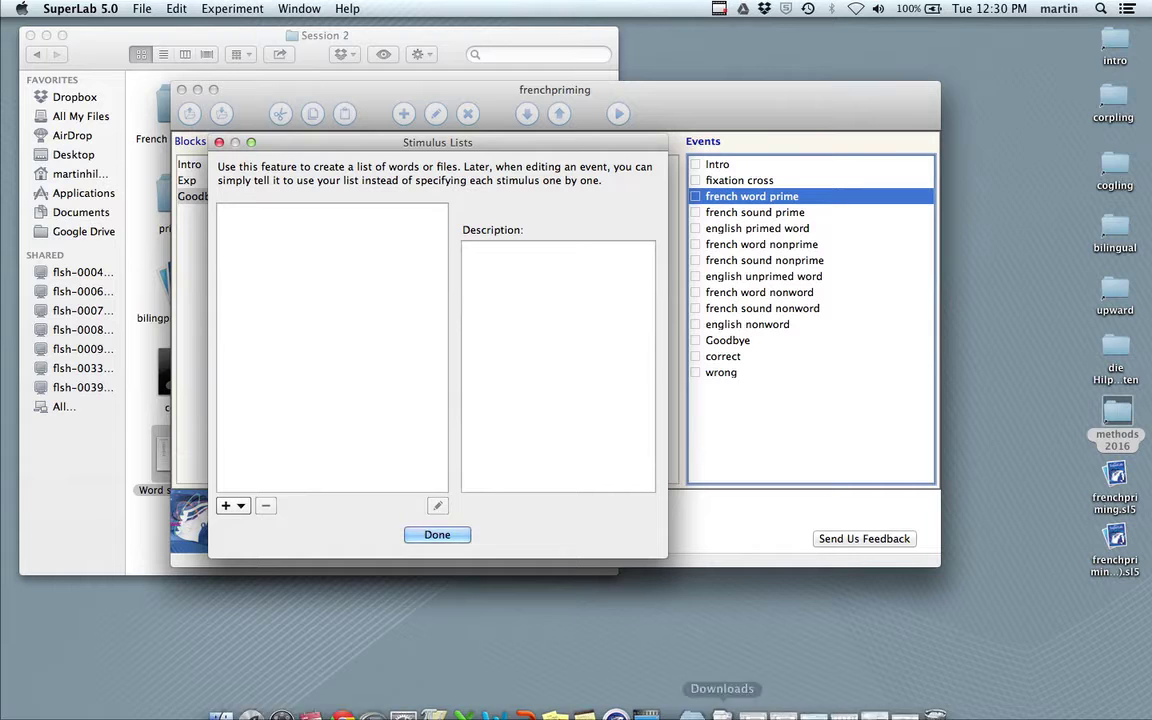
{"action": "left_click", "coordinate": [843, 707]}
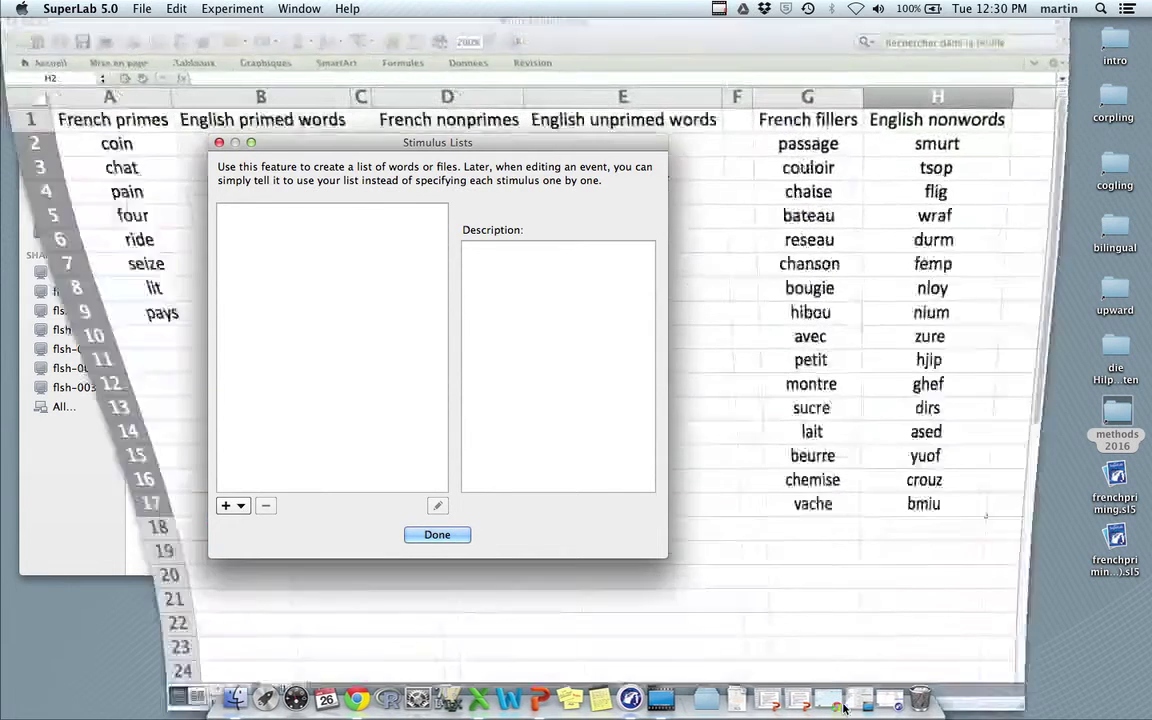
{"action": "left_click", "coordinate": [96, 483]}
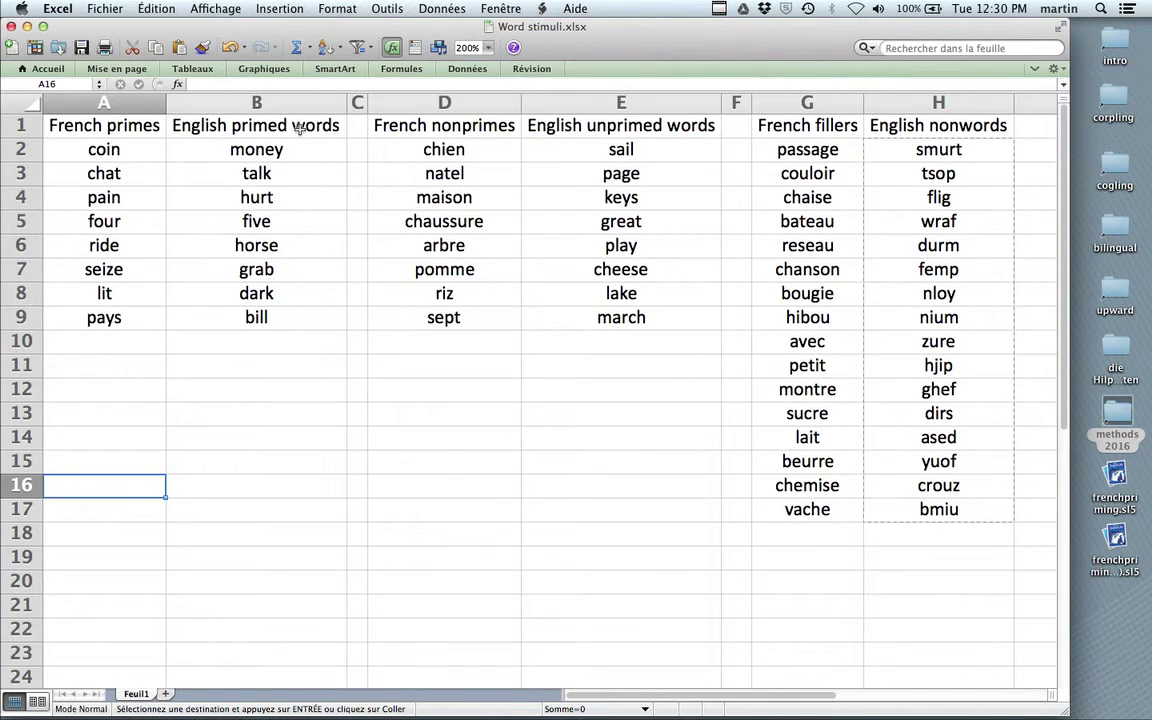
Step: Examine the French primes in column A, from coin to pays
{"action": "left_click", "coordinate": [133, 147]}
{"action": "key", "text": "Down"}
{"action": "key", "text": "Down"}
{"action": "key", "text": "Down"}
{"action": "key", "text": "Down"}
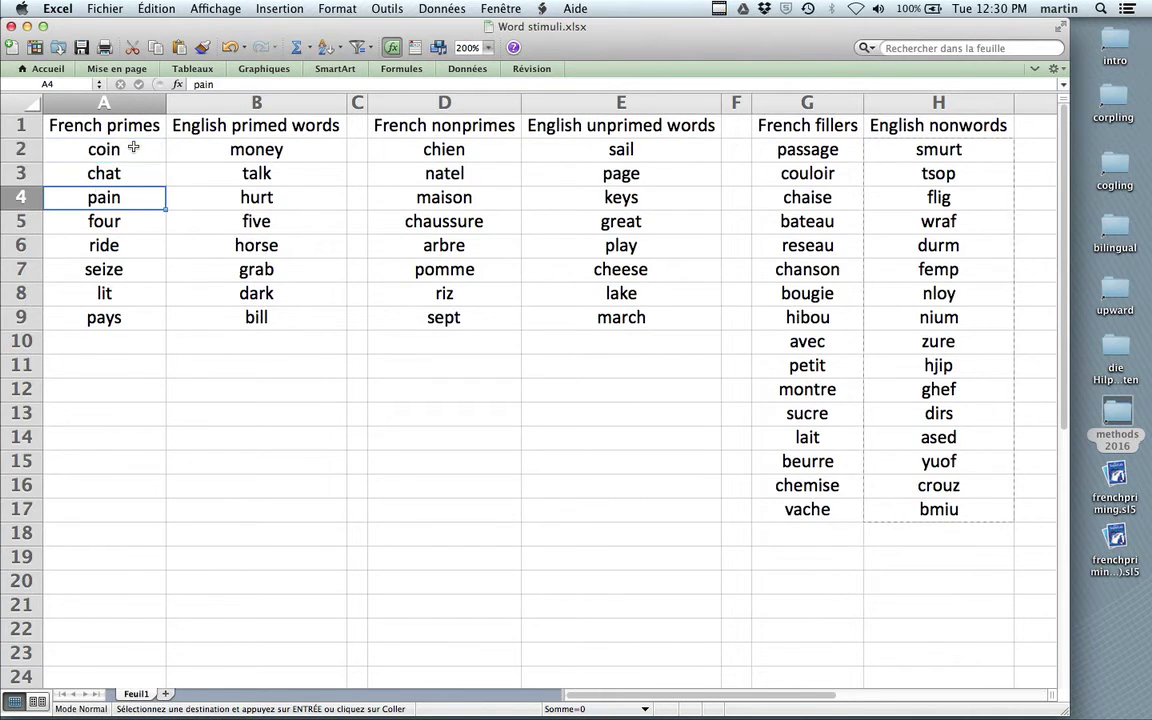
{"action": "key", "text": "Down"}
{"action": "key", "text": "Down"}
{"action": "key", "text": "Down"}
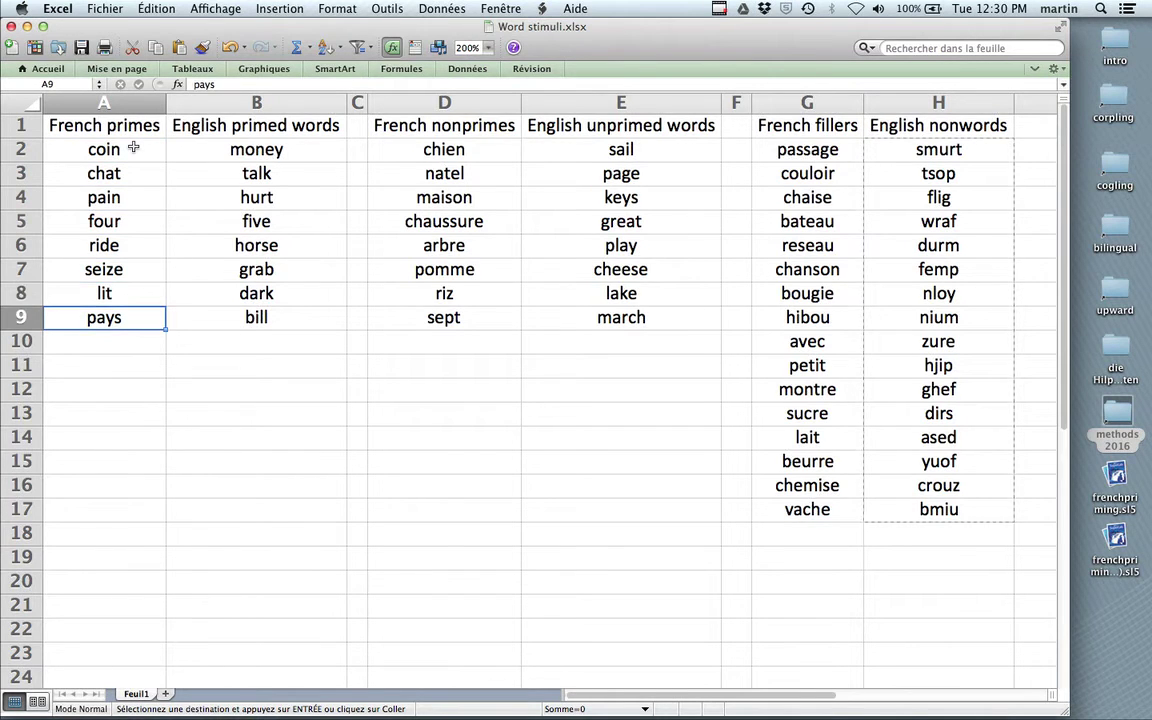
{"action": "key", "text": "Up"}
{"action": "key", "text": "Up"}
{"action": "key", "text": "Up"}
{"action": "key", "text": "Up"}
{"action": "key", "text": "Up"}
{"action": "key", "text": "Up"}
{"action": "key", "text": "Up"}
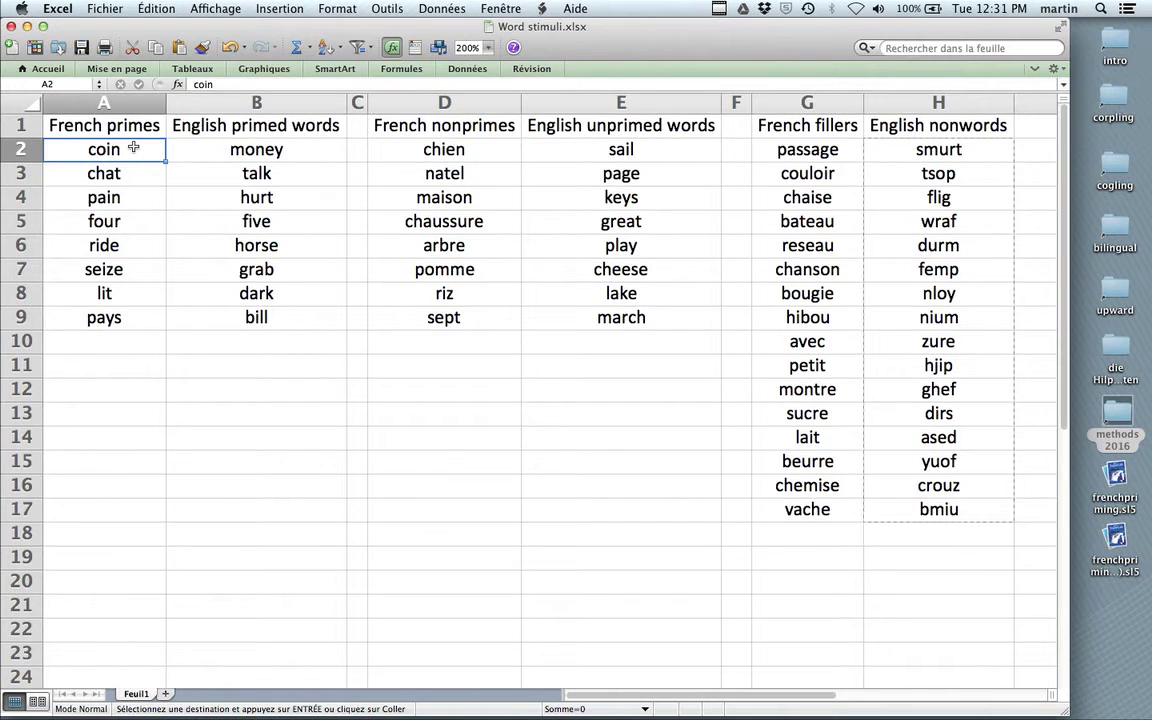
Step: Compare the French primes with their English primed words in rows 2 to 5
{"action": "key", "text": "Right"}
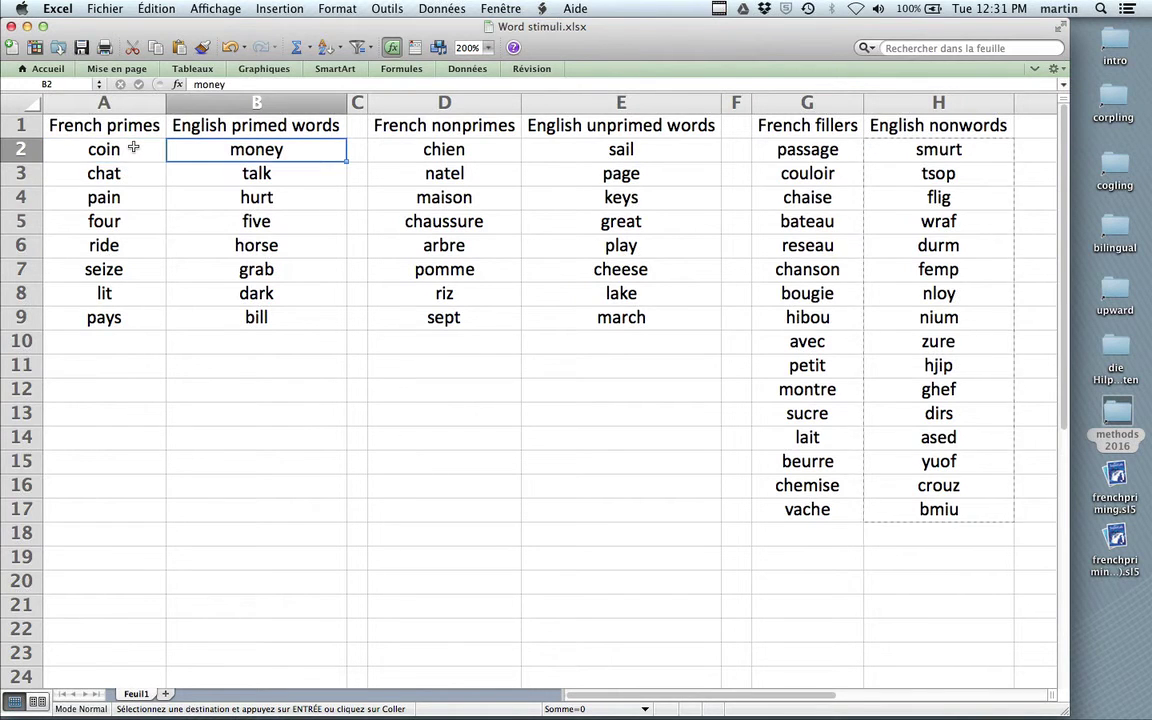
{"action": "key", "text": "Left"}
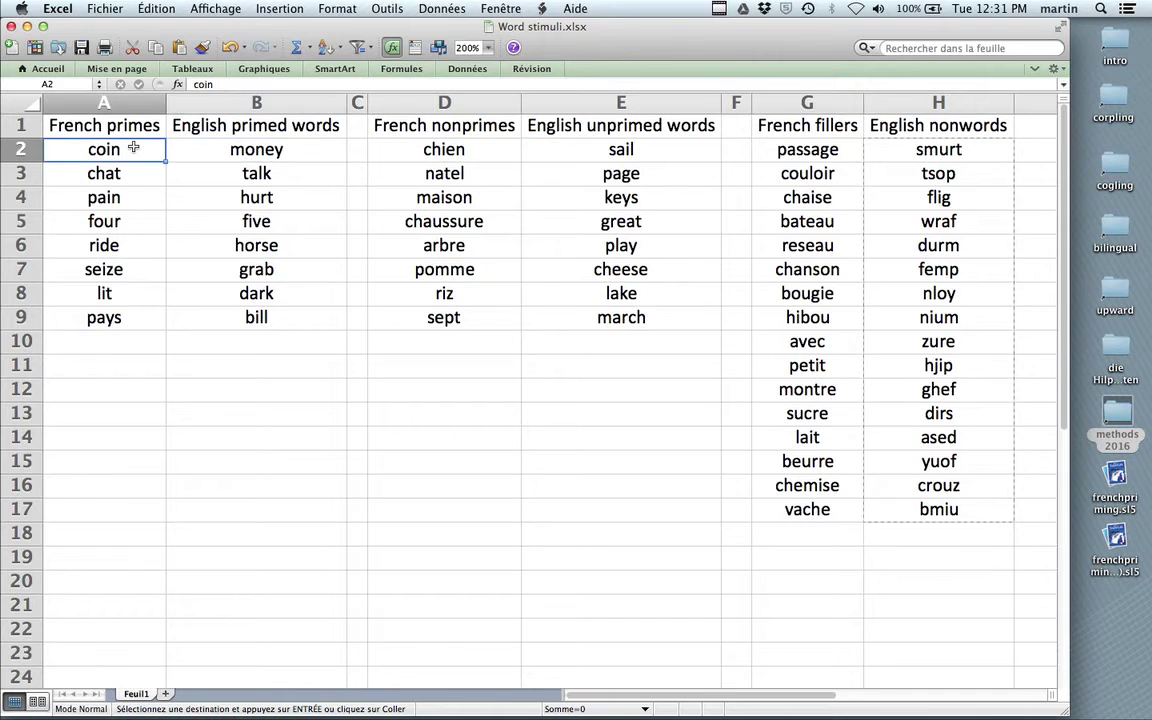
{"action": "key", "text": "Right"}
{"action": "key", "text": "Left"}
{"action": "key", "text": "Right"}
{"action": "key", "text": "Down"}
{"action": "key", "text": "Left"}
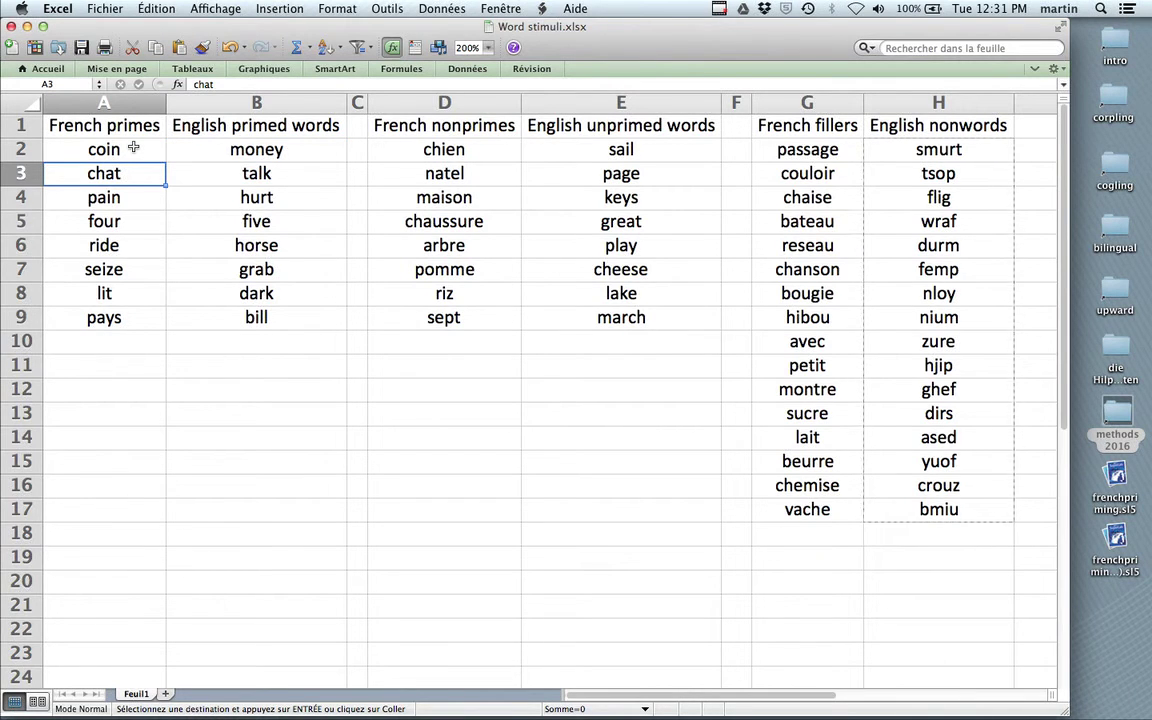
{"action": "key", "text": "Right"}
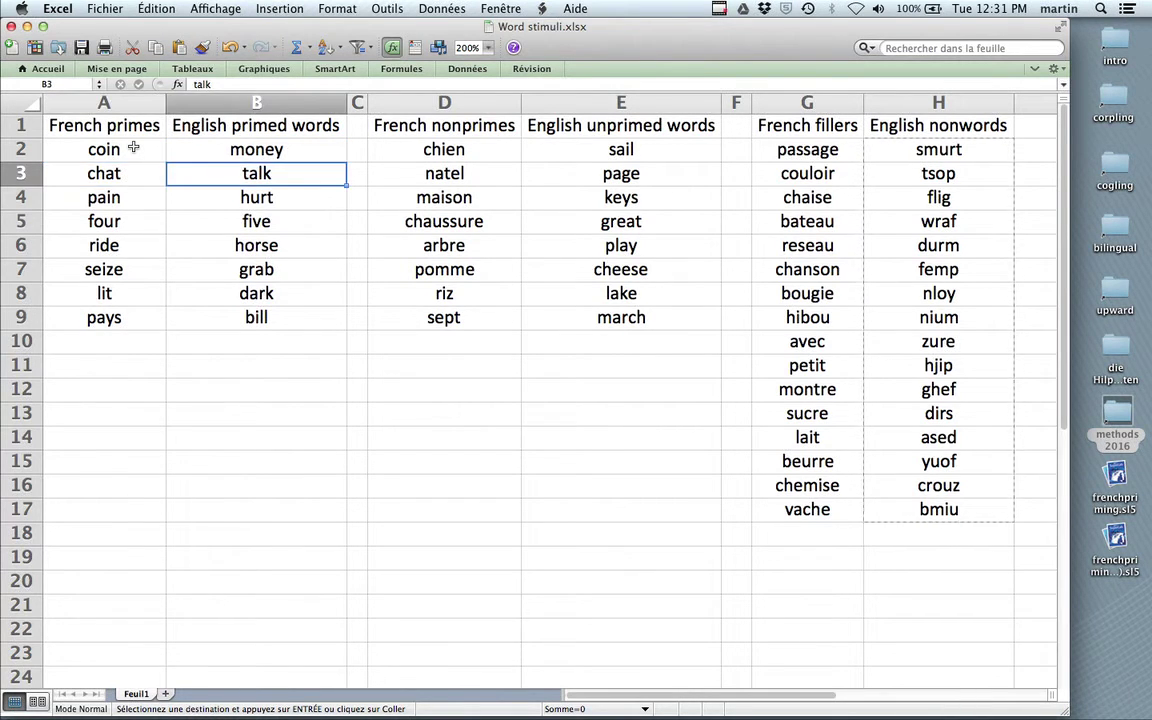
{"action": "key", "text": "Down"}
{"action": "key", "text": "Left"}
{"action": "key", "text": "Right"}
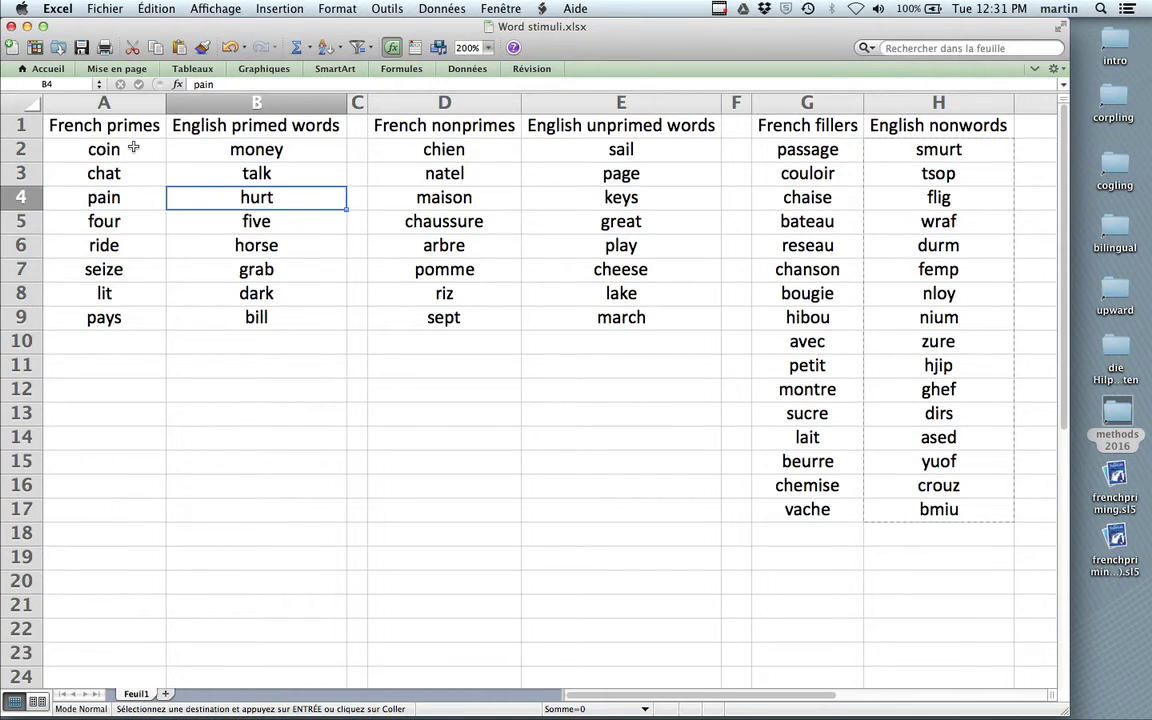
{"action": "key", "text": "Left"}
{"action": "key", "text": "Right"}
{"action": "key", "text": "Down"}
{"action": "key", "text": "Left"}
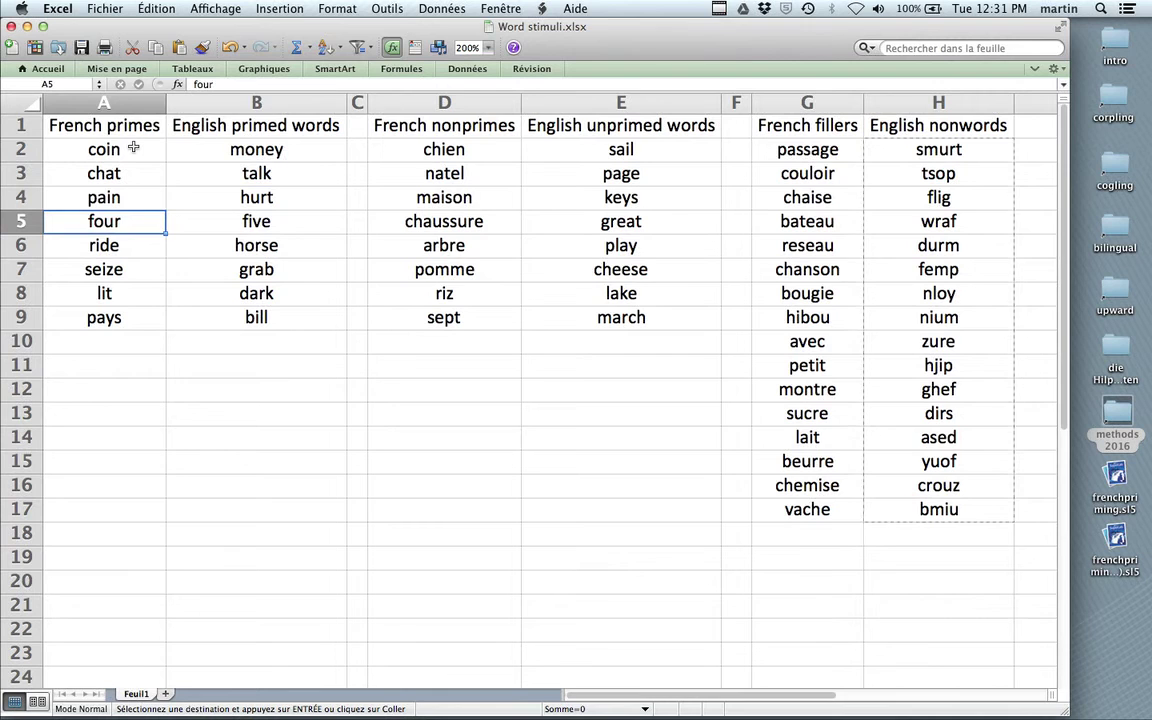
{"action": "key", "text": "Right"}
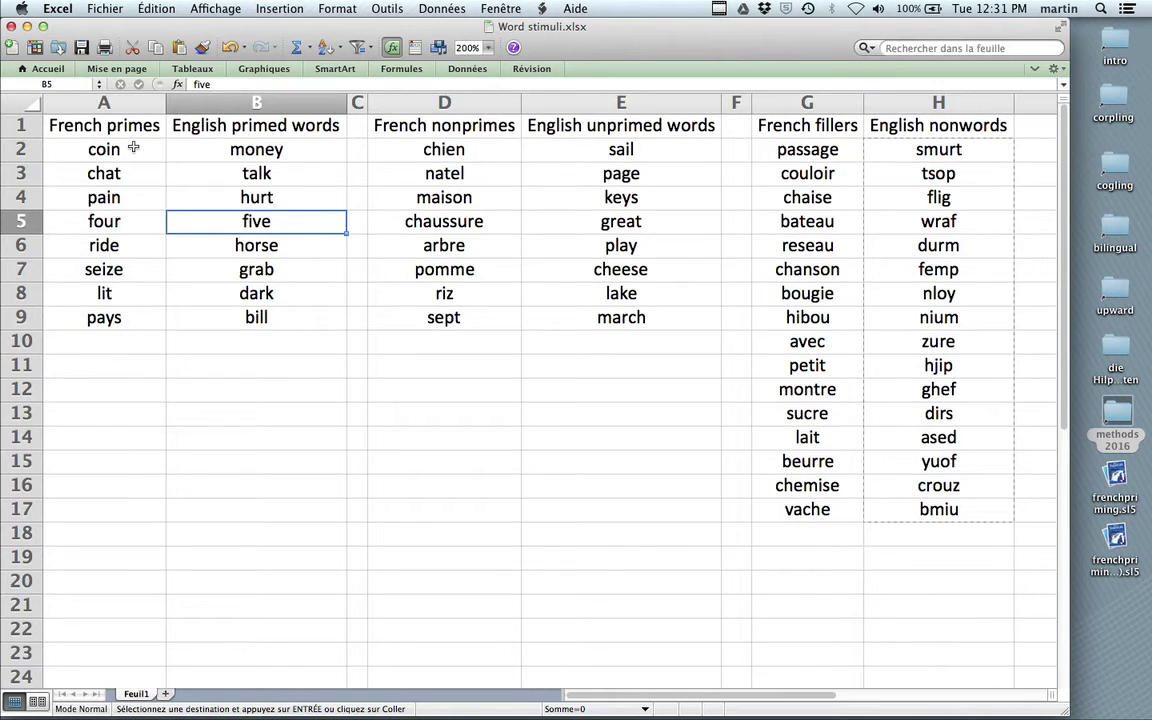
{"action": "key", "text": "Left"}
{"action": "key", "text": "Right"}
{"action": "key", "text": "Left"}
{"action": "key", "text": "Up"}
{"action": "key", "text": "Up"}
{"action": "key", "text": "Up"}
{"action": "key", "text": "Right"}
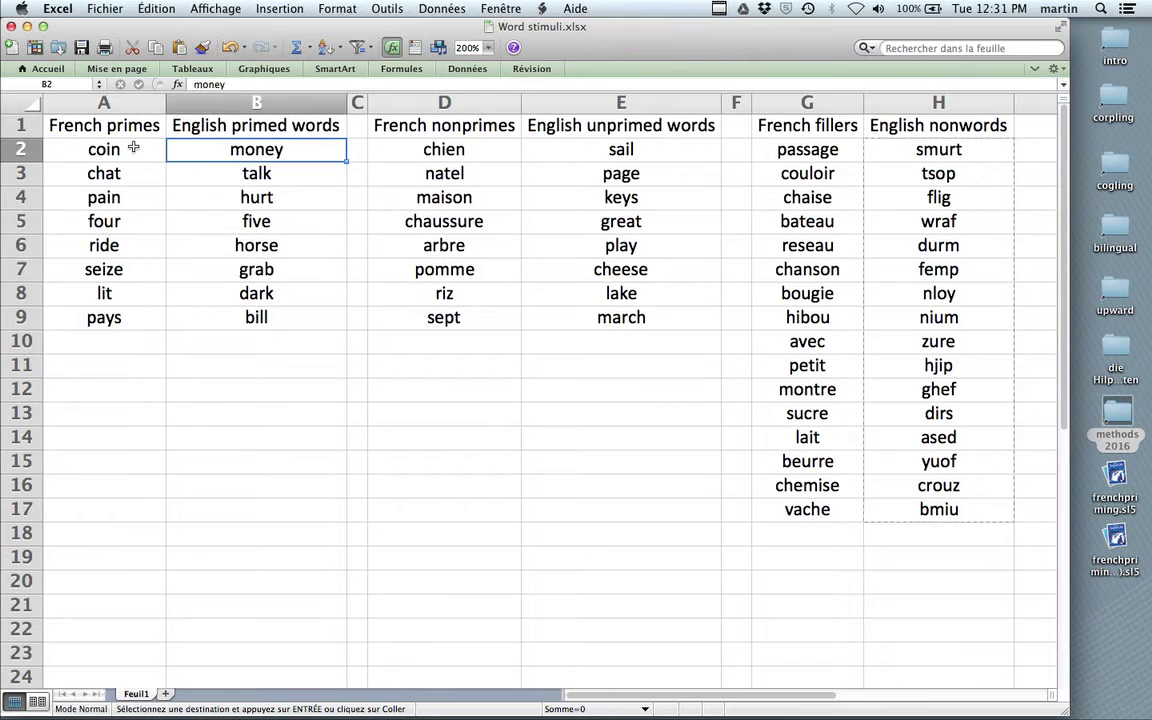
{"action": "key", "text": "Left"}
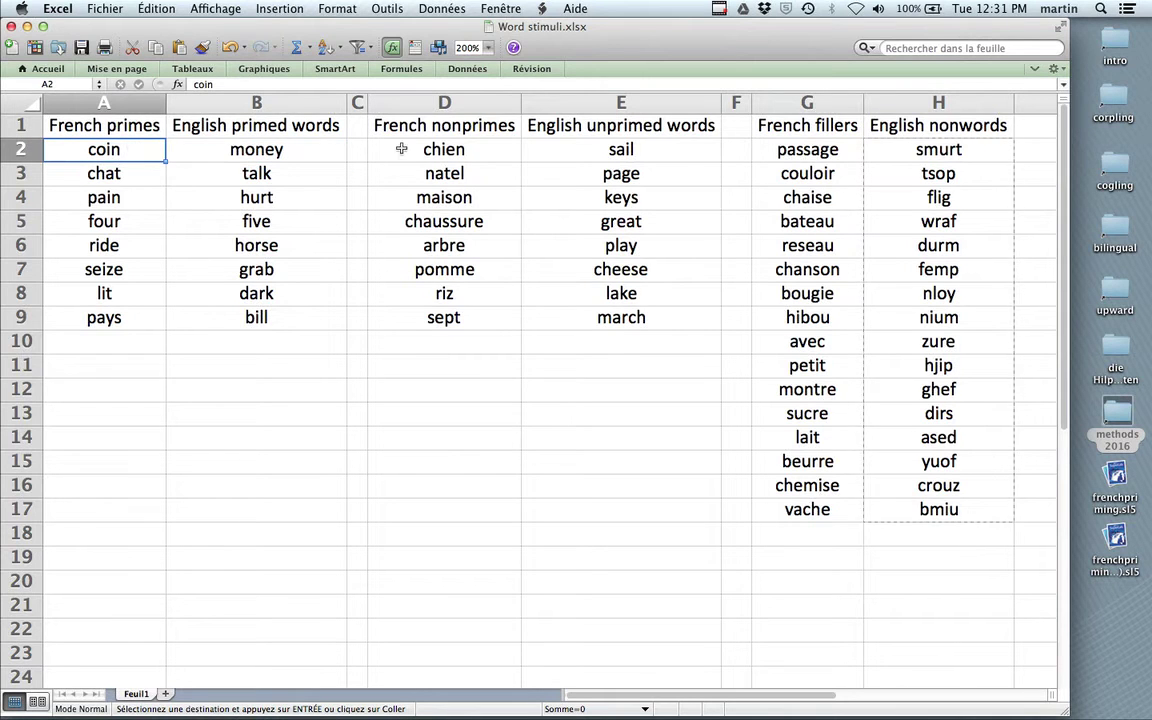
Step: Examine the French nonprimes and English unprimed words columns, comparing the first pair, chien and sail
{"action": "left_click", "coordinate": [436, 128]}
{"action": "key", "text": "Right"}
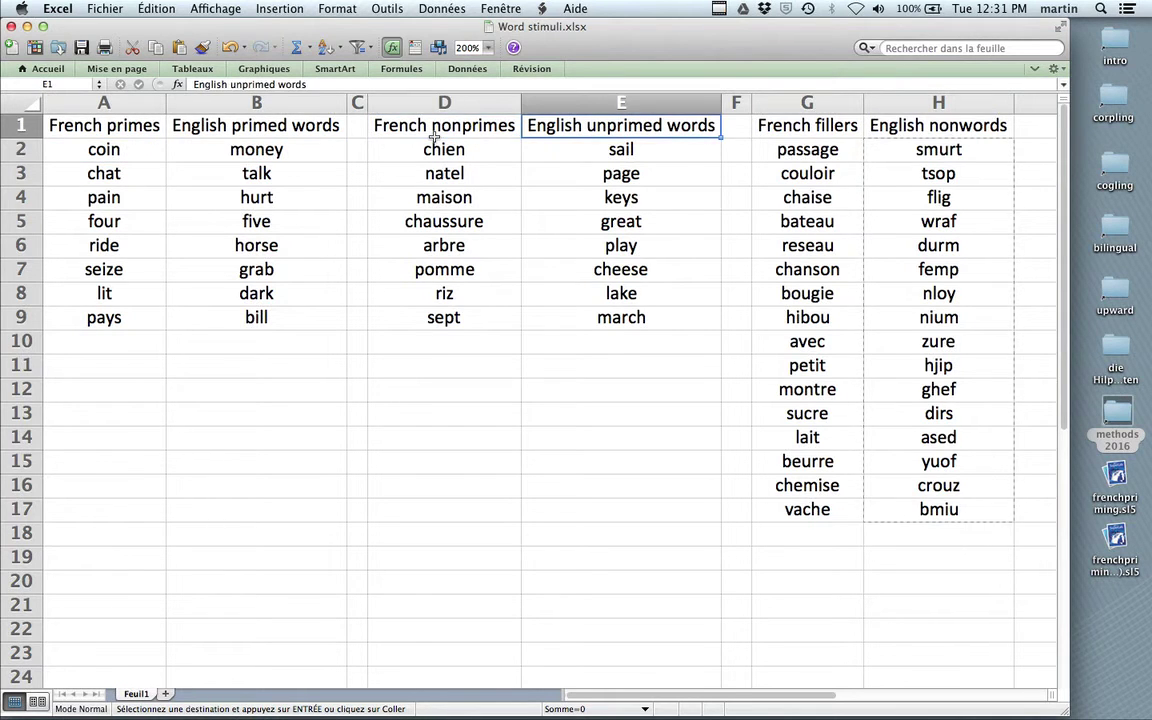
{"action": "key", "text": "Down"}
{"action": "key", "text": "Left"}
{"action": "key", "text": "Right"}
{"action": "key", "text": "Left"}
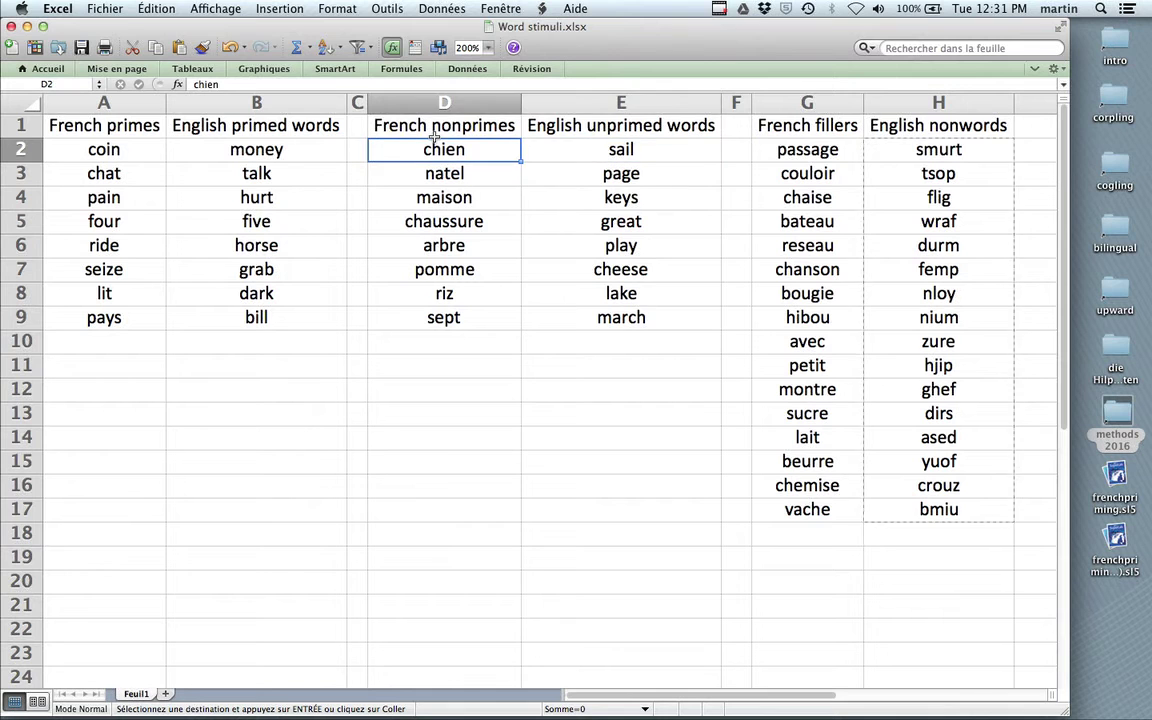
{"action": "key", "text": "Up"}
{"action": "key", "text": "Down"}
{"action": "key", "text": "Right"}
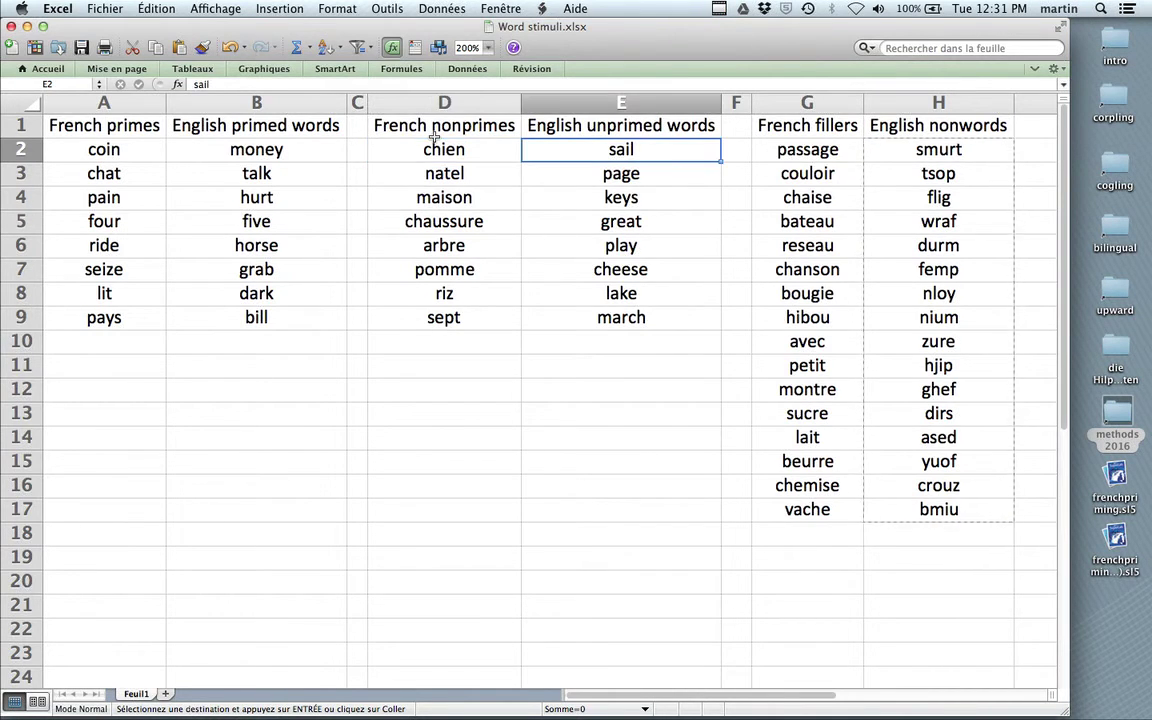
{"action": "key", "text": "Left"}
{"action": "key", "text": "Right"}
Step: Examine the French fillers in column G and the English nonwords in column H
{"action": "key", "text": "Right"}
{"action": "key", "text": "Right"}
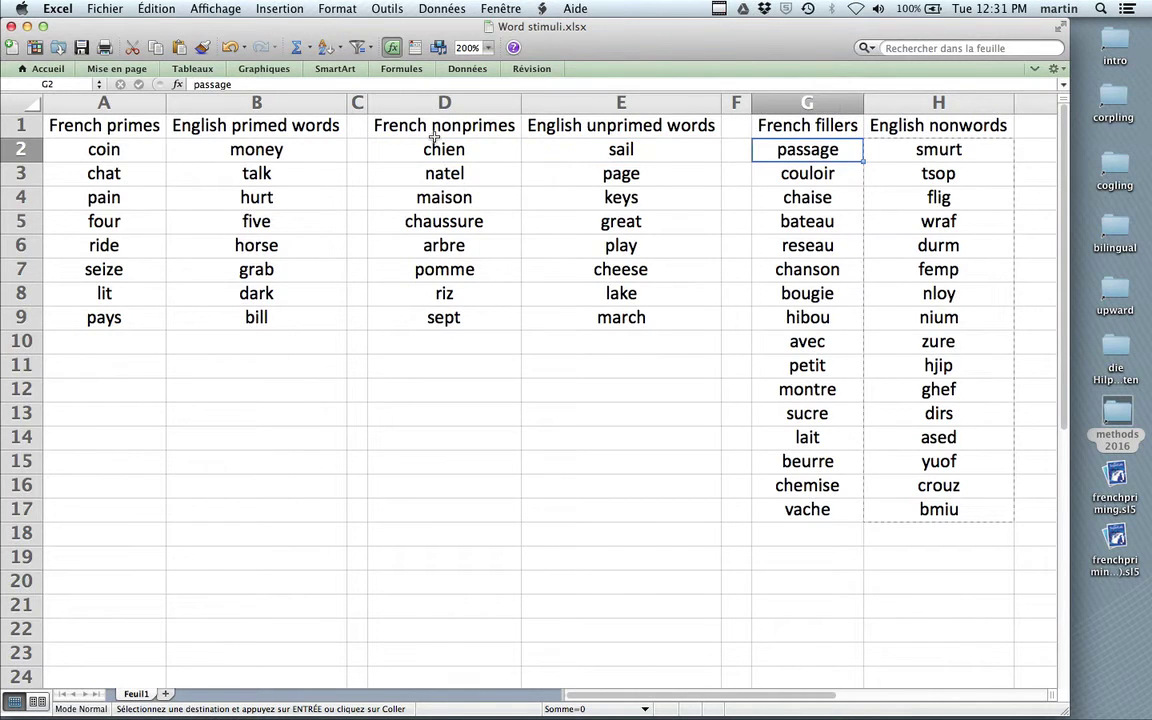
{"action": "key", "text": "Right"}
{"action": "key", "text": "Left"}
{"action": "key", "text": "Right"}
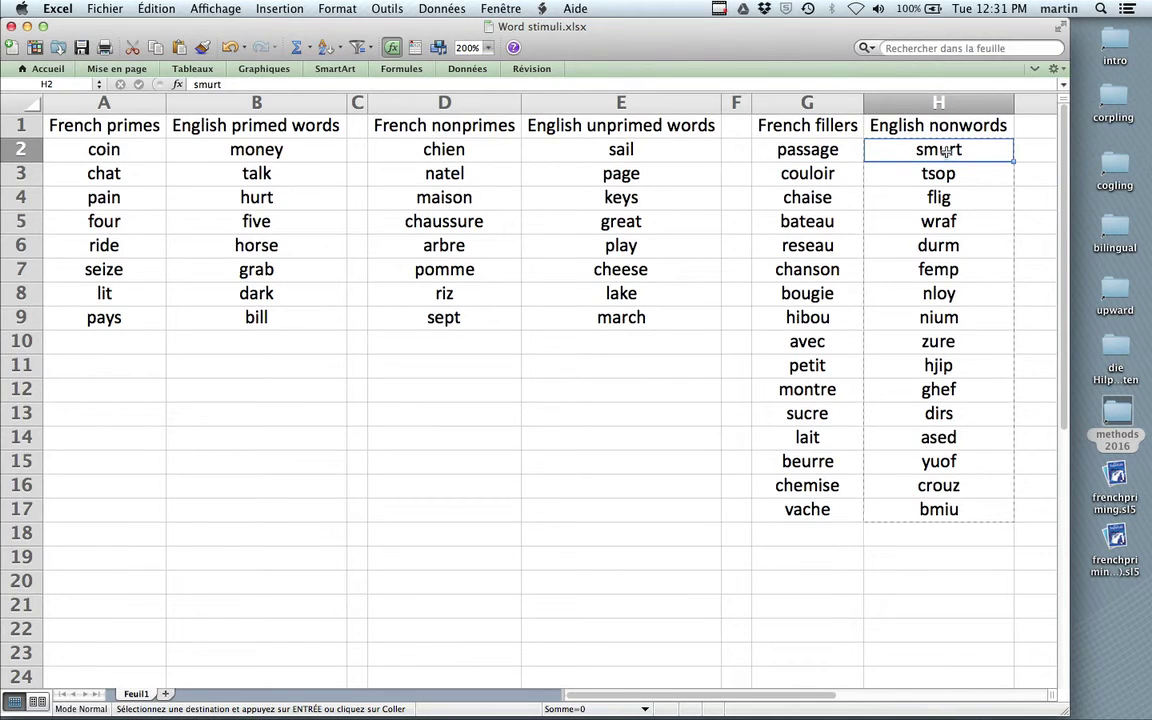
{"action": "key", "text": "Down"}
{"action": "key", "text": "Down"}
{"action": "key", "text": "Down"}
{"action": "key", "text": "Down"}
{"action": "key", "text": "Down"}
{"action": "key", "text": "Down"}
{"action": "key", "text": "Down"}
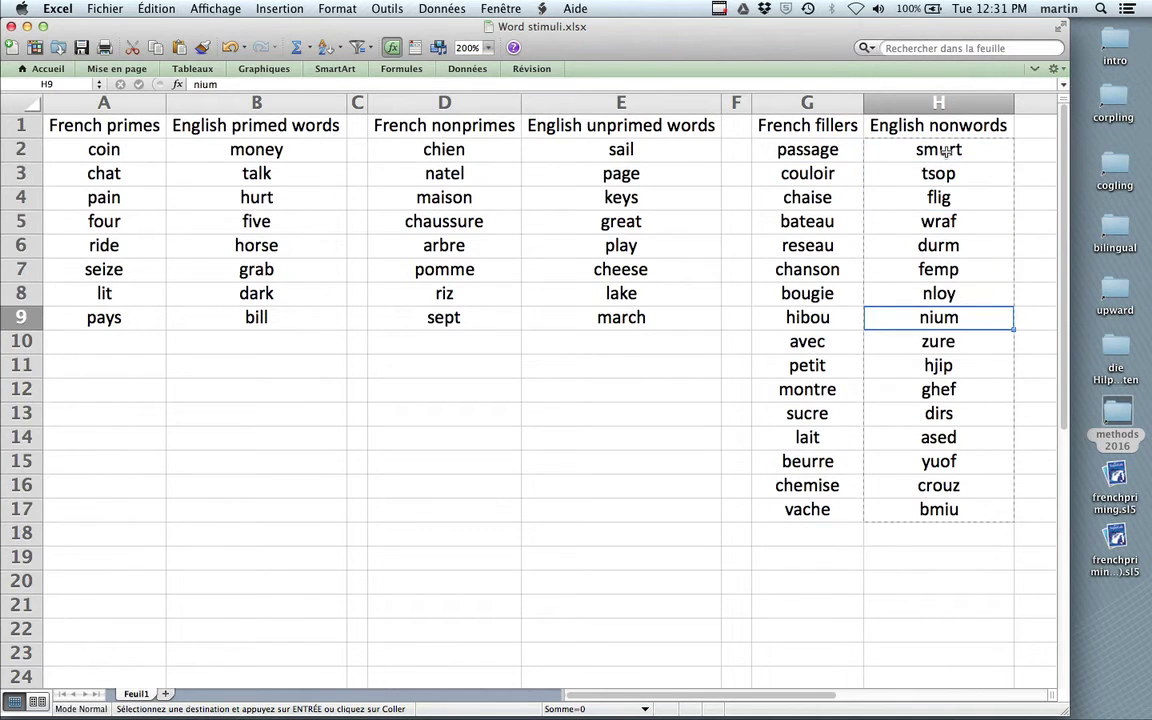
{"action": "key", "text": "Up"}
{"action": "key", "text": "Up"}
{"action": "key", "text": "Up"}
{"action": "key", "text": "Up"}
{"action": "key", "text": "Up"}
{"action": "key", "text": "Up"}
{"action": "key", "text": "Up"}
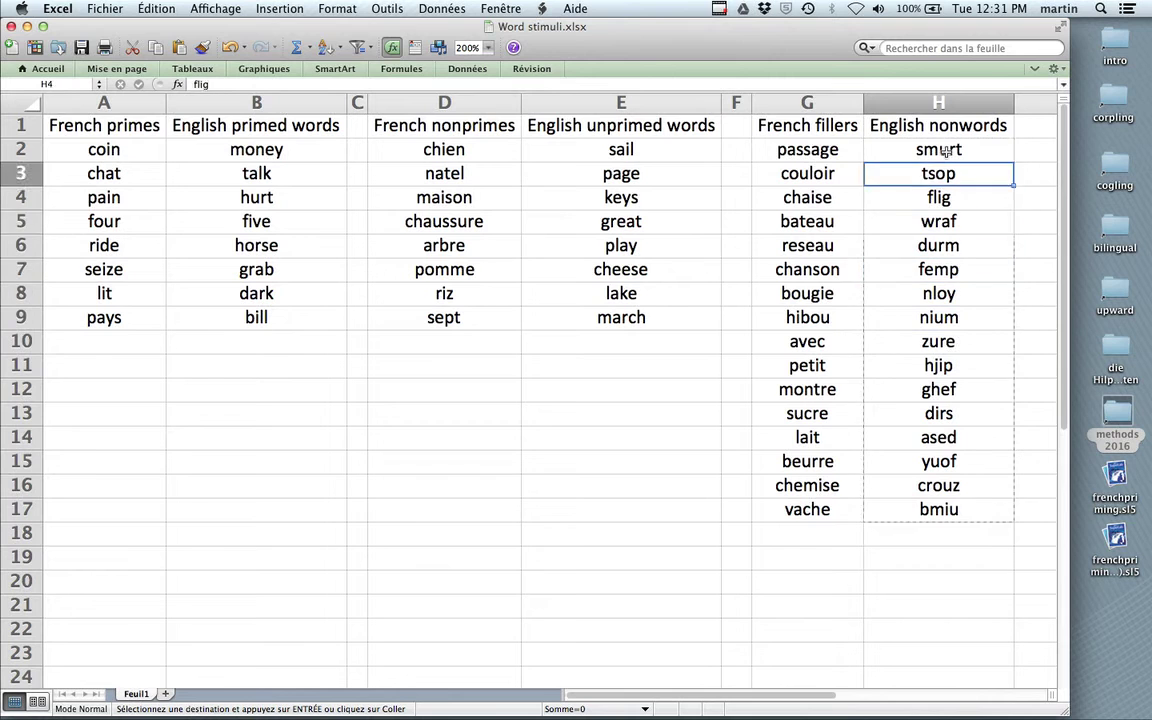
{"action": "key", "text": "Left"}
{"action": "key", "text": "Down"}
{"action": "key", "text": "Right"}
{"action": "key", "text": "Up"}
{"action": "key", "text": "Left"}
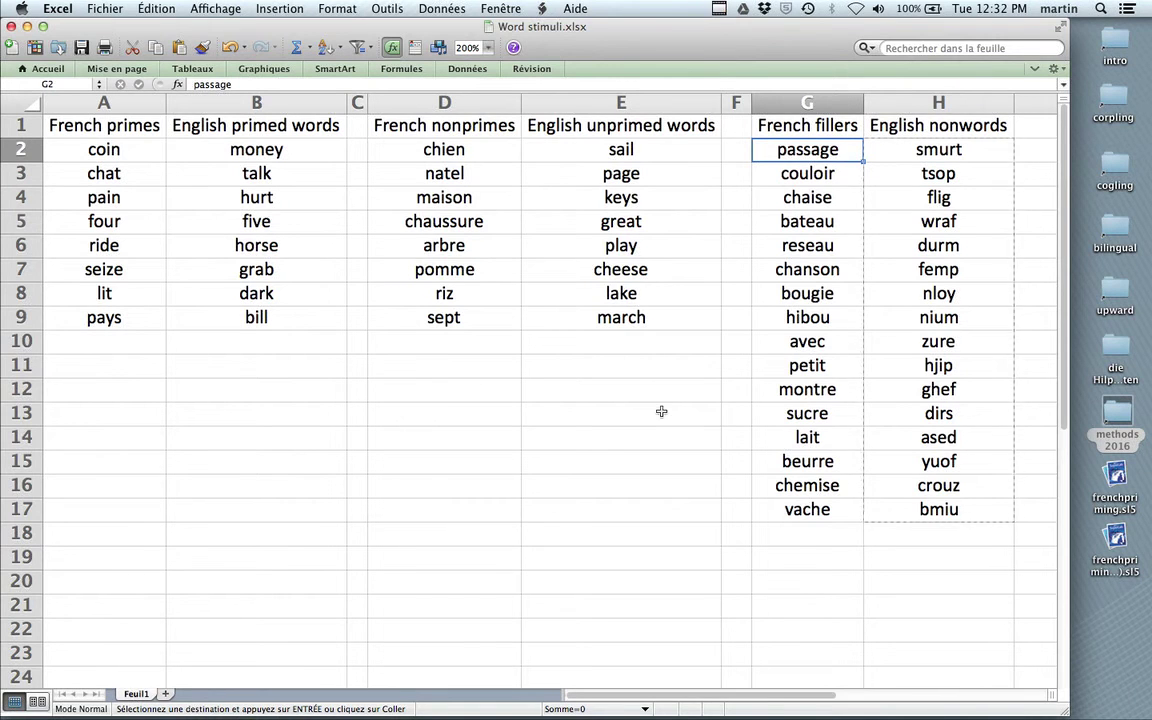
{"action": "left_click", "coordinate": [103, 149]}
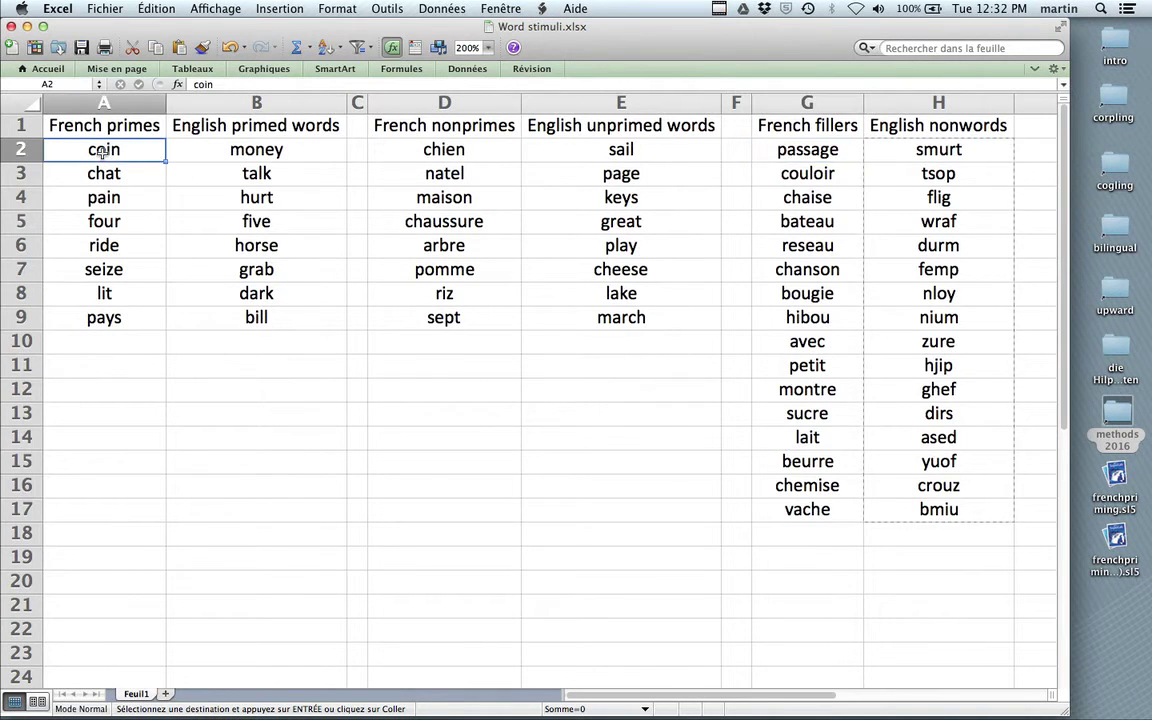
{"action": "key", "text": "shift+Down"}
{"action": "key", "text": "shift+Down"}
{"action": "key", "text": "shift+Down"}
{"action": "key", "text": "shift+Down"}
{"action": "key", "text": "shift+Down"}
{"action": "key", "text": "shift+Down"}
{"action": "key", "text": "shift+Down"}
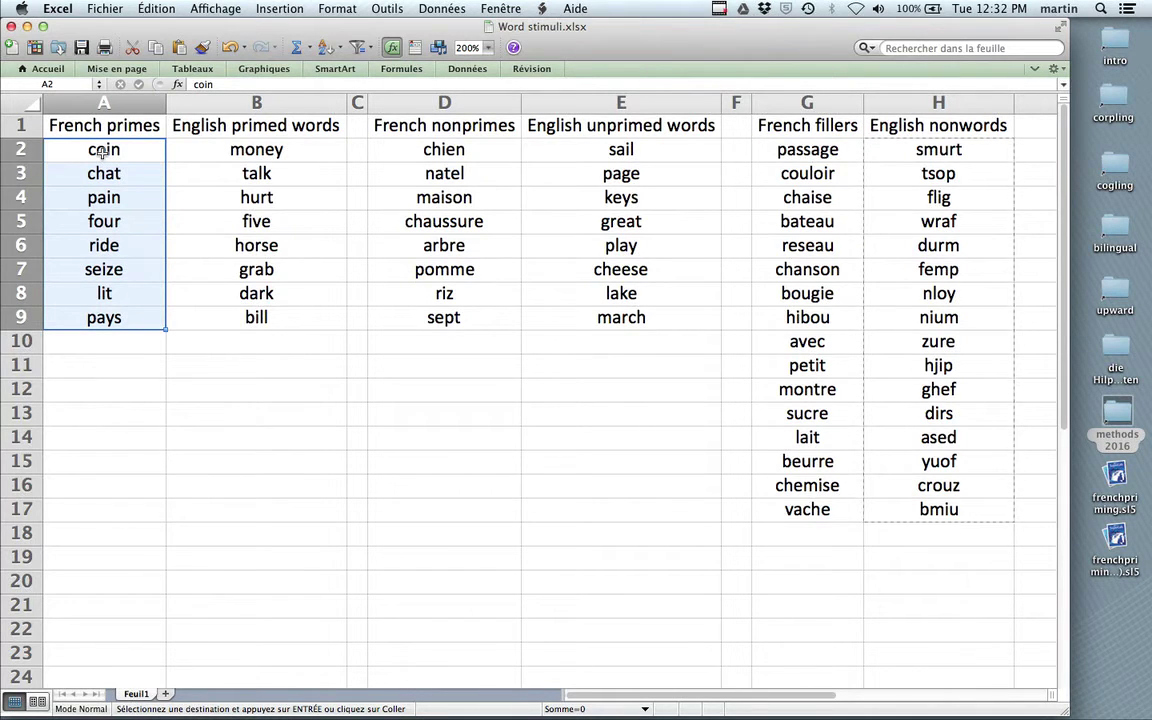
Step: Copy the French primes coin to pays from cells A2:A9
{"action": "left_click", "coordinate": [96, 150]}
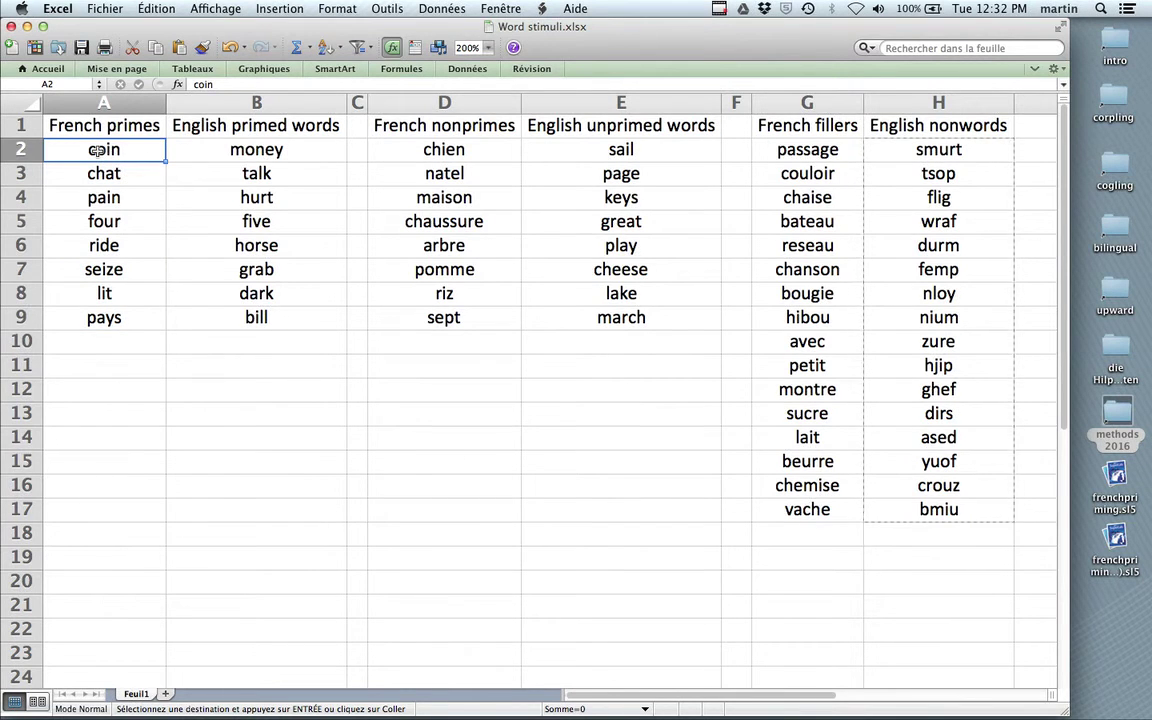
{"action": "key", "text": "shift+Down"}
{"action": "key", "text": "shift+Down"}
{"action": "key", "text": "shift+Down"}
{"action": "key", "text": "shift+Down"}
{"action": "key", "text": "shift+Down"}
{"action": "key", "text": "shift+Down"}
{"action": "key", "text": "shift+Down"}
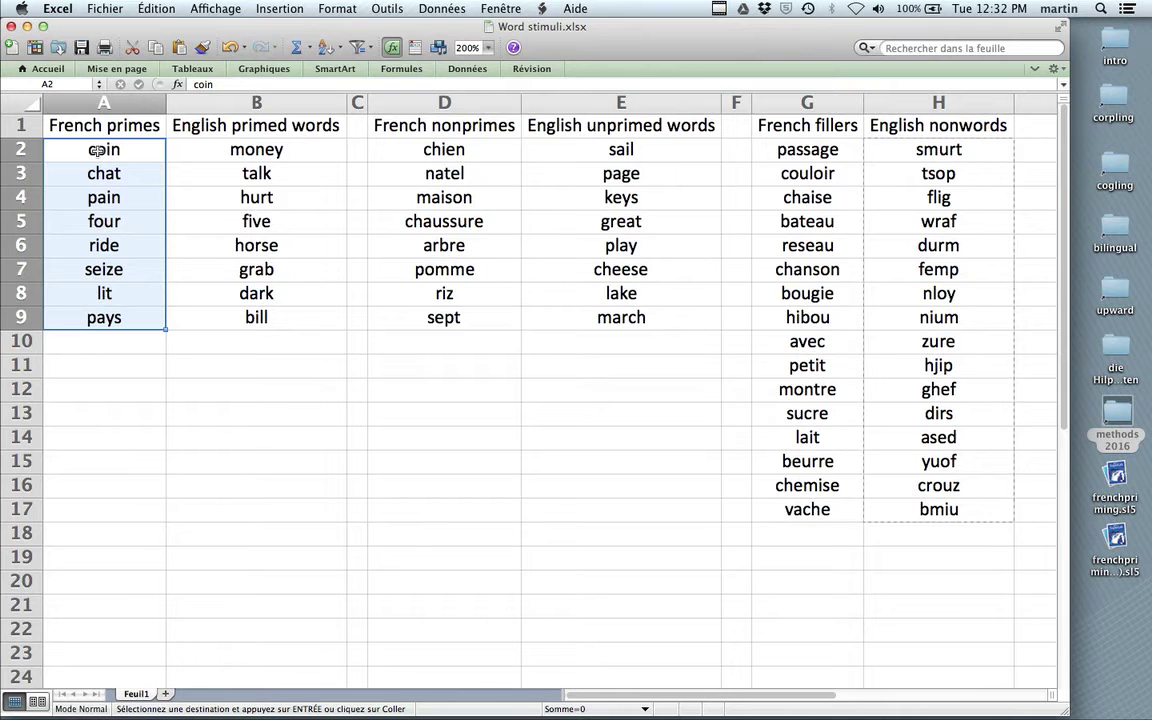
{"action": "key", "text": "super+c"}
Step: Switch to SuperLab and start a new text stimulus list named "french primes"
{"action": "key", "text": "super+Tab"}
{"action": "key", "text": "super+Tab"}
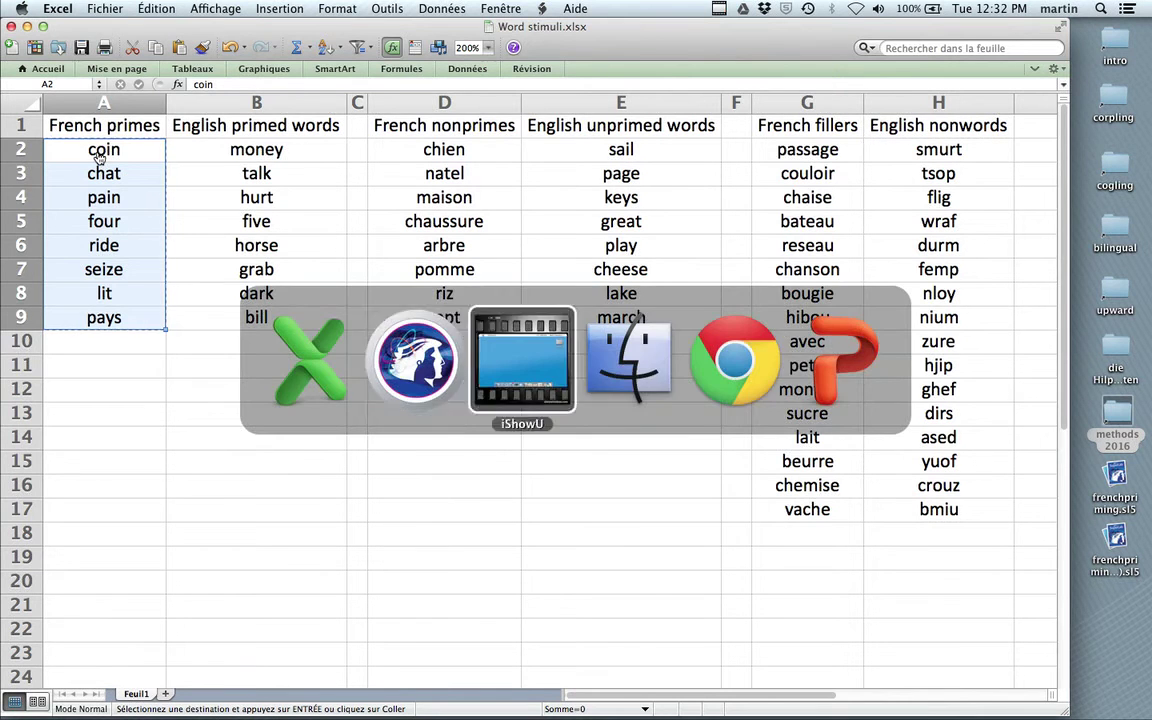
{"action": "mouse_move", "coordinate": [540, 705]}
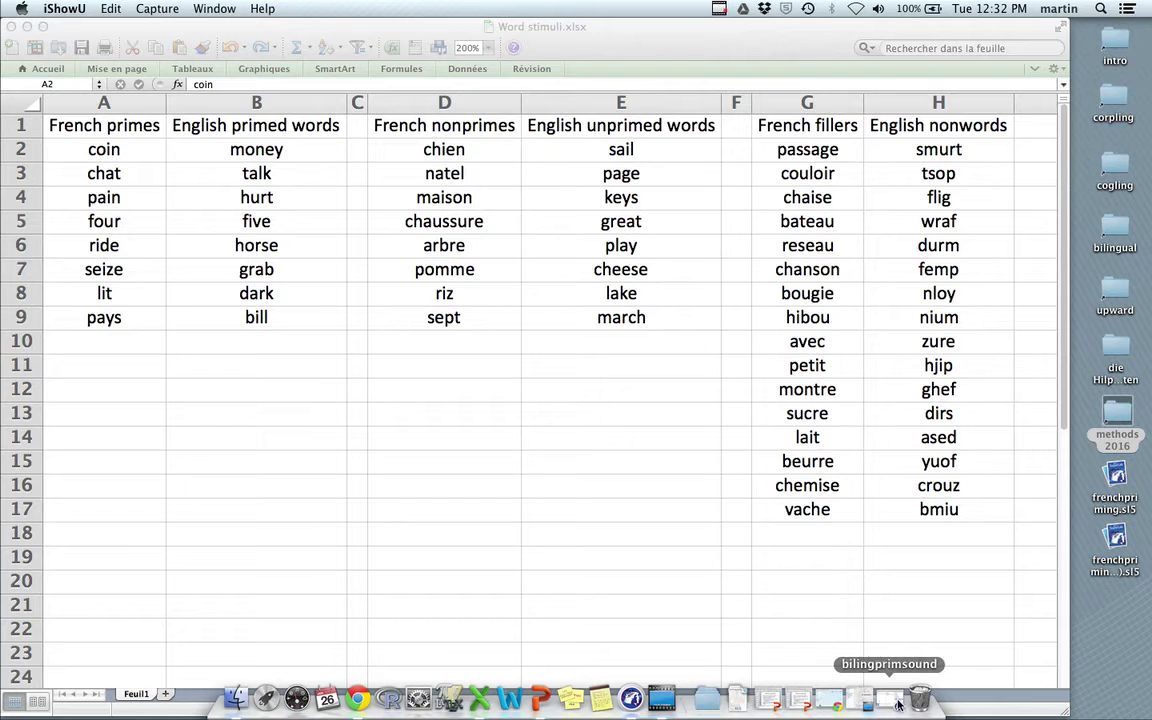
{"action": "left_click", "coordinate": [28, 27]}
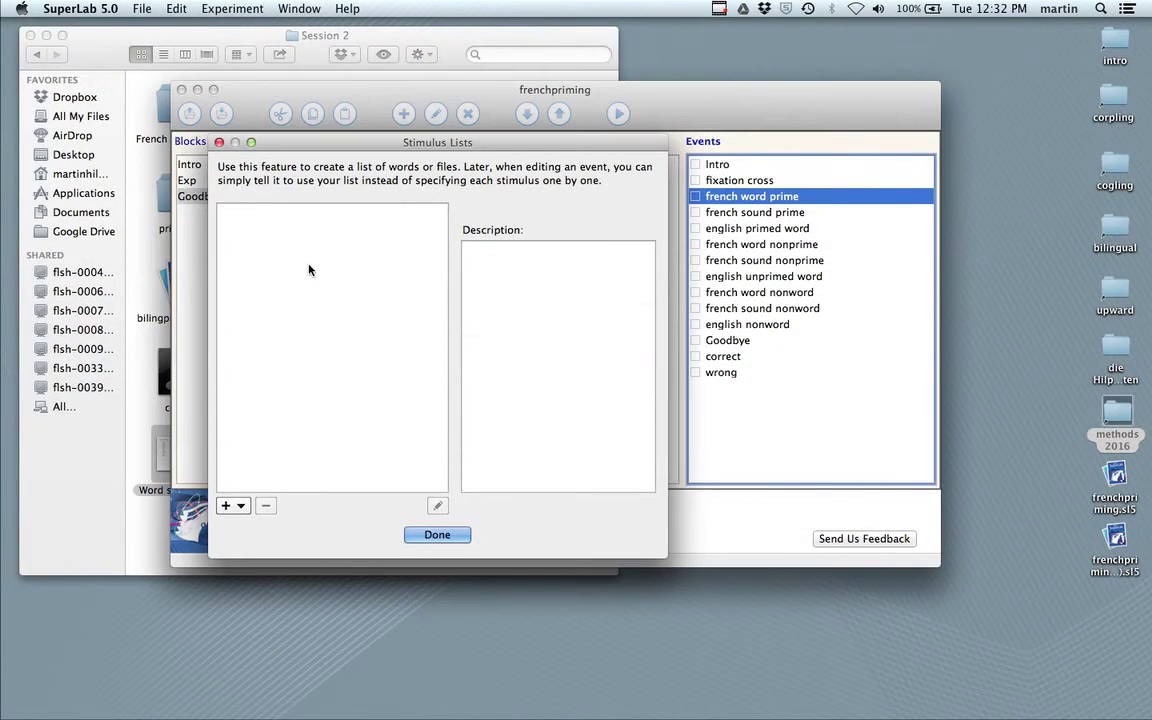
{"action": "left_click", "coordinate": [235, 508]}
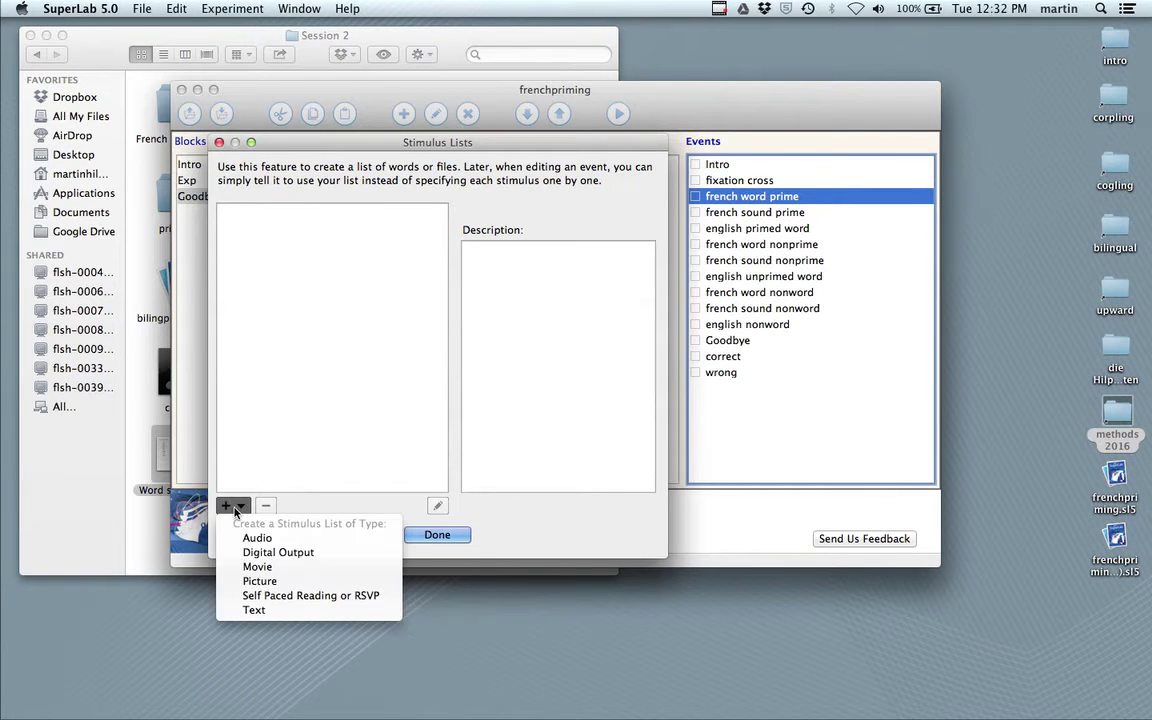
{"action": "left_click", "coordinate": [255, 611]}
{"action": "left_click", "coordinate": [475, 183]}
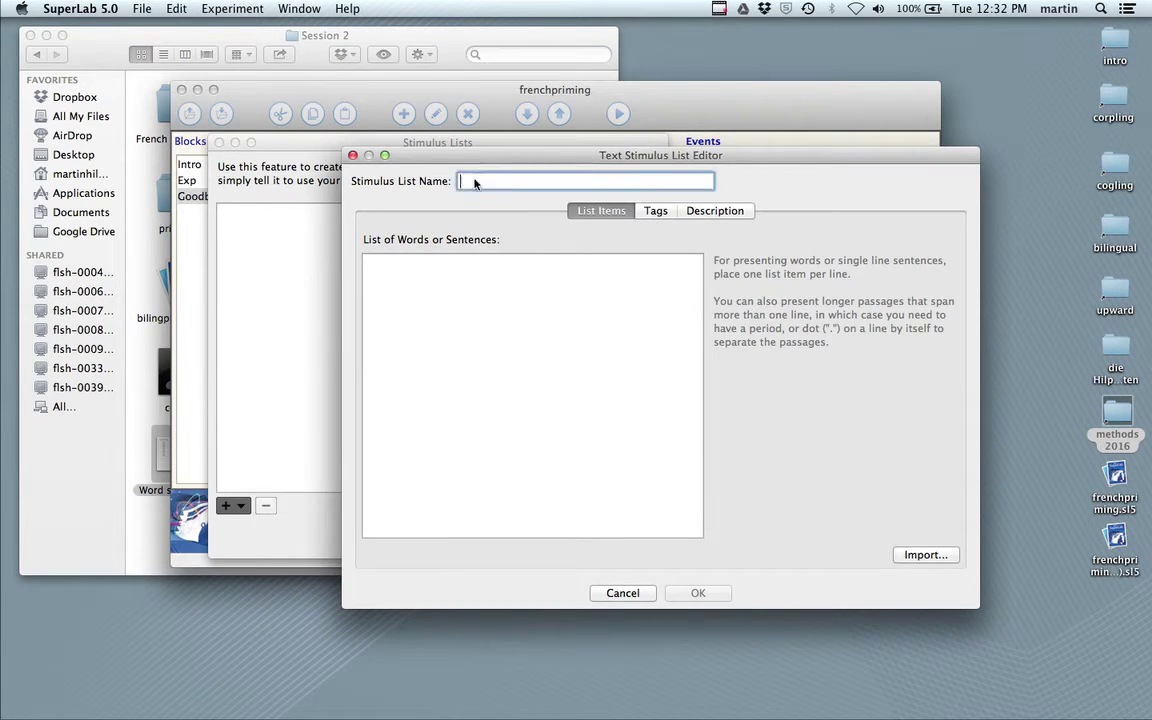
{"action": "type", "text": "french"}
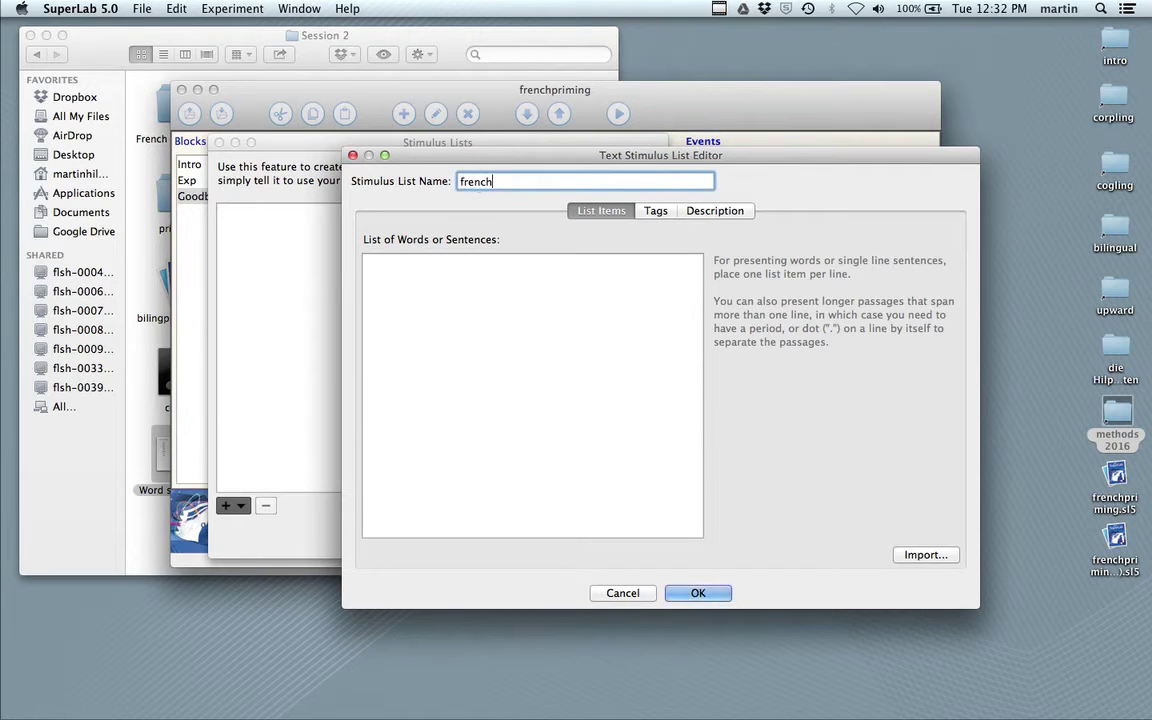
{"action": "type", "text": " primes"}
Step: Paste the copied French words as the items of the french primes list and save it
{"action": "left_click", "coordinate": [399, 411]}
{"action": "key", "text": "super+v"}
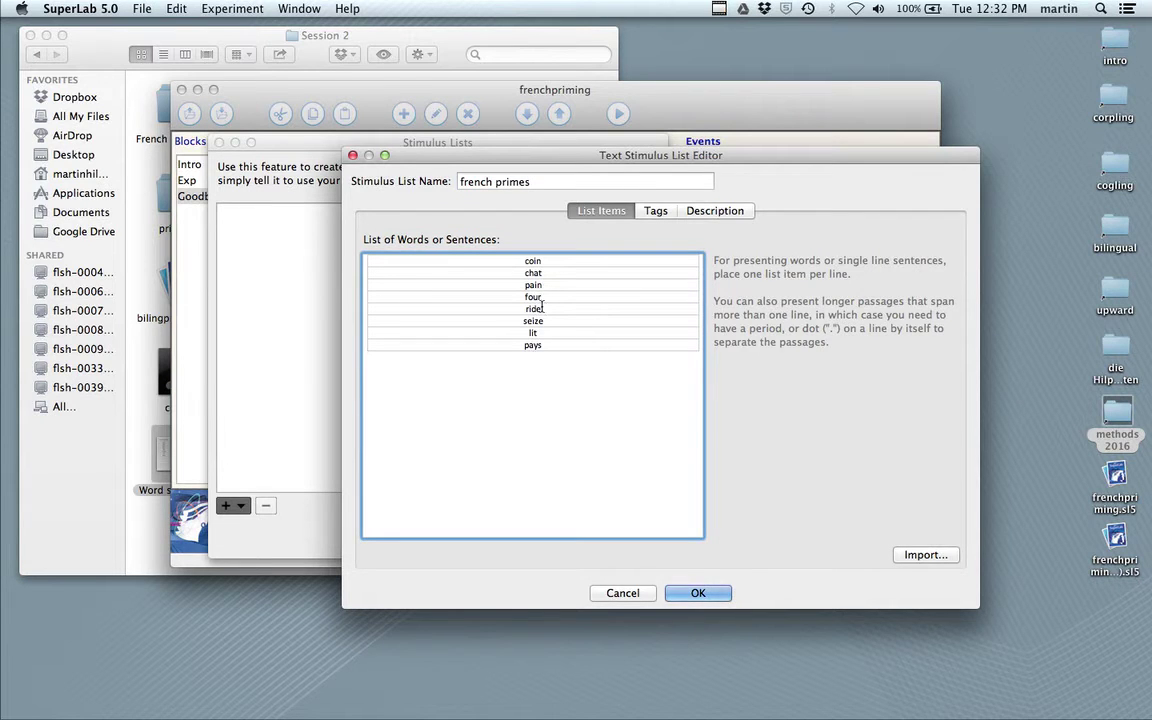
{"action": "left_click", "coordinate": [698, 594]}
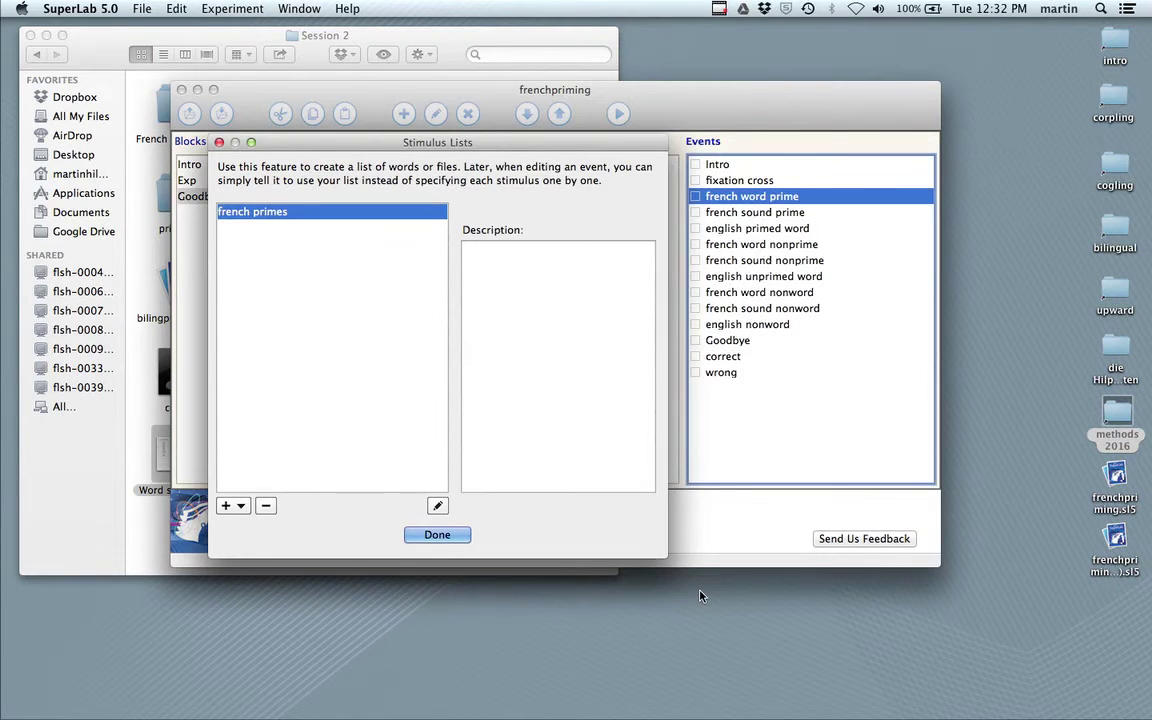
Step: Start another text stimulus list named "english primed words", ready to receive its items
{"action": "left_click", "coordinate": [227, 507]}
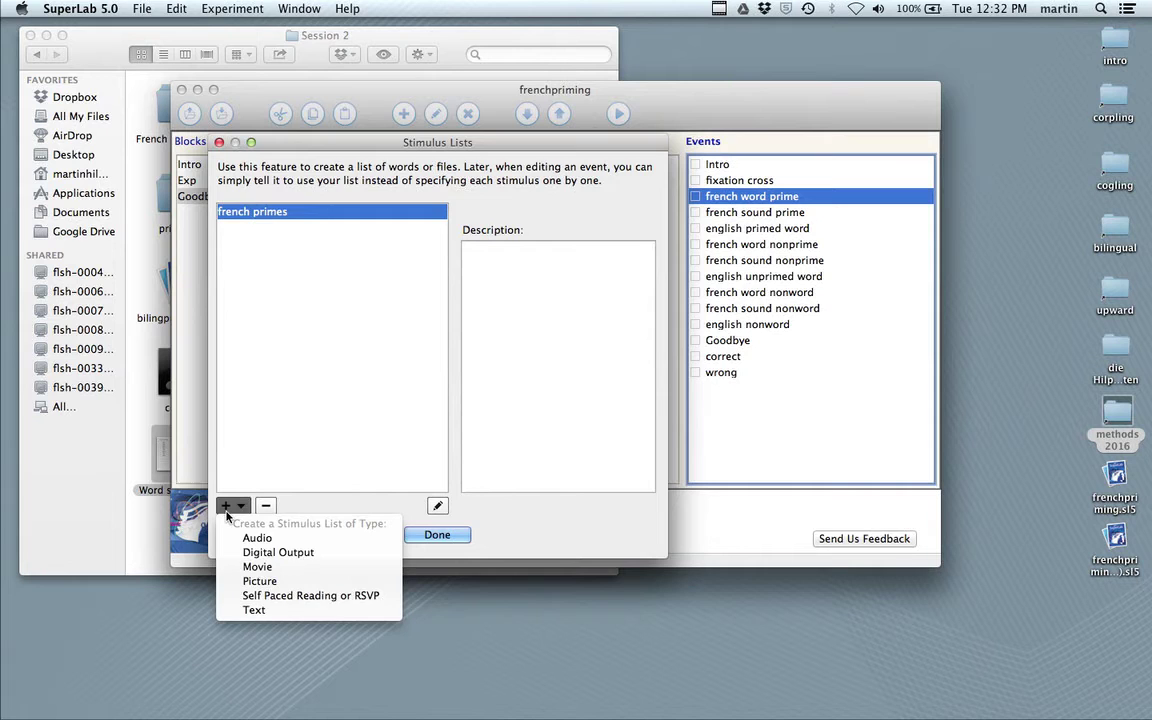
{"action": "left_click", "coordinate": [254, 610]}
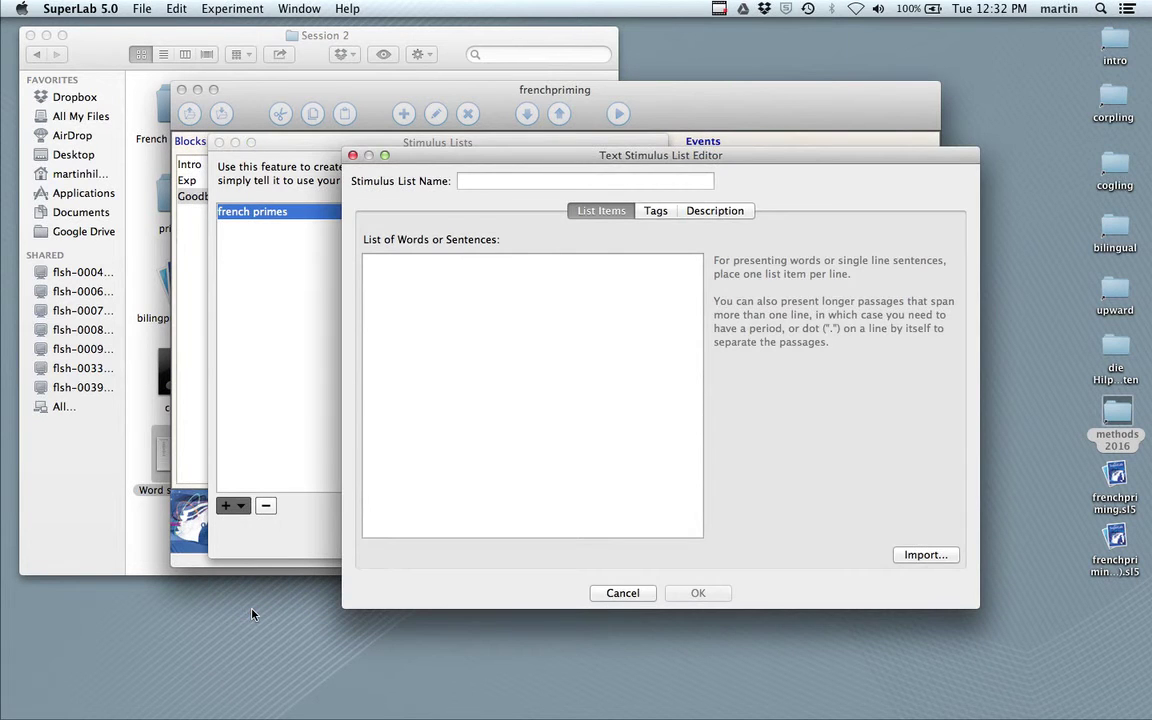
{"action": "left_click", "coordinate": [495, 181]}
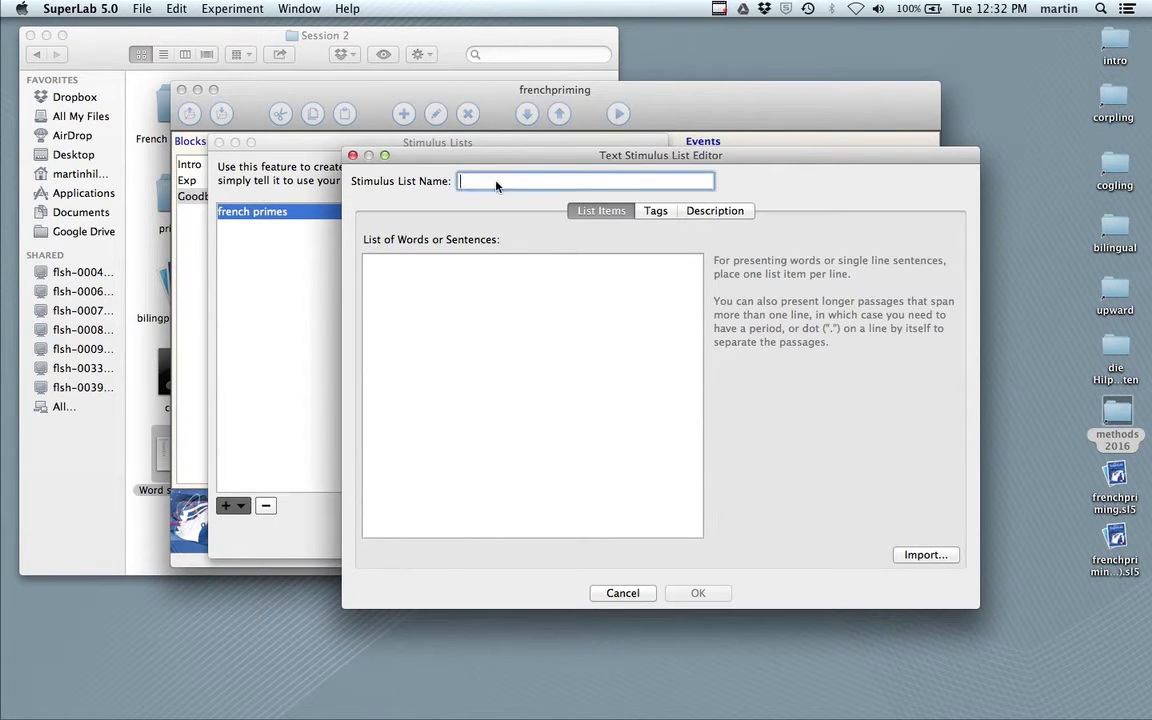
{"action": "type", "text": "enlgli"}
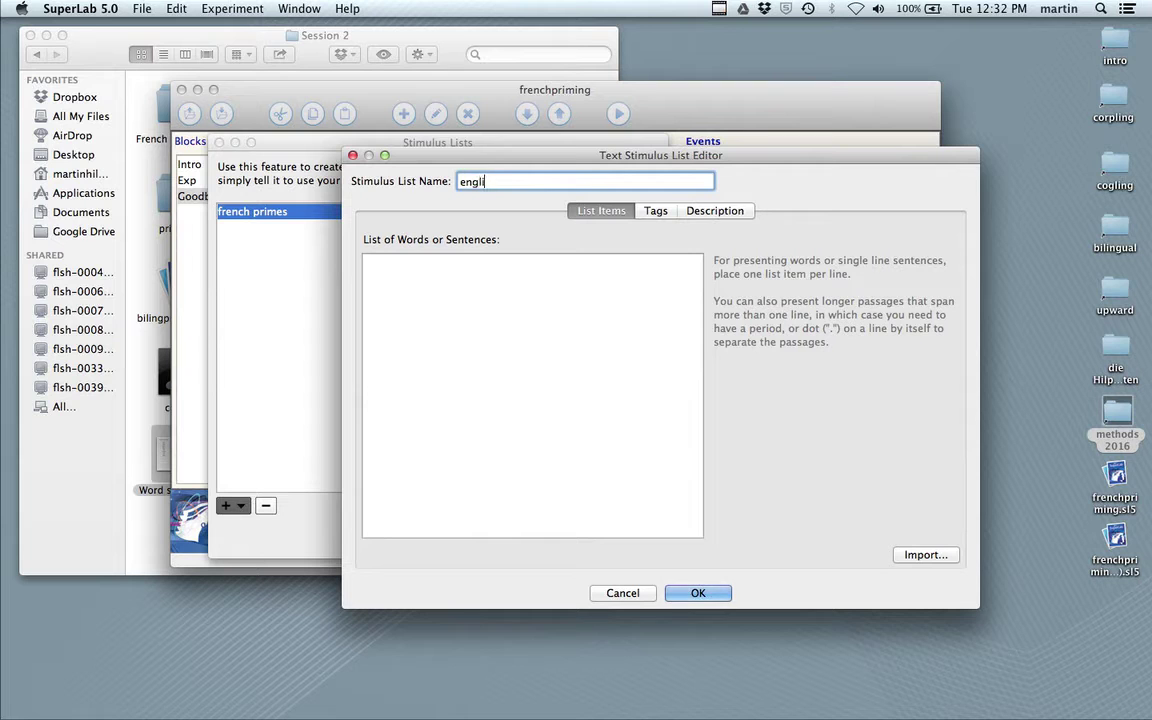
{"action": "type", "text": "sh primed words"}
{"action": "left_click", "coordinate": [384, 262]}
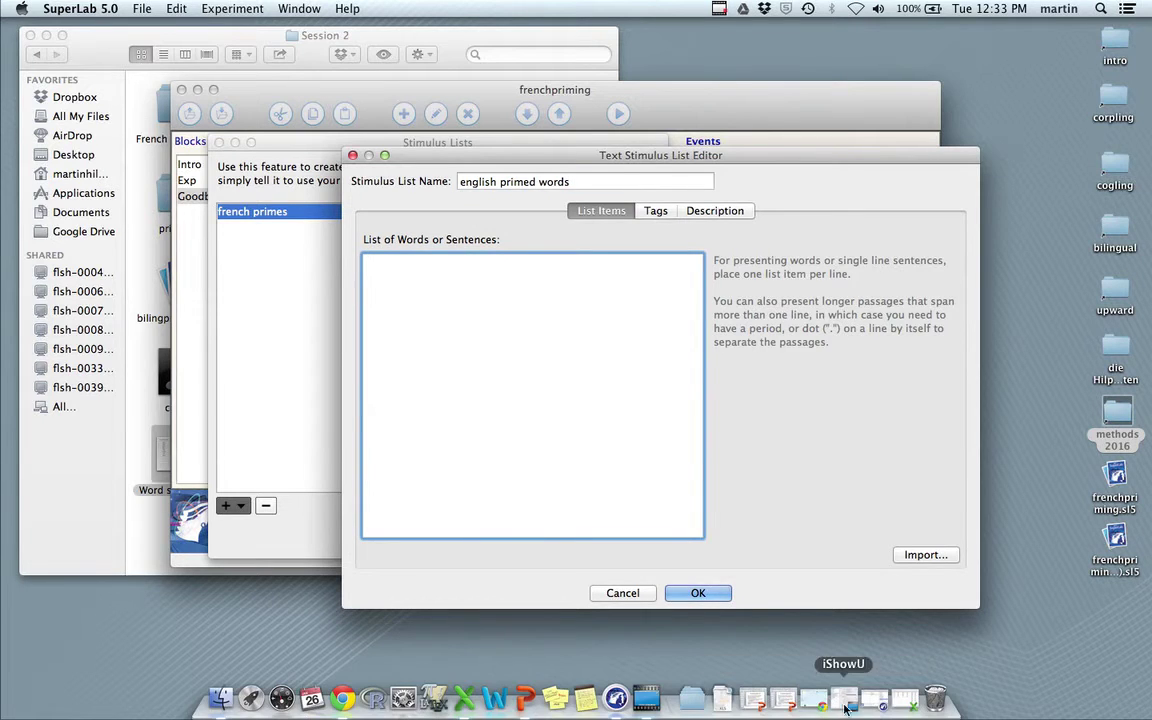
Step: Switch to the Word stimuli.xlsx workbook in Excel and copy the English primed words money to bill from B2:B9
{"action": "left_click", "coordinate": [1024, 700]}
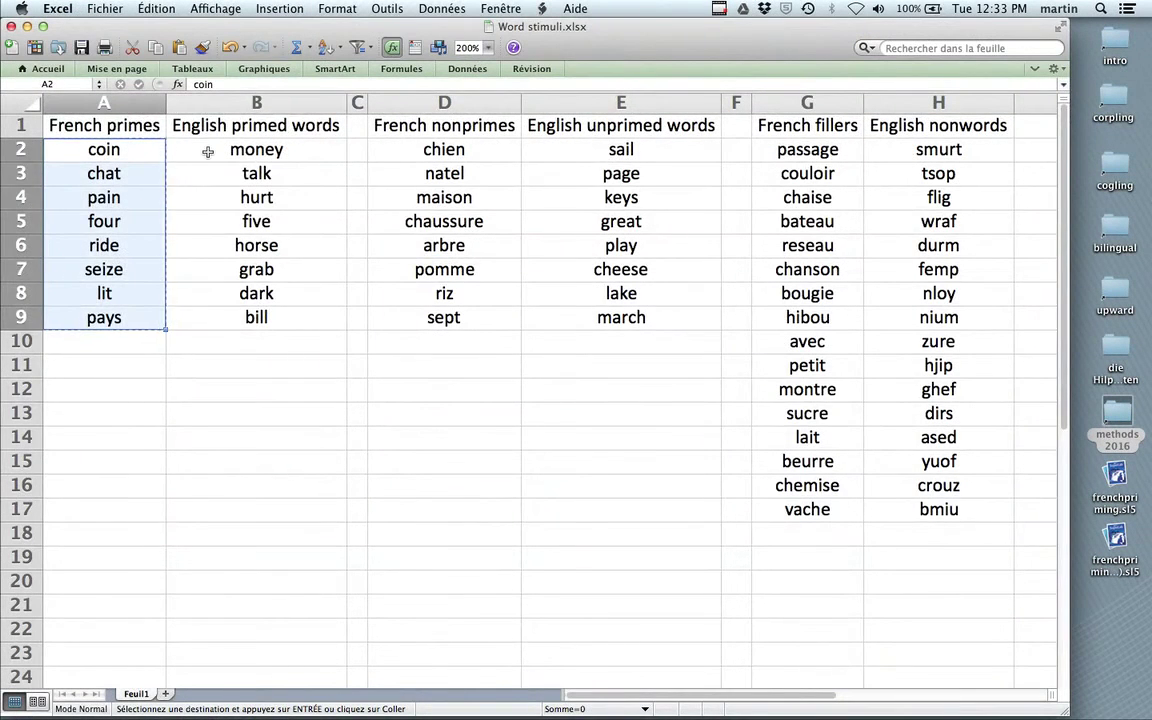
{"action": "left_click", "coordinate": [206, 149]}
{"action": "key", "text": "shift+Down"}
{"action": "key", "text": "shift+Down"}
{"action": "key", "text": "shift+Down"}
{"action": "key", "text": "shift+Down"}
{"action": "key", "text": "shift+Down"}
{"action": "key", "text": "shift+Down"}
{"action": "key", "text": "shift+Down"}
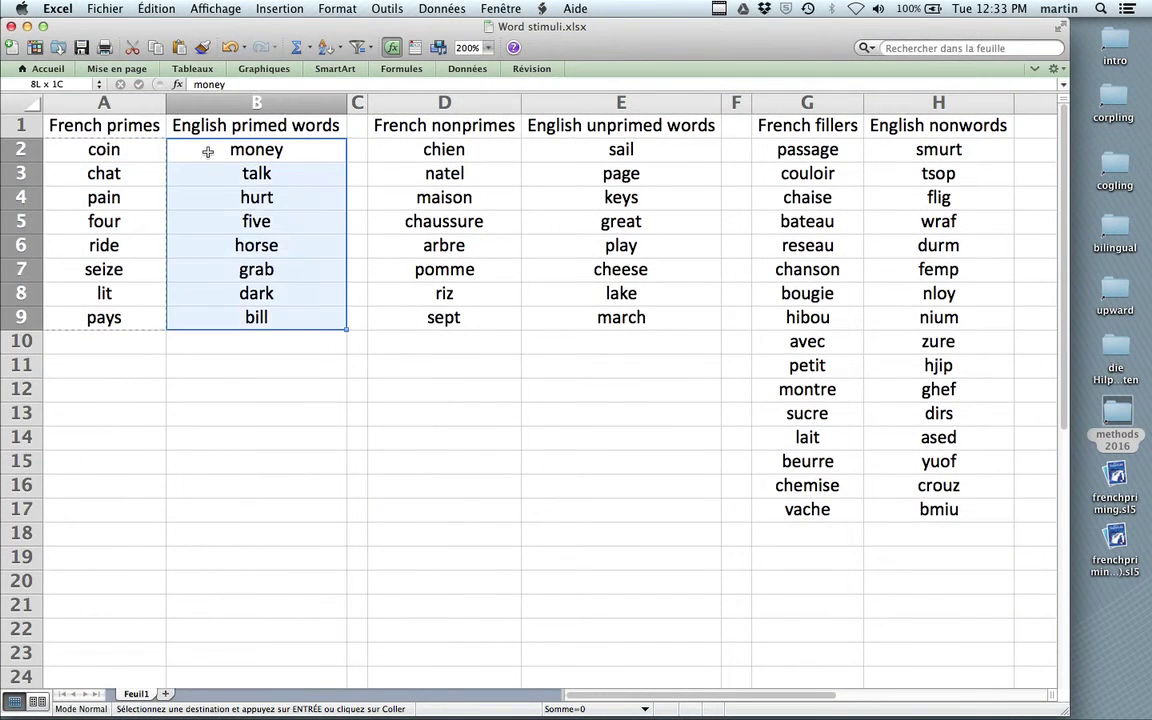
{"action": "key", "text": "super+c"}
Step: Return to SuperLab, paste the copied words into the english primed words list and save it
{"action": "key", "text": "super+Tab"}
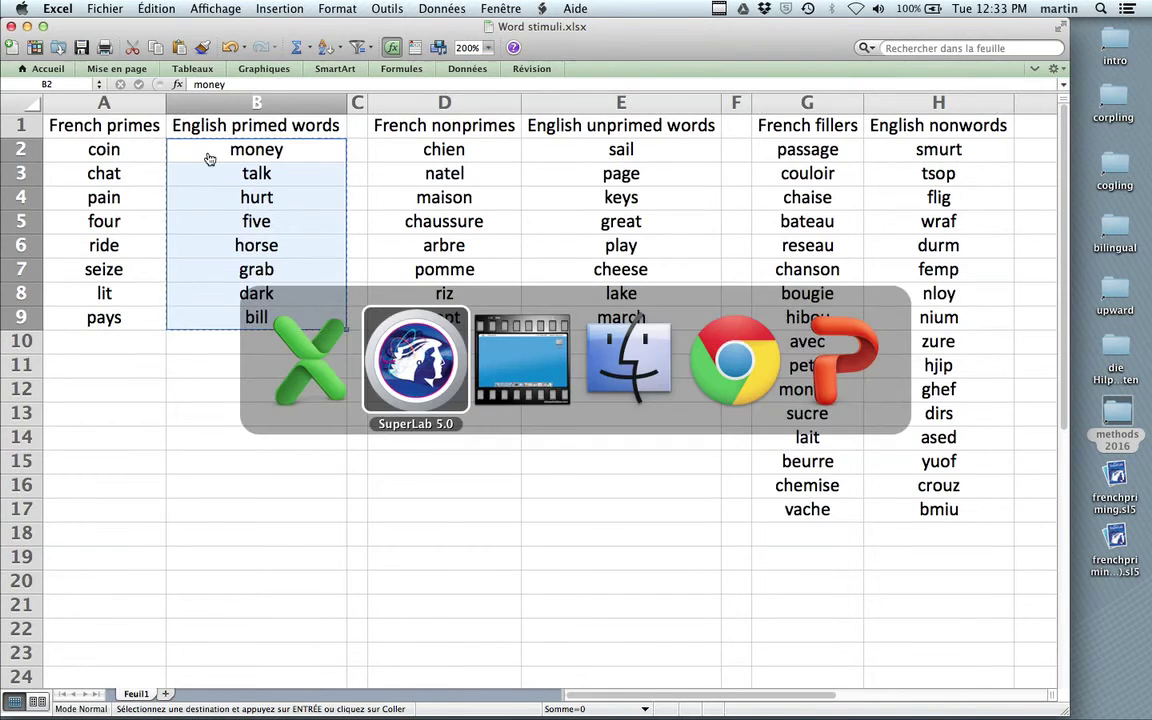
{"action": "key", "text": "super+v"}
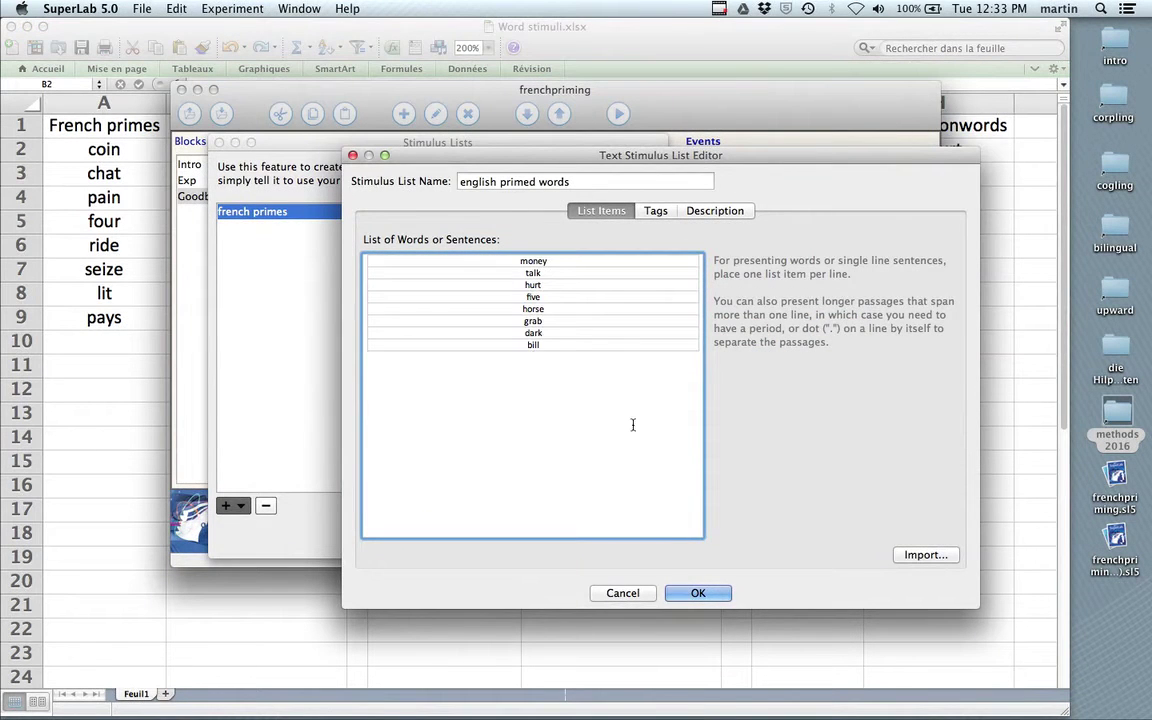
{"action": "left_click", "coordinate": [699, 593]}
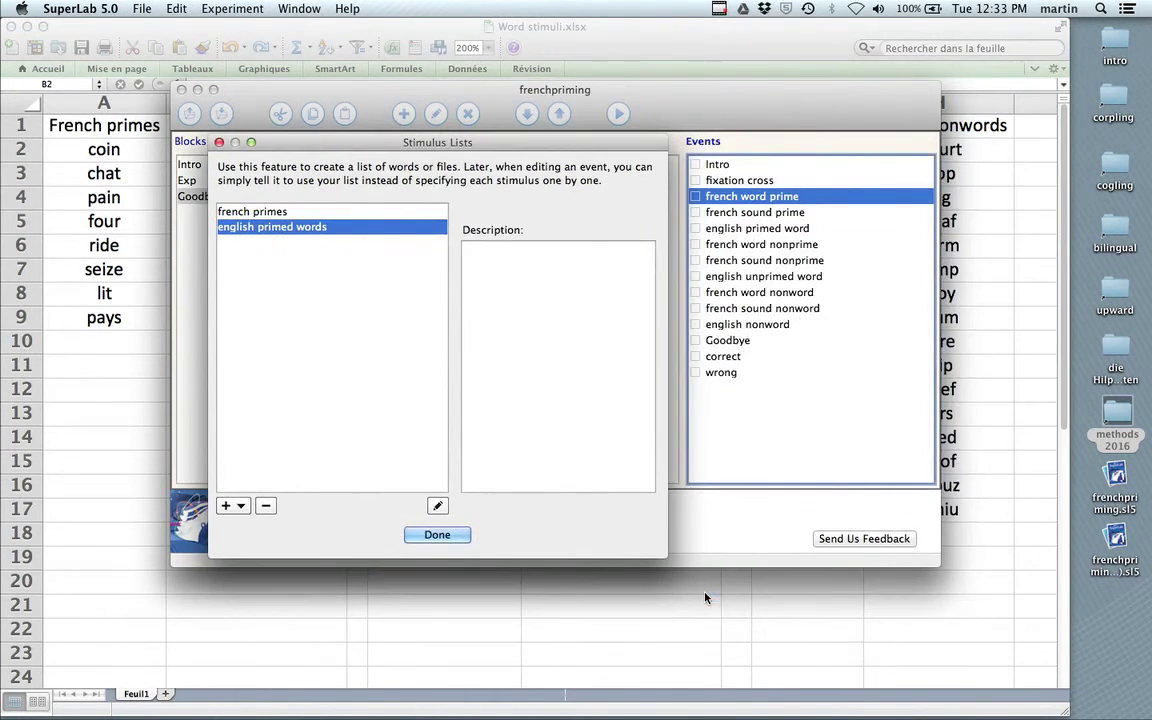
Step: Start a third text stimulus list and name it "french nonprimes"
{"action": "left_click", "coordinate": [238, 507]}
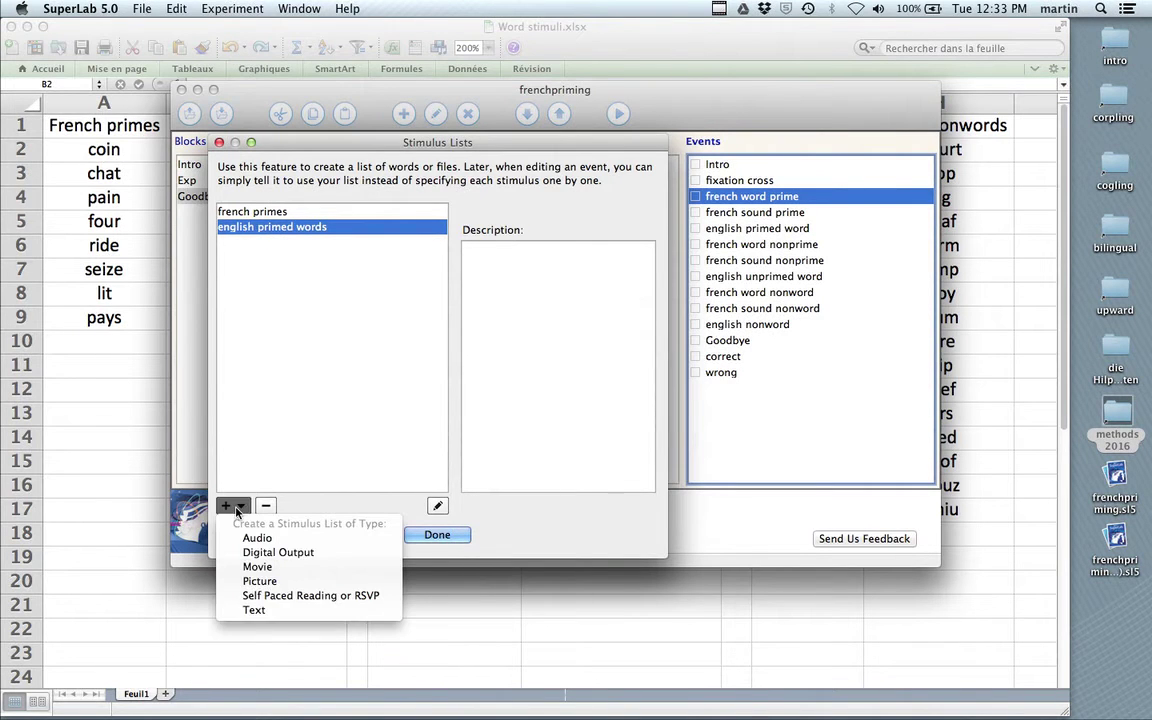
{"action": "left_click", "coordinate": [254, 611]}
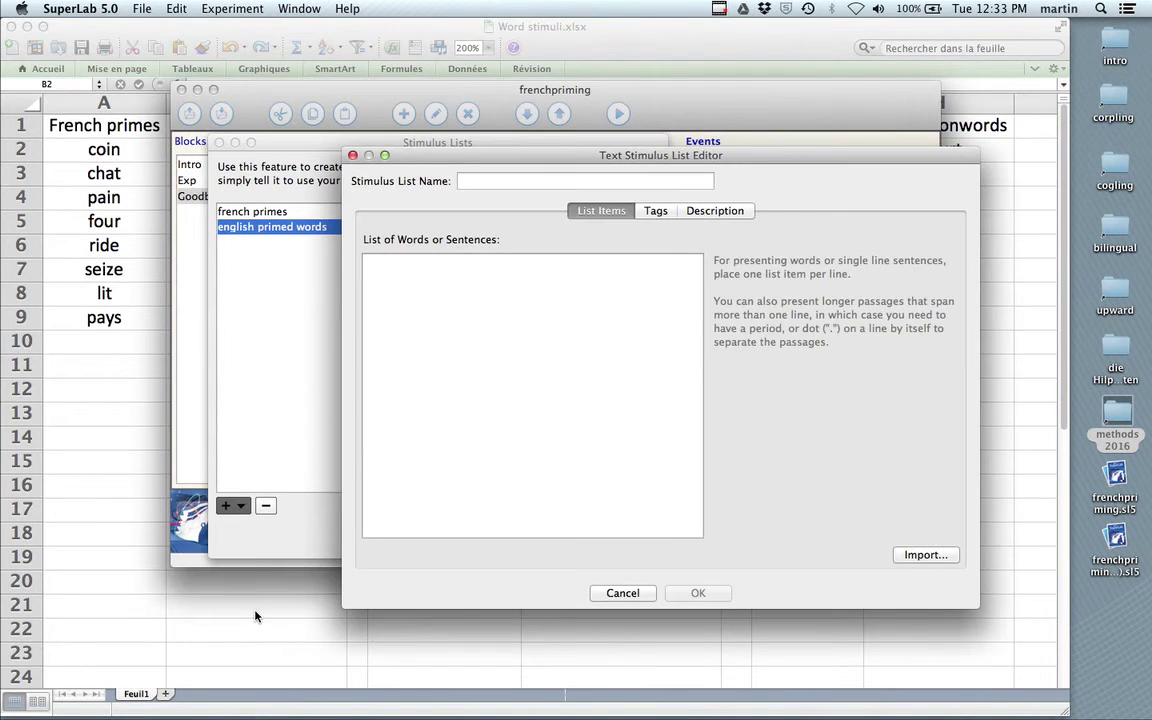
{"action": "left_click", "coordinate": [467, 180]}
{"action": "type", "text": "f"}
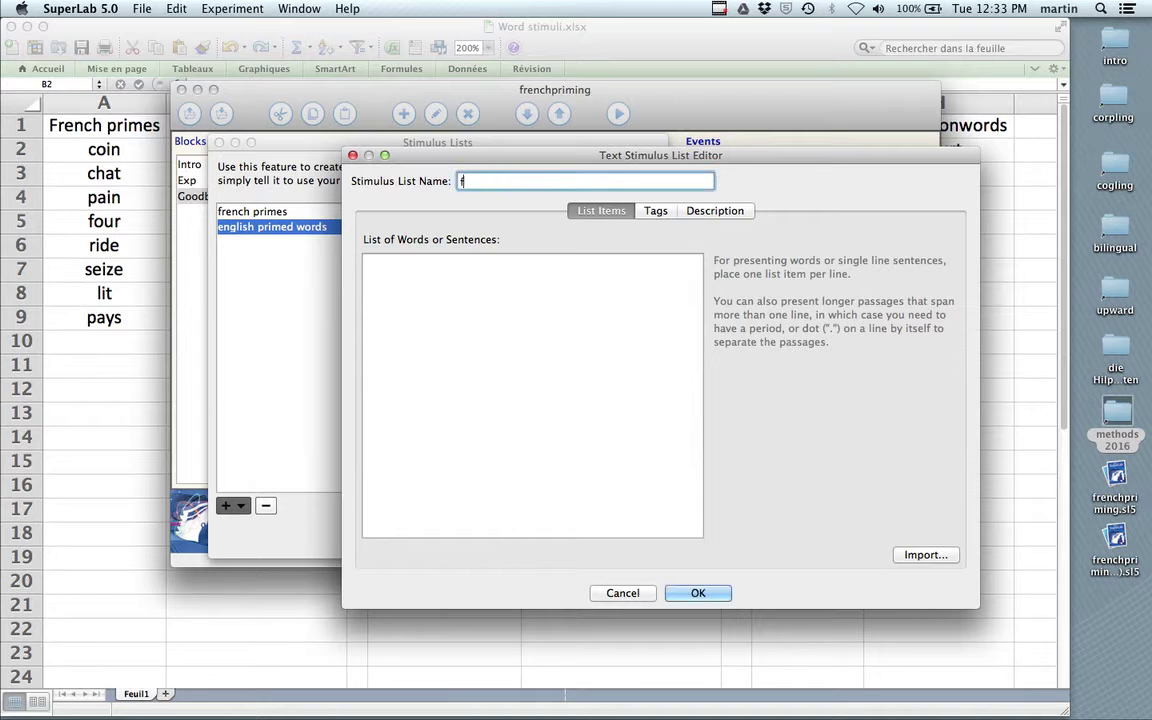
{"action": "type", "text": "rench nonprimes"}
Step: Switch to the Excel workbook and copy the French nonprimes chien to sept from D2:D9
{"action": "left_click", "coordinate": [119, 290]}
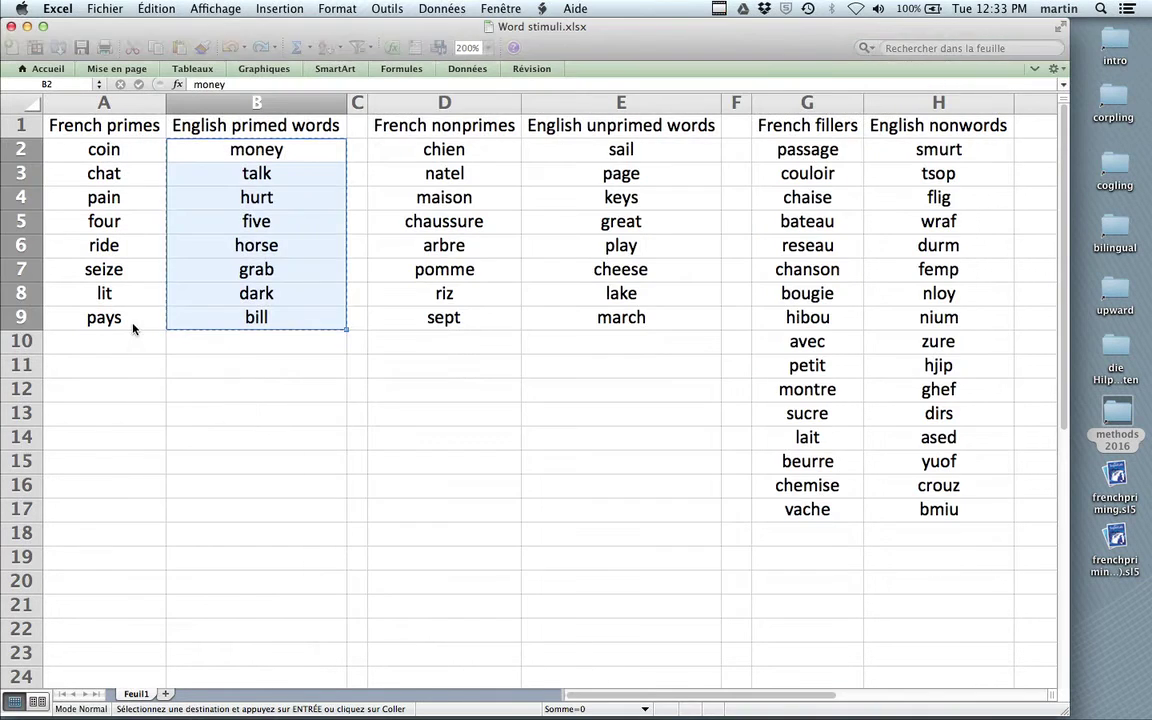
{"action": "left_click", "coordinate": [457, 149]}
{"action": "key", "text": "shift+Down"}
{"action": "key", "text": "shift+Down"}
{"action": "key", "text": "shift+Down"}
{"action": "key", "text": "shift+Down"}
{"action": "key", "text": "shift+Down"}
{"action": "key", "text": "shift+Down"}
{"action": "key", "text": "shift+Down"}
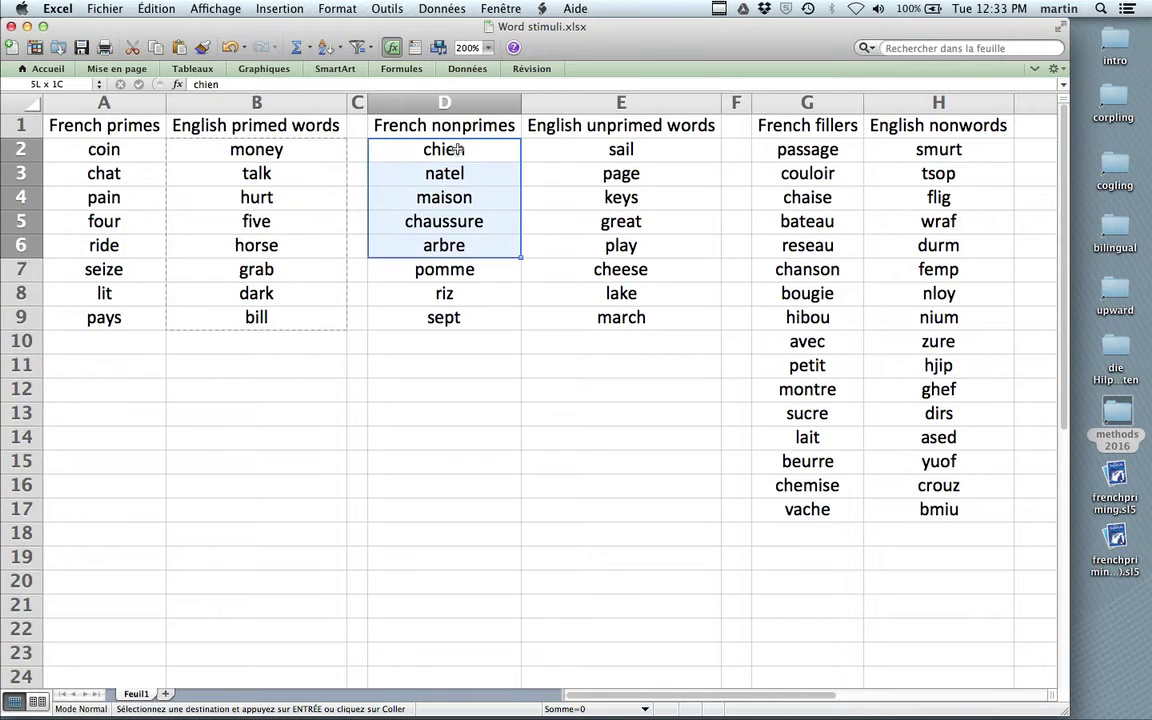
{"action": "key", "text": "super+c"}
Step: Return to SuperLab, paste the copied words into the french nonprimes list and save it
{"action": "key", "text": "super+Tab"}
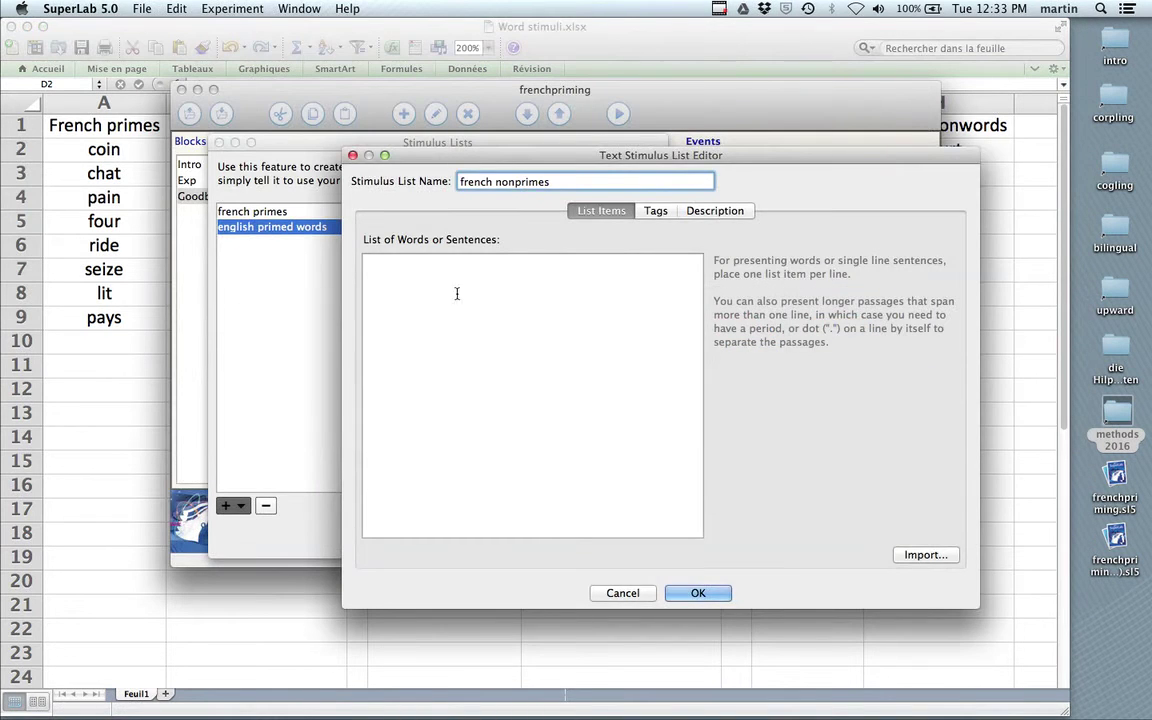
{"action": "left_click", "coordinate": [452, 286]}
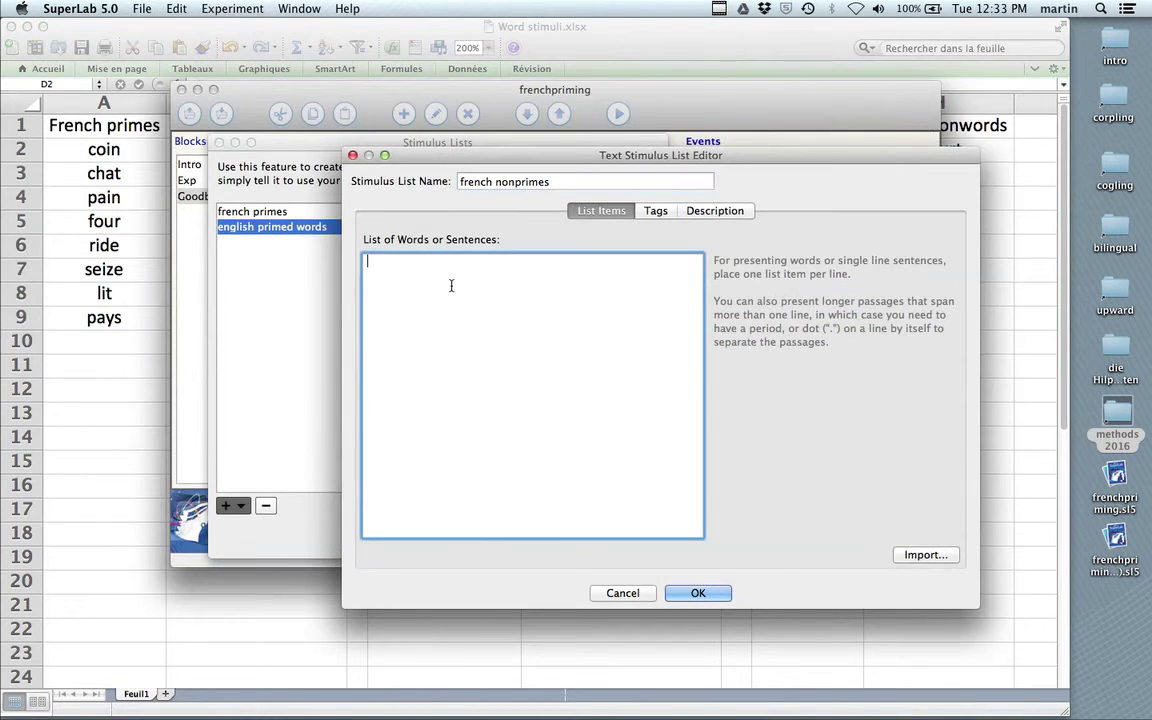
{"action": "key", "text": "super+v"}
{"action": "left_click", "coordinate": [705, 595]}
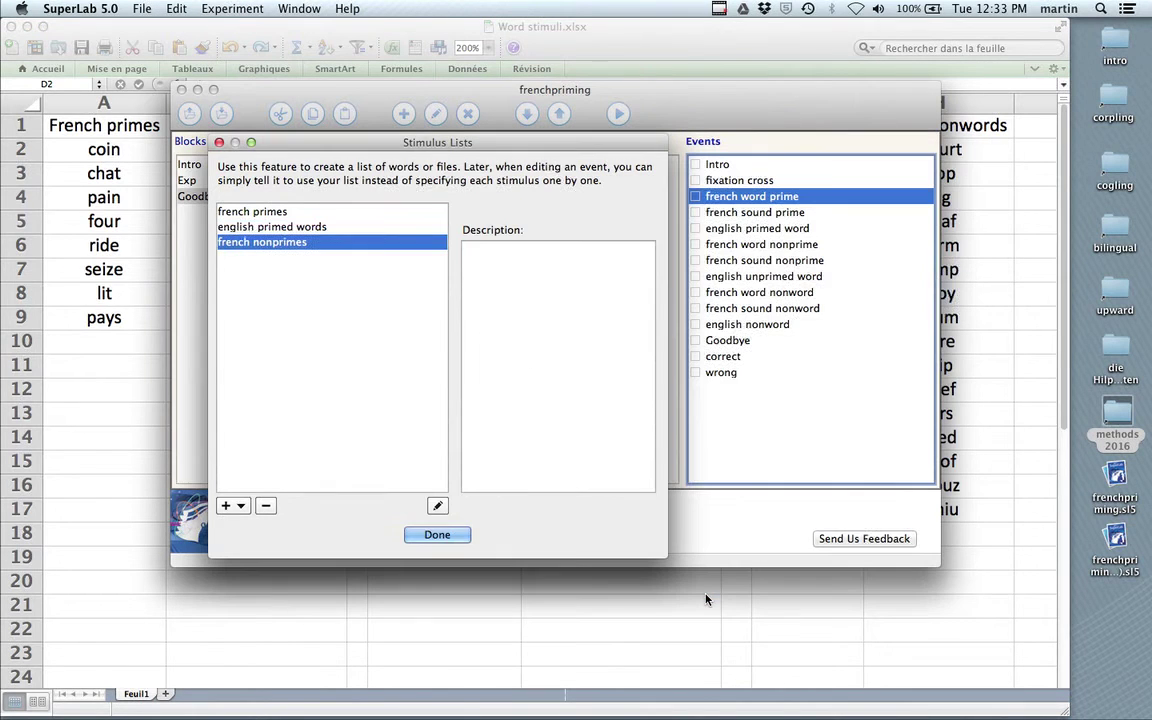
Step: Start a fourth text stimulus list and name it "english unprimed"
{"action": "left_click", "coordinate": [236, 506]}
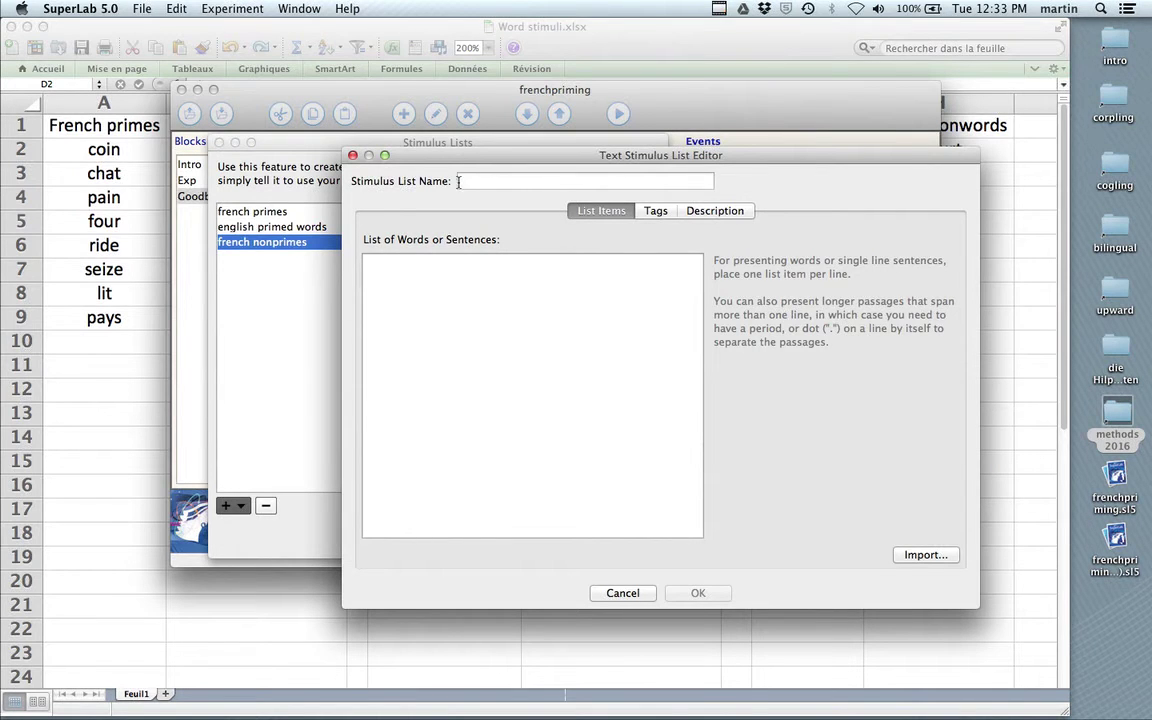
{"action": "left_click", "coordinate": [471, 181]}
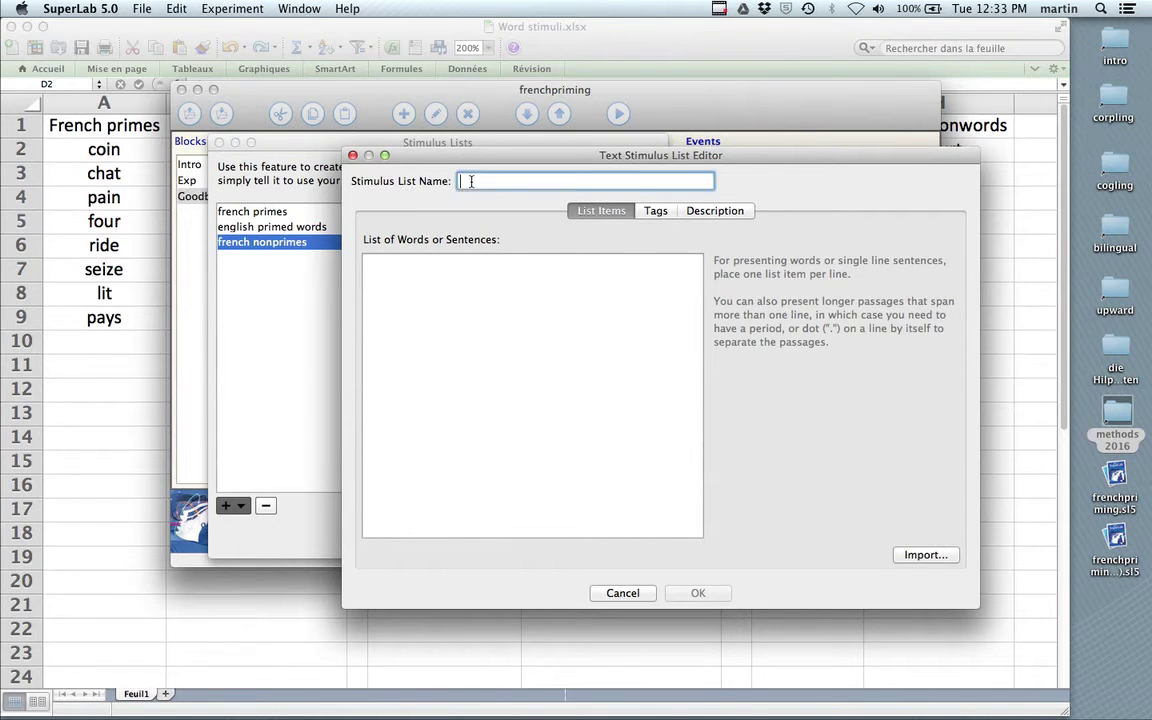
{"action": "type", "text": "english unp"}
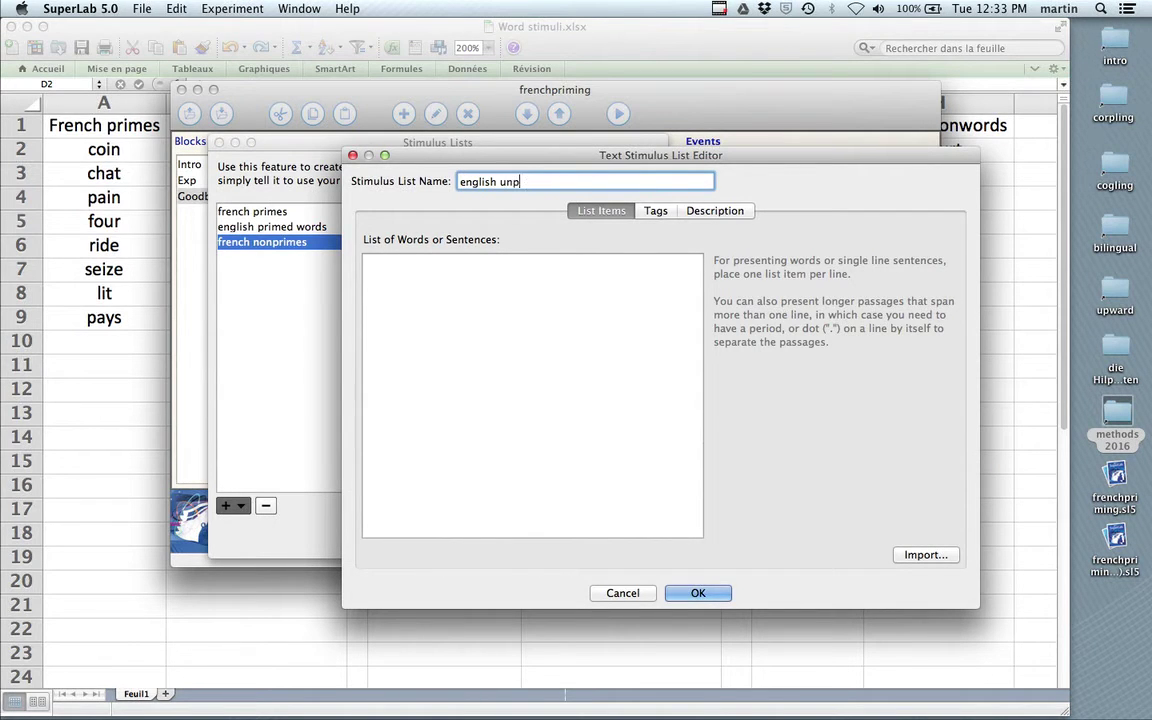
{"action": "type", "text": "rimed"}
Step: Switch to the Excel workbook and copy the English unprimed words sail to march from E2:E9
{"action": "left_click", "coordinate": [129, 321]}
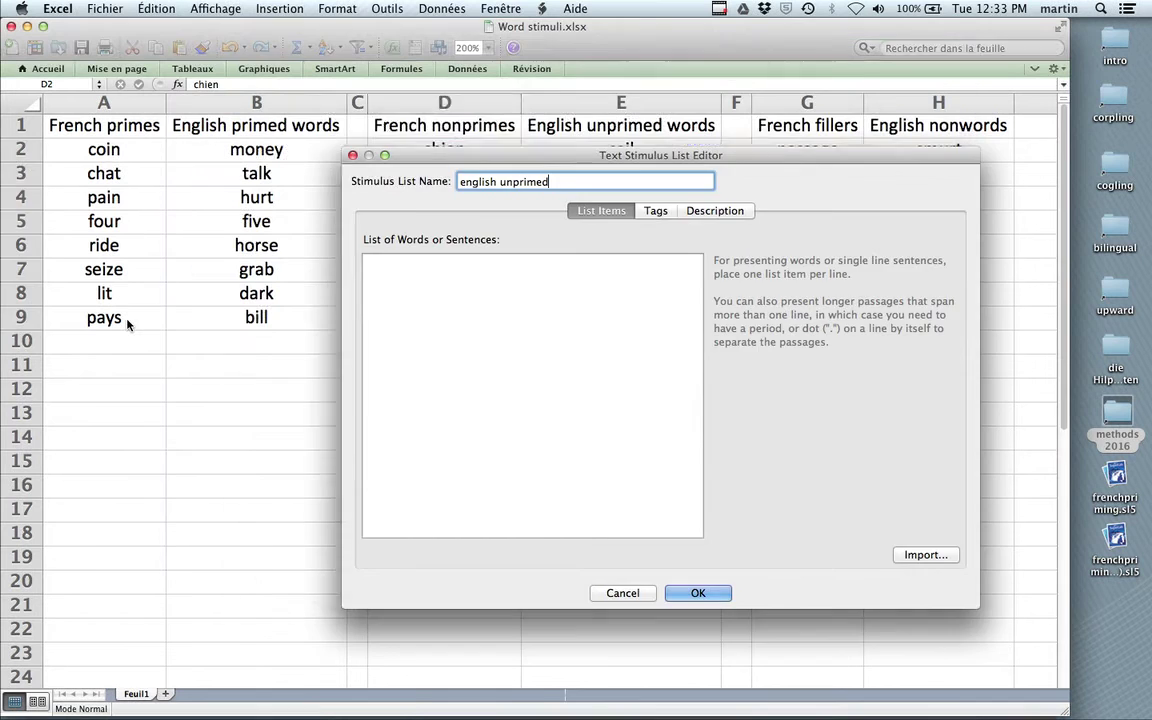
{"action": "left_click_drag", "start_coordinate": [620, 150], "coordinate": [620, 293]}
{"action": "key", "text": "shift+Down"}
{"action": "key", "text": "super+c"}
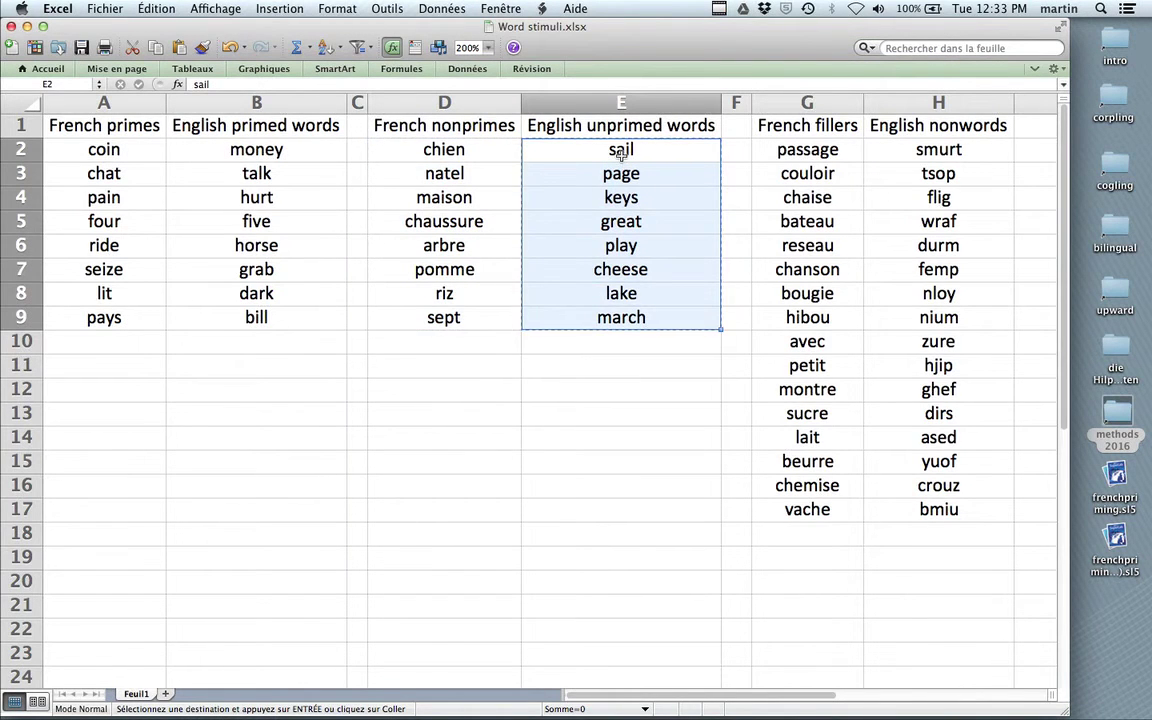
Step: Return to SuperLab, paste the copied words into the english unprimed list and save it
{"action": "key", "text": "super+Tab"}
{"action": "left_click", "coordinate": [414, 265]}
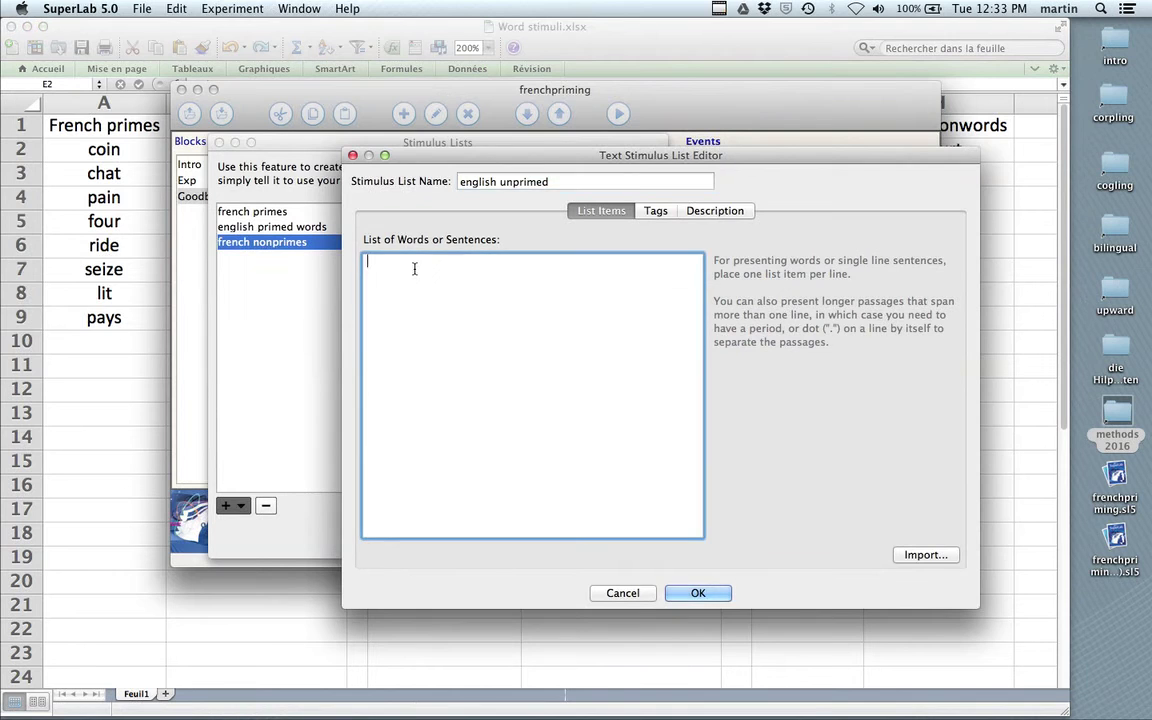
{"action": "key", "text": "super+v"}
{"action": "left_click", "coordinate": [689, 596]}
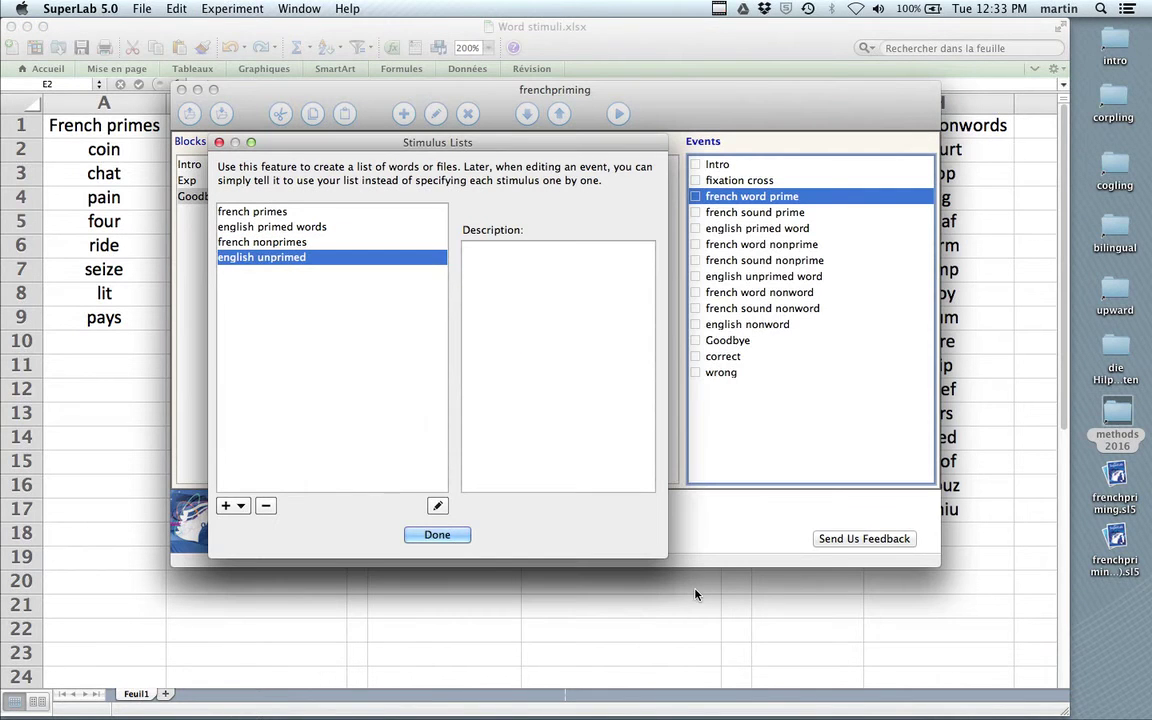
Step: Start a fifth text stimulus list and name it "french filler"
{"action": "left_click", "coordinate": [229, 508]}
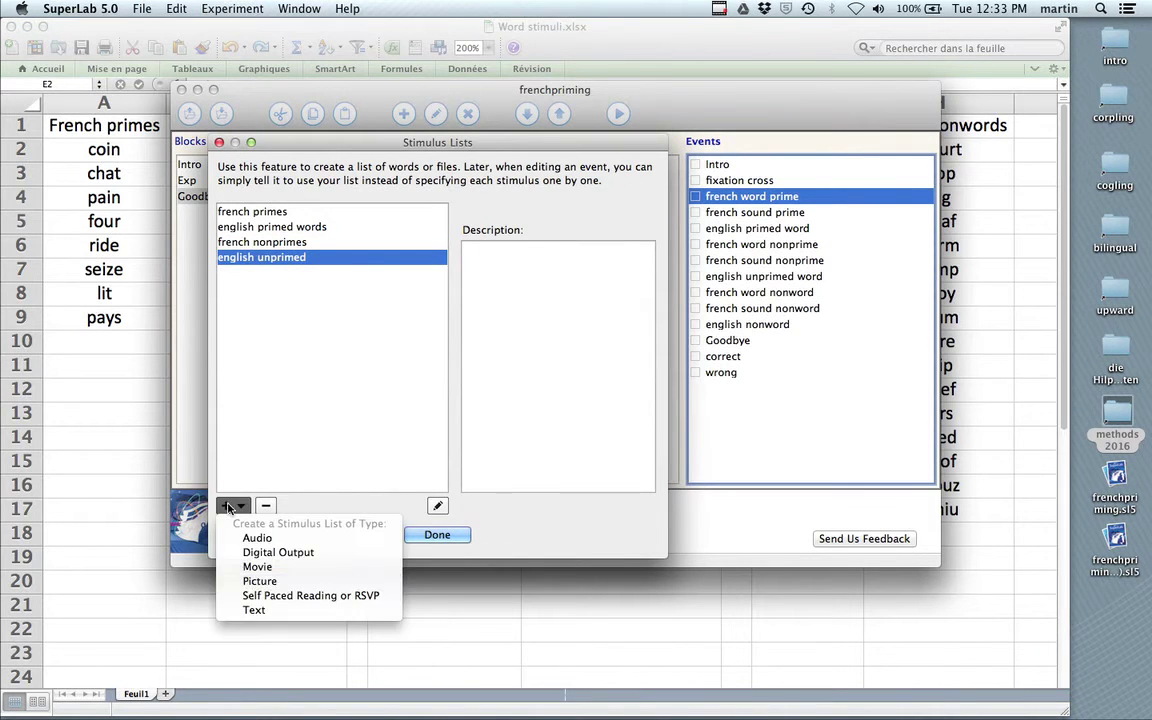
{"action": "left_click", "coordinate": [252, 610]}
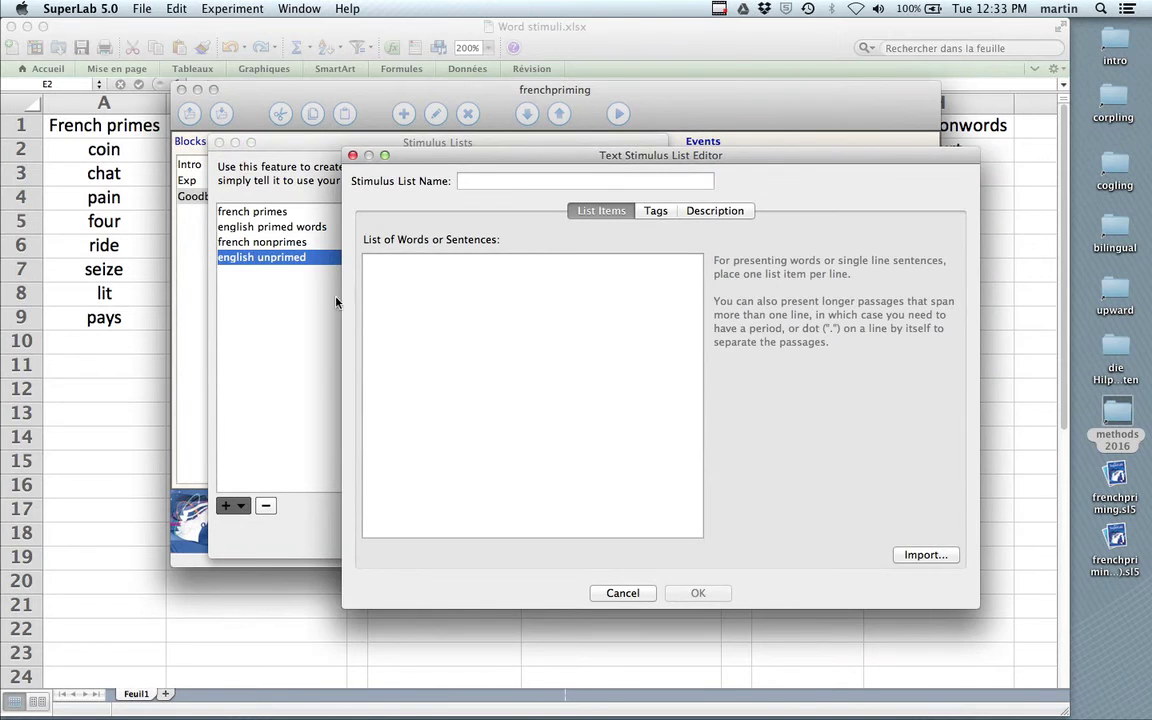
{"action": "left_click", "coordinate": [475, 183]}
{"action": "type", "text": "french"}
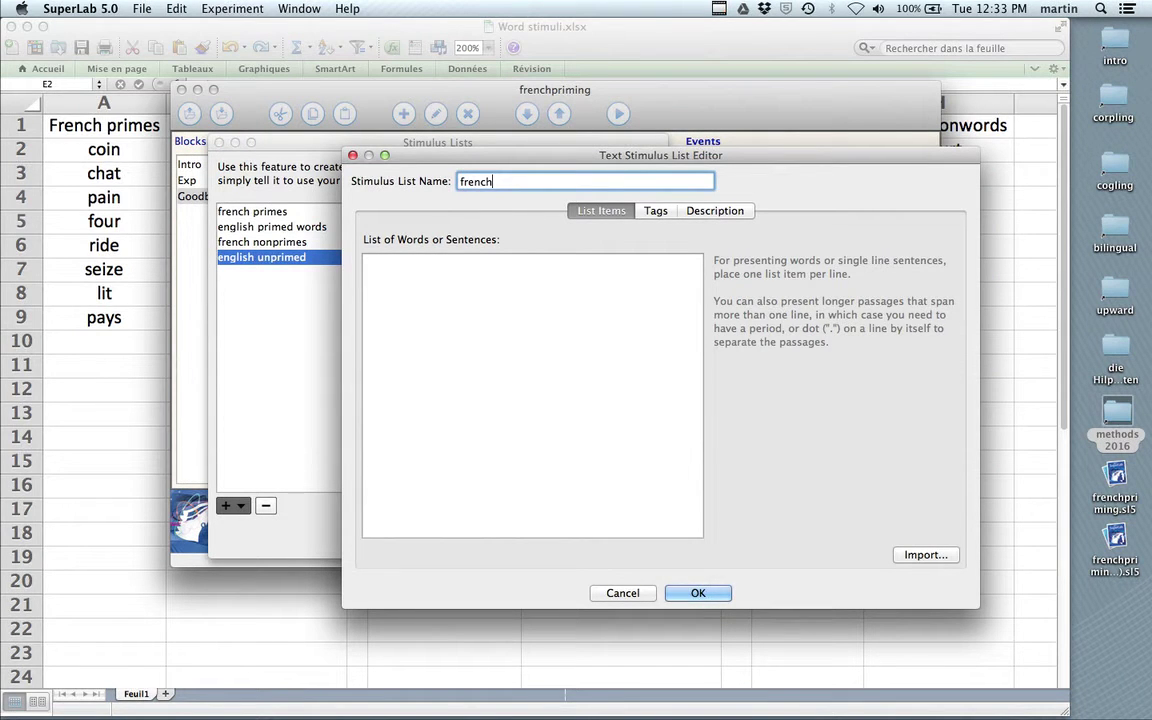
{"action": "type", "text": " nonwor"}
{"action": "key", "text": "BackSpace"}
{"action": "key", "text": "BackSpace"}
{"action": "key", "text": "BackSpace"}
{"action": "key", "text": "BackSpace"}
{"action": "key", "text": "BackSpace"}
{"action": "key", "text": "BackSpace"}
{"action": "type", "text": "fillers"}
Step: Switch to the Excel workbook and copy the French fillers passage to vache from G2:G17
{"action": "left_click", "coordinate": [86, 346]}
{"action": "left_click", "coordinate": [800, 150]}
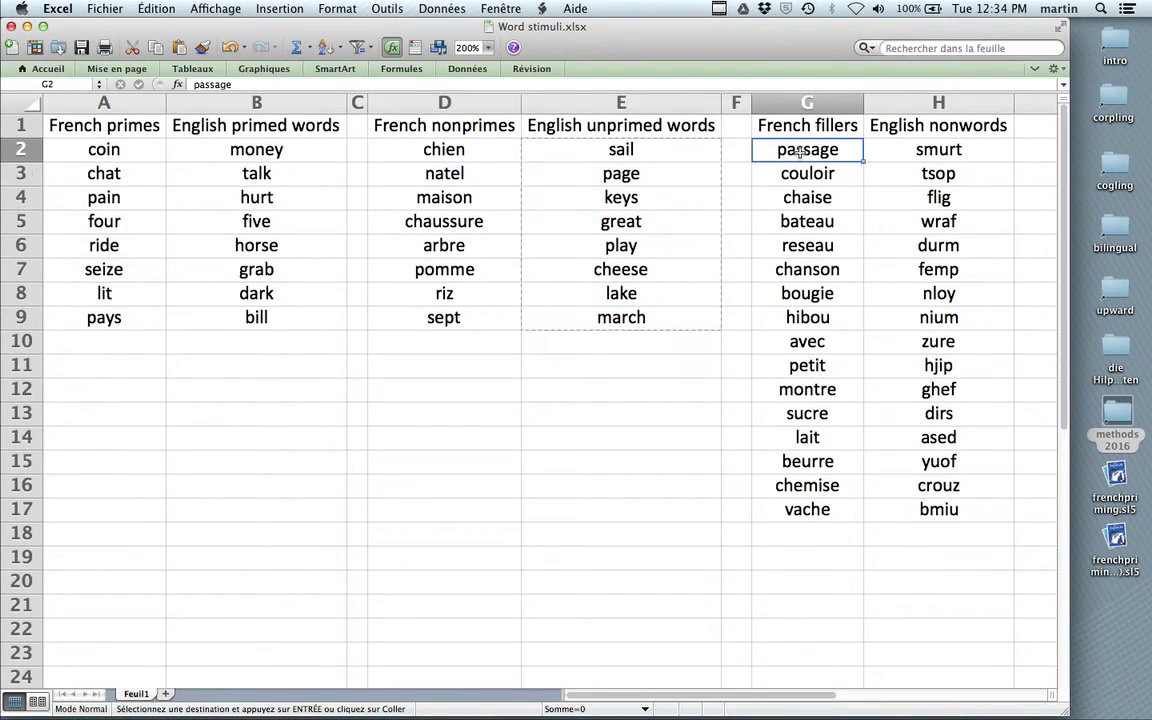
{"action": "key", "text": "shift+Down"}
{"action": "key", "text": "shift+Down"}
{"action": "key", "text": "shift+Down"}
{"action": "key", "text": "shift+Down"}
{"action": "key", "text": "shift+Down"}
{"action": "key", "text": "shift+Down"}
{"action": "key", "text": "shift+Down"}
{"action": "key", "text": "shift+Down"}
{"action": "key", "text": "shift+Down"}
{"action": "key", "text": "shift+Down"}
{"action": "key", "text": "shift+Down"}
{"action": "key", "text": "shift+Down"}
{"action": "key", "text": "shift+Down"}
{"action": "key", "text": "shift+Down"}
{"action": "key", "text": "shift+Down"}
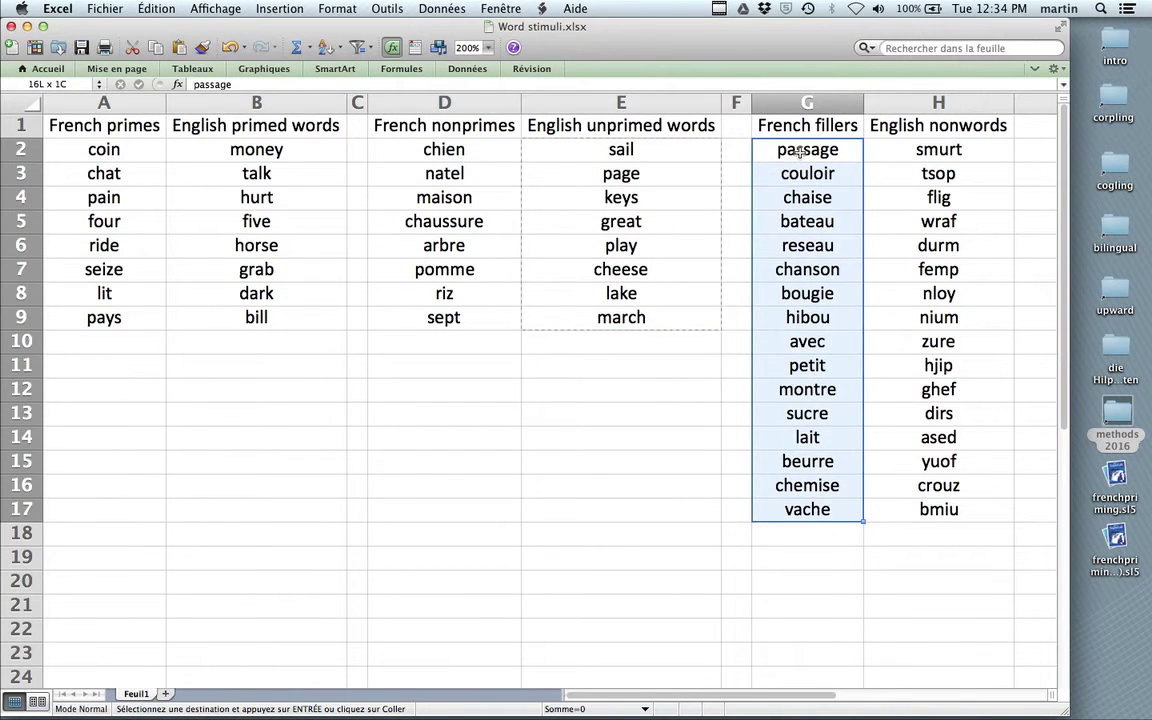
{"action": "key", "text": "super+c"}
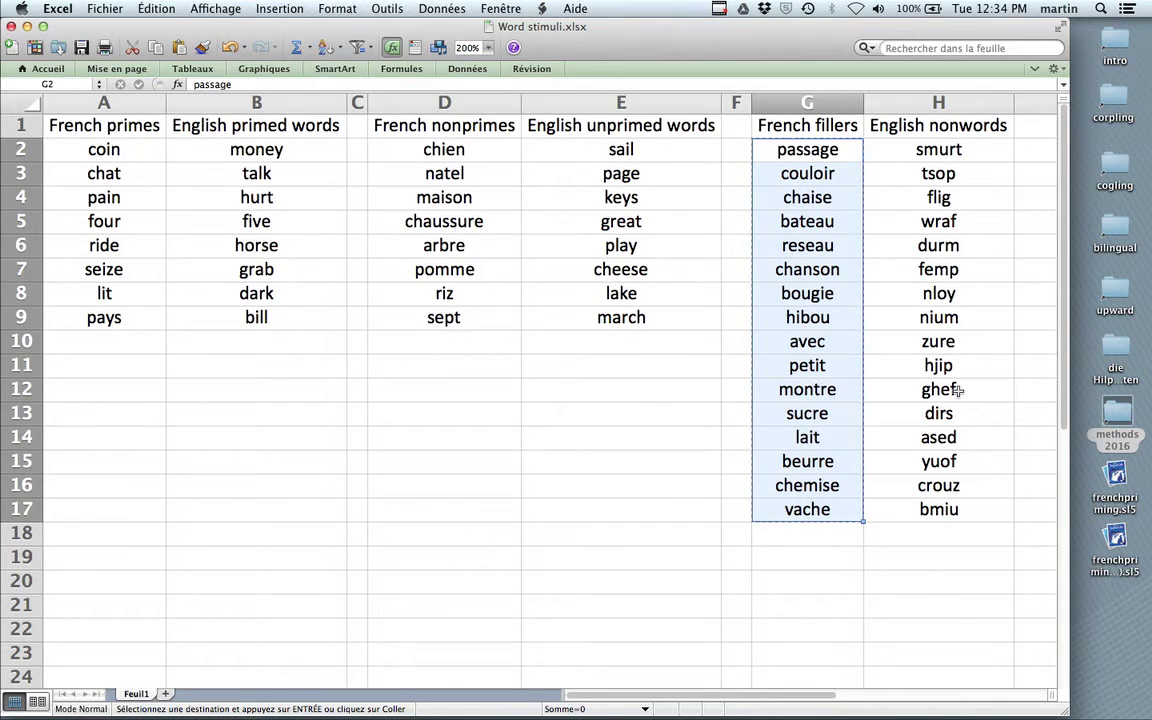
Step: Return to SuperLab, paste the copied words into the french filler list and save it
{"action": "key", "text": "super+Tab"}
{"action": "key", "text": "super+Tab"}
{"action": "key", "text": "super+Tab"}
{"action": "key", "text": "super+Tab"}
{"action": "key", "text": "super+Tab"}
{"action": "key", "text": "super+Tab"}
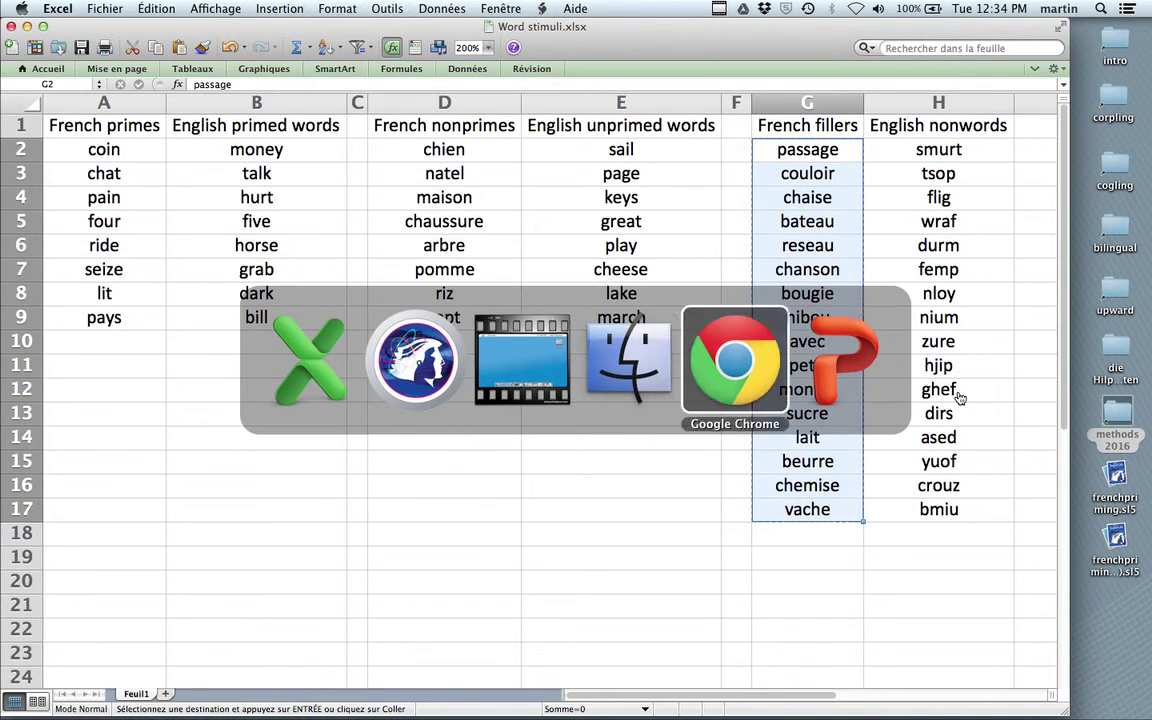
{"action": "key", "text": "super+Tab"}
{"action": "left_click", "coordinate": [404, 288]}
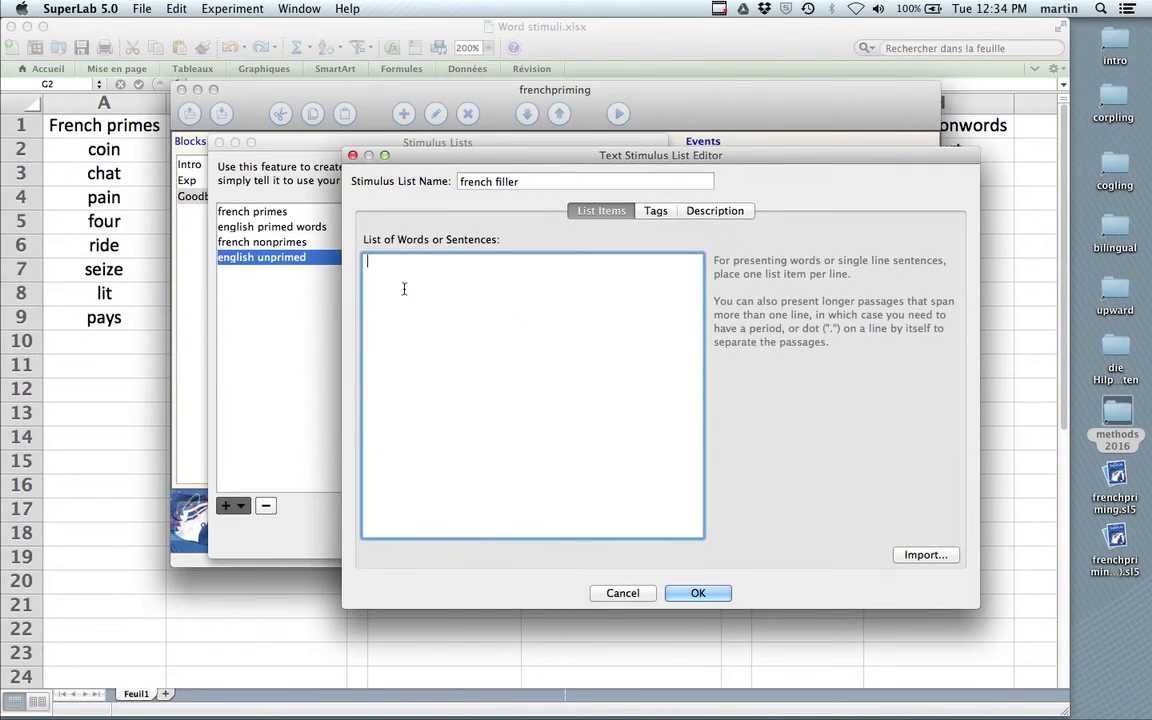
{"action": "type", "text": "passage couloir chaise bateau reseau chanson bougie hibou avec petit montre sucre lait beurre chemise vache"}
{"action": "left_click", "coordinate": [697, 592]}
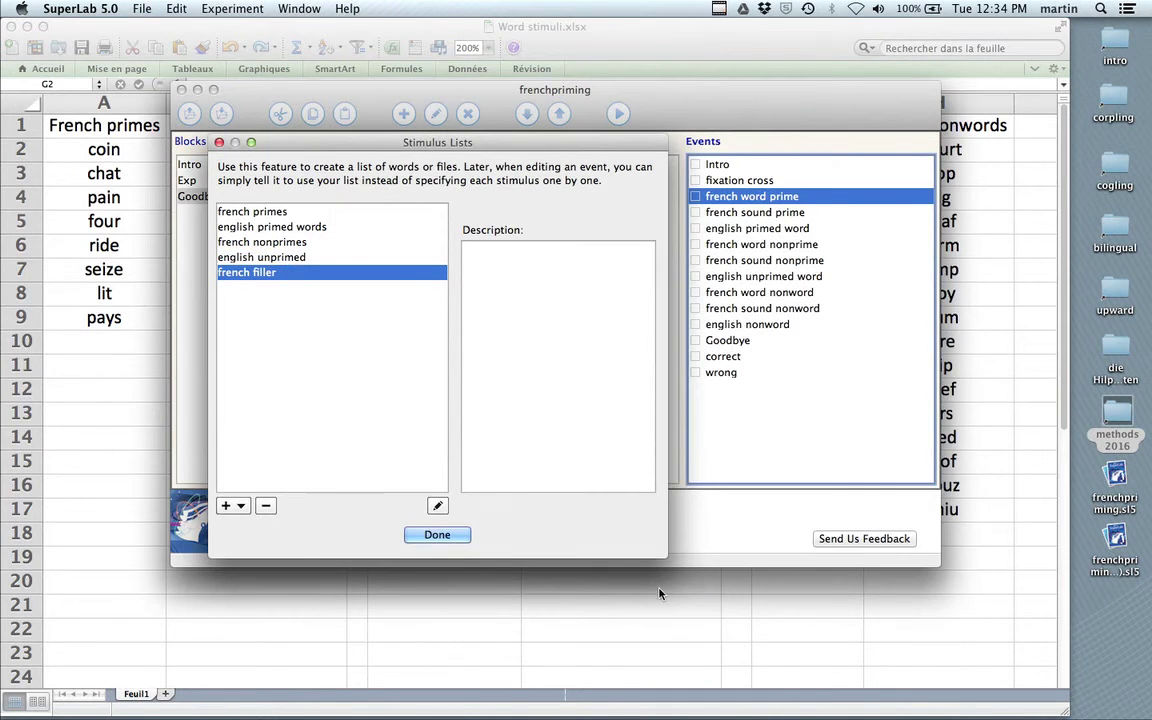
Step: Start a sixth text stimulus list and name it "english nonwords"
{"action": "left_click", "coordinate": [240, 506]}
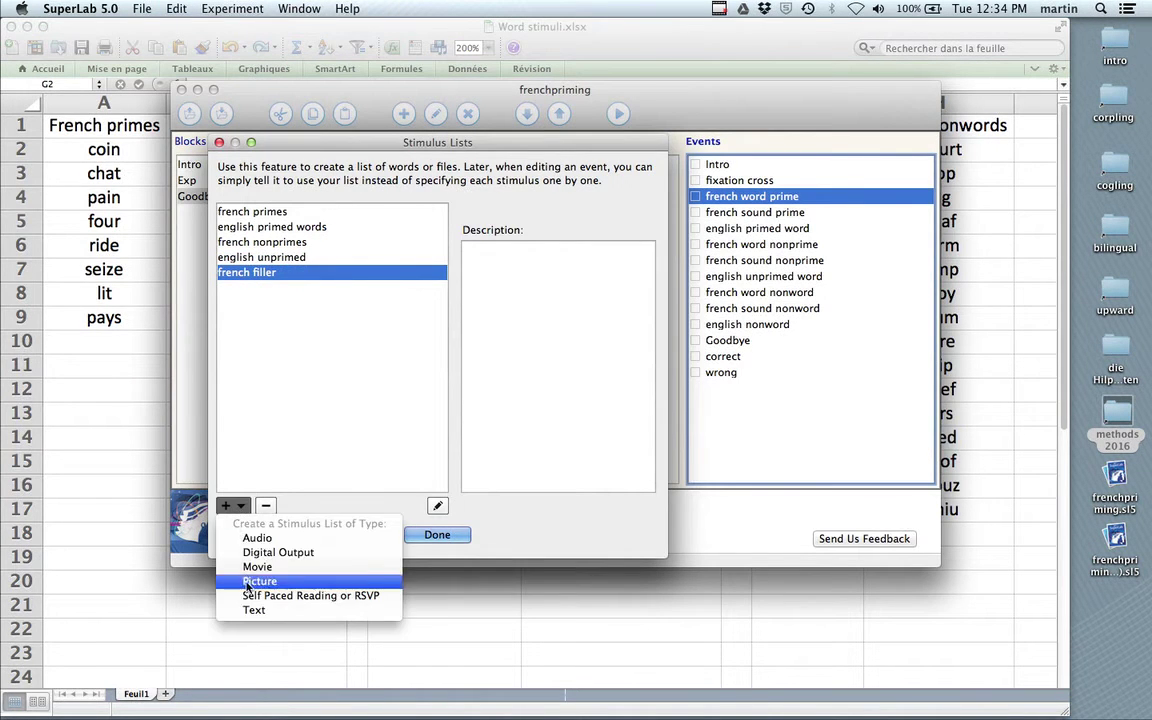
{"action": "left_click", "coordinate": [254, 609]}
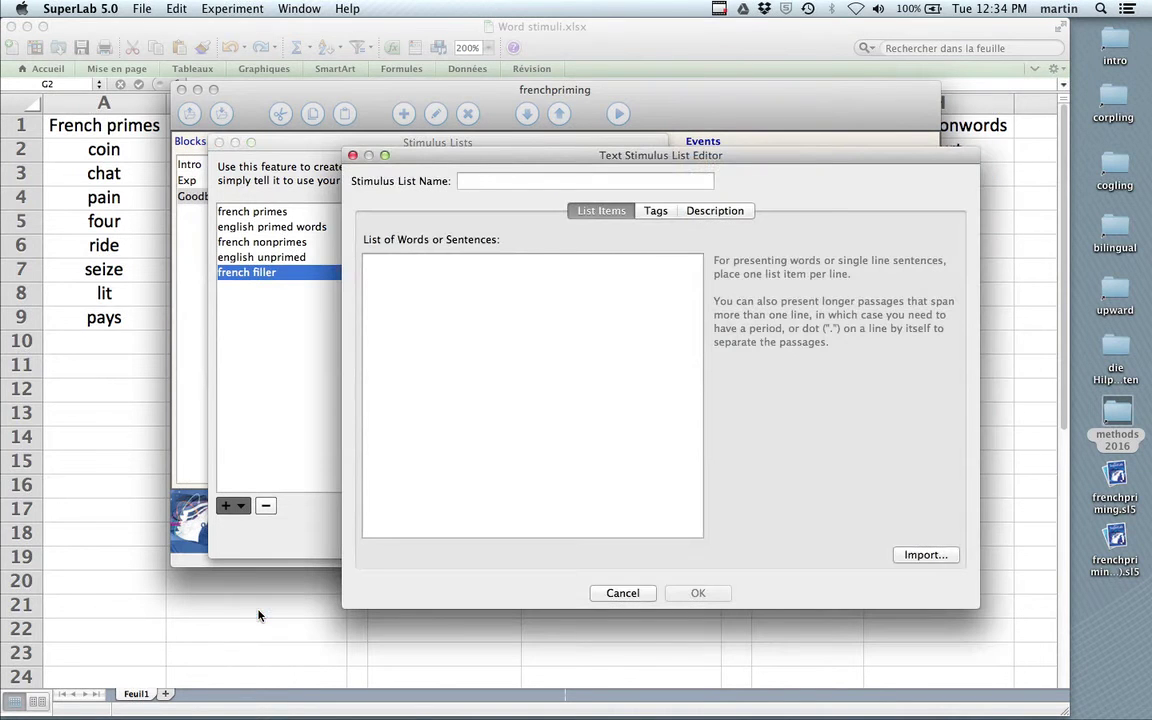
{"action": "left_click", "coordinate": [482, 181]}
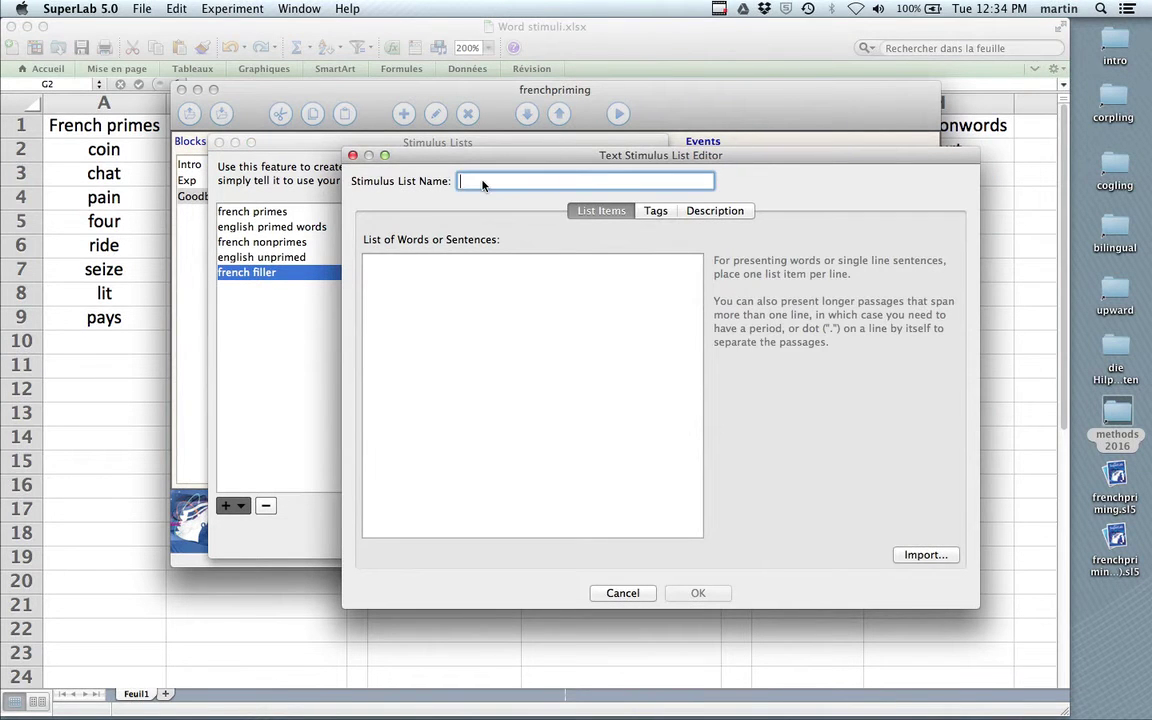
{"action": "type", "text": "english nonwords"}
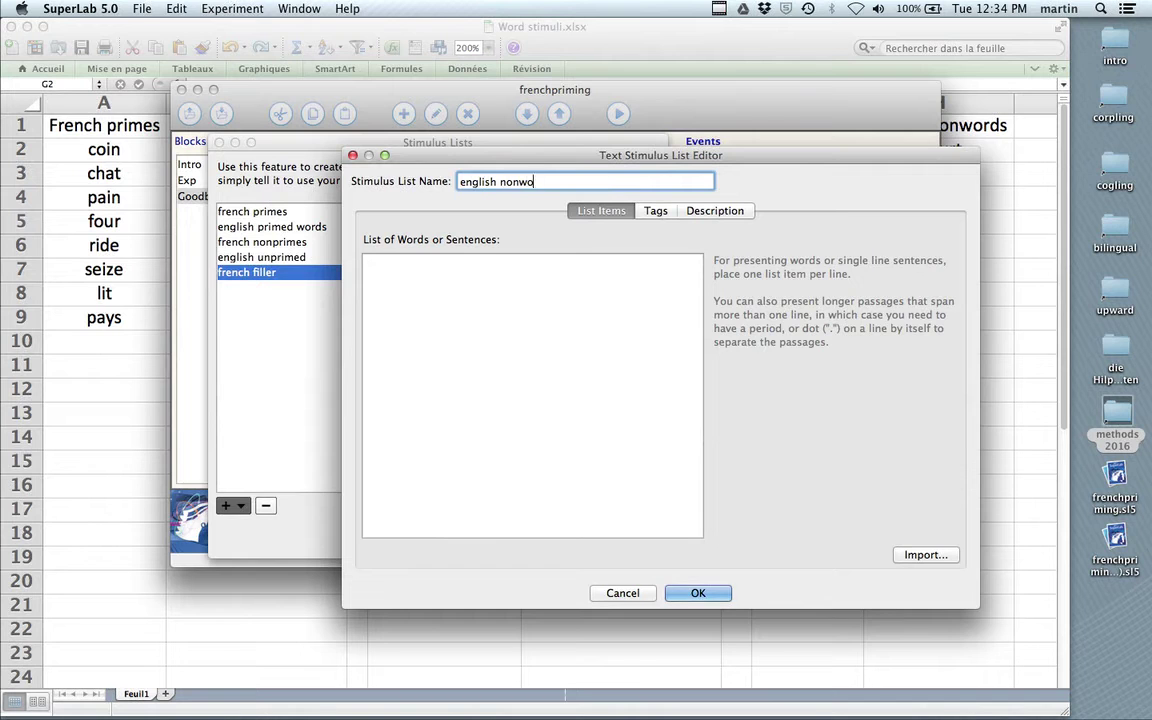
Step: Switch to the Excel workbook and copy the English nonwords smurt to bmiu from H2:H17
{"action": "left_click", "coordinate": [993, 232]}
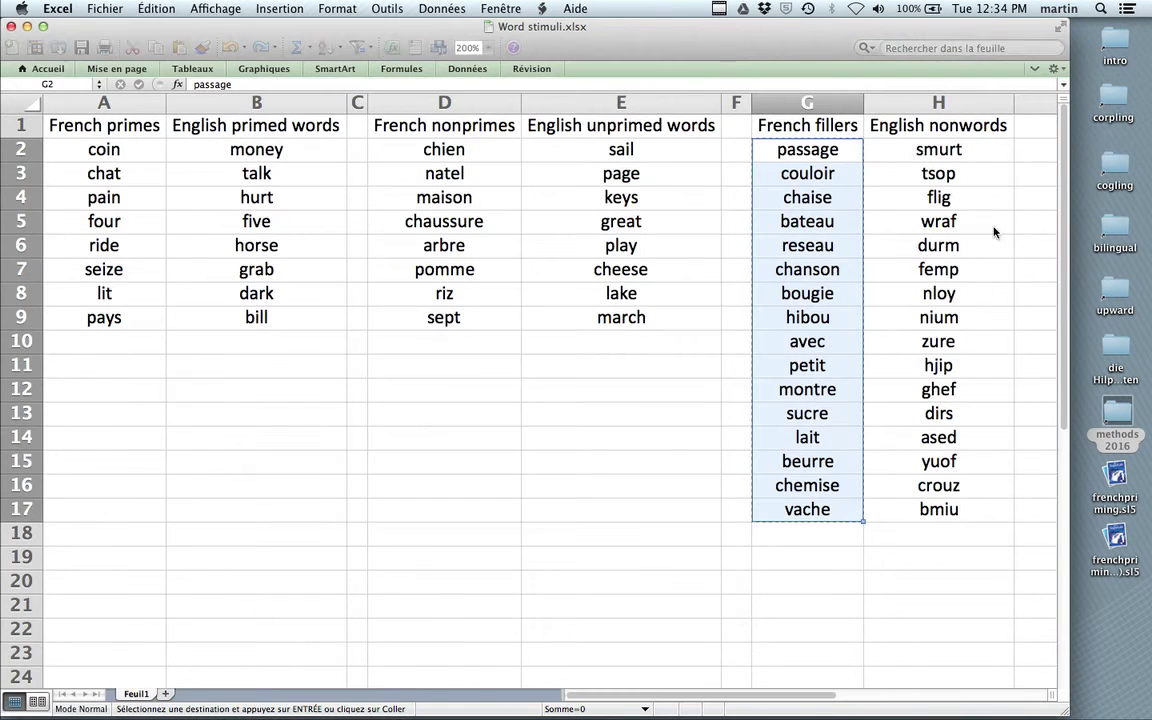
{"action": "left_click", "coordinate": [914, 157]}
{"action": "key", "text": "shift+Down"}
{"action": "key", "text": "shift+Down"}
{"action": "key", "text": "shift+Down"}
{"action": "key", "text": "shift+Down"}
{"action": "key", "text": "shift+Down"}
{"action": "key", "text": "shift+Down"}
{"action": "key", "text": "shift+Down"}
{"action": "key", "text": "shift+Down"}
{"action": "key", "text": "shift+Down"}
{"action": "key", "text": "shift+Down"}
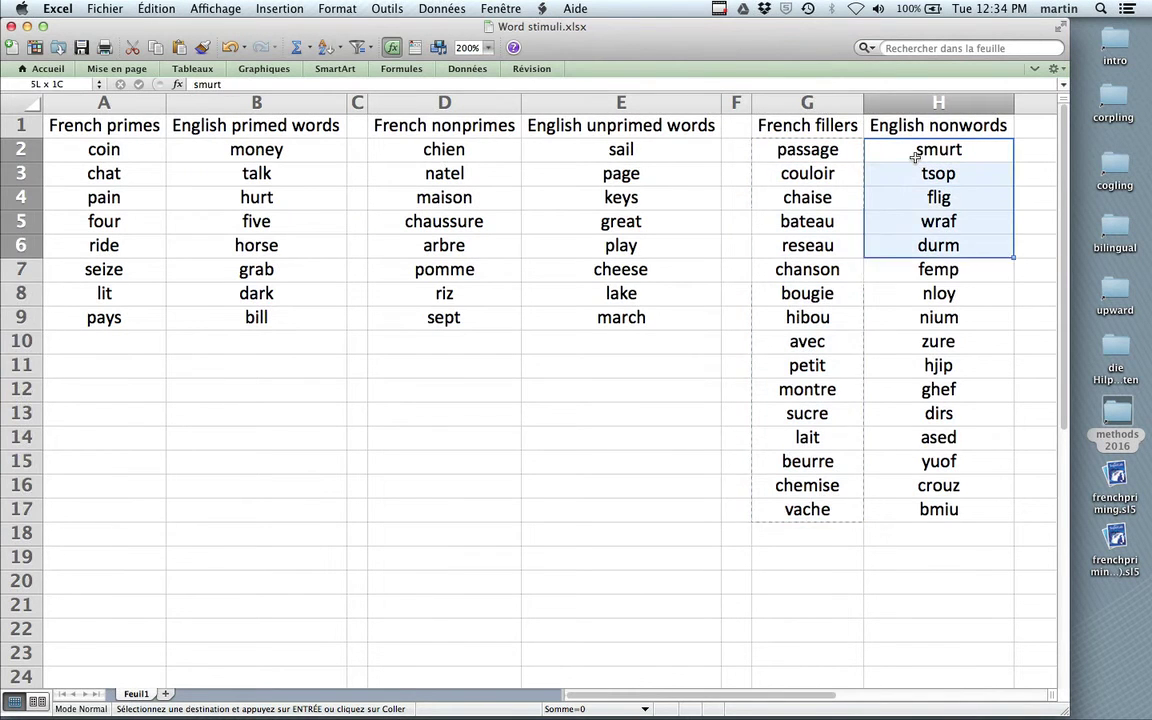
{"action": "key", "text": "shift+Down"}
{"action": "key", "text": "shift+Down"}
{"action": "key", "text": "shift+Down"}
{"action": "key", "text": "shift+Down"}
{"action": "key", "text": "shift+Down"}
{"action": "key", "text": "super+c"}
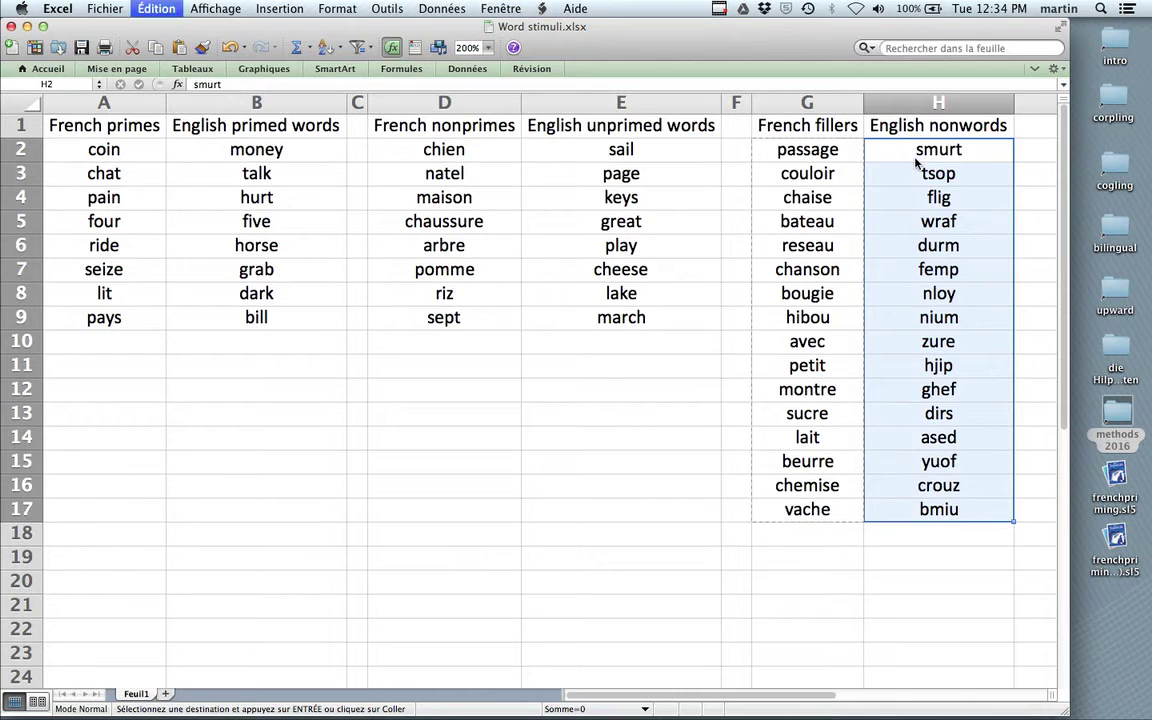
Step: Return to SuperLab, paste the copied words into the english nonwords list, save it and close the stimulus lists
{"action": "key", "text": "super+Tab"}
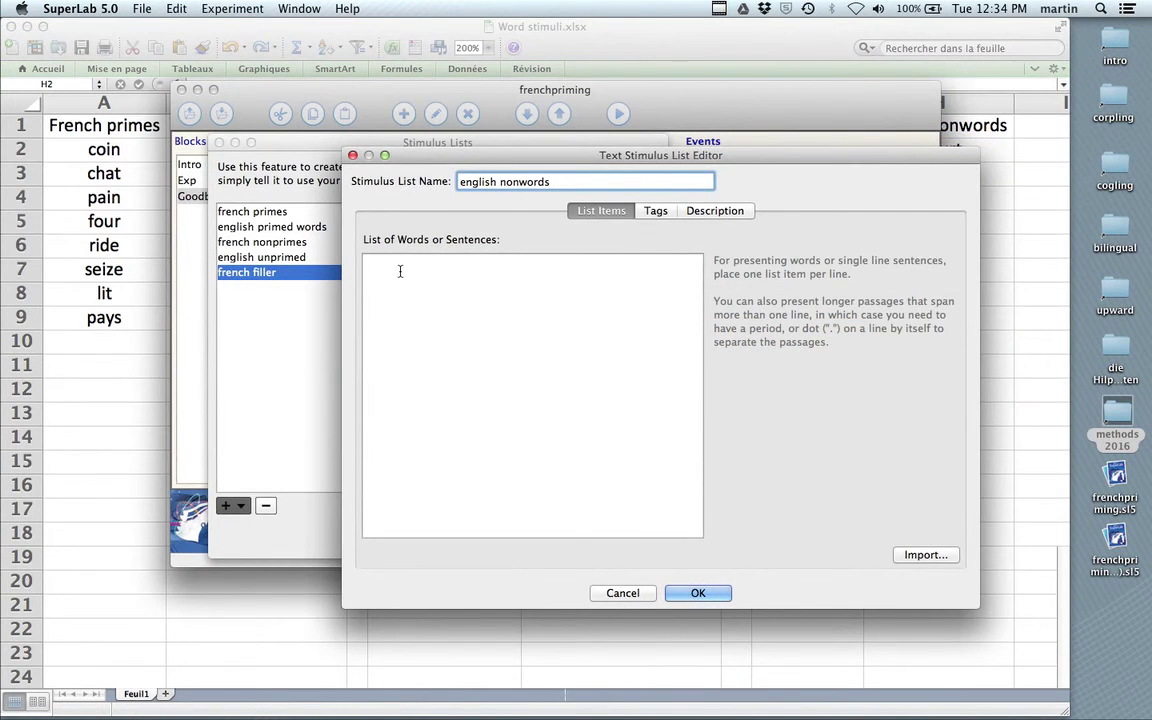
{"action": "left_click", "coordinate": [399, 268]}
{"action": "key", "text": "super+v"}
{"action": "left_click", "coordinate": [690, 593]}
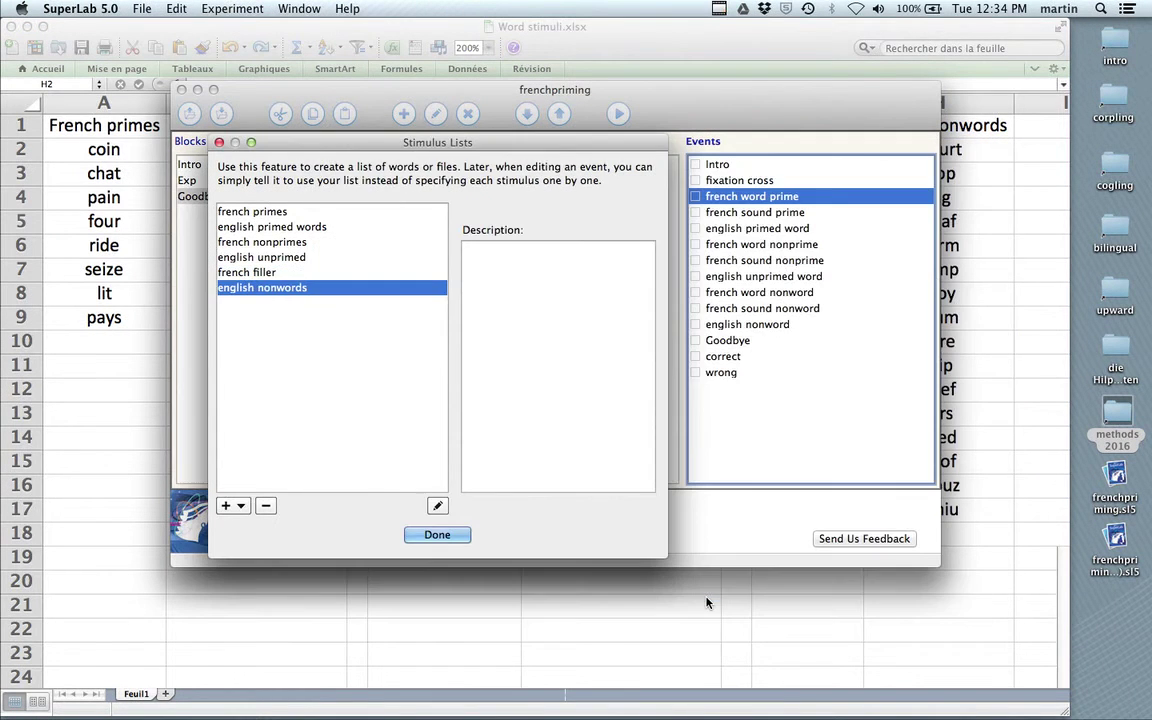
{"action": "left_click", "coordinate": [440, 536]}
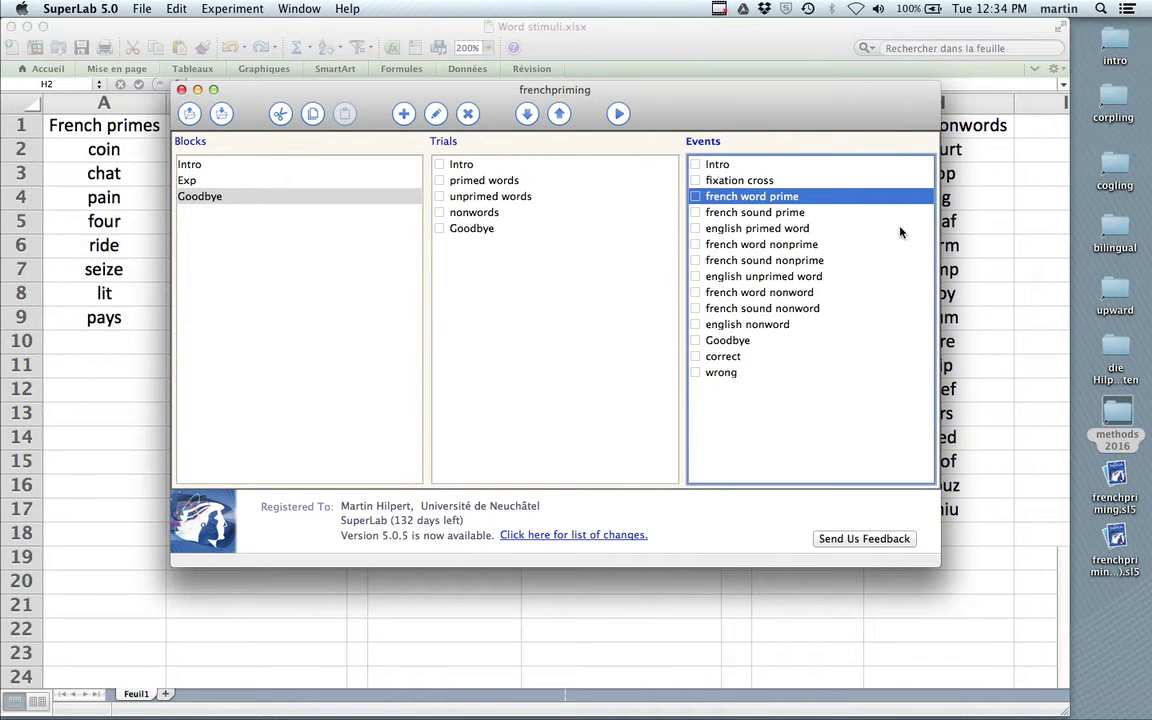
Step: Make the french word prime event take its text from the french primes list and save the event
{"action": "double_click", "coordinate": [775, 200]}
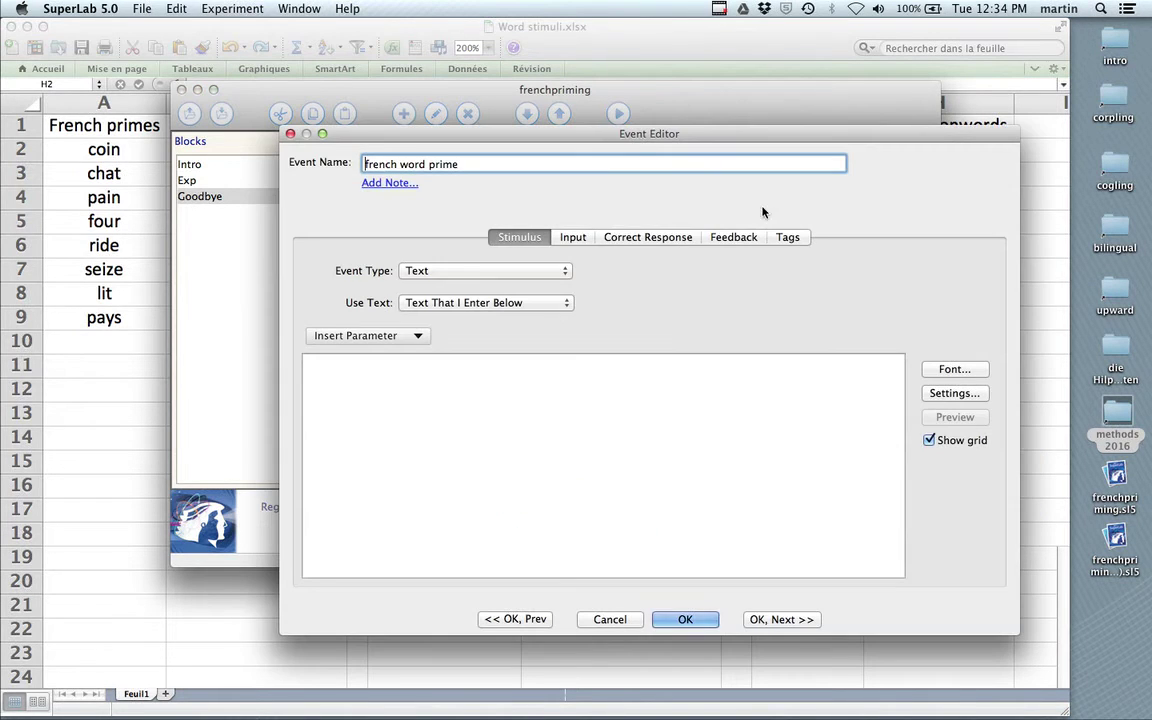
{"action": "left_click", "coordinate": [513, 303]}
{"action": "left_click", "coordinate": [491, 320]}
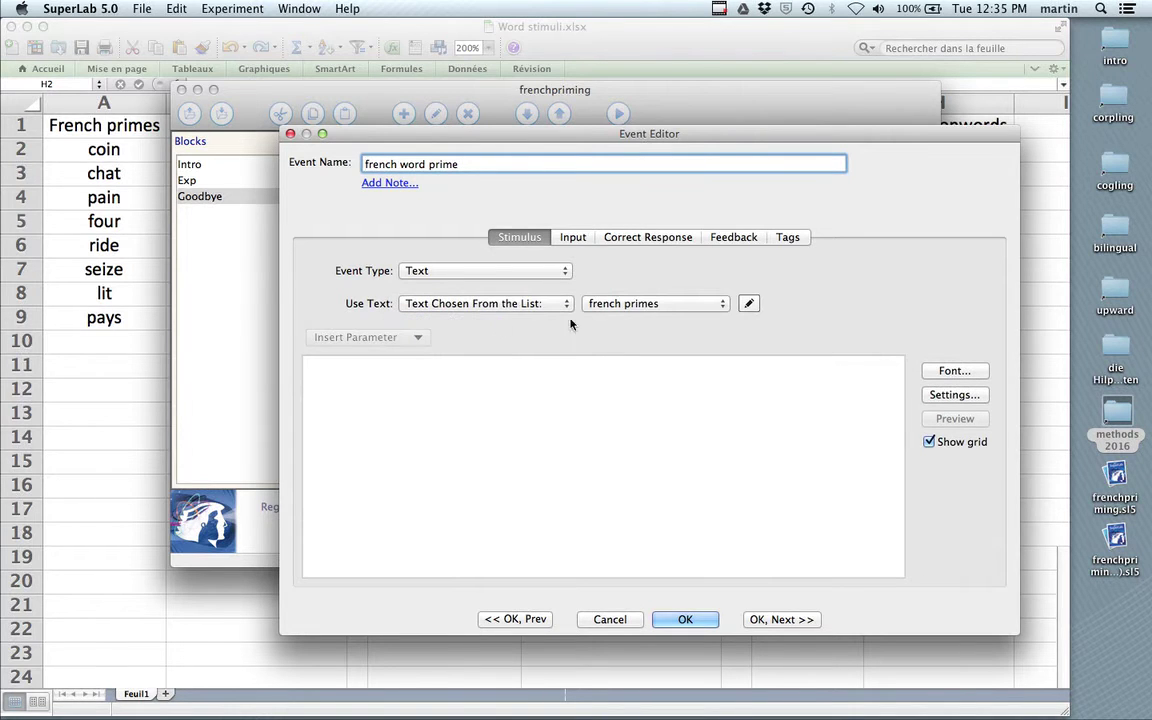
{"action": "left_click", "coordinate": [654, 304]}
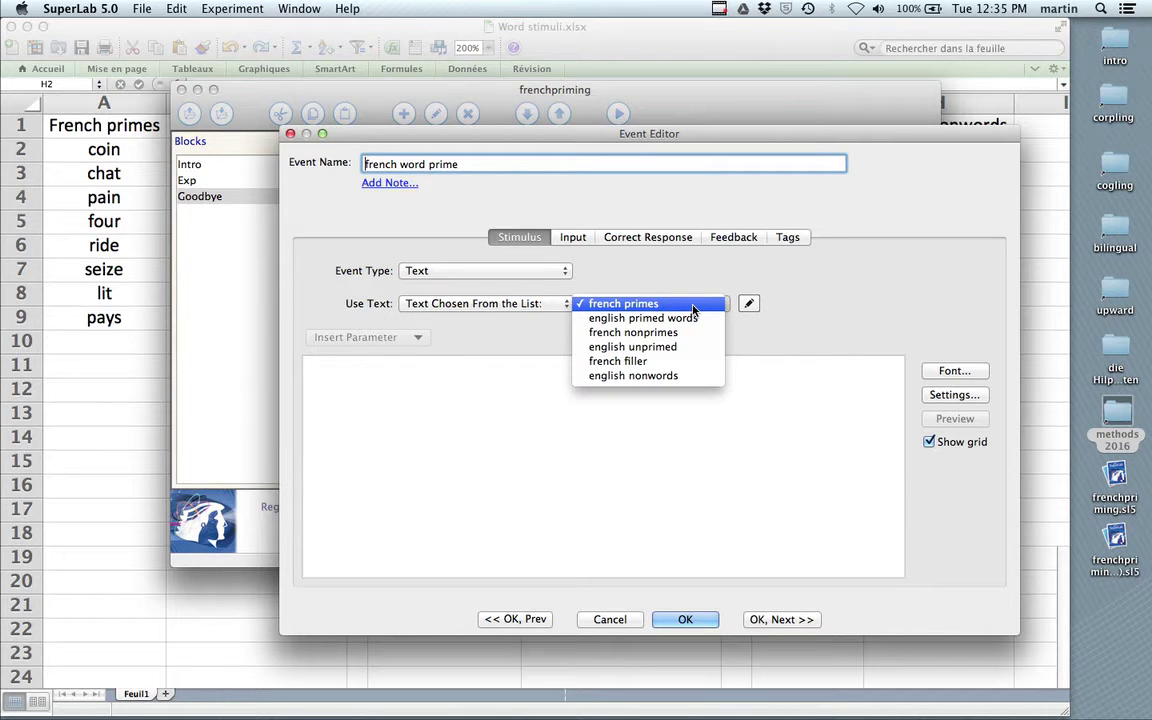
{"action": "left_click", "coordinate": [692, 307]}
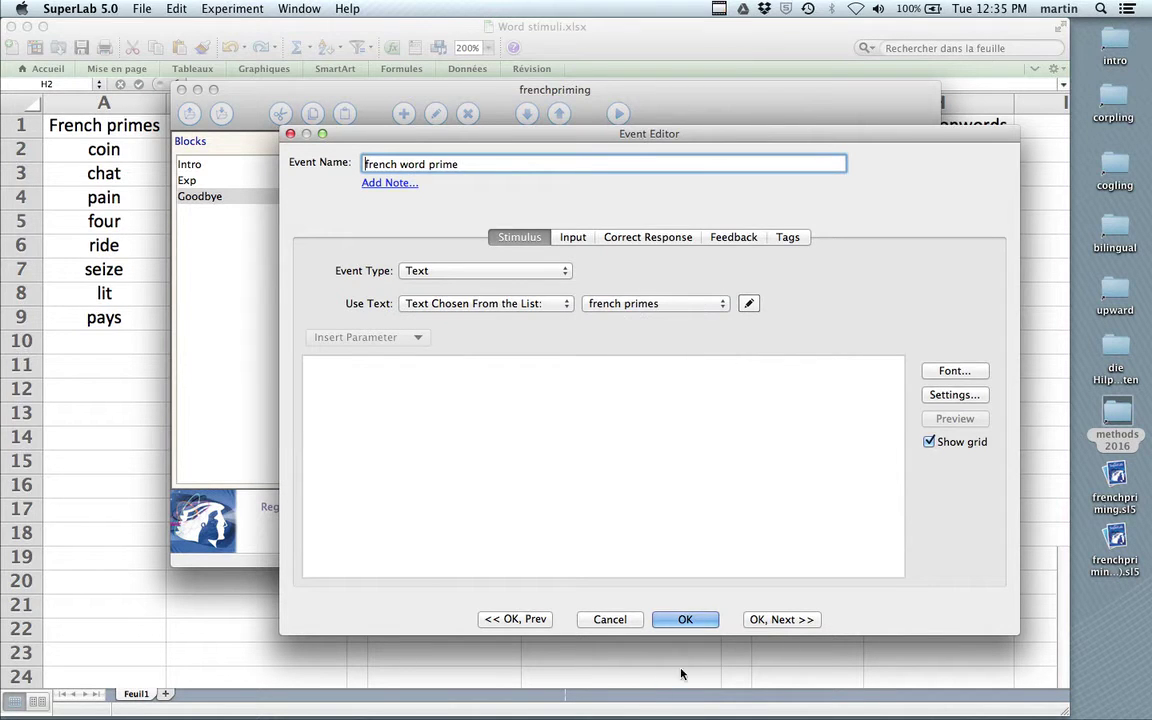
{"action": "left_click", "coordinate": [780, 619]}
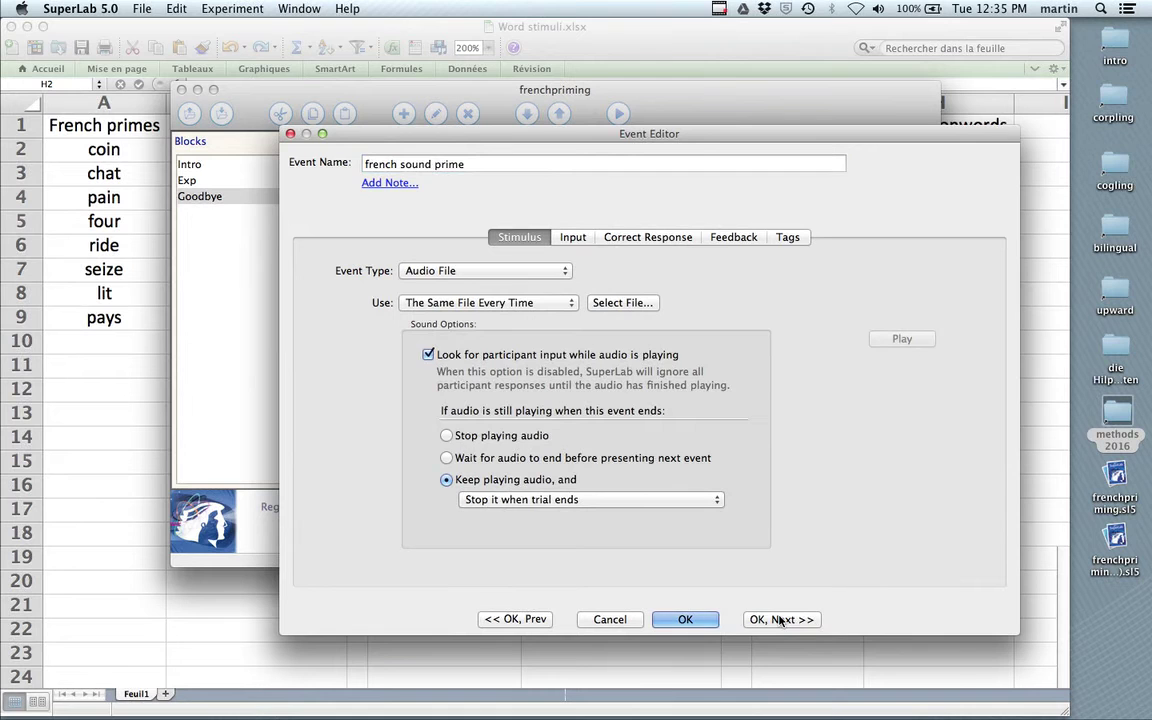
Step: Skip the french sound prime event and make the english primed word event take its text from the english primed words list
{"action": "left_click", "coordinate": [780, 619]}
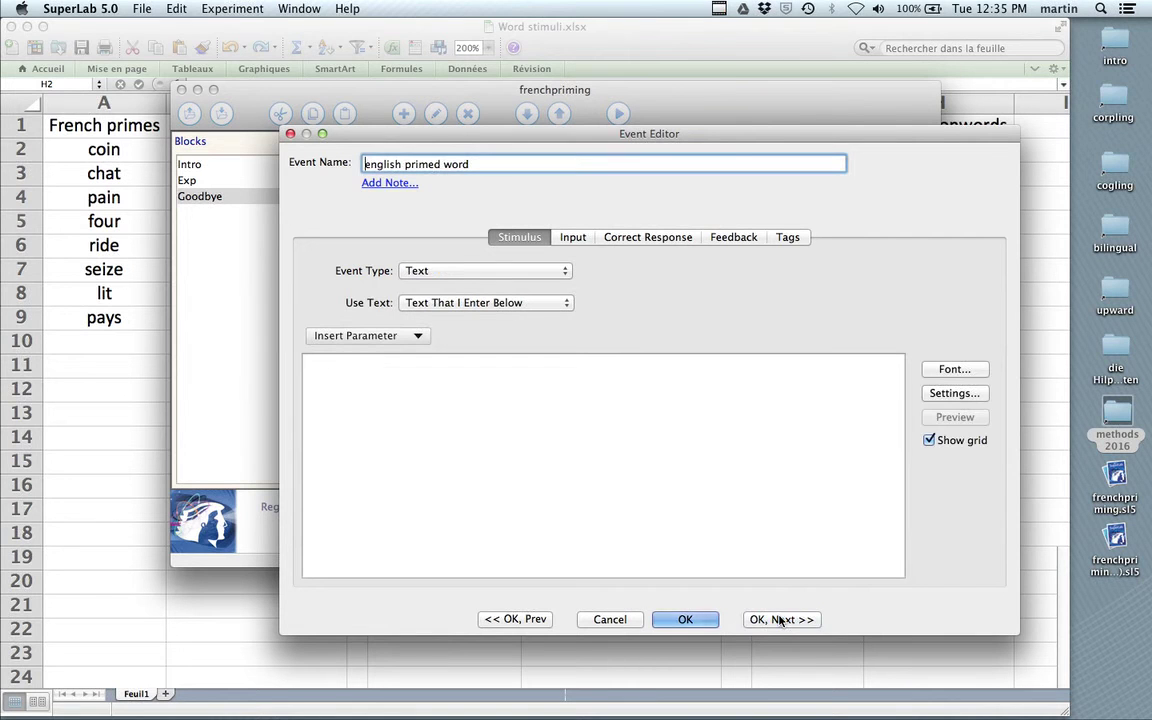
{"action": "left_click", "coordinate": [448, 302]}
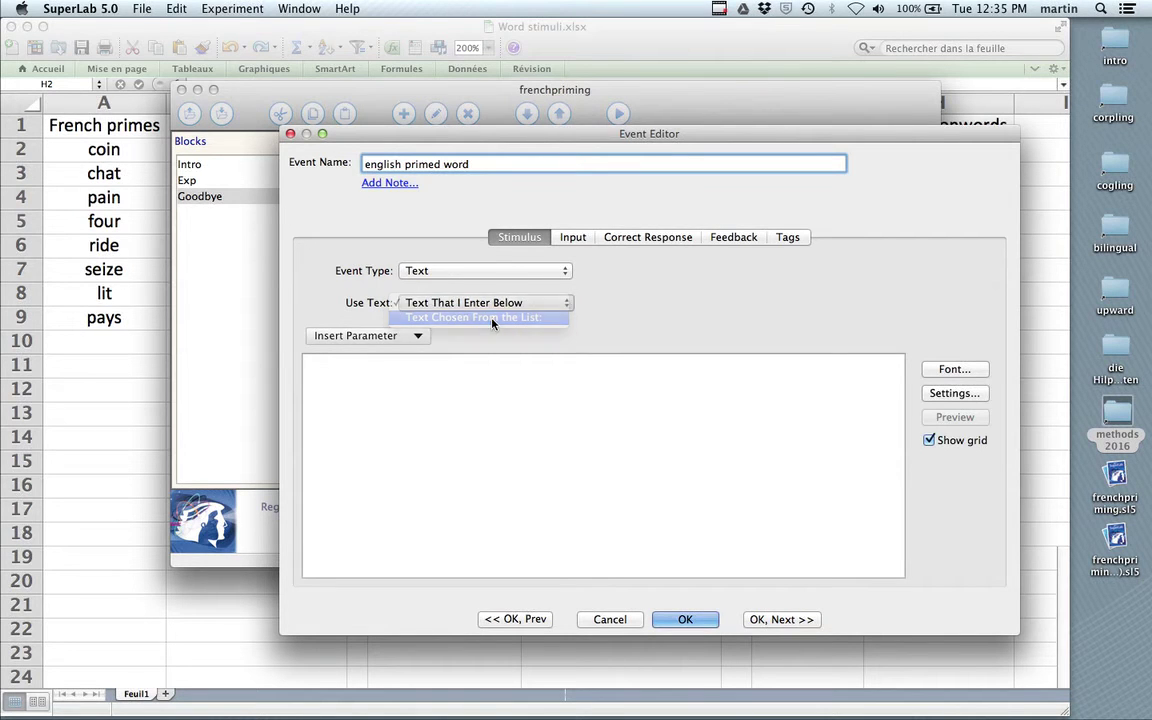
{"action": "left_click", "coordinate": [492, 318]}
{"action": "left_click", "coordinate": [674, 302]}
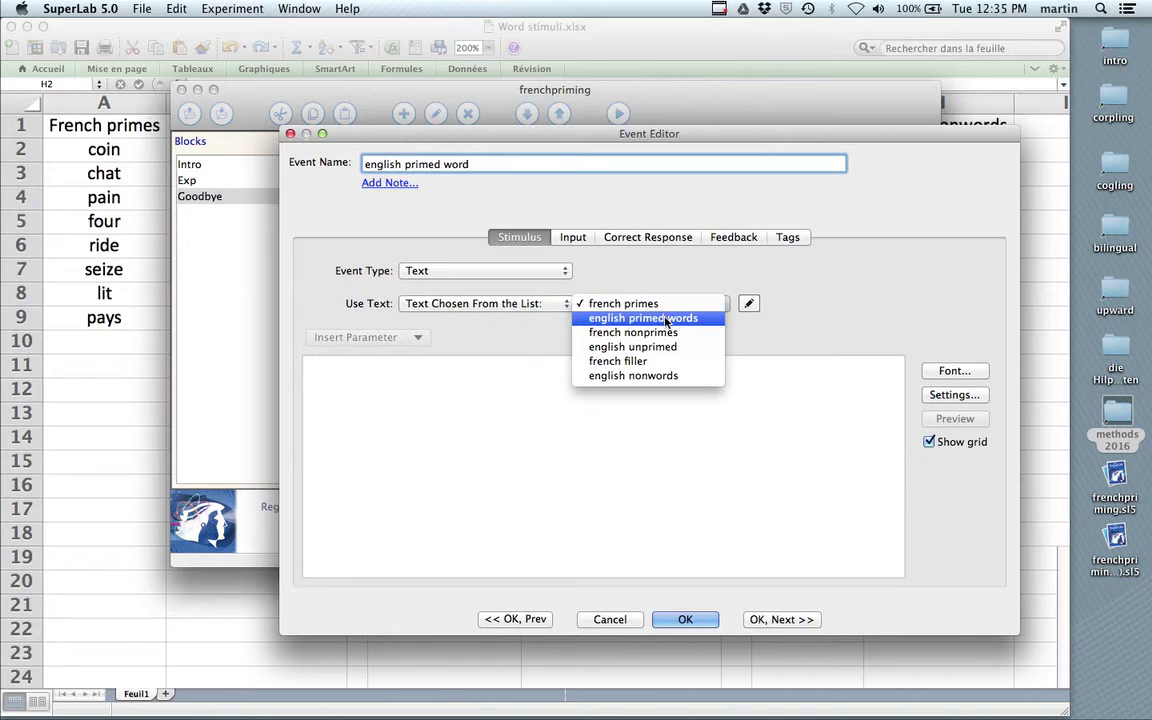
{"action": "left_click", "coordinate": [667, 319]}
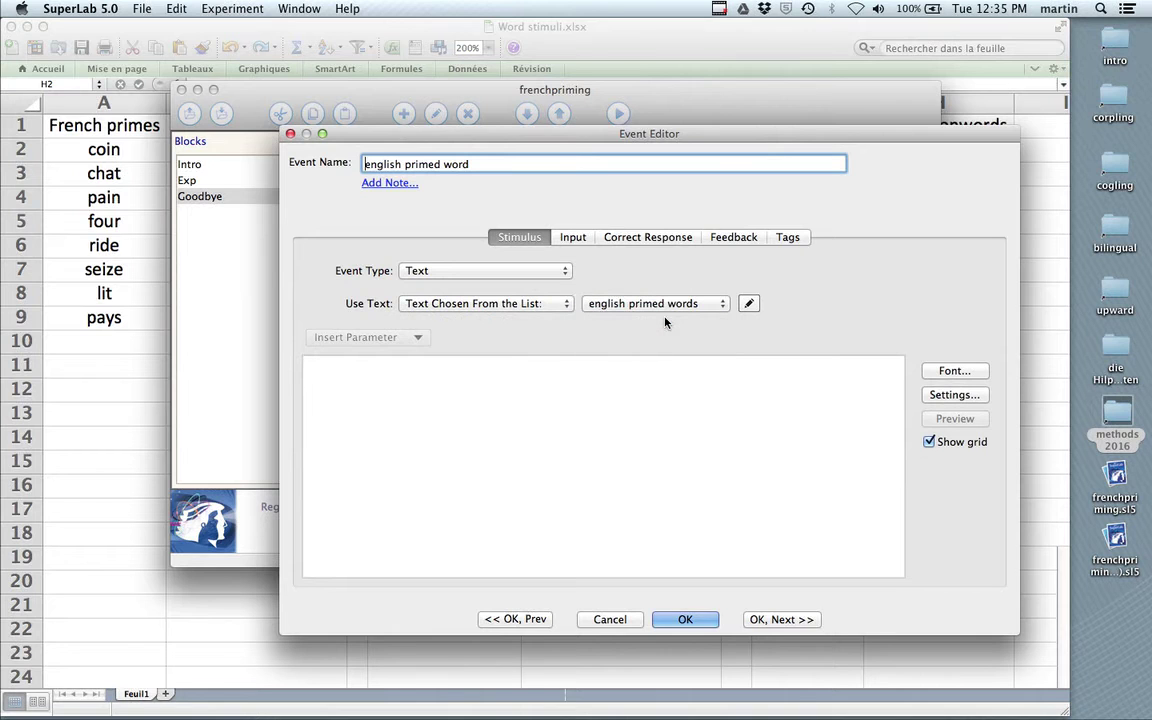
{"action": "left_click", "coordinate": [779, 621]}
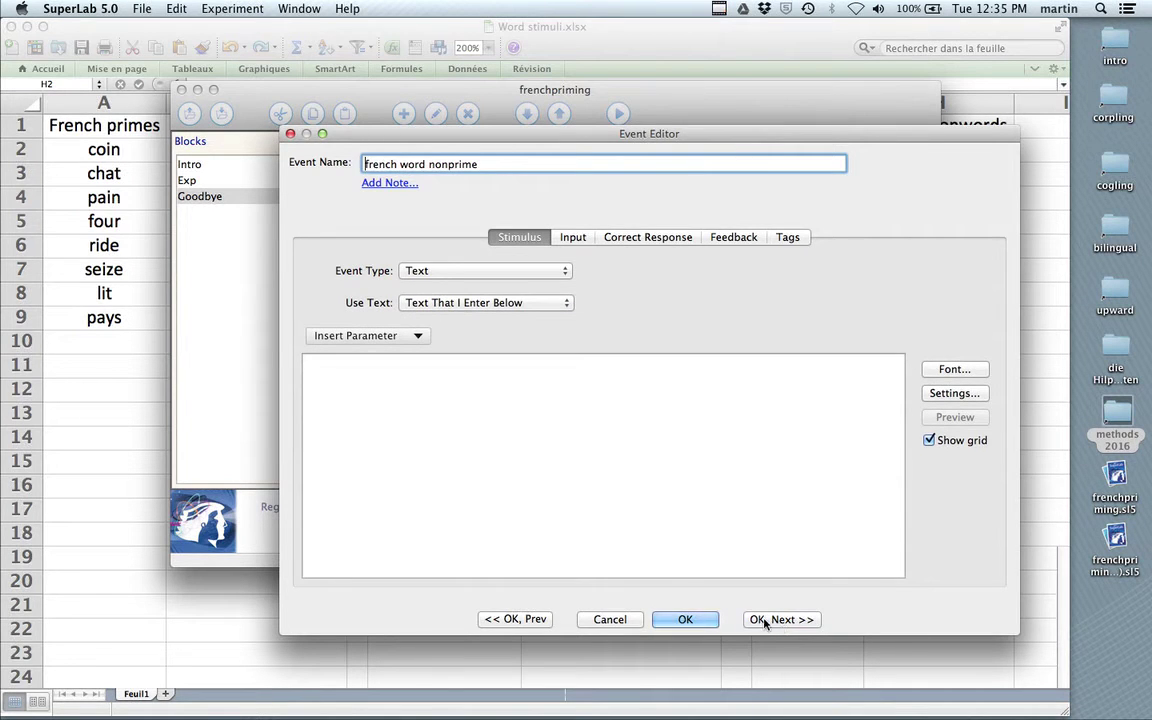
Step: Make the french word nonprime event take its text from the french nonprimes list and continue to the following event
{"action": "left_click", "coordinate": [484, 302]}
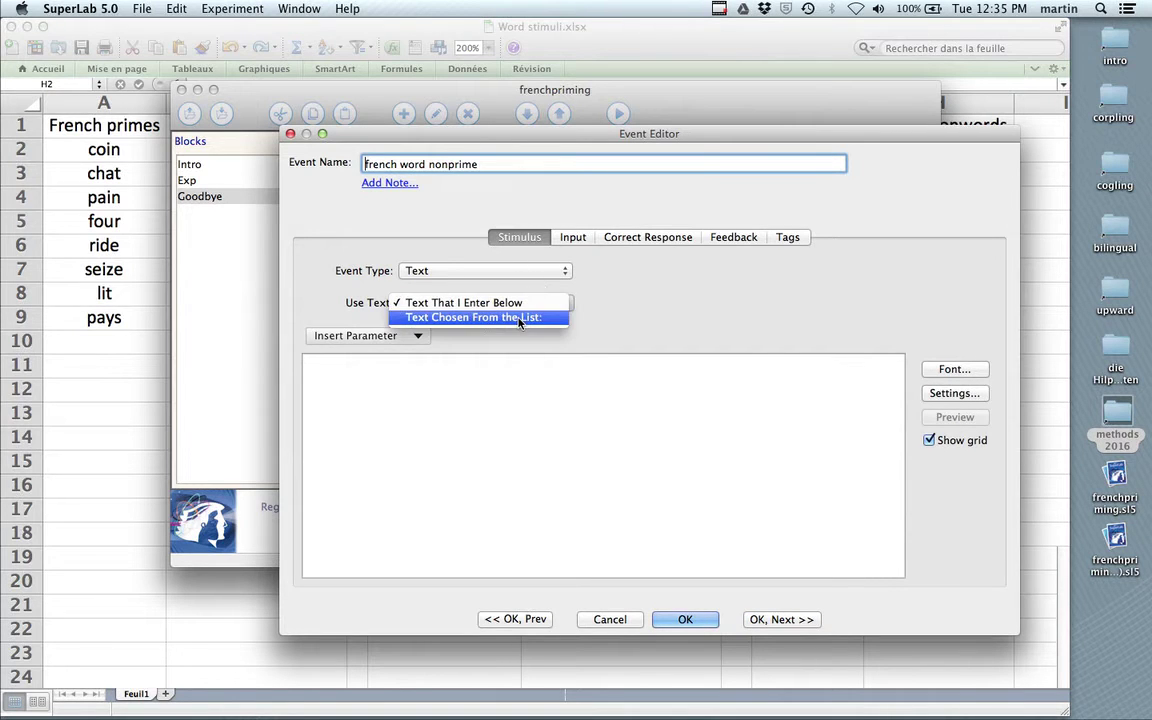
{"action": "left_click", "coordinate": [519, 318]}
{"action": "left_click", "coordinate": [686, 305]}
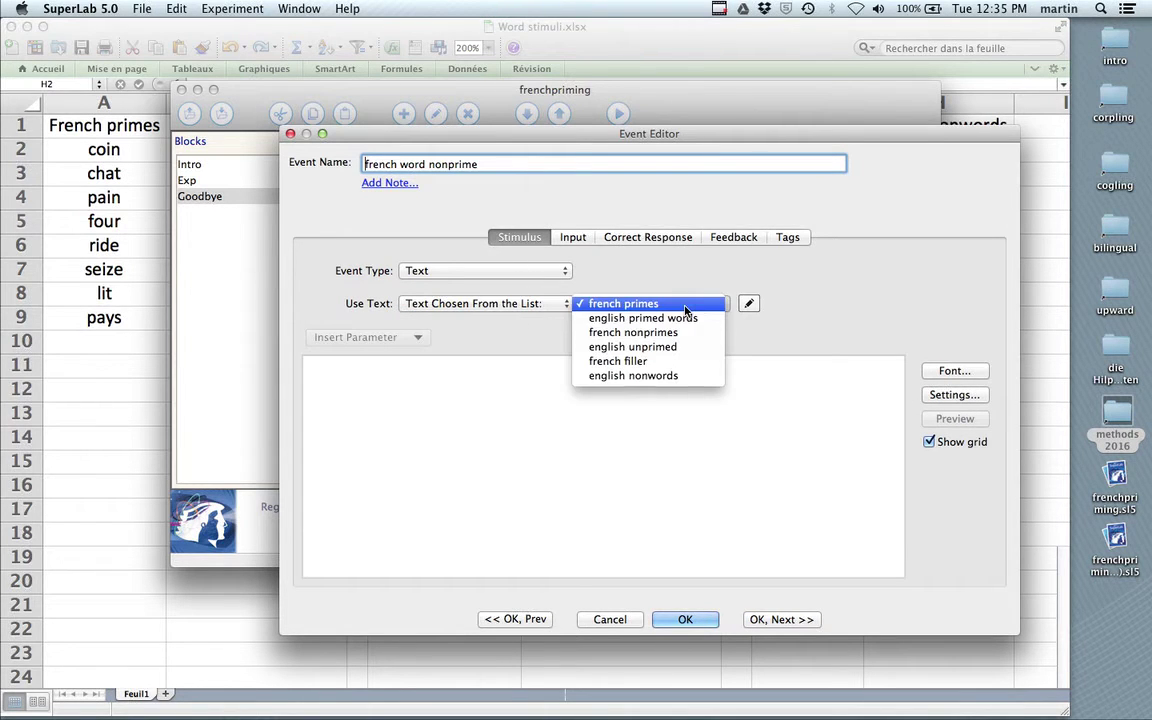
{"action": "left_click", "coordinate": [672, 341]}
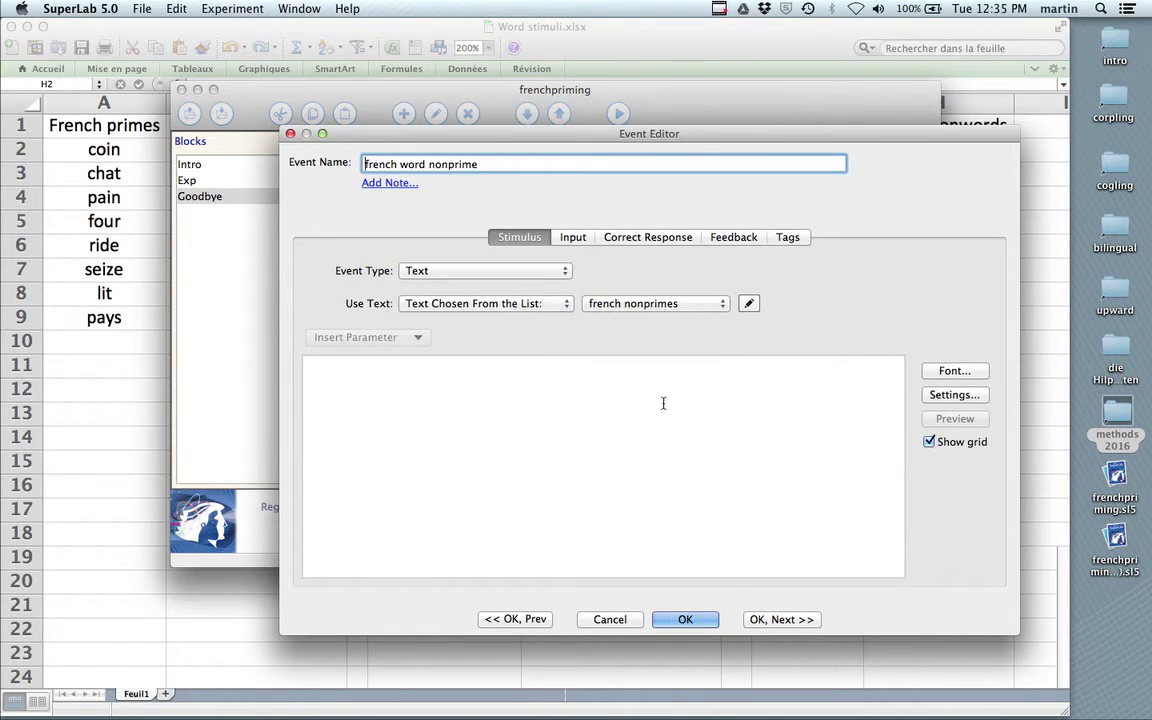
{"action": "left_click", "coordinate": [786, 620]}
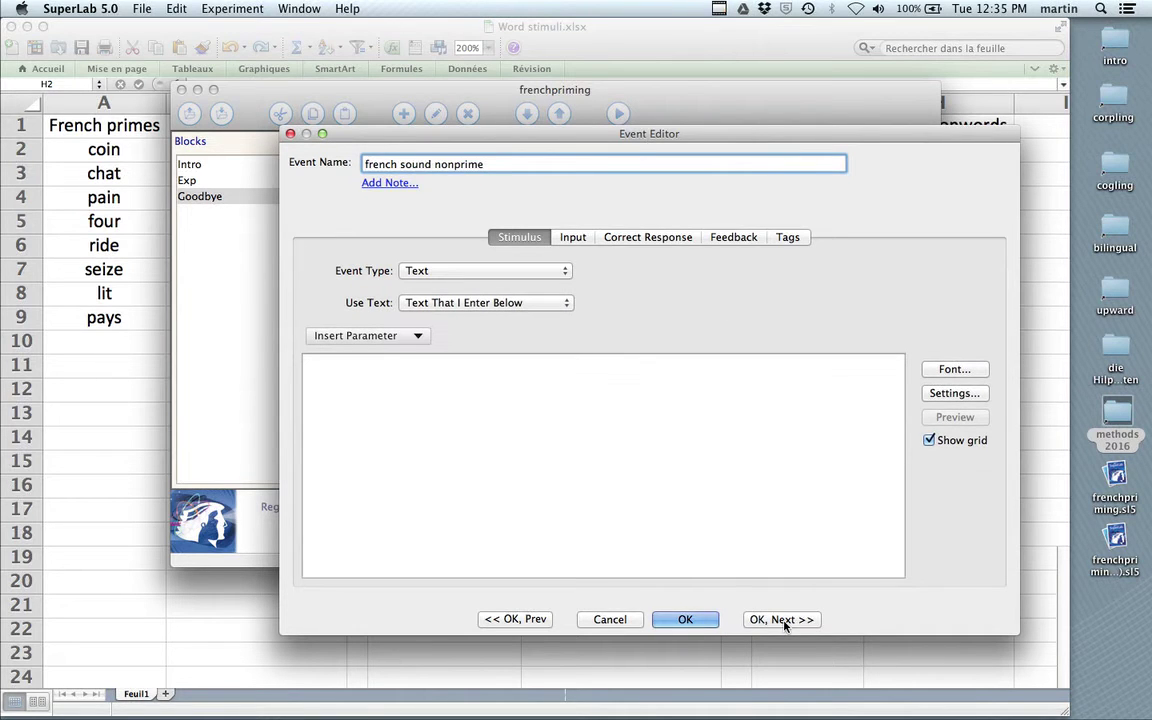
Step: Skip the french sound nonprime event and make the english unprimed word event take its text from the english unprimed list
{"action": "left_click", "coordinate": [784, 620]}
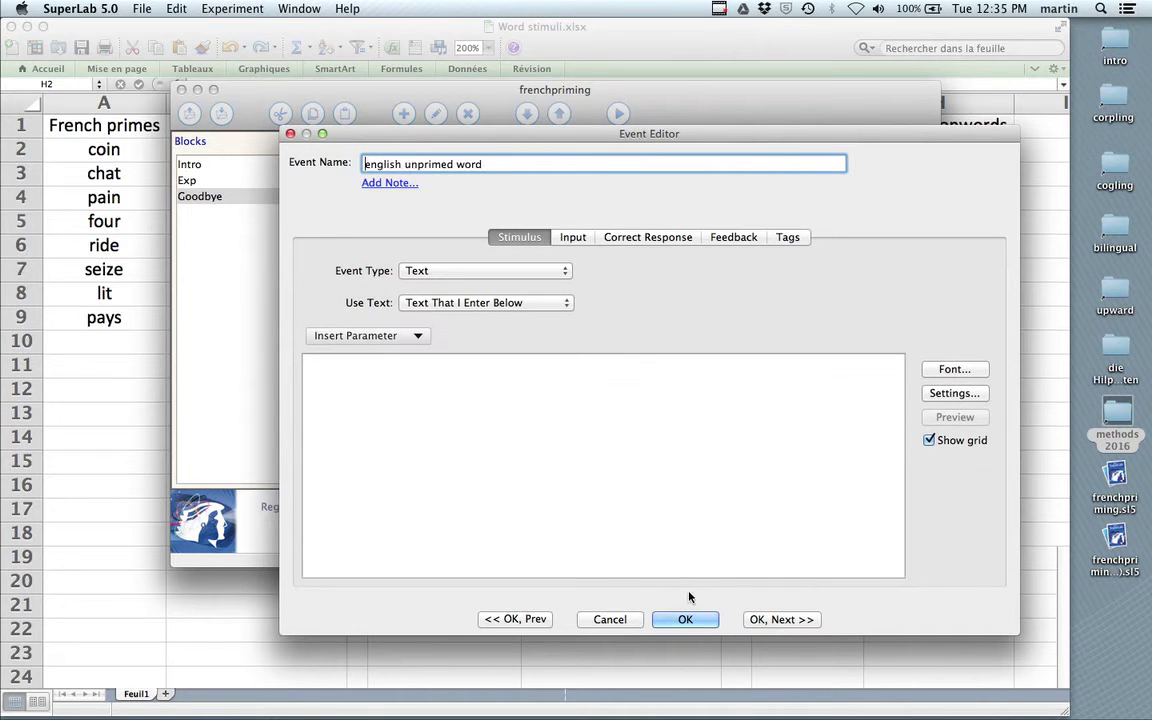
{"action": "left_click", "coordinate": [555, 304]}
{"action": "left_click", "coordinate": [541, 320]}
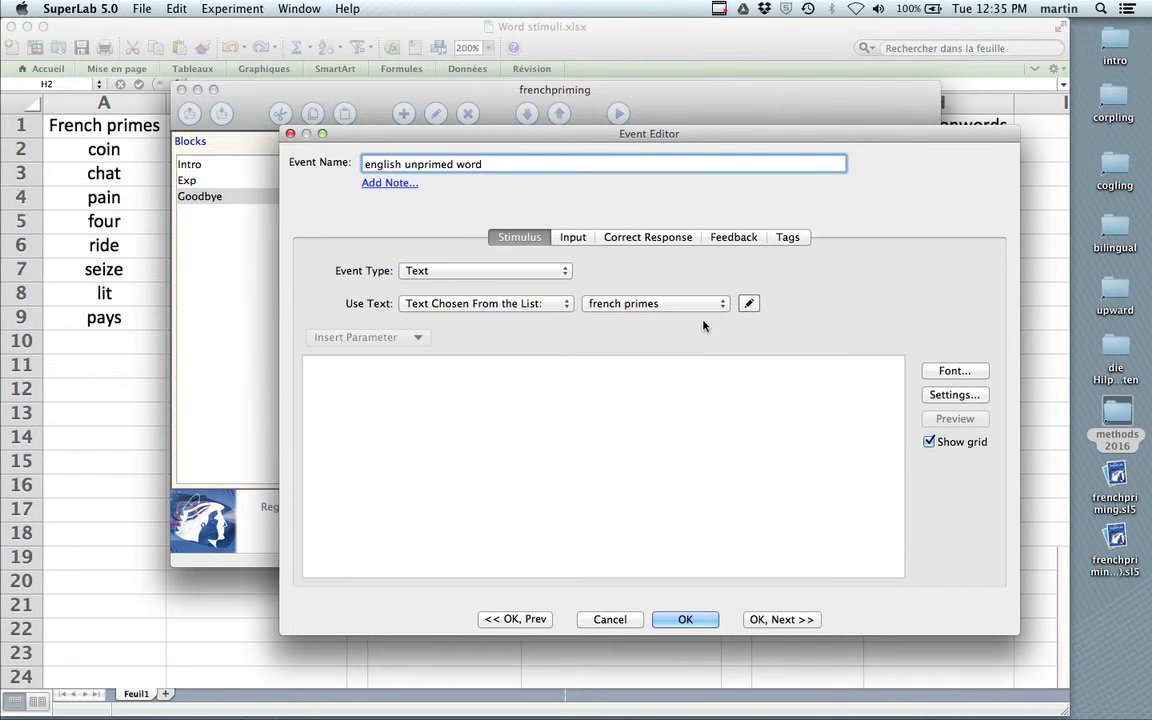
{"action": "left_click", "coordinate": [655, 304]}
{"action": "left_click", "coordinate": [674, 350]}
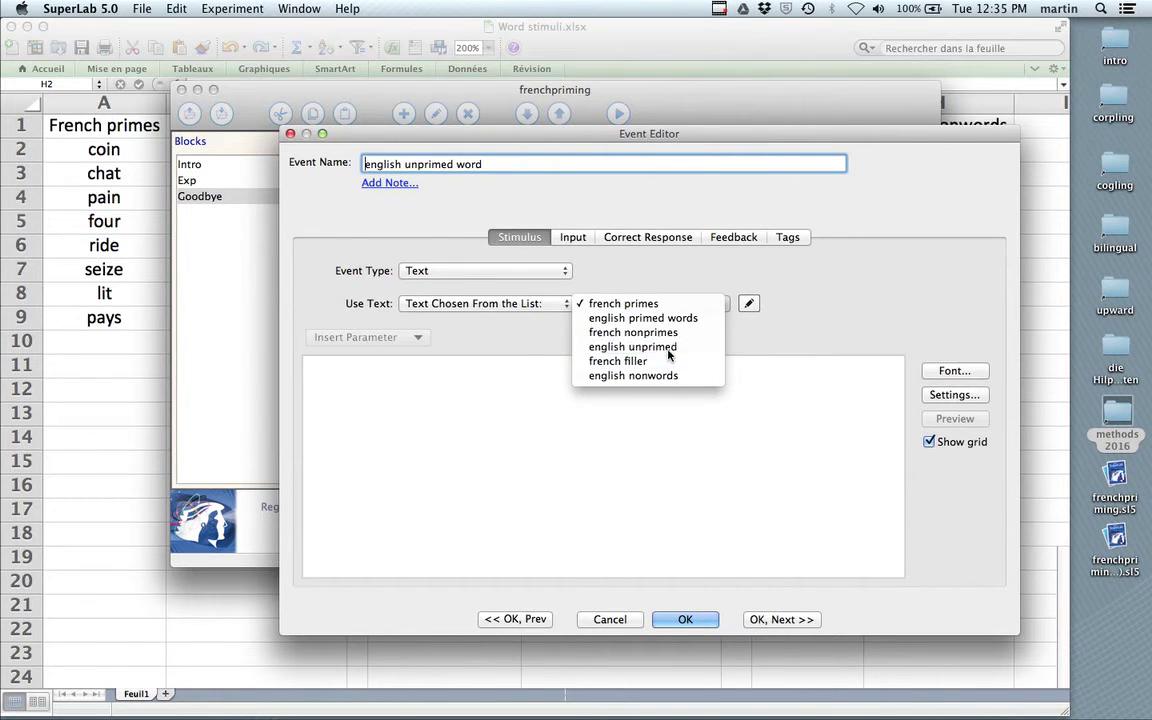
{"action": "left_click", "coordinate": [781, 620]}
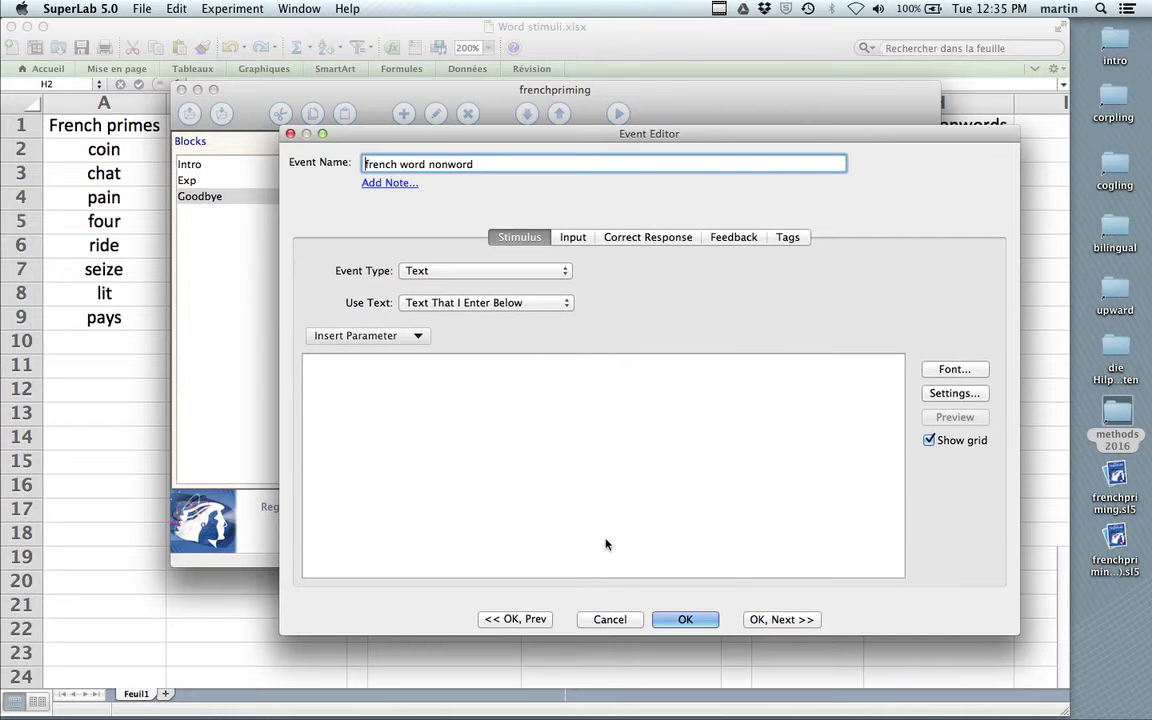
Step: Make the french word nonword event take its text from the french filler list and continue to the following event
{"action": "left_click", "coordinate": [531, 305]}
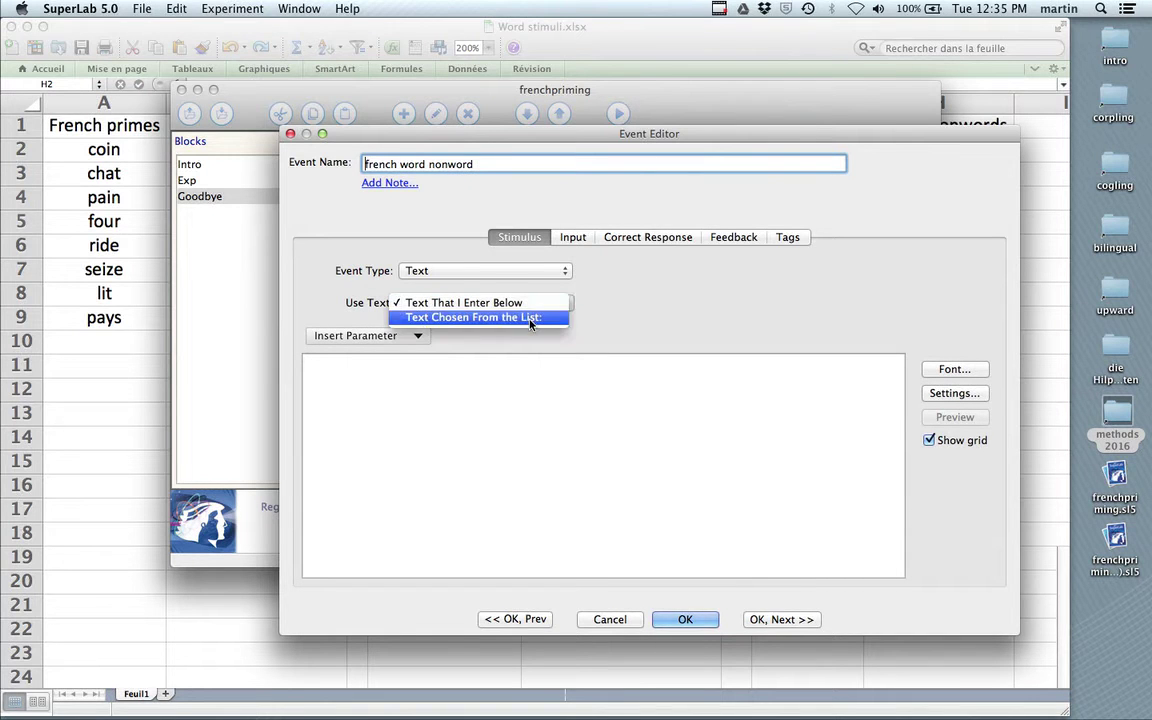
{"action": "left_click", "coordinate": [531, 318]}
{"action": "left_click", "coordinate": [653, 303]}
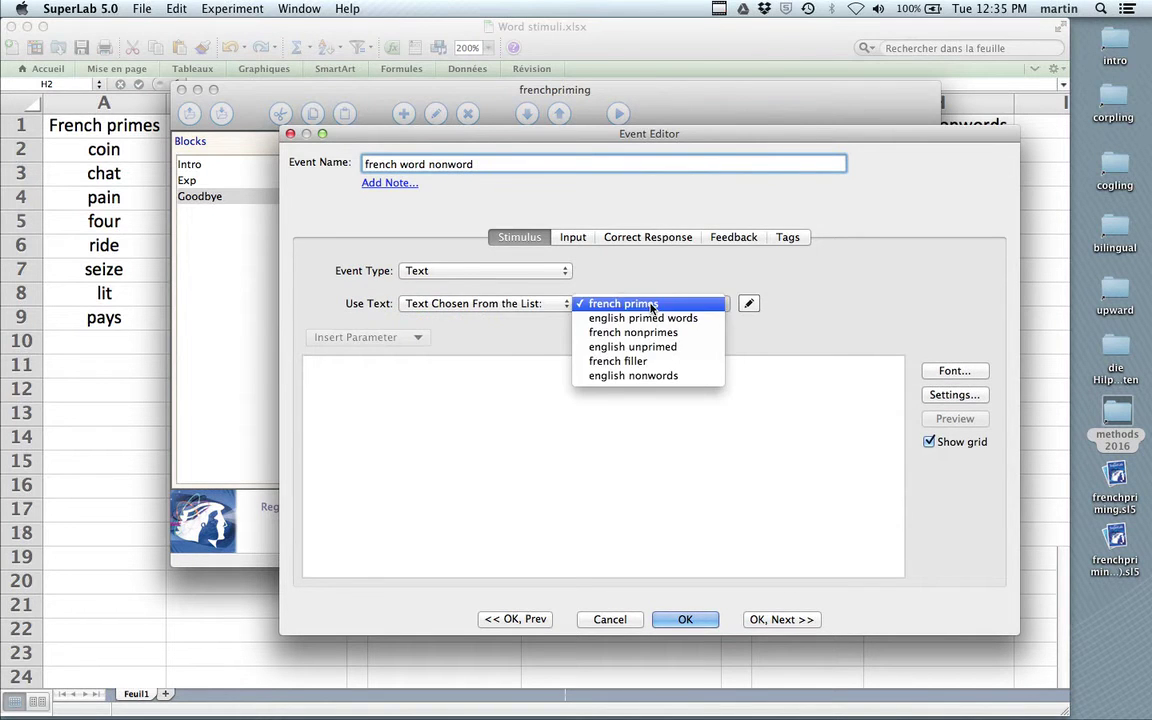
{"action": "left_click", "coordinate": [650, 362]}
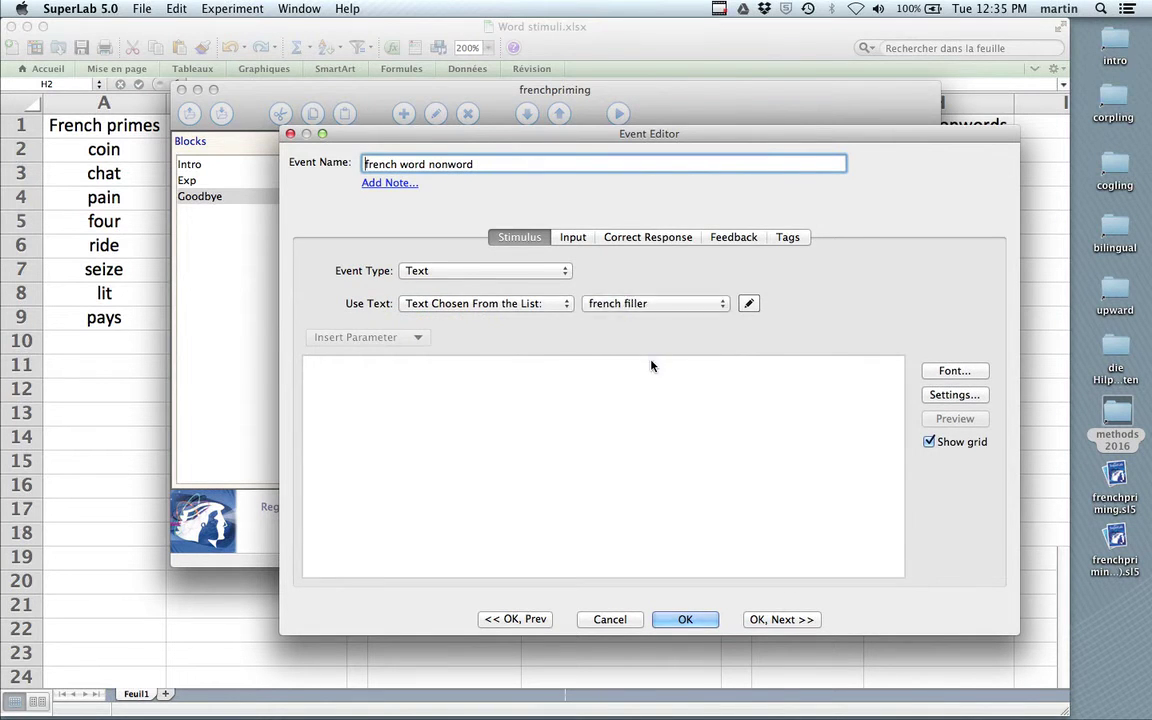
{"action": "left_click", "coordinate": [785, 620]}
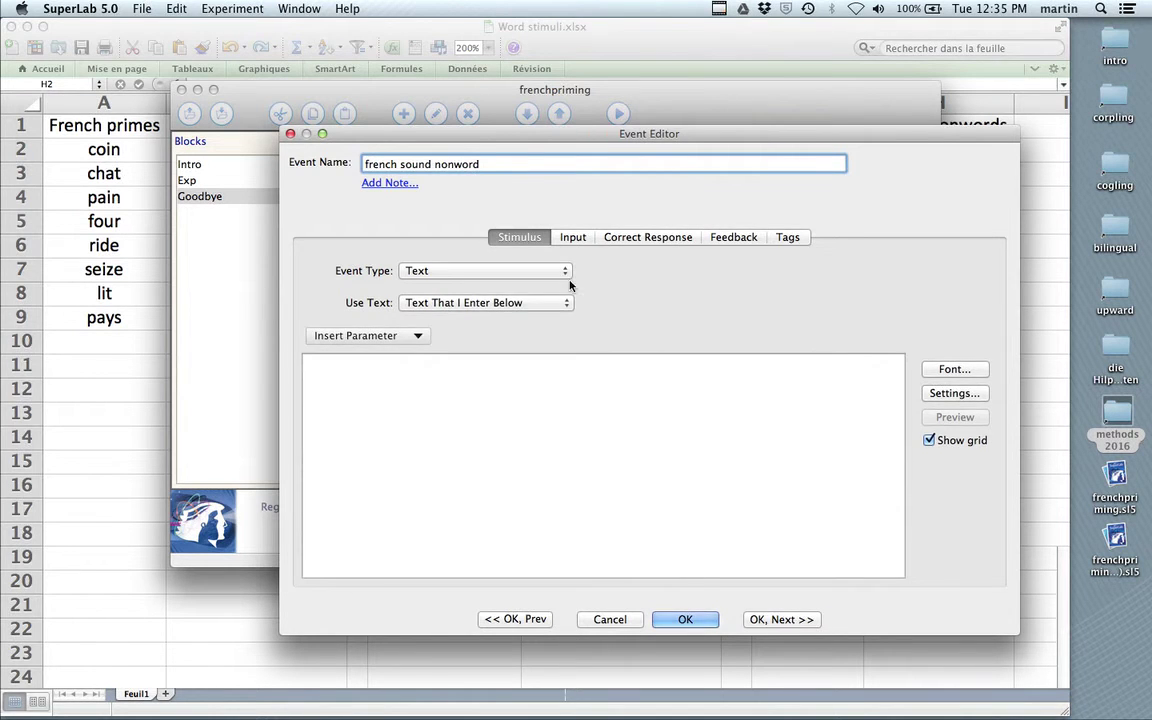
Step: Set the french sound nonword event to take its text from the french primes list and continue to the following event
{"action": "left_click", "coordinate": [528, 303]}
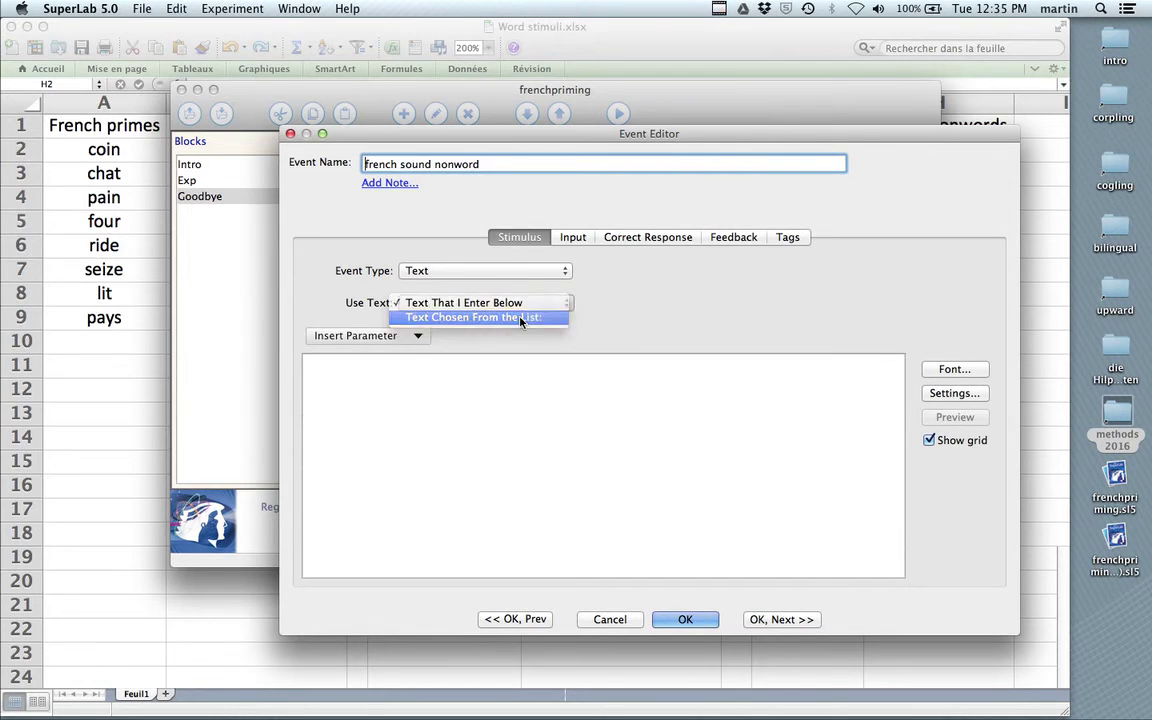
{"action": "left_click", "coordinate": [520, 320]}
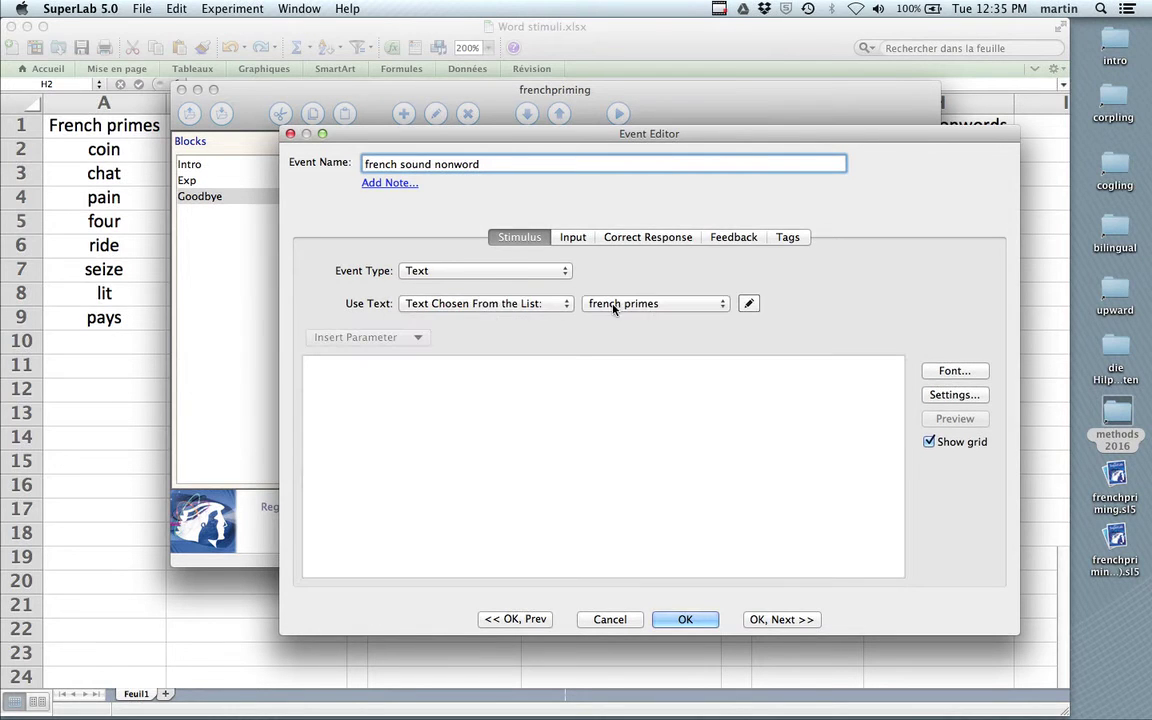
{"action": "left_click", "coordinate": [772, 620]}
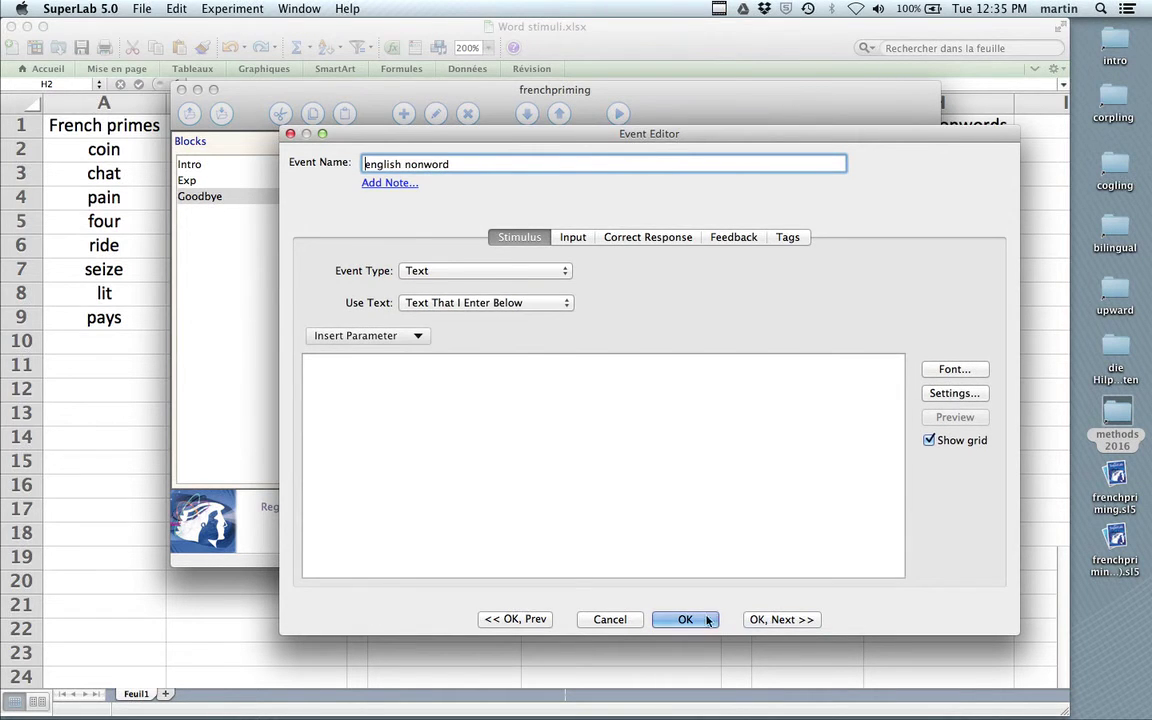
Step: Make the english nonword event take its text from the english nonwords list, confirm the event and save the experiment
{"action": "left_click", "coordinate": [504, 302]}
{"action": "left_click", "coordinate": [503, 318]}
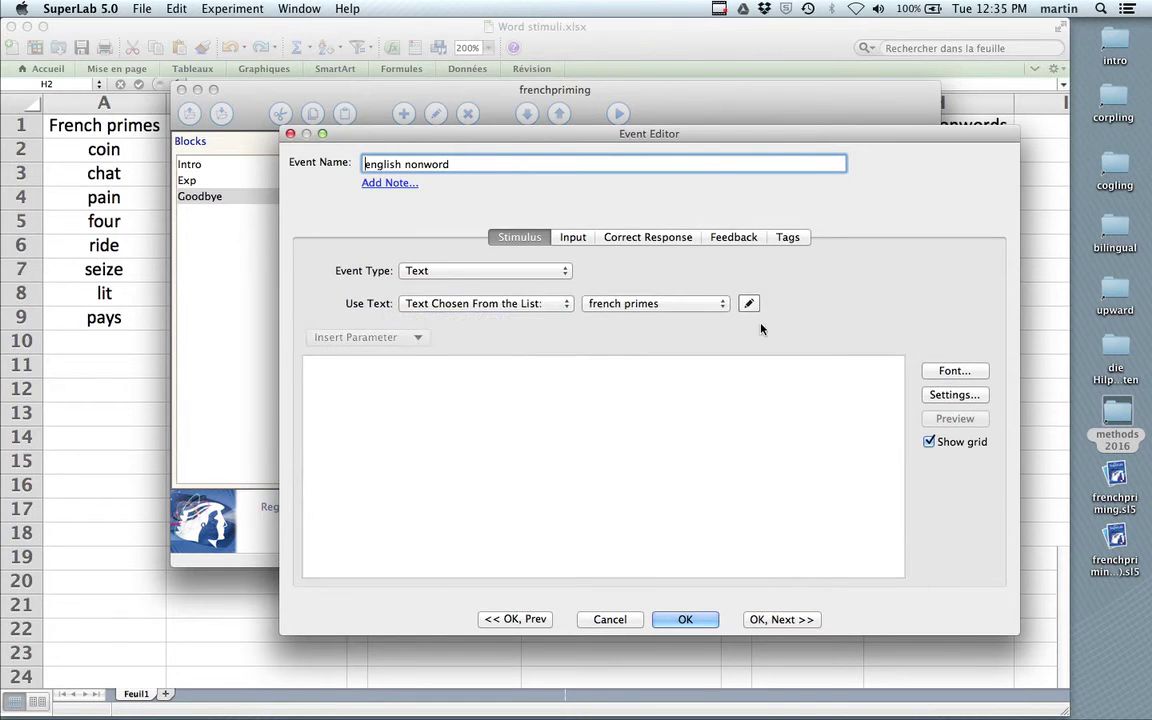
{"action": "left_click", "coordinate": [706, 304]}
{"action": "left_click", "coordinate": [640, 375]}
{"action": "left_click", "coordinate": [686, 619]}
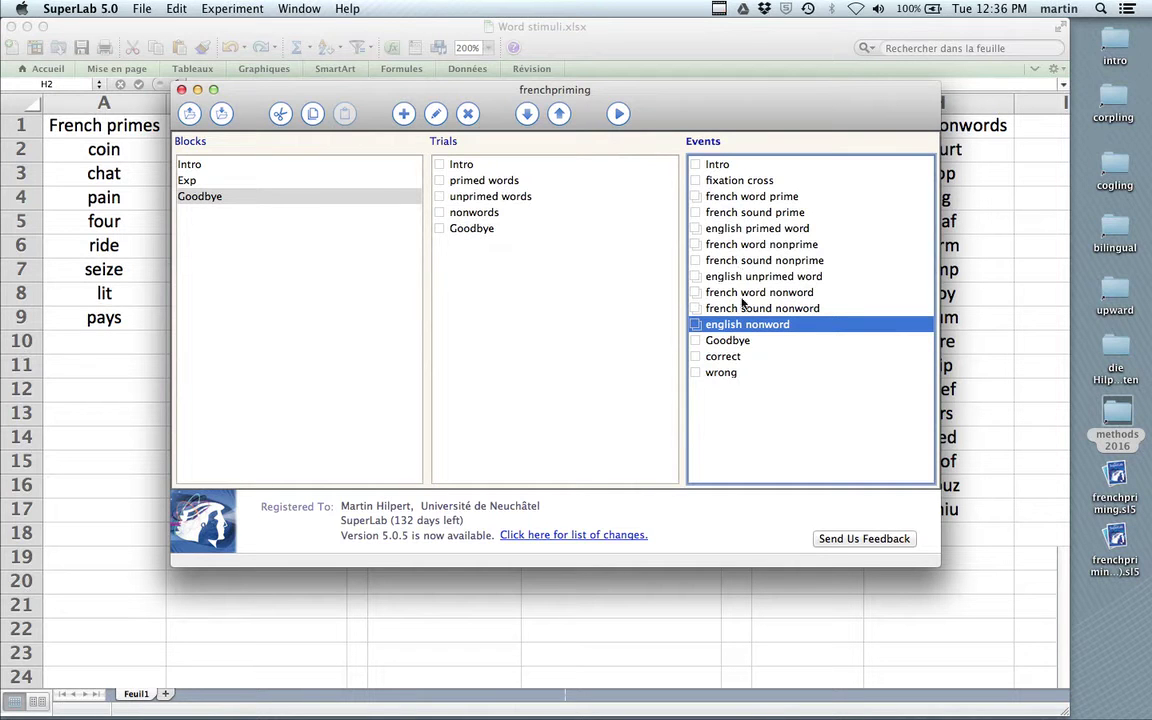
{"action": "left_click", "coordinate": [226, 112]}
Step: Switch to Finder and look through the sound files in the primesounds and French nonprimes1 folders of Session 2
{"action": "key", "text": "super+Tab"}
{"action": "key", "text": "super+Tab"}
{"action": "key", "text": "super+Tab"}
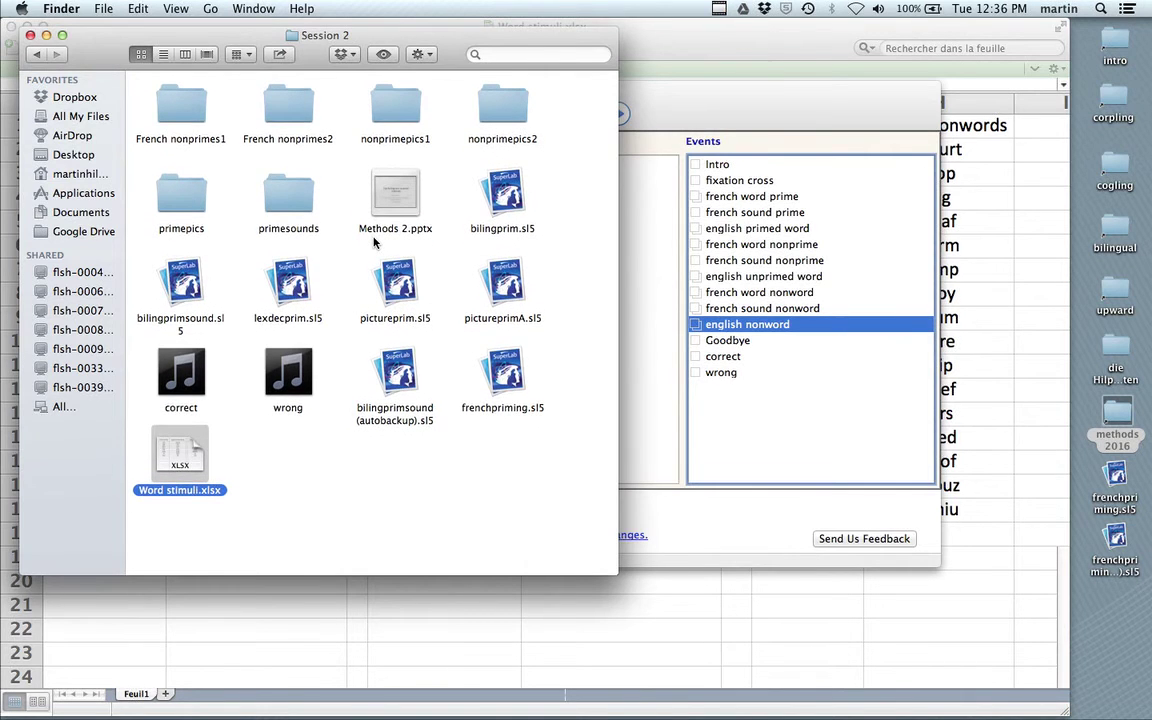
{"action": "double_click", "coordinate": [290, 195]}
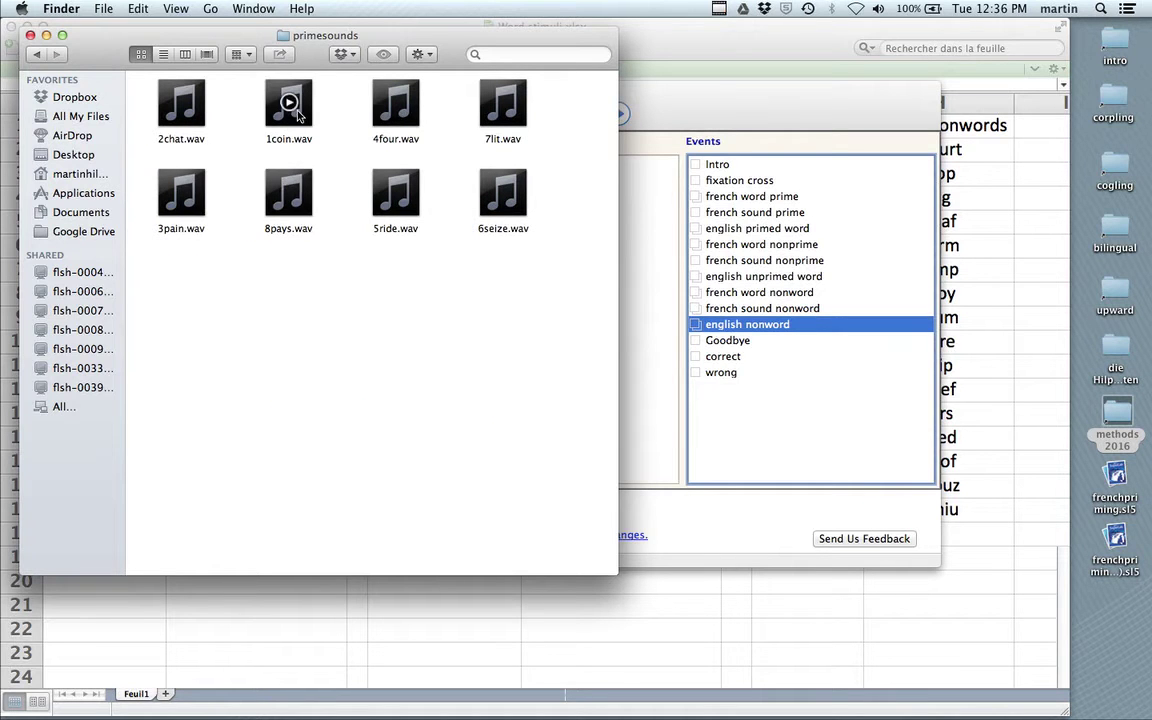
{"action": "key", "text": "super+Up"}
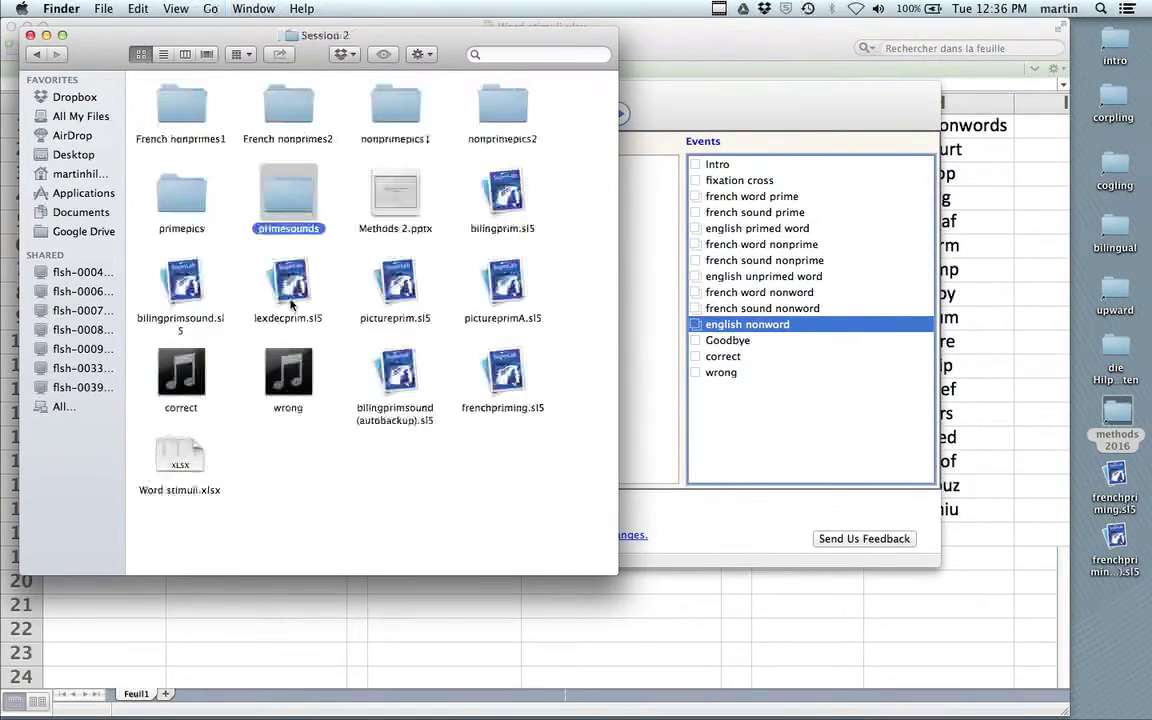
{"action": "double_click", "coordinate": [171, 109]}
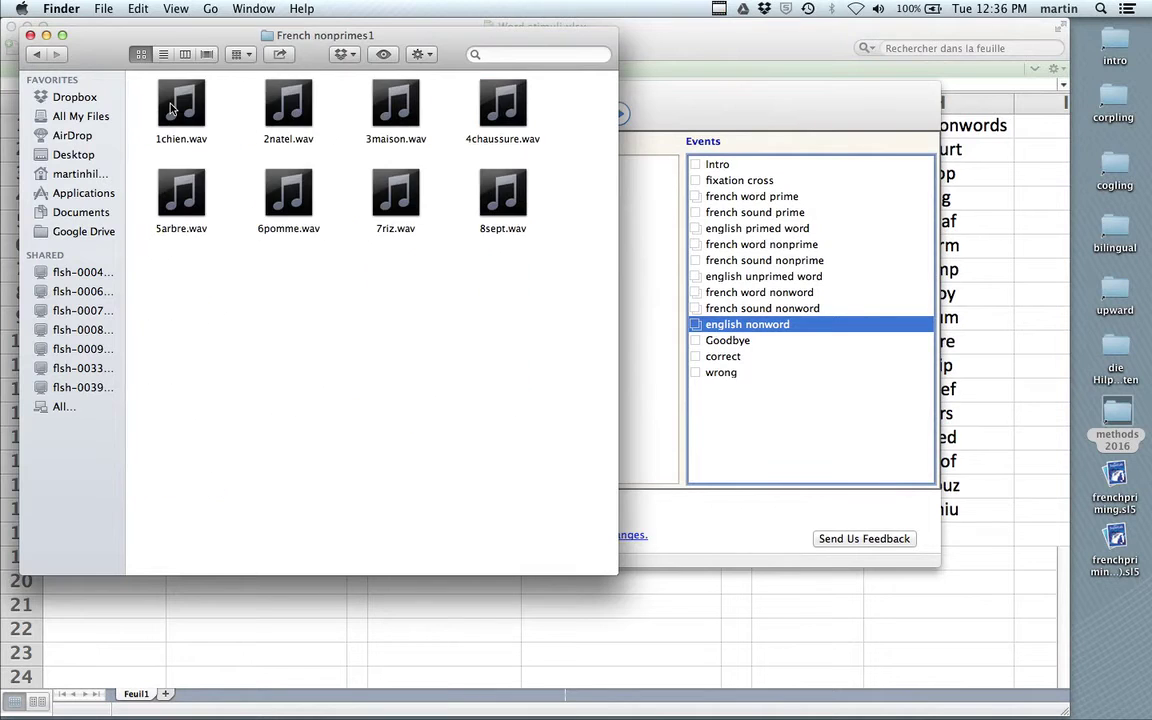
{"action": "key", "text": "super+Up"}
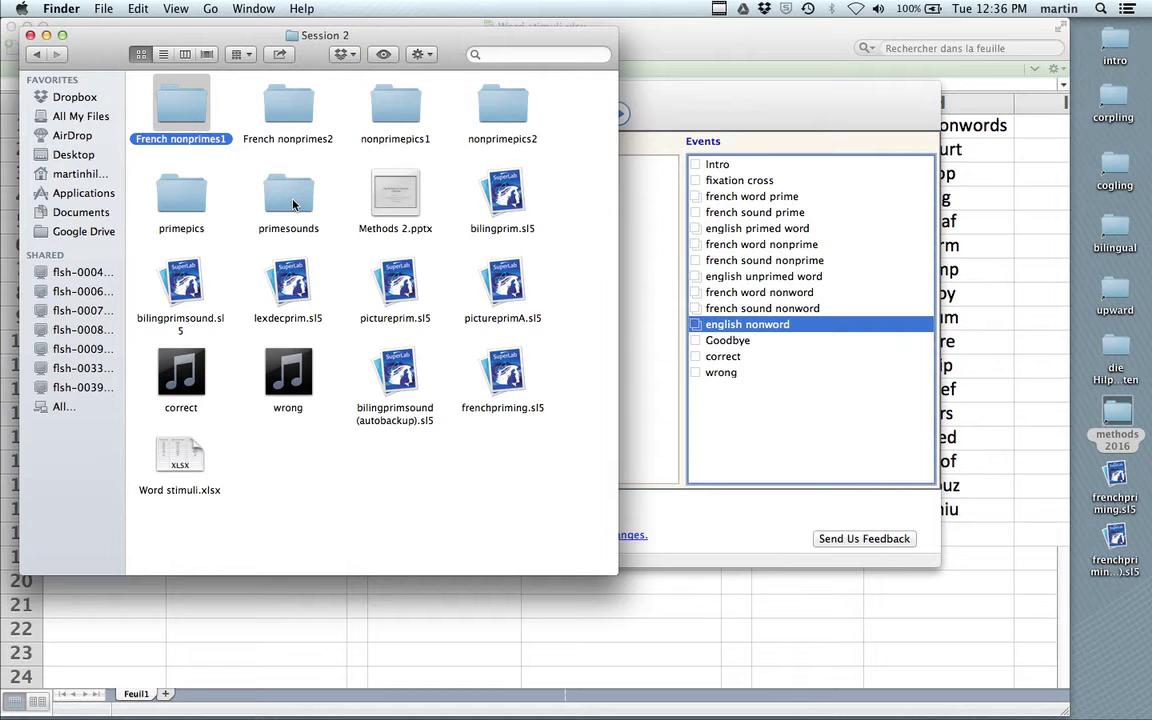
Step: Return to SuperLab and start a new audio stimulus list named french primes
{"action": "left_click", "coordinate": [666, 425]}
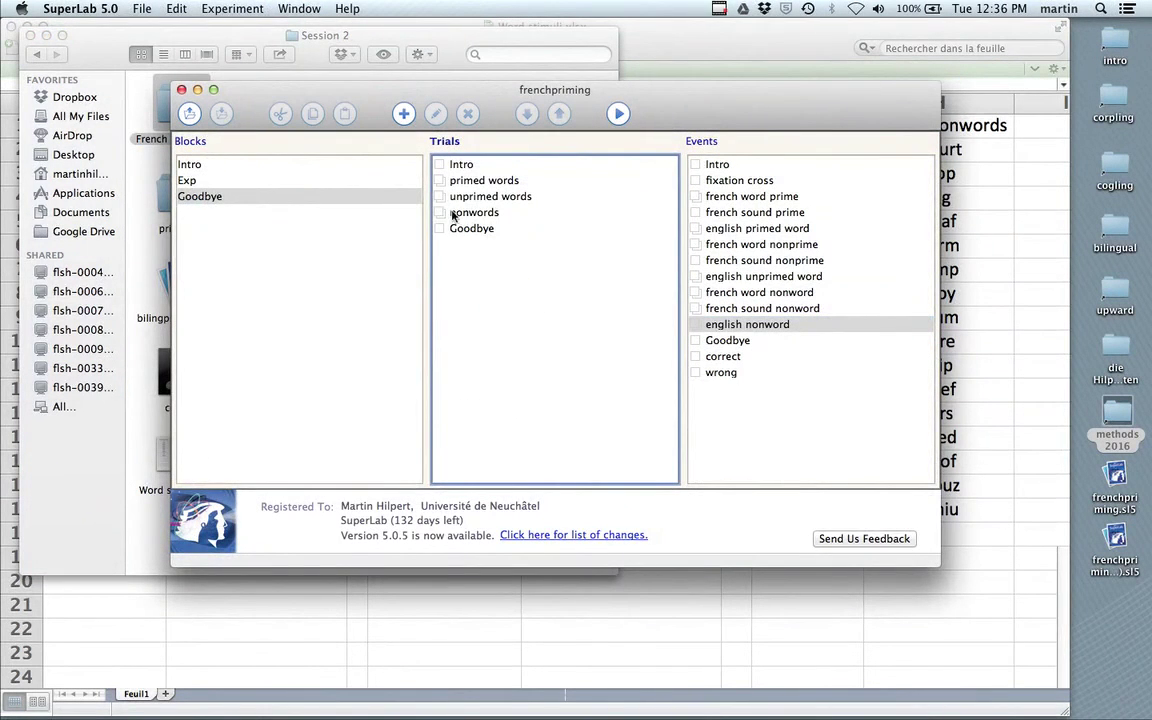
{"action": "left_click", "coordinate": [336, 365]}
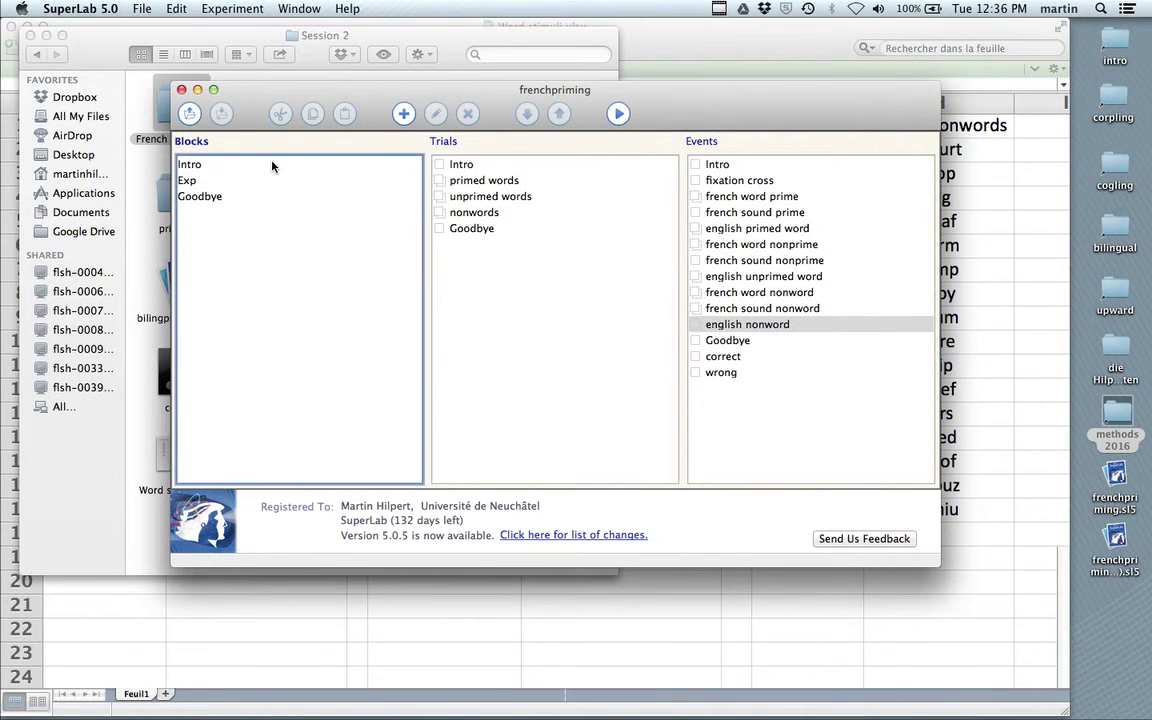
{"action": "left_click", "coordinate": [229, 10]}
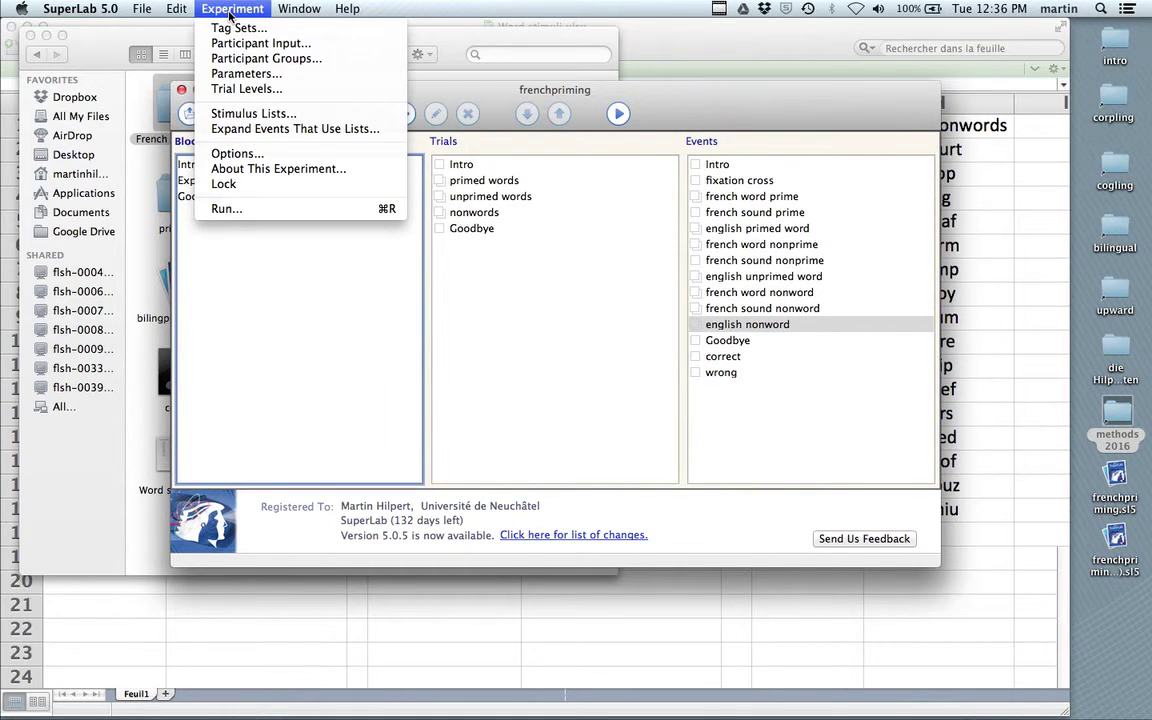
{"action": "left_click", "coordinate": [270, 114]}
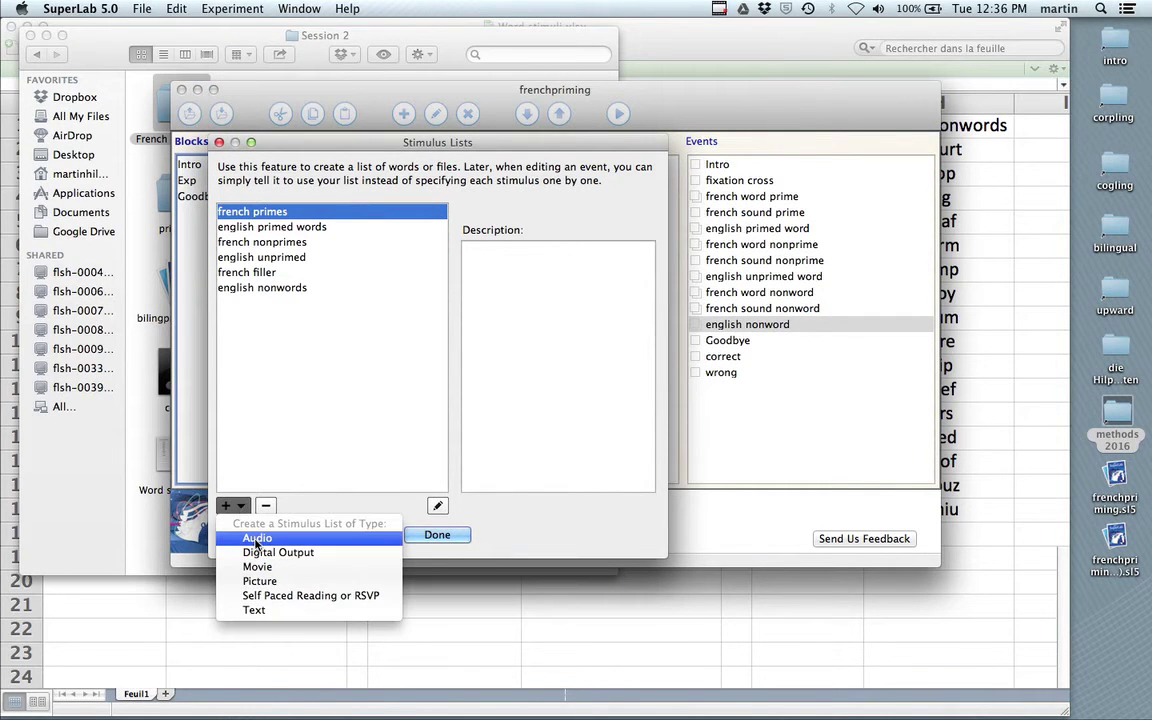
{"action": "left_click", "coordinate": [257, 540]}
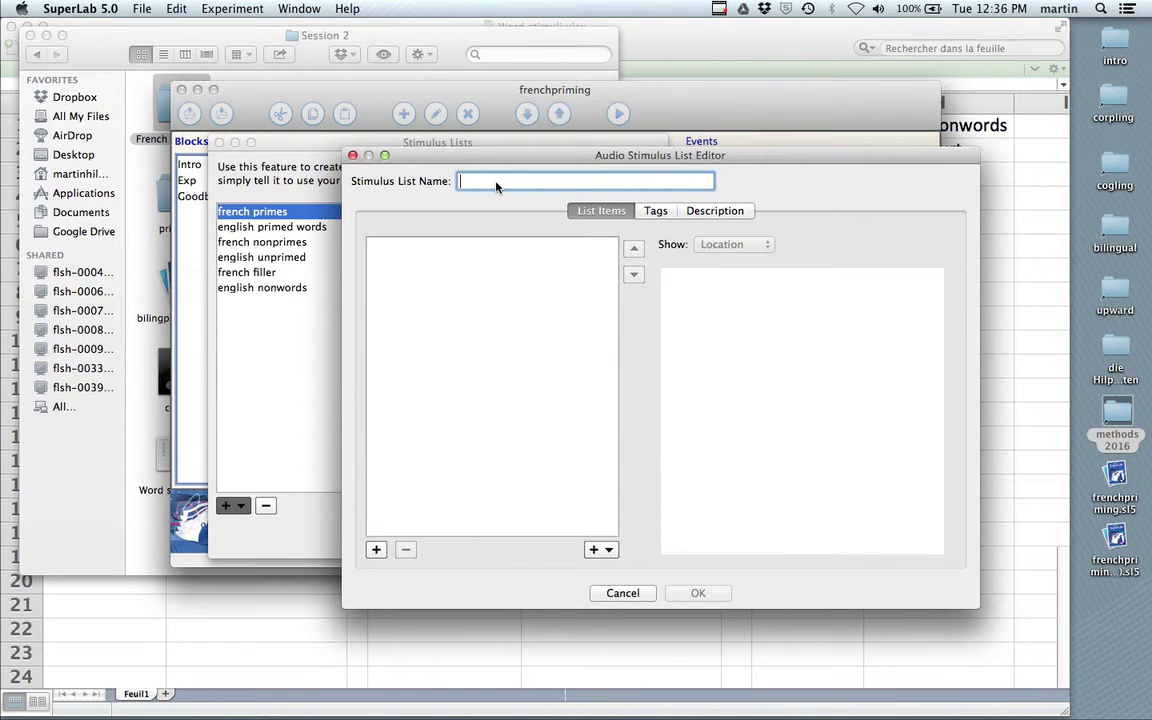
{"action": "type", "text": "french primes"}
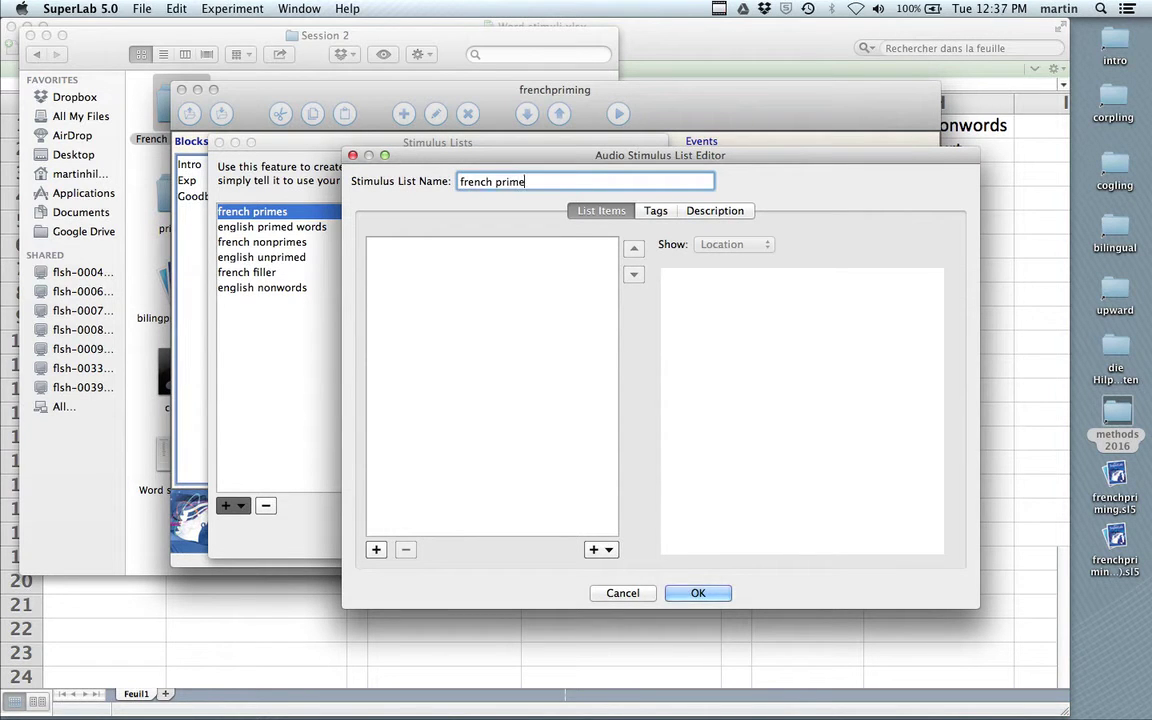
Step: Add the primesounds folder from Session 2 to the new audio stimulus list
{"action": "left_click", "coordinate": [602, 552]}
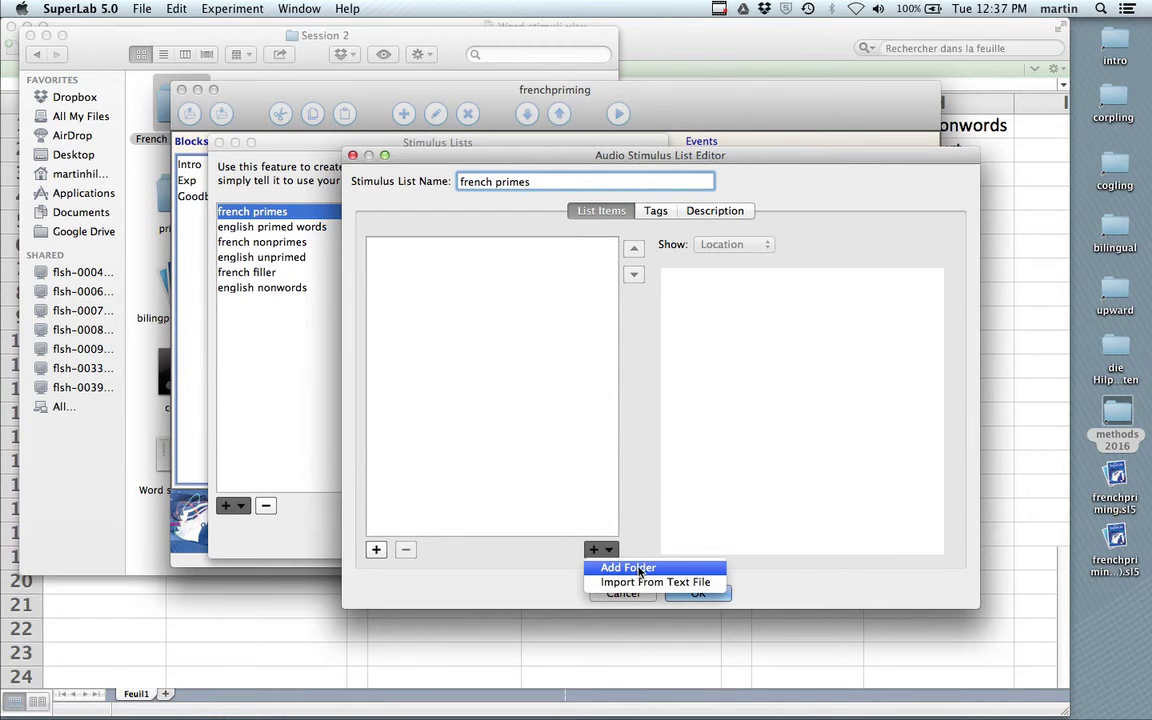
{"action": "left_click", "coordinate": [628, 568]}
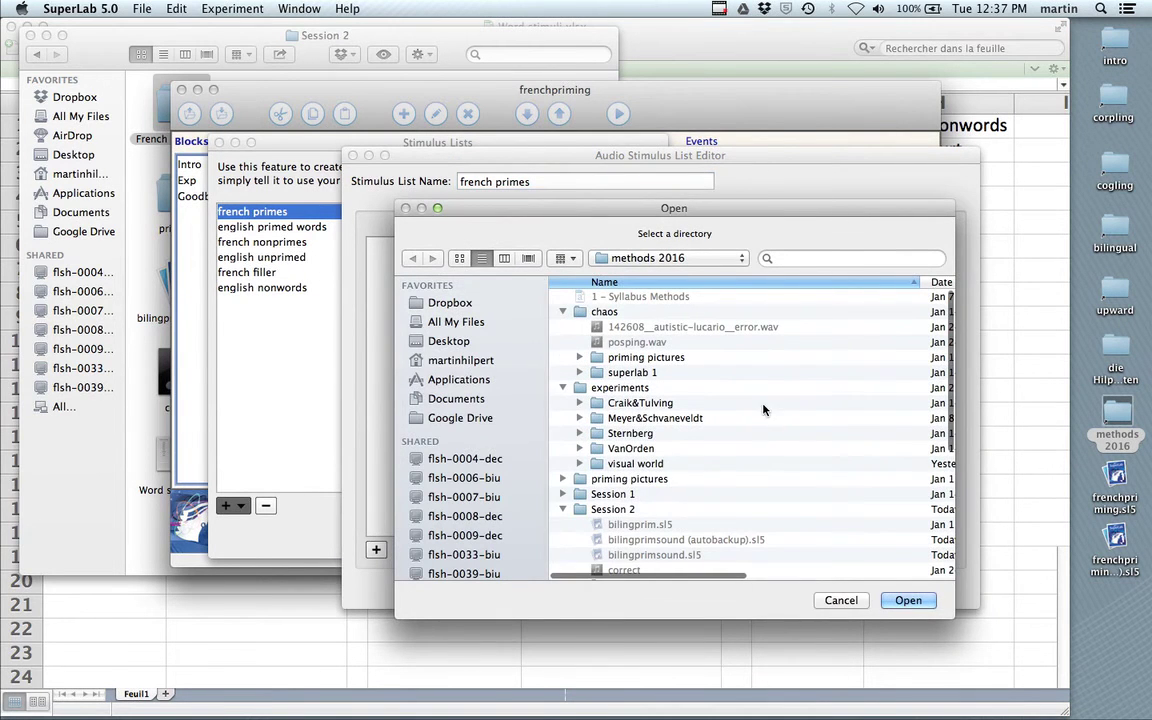
{"action": "scroll", "coordinate": [763, 409], "scroll_direction": "down", "scroll_amount": 5}
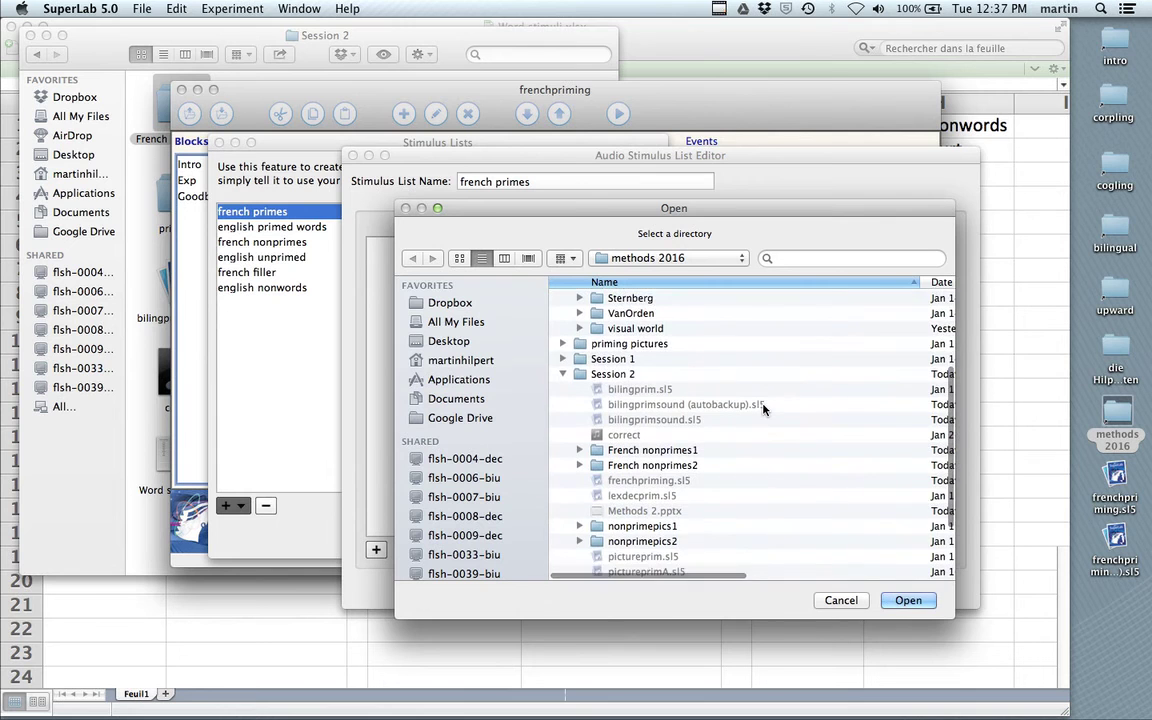
{"action": "scroll", "coordinate": [763, 409], "scroll_direction": "down", "scroll_amount": 3}
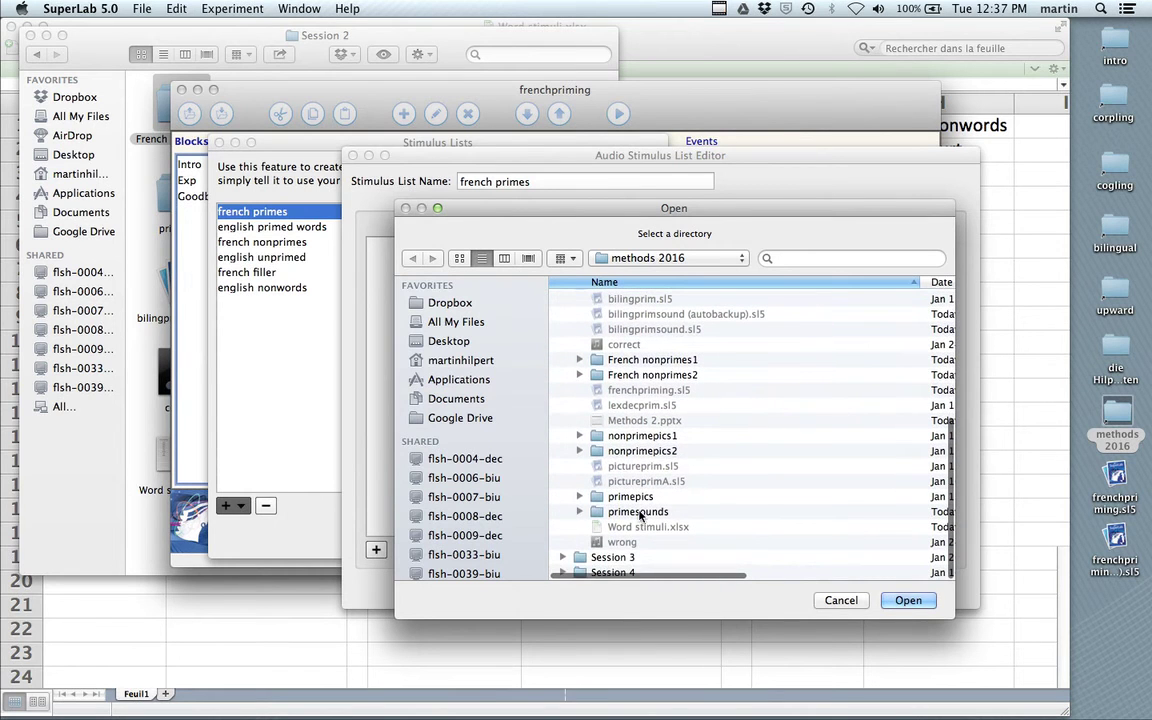
{"action": "left_click", "coordinate": [640, 512]}
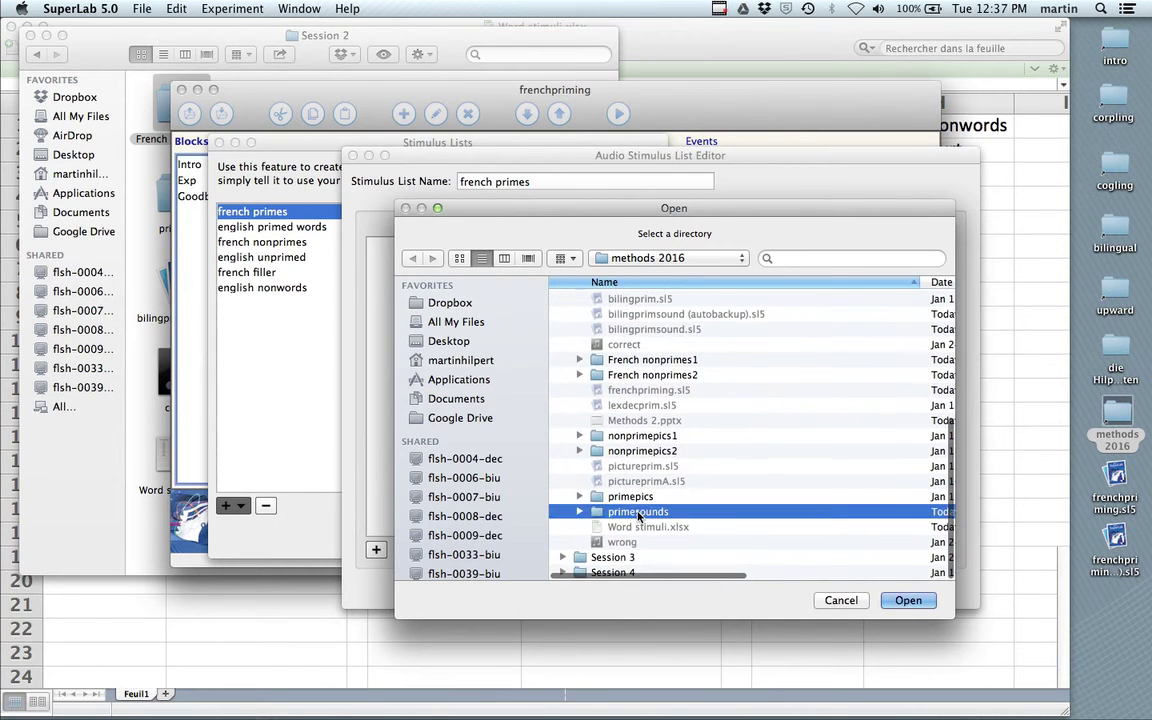
{"action": "left_click", "coordinate": [908, 600]}
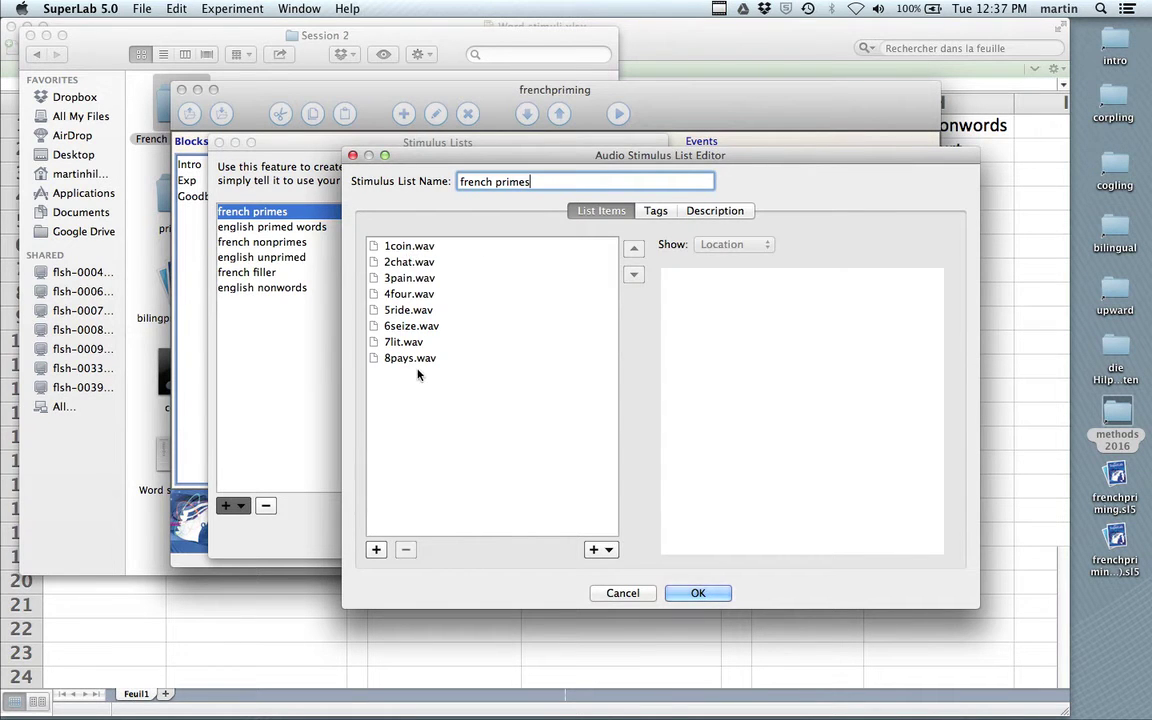
Step: Change the audio list's name to french primesounds and save the list
{"action": "left_click", "coordinate": [698, 594]}
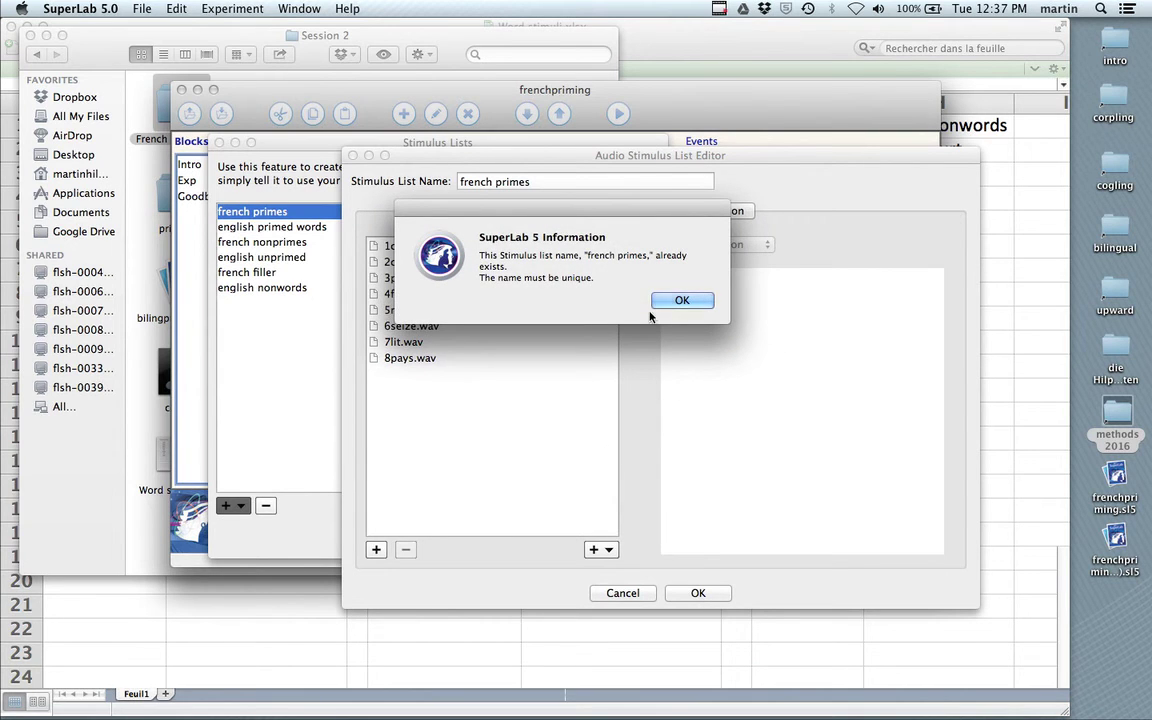
{"action": "left_click", "coordinate": [686, 301]}
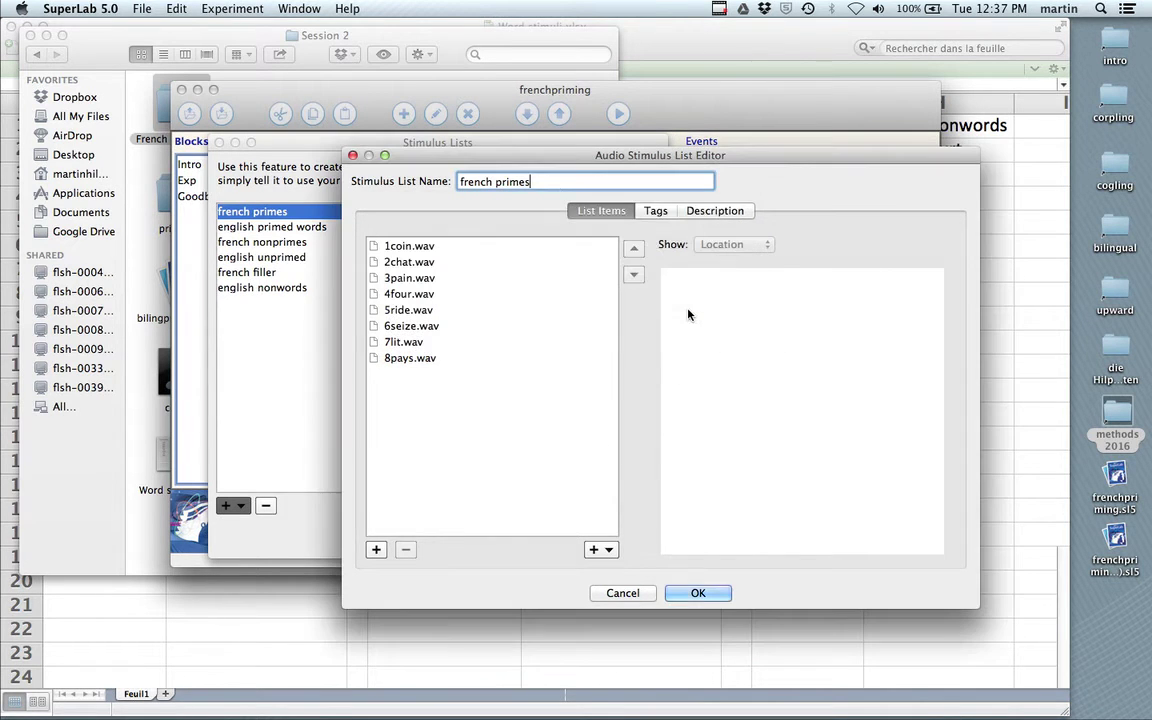
{"action": "type", "text": "ounds"}
{"action": "left_click", "coordinate": [700, 594]}
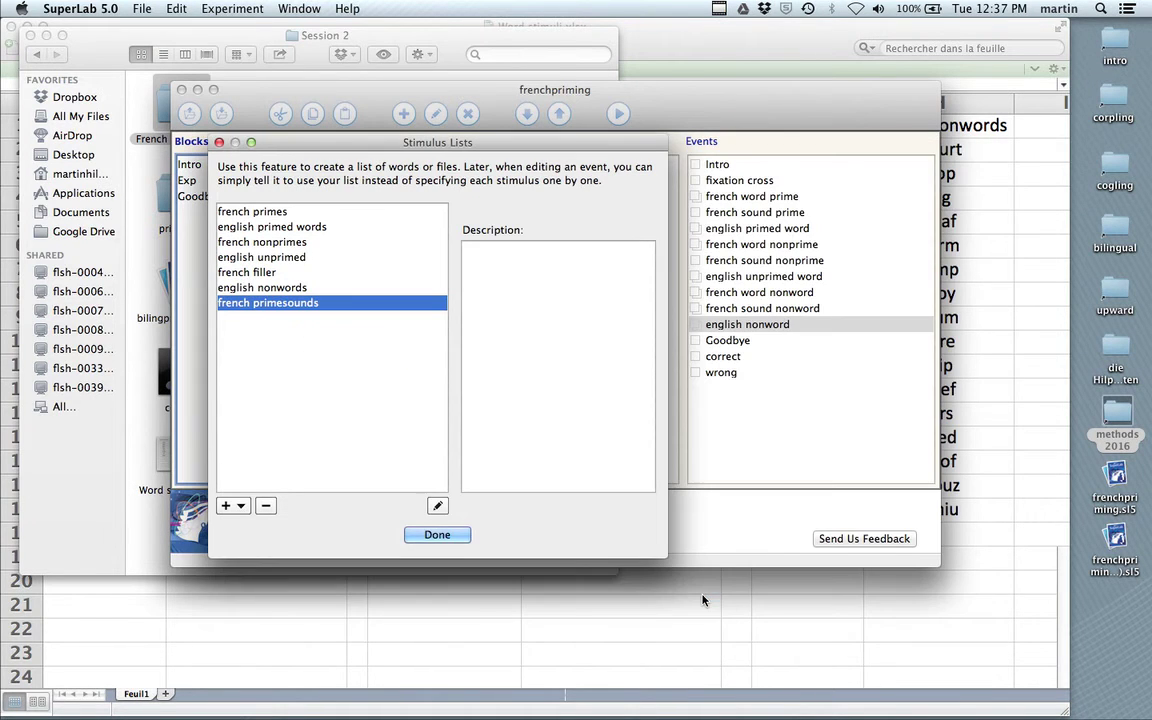
Step: Start a new audio stimulus list named french nonprimesounds
{"action": "left_click", "coordinate": [240, 508]}
{"action": "left_click", "coordinate": [256, 539]}
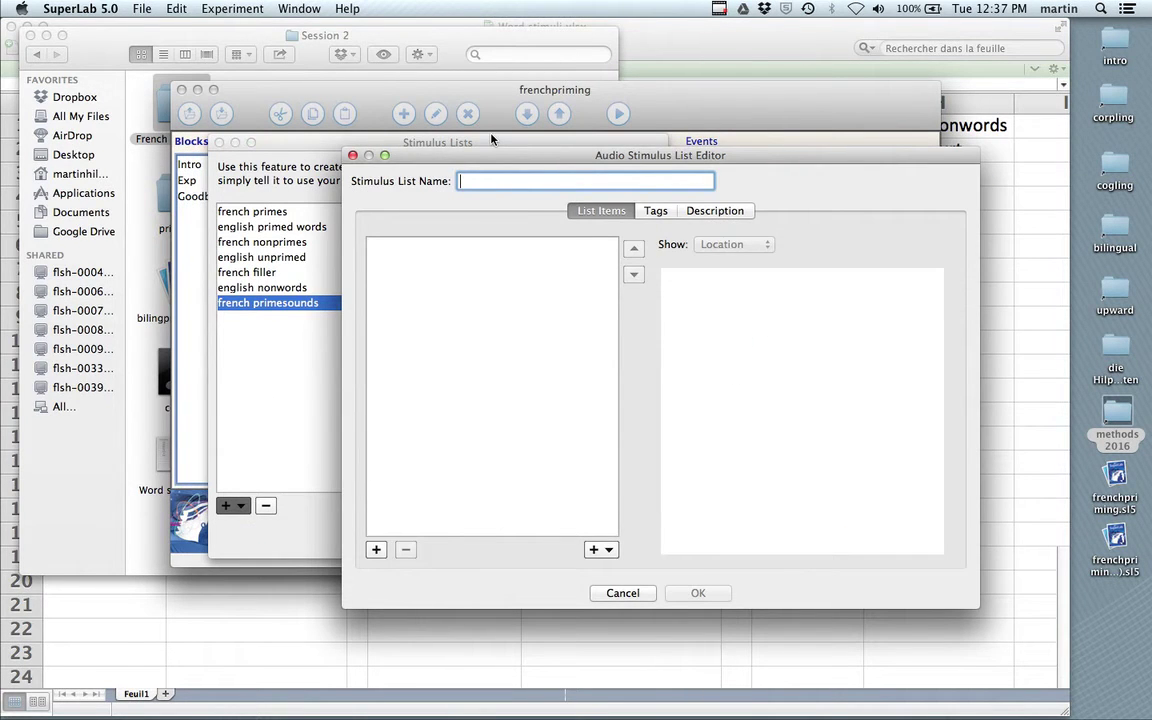
{"action": "type", "text": "french"}
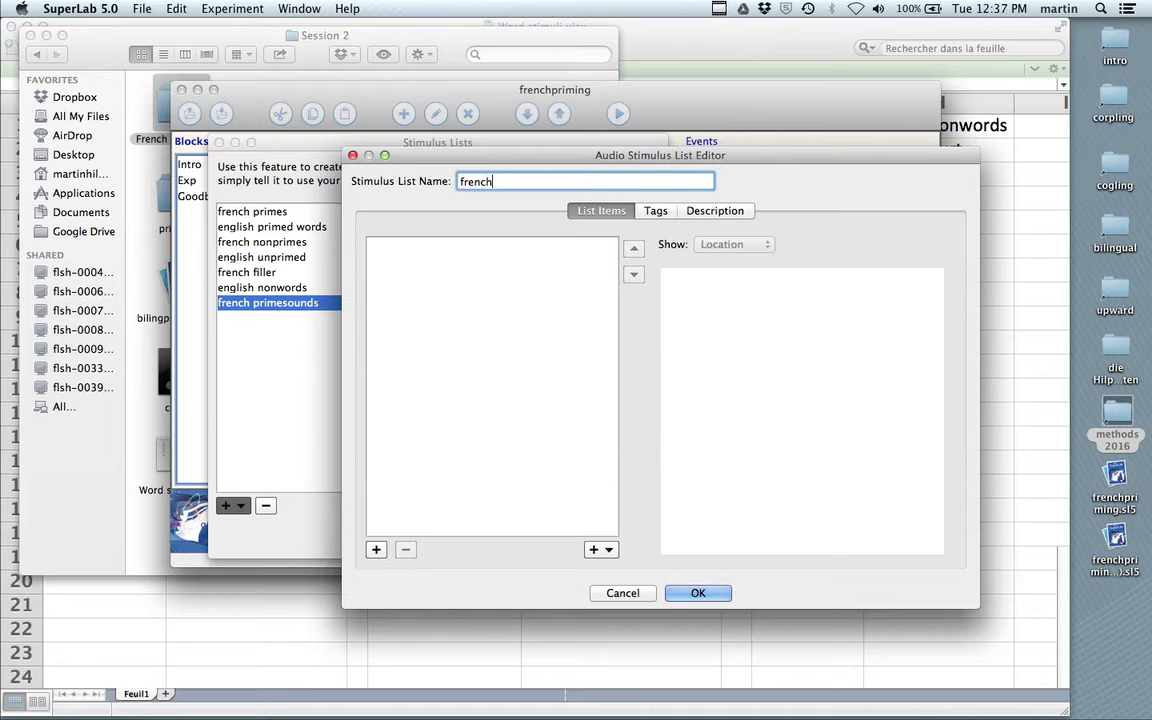
{"action": "type", "text": " nonprimesounds"}
Step: Add the French nonprimes1 folder to the french nonprimesounds list and save the list
{"action": "left_click", "coordinate": [607, 551]}
{"action": "left_click", "coordinate": [621, 568]}
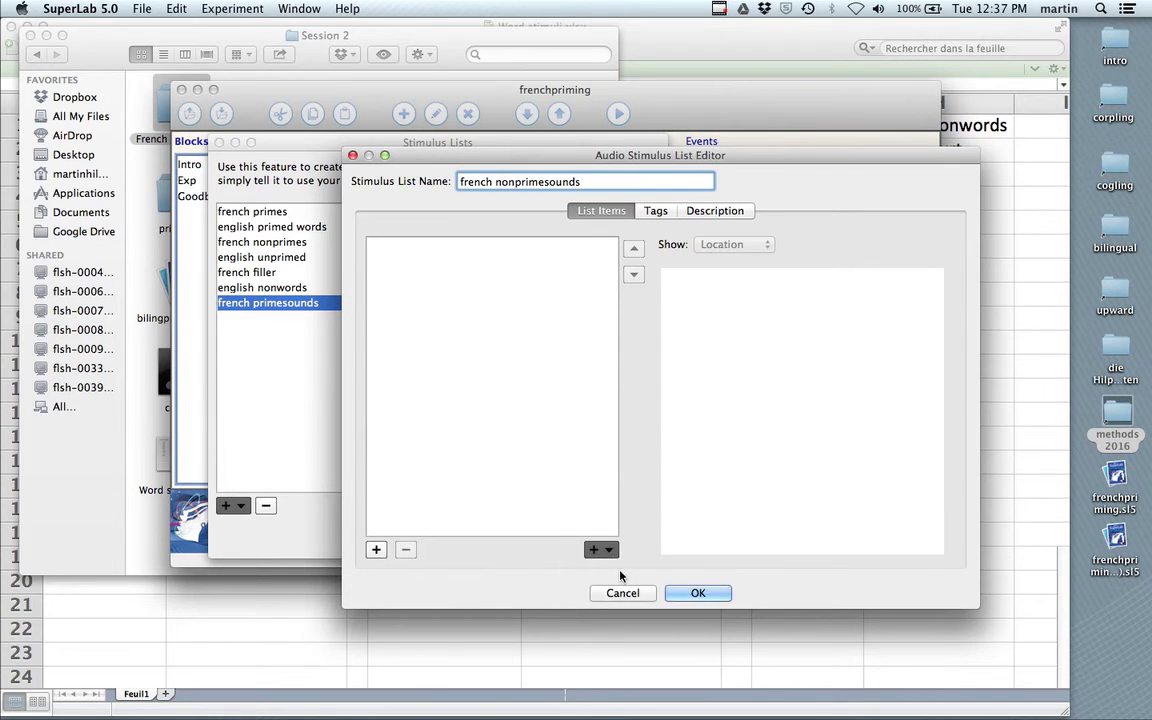
{"action": "left_click", "coordinate": [660, 360]}
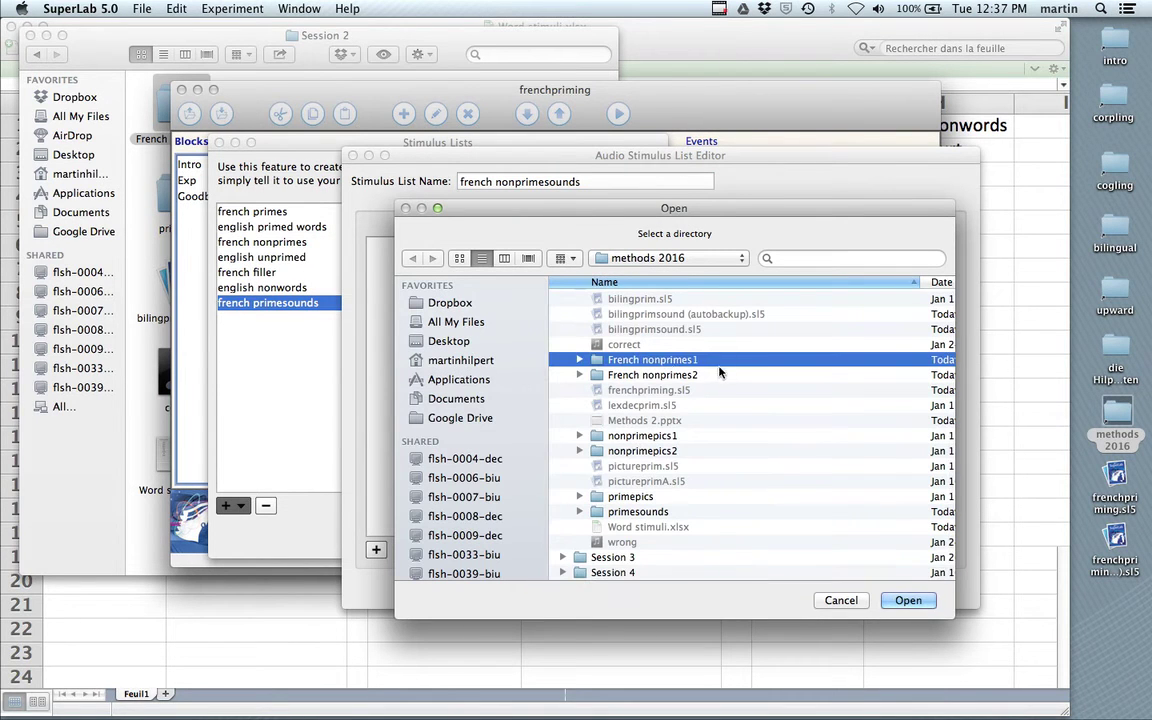
{"action": "left_click", "coordinate": [908, 600]}
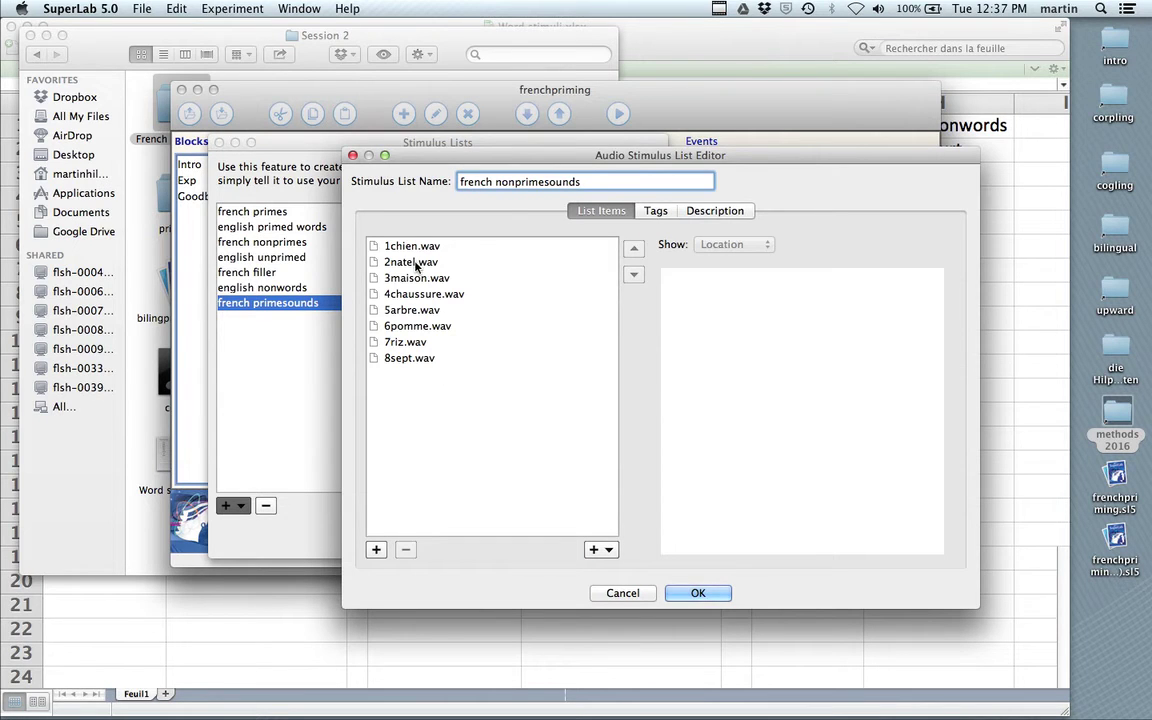
{"action": "left_click", "coordinate": [694, 594]}
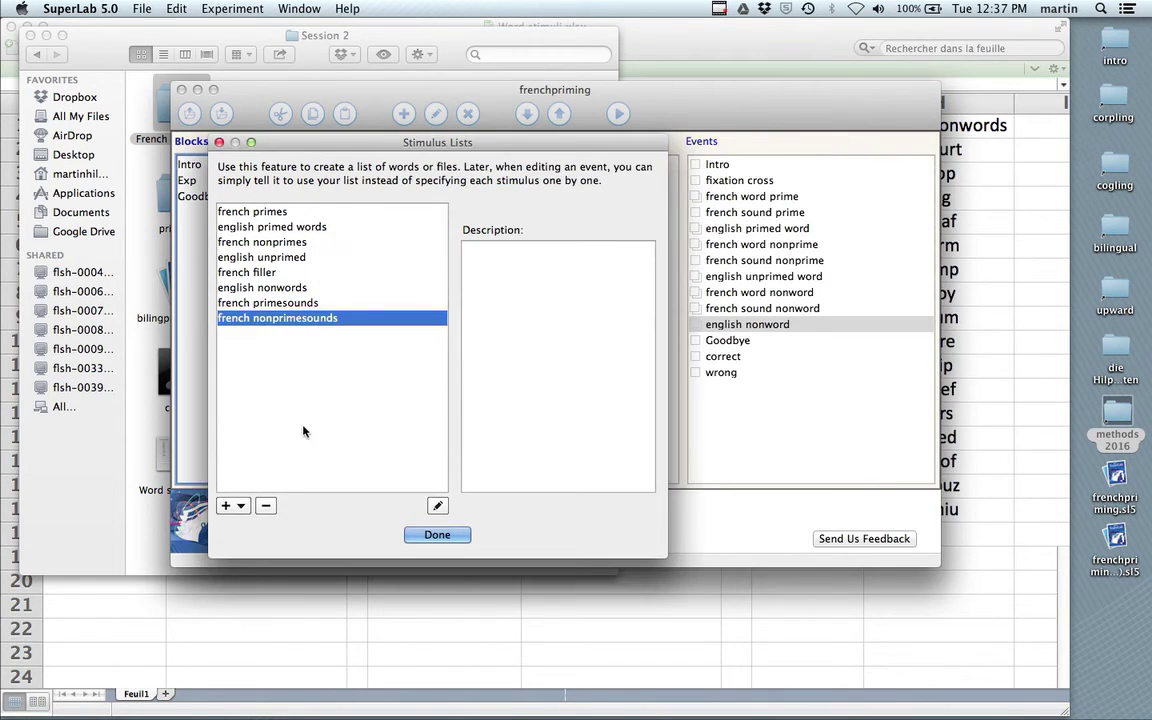
Step: Start another audio stimulus list and name it french fillersounds
{"action": "left_click", "coordinate": [232, 505]}
{"action": "left_click", "coordinate": [258, 539]}
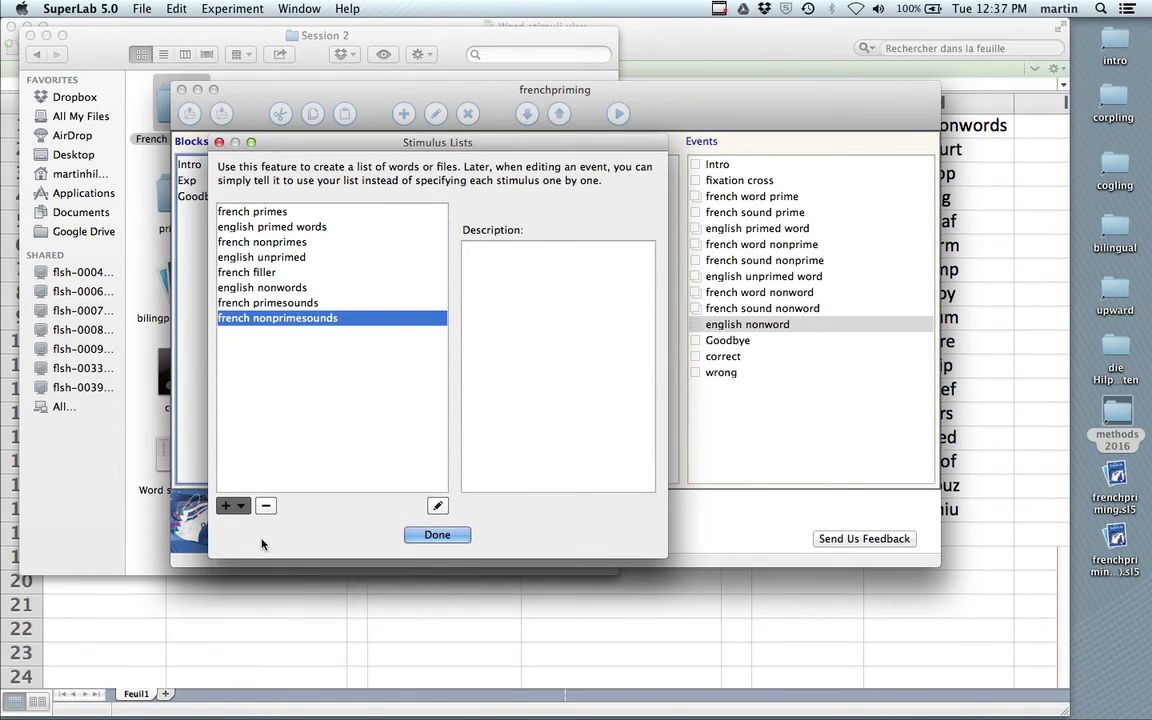
{"action": "type", "text": "french "}
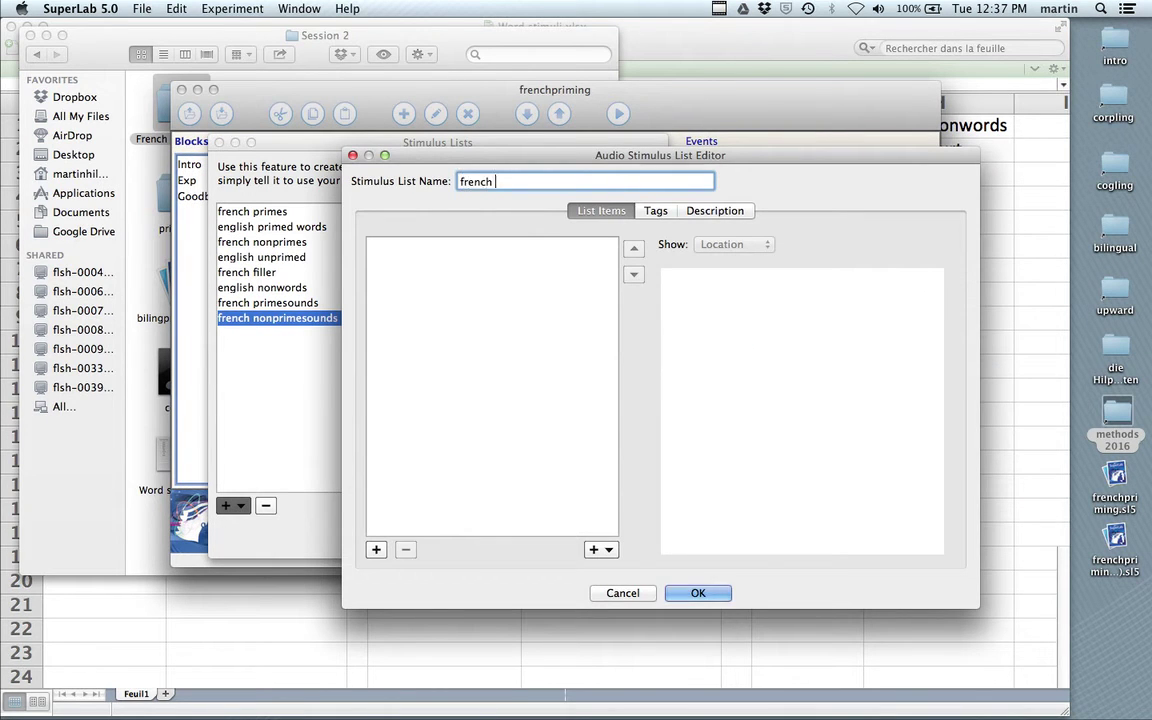
{"action": "type", "text": "fillersounds"}
Step: Check the sound files in the French nonprimes2 folder, add that folder to the french fillersounds list and save the list
{"action": "left_click", "coordinate": [604, 551]}
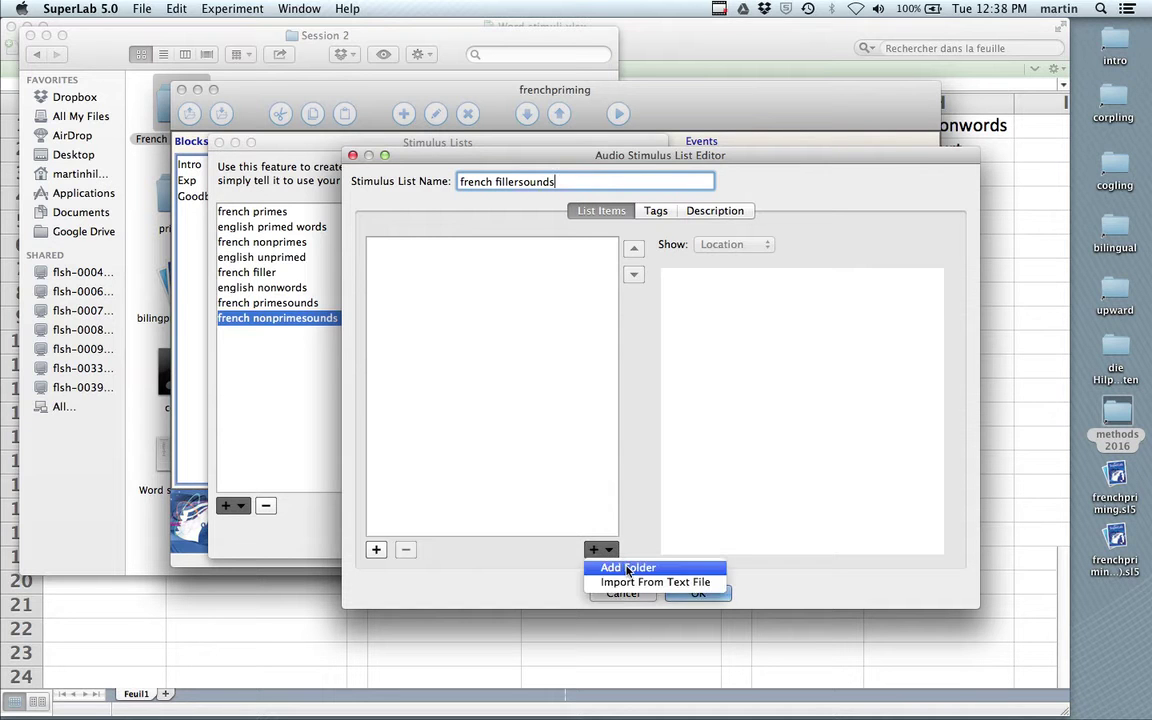
{"action": "left_click", "coordinate": [626, 567]}
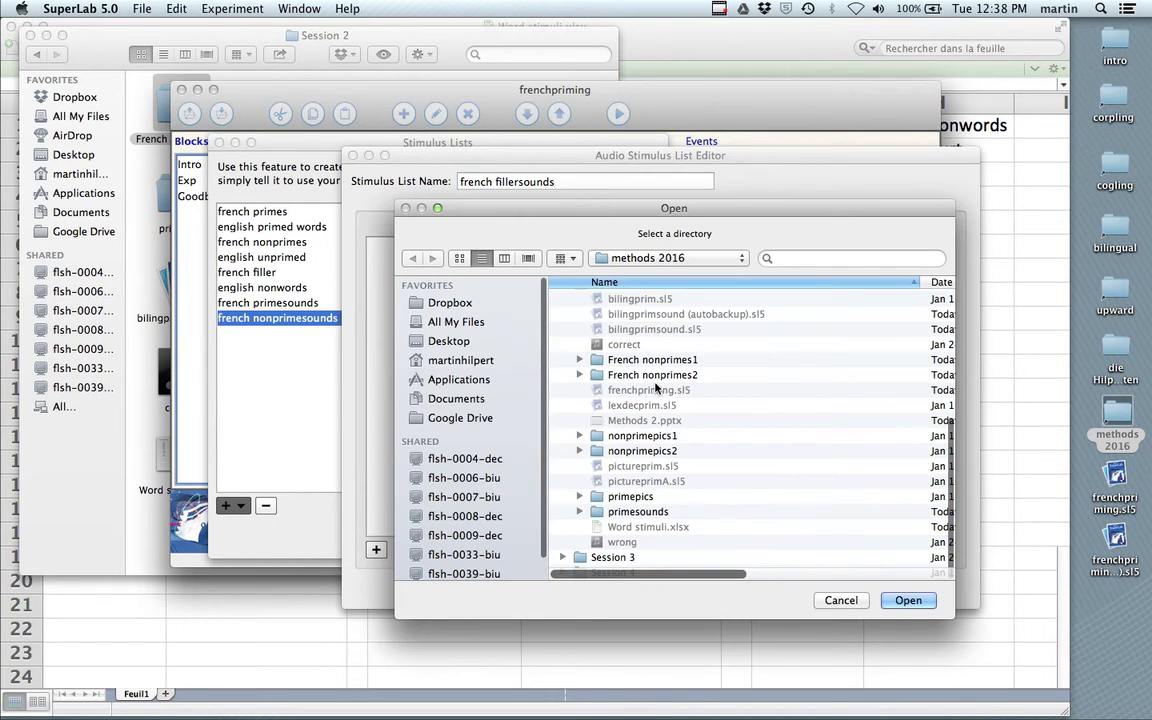
{"action": "left_click", "coordinate": [652, 375]}
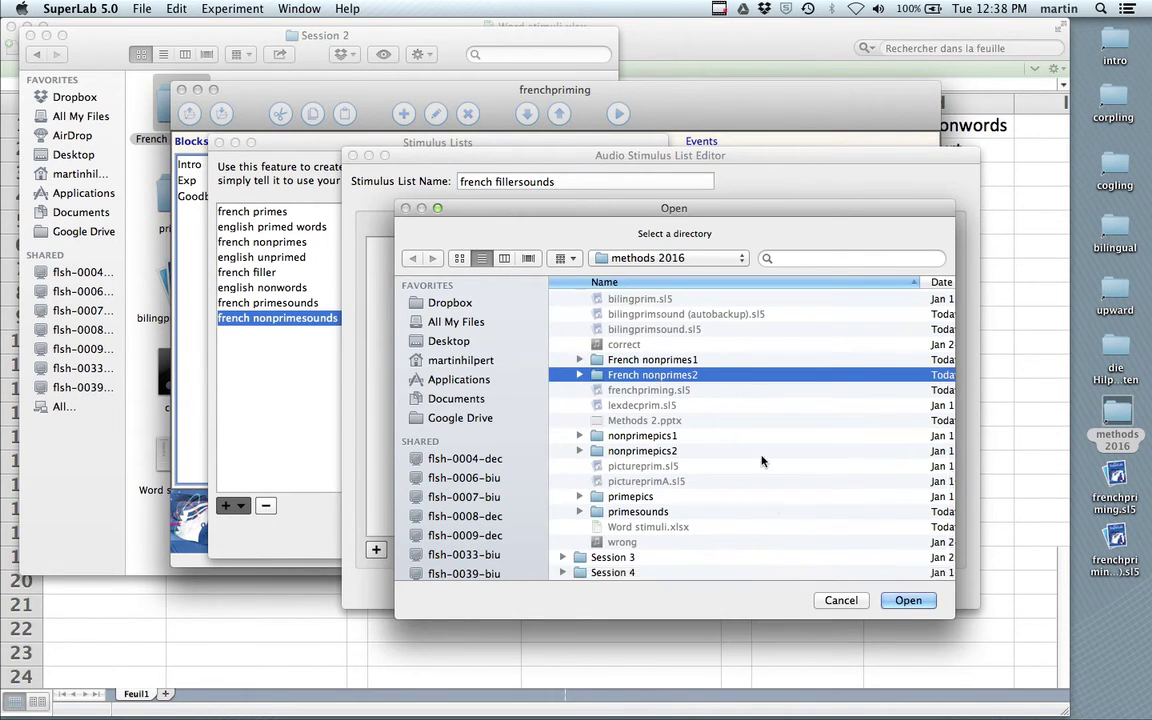
{"action": "left_click", "coordinate": [579, 375]}
{"action": "scroll", "coordinate": [714, 398], "scroll_direction": "down", "scroll_amount": 5}
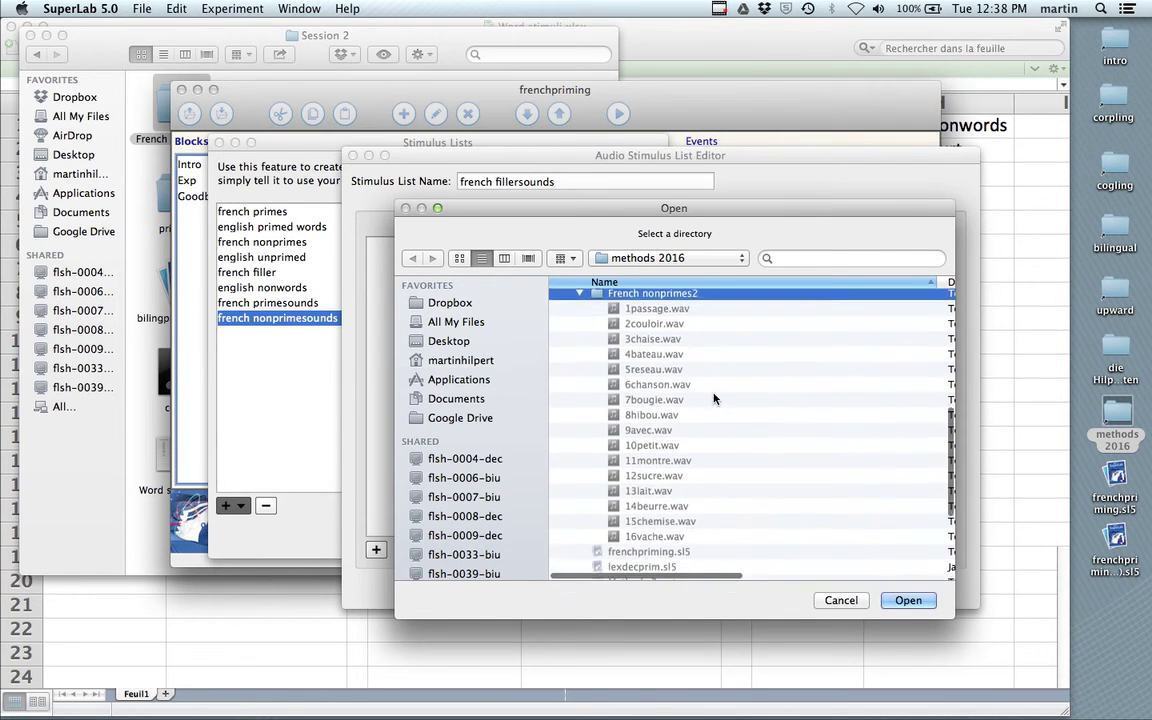
{"action": "scroll", "coordinate": [712, 398], "scroll_direction": "up", "scroll_amount": 5}
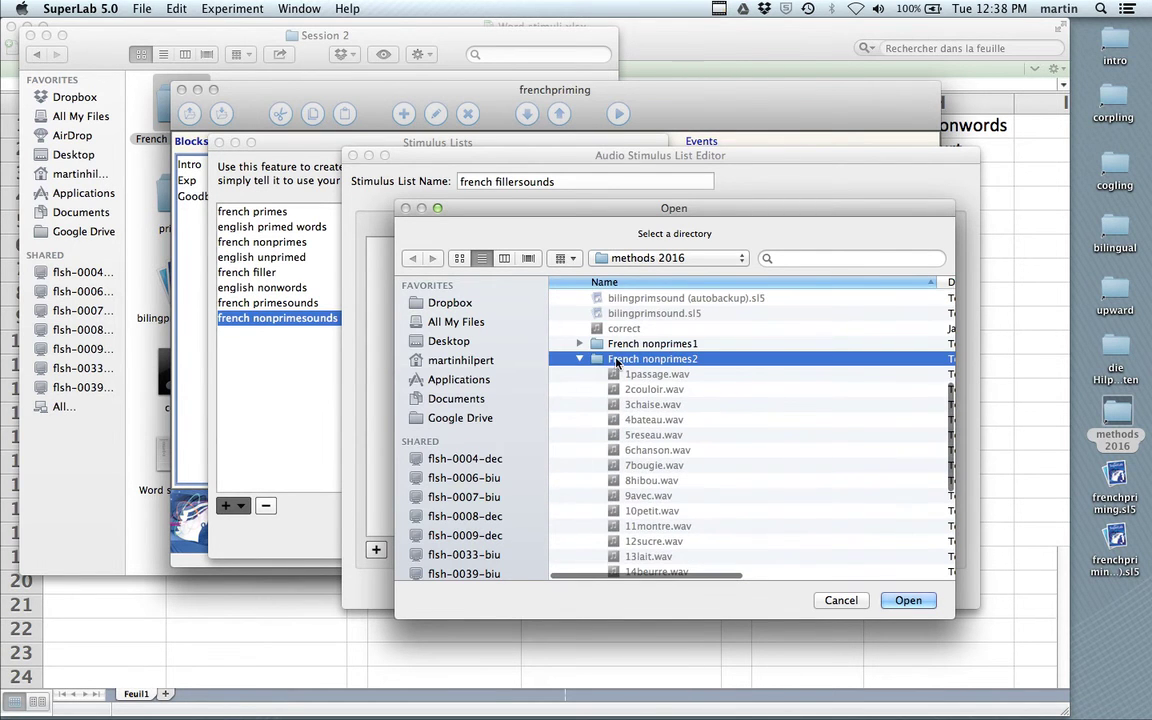
{"action": "left_click", "coordinate": [908, 600]}
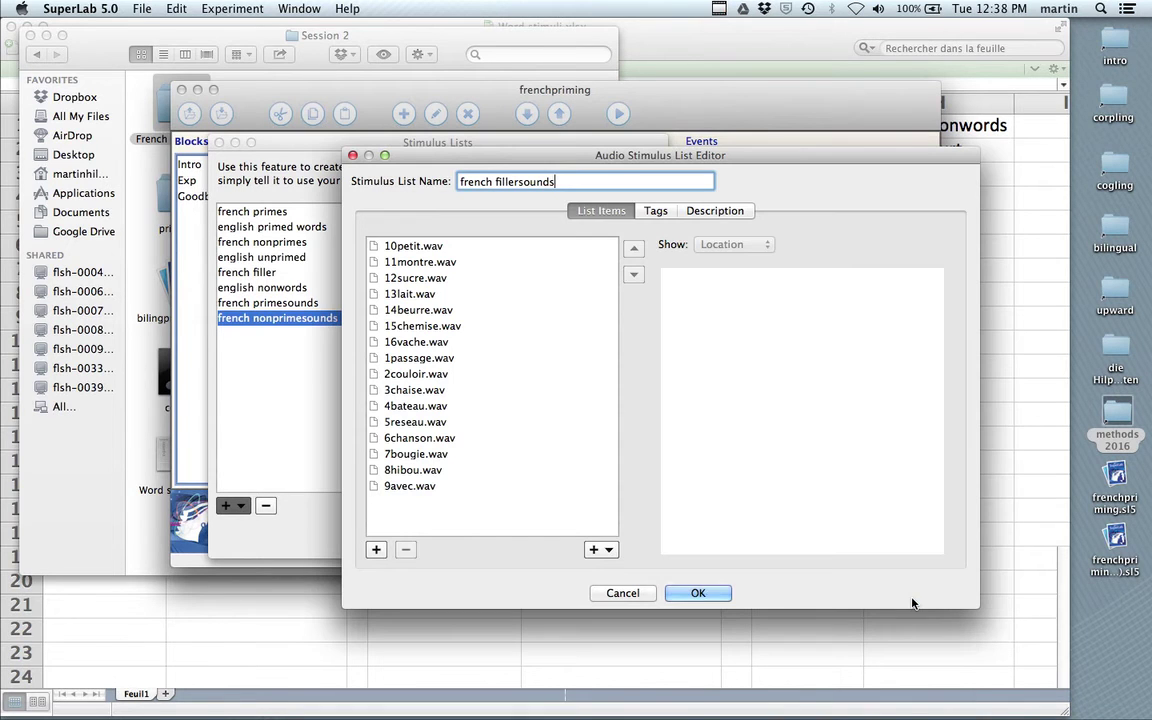
{"action": "left_click", "coordinate": [680, 593]}
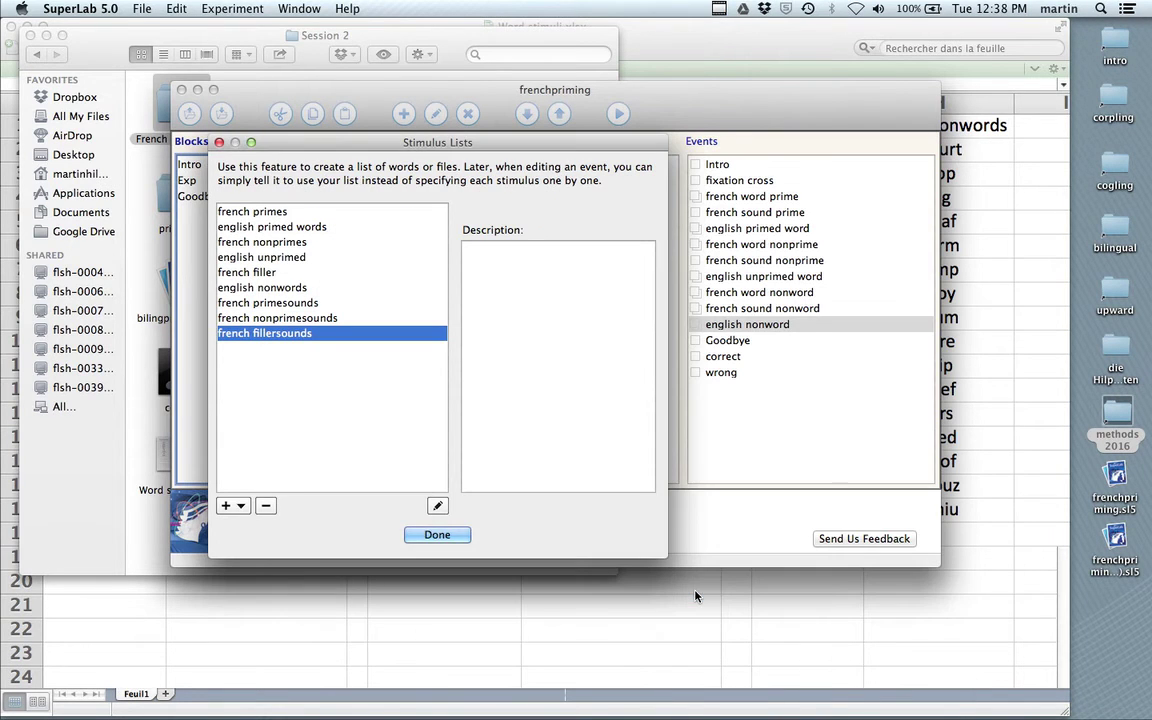
Step: Finish with the stimulus lists, select the primed words trial and save the experiment
{"action": "left_click", "coordinate": [437, 535]}
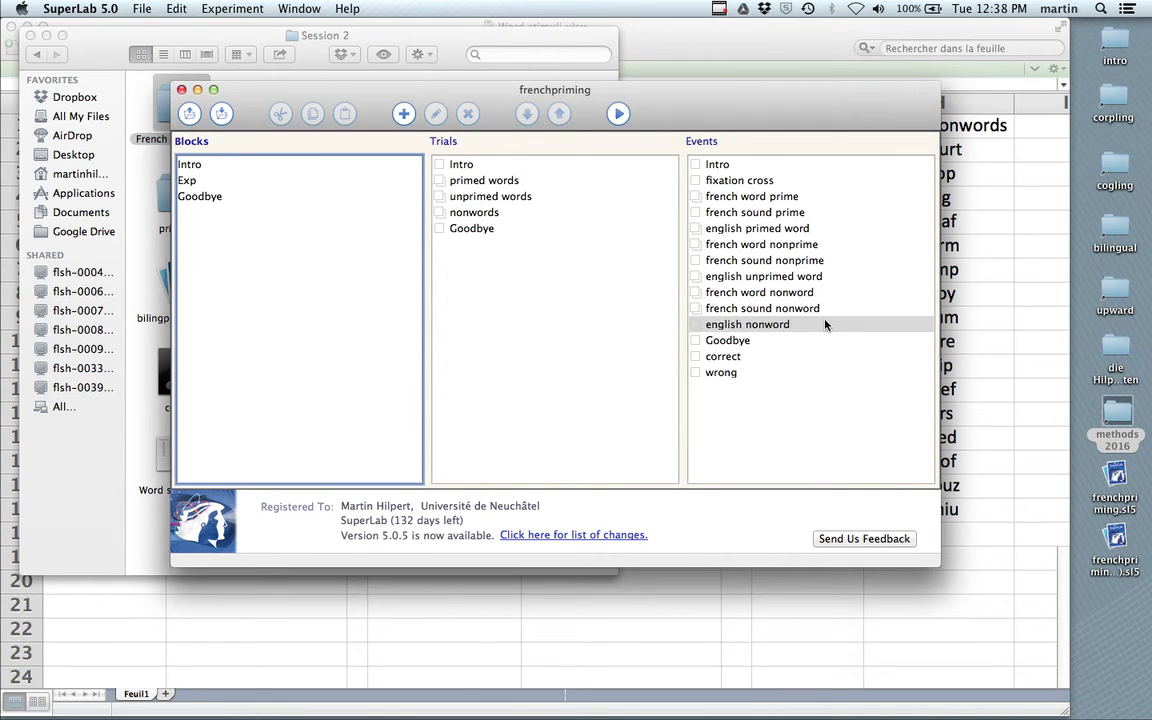
{"action": "left_click", "coordinate": [470, 181]}
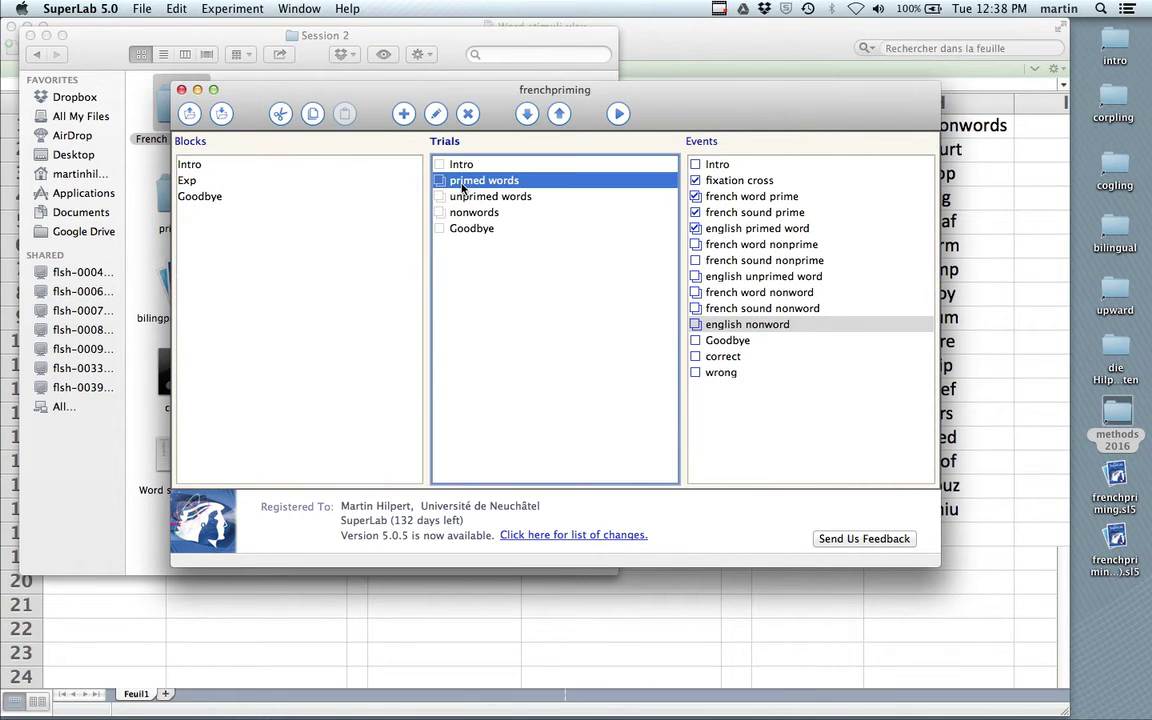
{"action": "left_click", "coordinate": [219, 113]}
Step: Open the fixation cross event for editing
{"action": "left_click", "coordinate": [737, 181]}
{"action": "double_click", "coordinate": [737, 181]}
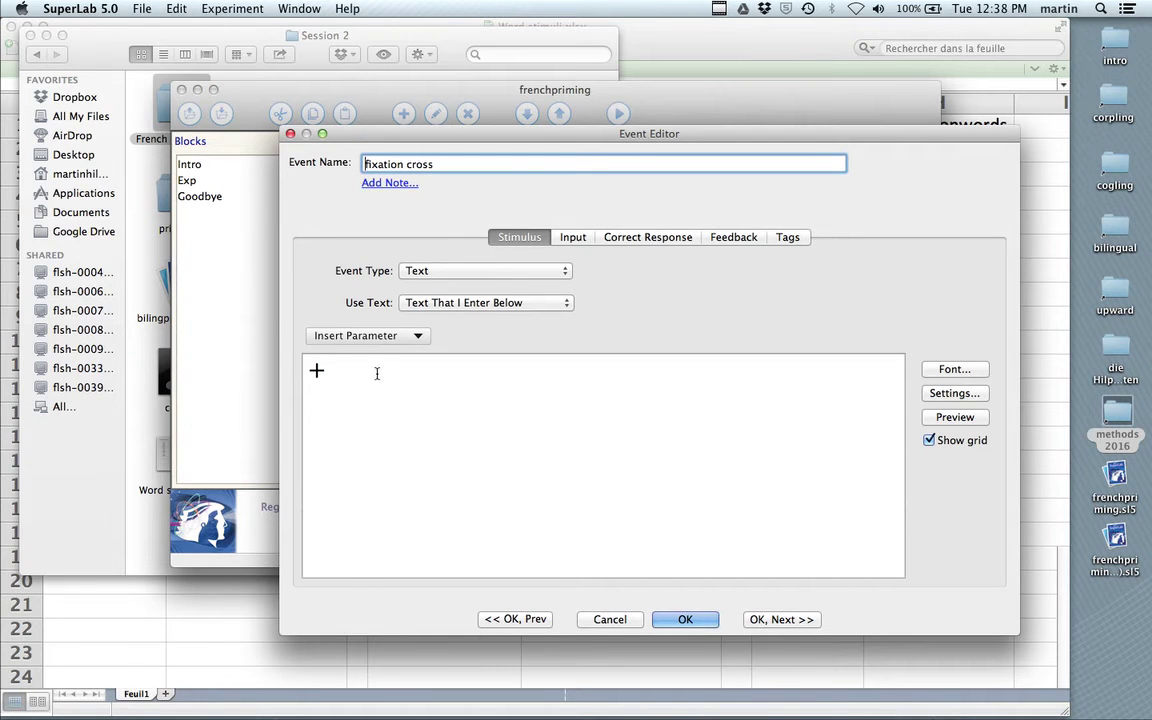
Step: Review the stimulus and input settings of the fixation cross and french word prime events, including the french primes word list
{"action": "left_click", "coordinate": [572, 238]}
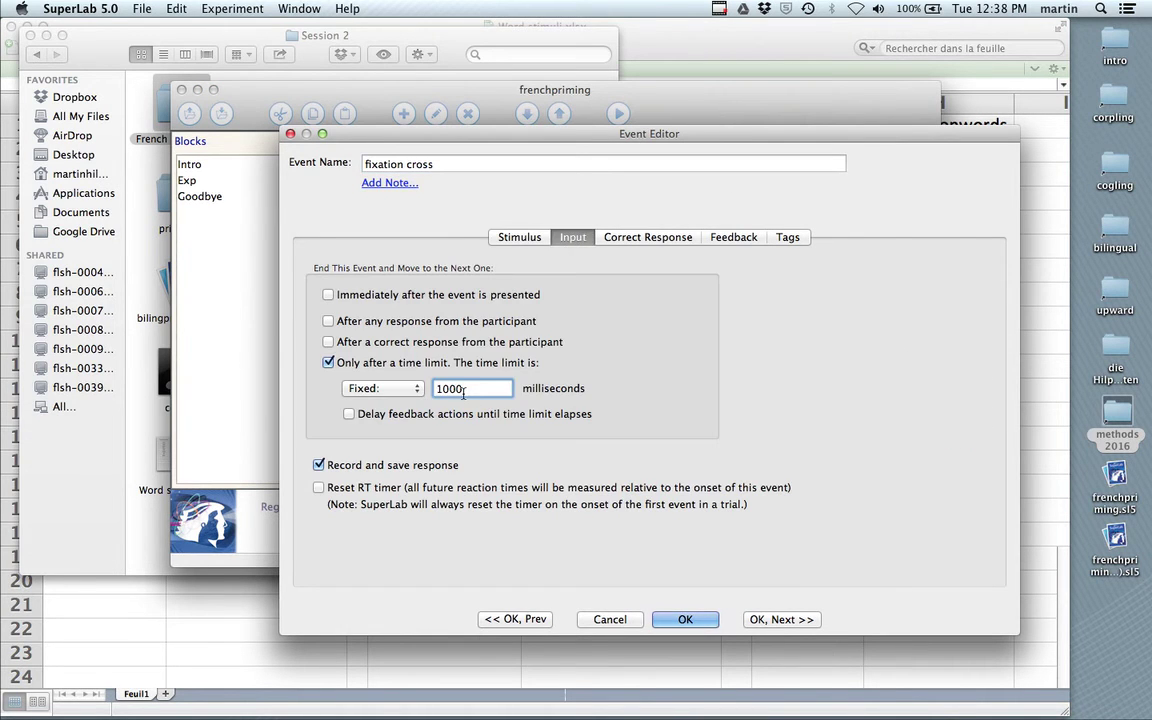
{"action": "left_click", "coordinate": [512, 238]}
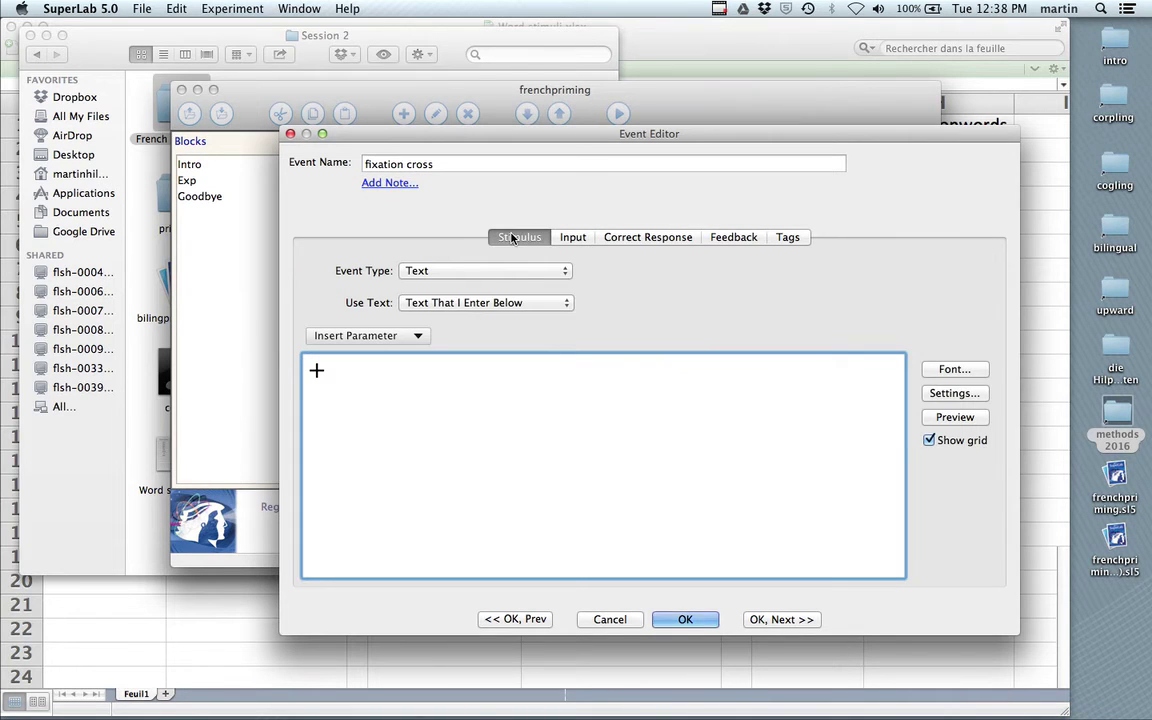
{"action": "left_click", "coordinate": [779, 620]}
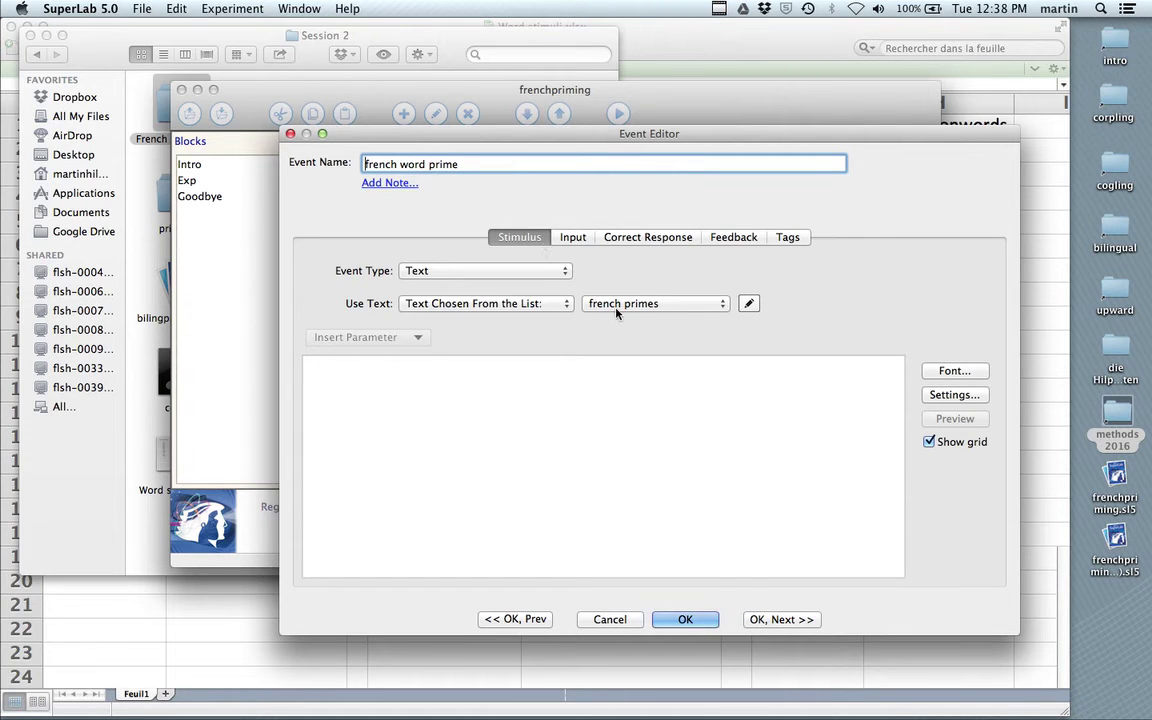
{"action": "left_click", "coordinate": [748, 303]}
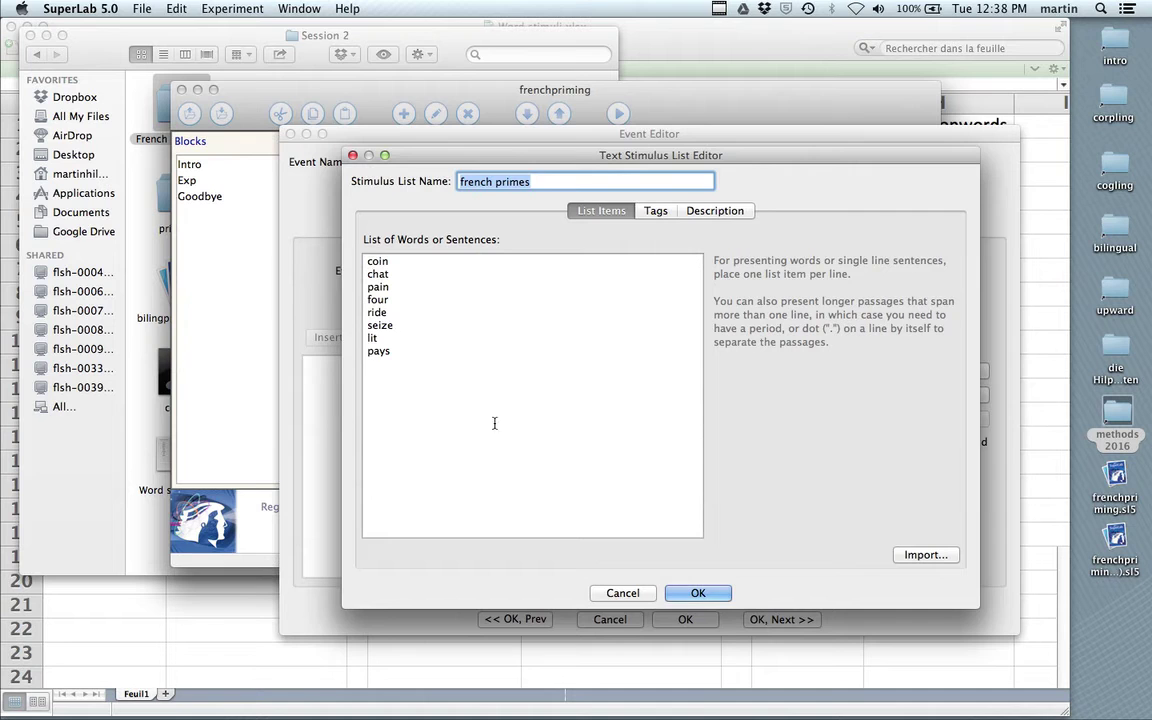
{"action": "left_click", "coordinate": [698, 594]}
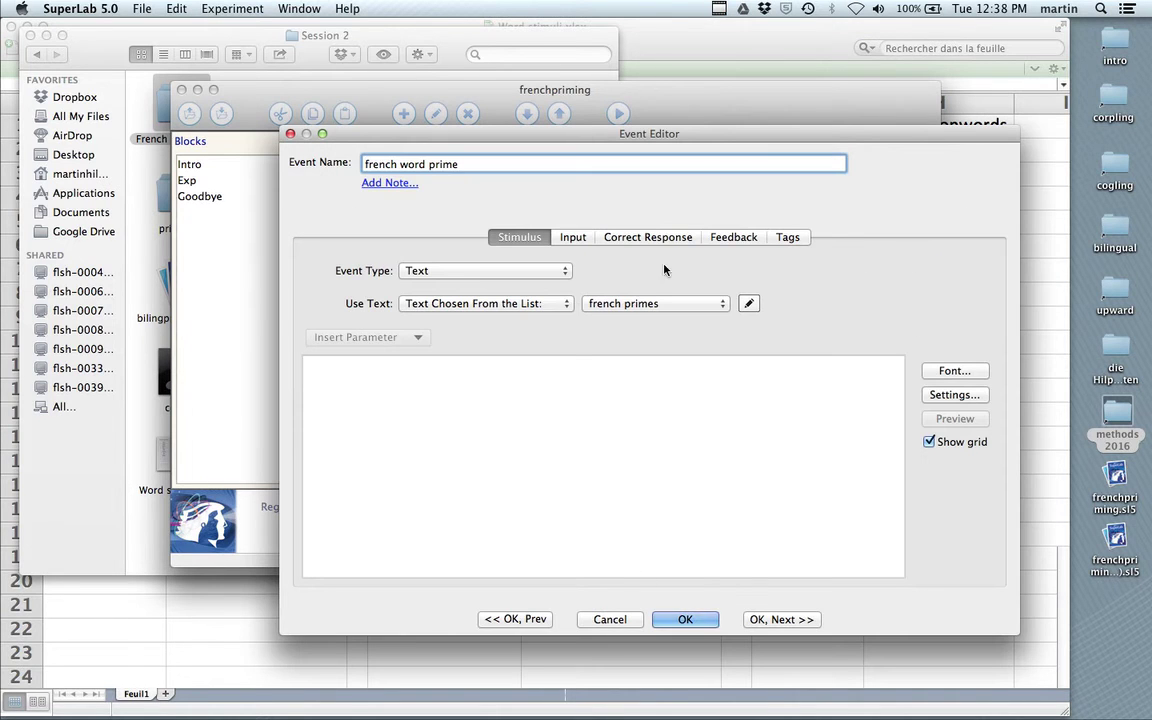
{"action": "left_click", "coordinate": [572, 238]}
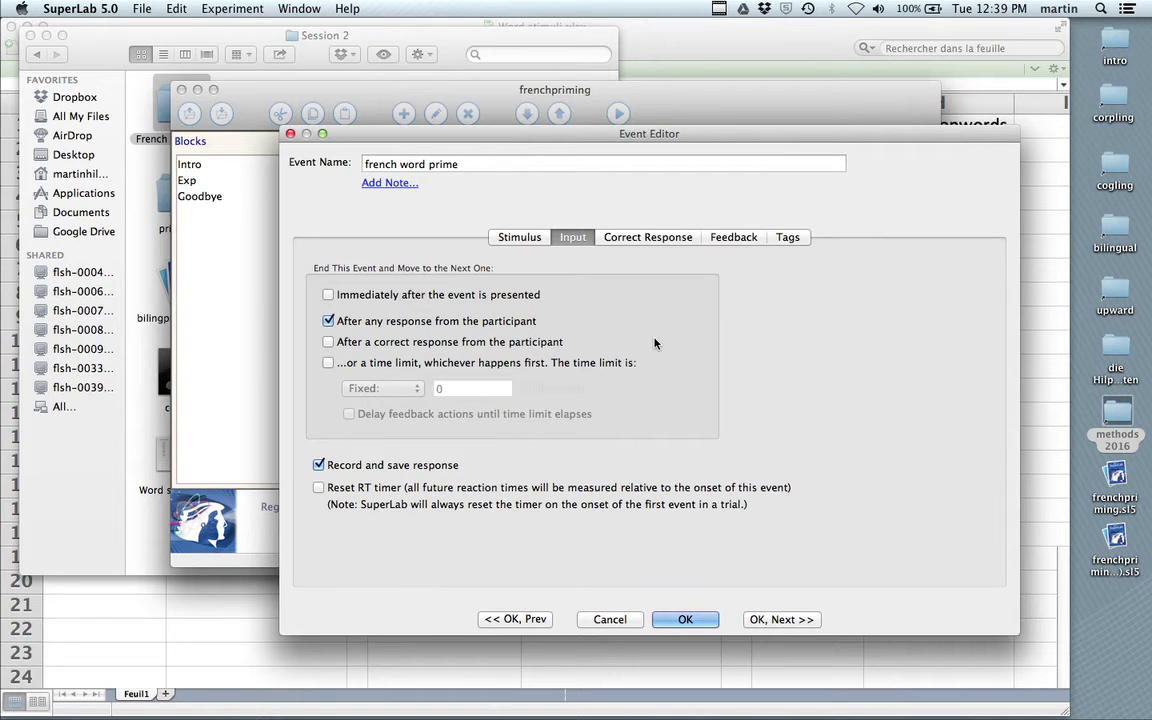
{"action": "left_click", "coordinate": [686, 621]}
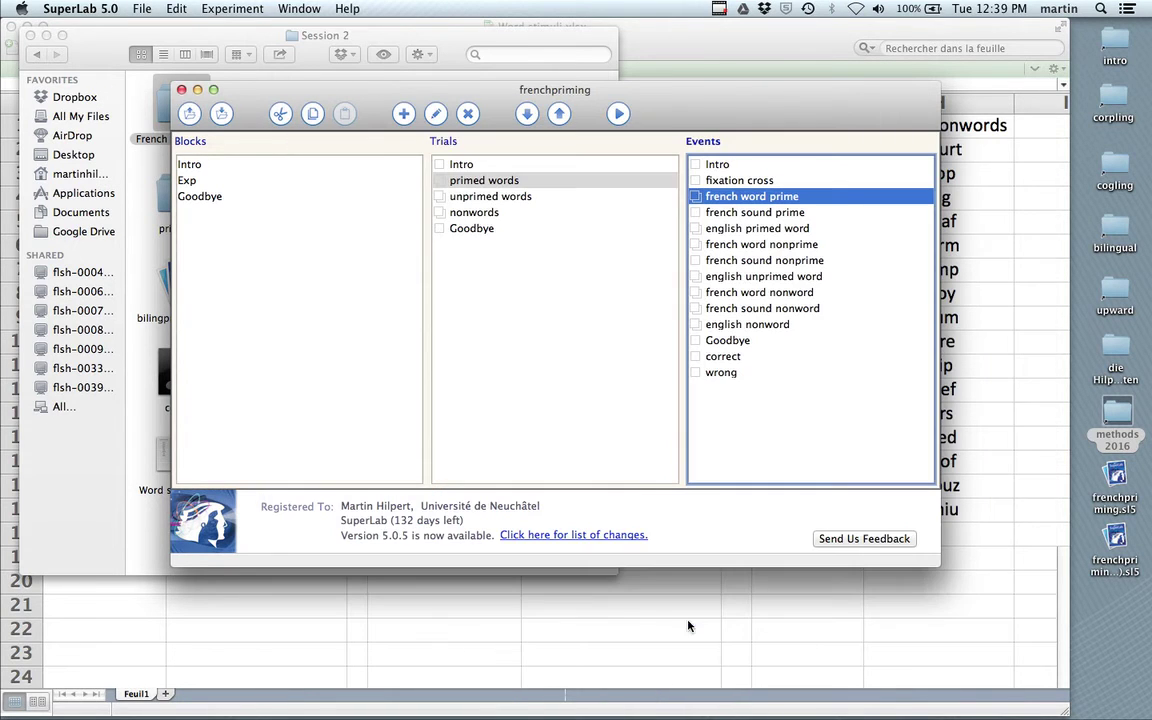
Step: Set the french word prime event to end immediately after it is presented
{"action": "double_click", "coordinate": [750, 197]}
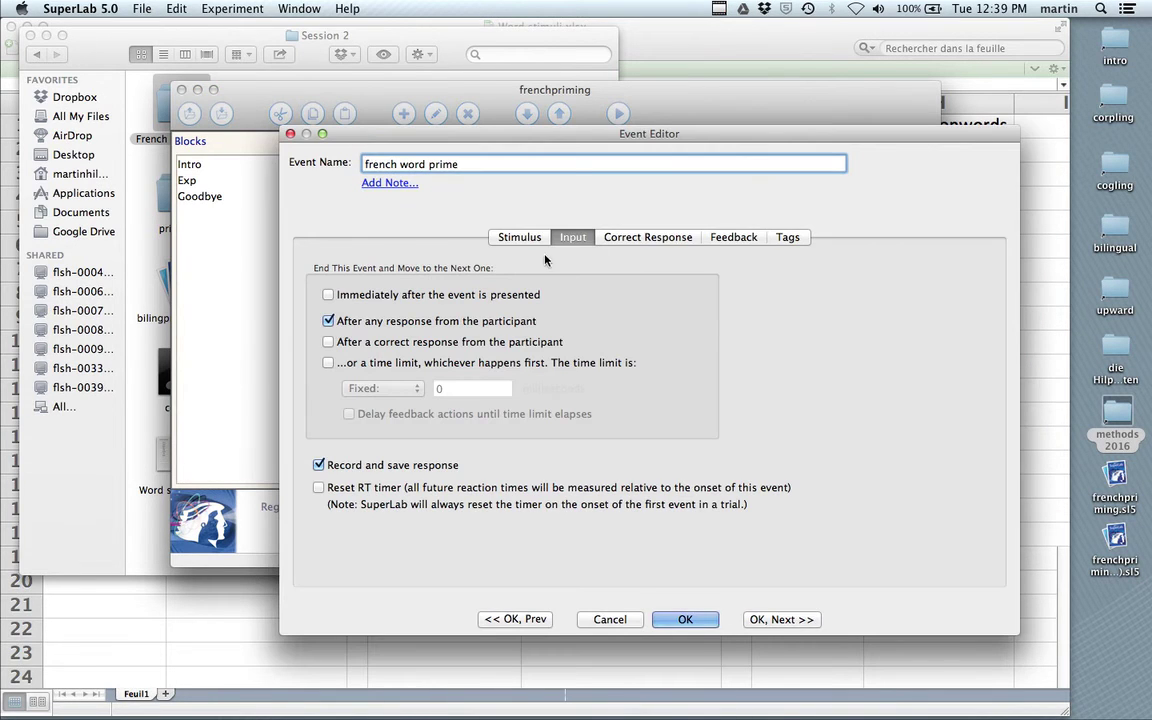
{"action": "left_click", "coordinate": [329, 295]}
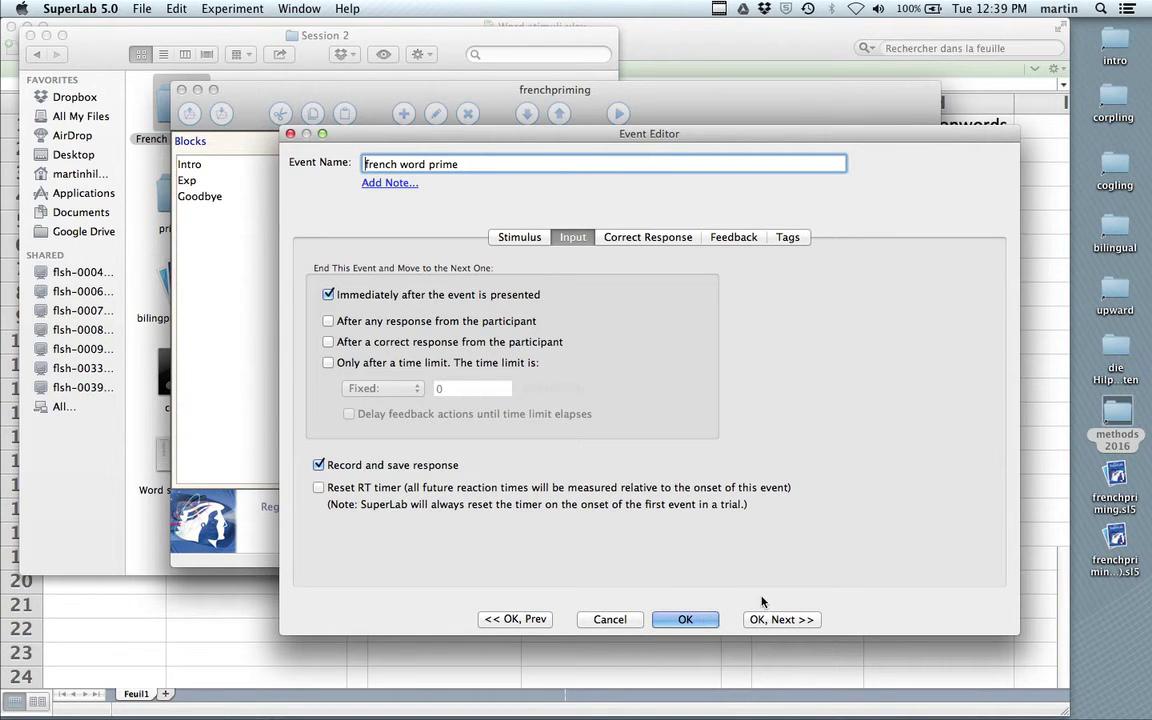
{"action": "left_click", "coordinate": [784, 622]}
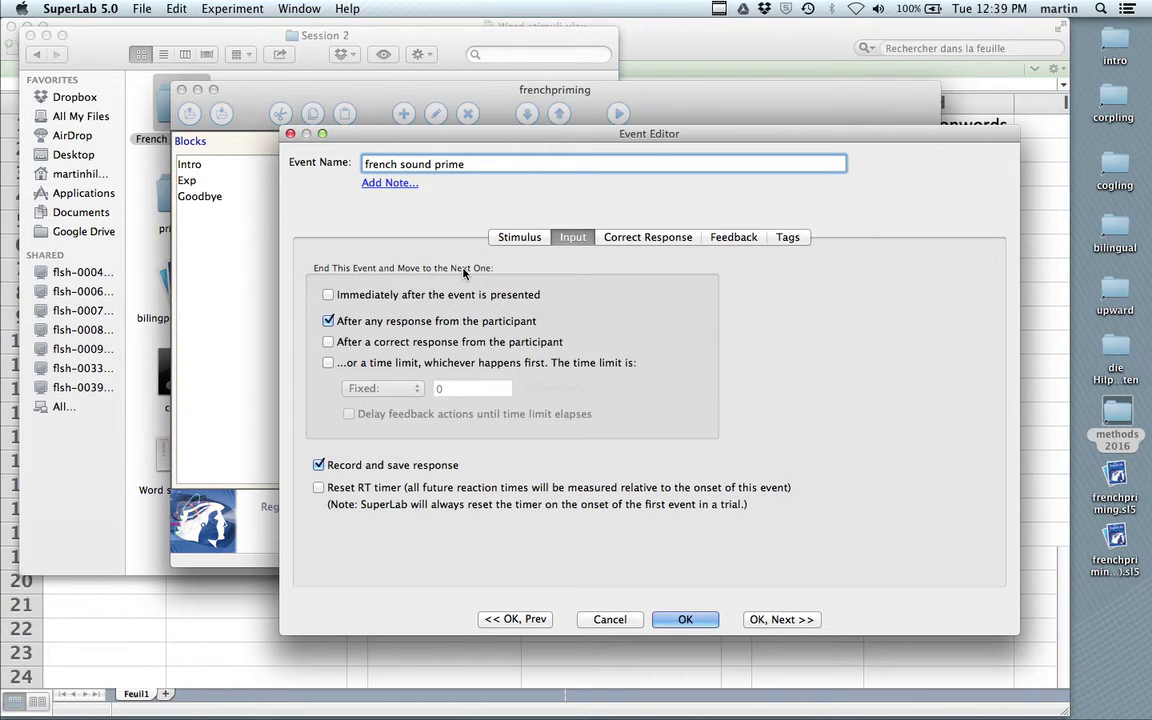
Step: Make the french sound prime event use audio files from the french primesounds list and end immediately after it is presented
{"action": "left_click", "coordinate": [519, 240]}
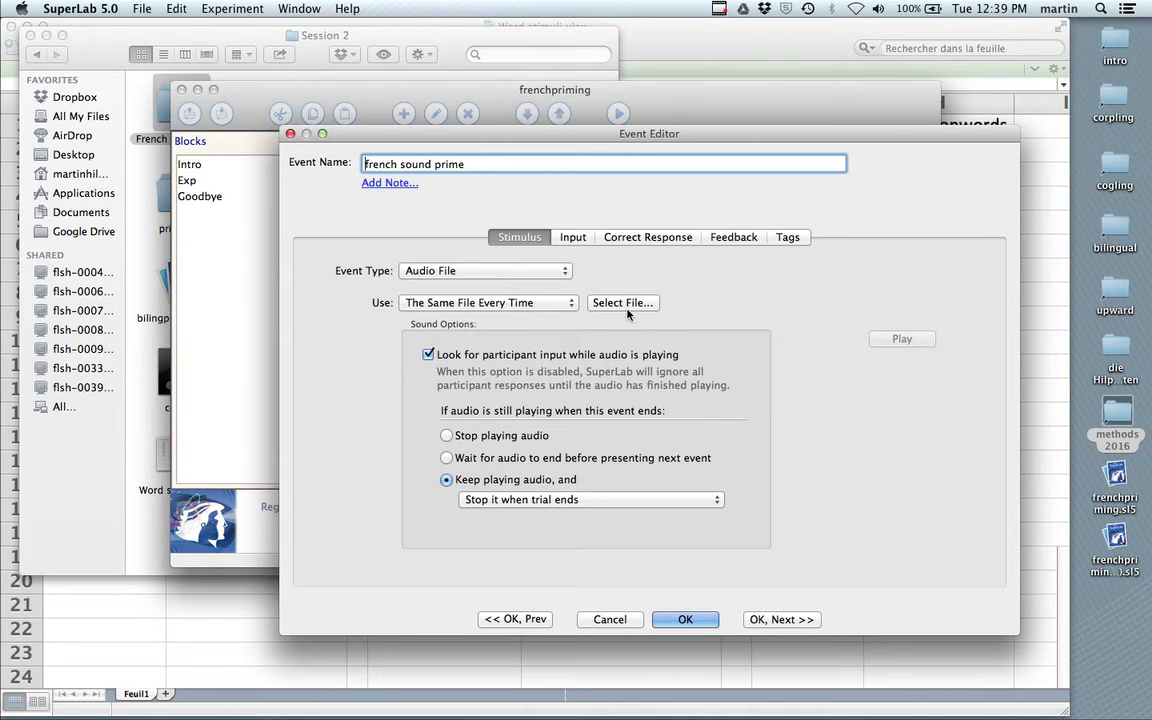
{"action": "left_click", "coordinate": [500, 303]}
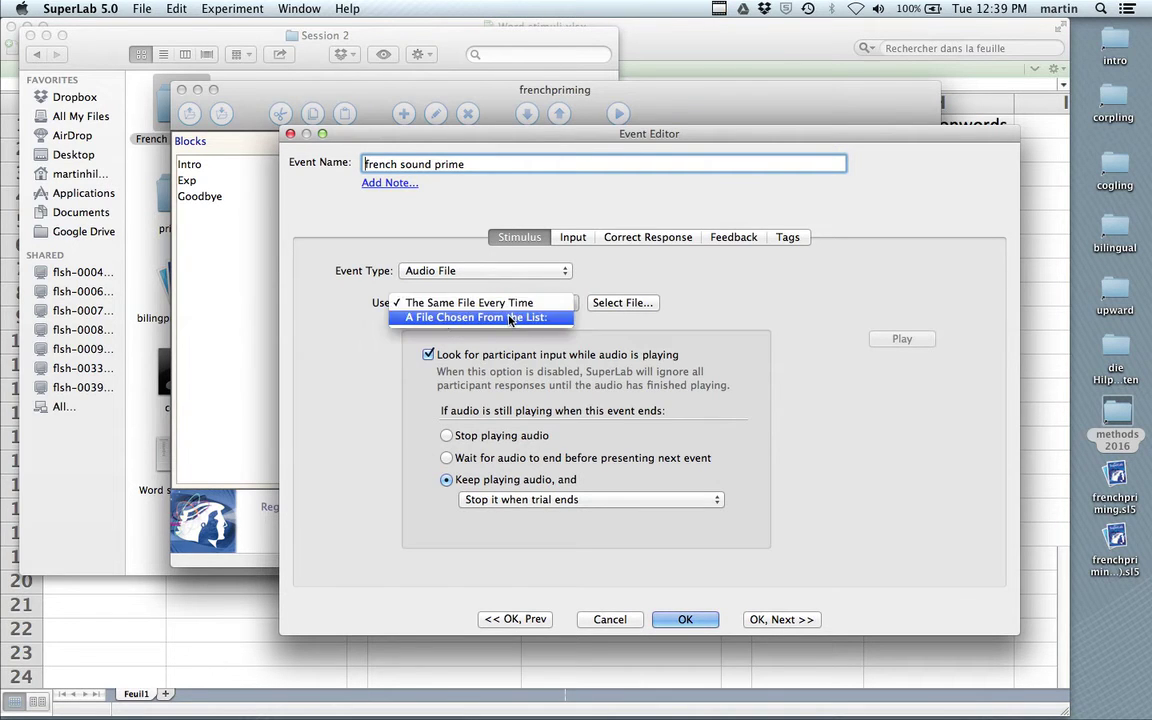
{"action": "left_click", "coordinate": [510, 318]}
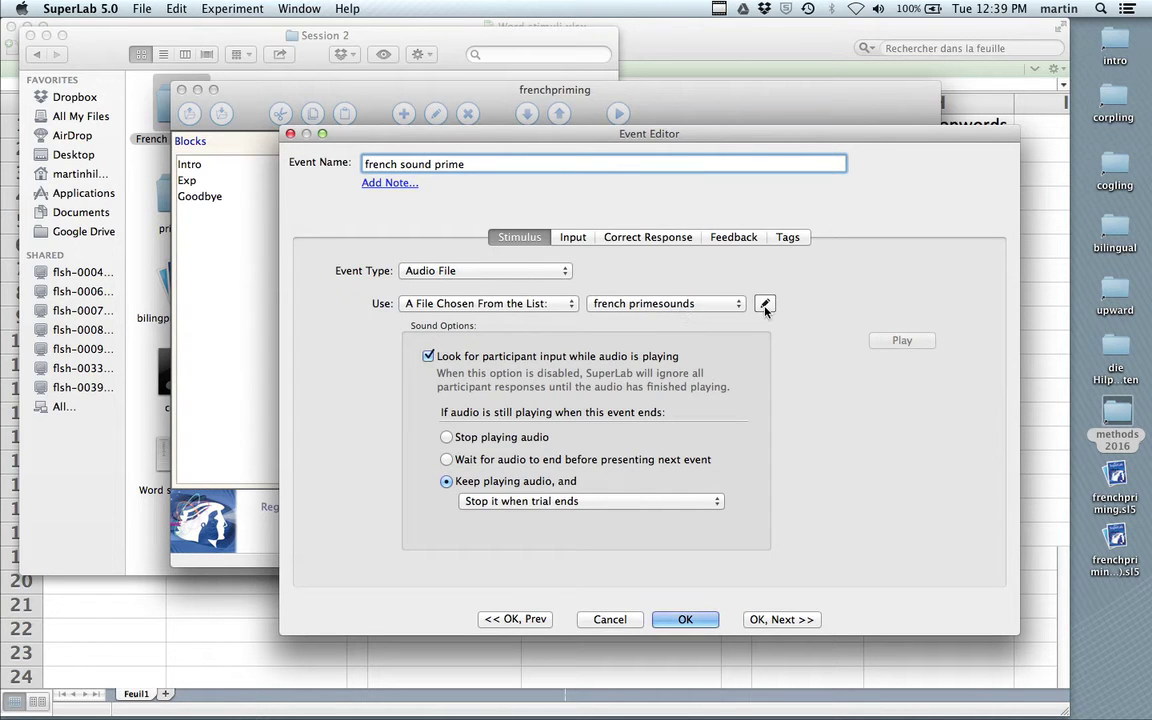
{"action": "left_click", "coordinate": [578, 236]}
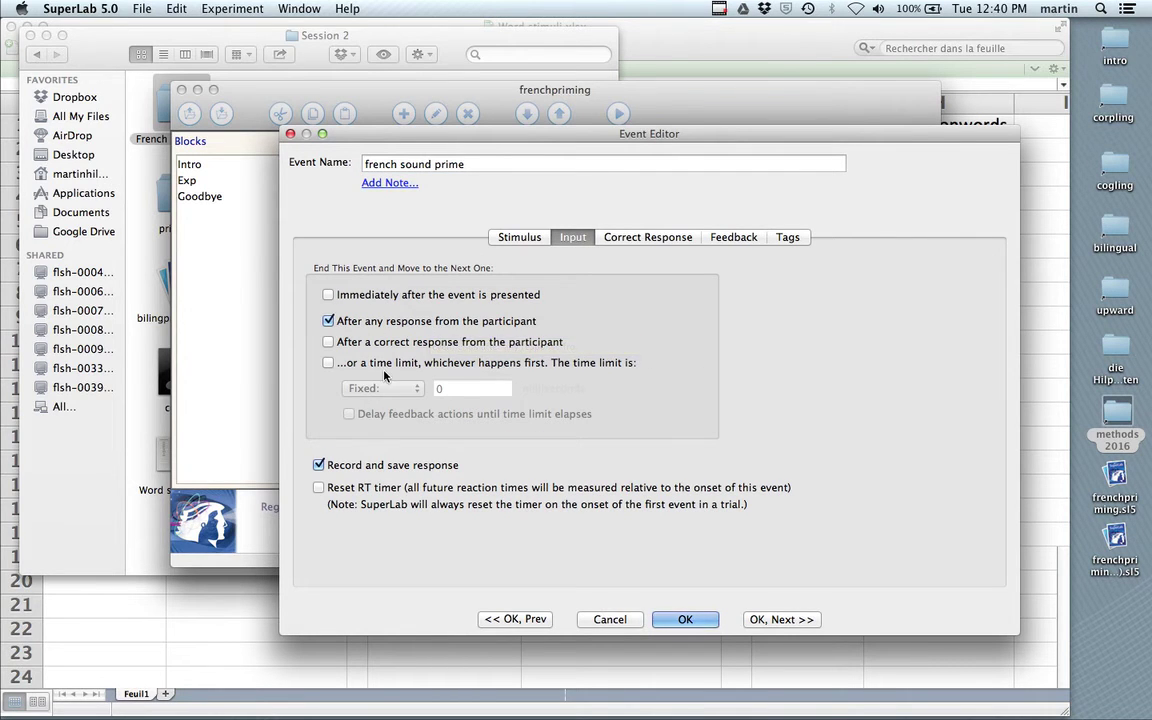
{"action": "left_click", "coordinate": [329, 295]}
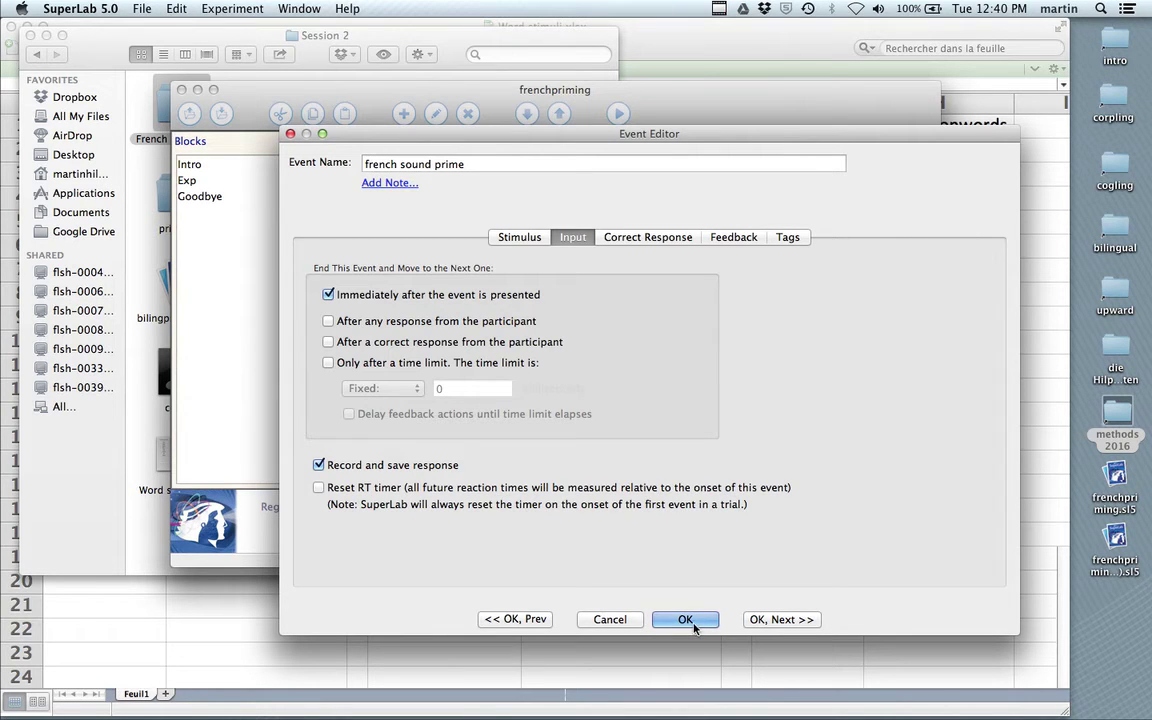
{"action": "left_click", "coordinate": [781, 619]}
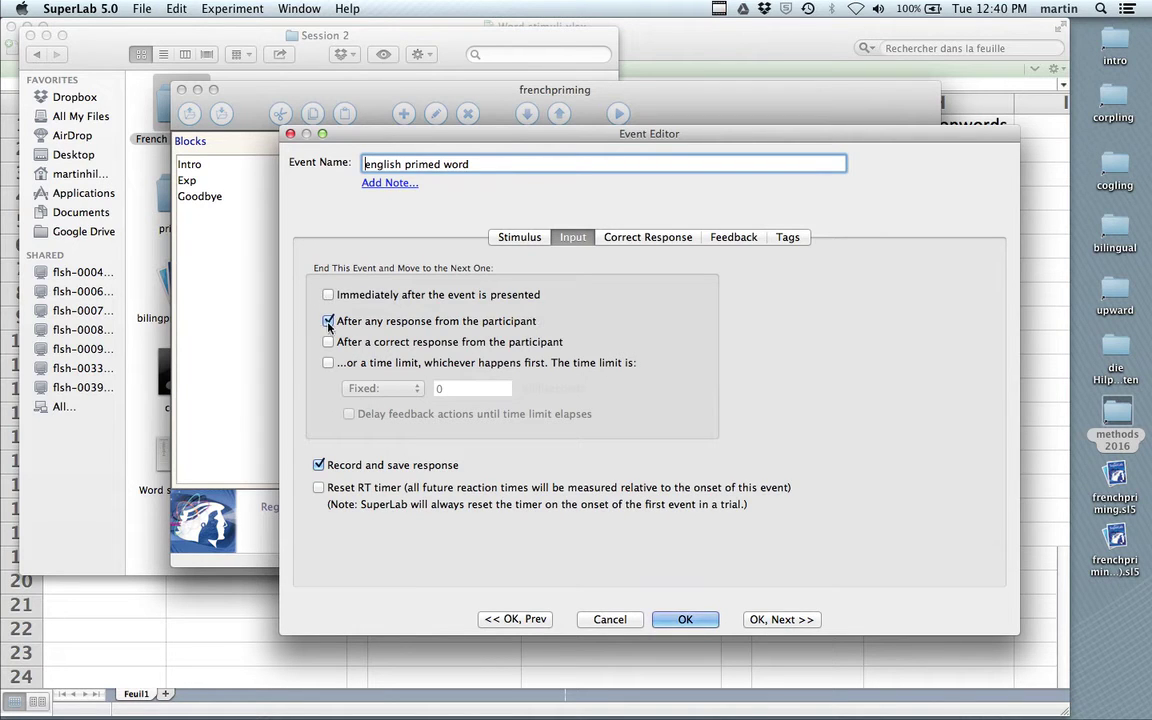
Step: Check the english primed word event's word list and correct-response settings, and enable resetting the RT timer at the event's onset
{"action": "left_click", "coordinate": [505, 239]}
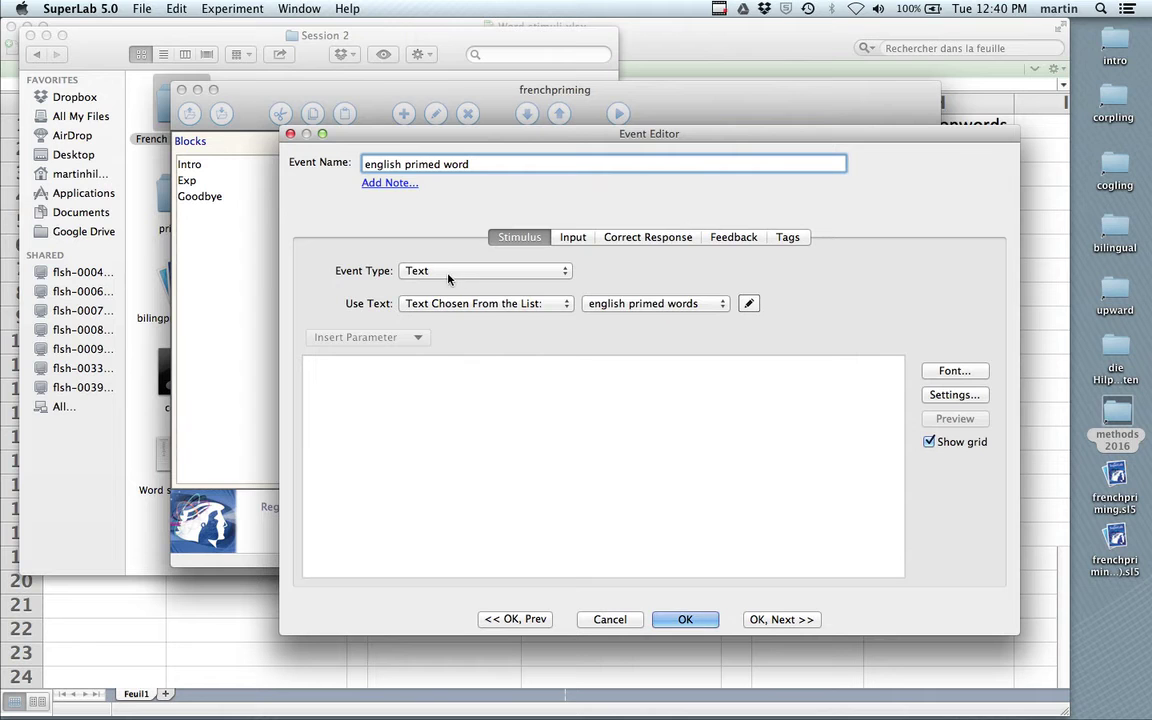
{"action": "left_click", "coordinate": [747, 304]}
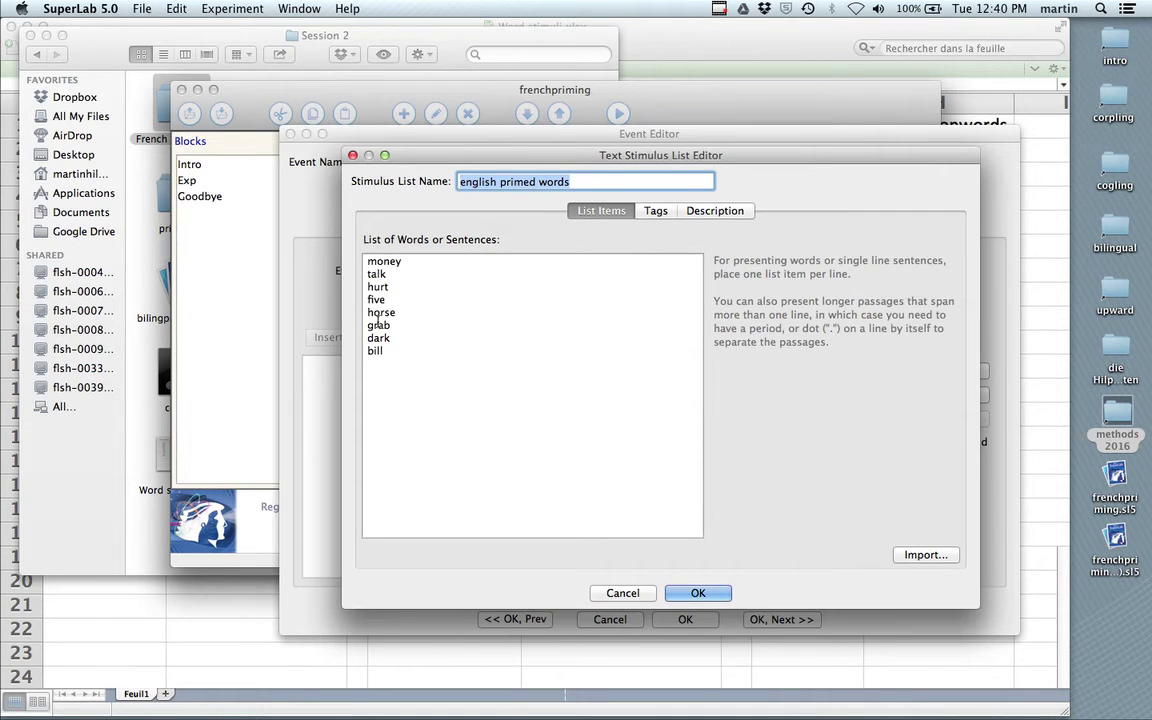
{"action": "left_click", "coordinate": [695, 595]}
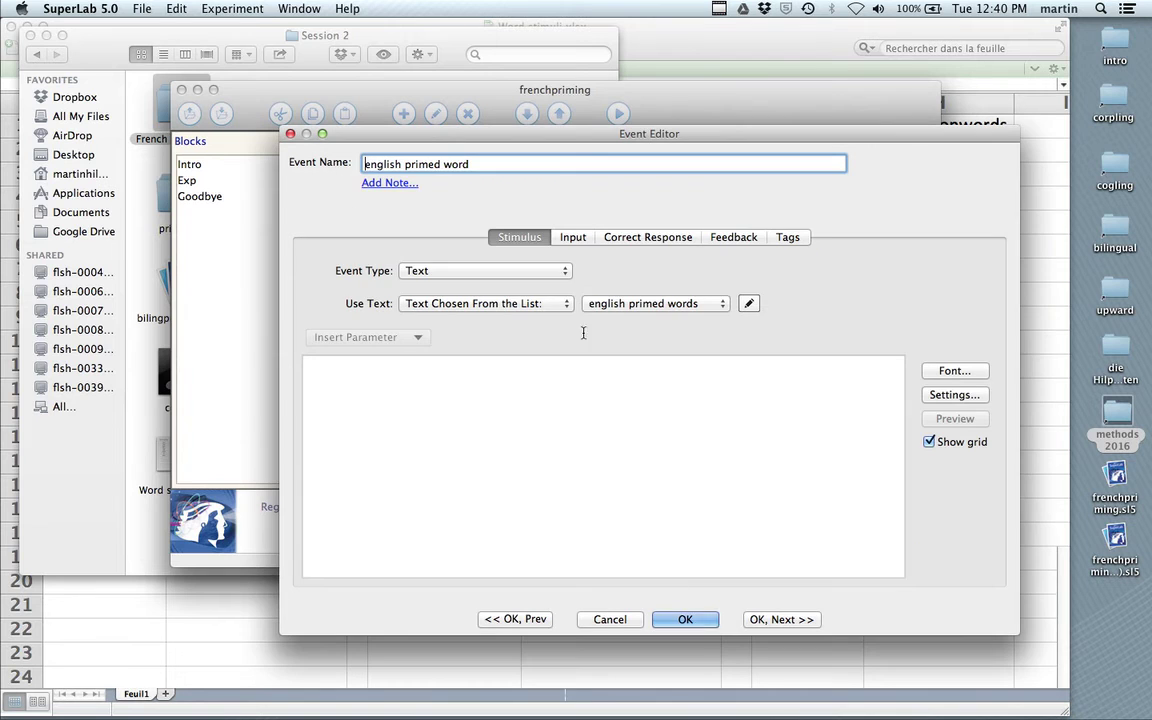
{"action": "left_click", "coordinate": [572, 237]}
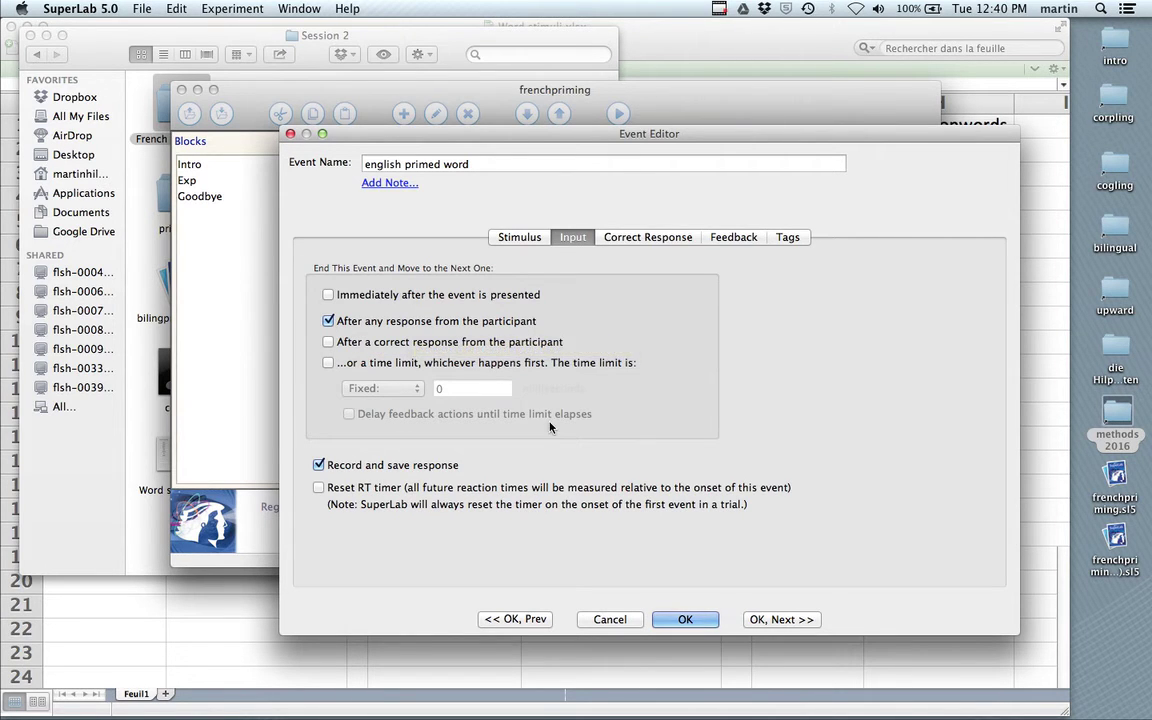
{"action": "left_click", "coordinate": [318, 488]}
{"action": "left_click", "coordinate": [628, 238]}
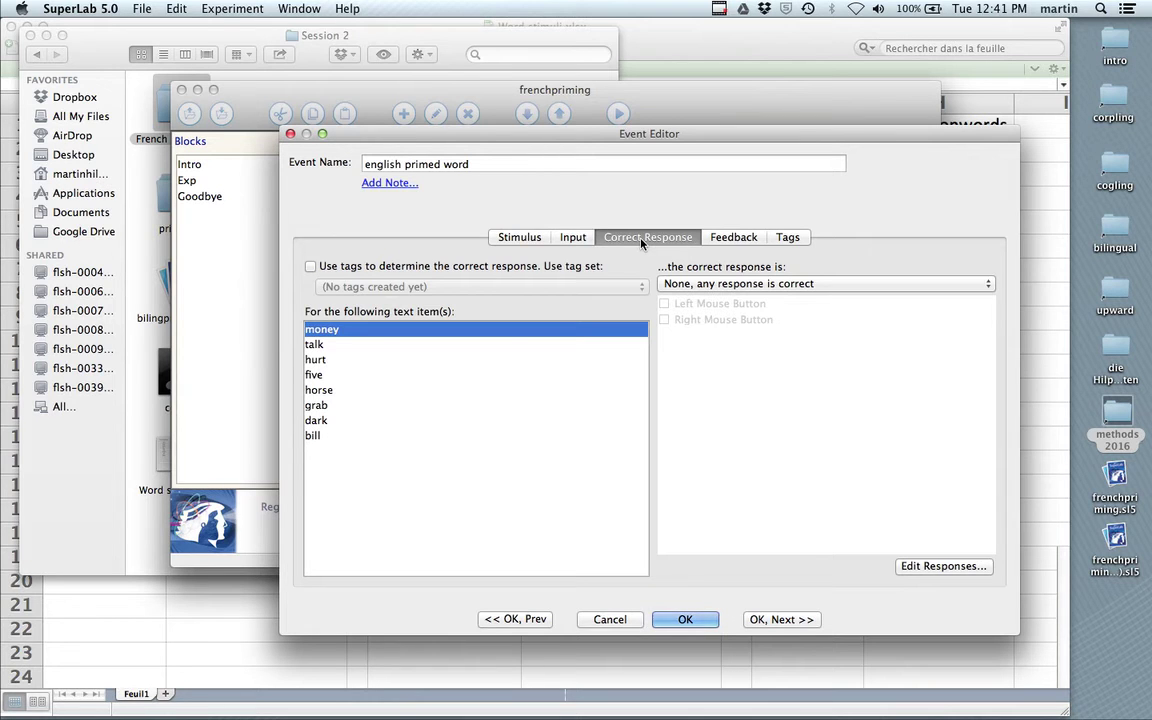
{"action": "left_click", "coordinate": [690, 622]}
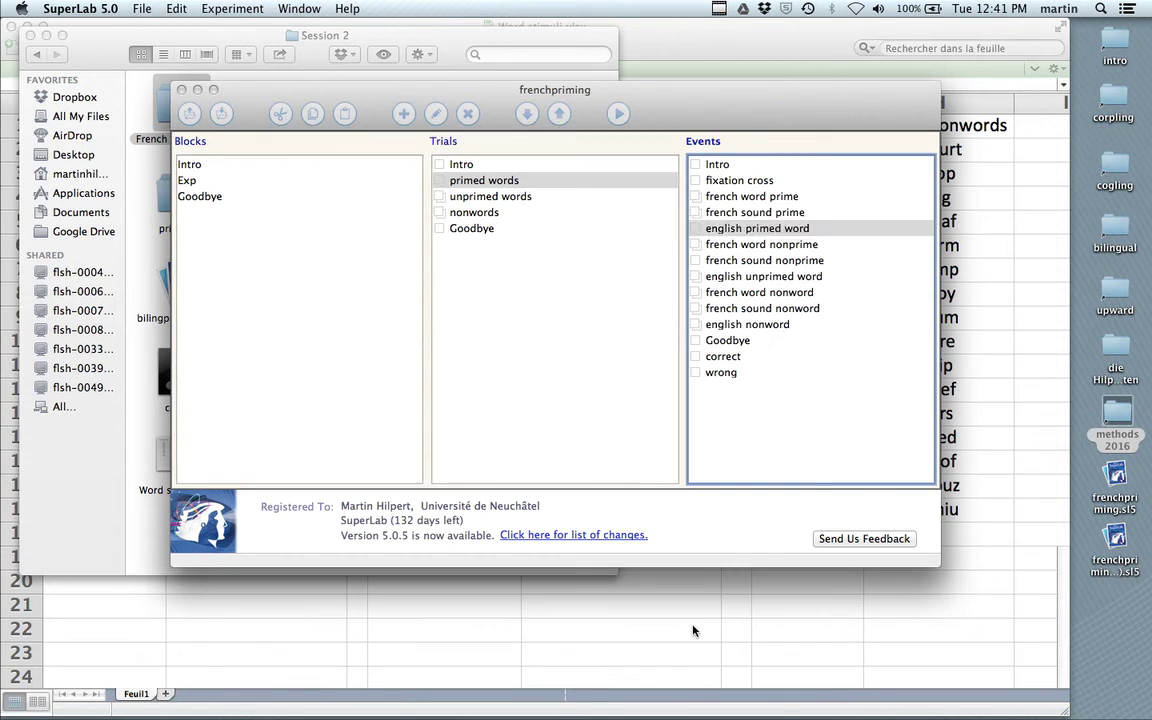
Step: Enable Keyboard-Single Keys as the experiment's participant input device and disable Mouse or Touch Screen
{"action": "left_click", "coordinate": [231, 10]}
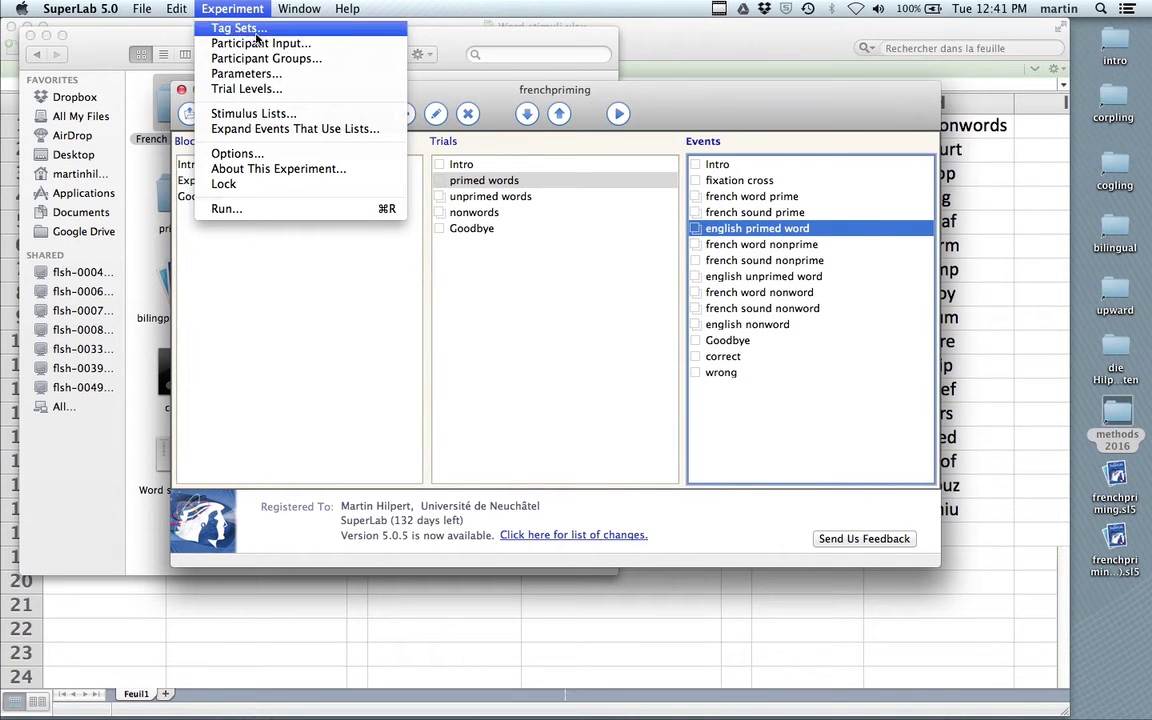
{"action": "left_click", "coordinate": [258, 43]}
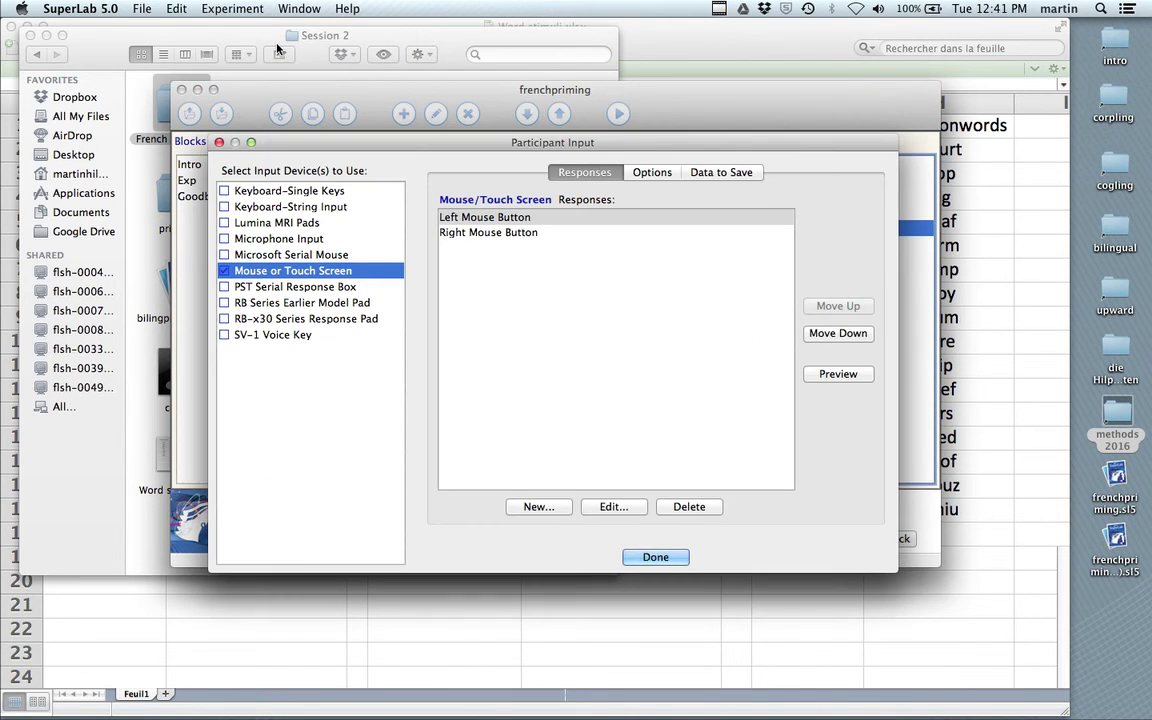
{"action": "left_click", "coordinate": [283, 192]}
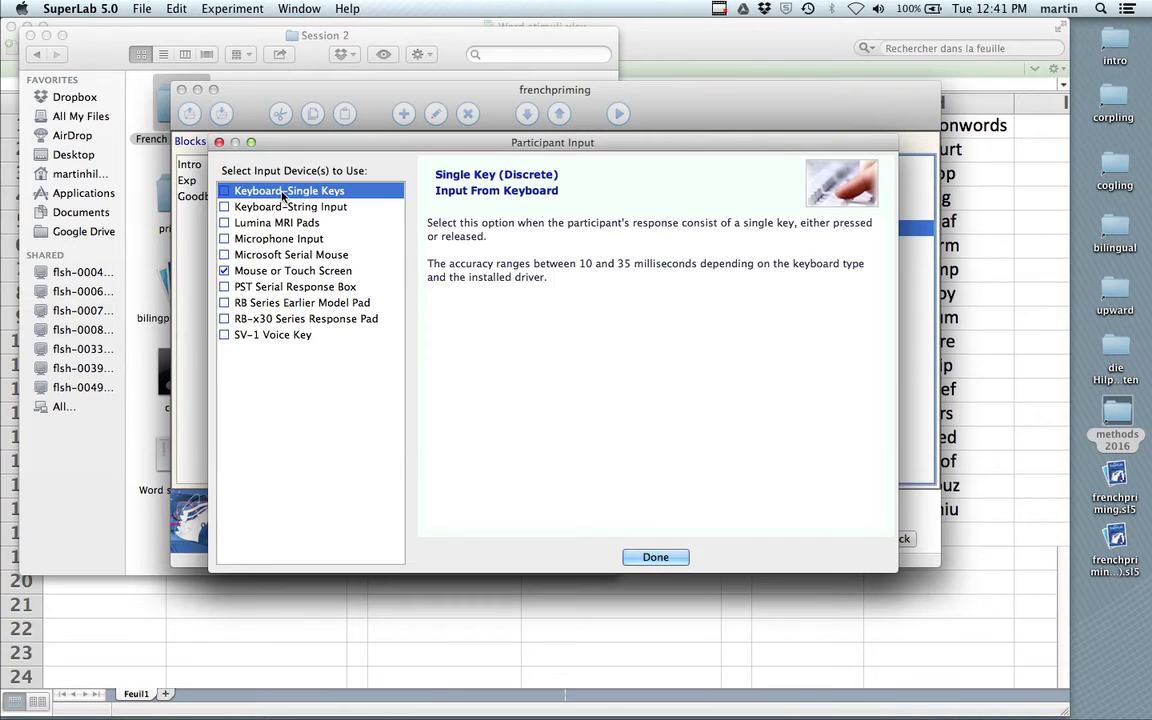
{"action": "left_click", "coordinate": [224, 190]}
{"action": "left_click", "coordinate": [225, 271]}
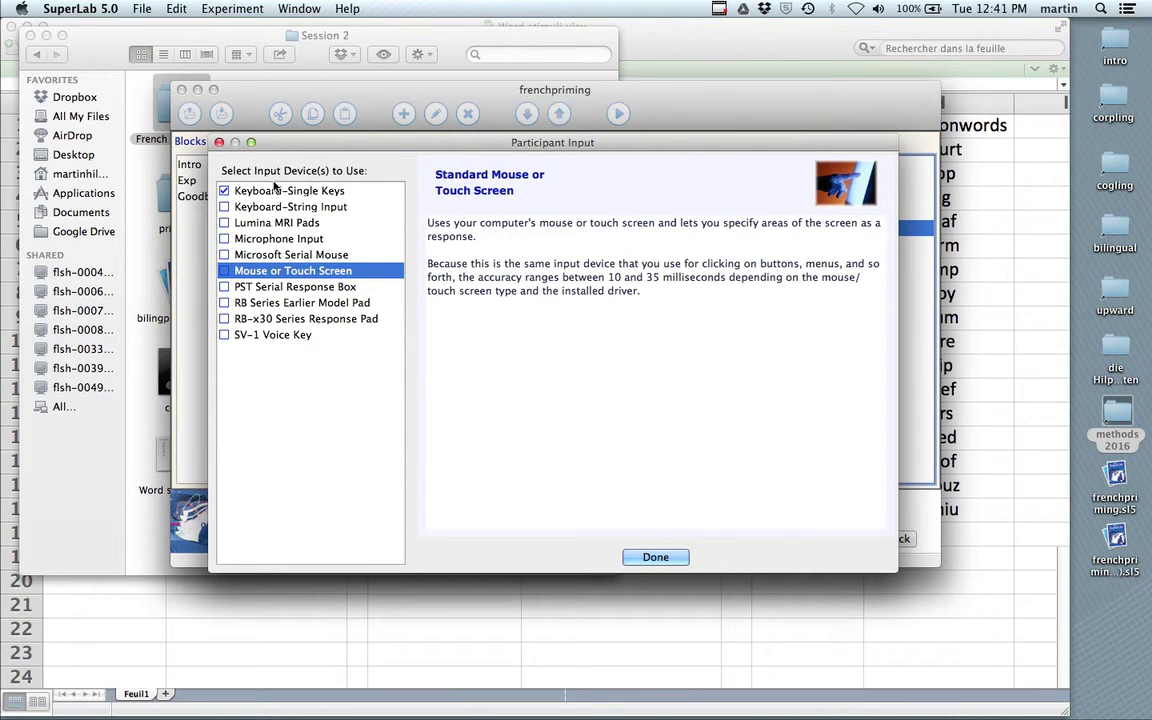
{"action": "left_click", "coordinate": [281, 195]}
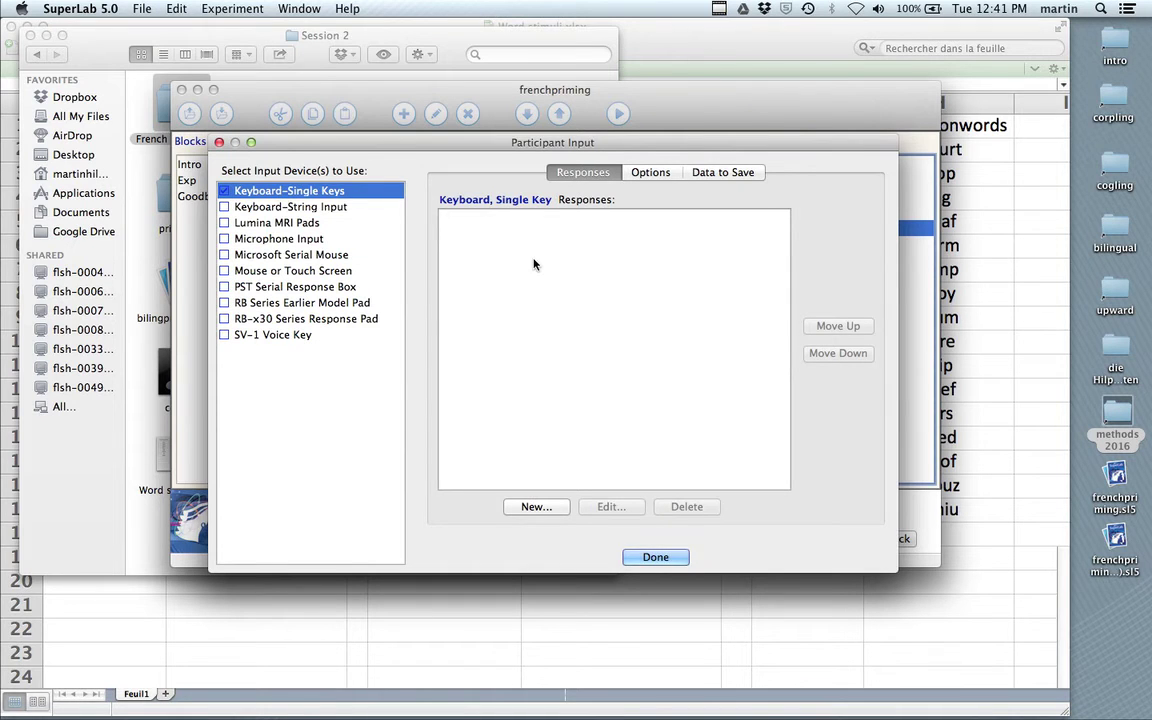
Step: Add a single-key keyboard response named word that consists of pressing the w key
{"action": "left_click", "coordinate": [547, 507]}
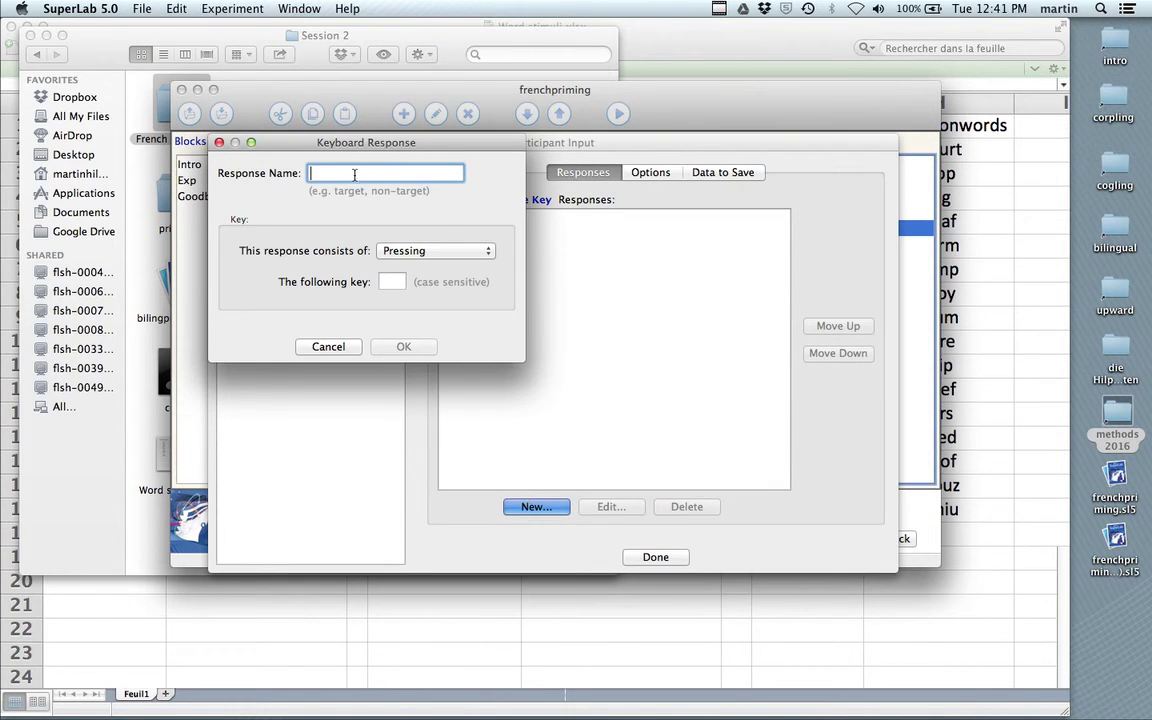
{"action": "type", "text": "word"}
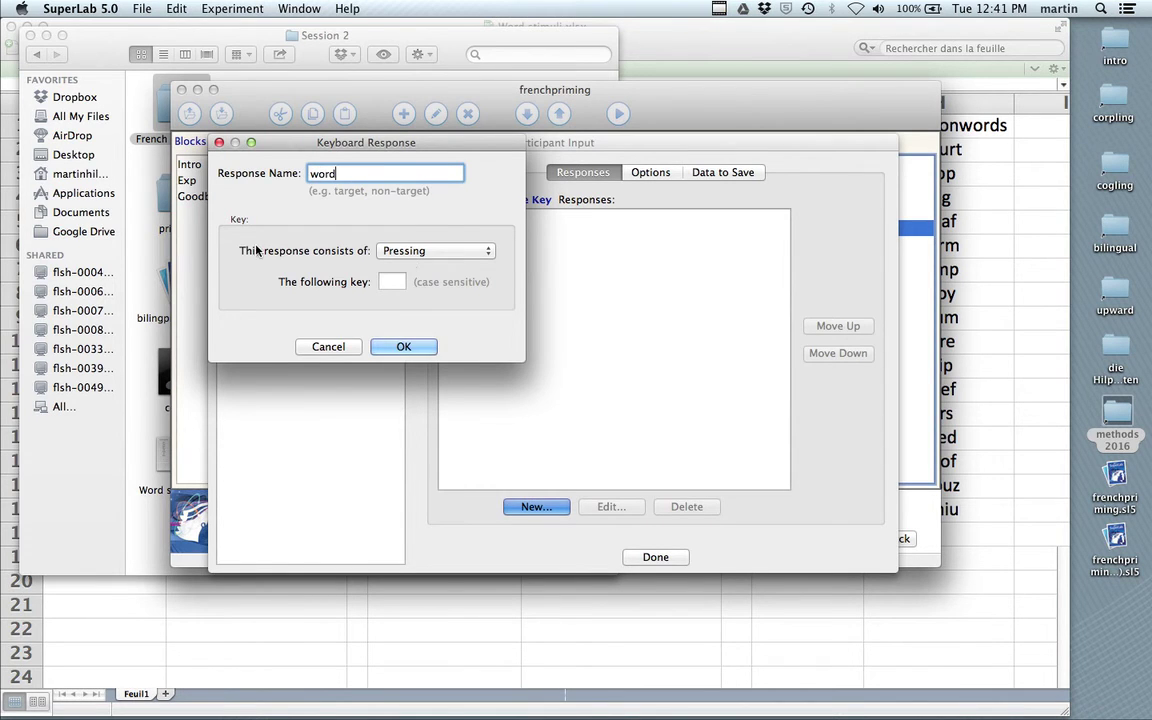
{"action": "left_click", "coordinate": [392, 283]}
{"action": "type", "text": "w"}
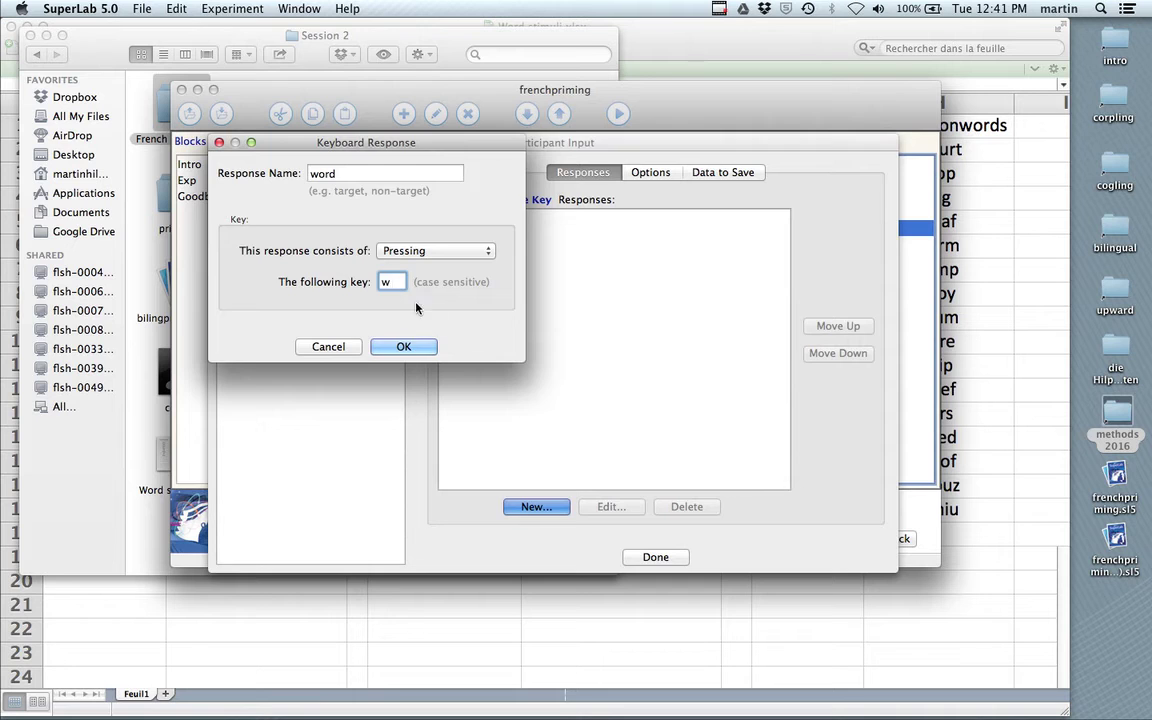
{"action": "left_click", "coordinate": [403, 346]}
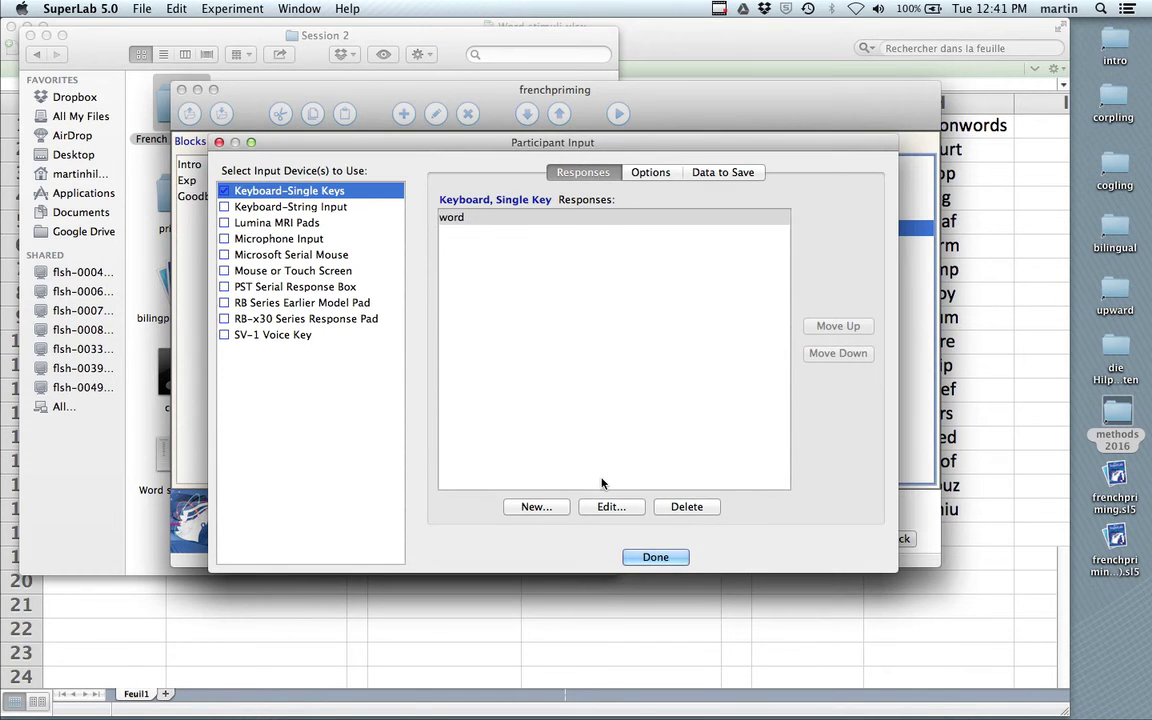
Step: Add a single-key keyboard response named nonword that consists of pressing the n key
{"action": "left_click", "coordinate": [537, 507]}
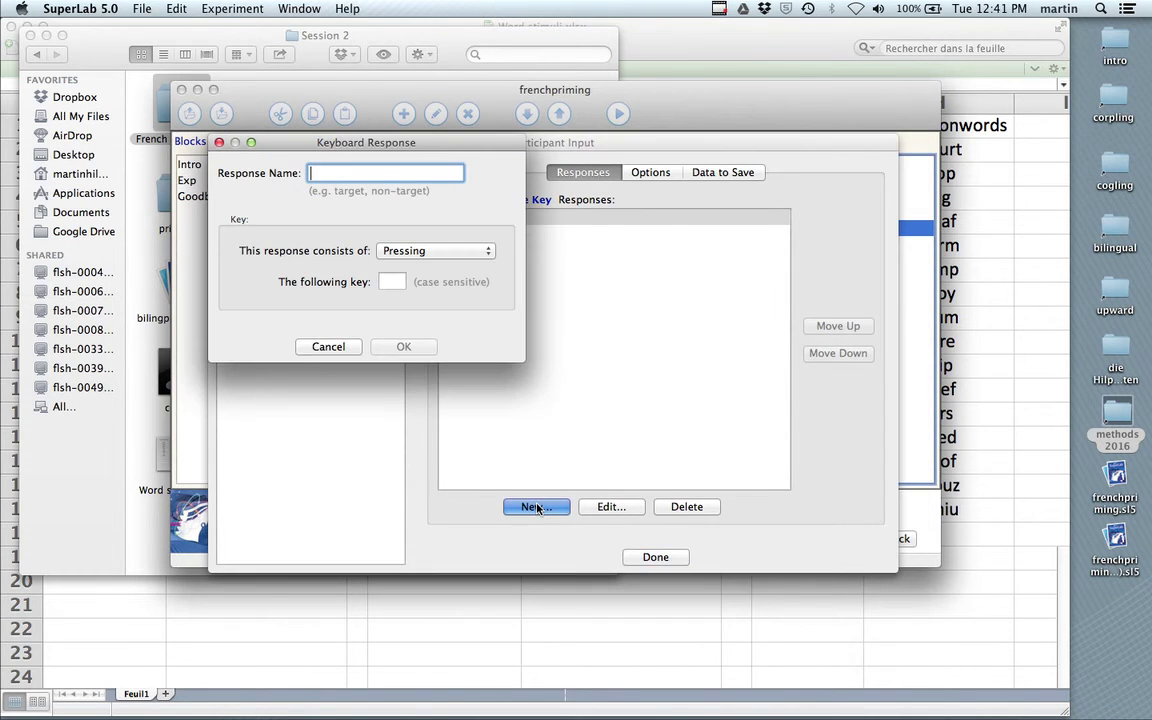
{"action": "type", "text": "nonword"}
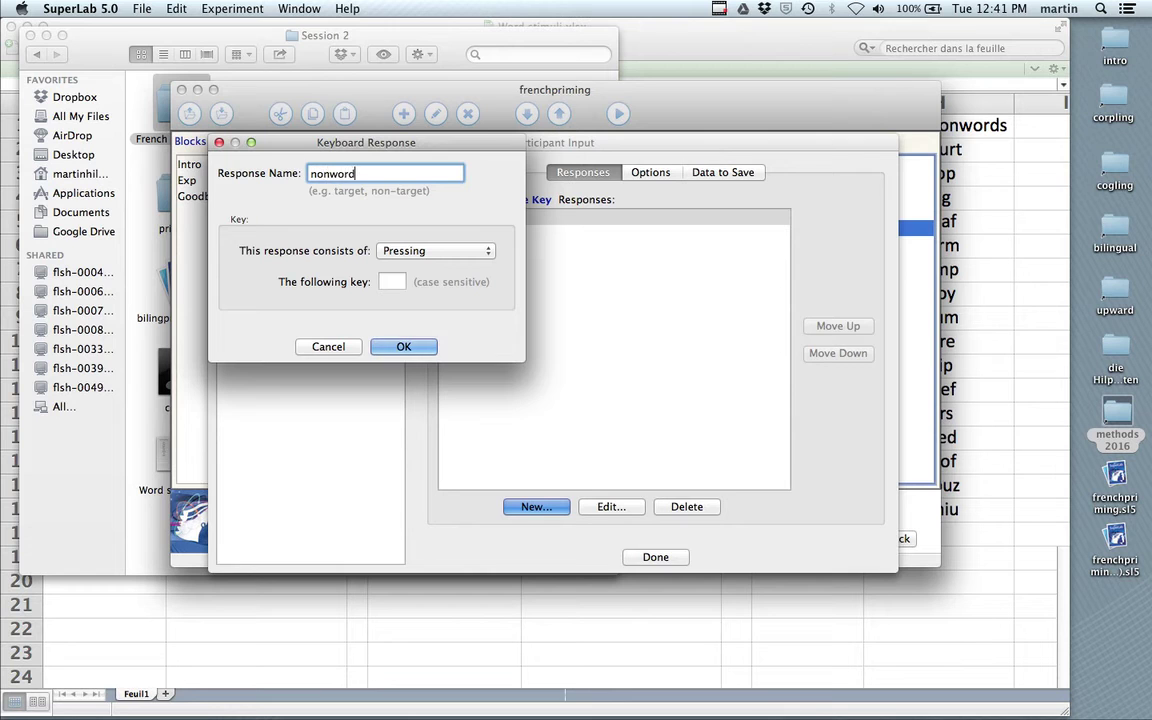
{"action": "left_click", "coordinate": [392, 282]}
{"action": "type", "text": "n"}
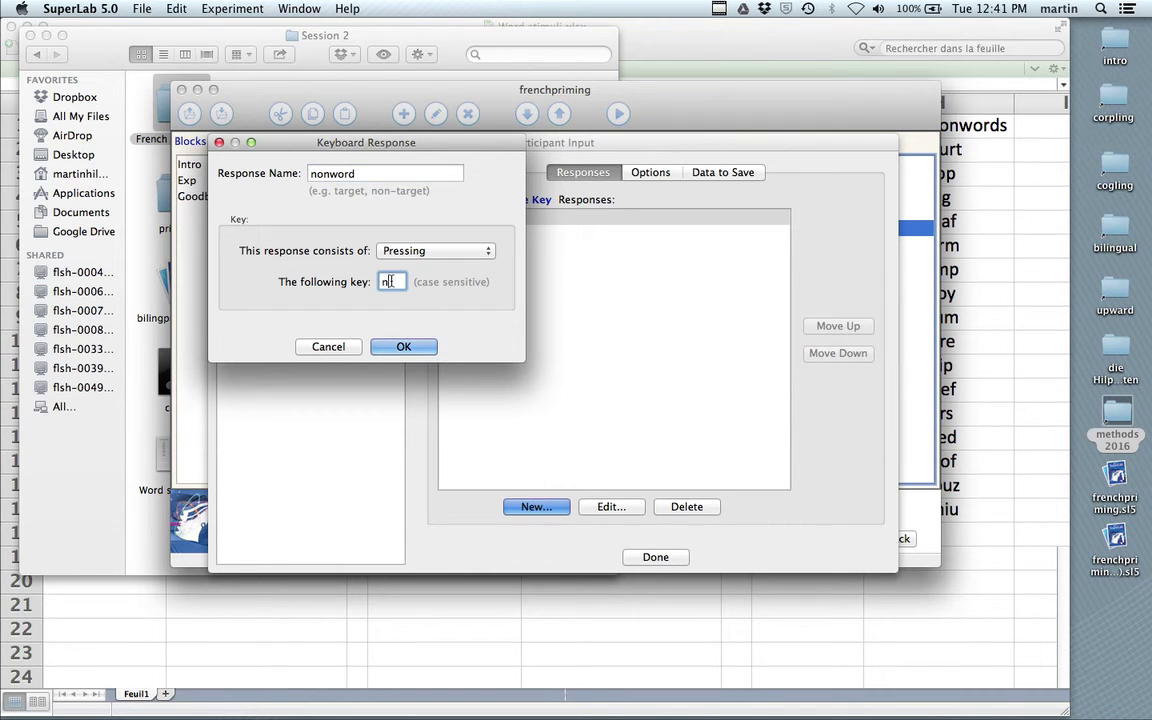
{"action": "left_click", "coordinate": [404, 347]}
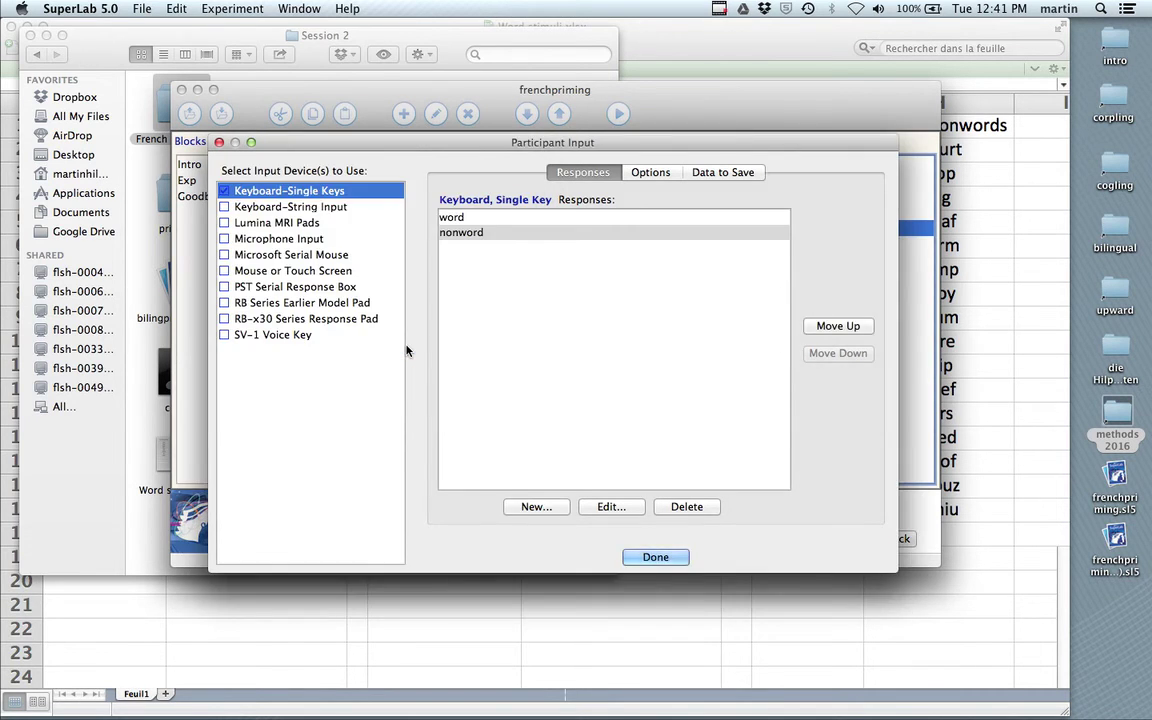
Step: In the english primed word event, make word the correct response for the text items money and talk
{"action": "left_click", "coordinate": [657, 557]}
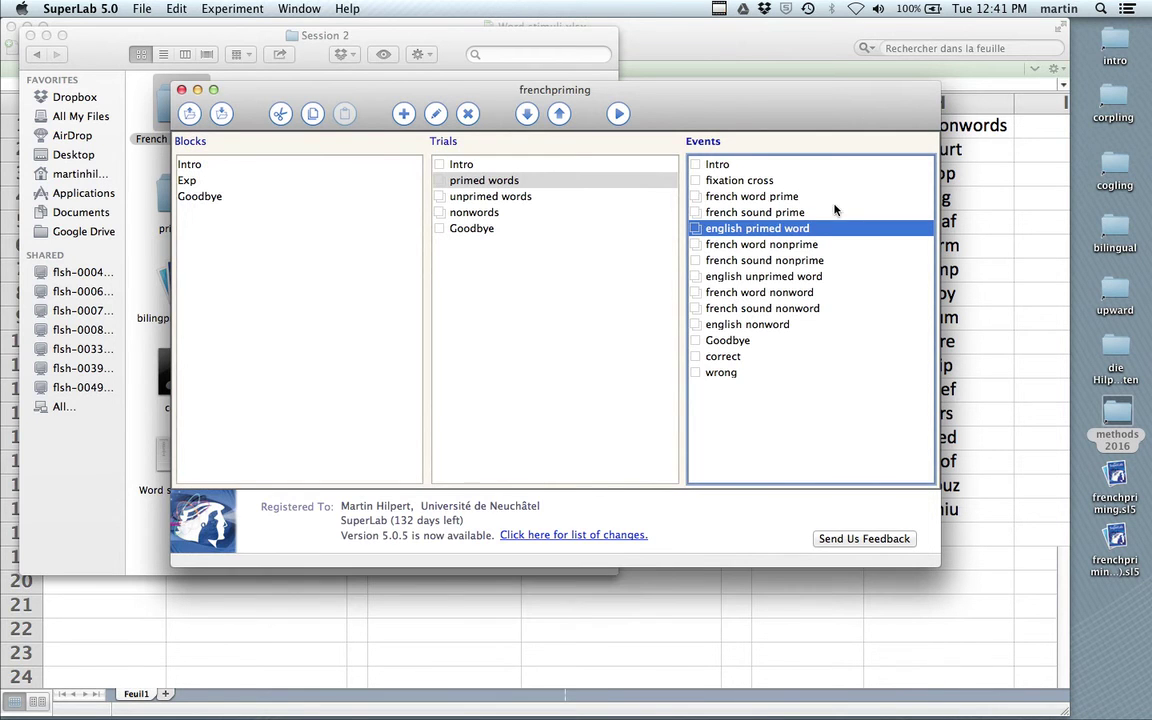
{"action": "double_click", "coordinate": [771, 236]}
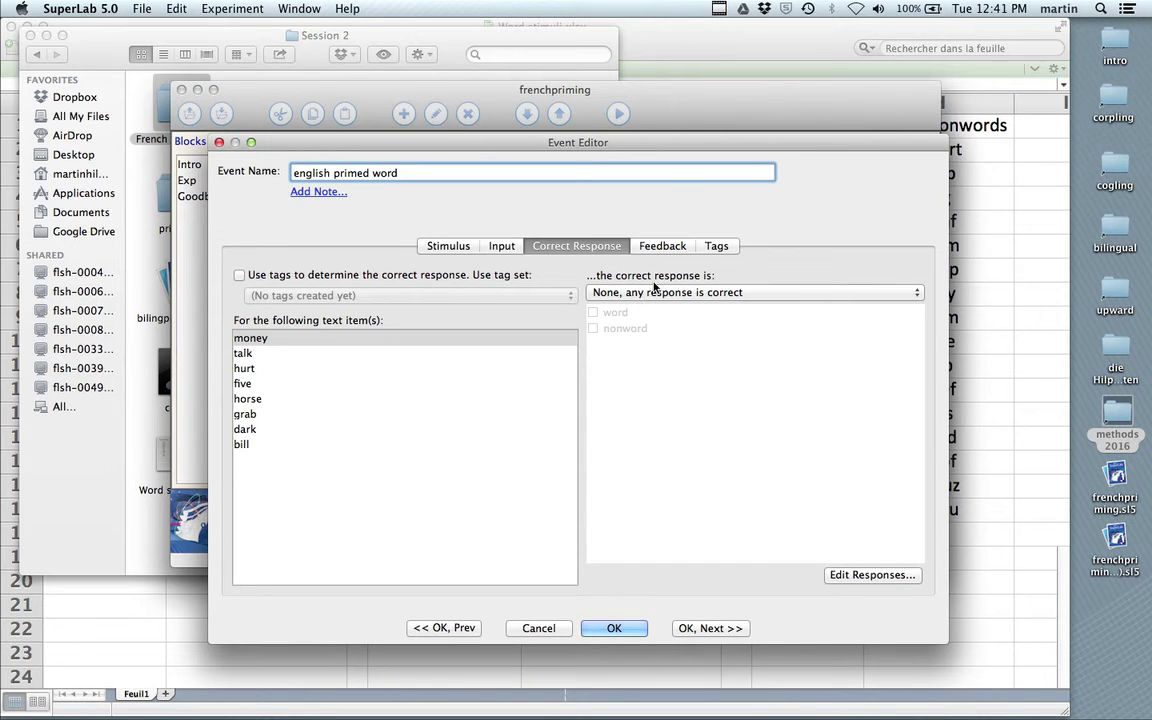
{"action": "left_click", "coordinate": [359, 339]}
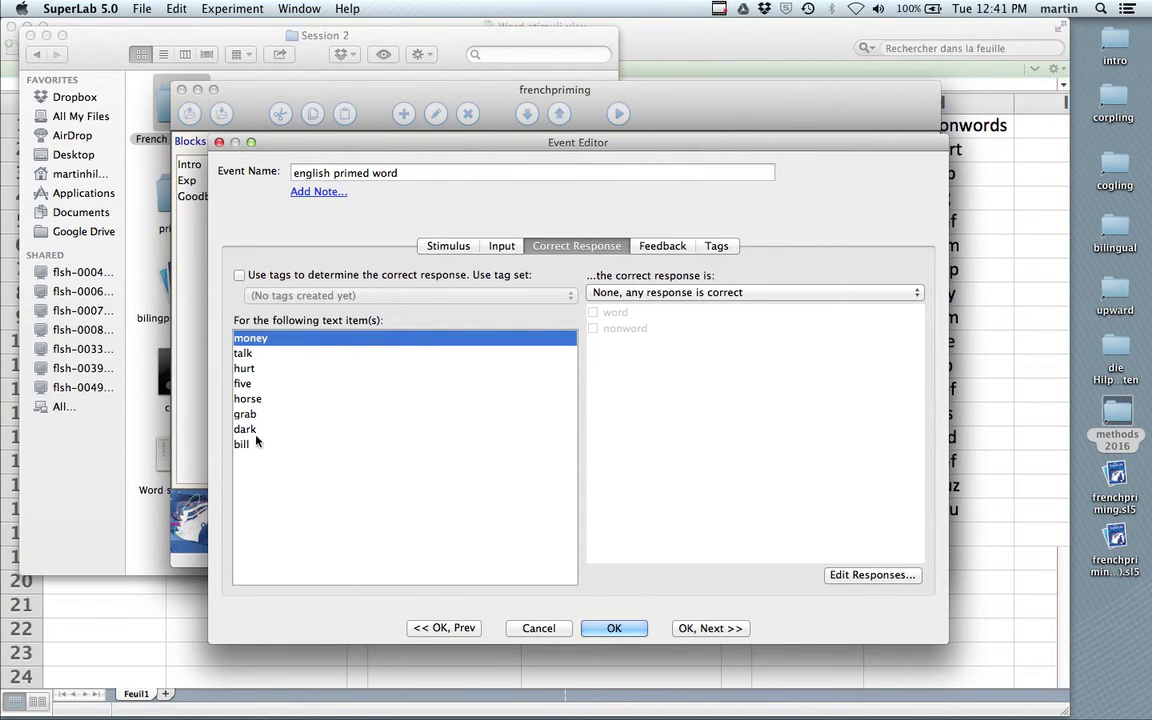
{"action": "left_click", "coordinate": [686, 292]}
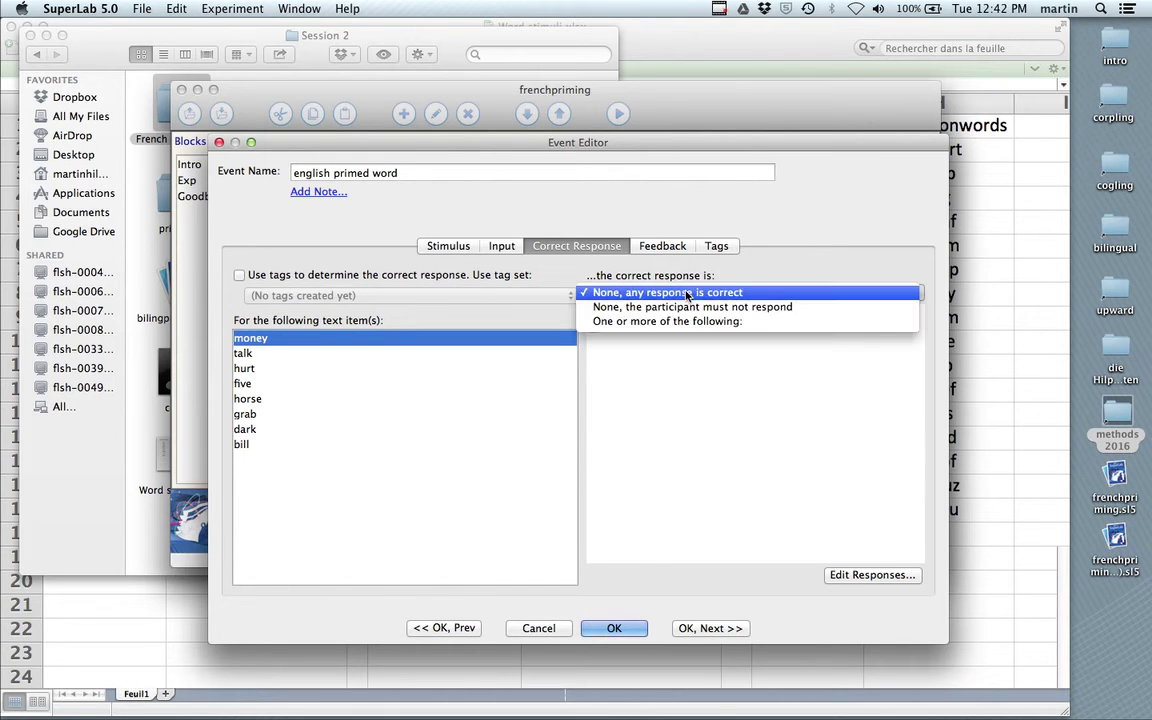
{"action": "left_click", "coordinate": [612, 321]}
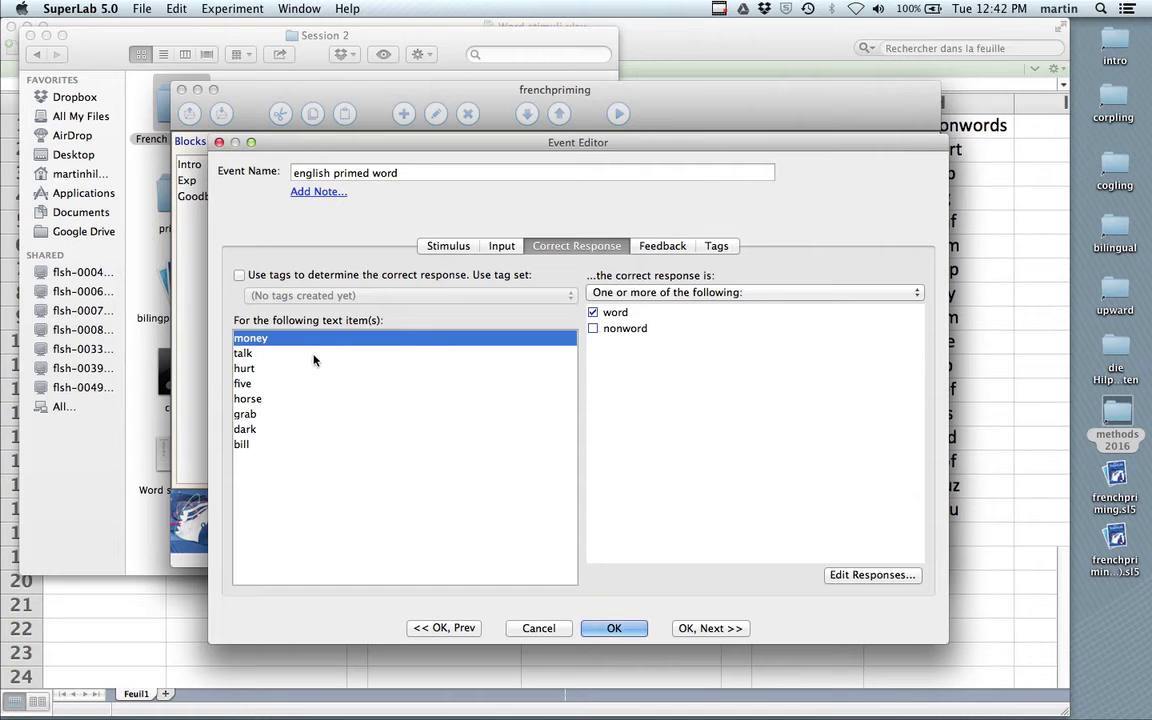
{"action": "left_click", "coordinate": [337, 352]}
{"action": "left_click", "coordinate": [641, 292]}
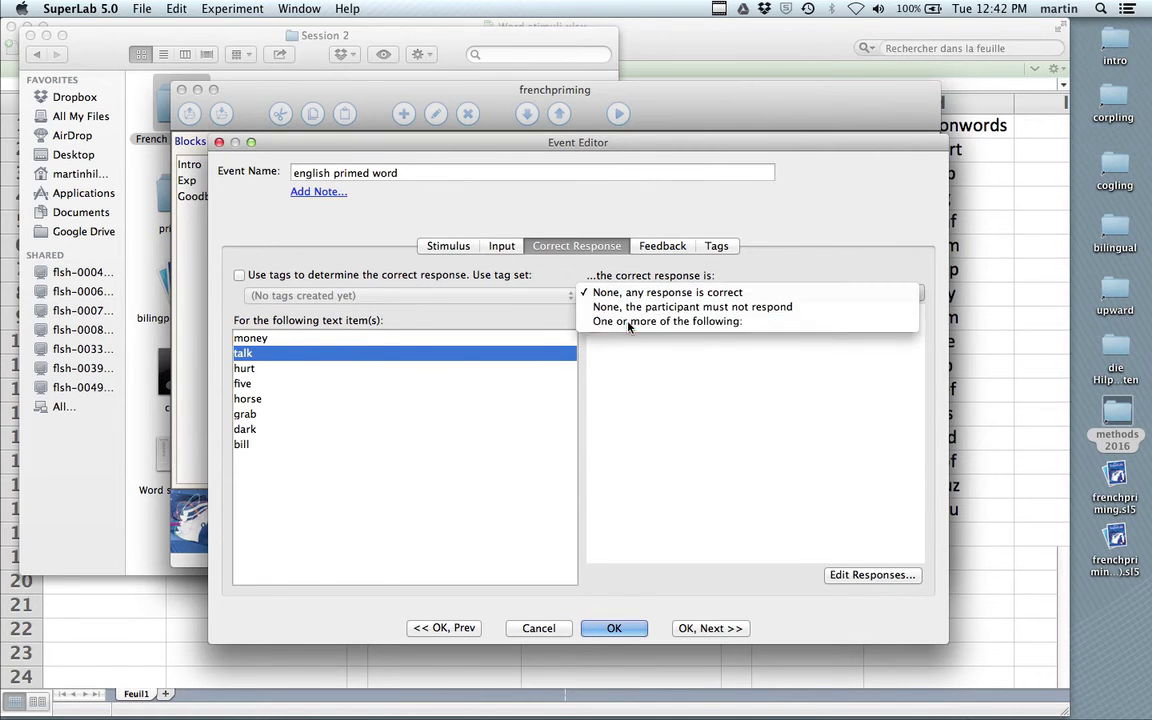
{"action": "left_click", "coordinate": [614, 323]}
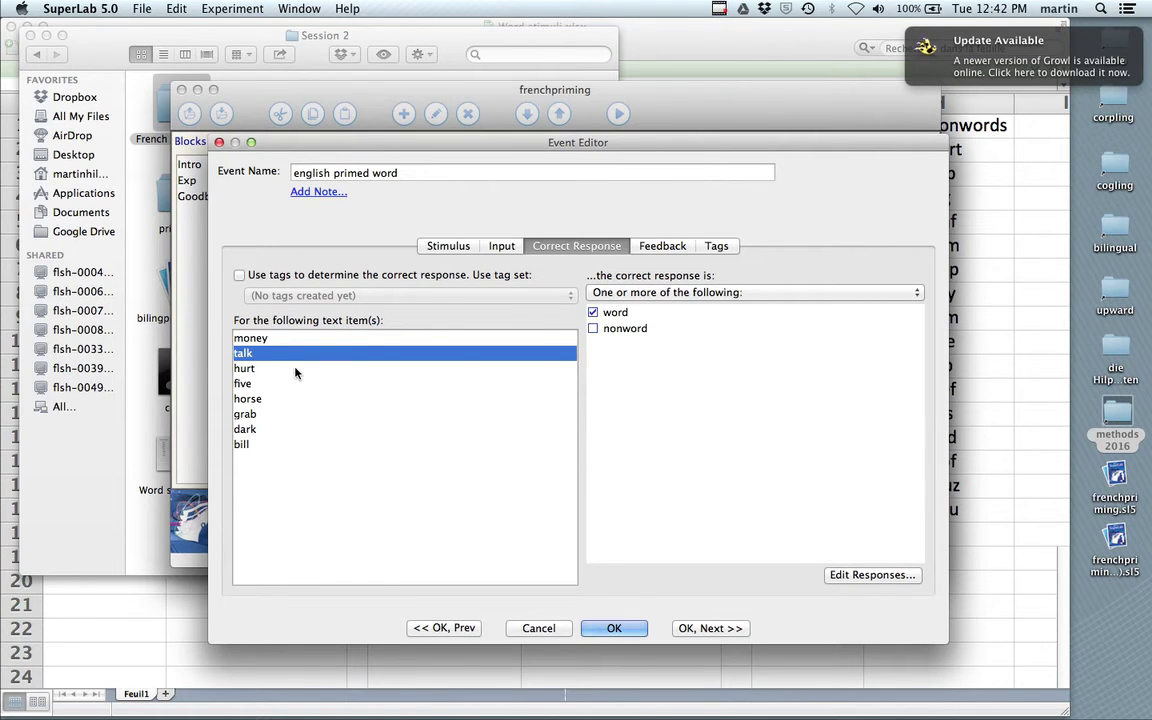
Step: Set the correct response to word for the text items hurt and five
{"action": "left_click", "coordinate": [464, 369]}
{"action": "left_click", "coordinate": [701, 296]}
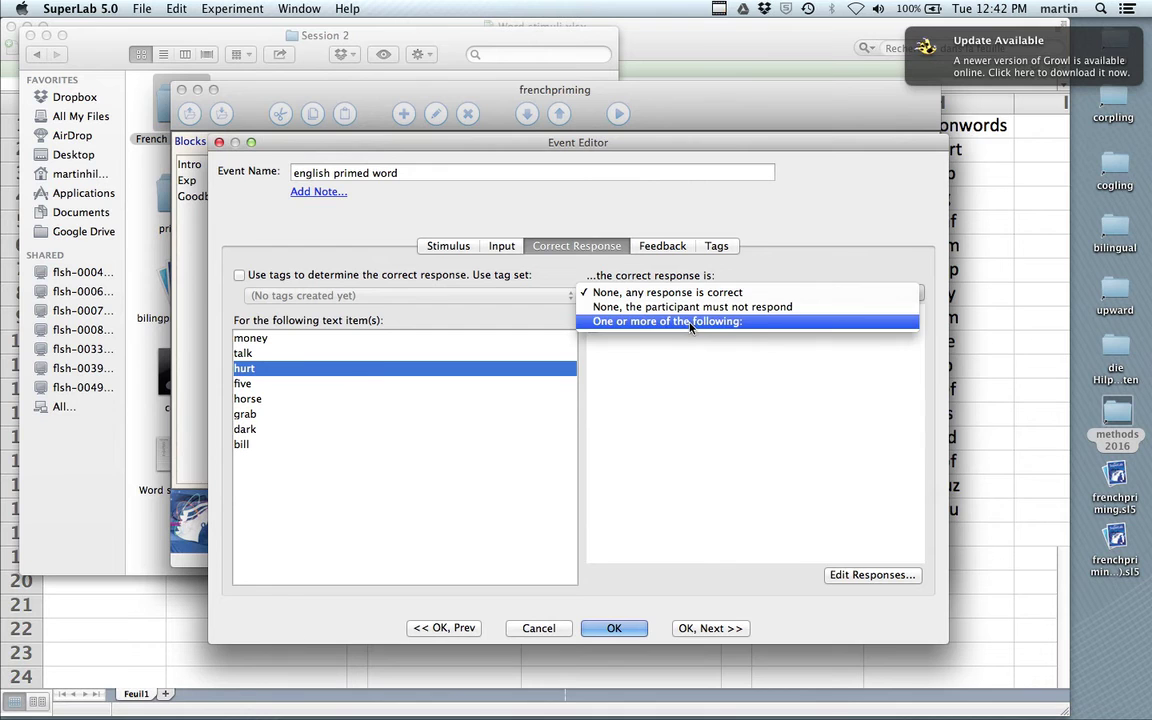
{"action": "left_click", "coordinate": [616, 321]}
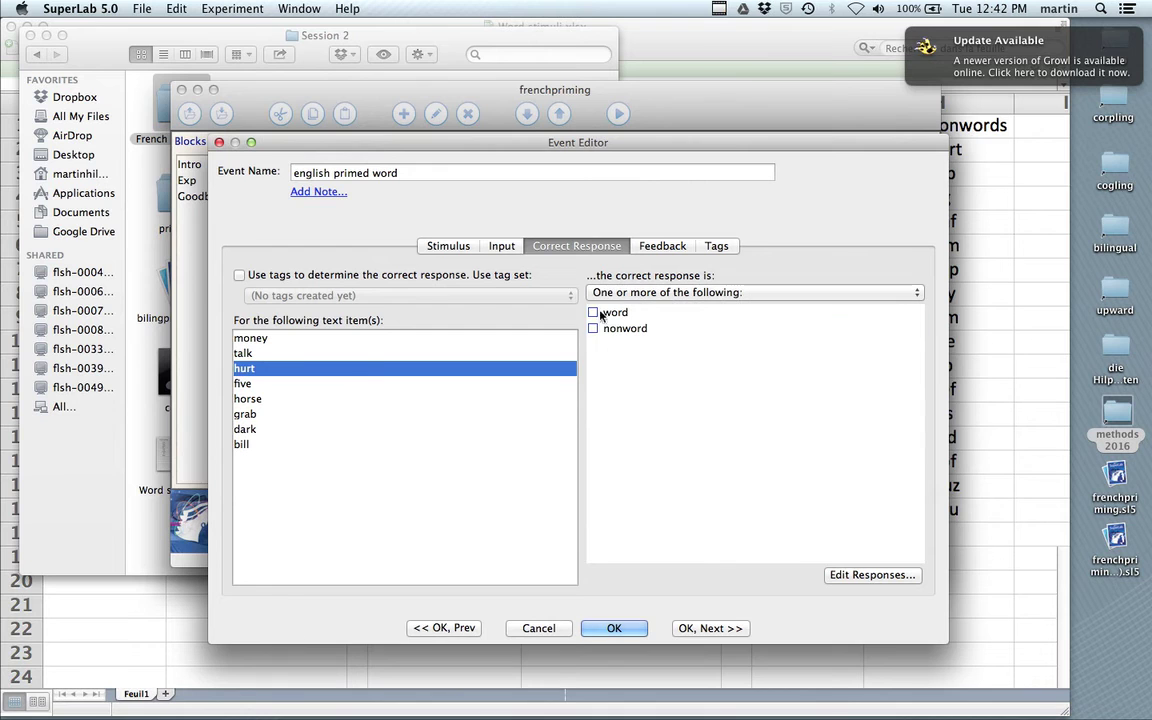
{"action": "left_click", "coordinate": [279, 383]}
{"action": "left_click", "coordinate": [676, 293]}
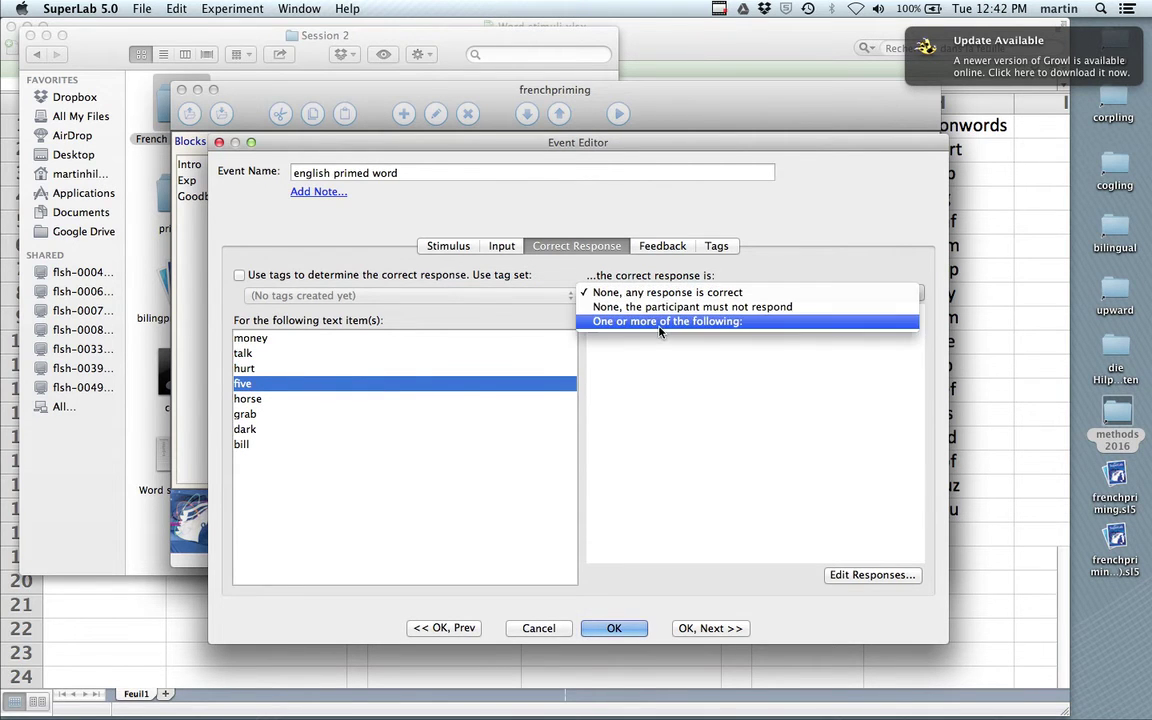
{"action": "left_click", "coordinate": [660, 322]}
{"action": "left_click", "coordinate": [594, 314]}
Step: Assign word as the correct response for the text items horse and grab
{"action": "left_click", "coordinate": [283, 398]}
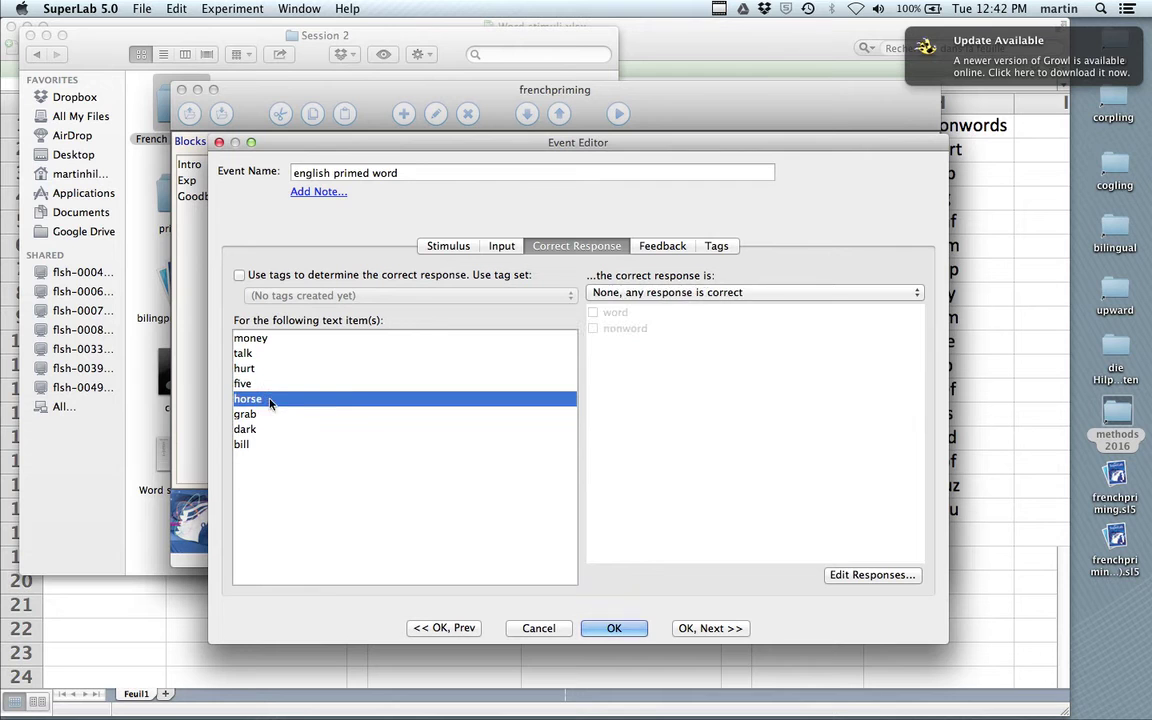
{"action": "left_click", "coordinate": [608, 296]}
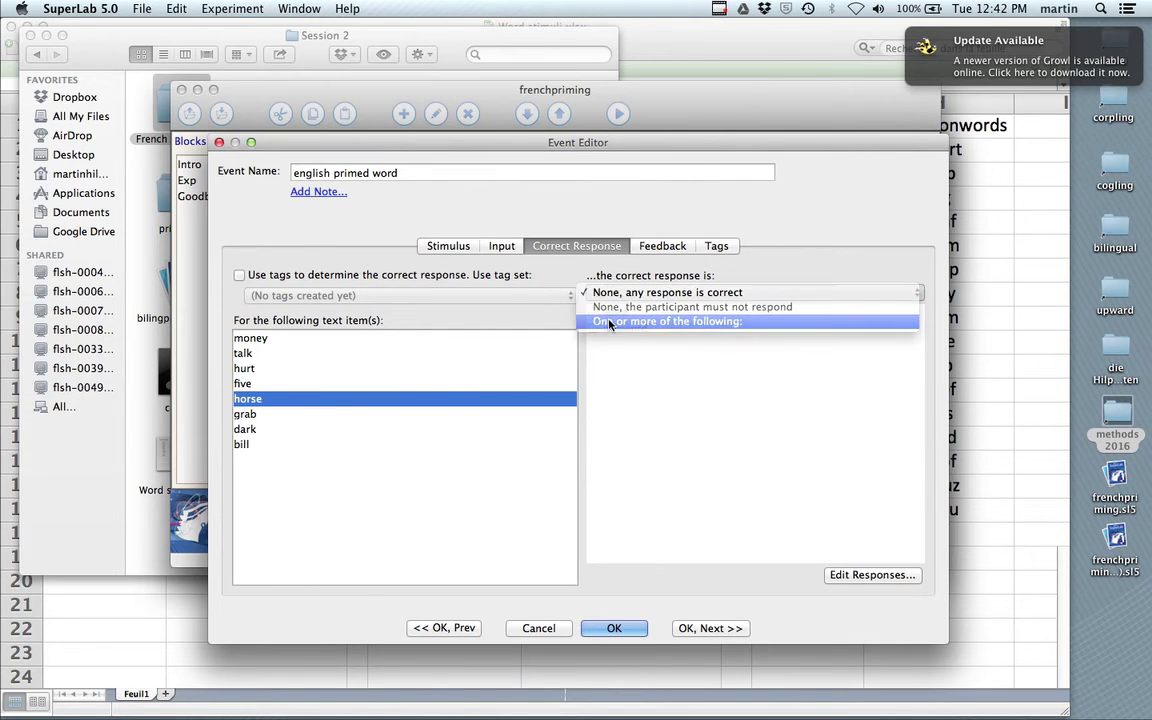
{"action": "left_click", "coordinate": [594, 320]}
{"action": "left_click", "coordinate": [250, 416]}
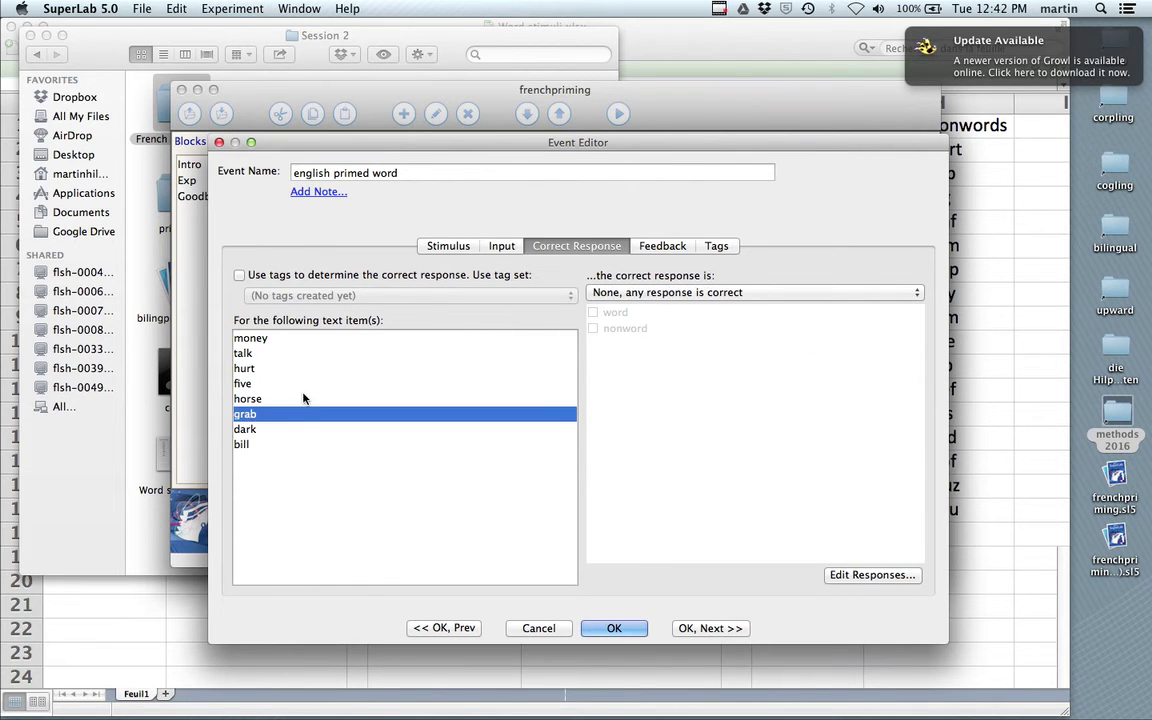
{"action": "left_click", "coordinate": [627, 299]}
{"action": "left_click", "coordinate": [594, 321]}
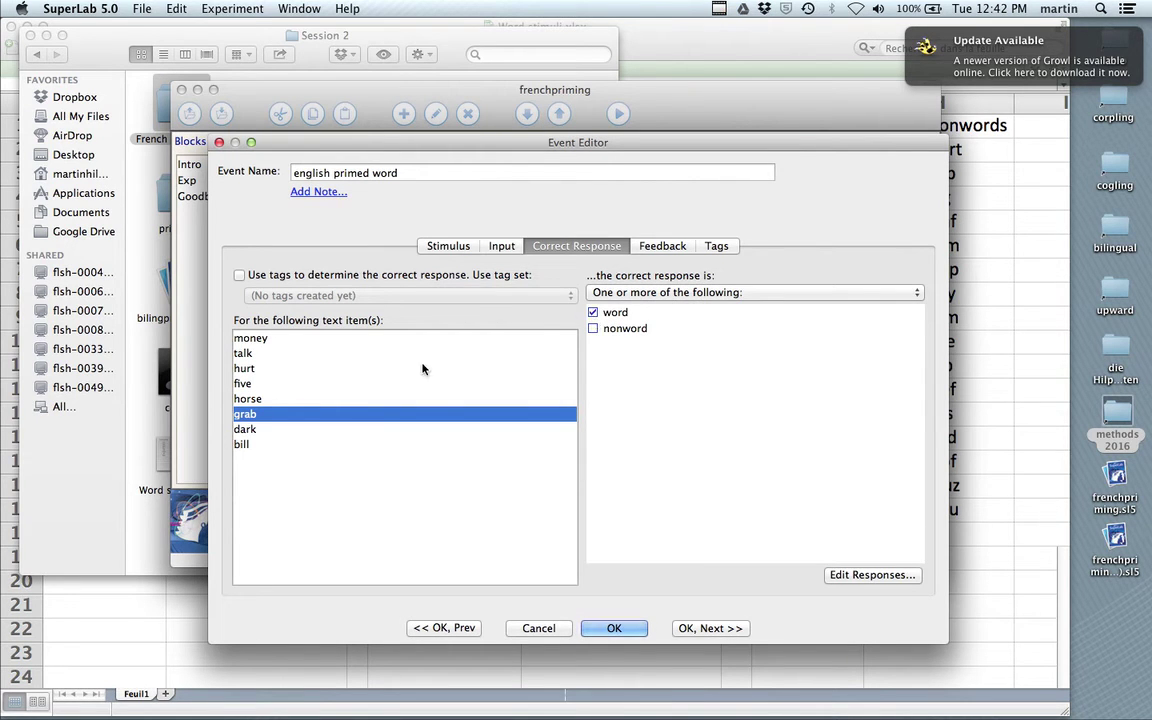
Step: Make word the correct response for the text items dark and bill, and save the english primed word event
{"action": "left_click", "coordinate": [262, 430]}
{"action": "left_click", "coordinate": [603, 294]}
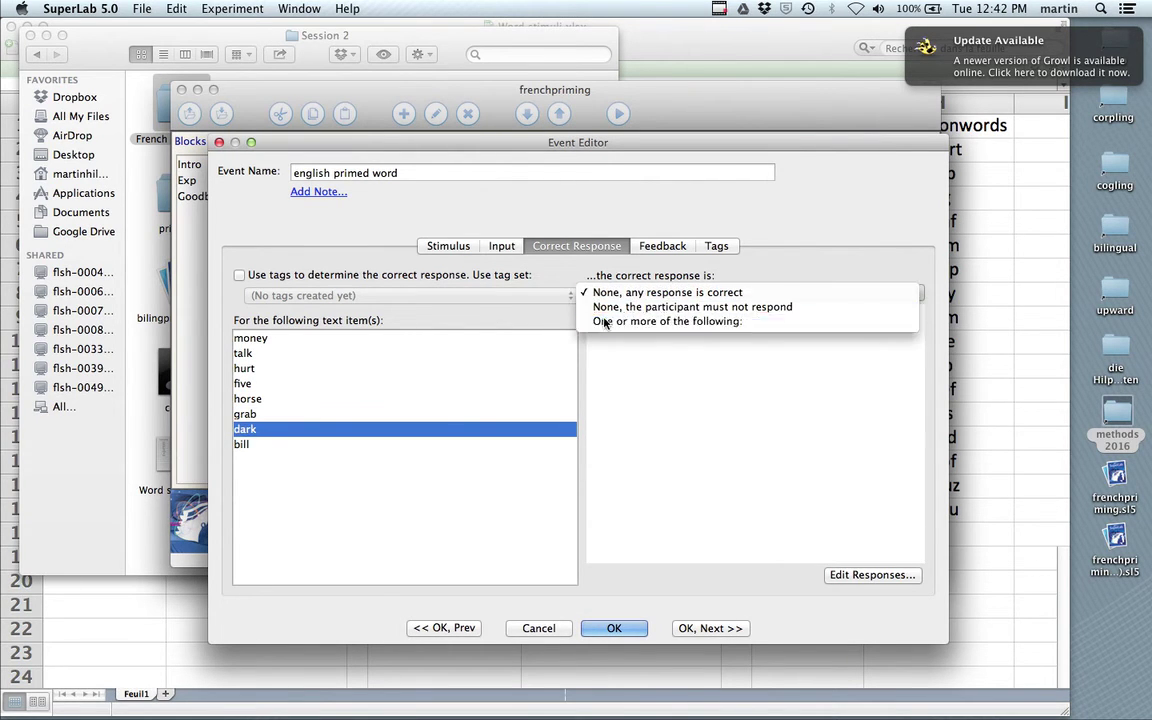
{"action": "left_click", "coordinate": [608, 321]}
{"action": "left_click", "coordinate": [593, 312]}
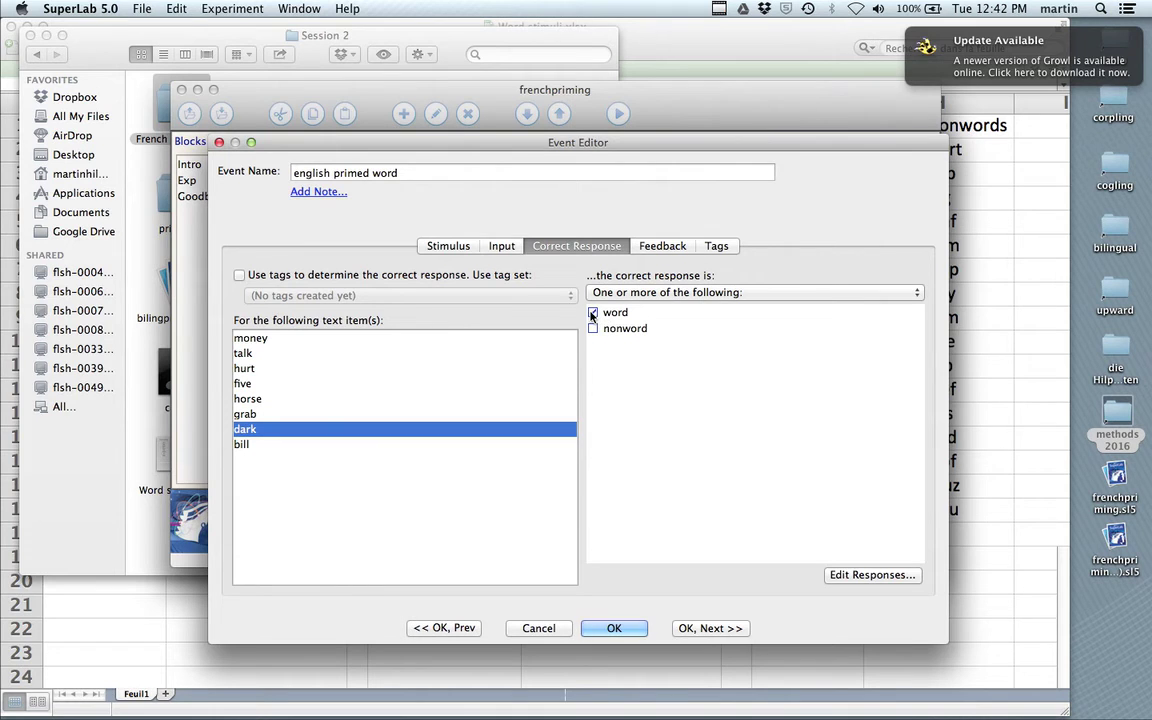
{"action": "left_click", "coordinate": [262, 444]}
{"action": "left_click", "coordinate": [630, 292]}
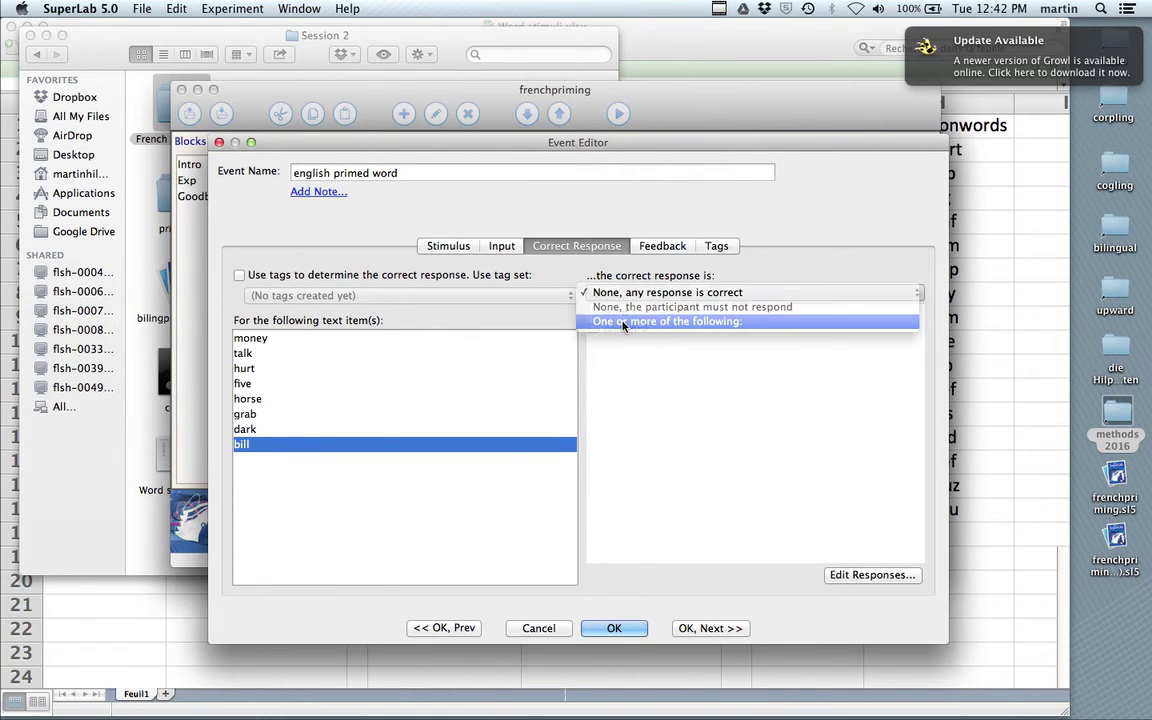
{"action": "left_click", "coordinate": [622, 322]}
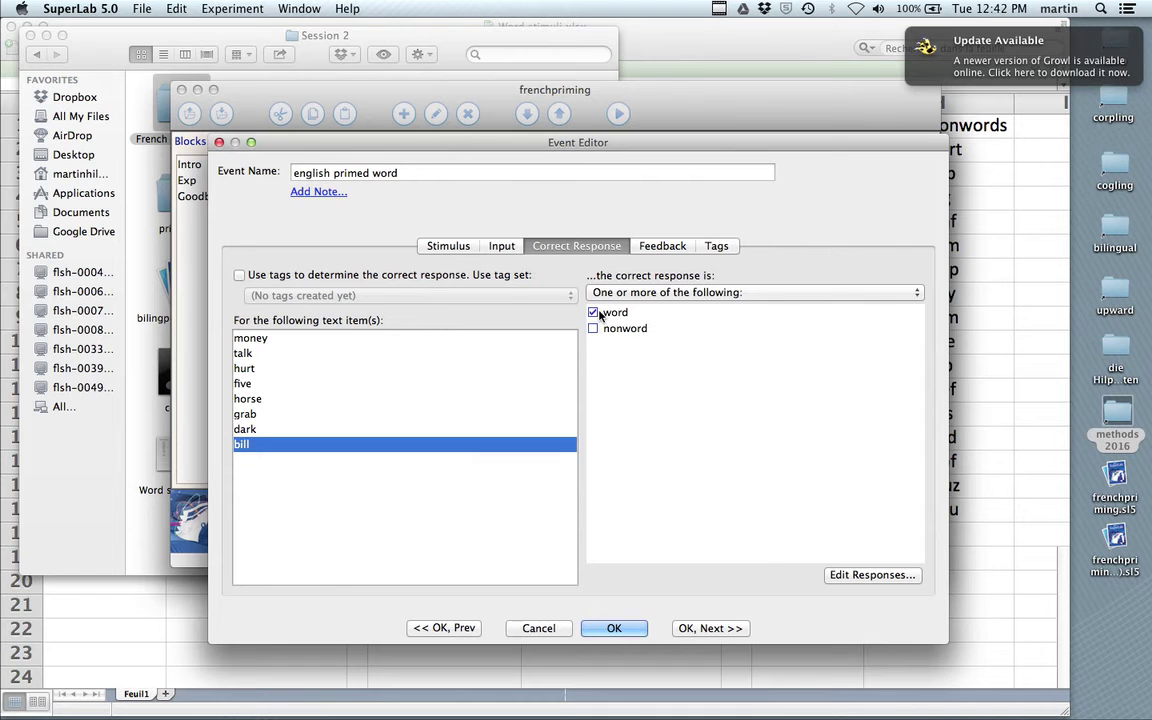
{"action": "left_click", "coordinate": [614, 628]}
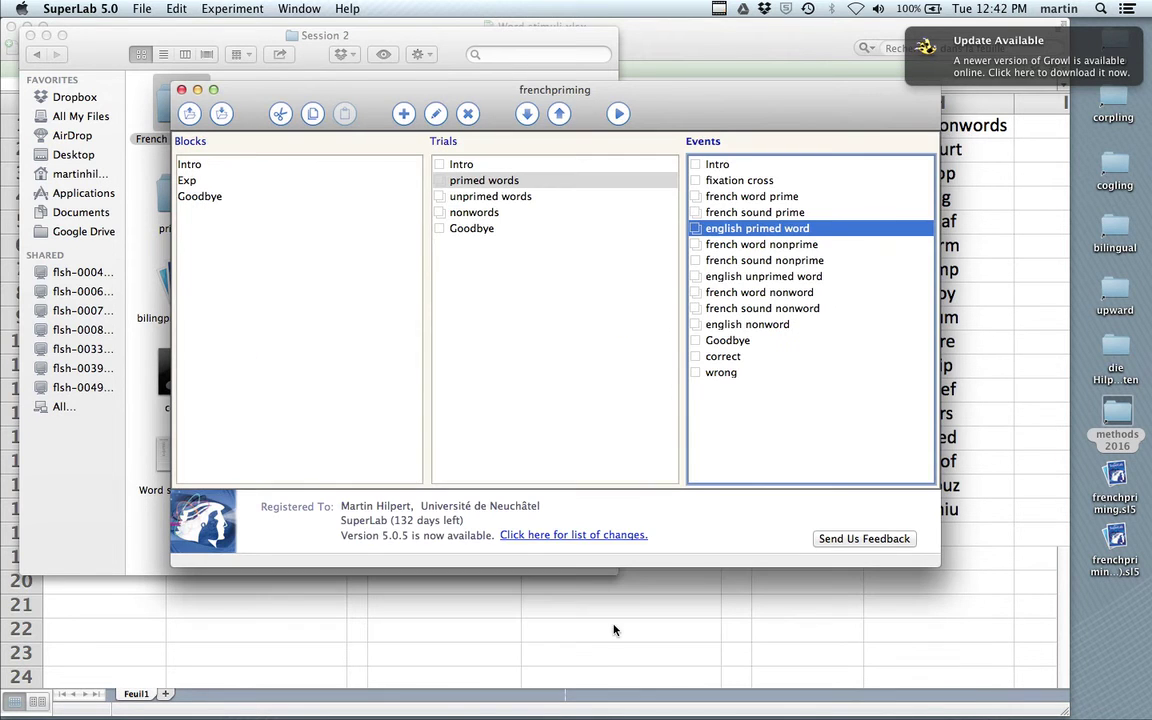
Step: Set the french word nonprime event to end immediately after it is presented, and save it
{"action": "left_click", "coordinate": [726, 245]}
{"action": "double_click", "coordinate": [726, 245]}
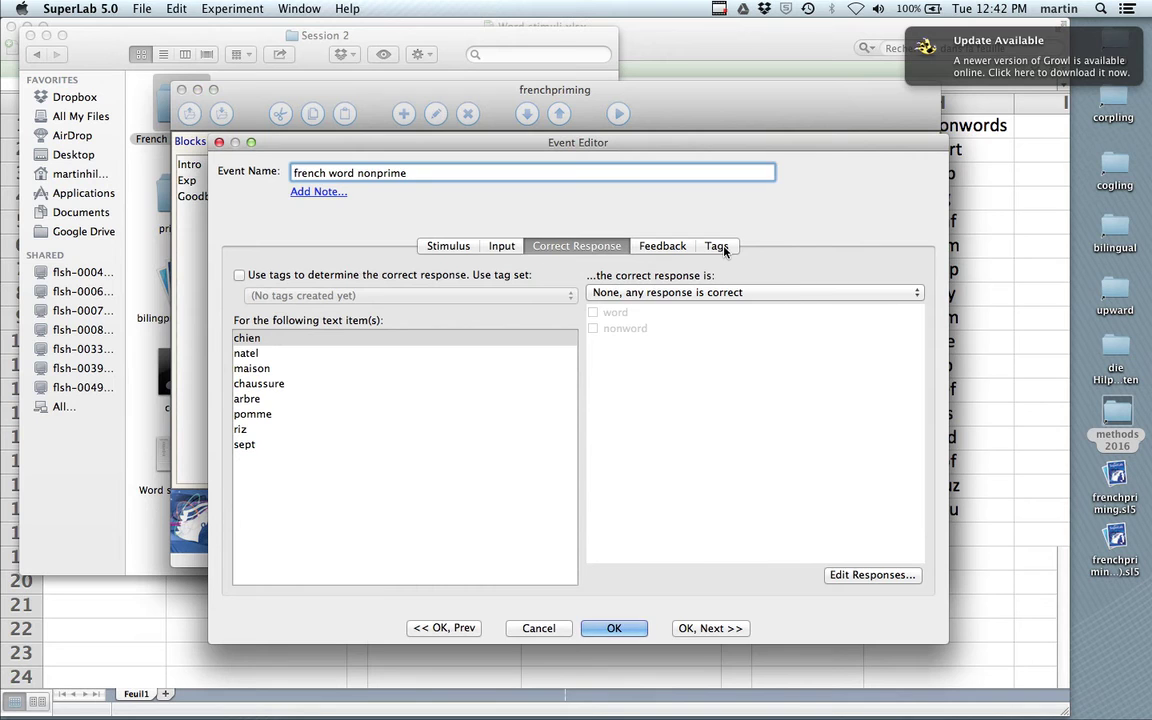
{"action": "left_click", "coordinate": [450, 246]}
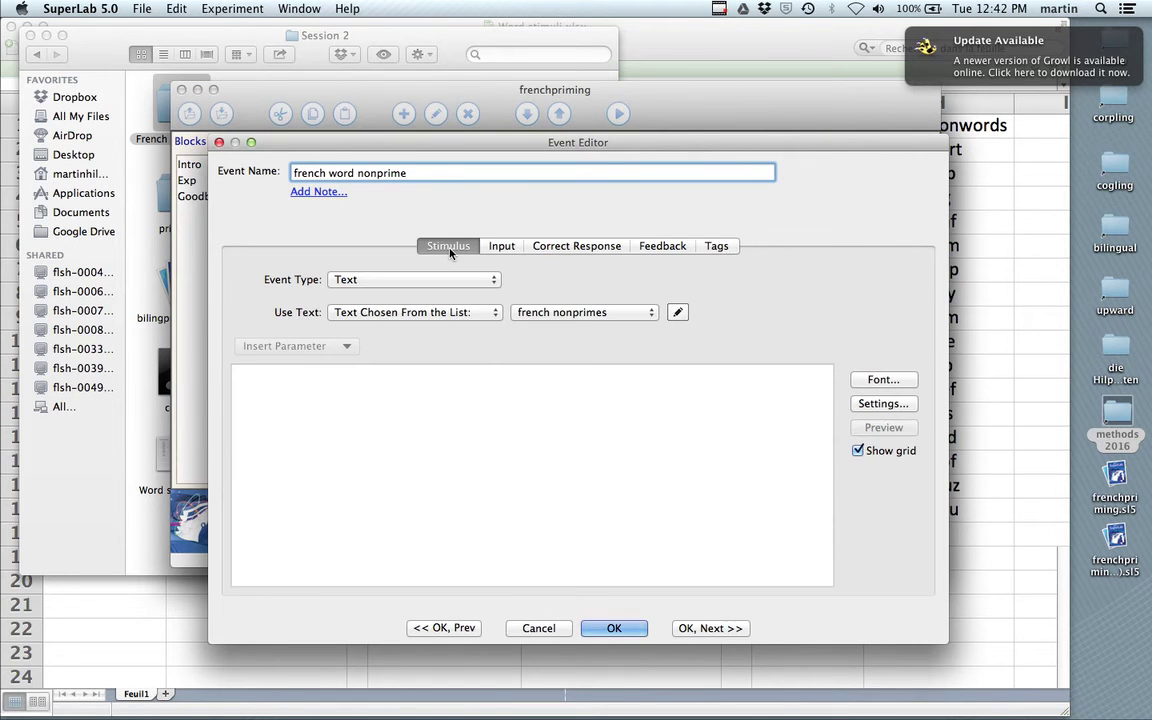
{"action": "left_click", "coordinate": [501, 246]}
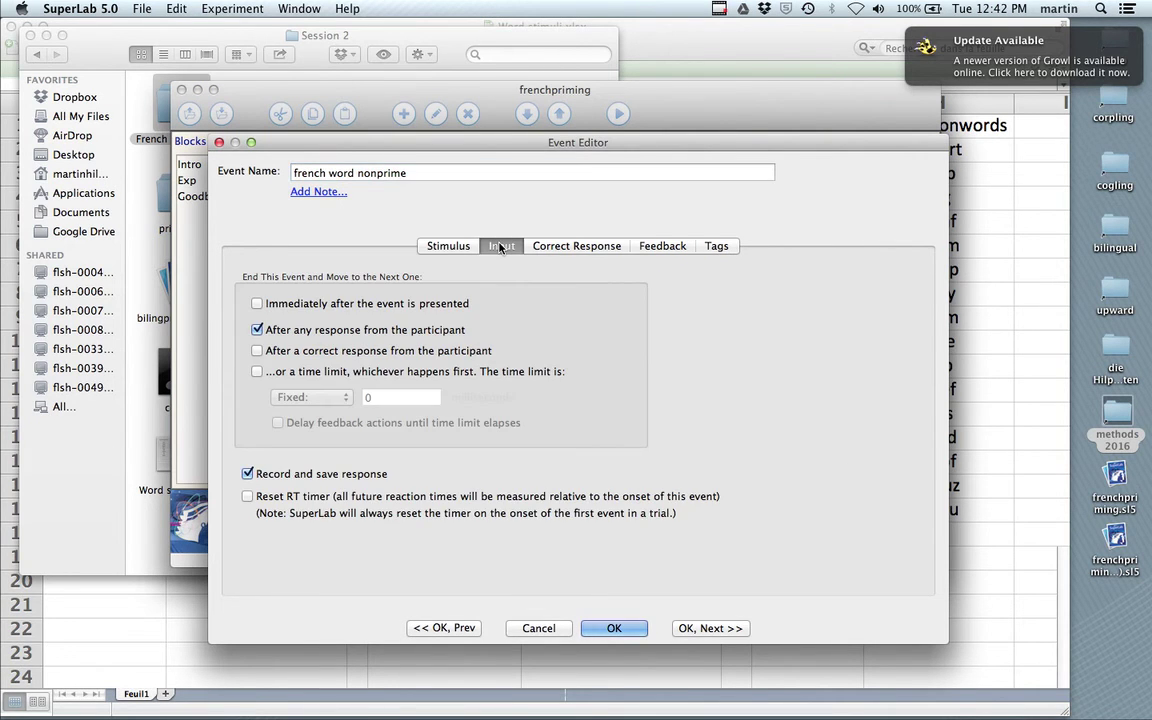
{"action": "left_click", "coordinate": [258, 303]}
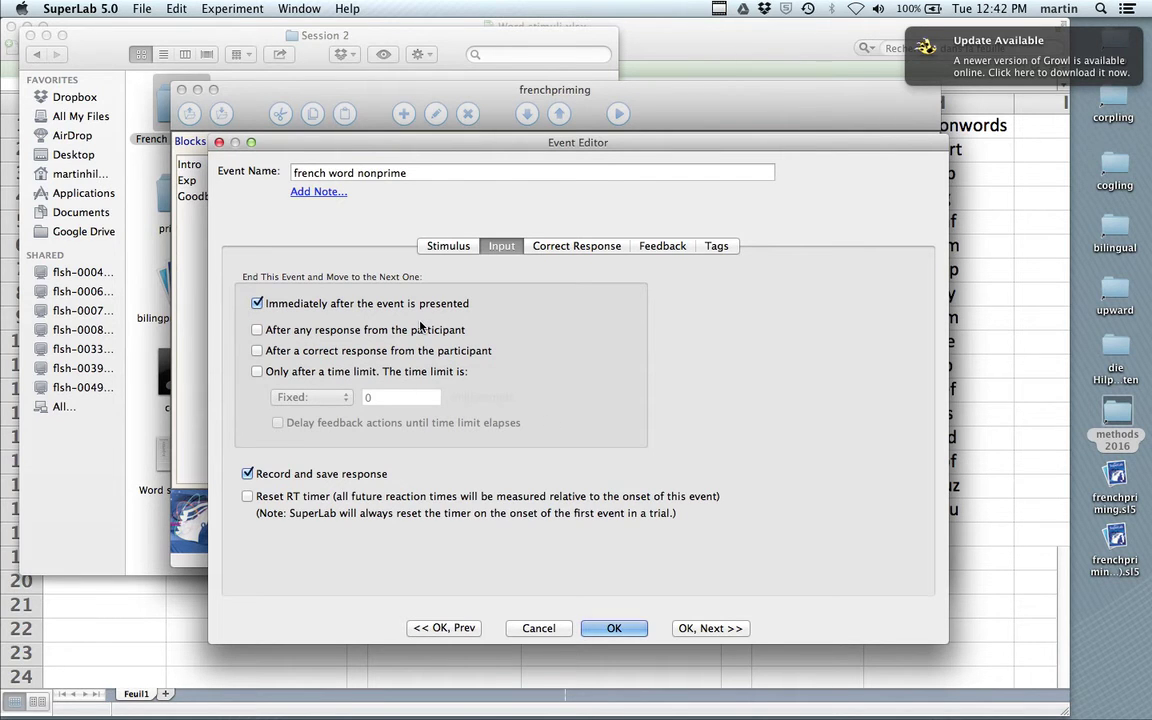
{"action": "left_click", "coordinate": [706, 628]}
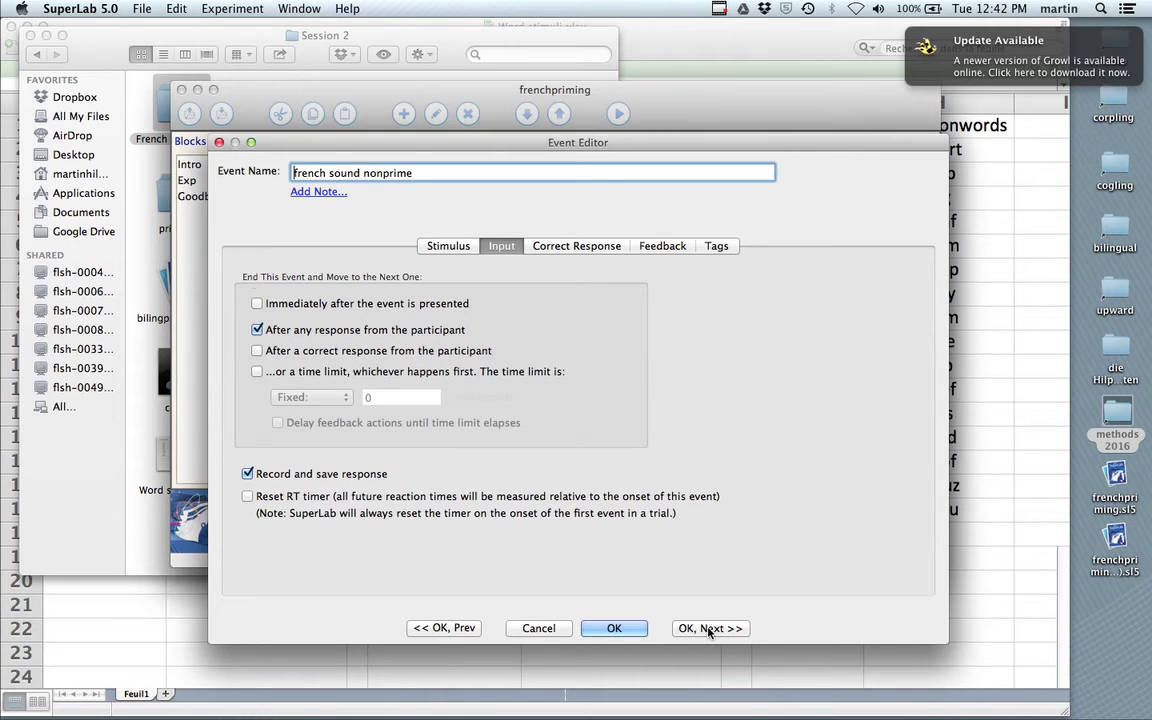
Step: Make french sound nonprime an Audio File event that uses a file chosen from the french nonprimesounds list
{"action": "left_click", "coordinate": [446, 250]}
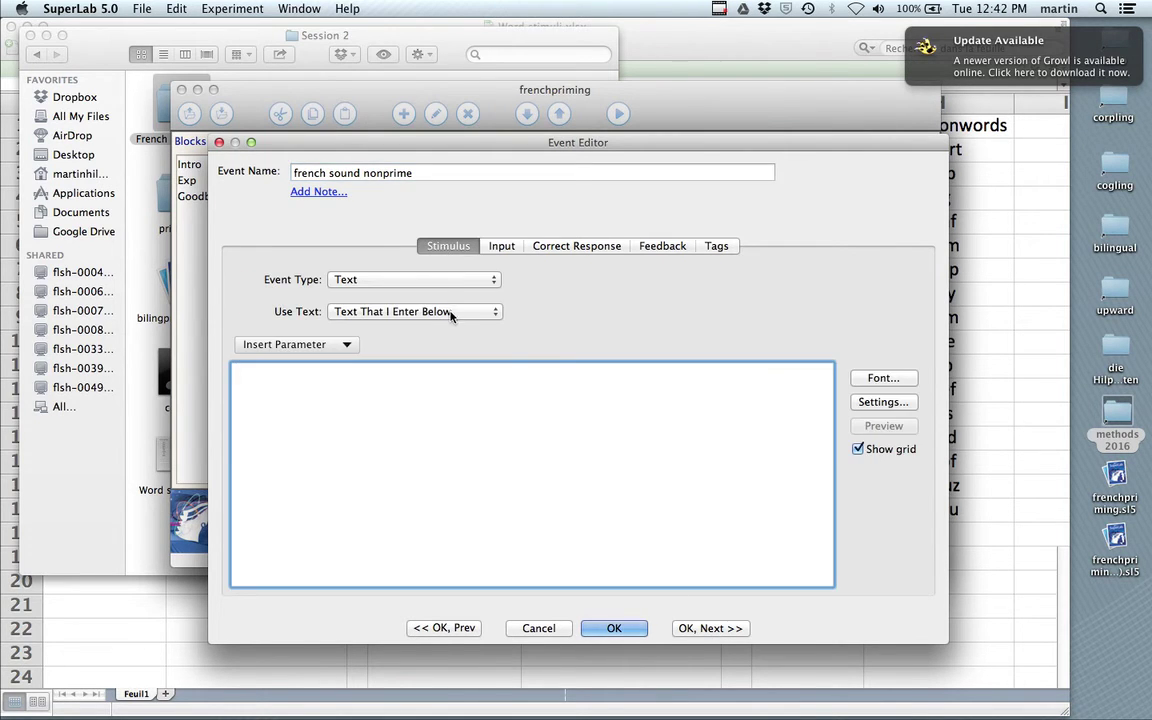
{"action": "left_click", "coordinate": [467, 282]}
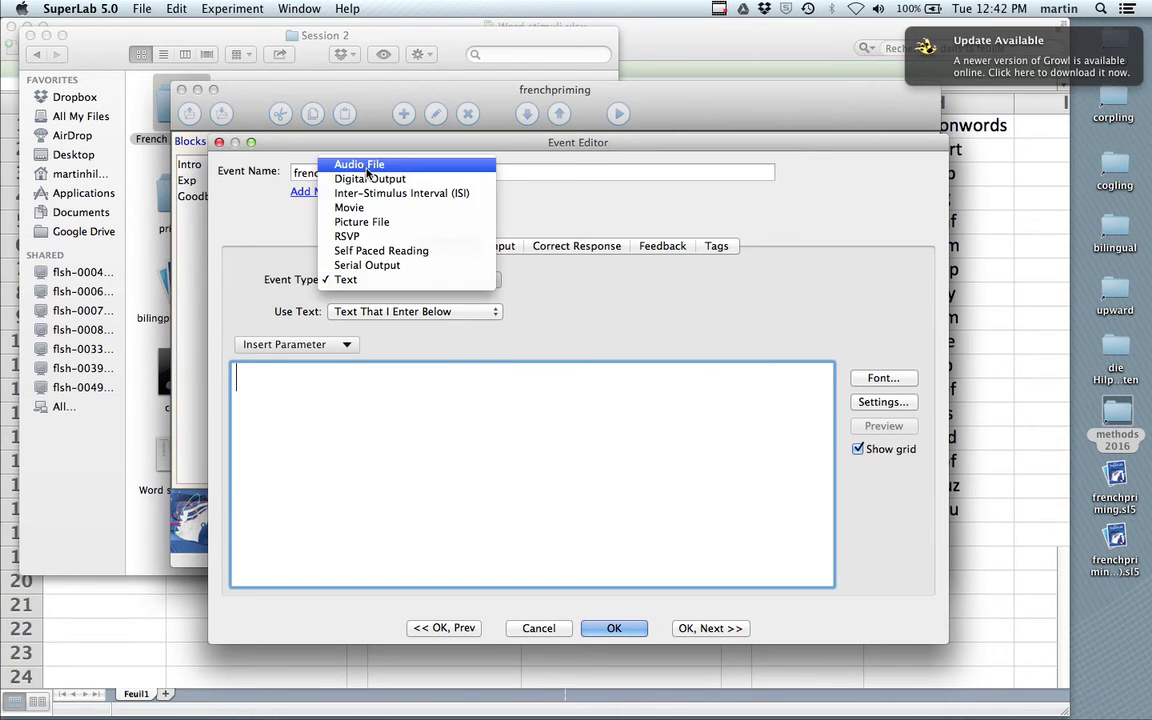
{"action": "left_click", "coordinate": [419, 159]}
{"action": "left_click", "coordinate": [448, 313]}
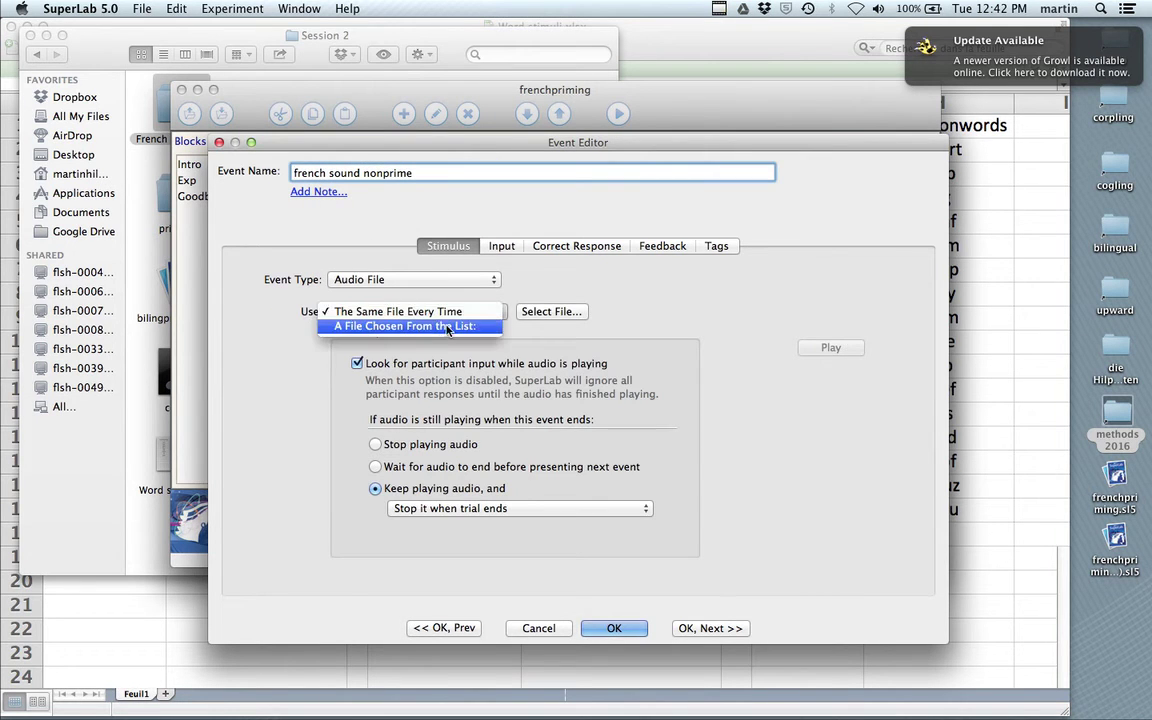
{"action": "left_click", "coordinate": [441, 330]}
{"action": "left_click", "coordinate": [585, 312]}
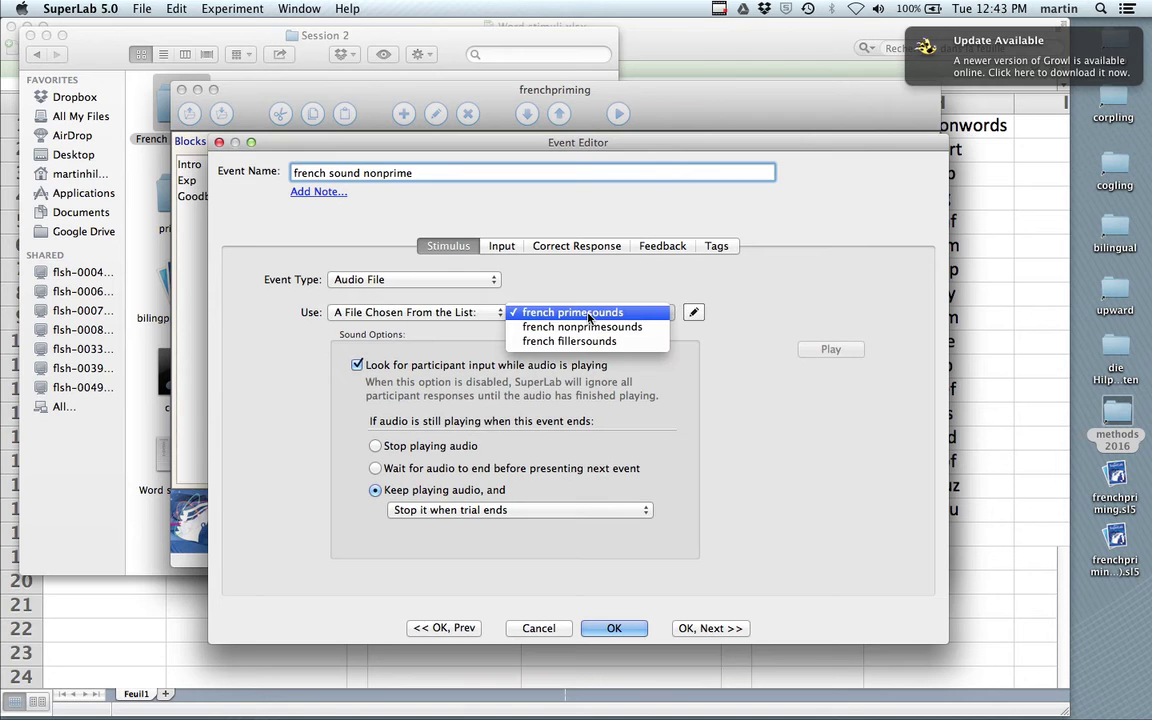
{"action": "left_click", "coordinate": [586, 332]}
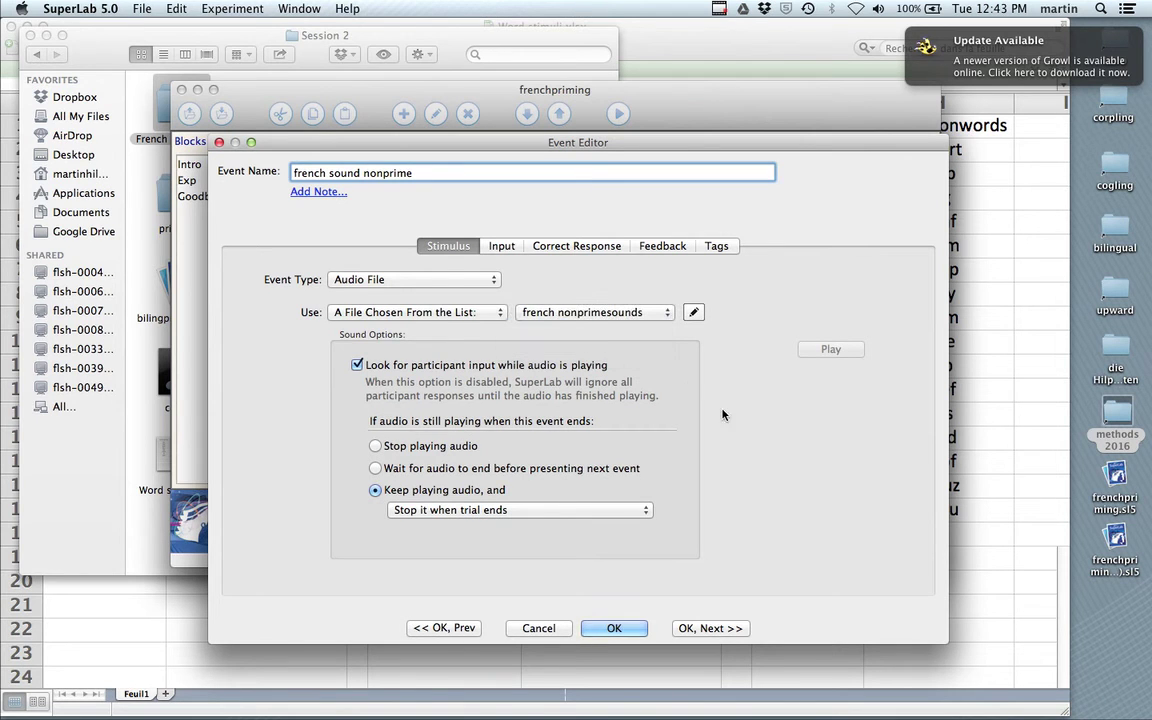
Step: Set the french sound nonprime event to end immediately after it is presented, and save it
{"action": "left_click", "coordinate": [501, 246]}
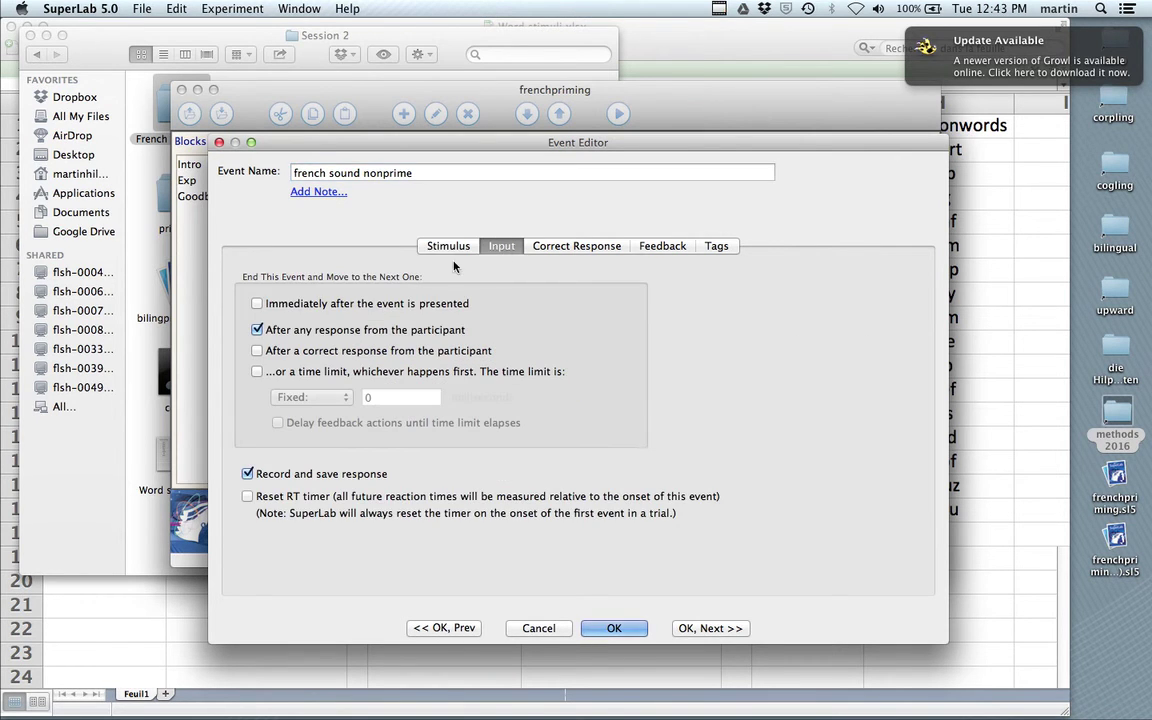
{"action": "left_click", "coordinate": [257, 304]}
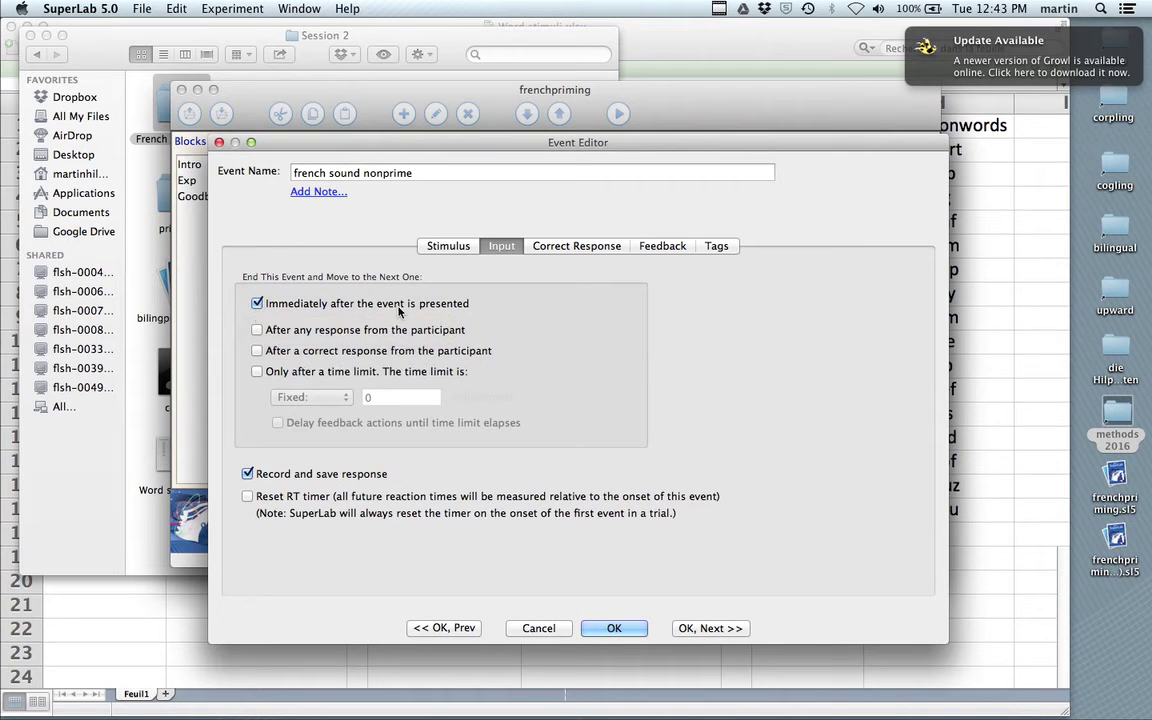
{"action": "left_click", "coordinate": [619, 624]}
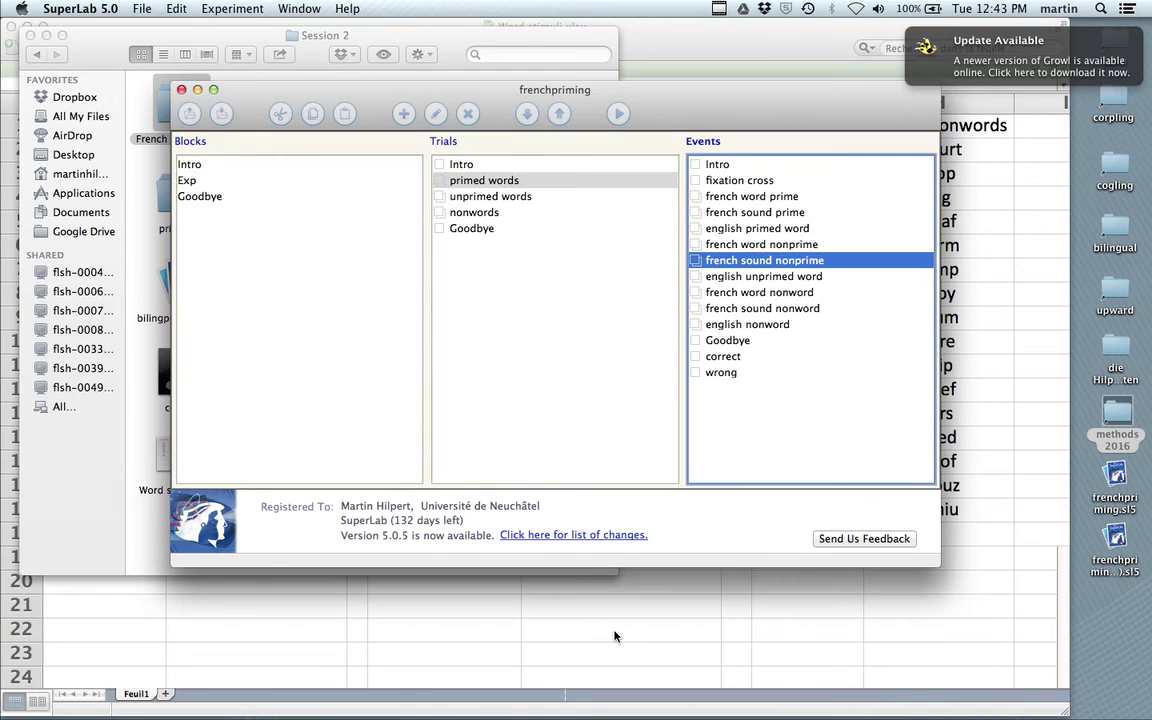
Step: Open the english unprimed word event and review the items in its english unprimed text list and its input settings
{"action": "left_click", "coordinate": [731, 279]}
{"action": "double_click", "coordinate": [731, 279]}
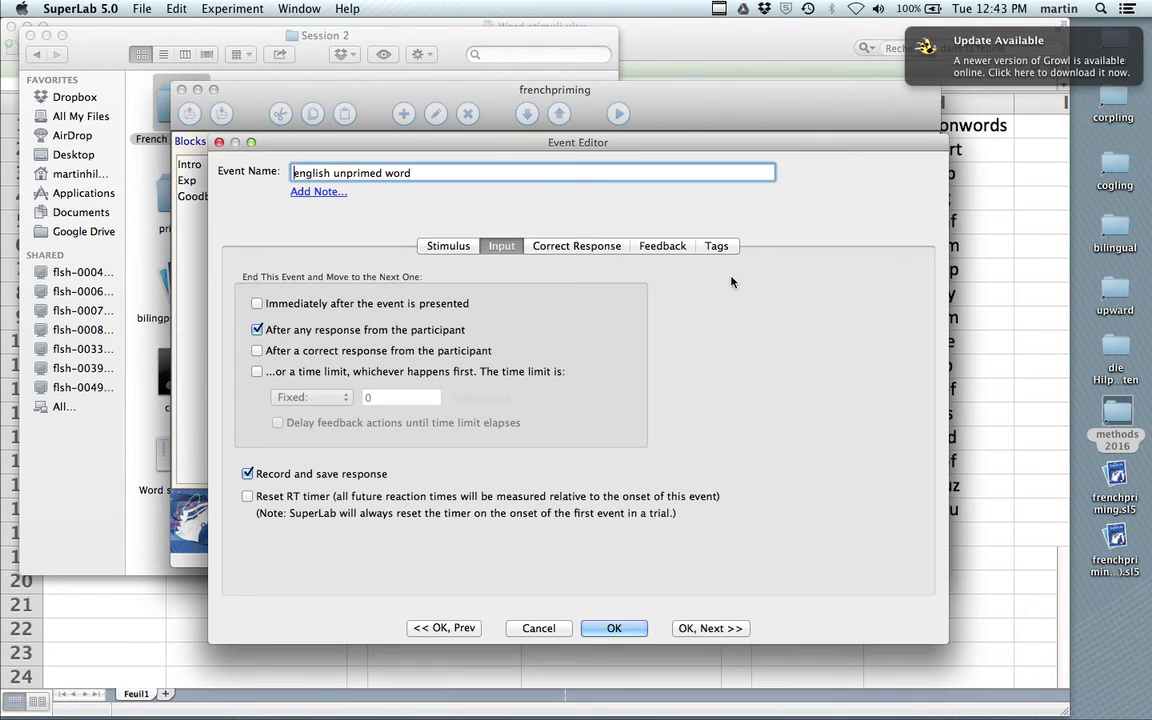
{"action": "left_click", "coordinate": [440, 245]}
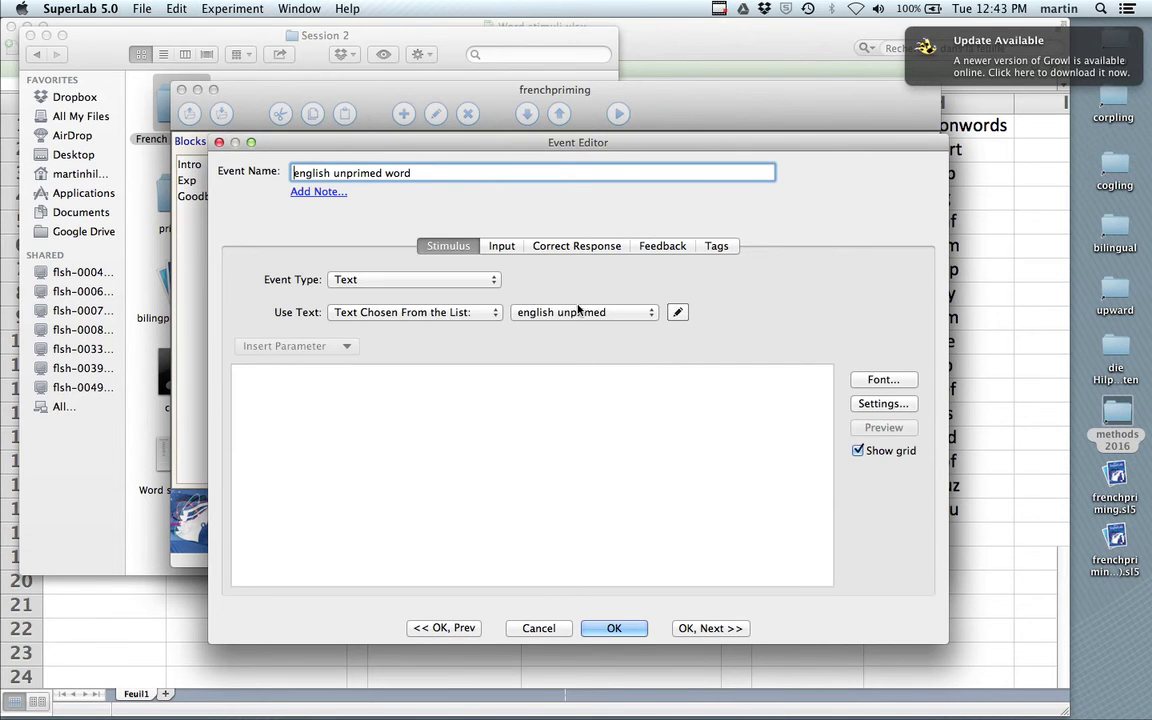
{"action": "left_click", "coordinate": [678, 312]}
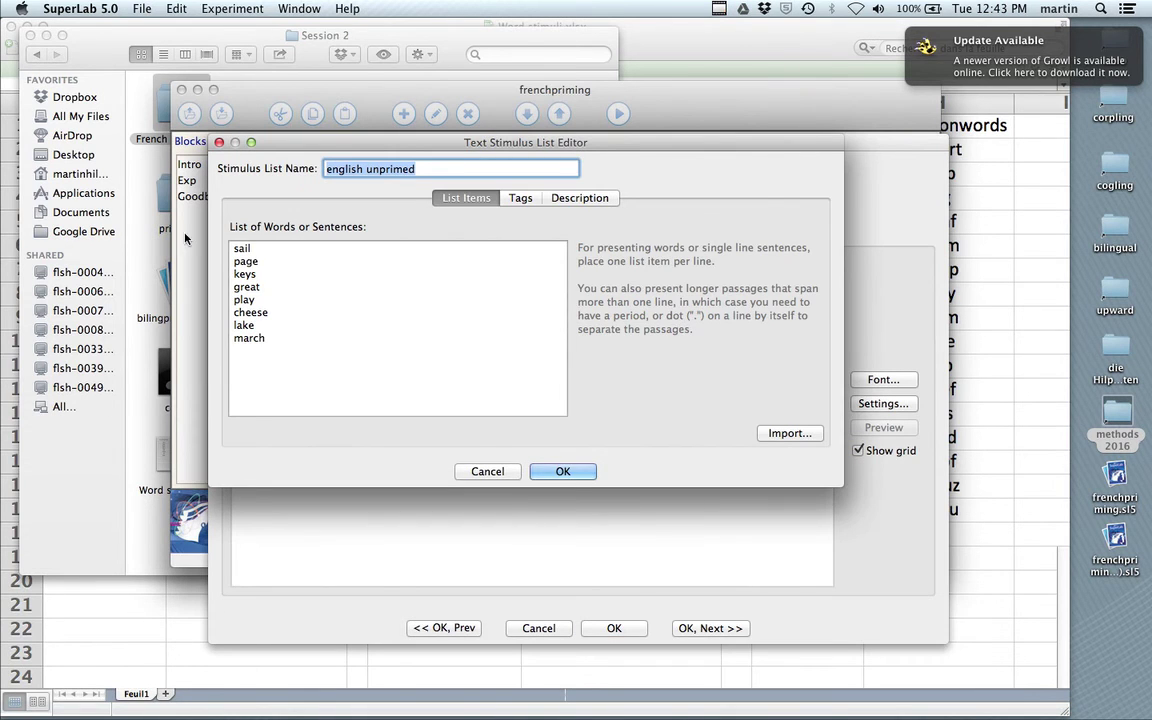
{"action": "left_click", "coordinate": [563, 471]}
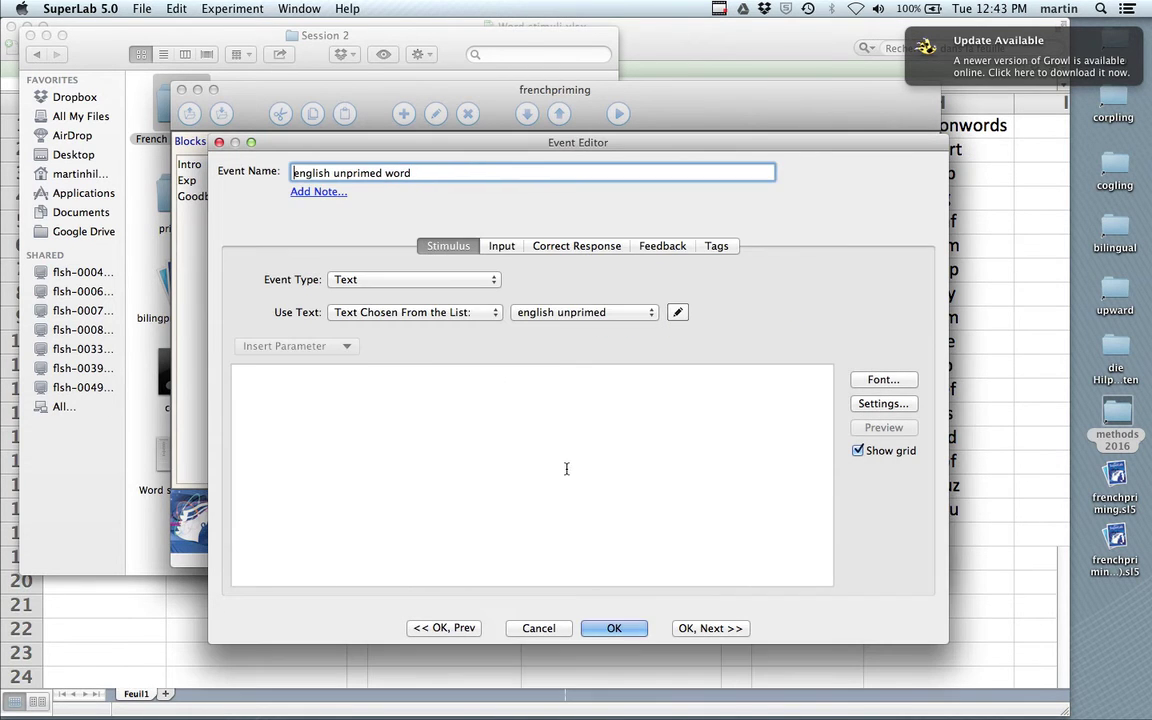
{"action": "left_click", "coordinate": [503, 246]}
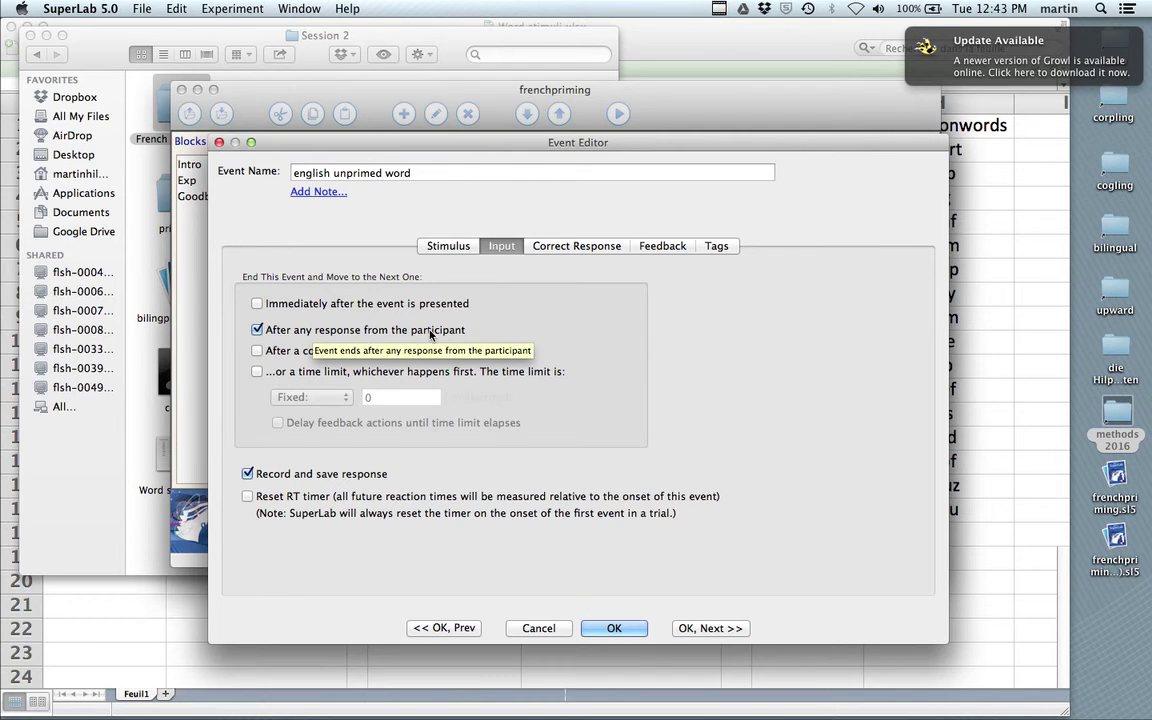
Step: Make word the correct response for the text items sail and page in the english unprimed word event
{"action": "left_click", "coordinate": [568, 248]}
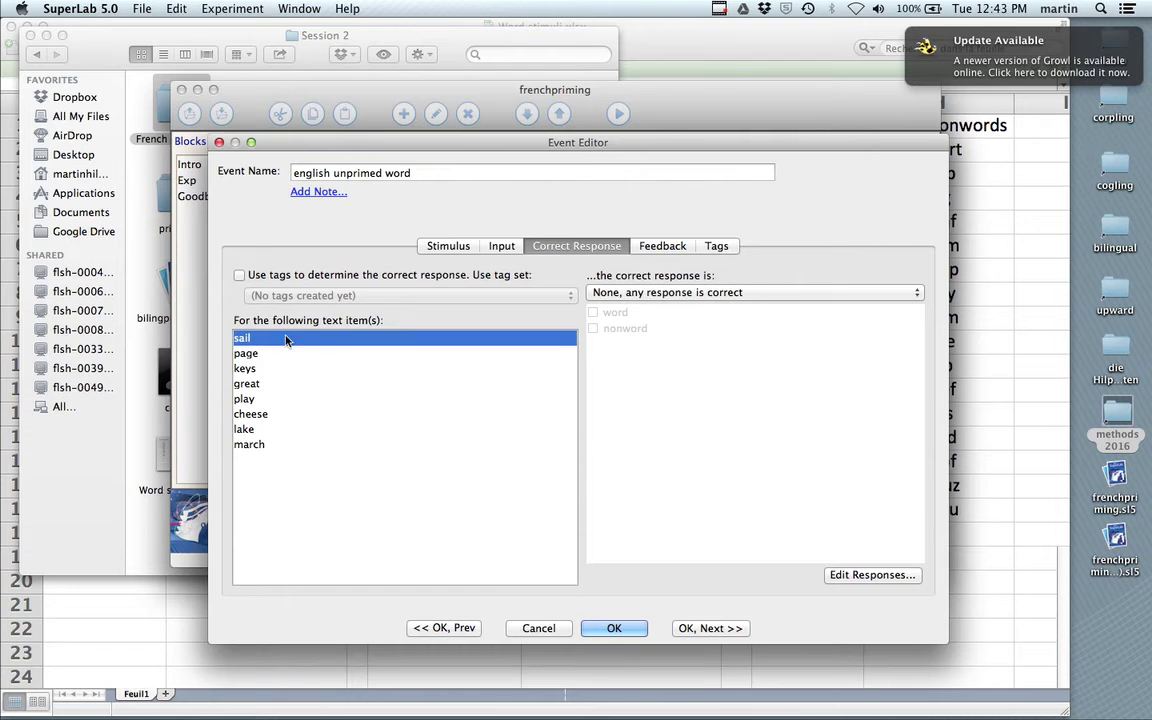
{"action": "left_click", "coordinate": [684, 298]}
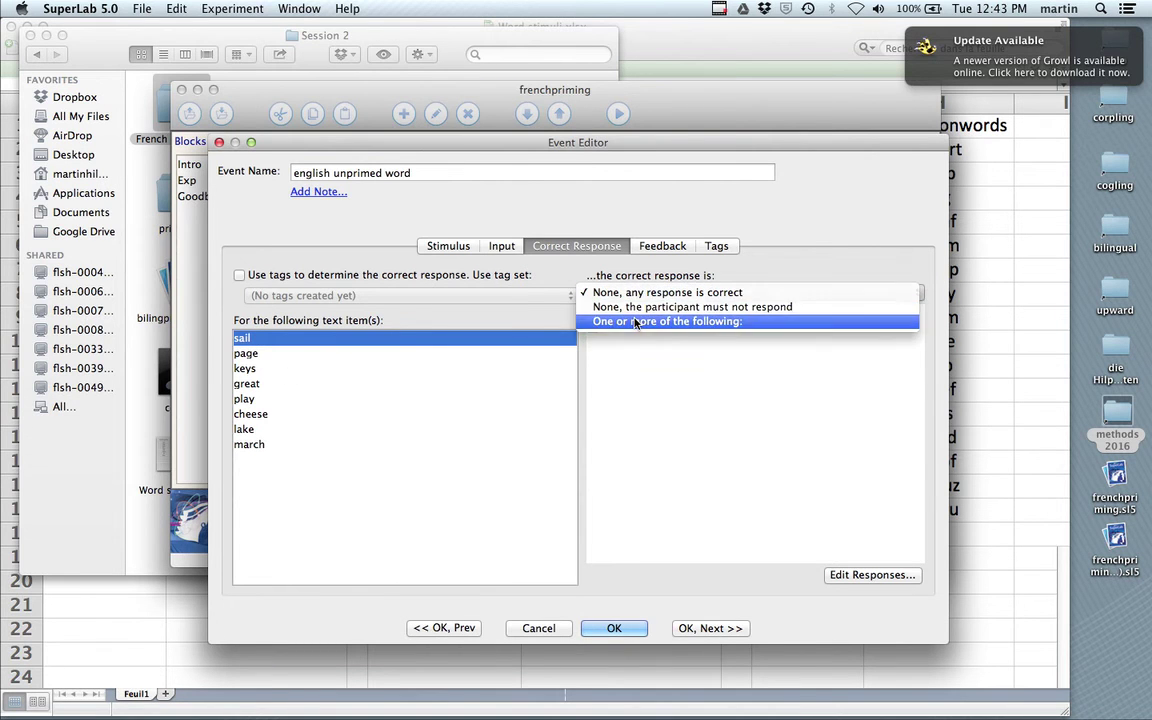
{"action": "left_click", "coordinate": [605, 321]}
{"action": "left_click", "coordinate": [603, 315]}
{"action": "left_click", "coordinate": [345, 355]}
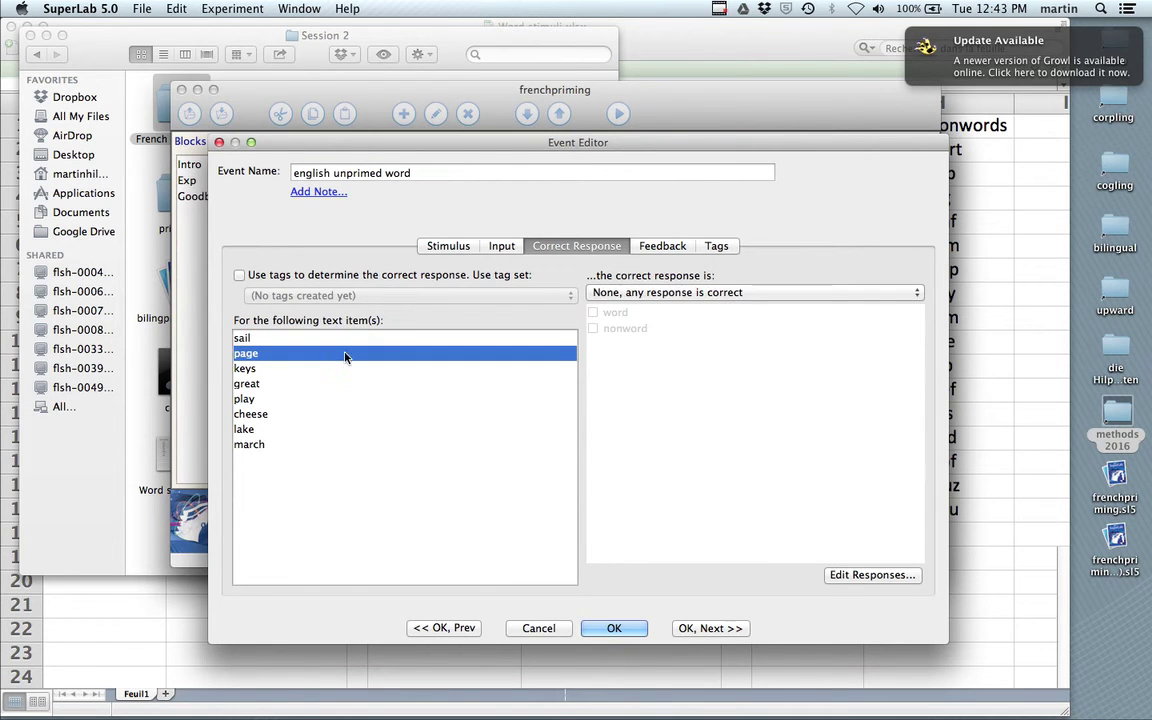
{"action": "left_click", "coordinate": [626, 293]}
{"action": "left_click", "coordinate": [607, 321]}
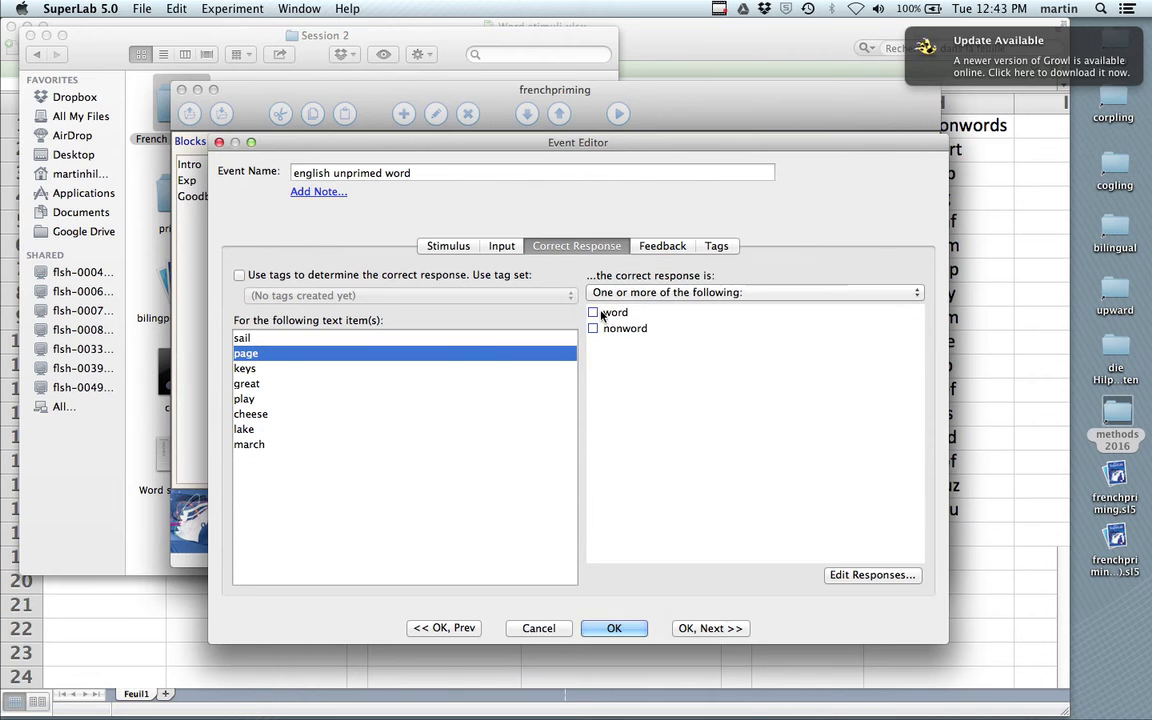
{"action": "left_click", "coordinate": [594, 315]}
Step: Make word the correct response for the text items keys and great
{"action": "left_click", "coordinate": [298, 368]}
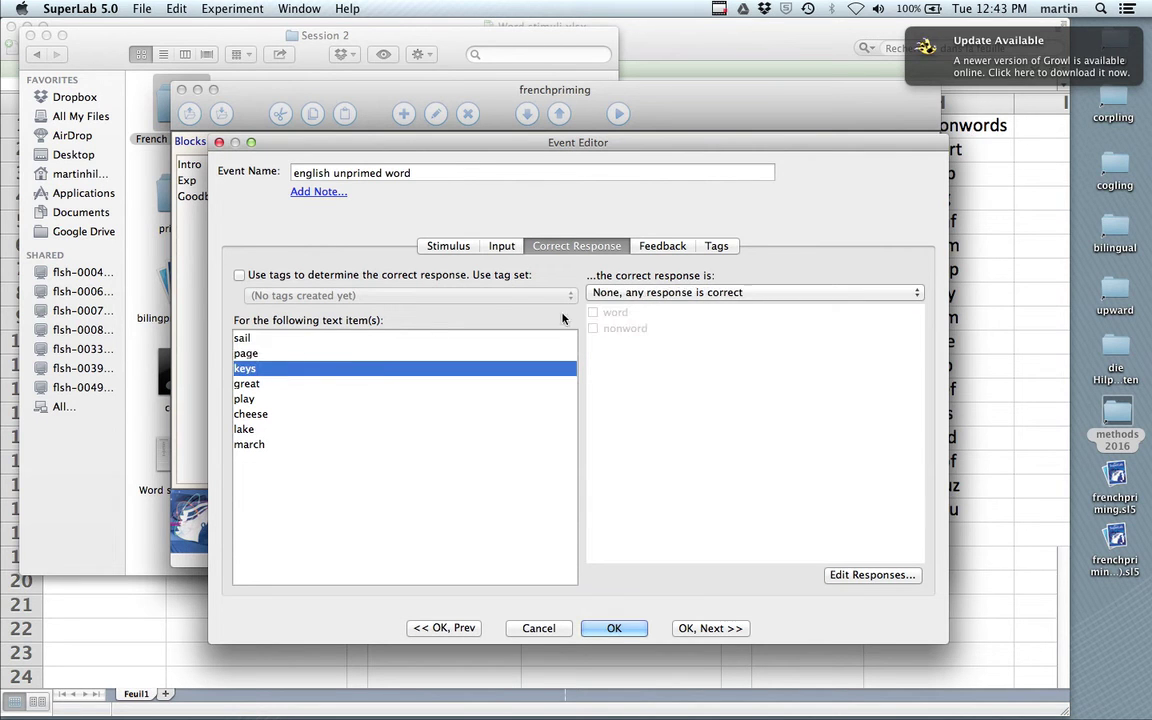
{"action": "left_click", "coordinate": [629, 293]}
{"action": "left_click", "coordinate": [597, 320]}
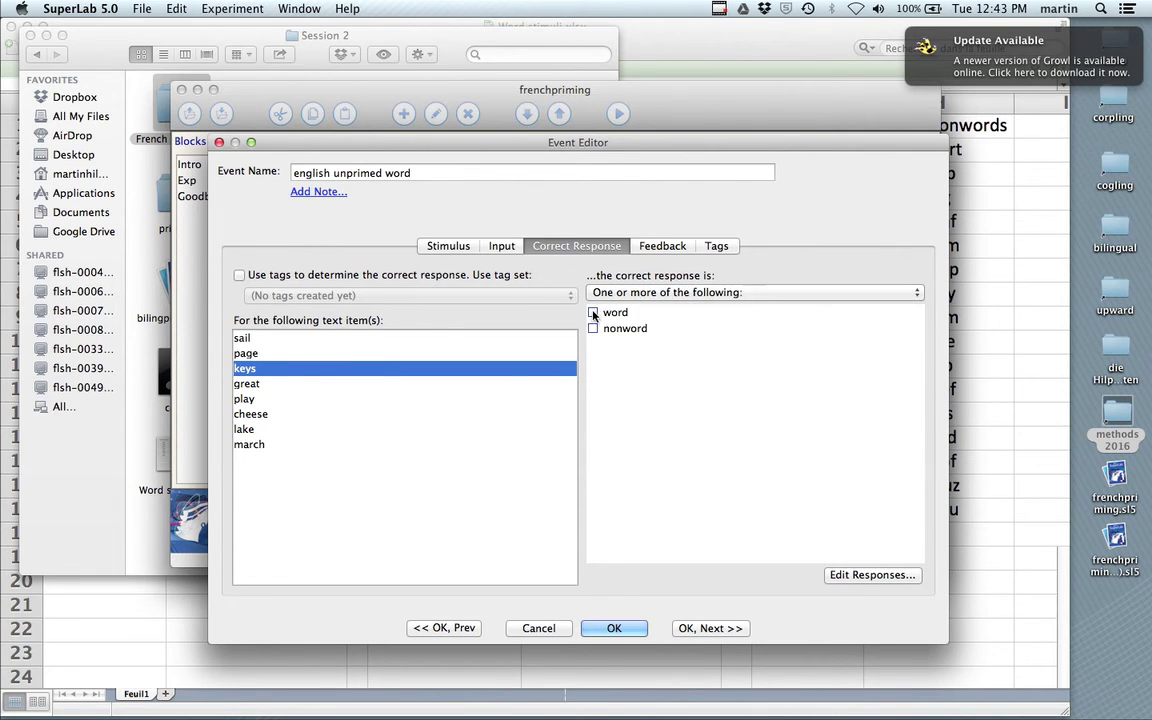
{"action": "left_click", "coordinate": [308, 386]}
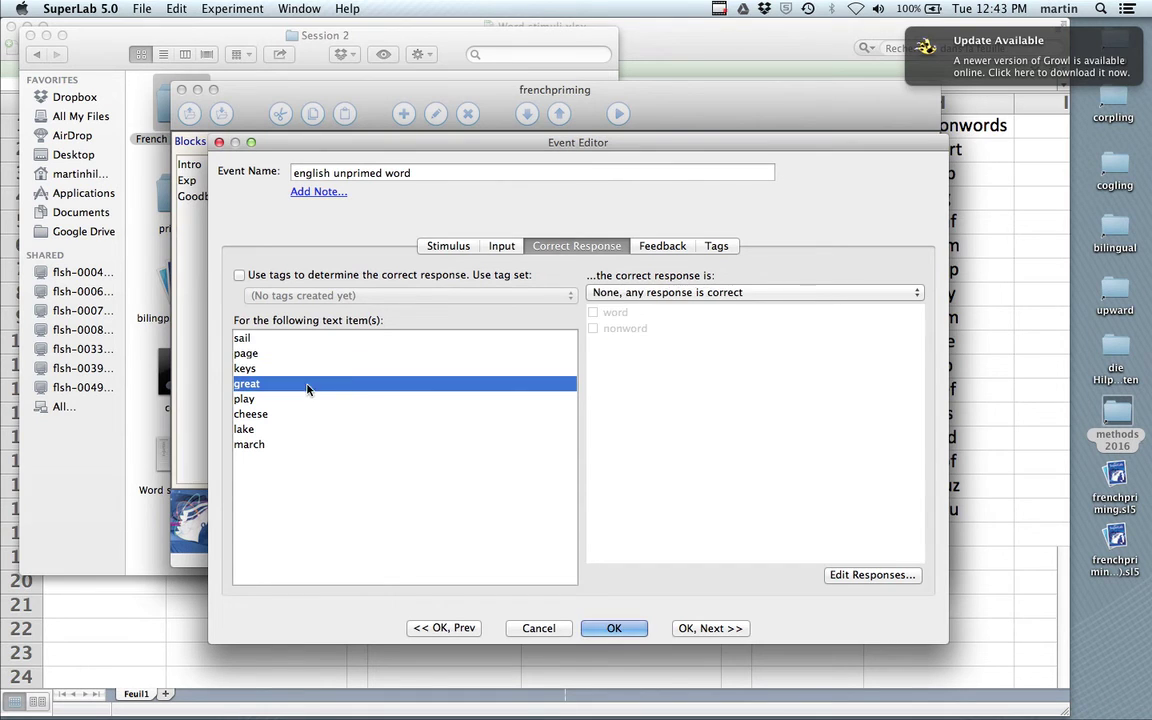
{"action": "left_click", "coordinate": [608, 292]}
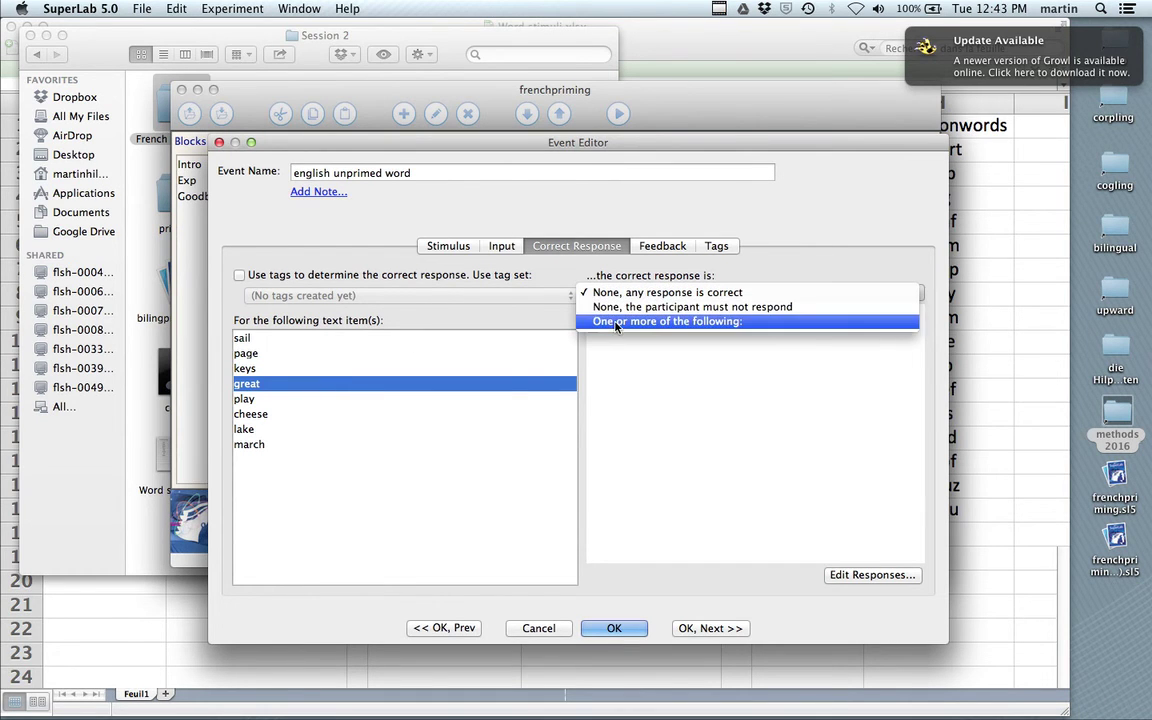
{"action": "left_click", "coordinate": [616, 322]}
Step: Make word the correct response for the text items play and cheese
{"action": "left_click", "coordinate": [313, 399]}
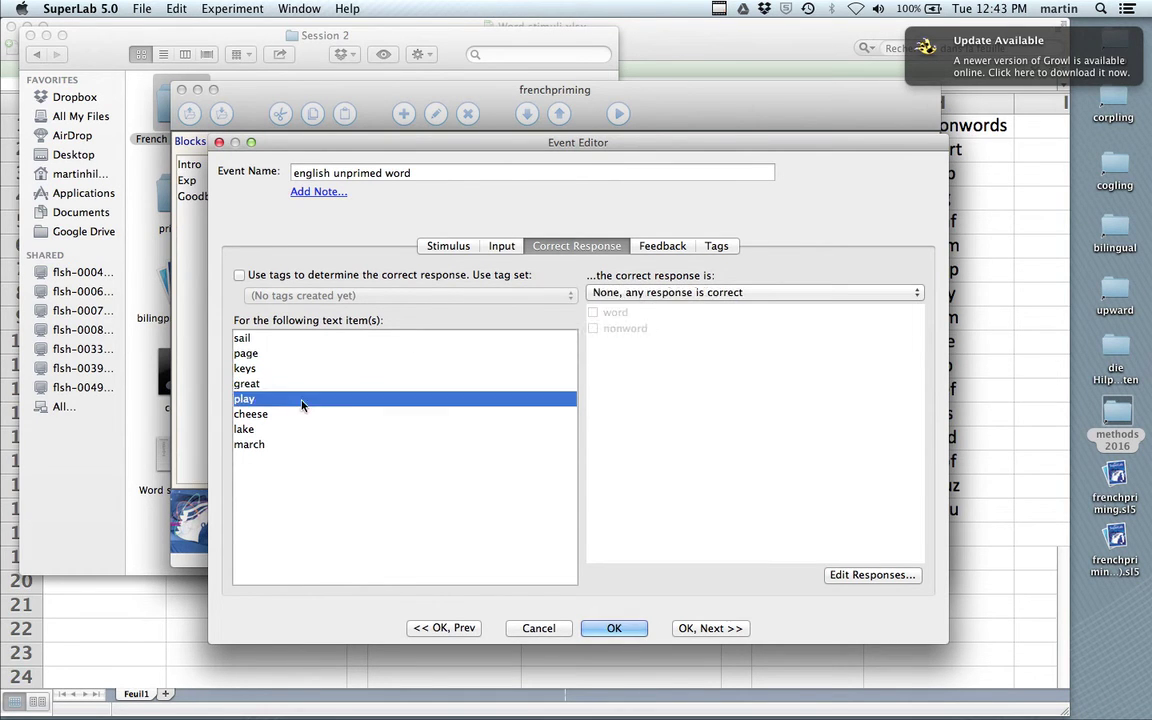
{"action": "left_click", "coordinate": [626, 292]}
{"action": "left_click", "coordinate": [625, 321]}
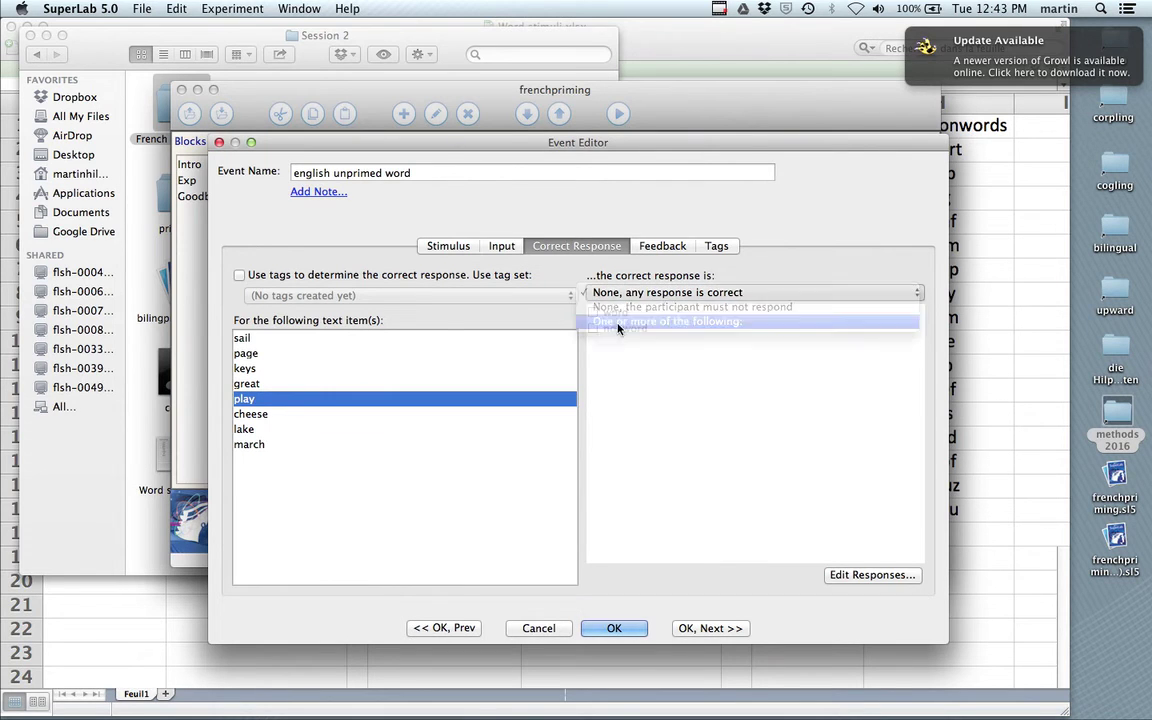
{"action": "left_click", "coordinate": [267, 413]}
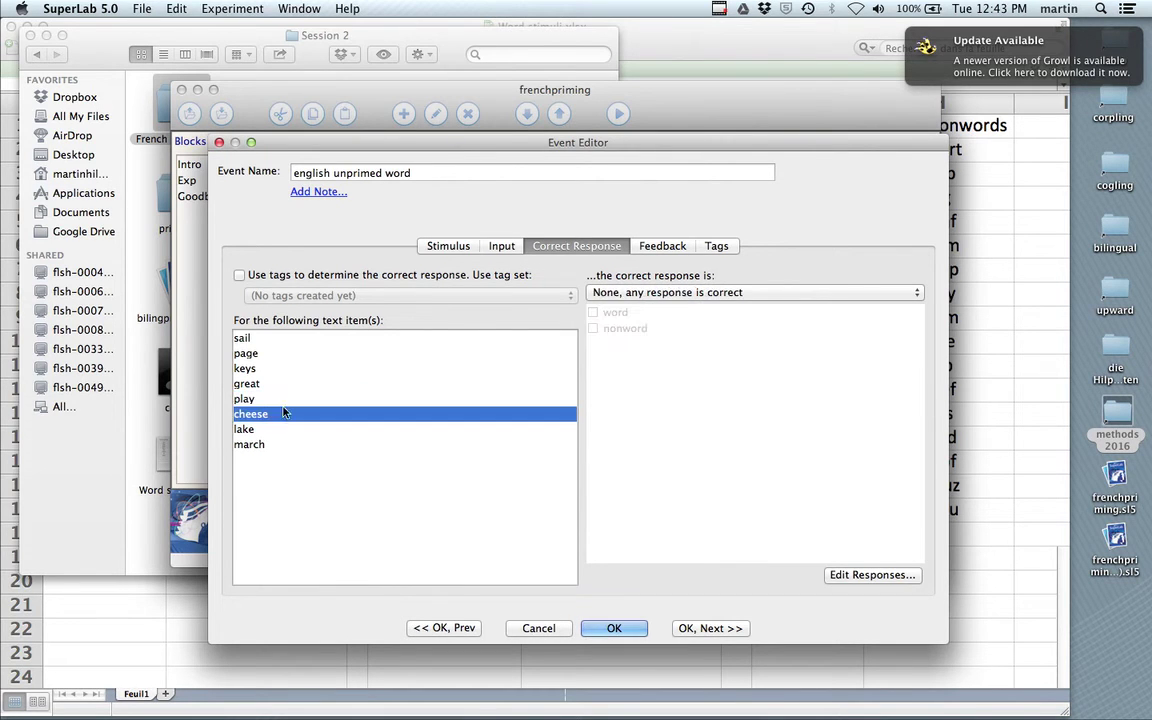
{"action": "left_click", "coordinate": [595, 292]}
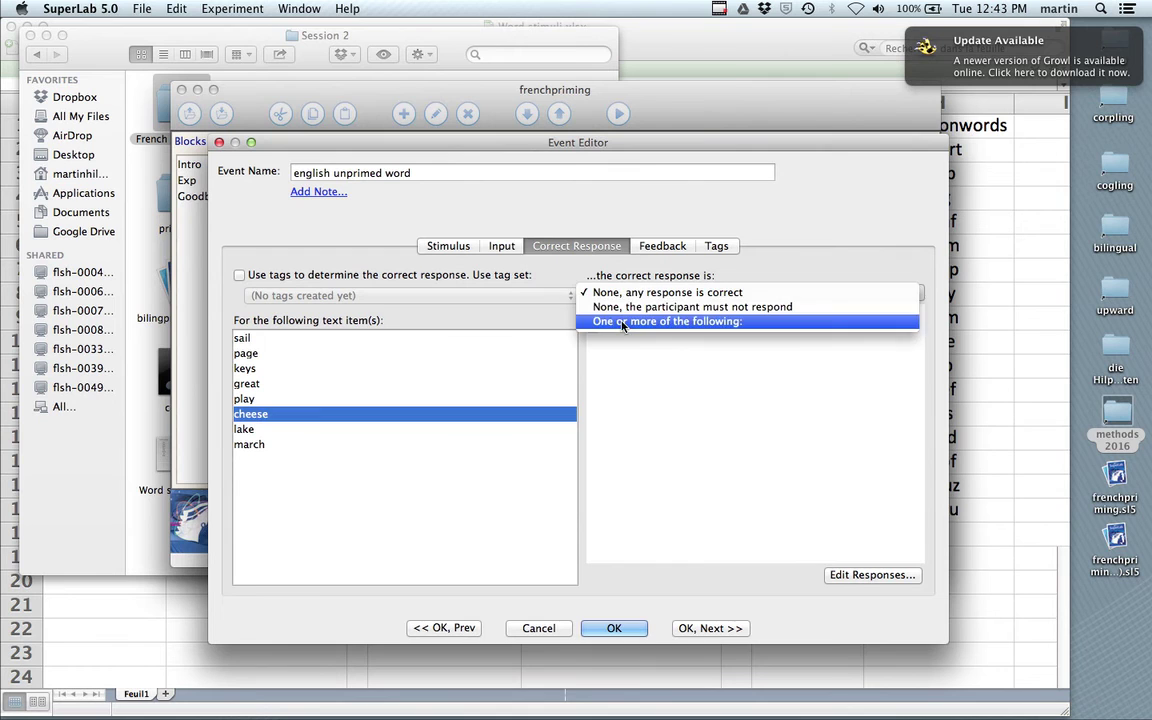
{"action": "left_click", "coordinate": [612, 321]}
Step: Make word the correct response for the text items lake and march, and save the english unprimed word event
{"action": "left_click", "coordinate": [265, 429]}
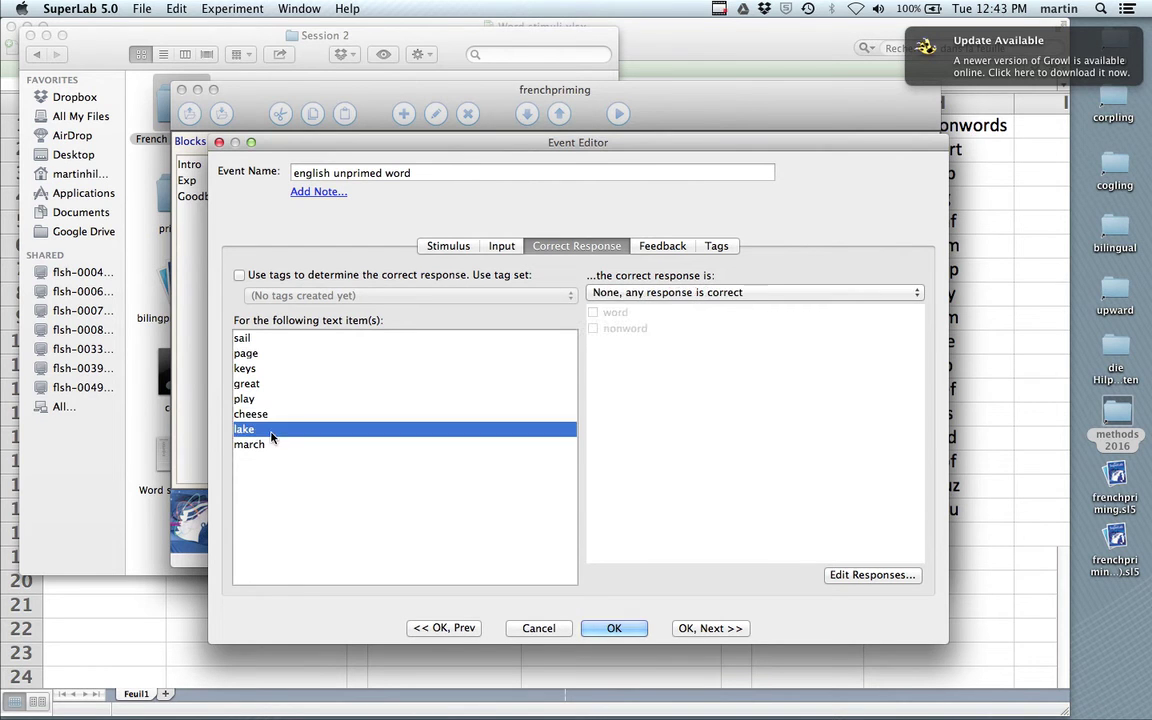
{"action": "left_click", "coordinate": [645, 293]}
{"action": "left_click", "coordinate": [630, 321]}
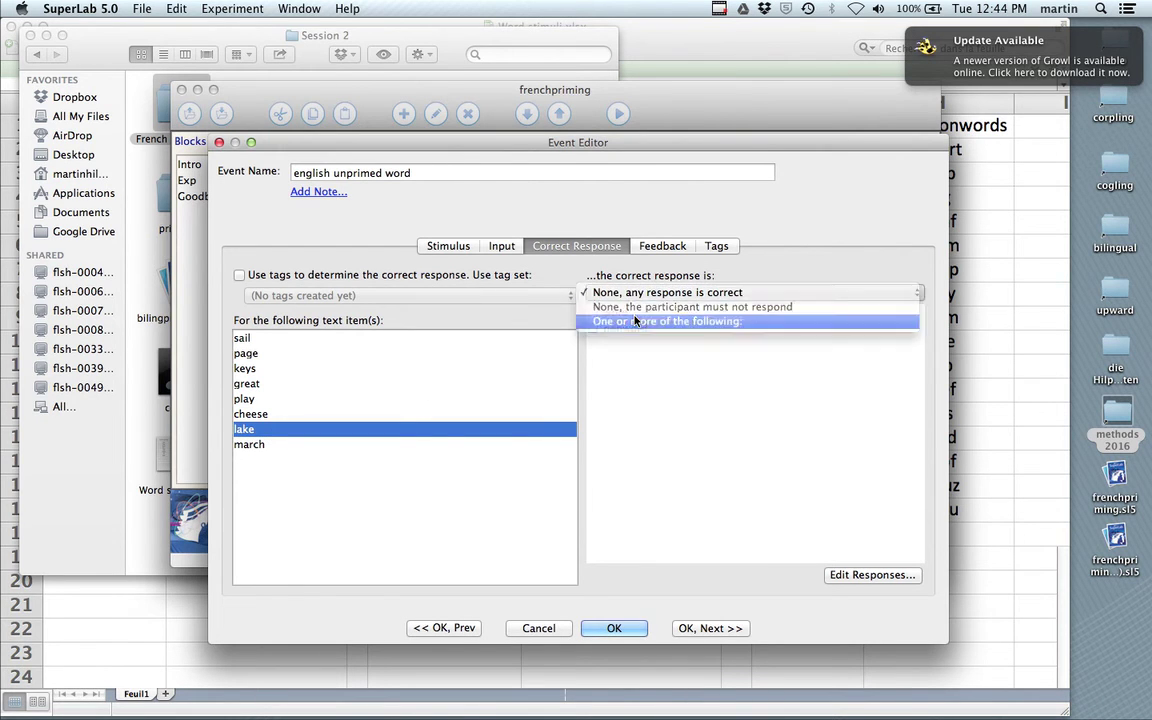
{"action": "left_click", "coordinate": [593, 313]}
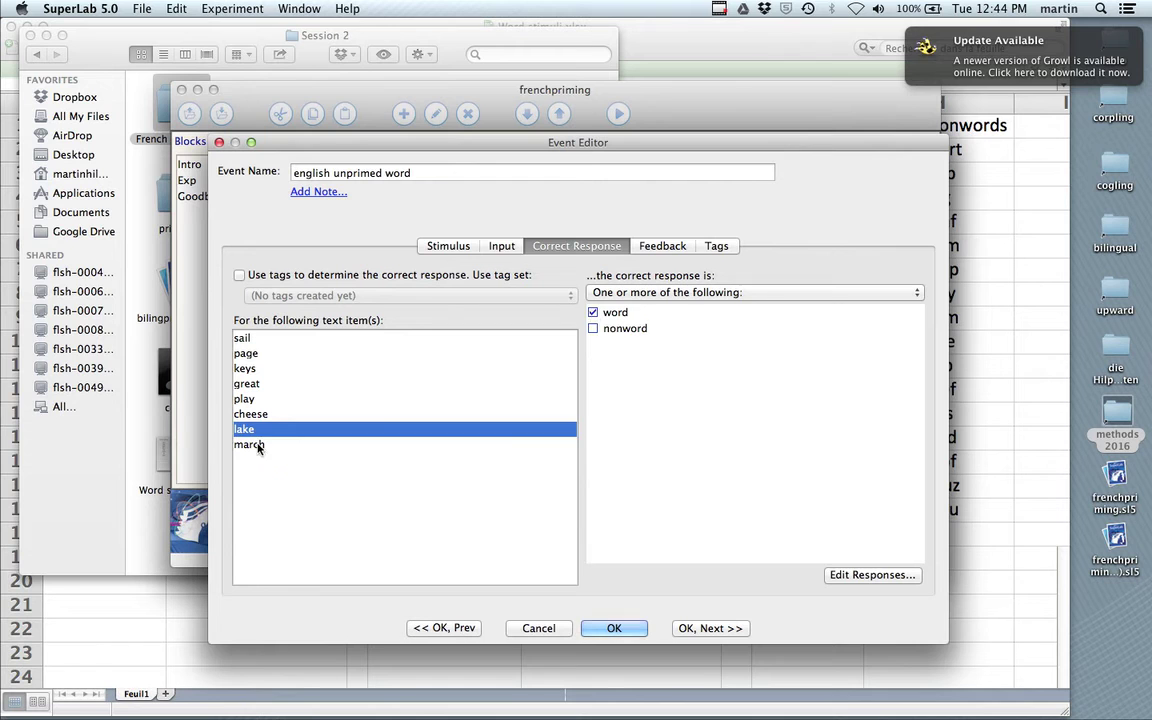
{"action": "left_click", "coordinate": [258, 446]}
{"action": "left_click", "coordinate": [620, 293]}
{"action": "left_click", "coordinate": [614, 322]}
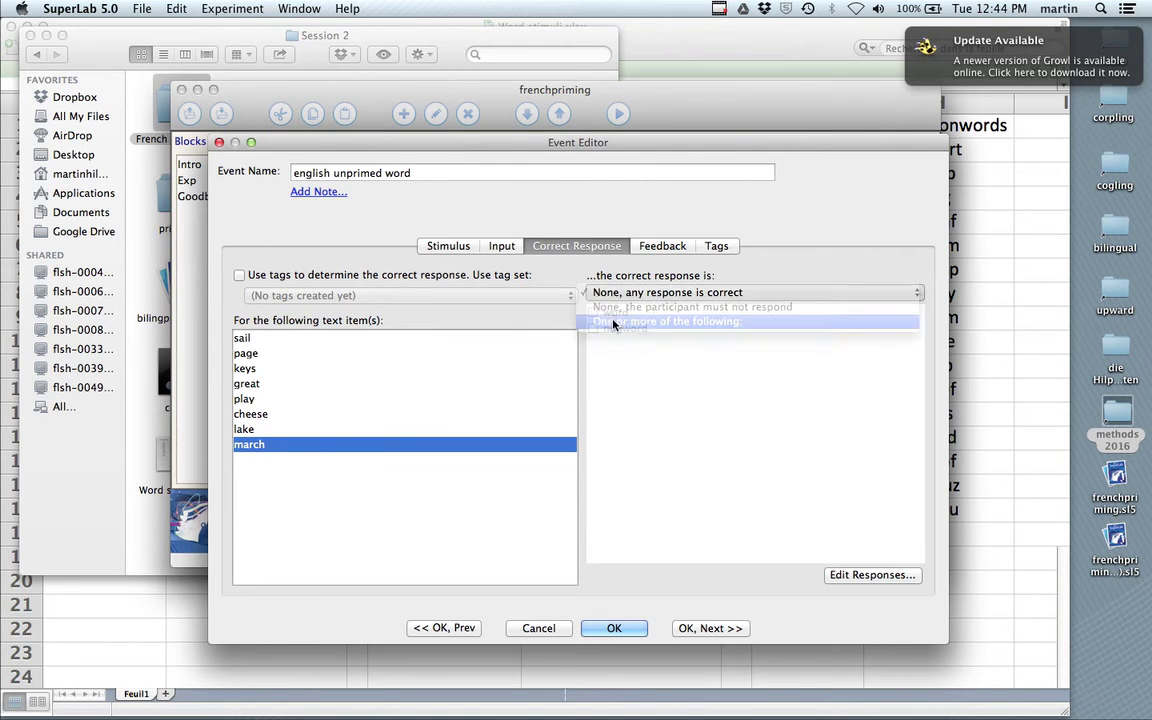
{"action": "left_click", "coordinate": [617, 628]}
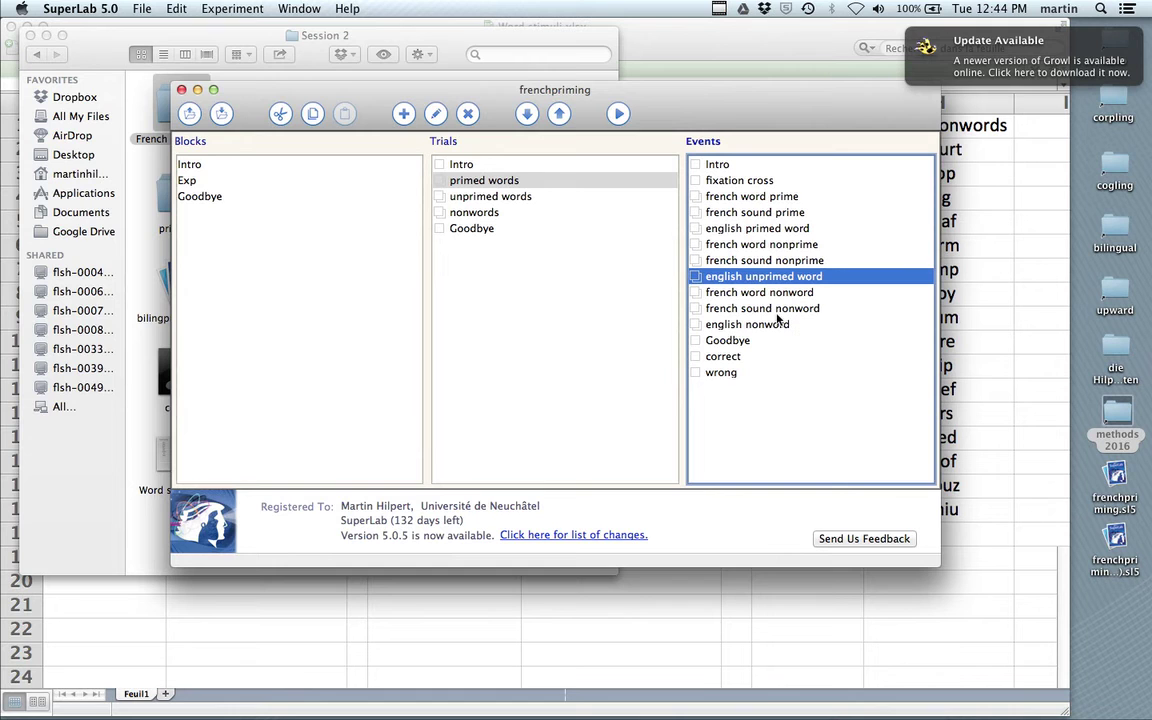
Step: Set the french word nonword event to end immediately after it is presented, save it and go on to the following event
{"action": "left_click", "coordinate": [743, 292]}
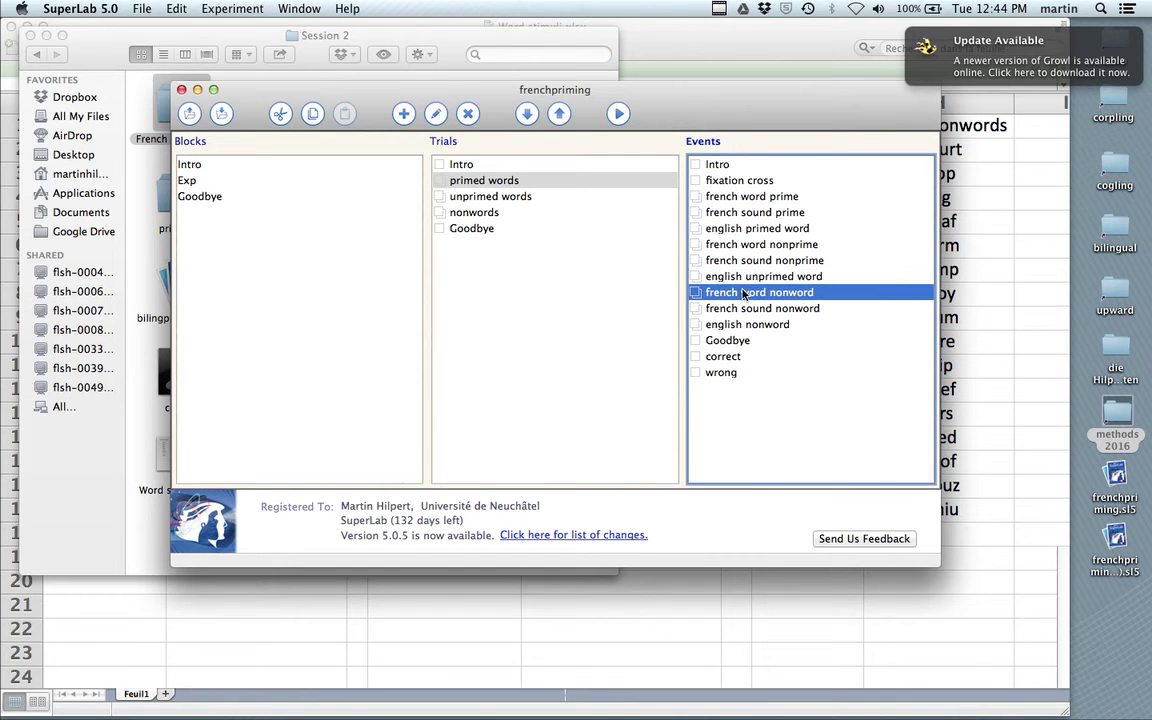
{"action": "double_click", "coordinate": [743, 292]}
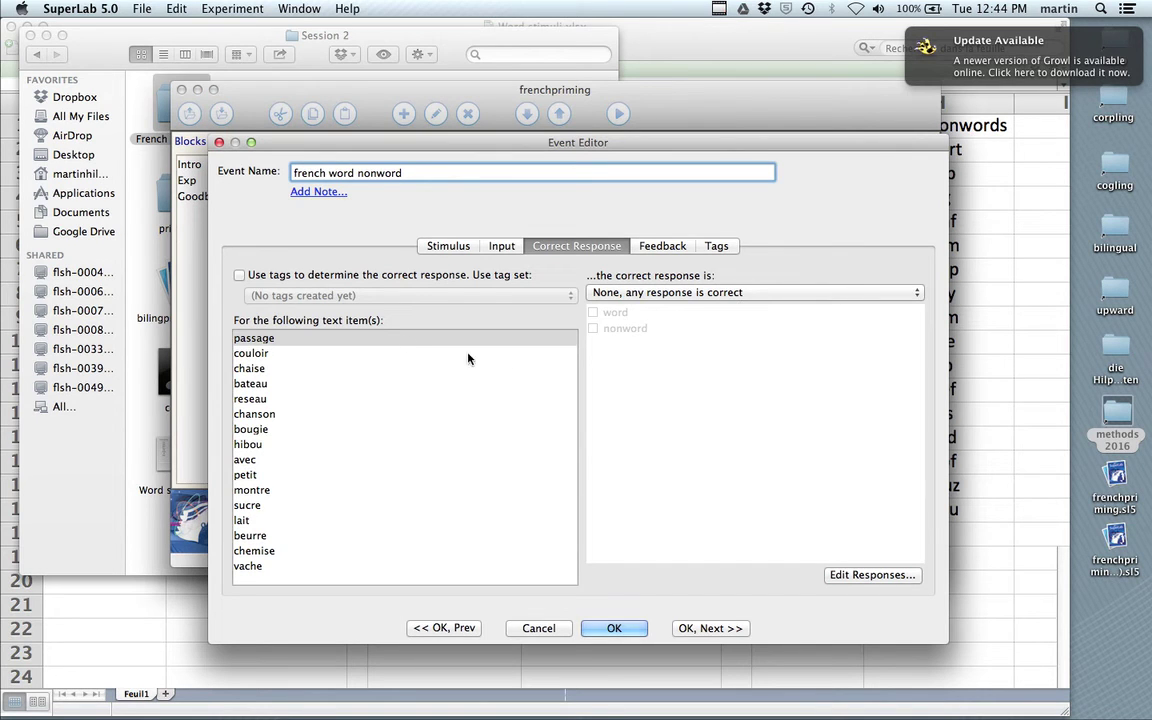
{"action": "left_click", "coordinate": [437, 250]}
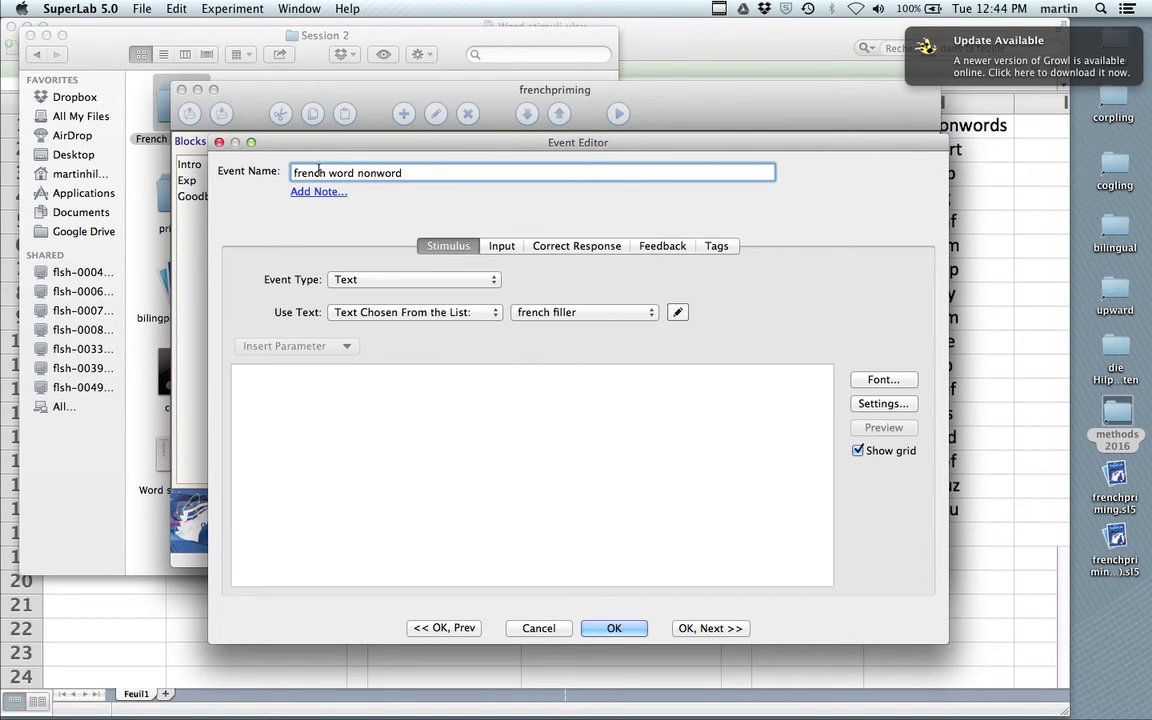
{"action": "left_click", "coordinate": [503, 248]}
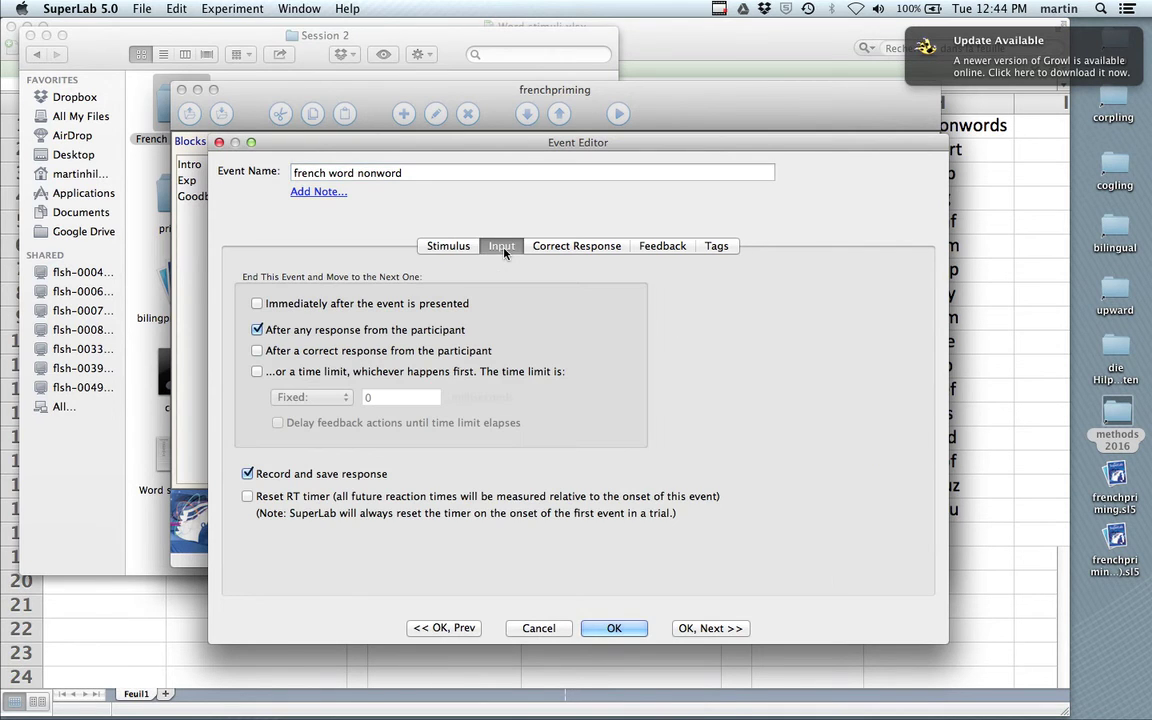
{"action": "left_click", "coordinate": [257, 304]}
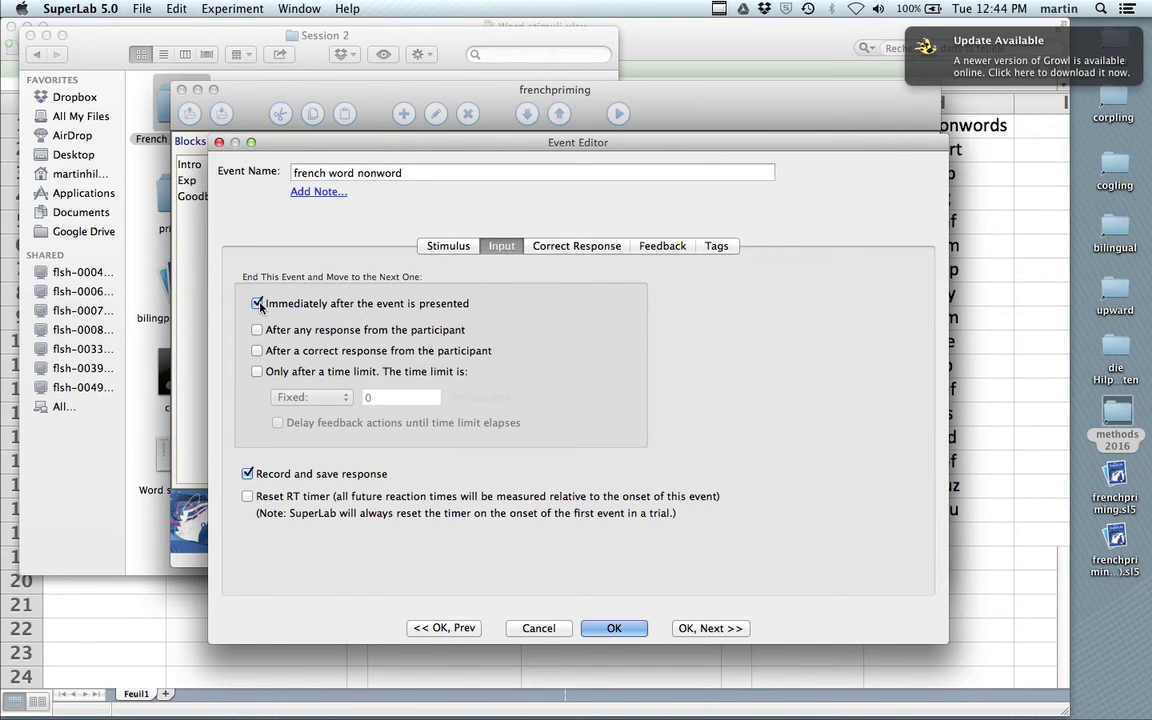
{"action": "left_click", "coordinate": [459, 248]}
{"action": "left_click", "coordinate": [722, 629]}
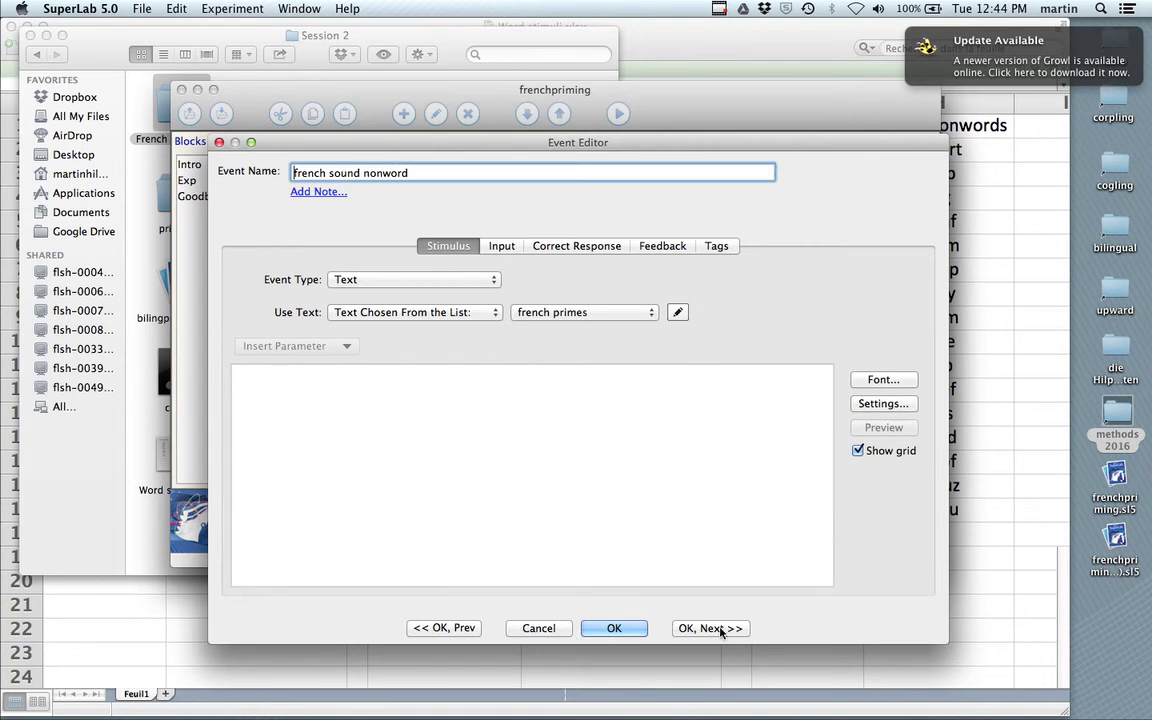
Step: Make french sound nonword an Audio File event using the french fillersounds list, without looking for participant input while audio is playing
{"action": "left_click", "coordinate": [375, 279]}
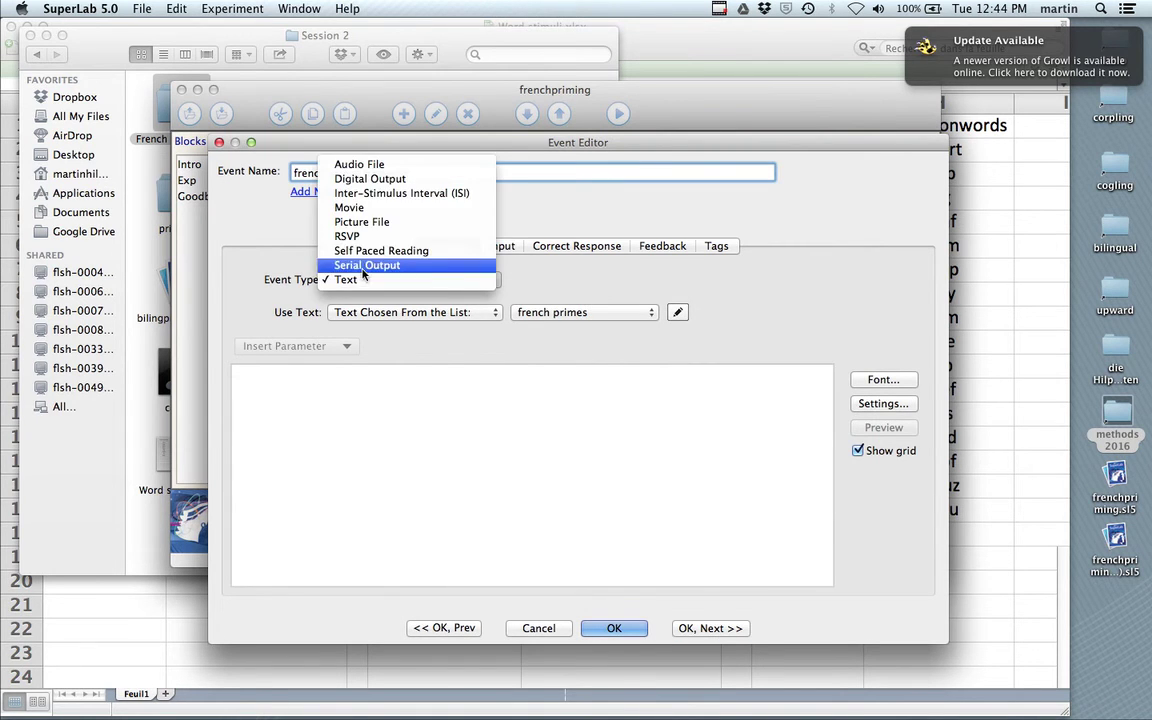
{"action": "left_click", "coordinate": [354, 164]}
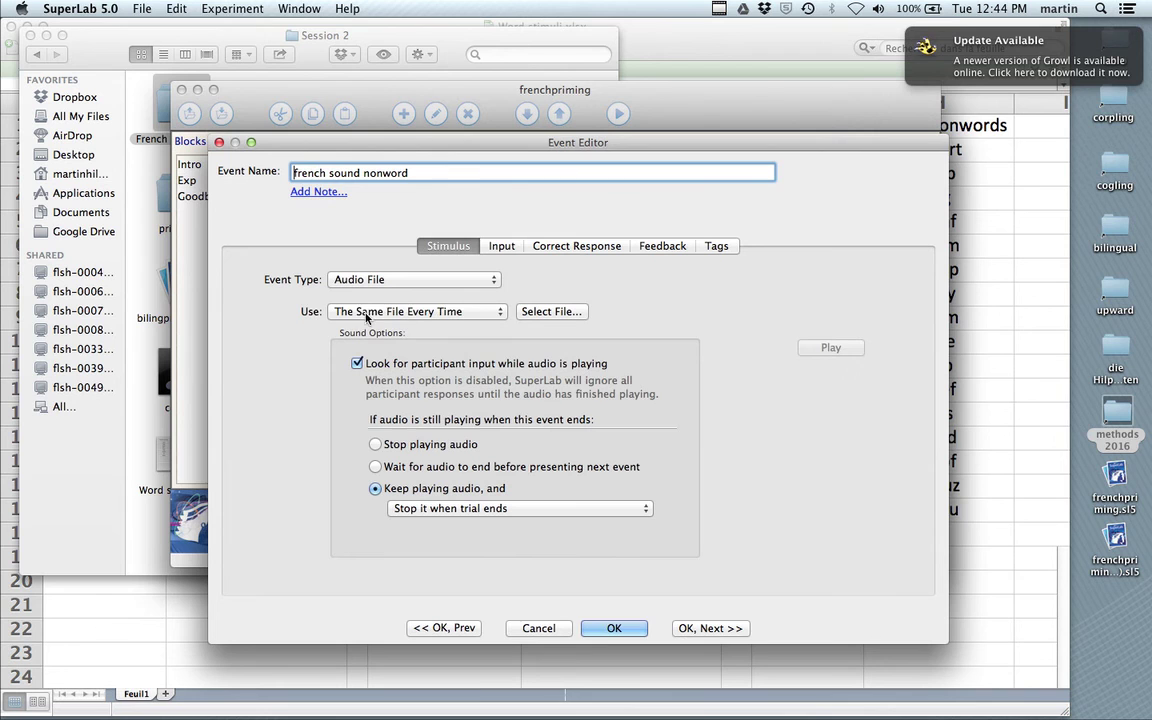
{"action": "left_click", "coordinate": [450, 312]}
{"action": "left_click", "coordinate": [461, 328]}
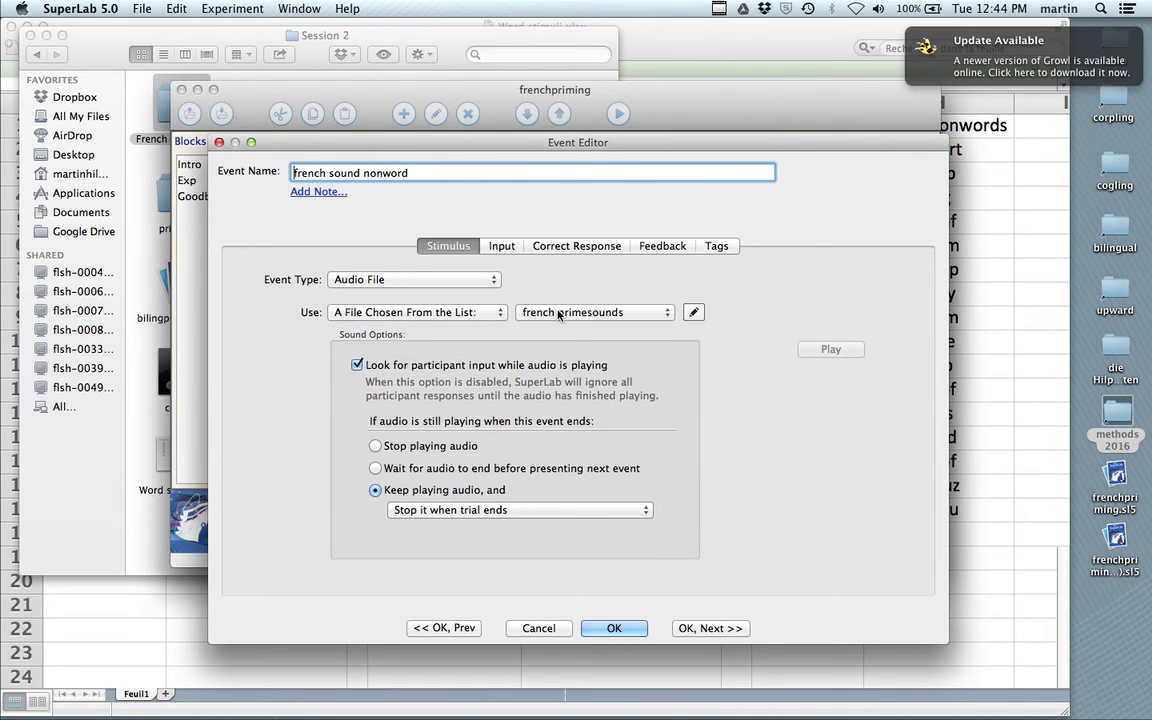
{"action": "left_click", "coordinate": [560, 312]}
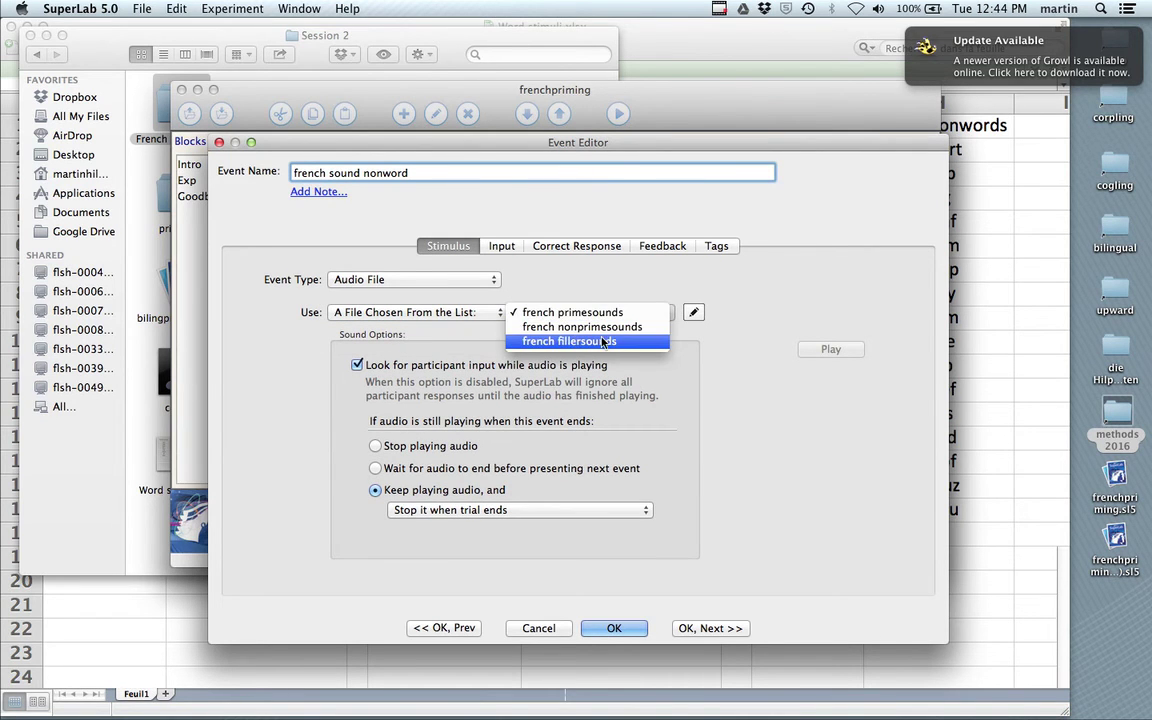
{"action": "left_click", "coordinate": [604, 342]}
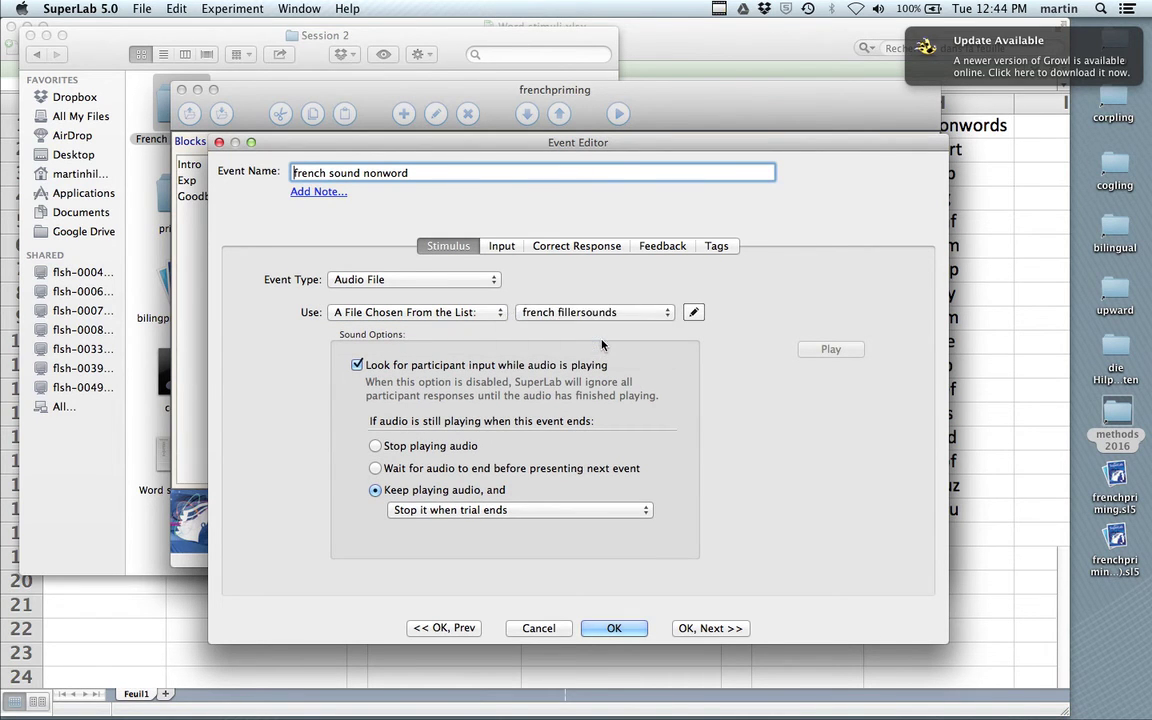
{"action": "left_click", "coordinate": [357, 365]}
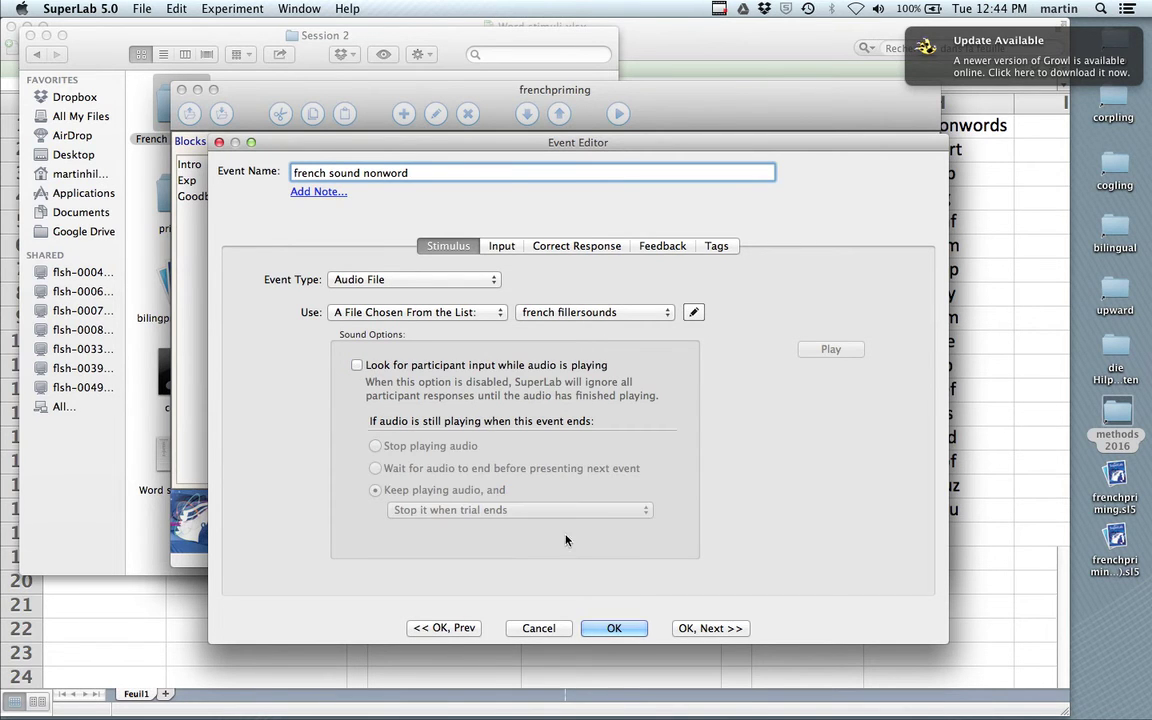
Step: Set the french sound nonword event to end immediately after it is presented, and save it
{"action": "left_click", "coordinate": [503, 248]}
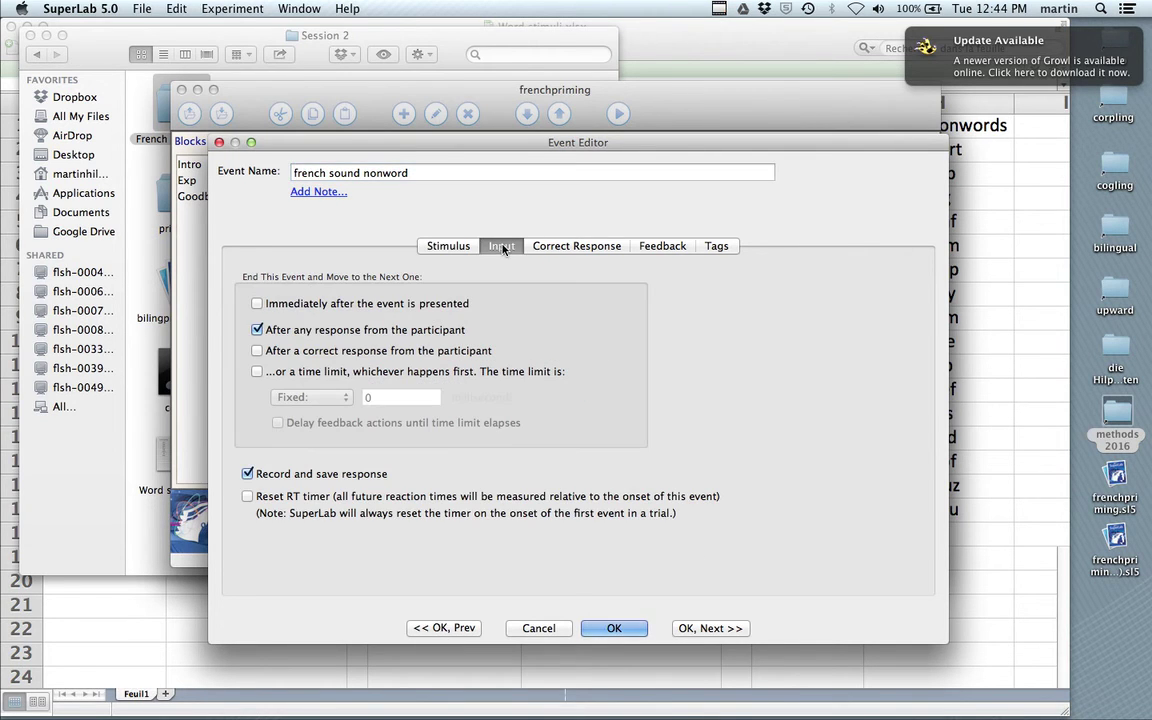
{"action": "left_click", "coordinate": [258, 304]}
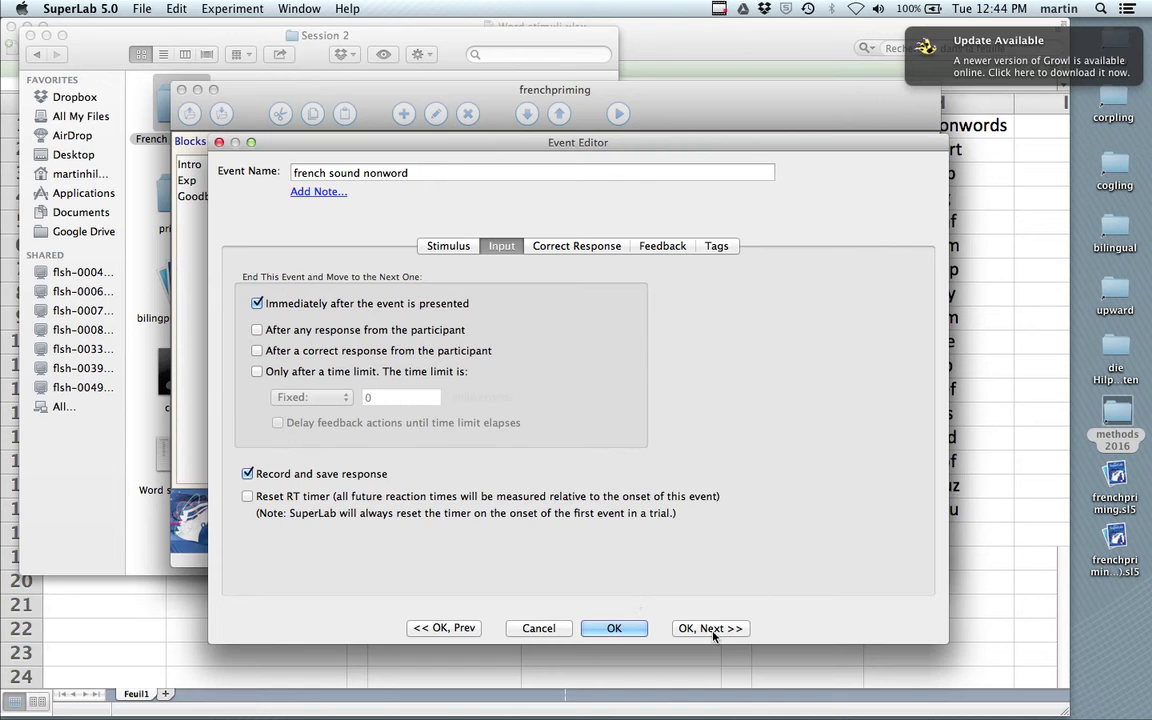
{"action": "left_click", "coordinate": [613, 629]}
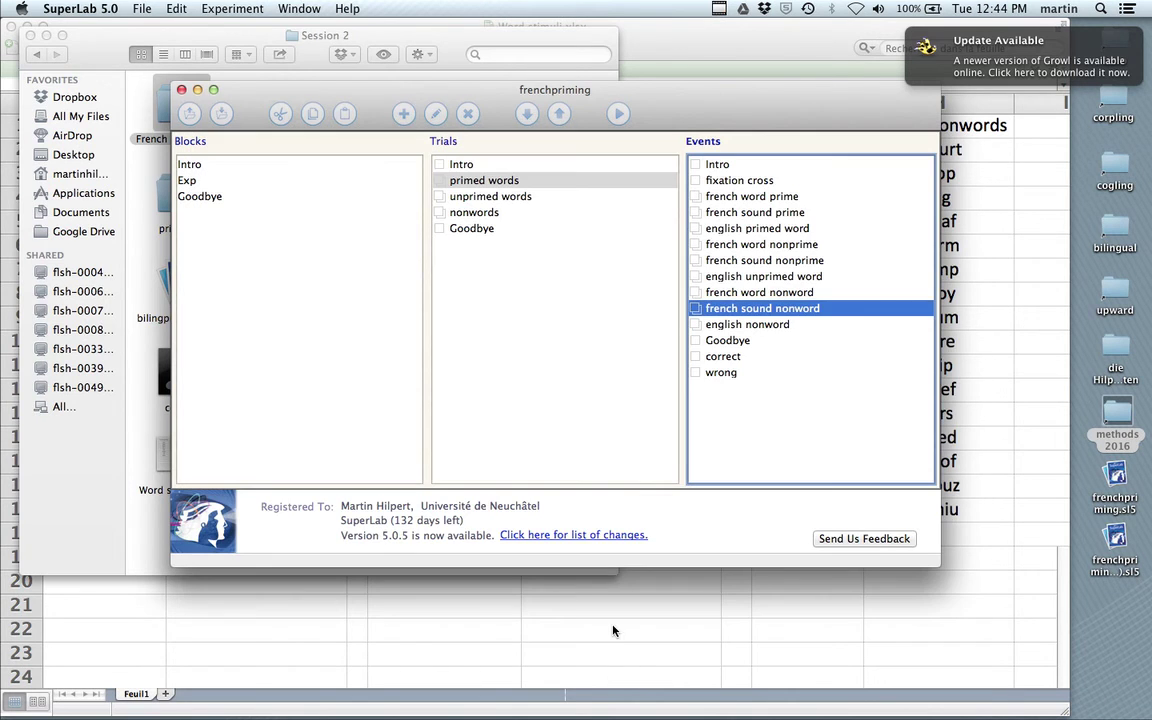
Step: Turn off looking for participant input while audio is playing in the french sound prime event, and save it
{"action": "double_click", "coordinate": [753, 213]}
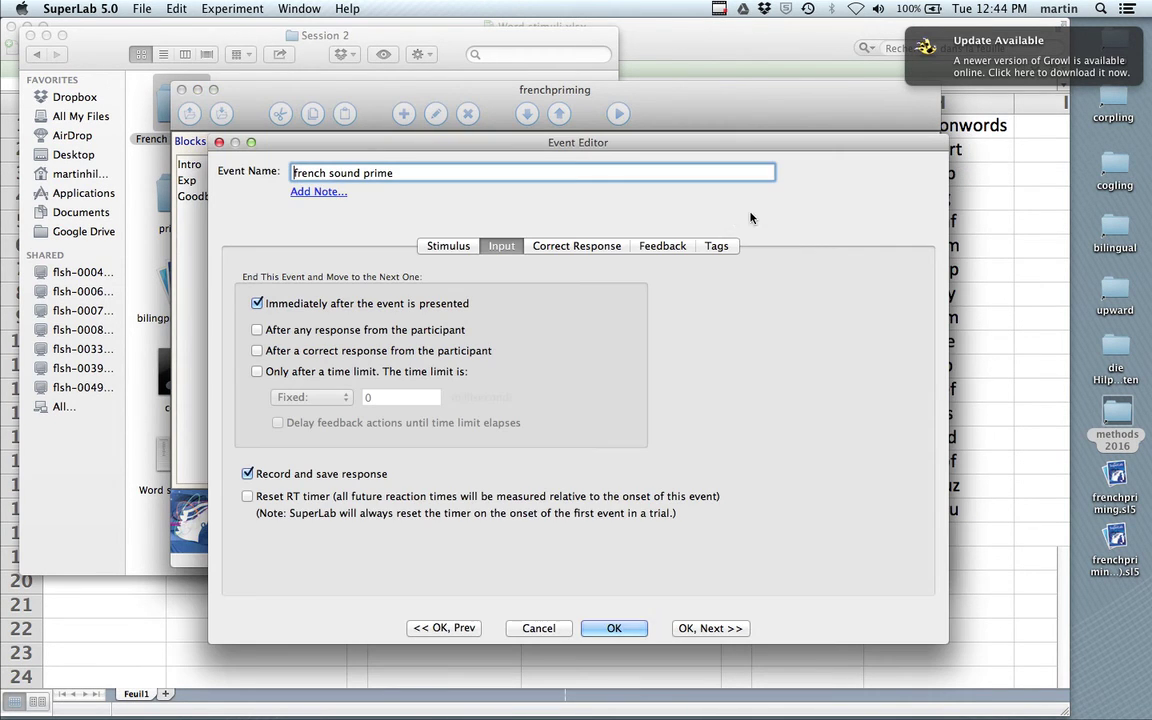
{"action": "left_click", "coordinate": [446, 249]}
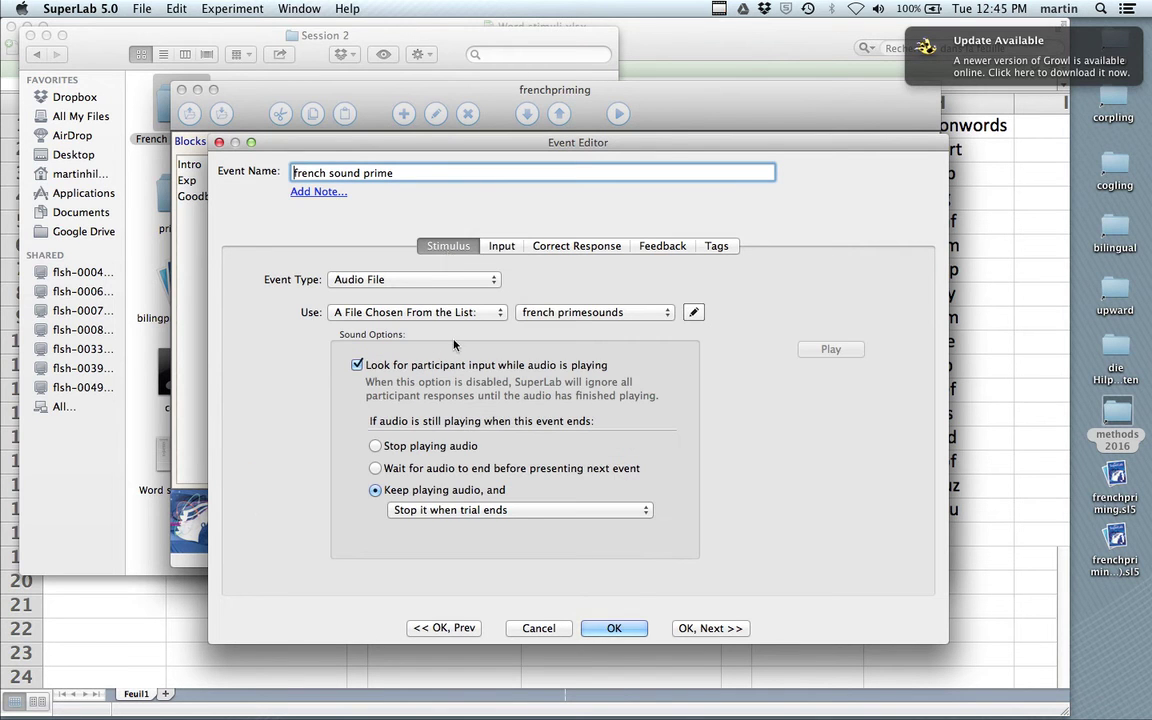
{"action": "left_click", "coordinate": [358, 366]}
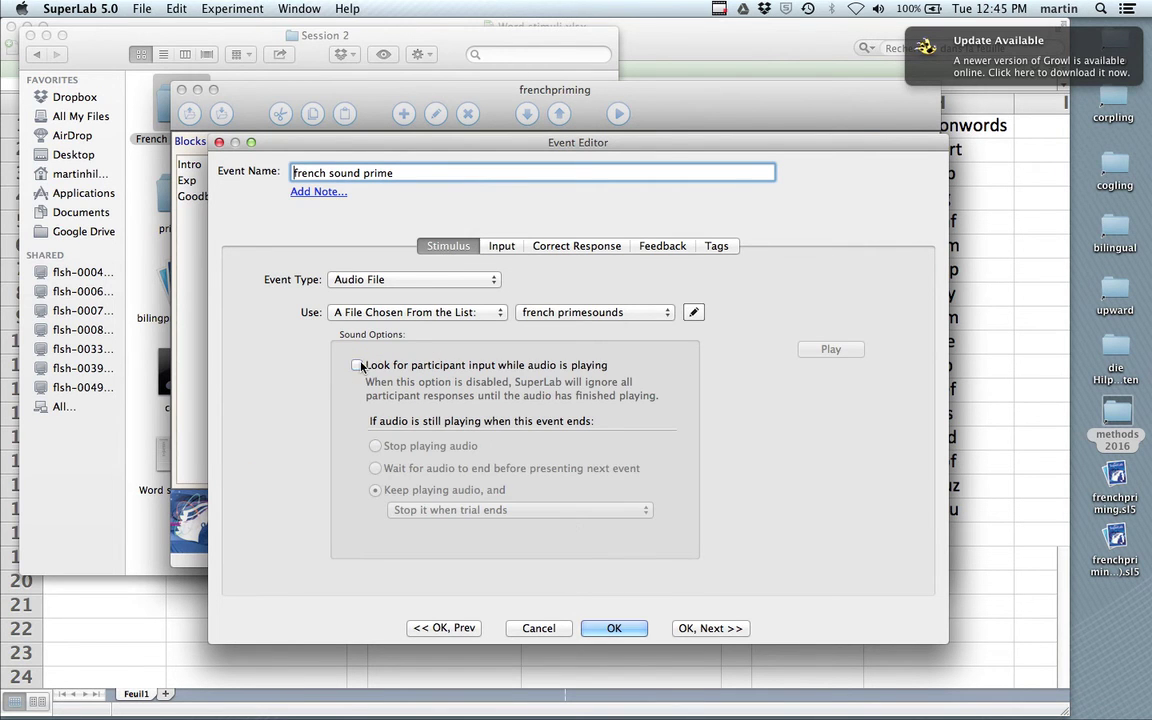
{"action": "left_click", "coordinate": [614, 628]}
Step: Turn off looking for participant input while audio is playing in the french sound nonprime event, and save it
{"action": "left_click", "coordinate": [746, 262]}
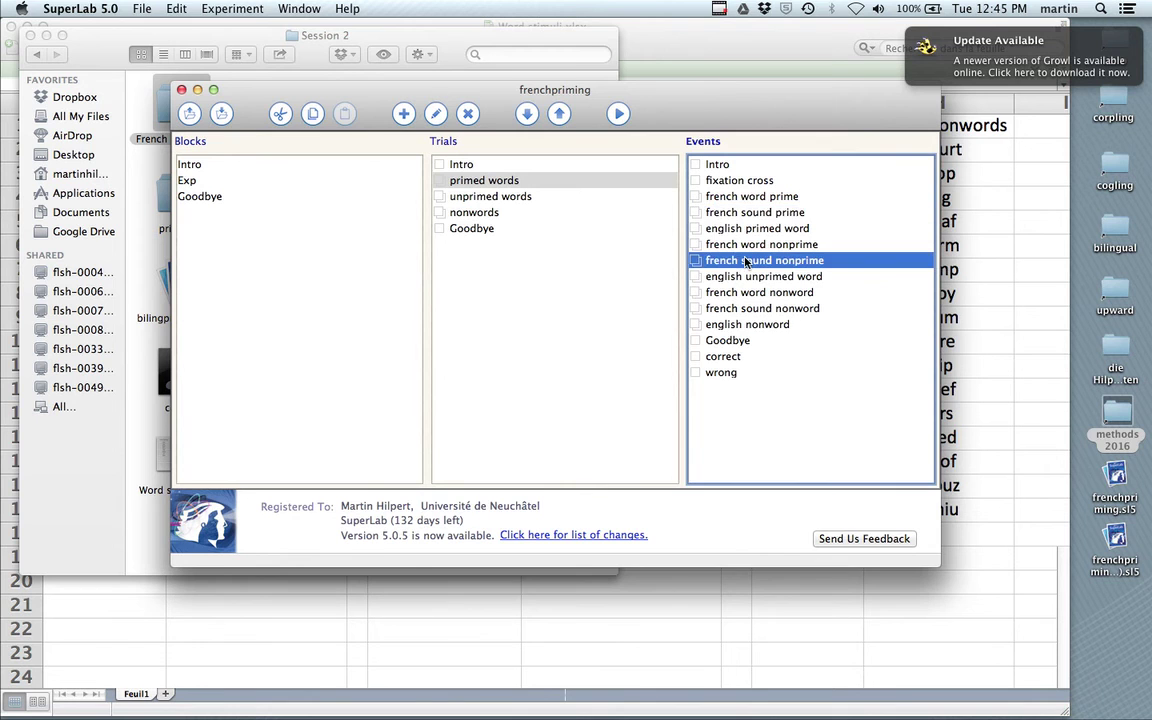
{"action": "double_click", "coordinate": [746, 262]}
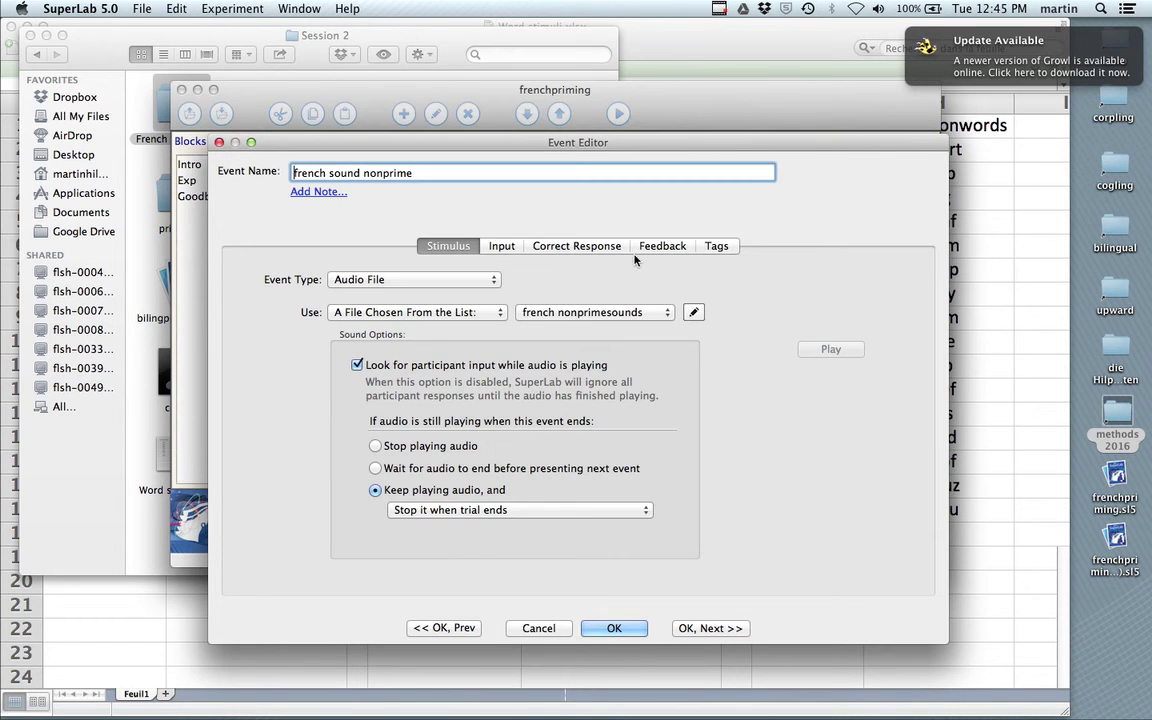
{"action": "left_click", "coordinate": [357, 366]}
{"action": "left_click", "coordinate": [614, 628]}
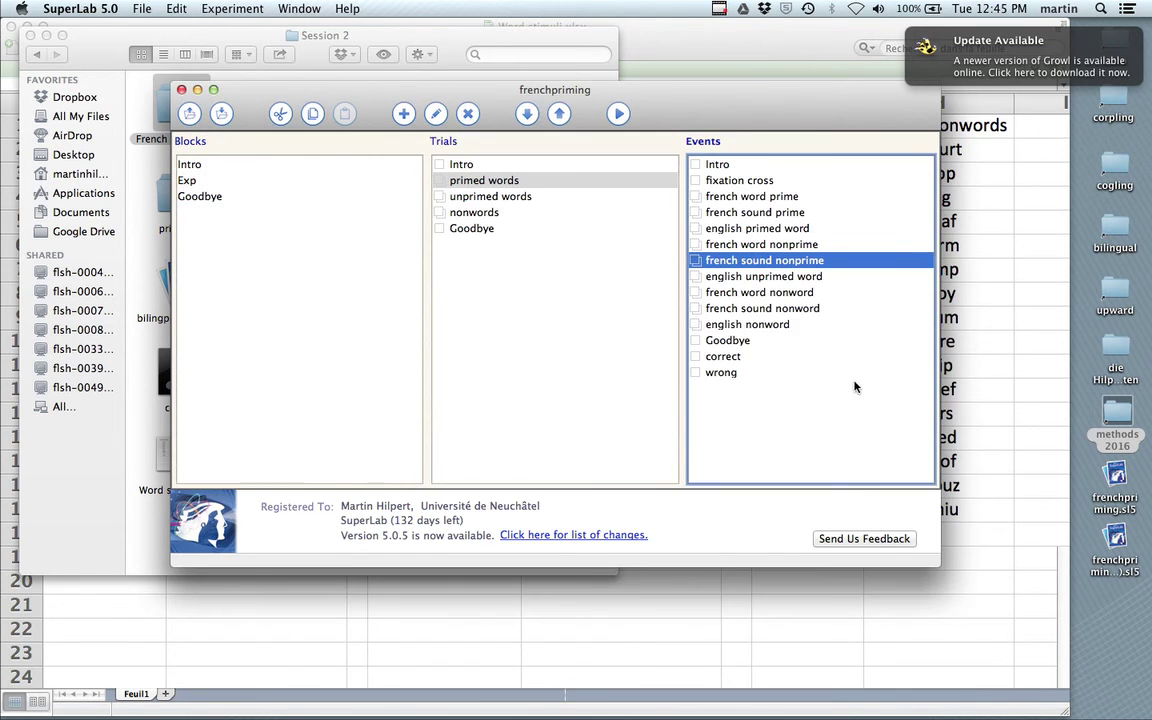
Step: Open the english nonword event and make nonword the correct response for the text item smurt
{"action": "left_click", "coordinate": [728, 325]}
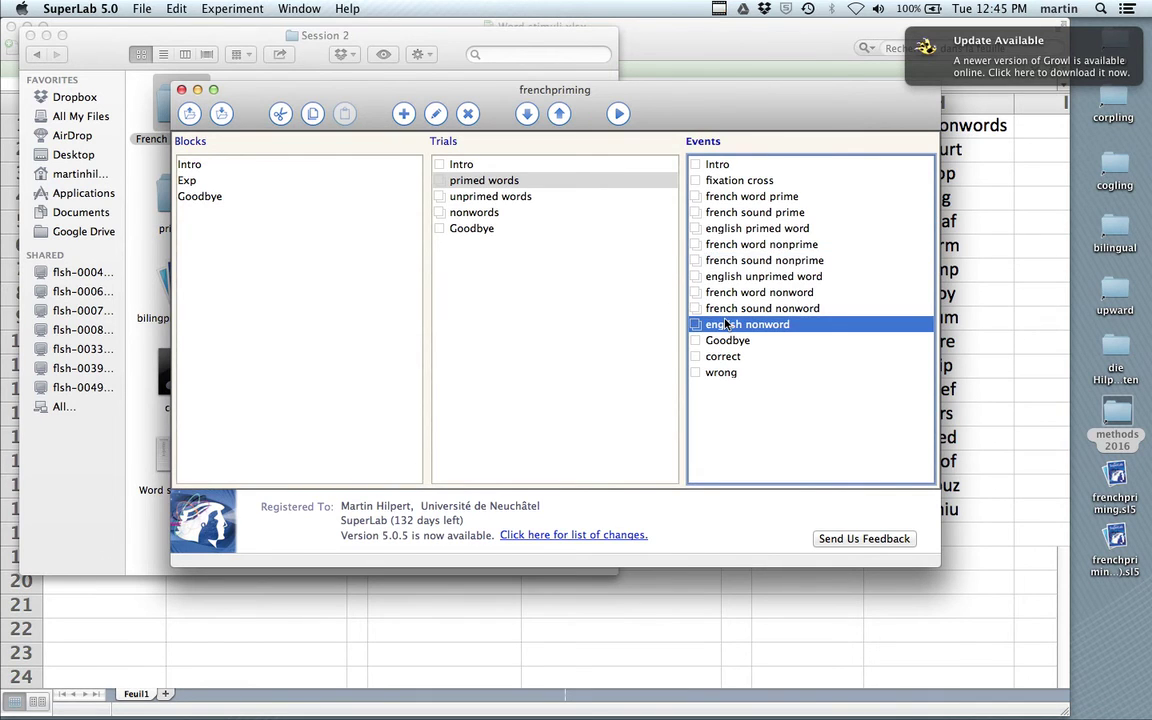
{"action": "double_click", "coordinate": [728, 325]}
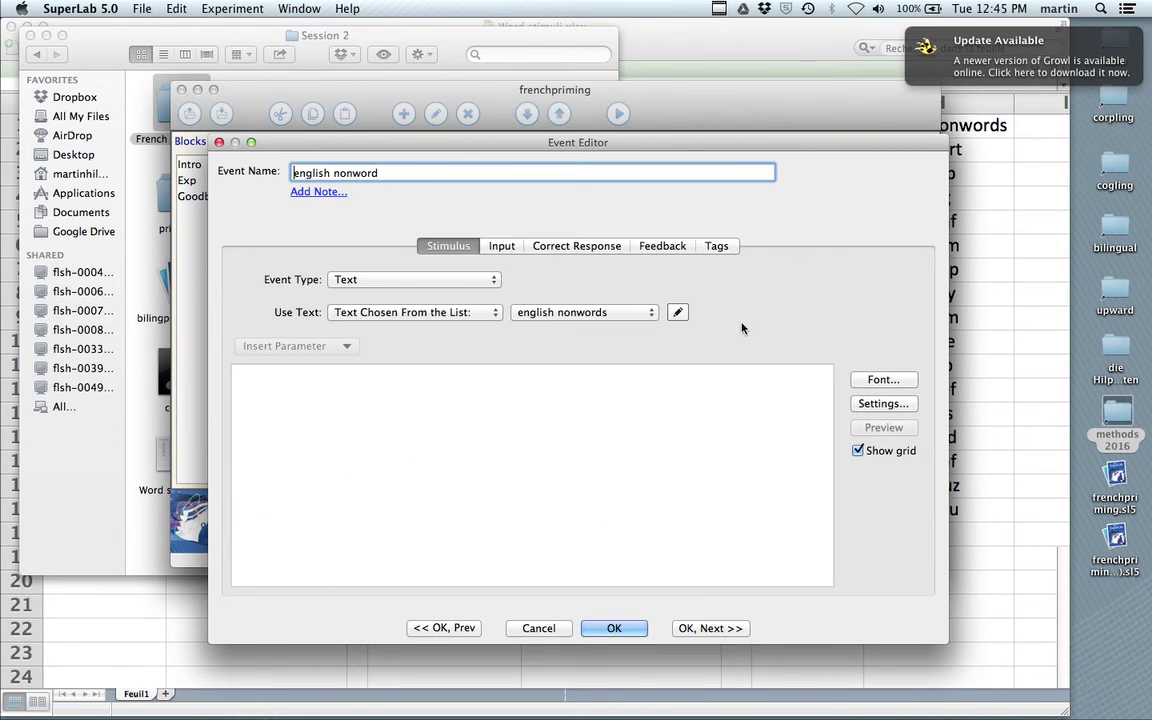
{"action": "left_click", "coordinate": [501, 246]}
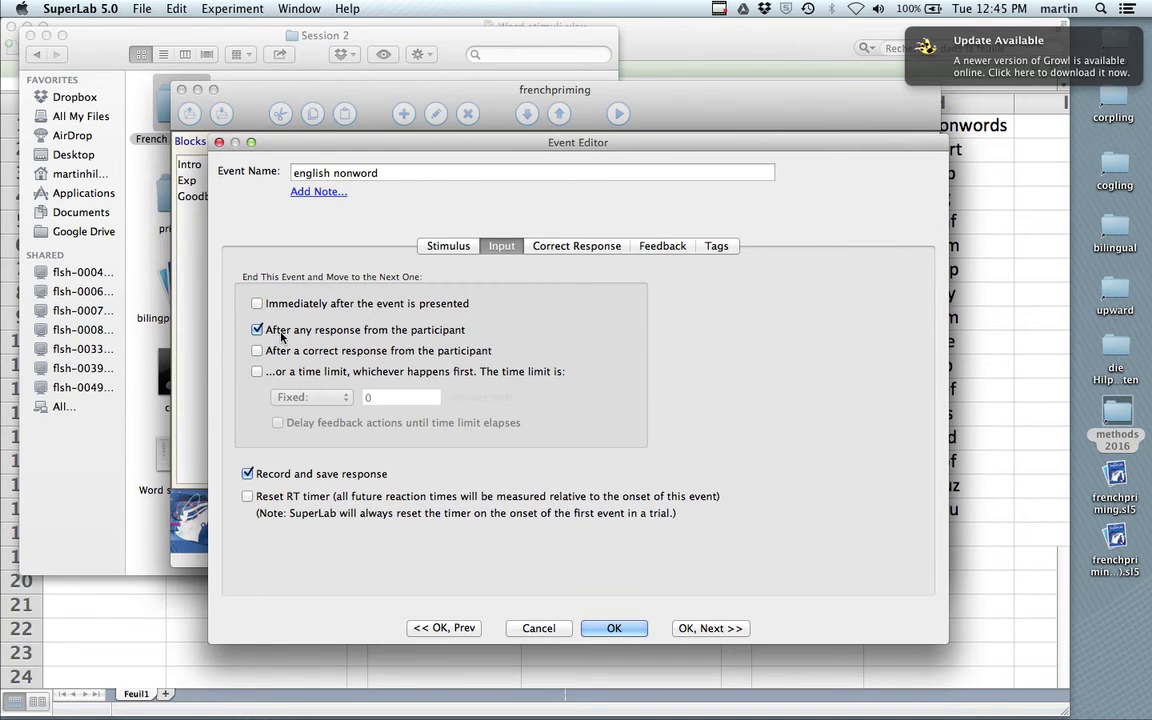
{"action": "left_click", "coordinate": [562, 246]}
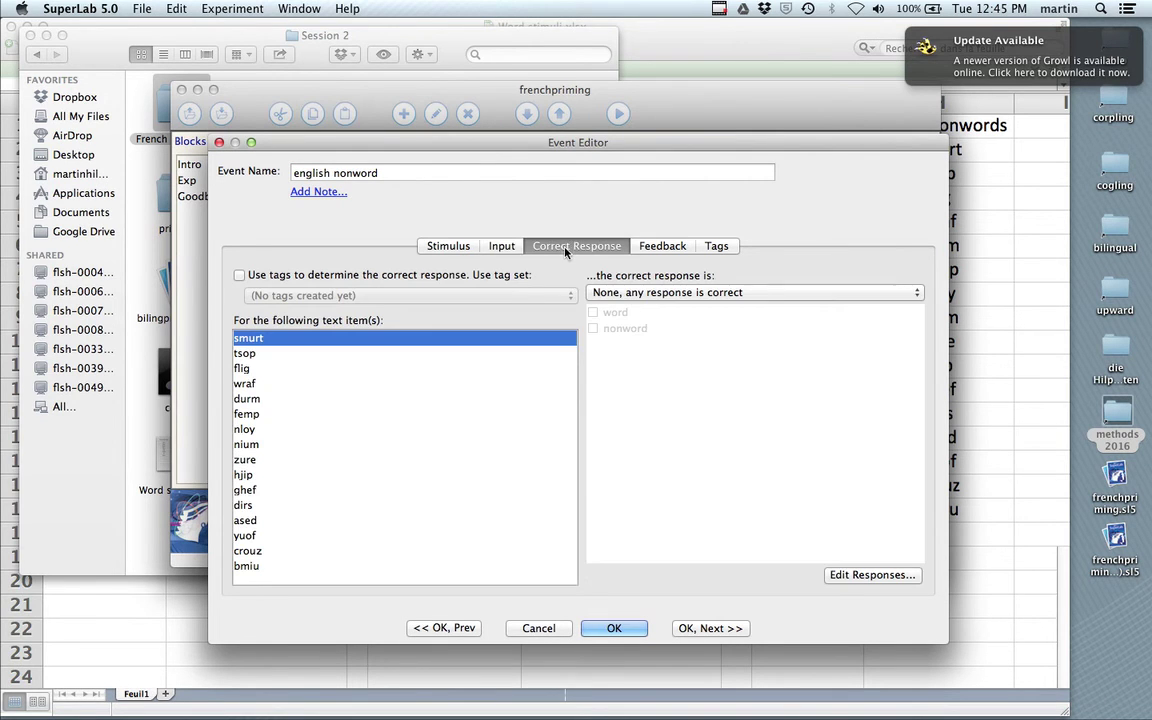
{"action": "left_click", "coordinate": [655, 292]}
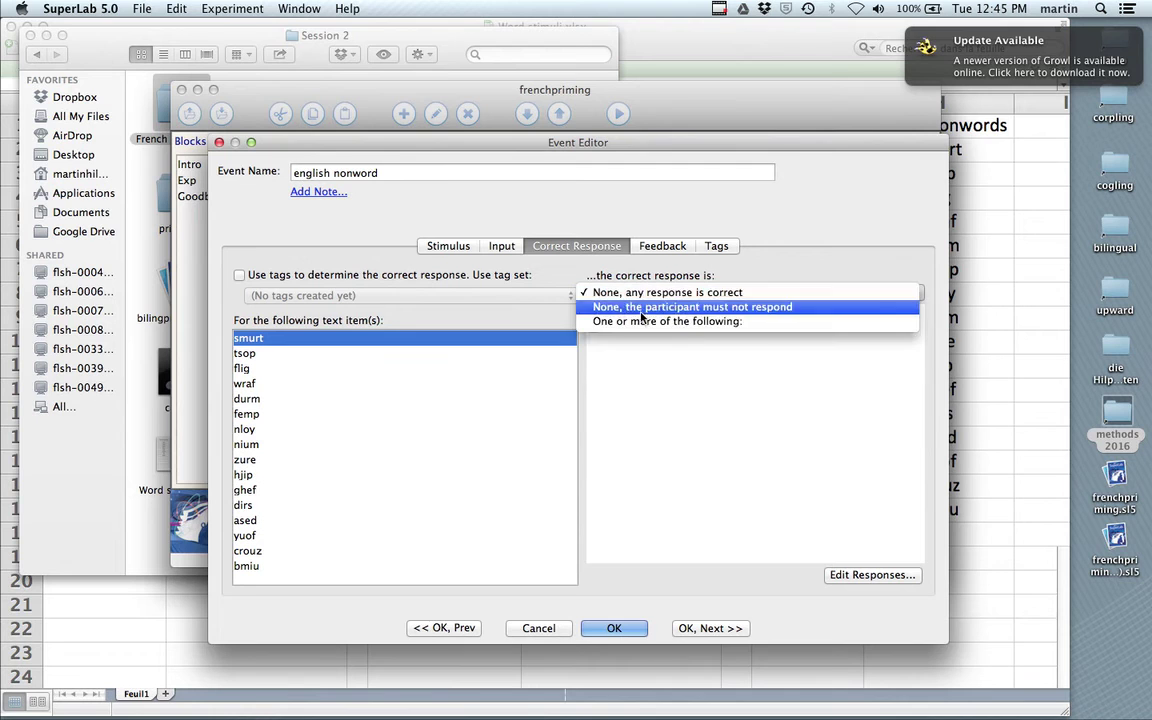
{"action": "left_click", "coordinate": [636, 321]}
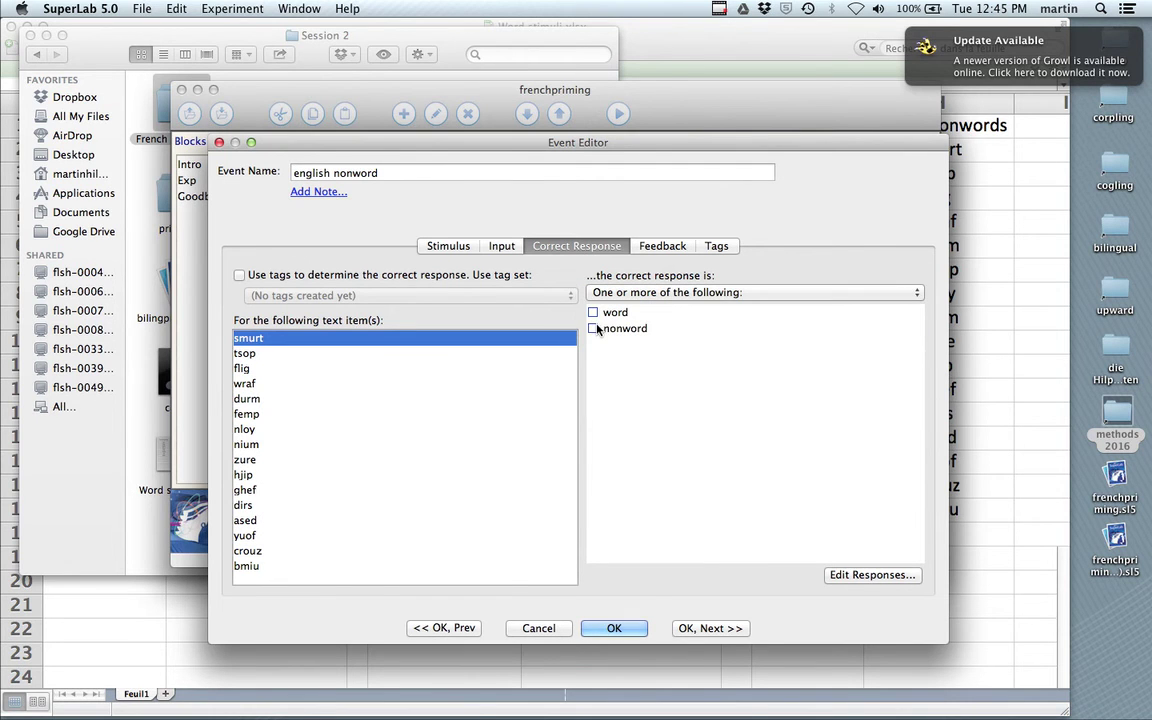
{"action": "left_click", "coordinate": [593, 328]}
Step: Make nonword the correct response for the text items tsop and flig
{"action": "left_click", "coordinate": [288, 354]}
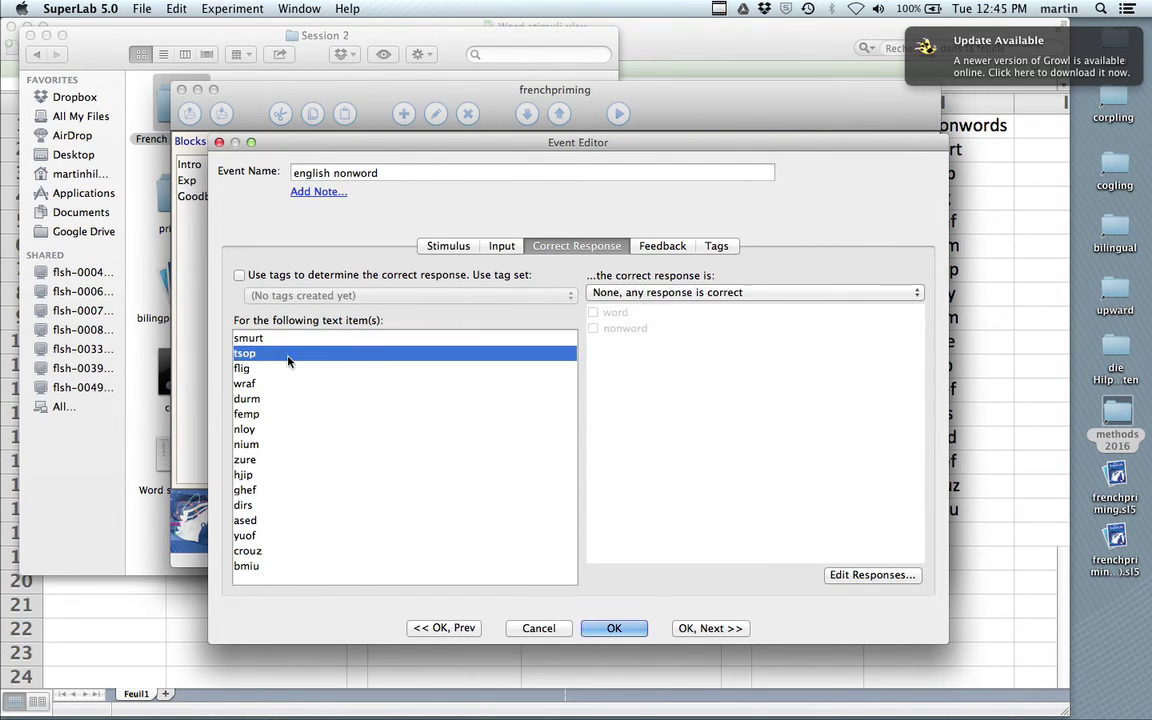
{"action": "left_click", "coordinate": [600, 292]}
{"action": "left_click", "coordinate": [612, 321]}
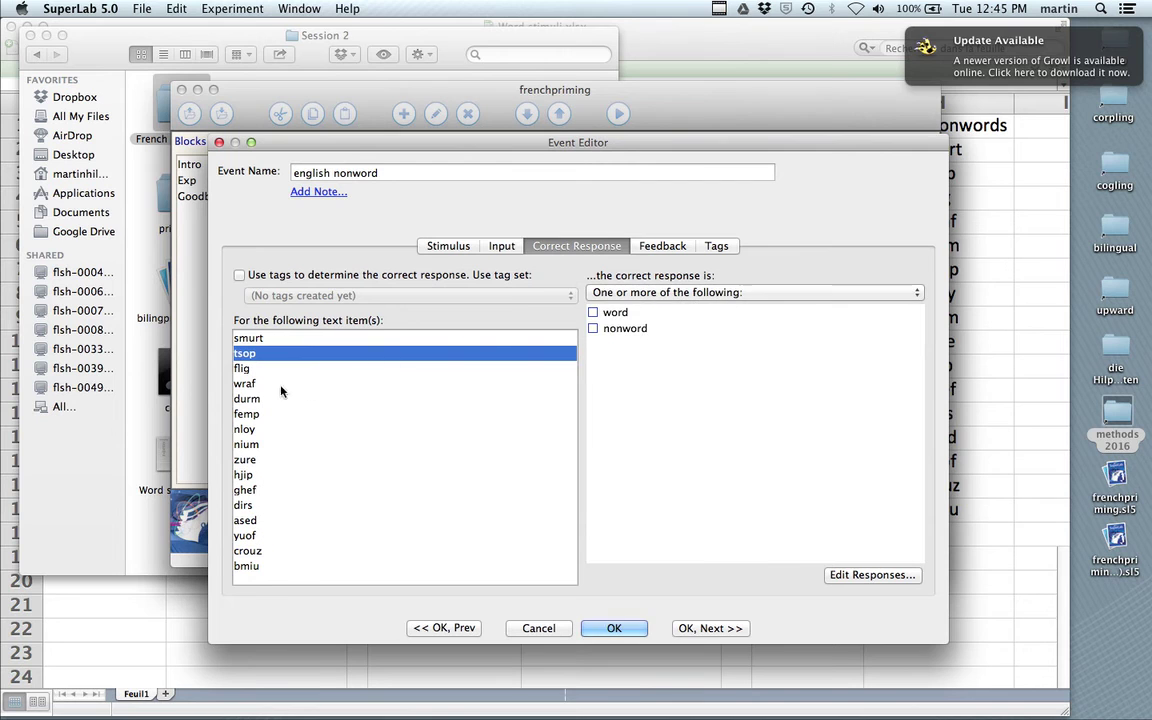
{"action": "left_click", "coordinate": [605, 329]}
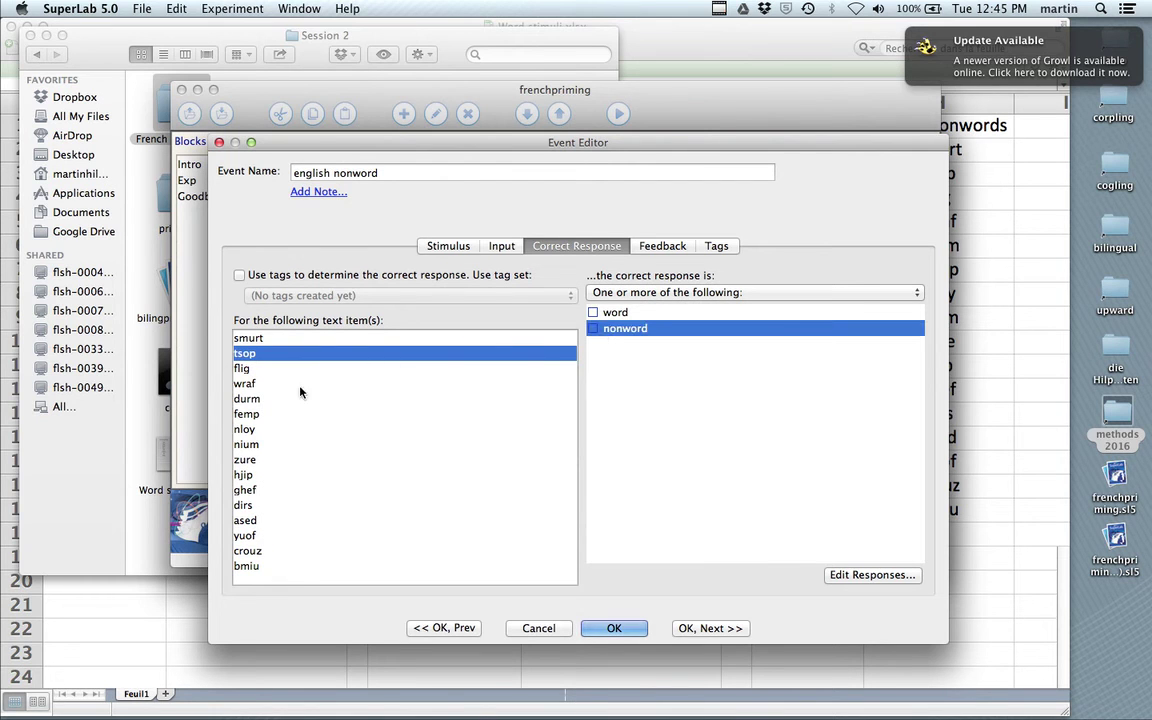
{"action": "left_click", "coordinate": [593, 329]}
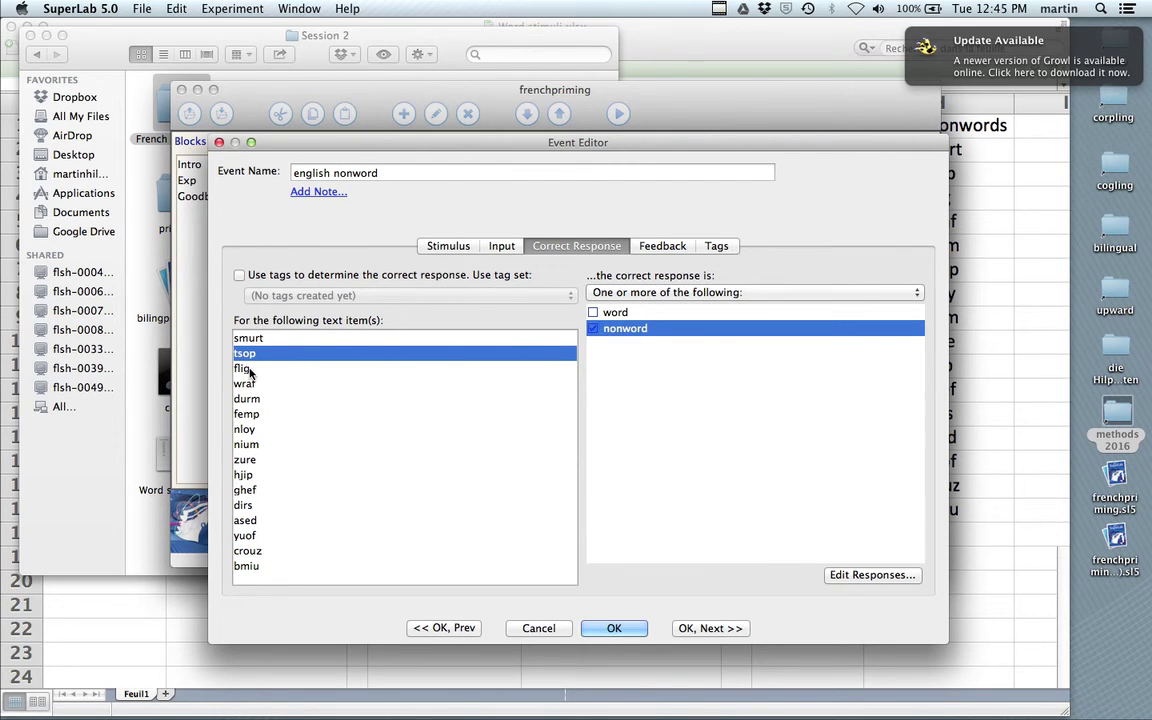
{"action": "left_click", "coordinate": [249, 369]}
{"action": "left_click", "coordinate": [609, 293]}
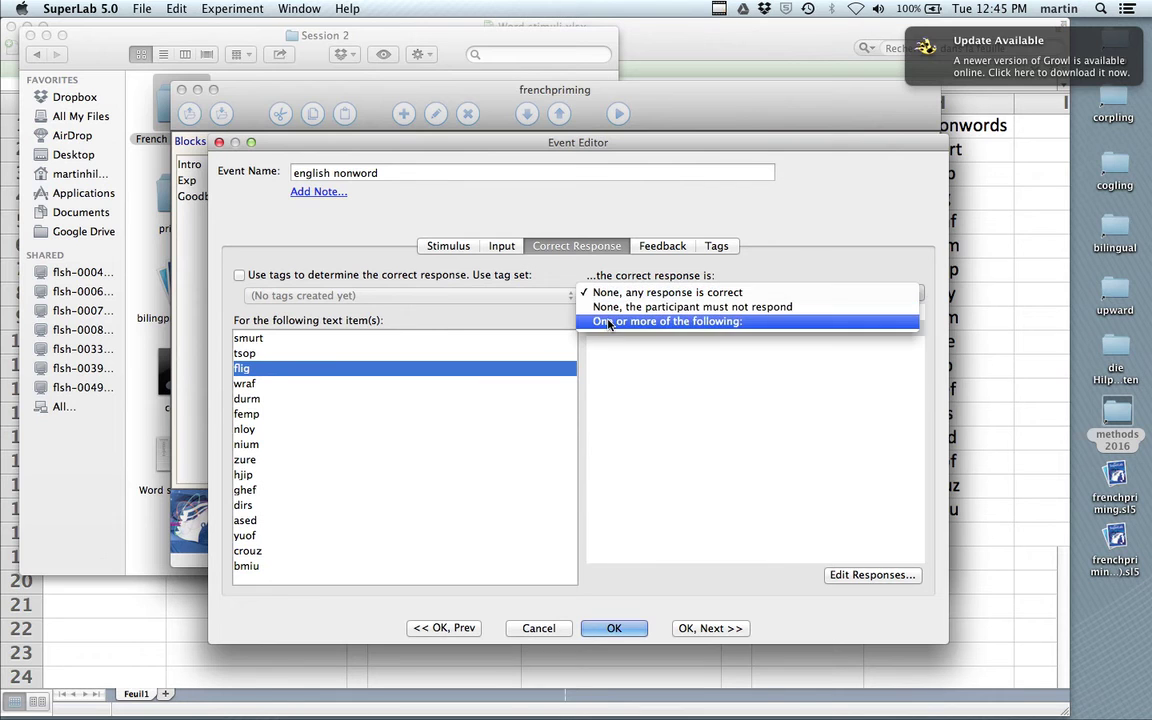
{"action": "left_click", "coordinate": [615, 321]}
{"action": "left_click", "coordinate": [594, 329]}
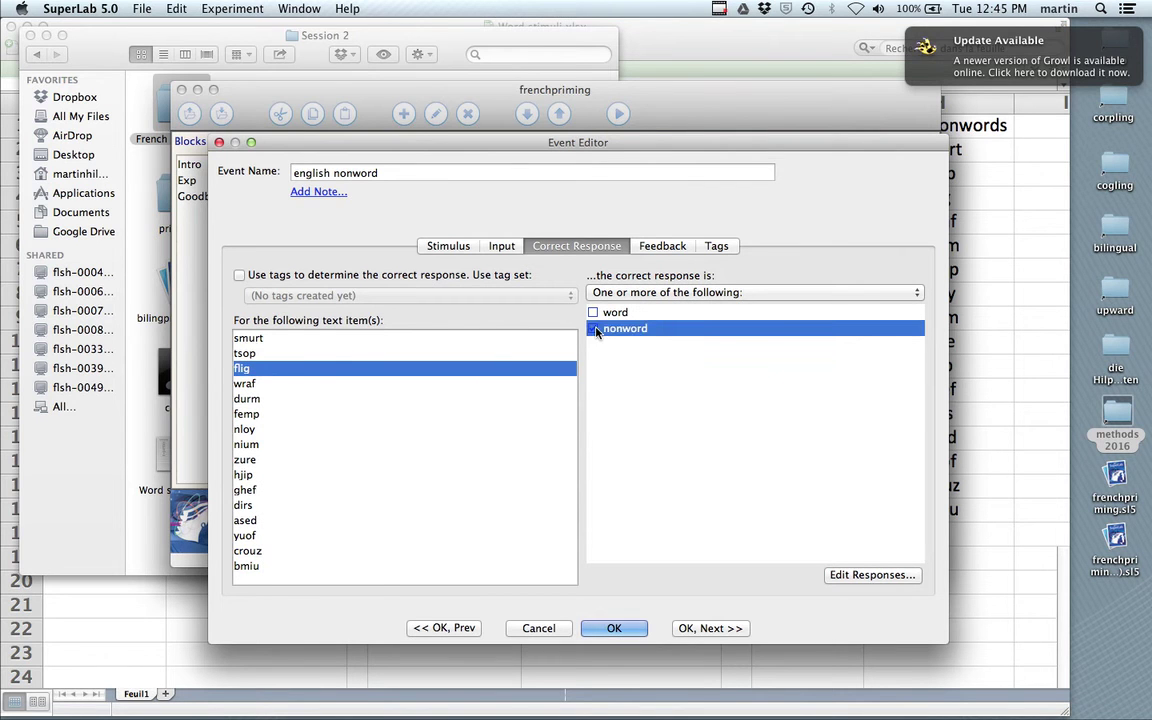
Step: Make nonword the correct response for the text items wraf and durm
{"action": "left_click", "coordinate": [243, 384]}
{"action": "left_click", "coordinate": [670, 290]}
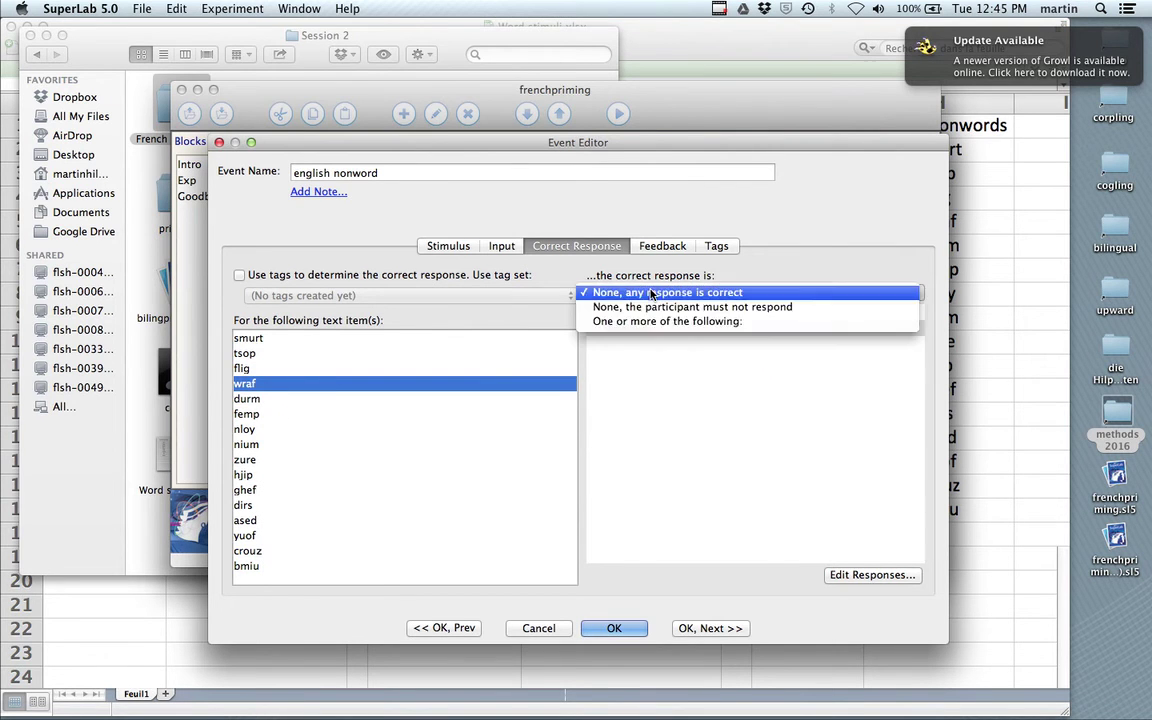
{"action": "left_click", "coordinate": [601, 323]}
{"action": "left_click", "coordinate": [594, 329]}
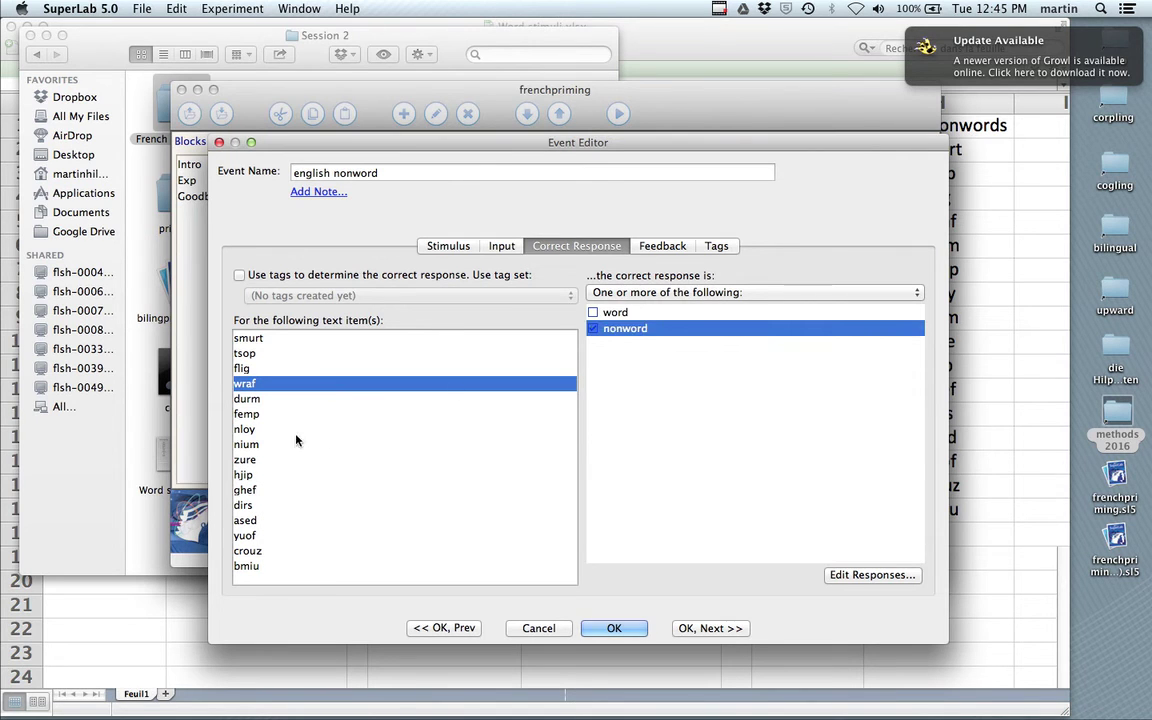
{"action": "left_click", "coordinate": [252, 399]}
{"action": "left_click", "coordinate": [625, 290]}
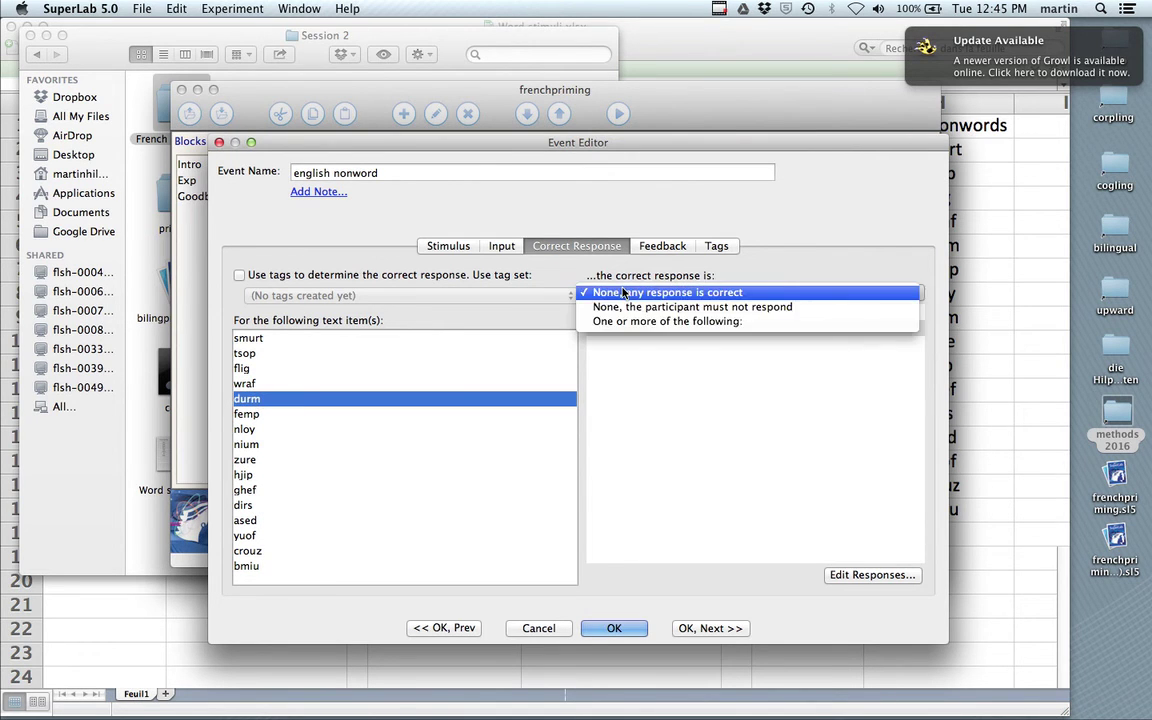
{"action": "left_click", "coordinate": [612, 324]}
{"action": "left_click", "coordinate": [594, 330]}
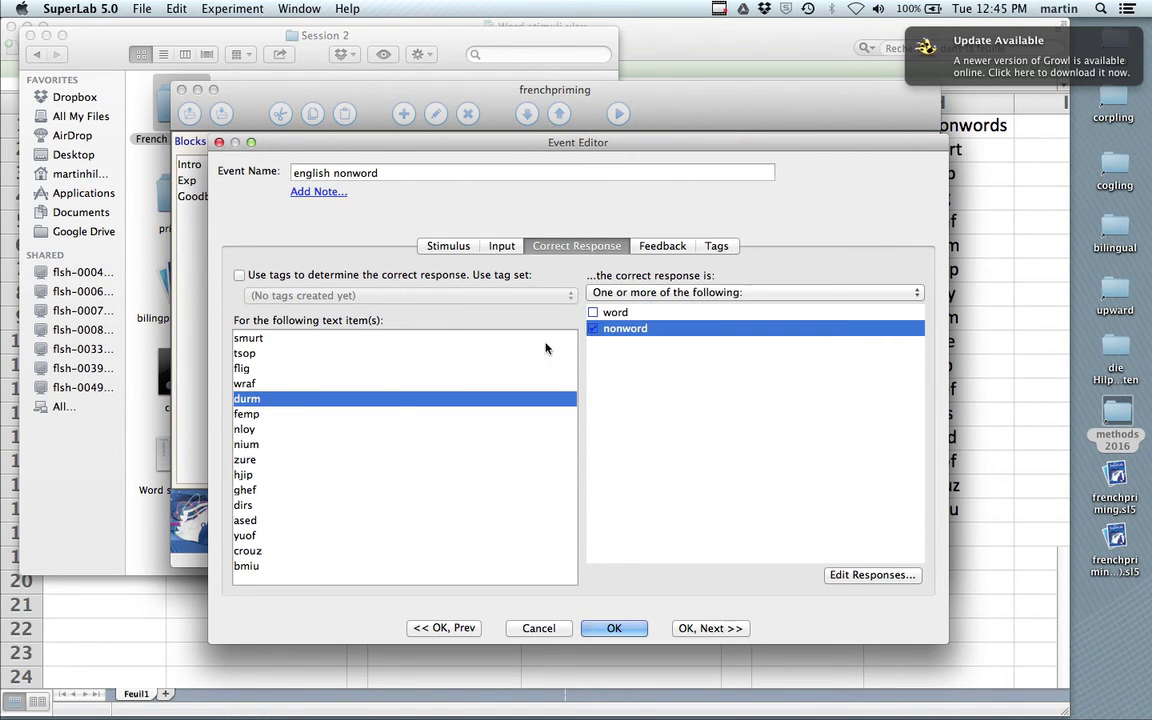
Step: Make nonword the correct response for the text items femp and nloy
{"action": "left_click", "coordinate": [266, 414]}
{"action": "left_click", "coordinate": [628, 292]}
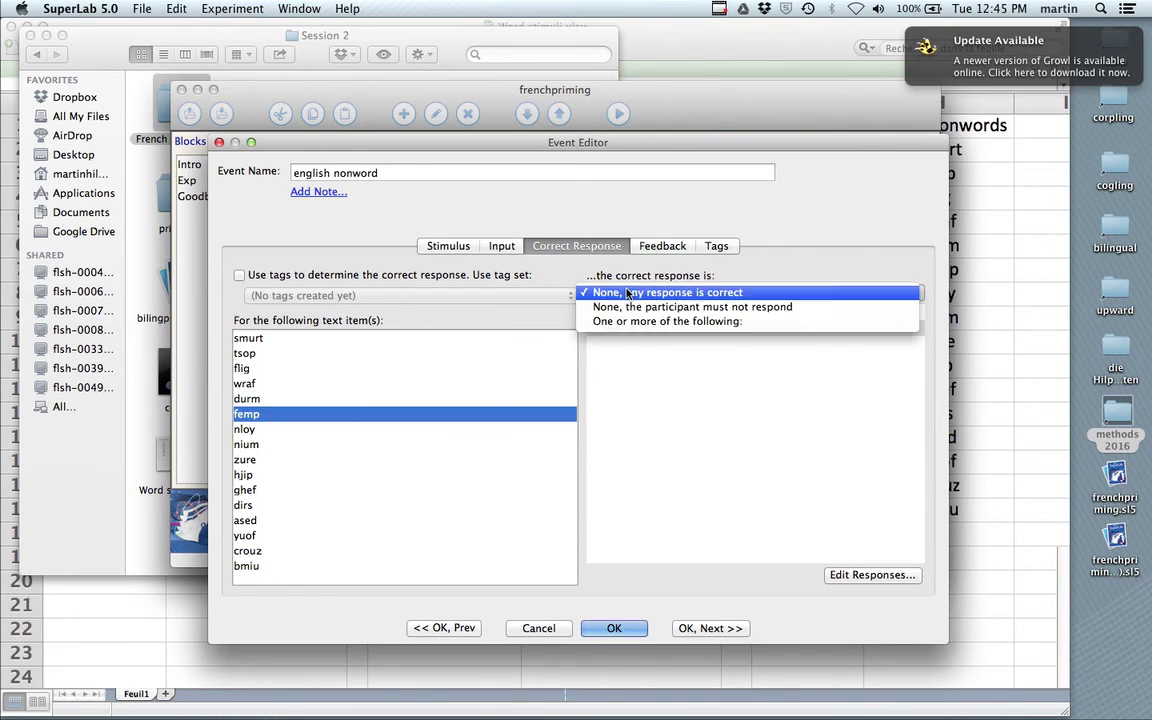
{"action": "left_click", "coordinate": [596, 323]}
{"action": "left_click", "coordinate": [593, 330]}
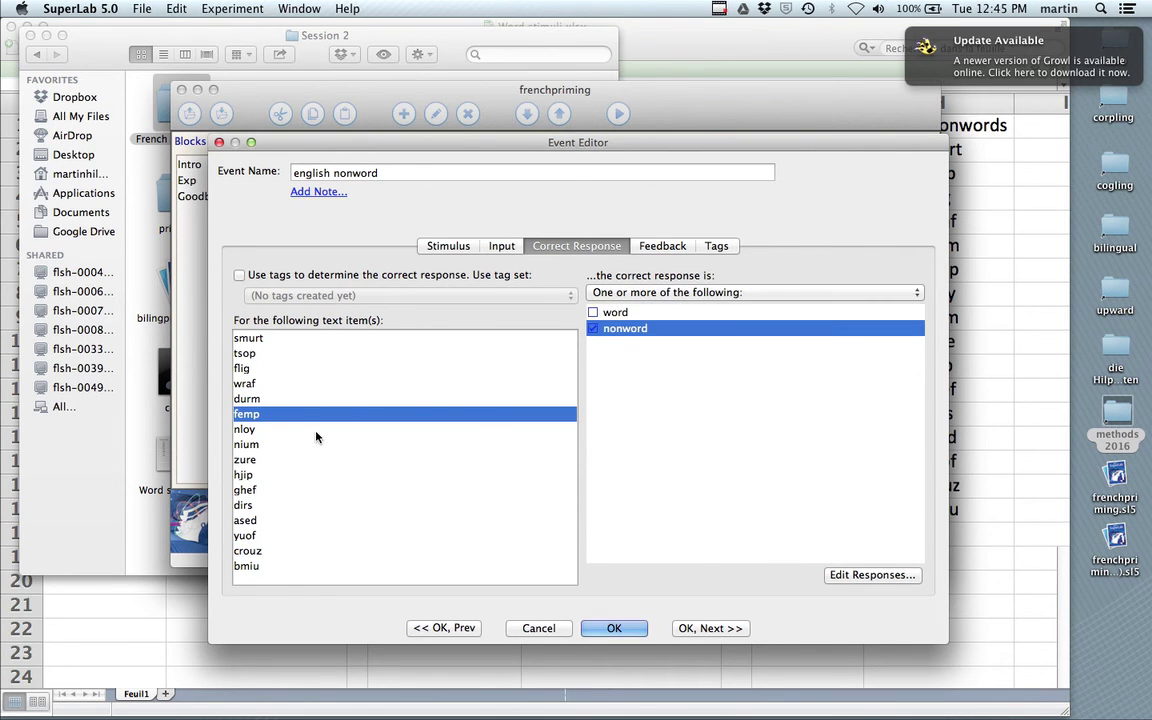
{"action": "left_click", "coordinate": [268, 430]}
{"action": "left_click", "coordinate": [672, 292]}
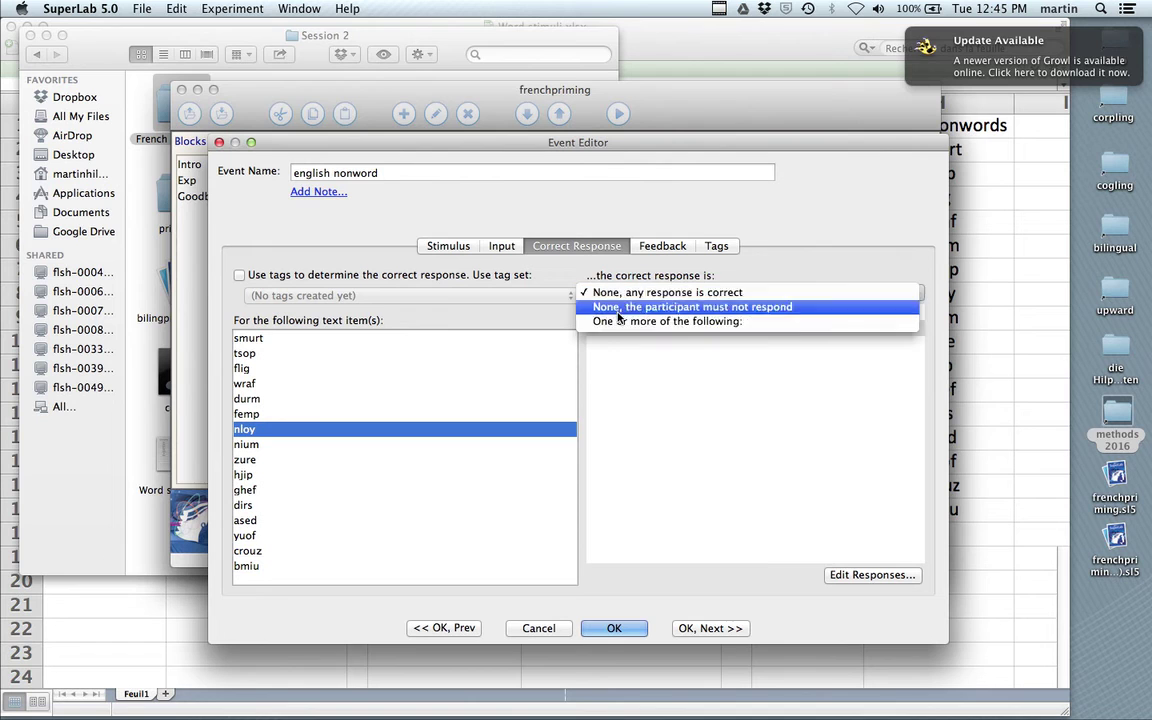
{"action": "left_click", "coordinate": [618, 323]}
{"action": "left_click", "coordinate": [593, 328]}
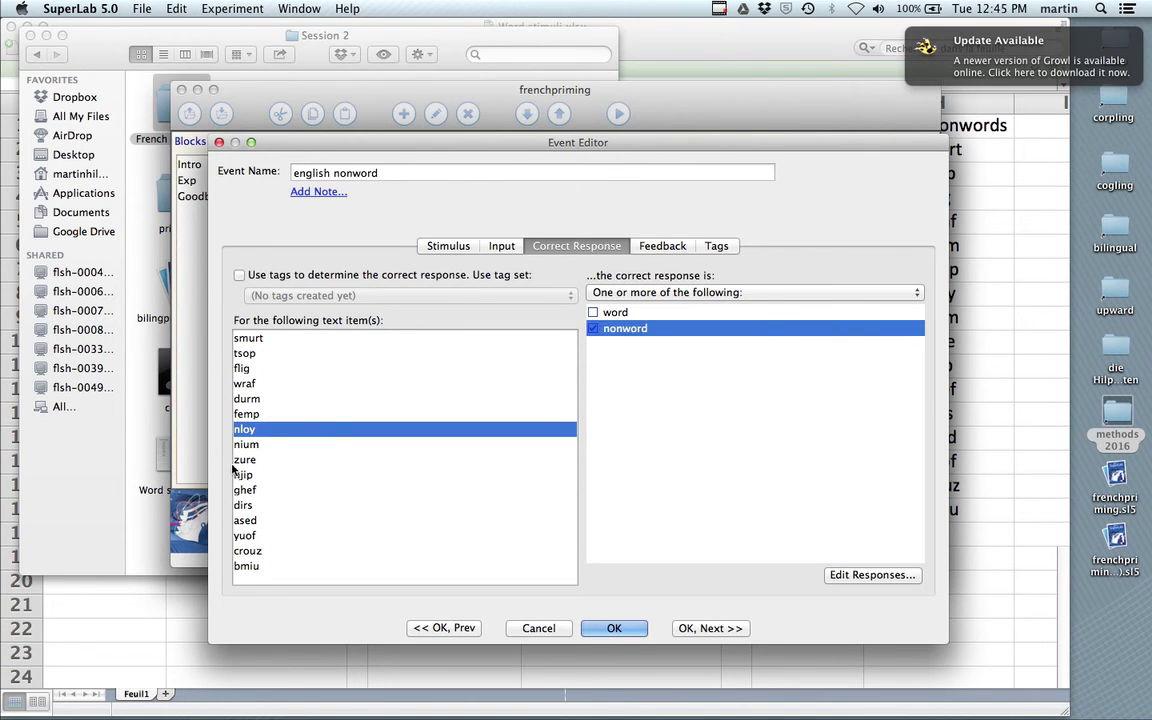
Step: Make nonword the correct response for the text items nium and zure
{"action": "left_click", "coordinate": [246, 445]}
{"action": "left_click", "coordinate": [620, 292]}
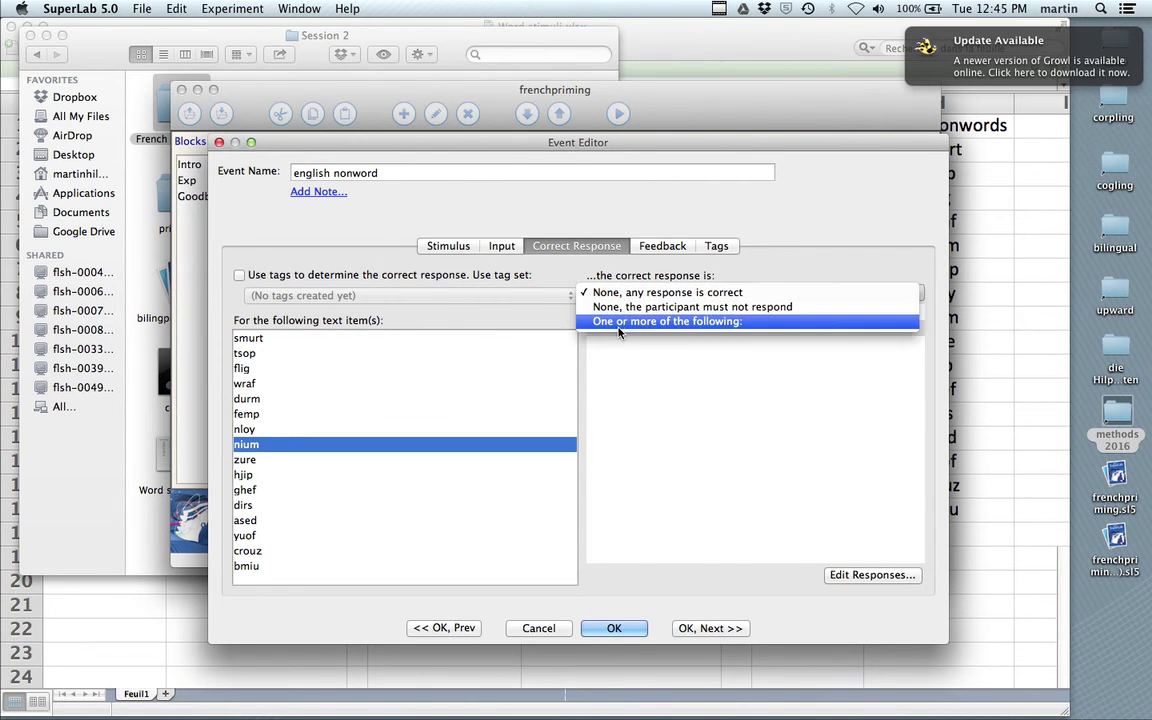
{"action": "left_click", "coordinate": [618, 323]}
{"action": "left_click", "coordinate": [593, 328]}
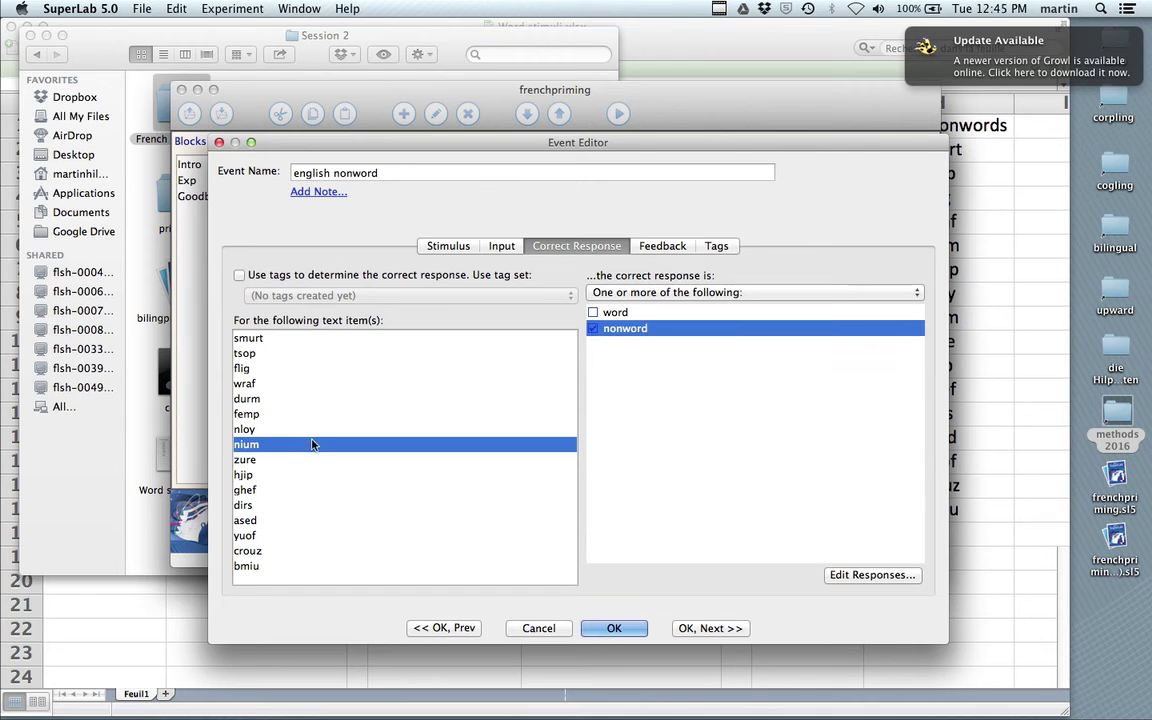
{"action": "left_click", "coordinate": [259, 459]}
{"action": "left_click", "coordinate": [600, 293]}
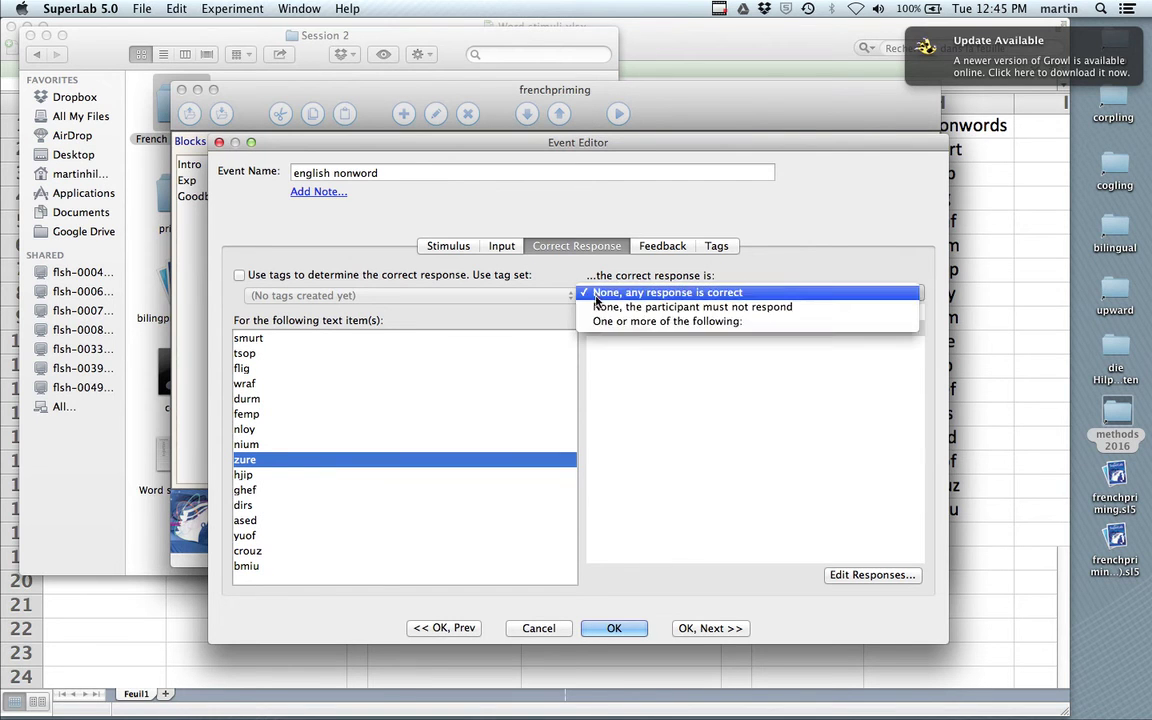
{"action": "left_click", "coordinate": [611, 323]}
{"action": "left_click", "coordinate": [593, 328]}
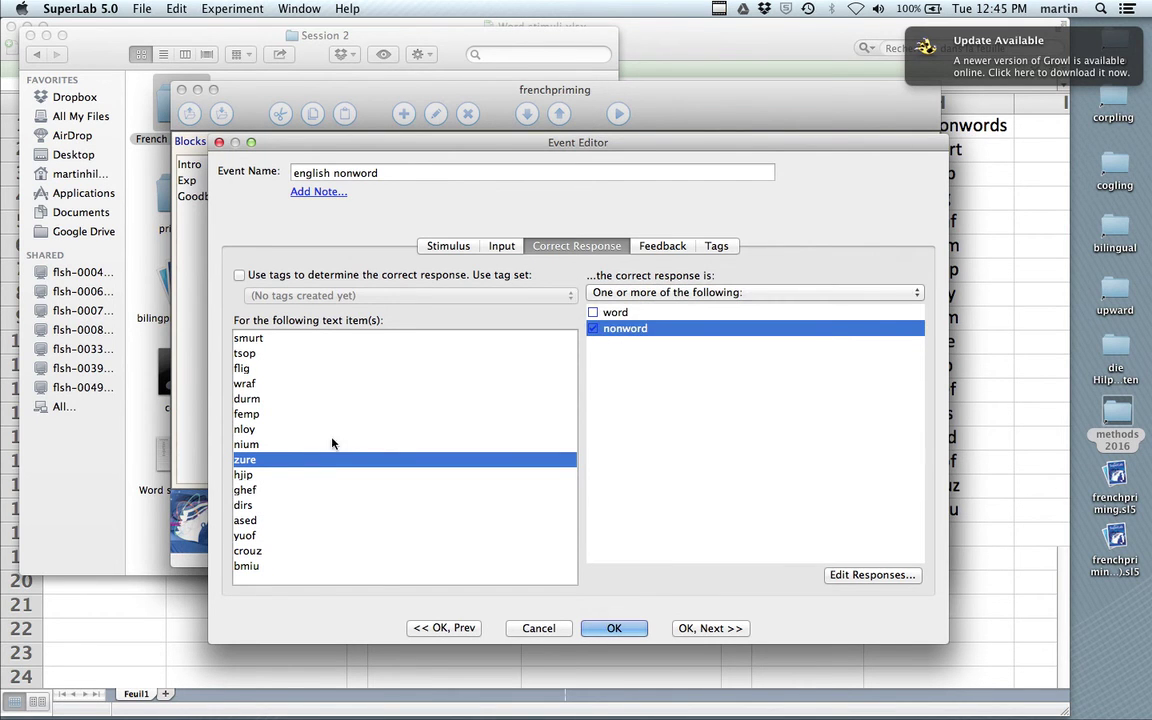
Step: Make nonword the correct response for the text items hjip and ghef
{"action": "left_click", "coordinate": [243, 477]}
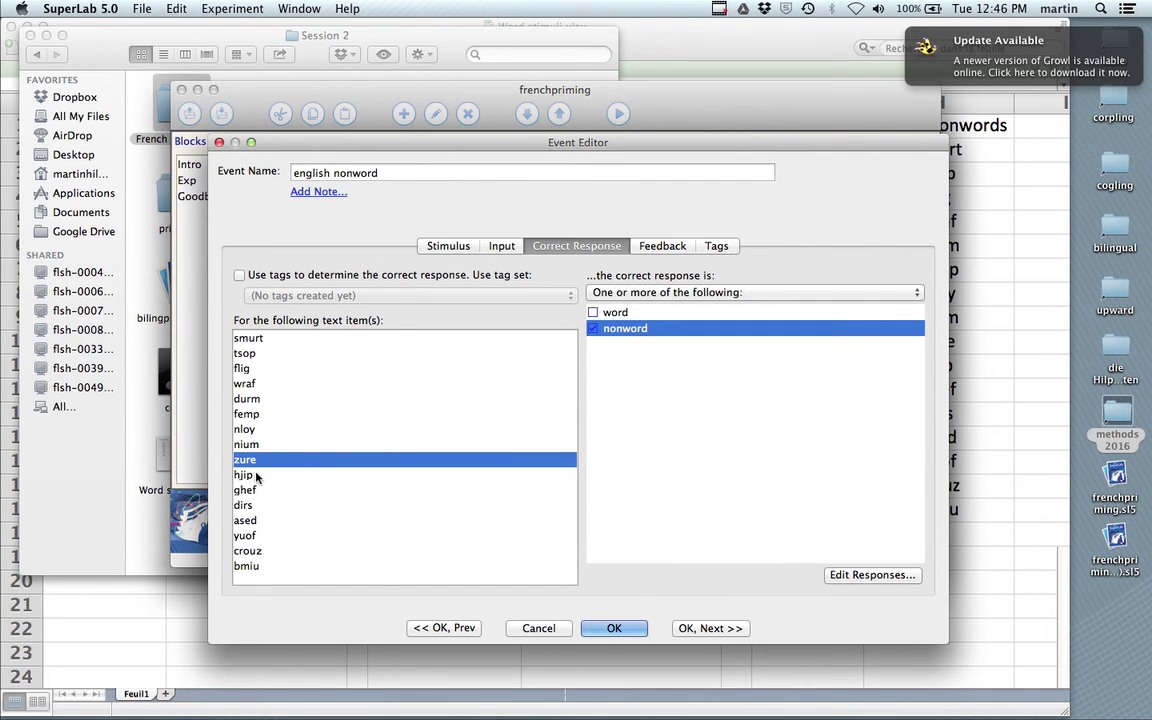
{"action": "left_click", "coordinate": [630, 299]}
{"action": "left_click", "coordinate": [605, 321]}
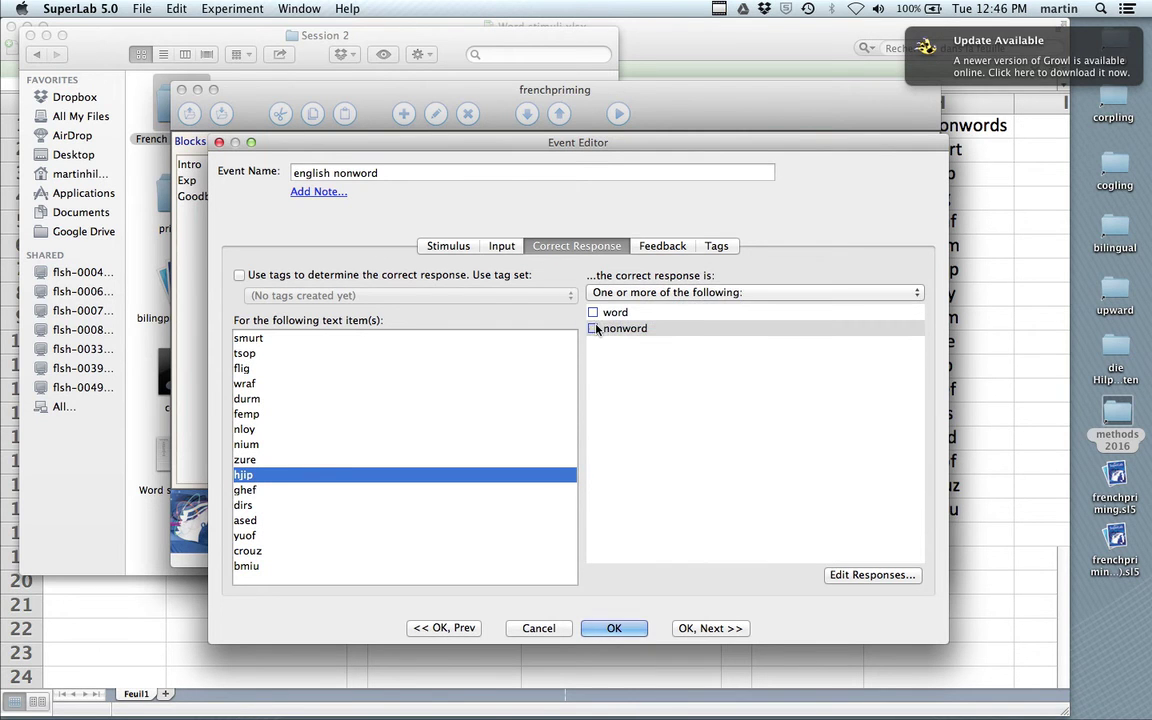
{"action": "left_click", "coordinate": [593, 328]}
{"action": "left_click", "coordinate": [252, 491]}
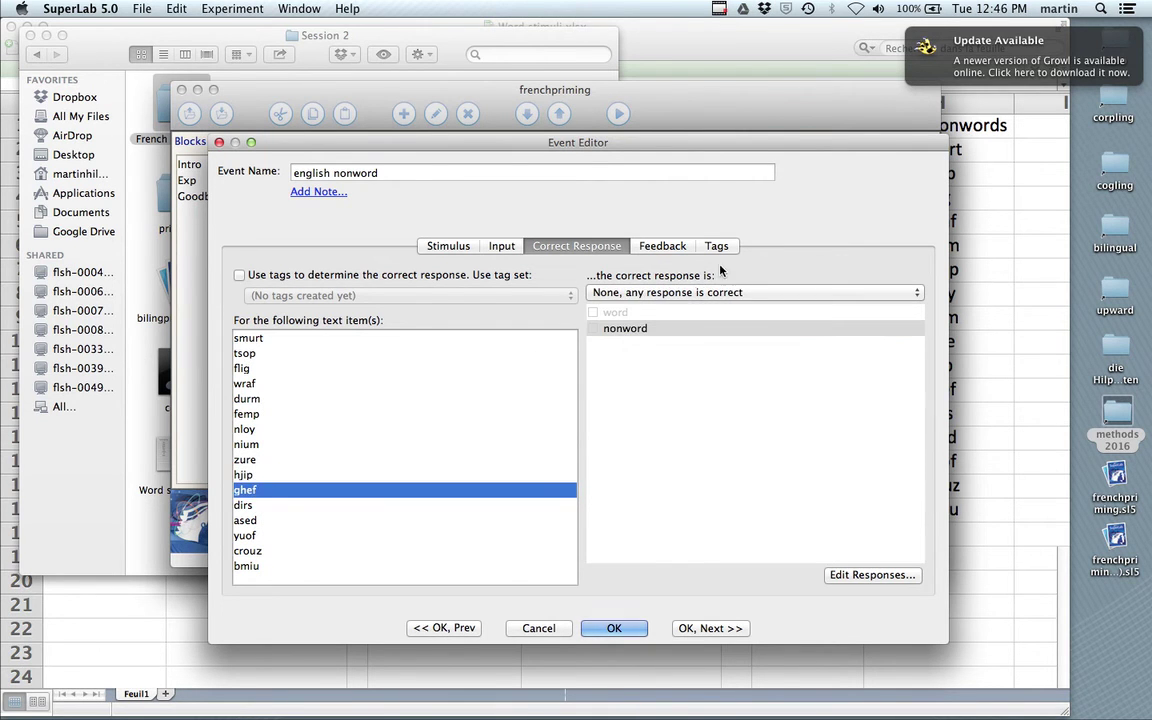
{"action": "left_click", "coordinate": [705, 292]}
{"action": "left_click", "coordinate": [612, 321]}
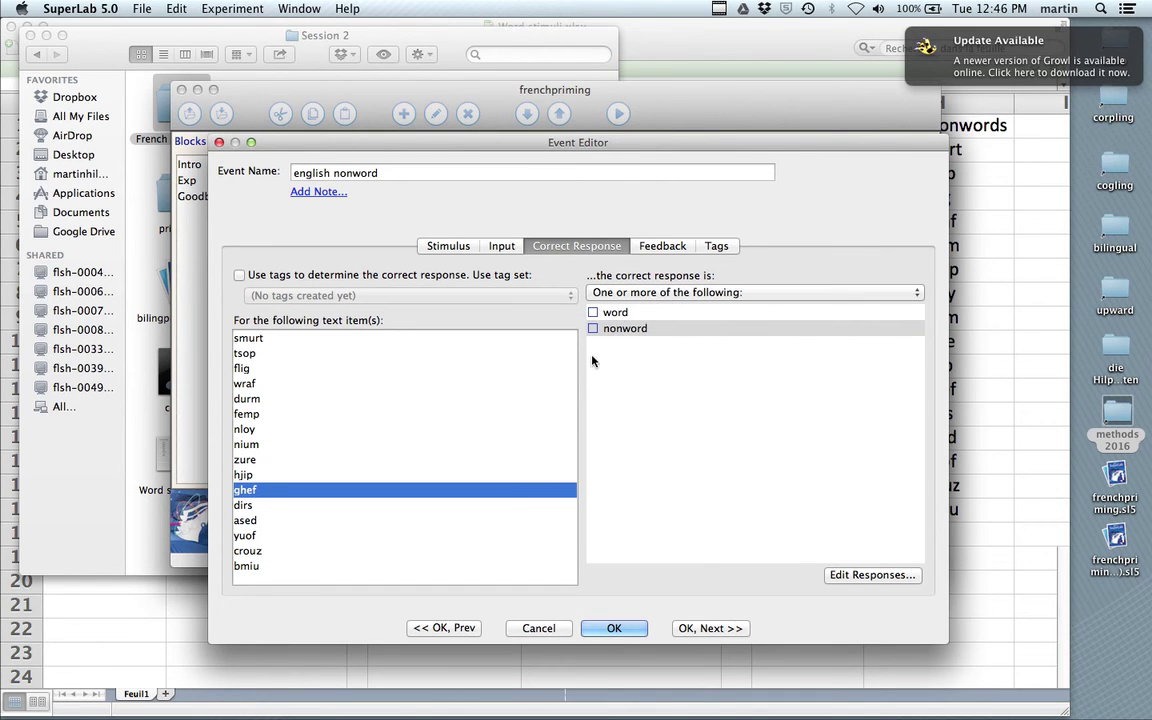
{"action": "left_click", "coordinate": [594, 329]}
Step: Make nonword the correct response for the text items dirs and ased
{"action": "left_click", "coordinate": [256, 506]}
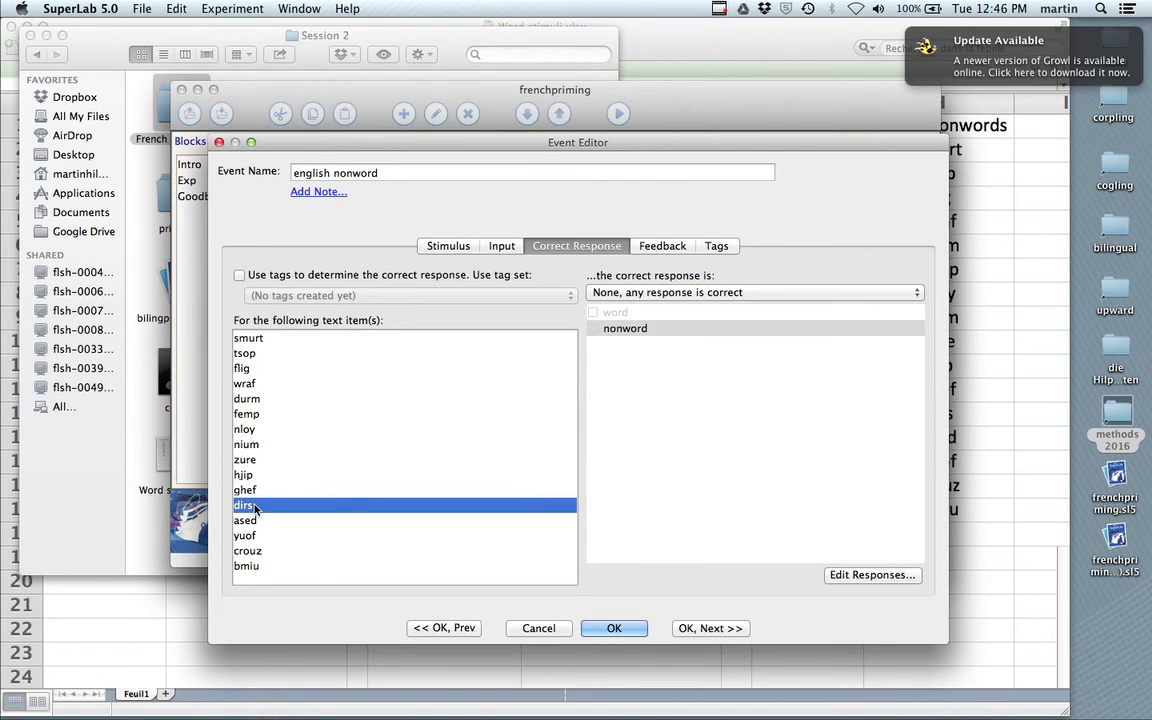
{"action": "left_click", "coordinate": [638, 296]}
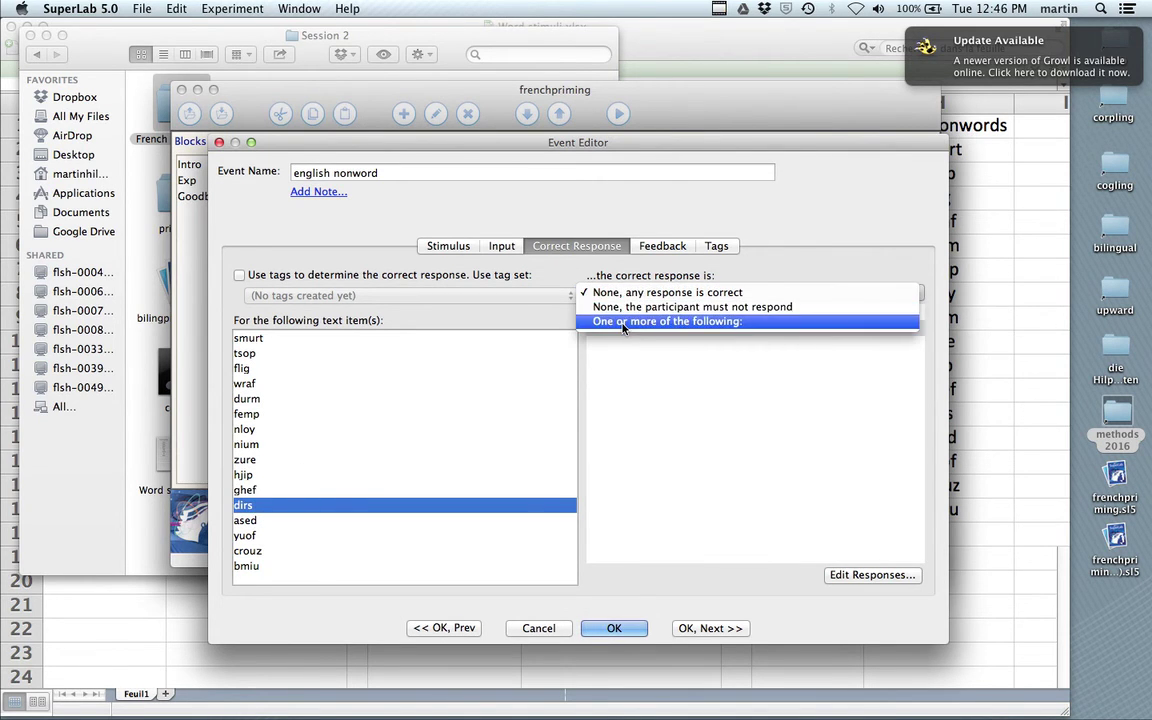
{"action": "left_click", "coordinate": [623, 323]}
{"action": "left_click", "coordinate": [593, 328]}
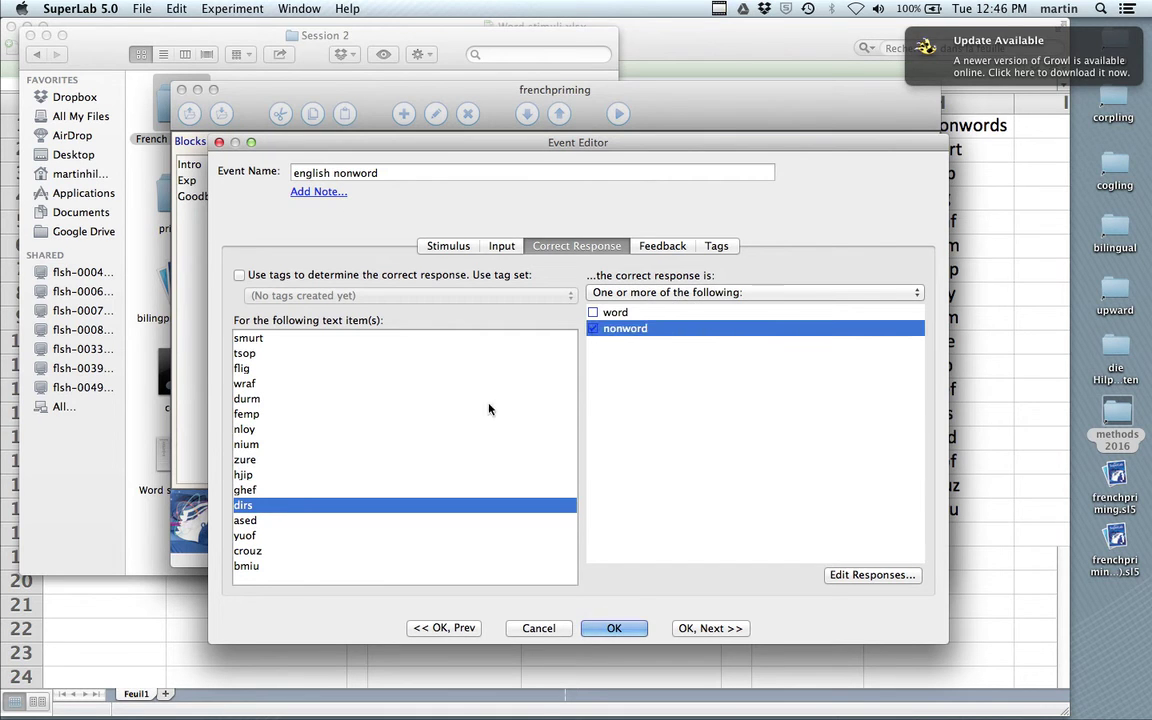
{"action": "left_click", "coordinate": [248, 521]}
{"action": "left_click", "coordinate": [622, 293]}
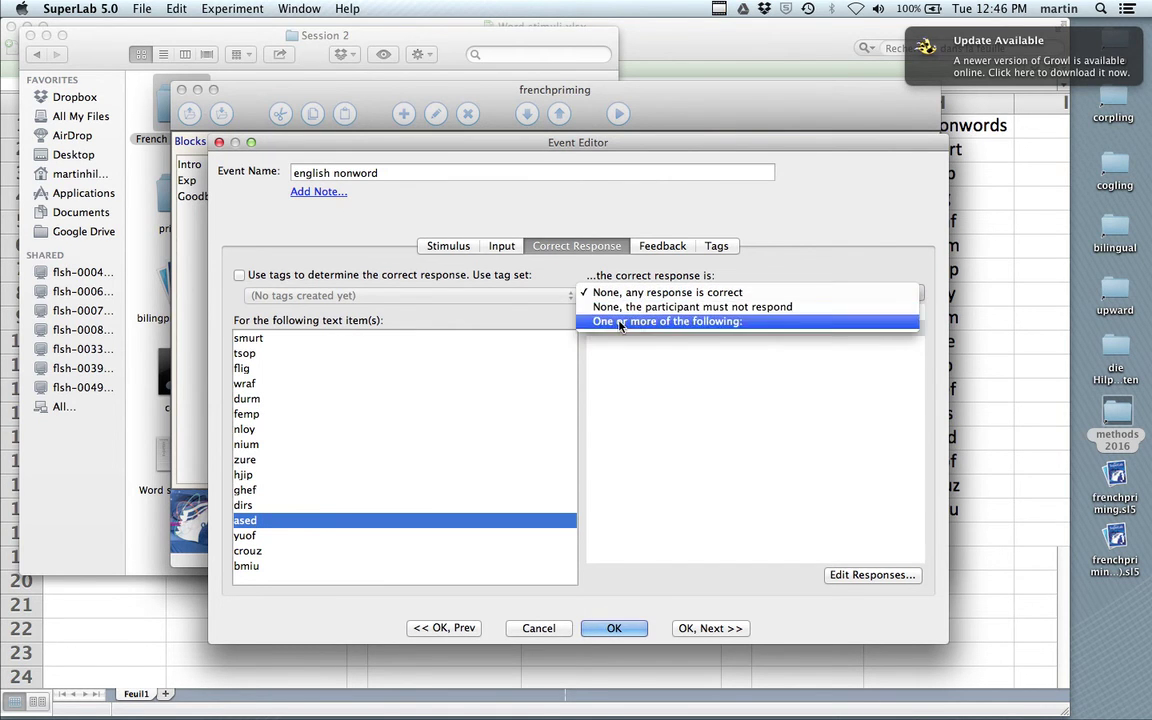
{"action": "left_click", "coordinate": [620, 322]}
{"action": "left_click", "coordinate": [593, 328]}
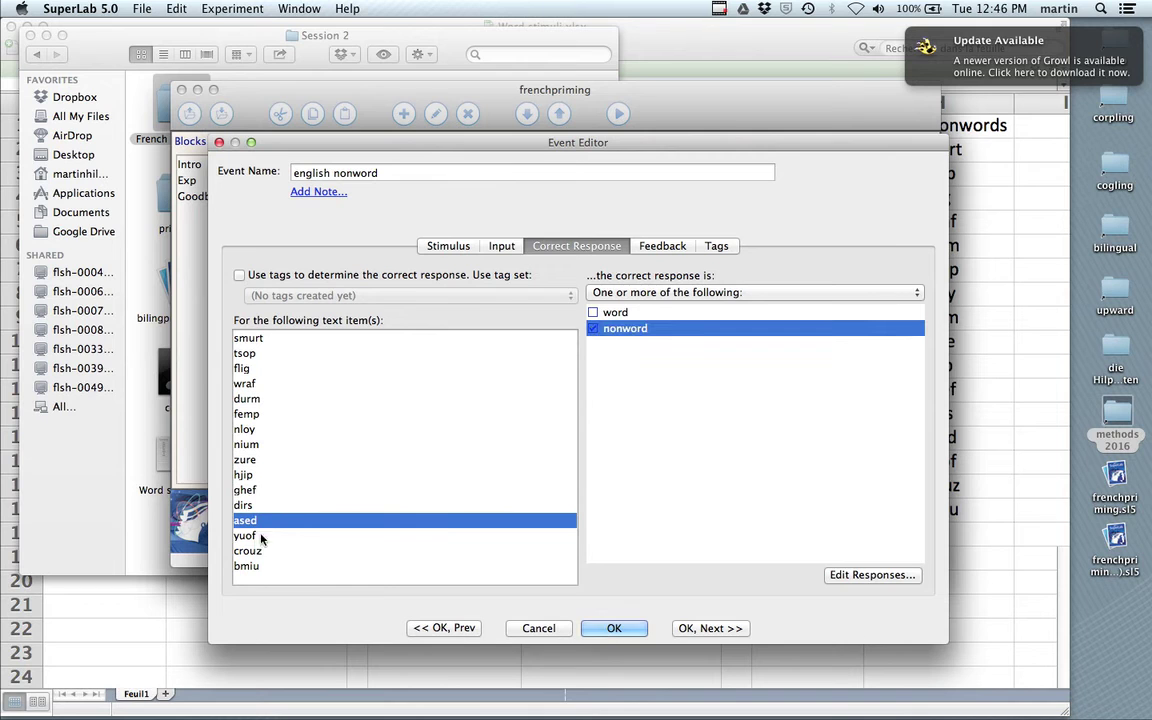
Step: Make nonword the correct response for the text items yuof and crouz
{"action": "left_click", "coordinate": [258, 537]}
{"action": "left_click", "coordinate": [625, 292]}
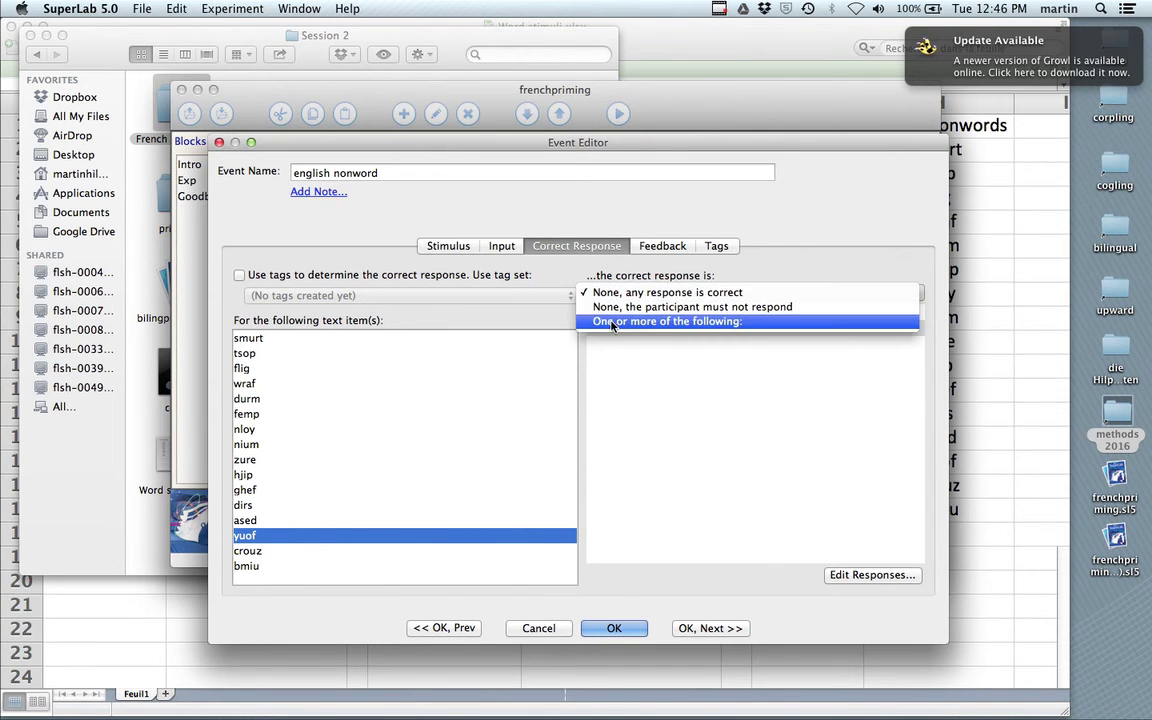
{"action": "left_click", "coordinate": [612, 321]}
{"action": "left_click", "coordinate": [593, 328]}
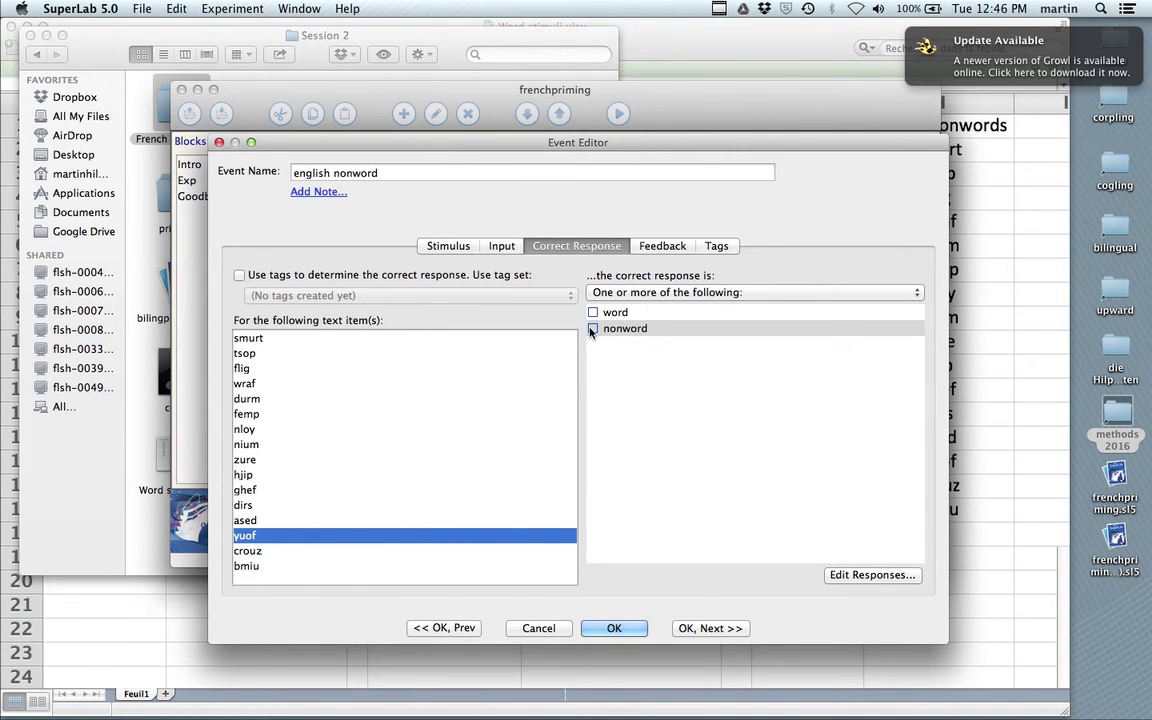
{"action": "left_click", "coordinate": [257, 550]}
{"action": "left_click", "coordinate": [655, 293]}
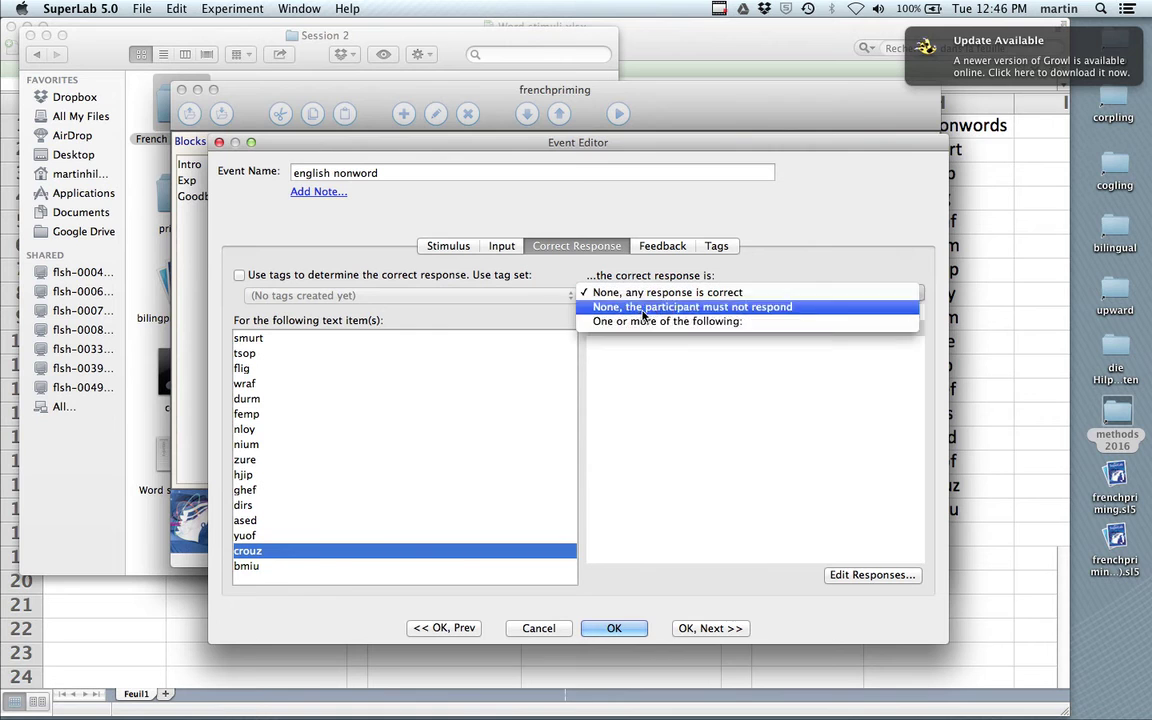
{"action": "left_click", "coordinate": [643, 321]}
{"action": "left_click", "coordinate": [593, 328]}
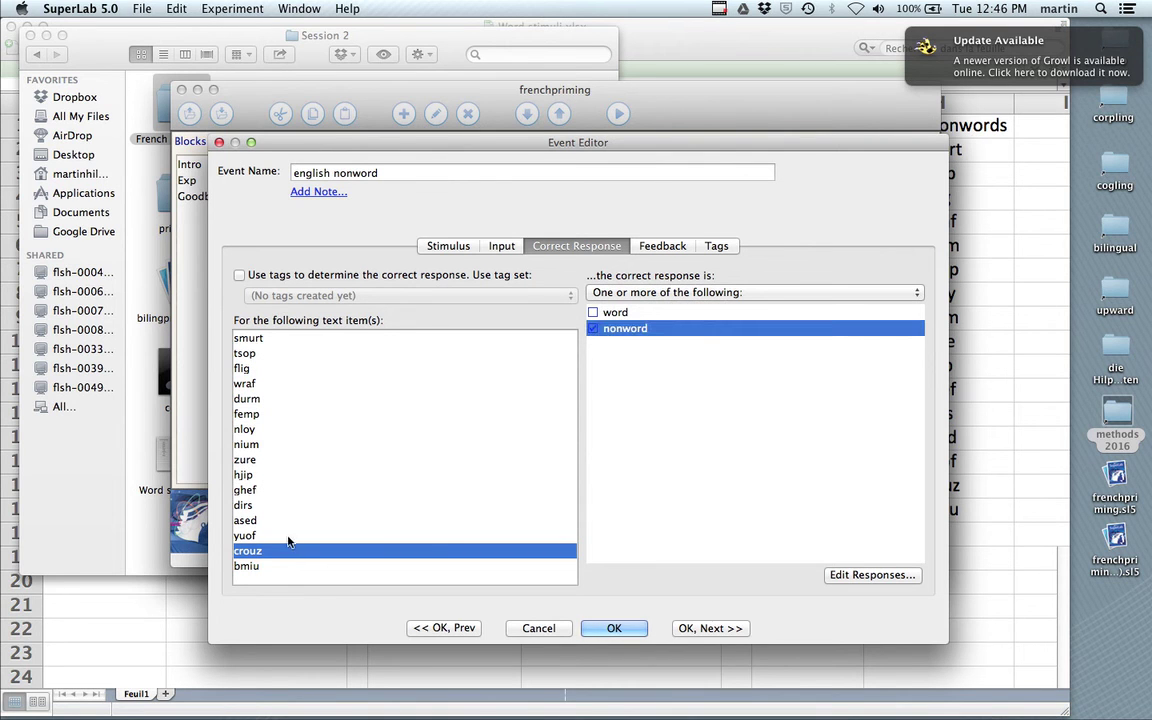
Step: Make nonword the correct response for the text item bmiu, accept the english nonword event and save the experiment
{"action": "left_click", "coordinate": [258, 566]}
{"action": "left_click", "coordinate": [614, 294]}
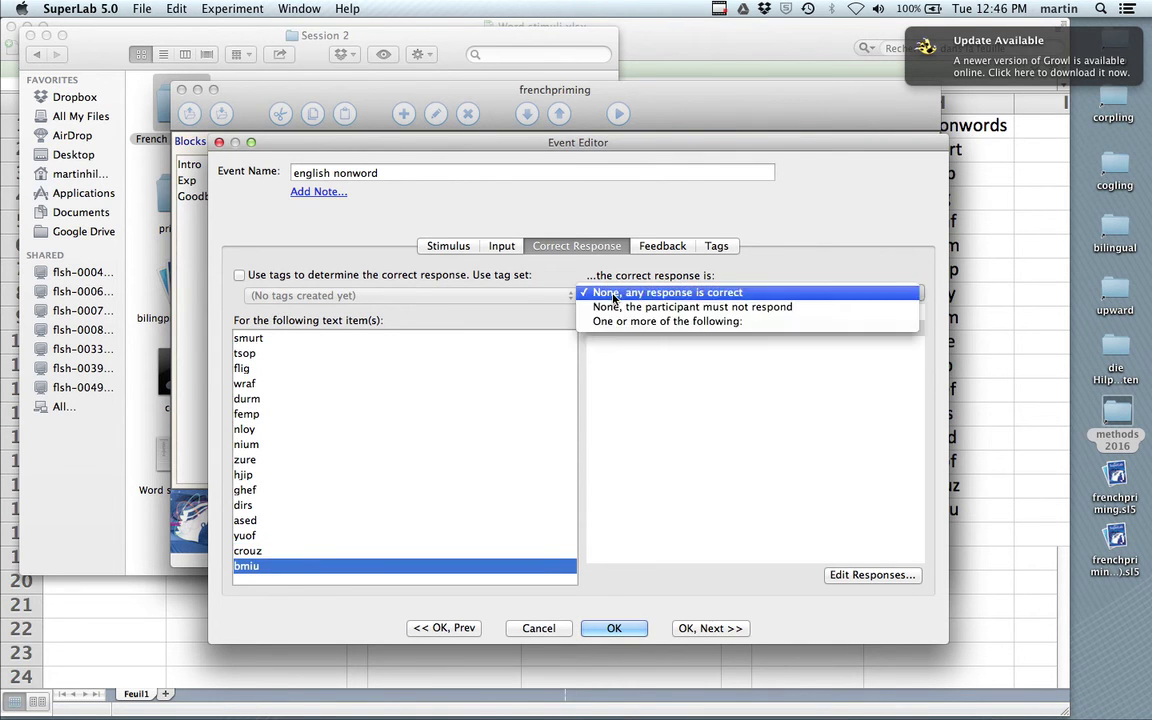
{"action": "left_click", "coordinate": [600, 321]}
{"action": "left_click", "coordinate": [593, 329]}
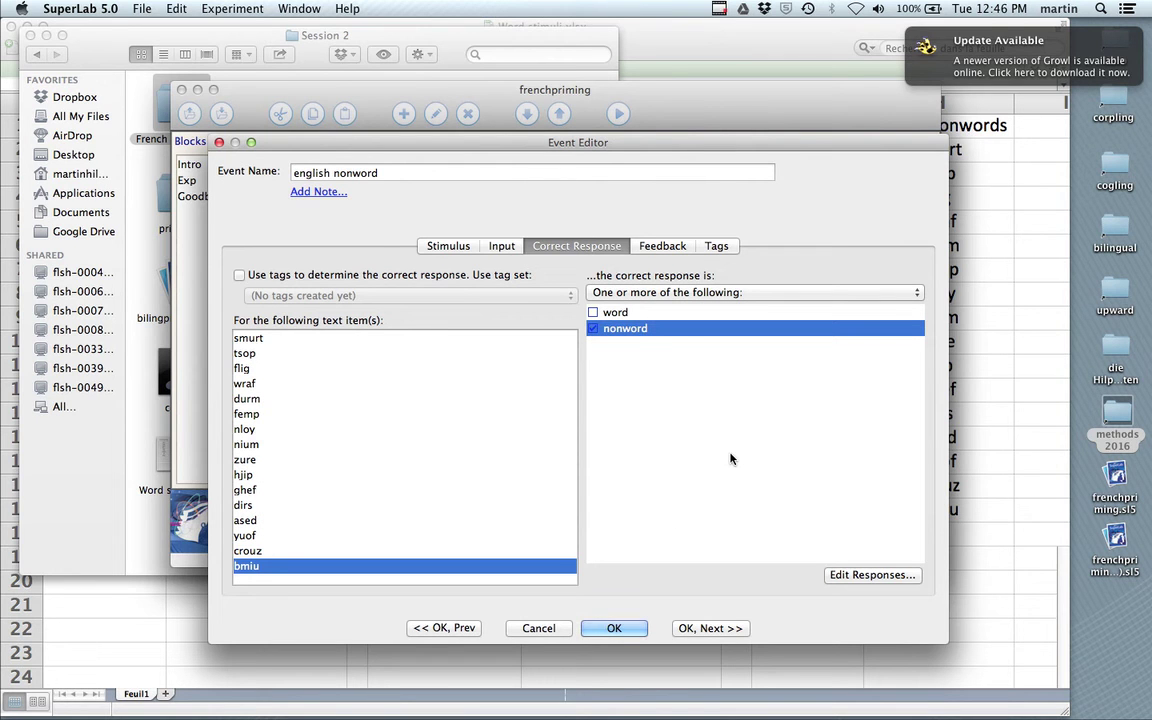
{"action": "left_click", "coordinate": [614, 628]}
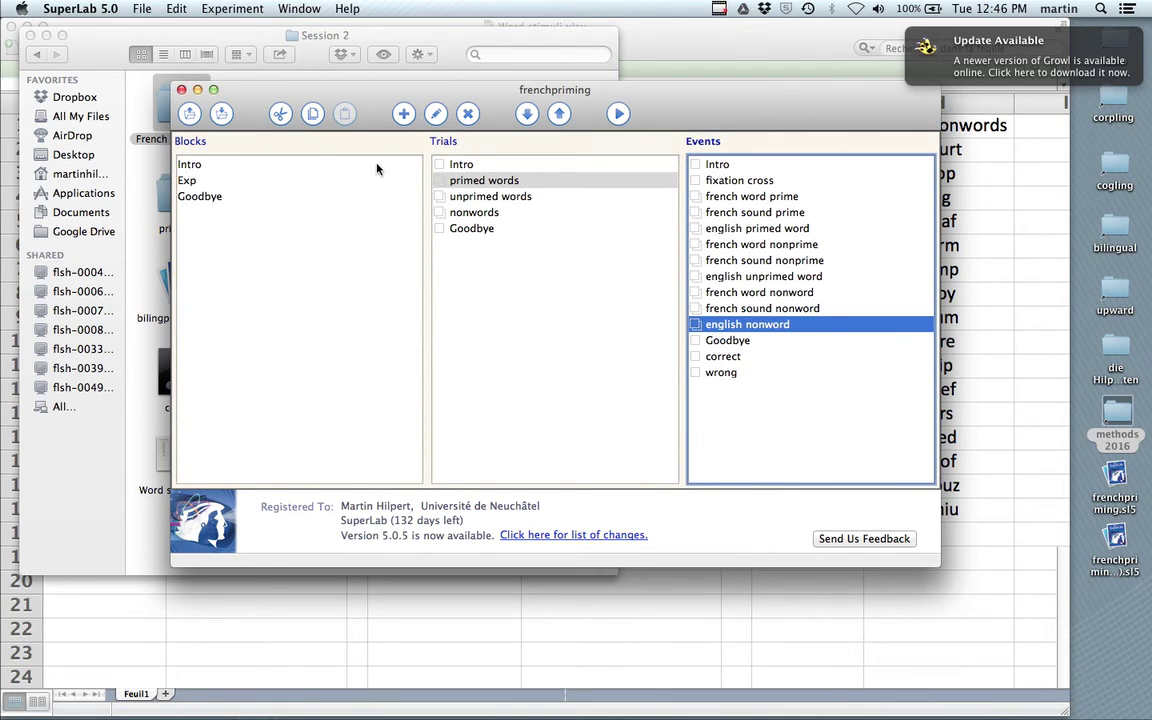
{"action": "left_click", "coordinate": [222, 113]}
Step: Run the experiment for the Main Group without saving the collected data
{"action": "left_click", "coordinate": [208, 184]}
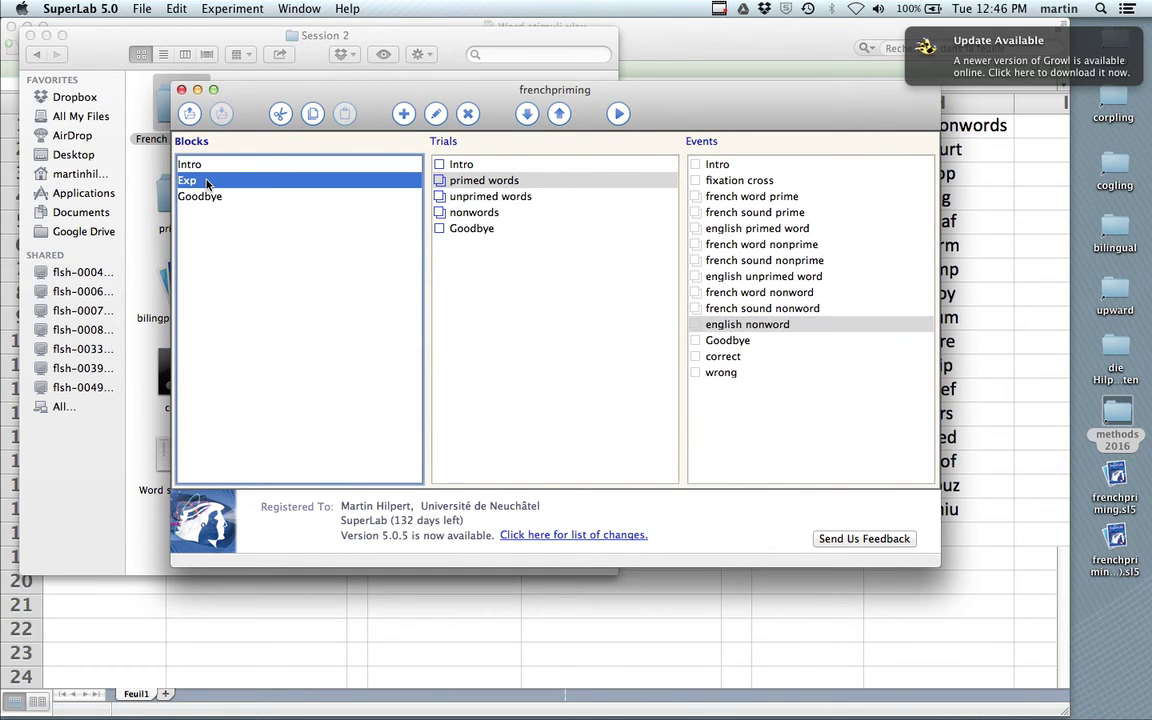
{"action": "left_click", "coordinate": [617, 114]}
{"action": "left_click", "coordinate": [225, 266]}
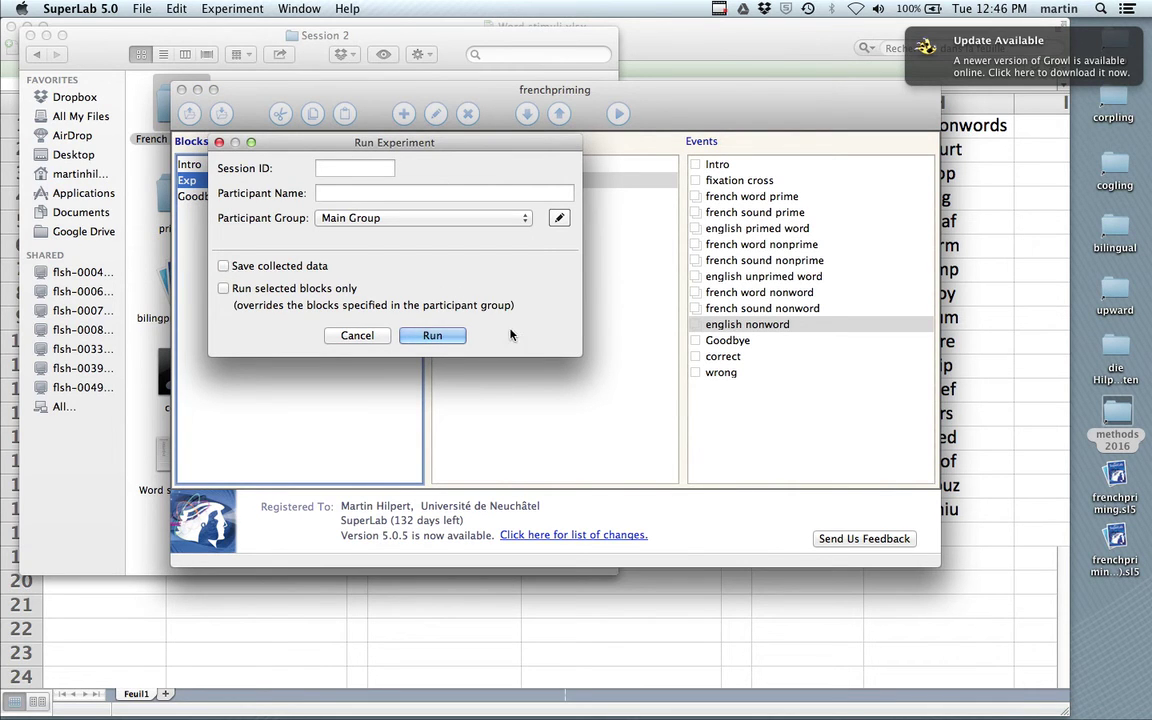
{"action": "left_click", "coordinate": [435, 336]}
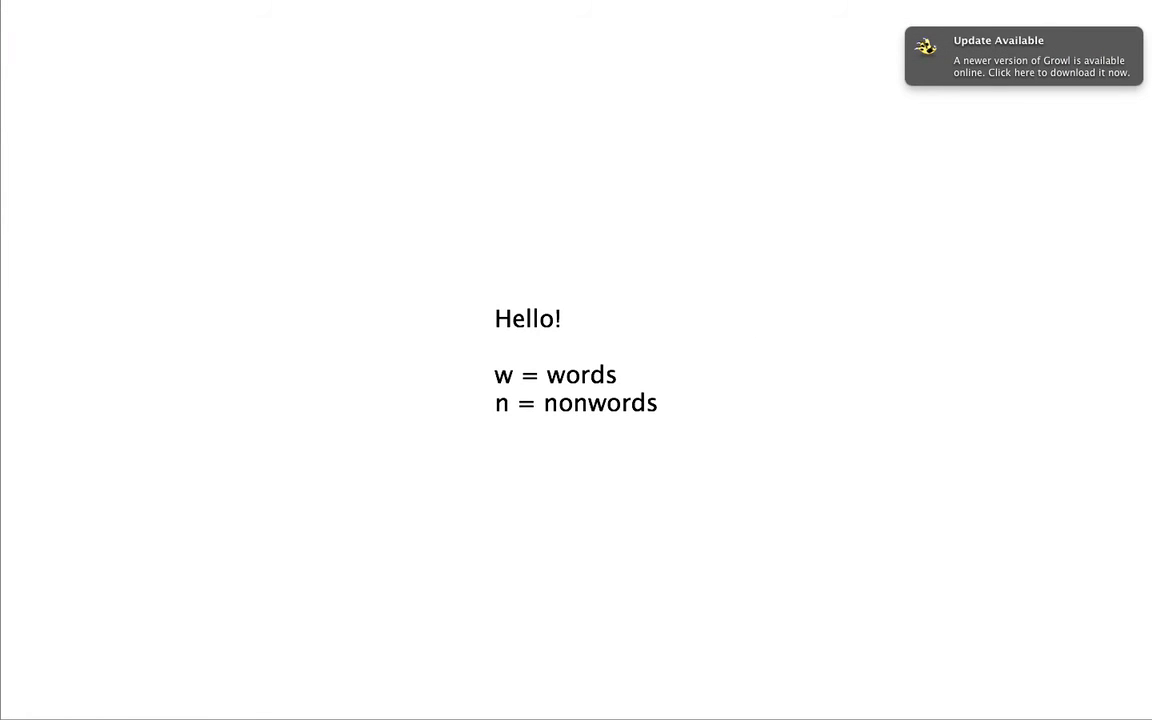
Step: Test the intro and the first few trials, answering each item as a word with w, and cancel the experiment
{"action": "key", "text": "space"}
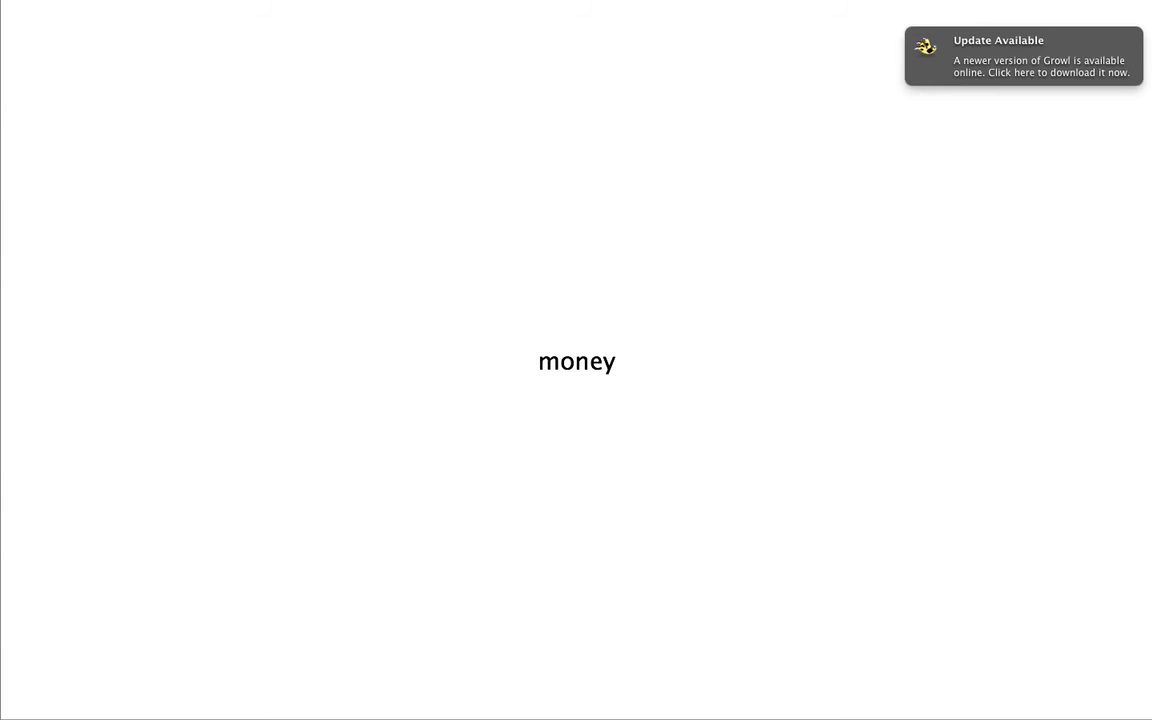
{"action": "key", "text": "w"}
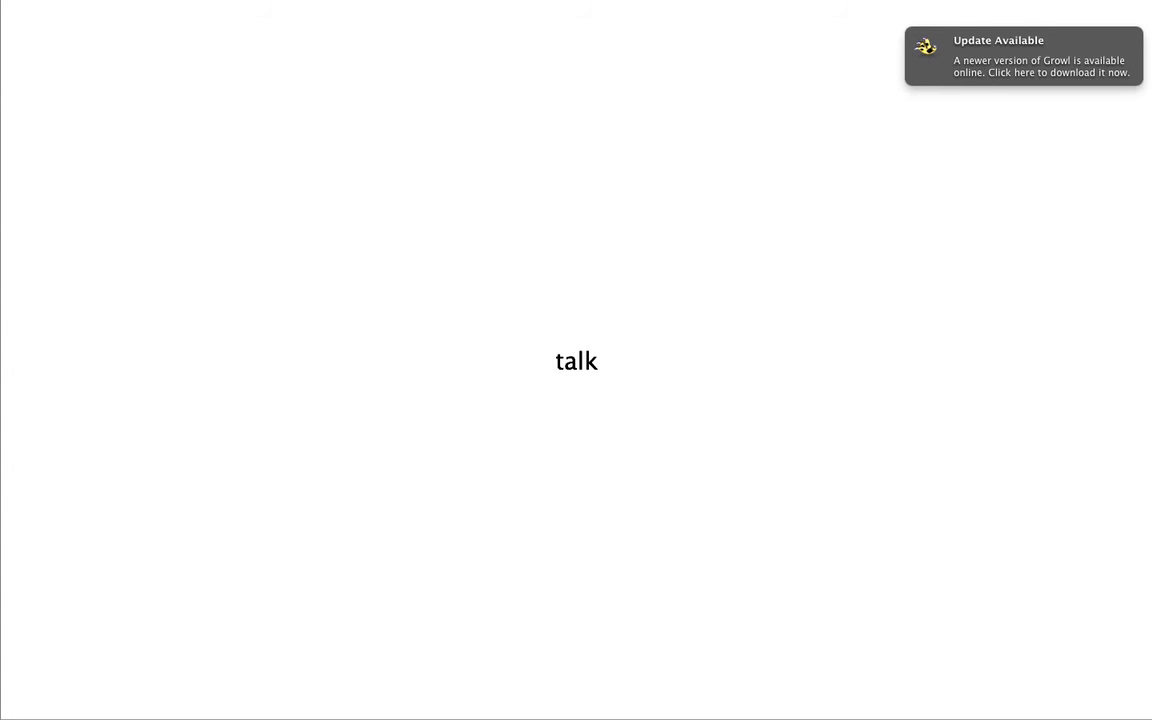
{"action": "key", "text": "w"}
{"action": "key", "text": "w"}
{"action": "key", "text": "w"}
{"action": "key", "text": "w"}
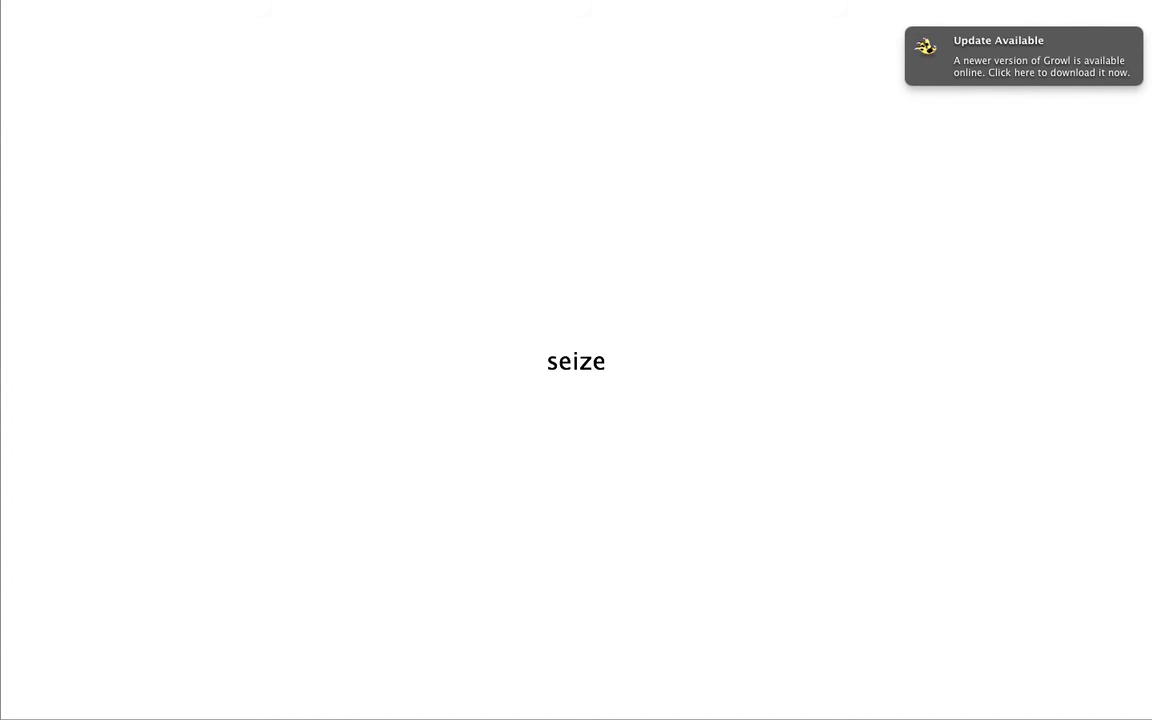
{"action": "key", "text": "Escape"}
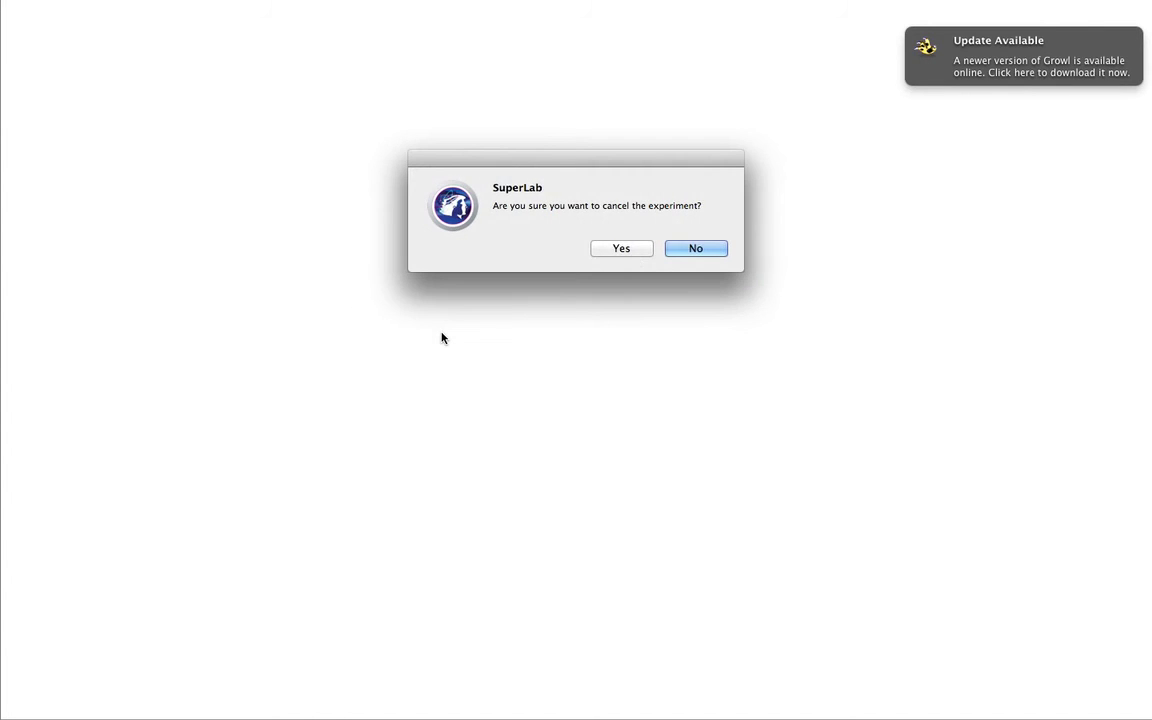
{"action": "left_click", "coordinate": [621, 249]}
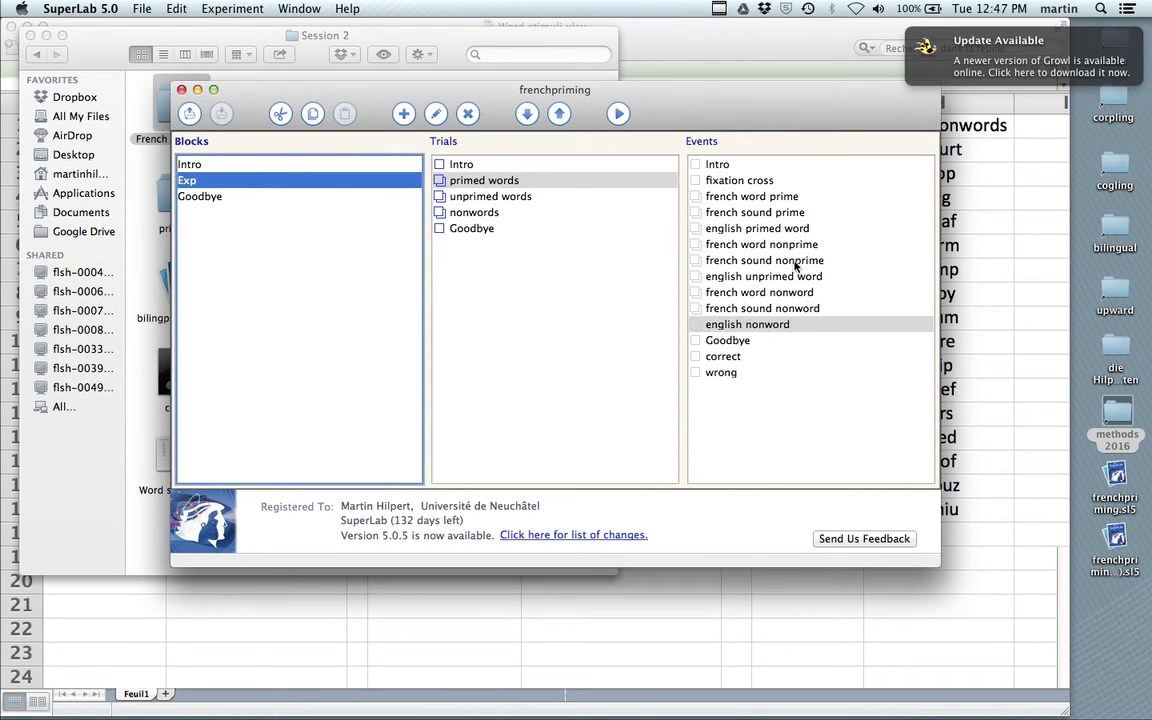
Step: Add feedback to the english primed word event that presents the event "correct" when the response is correct
{"action": "left_click", "coordinate": [737, 229]}
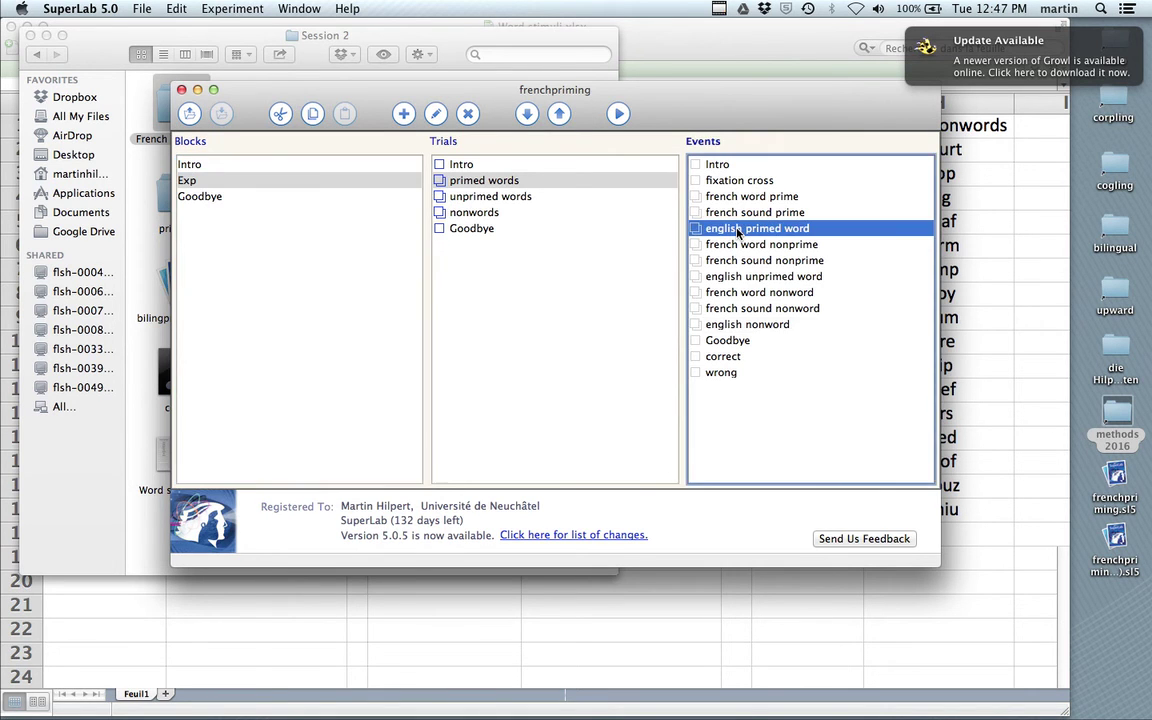
{"action": "double_click", "coordinate": [737, 229]}
{"action": "left_click", "coordinate": [733, 237]}
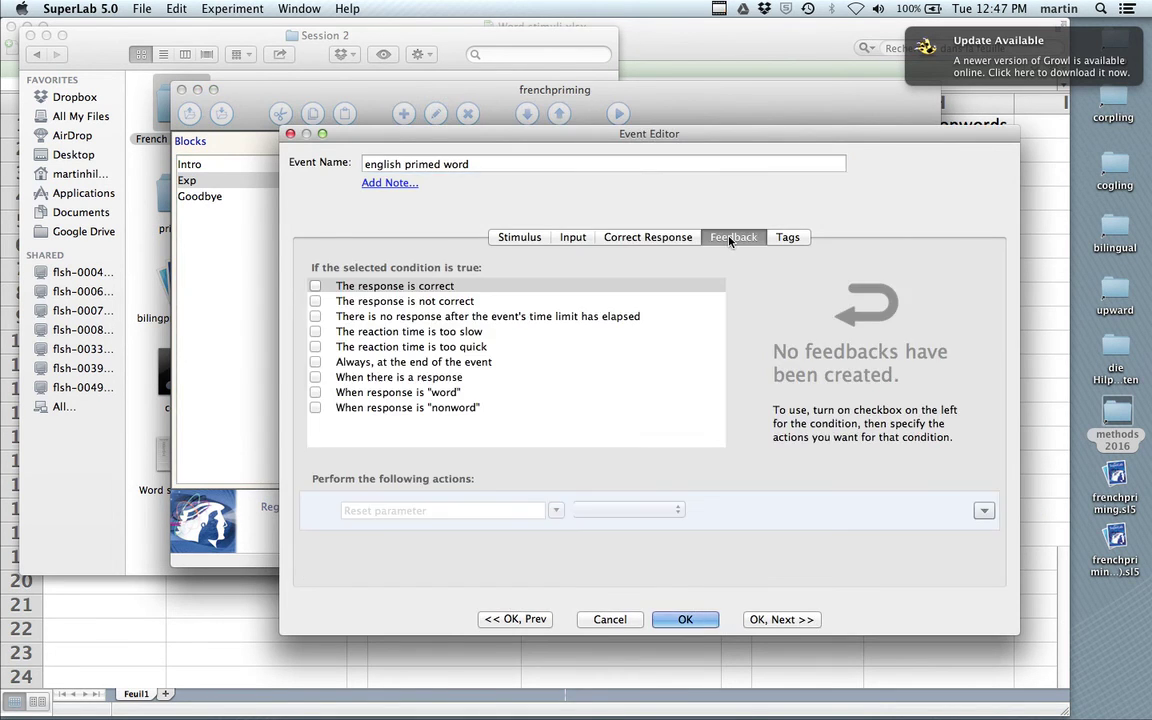
{"action": "left_click", "coordinate": [313, 287]}
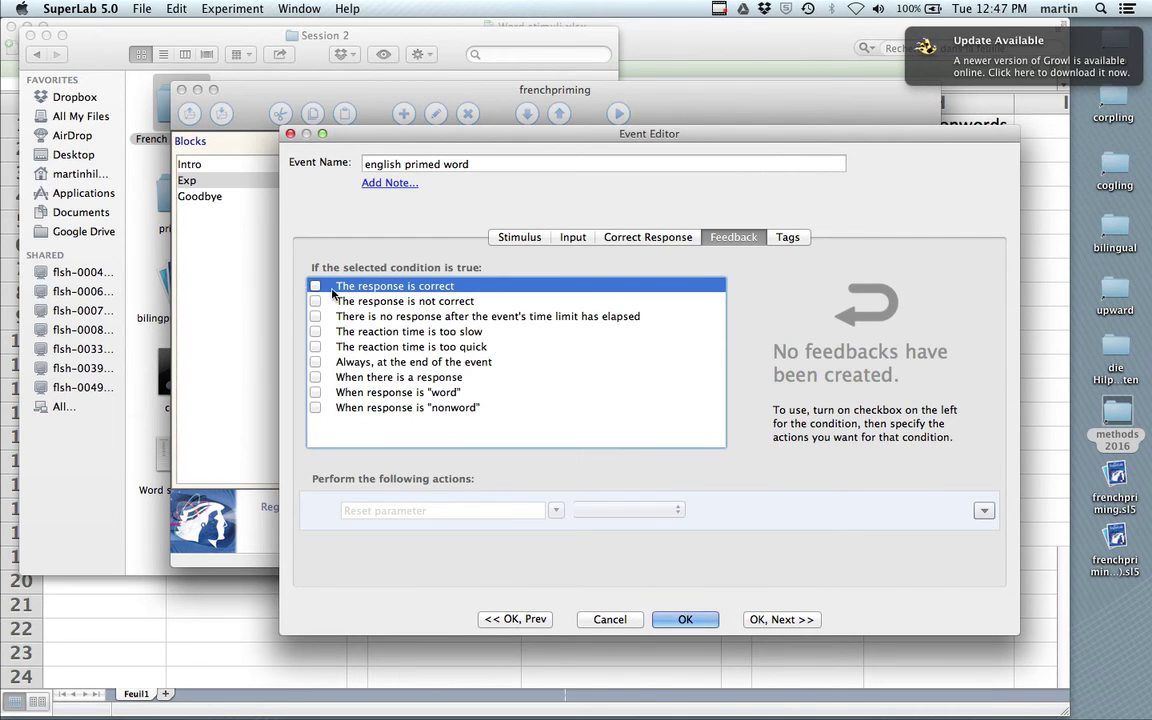
{"action": "left_click", "coordinate": [312, 287]}
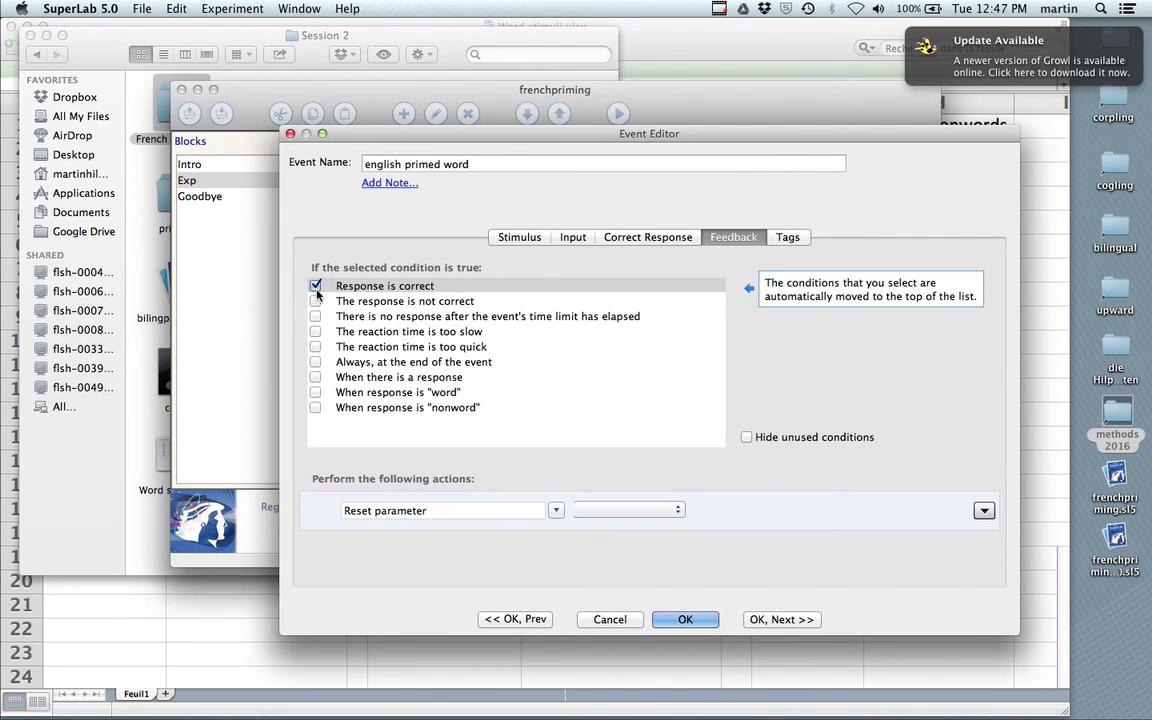
{"action": "left_click", "coordinate": [467, 512]}
{"action": "scroll", "coordinate": [431, 560], "scroll_direction": "down", "scroll_amount": 3}
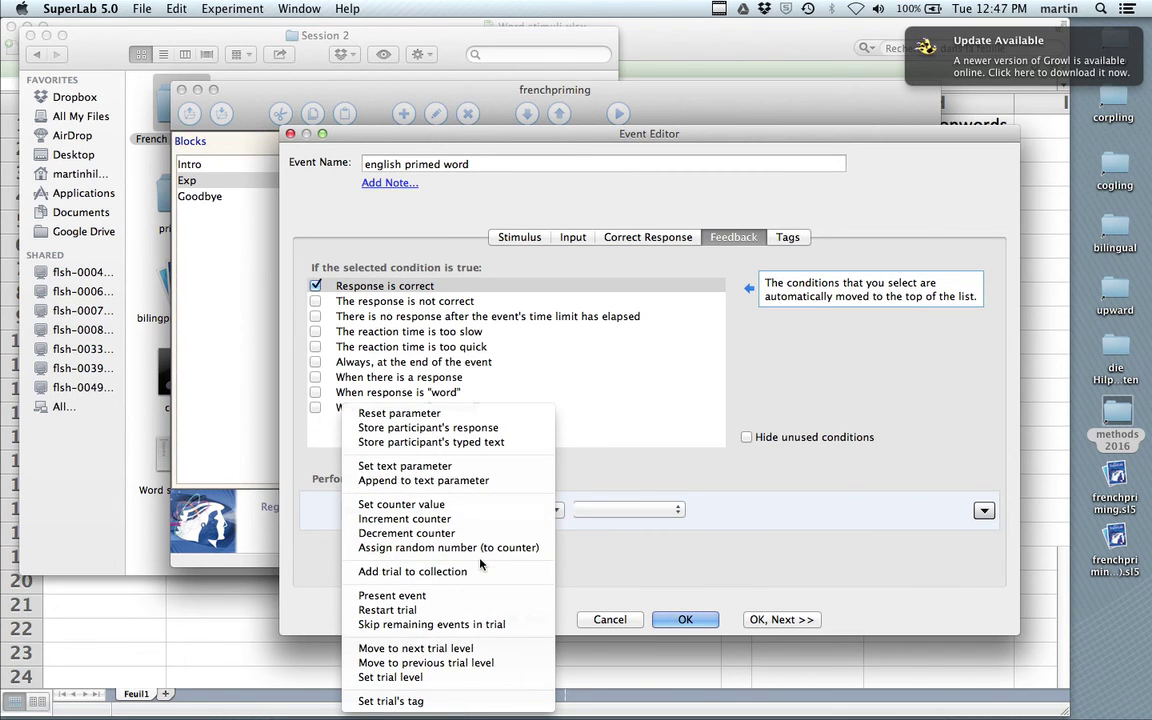
{"action": "left_click", "coordinate": [431, 597]}
{"action": "left_click", "coordinate": [615, 511]}
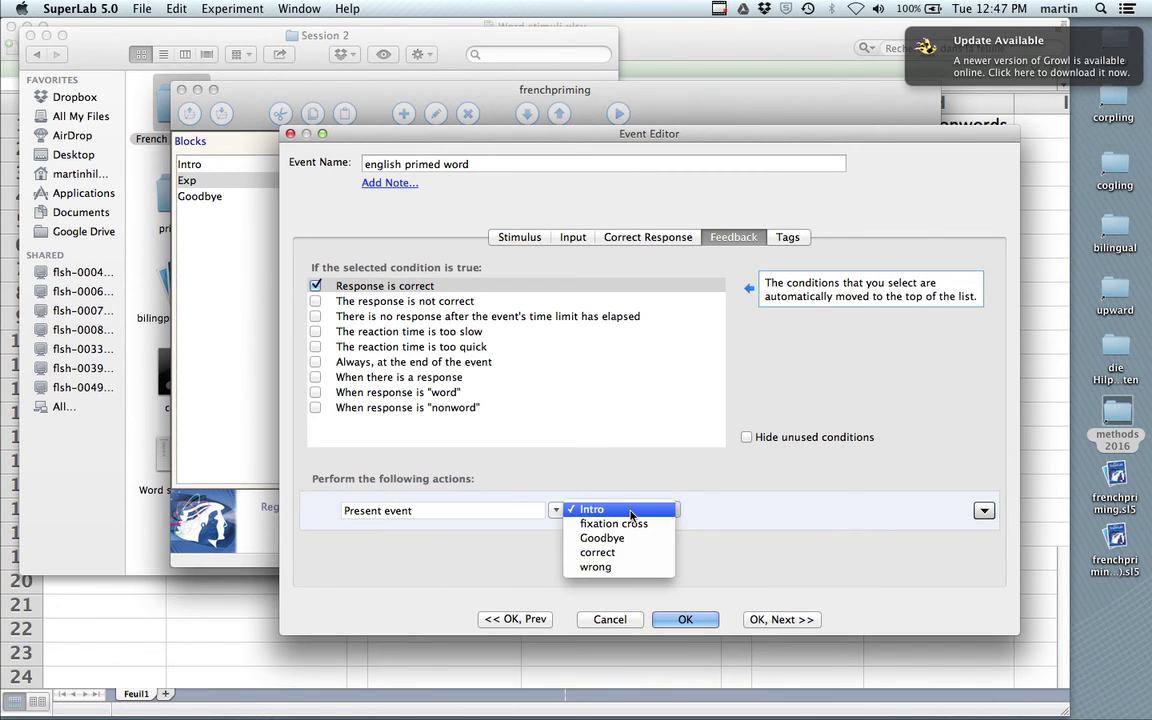
{"action": "left_click", "coordinate": [605, 556]}
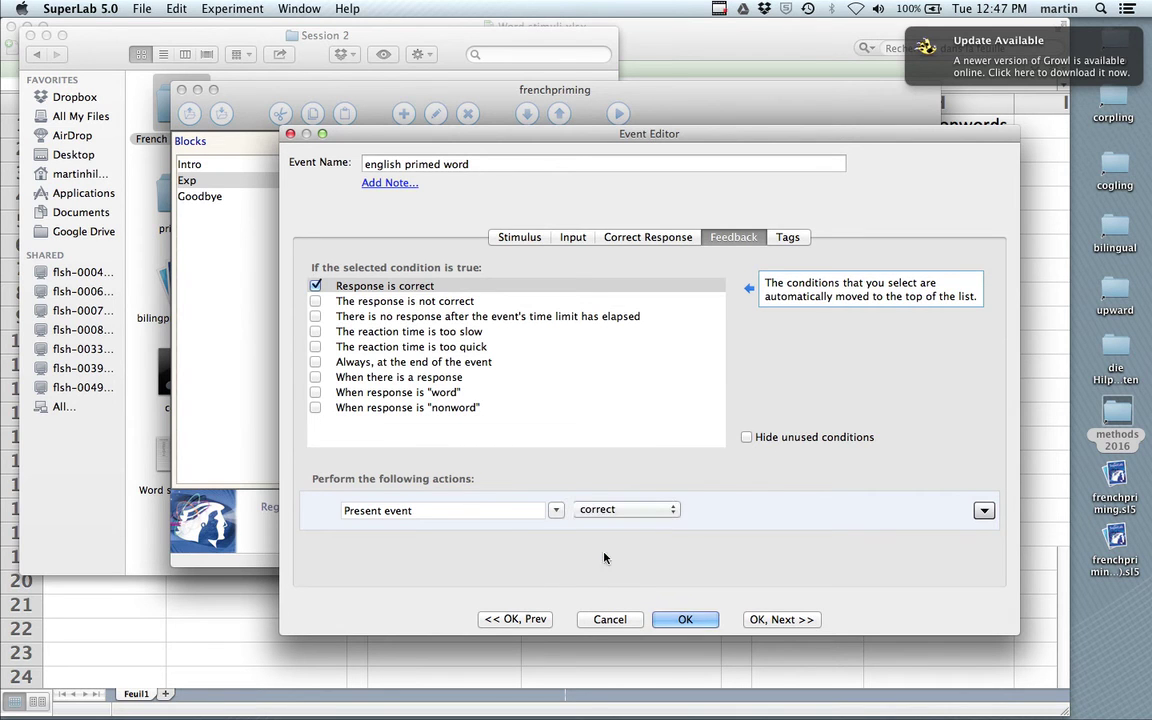
Step: Add feedback to the english primed word event that presents the event "wrong" when the response is not correct, and accept the event
{"action": "left_click", "coordinate": [389, 303]}
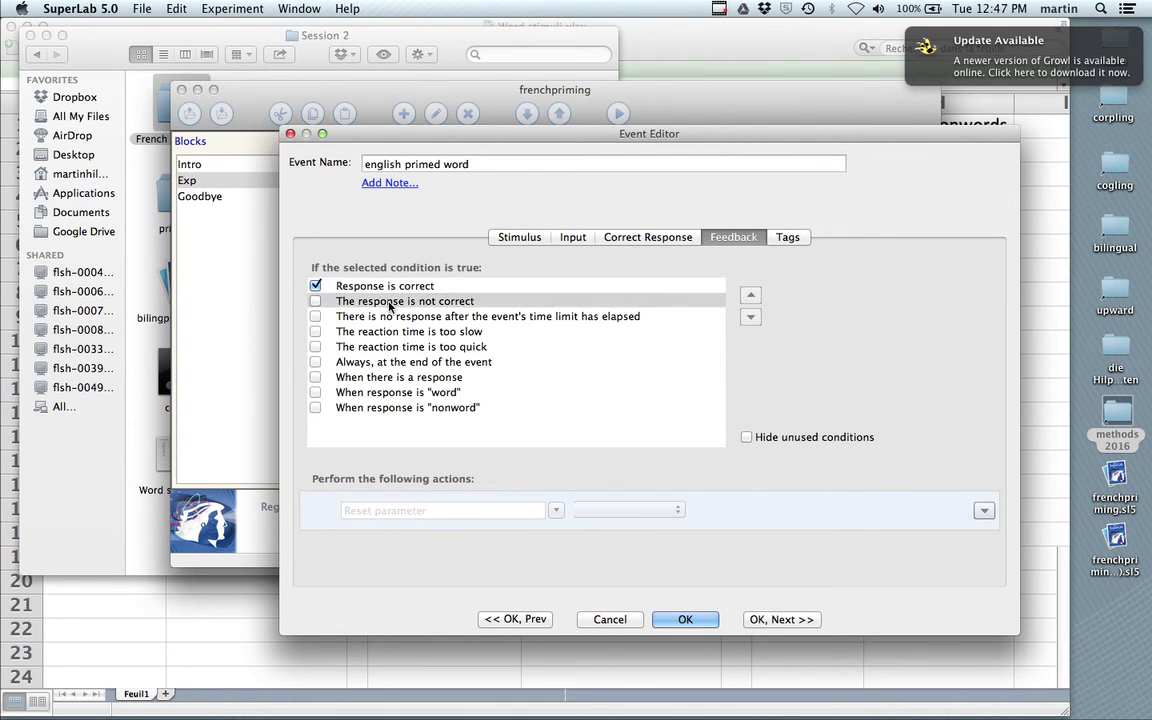
{"action": "left_click", "coordinate": [315, 301]}
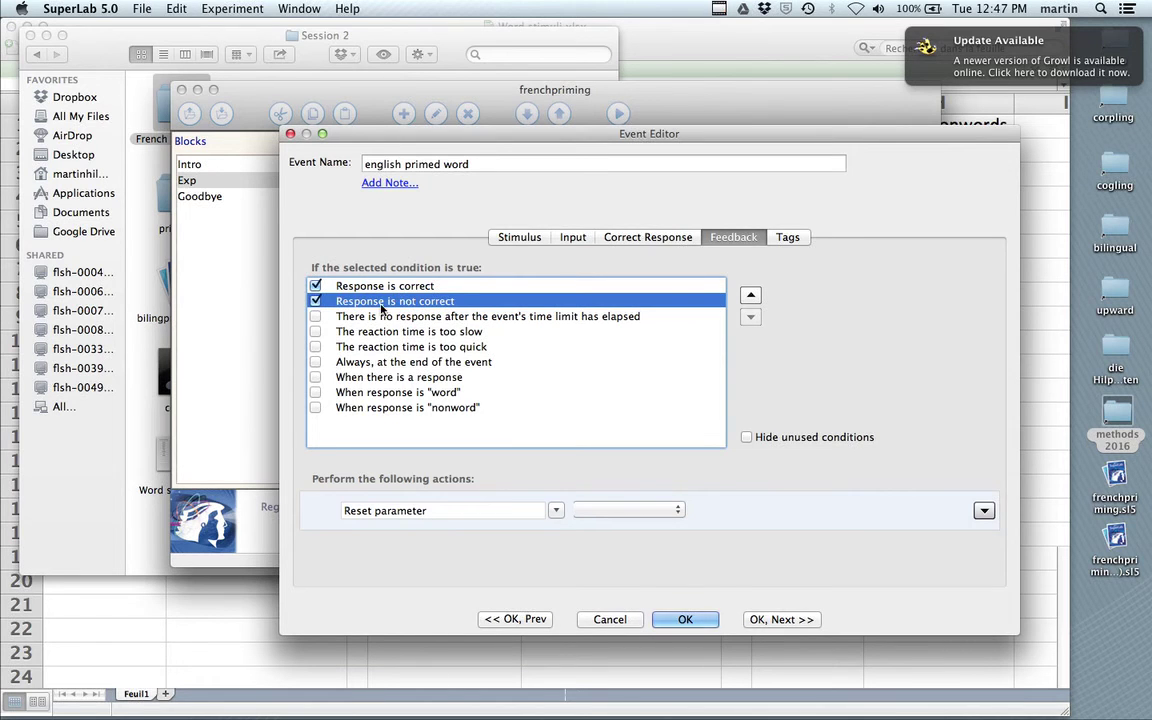
{"action": "left_click", "coordinate": [553, 511]}
{"action": "scroll", "coordinate": [500, 600], "scroll_direction": "down", "scroll_amount": 3}
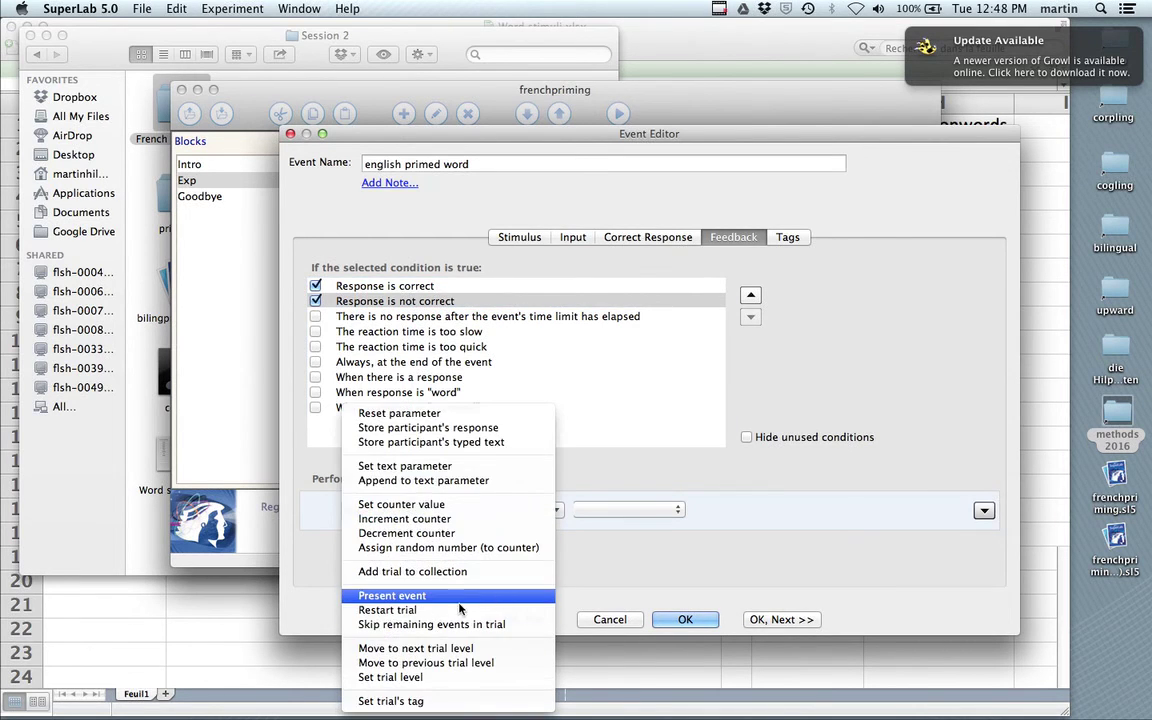
{"action": "left_click", "coordinate": [454, 598]}
{"action": "left_click", "coordinate": [620, 510]}
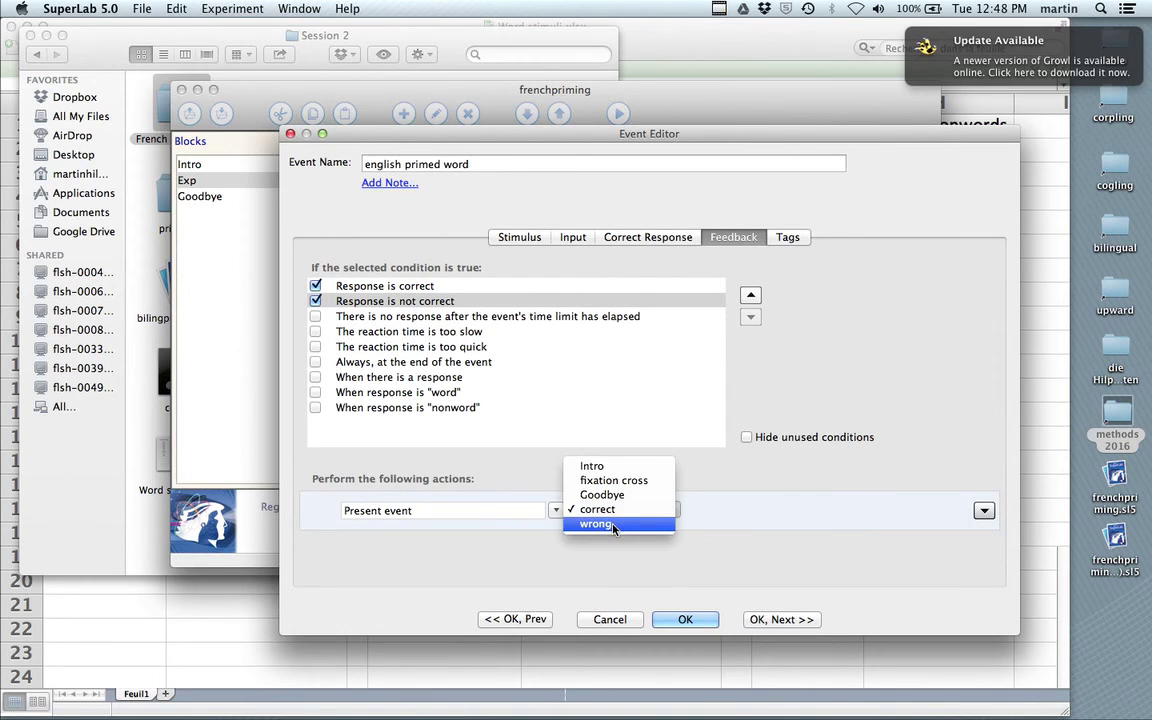
{"action": "left_click", "coordinate": [612, 525]}
{"action": "left_click", "coordinate": [689, 622]}
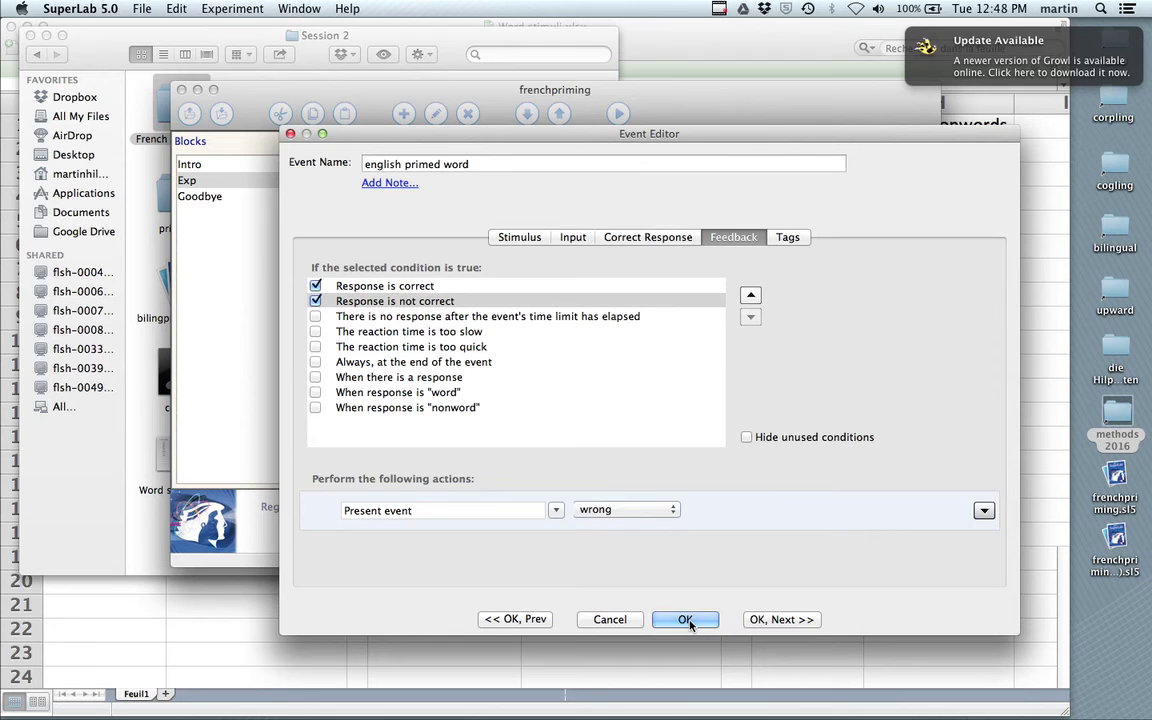
{"action": "left_click", "coordinate": [689, 624]}
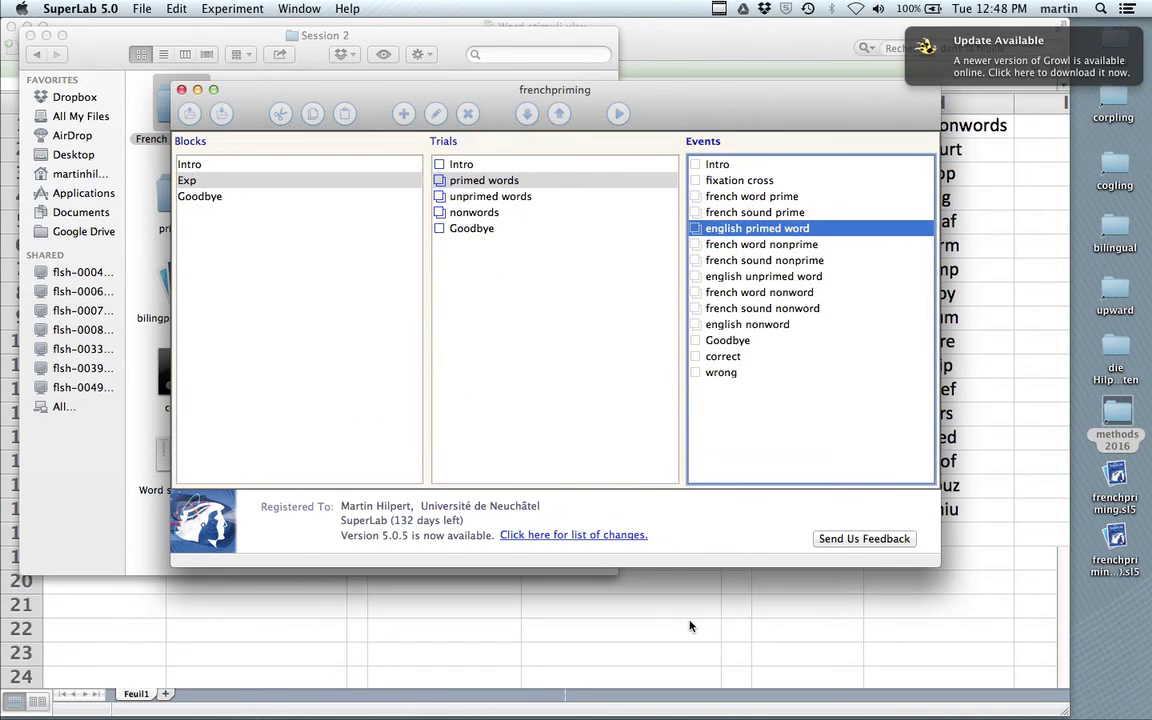
Step: Enable the correct and not-correct feedback conditions for the english unprimed word event, presenting the event "correct" when the response is correct
{"action": "double_click", "coordinate": [748, 278]}
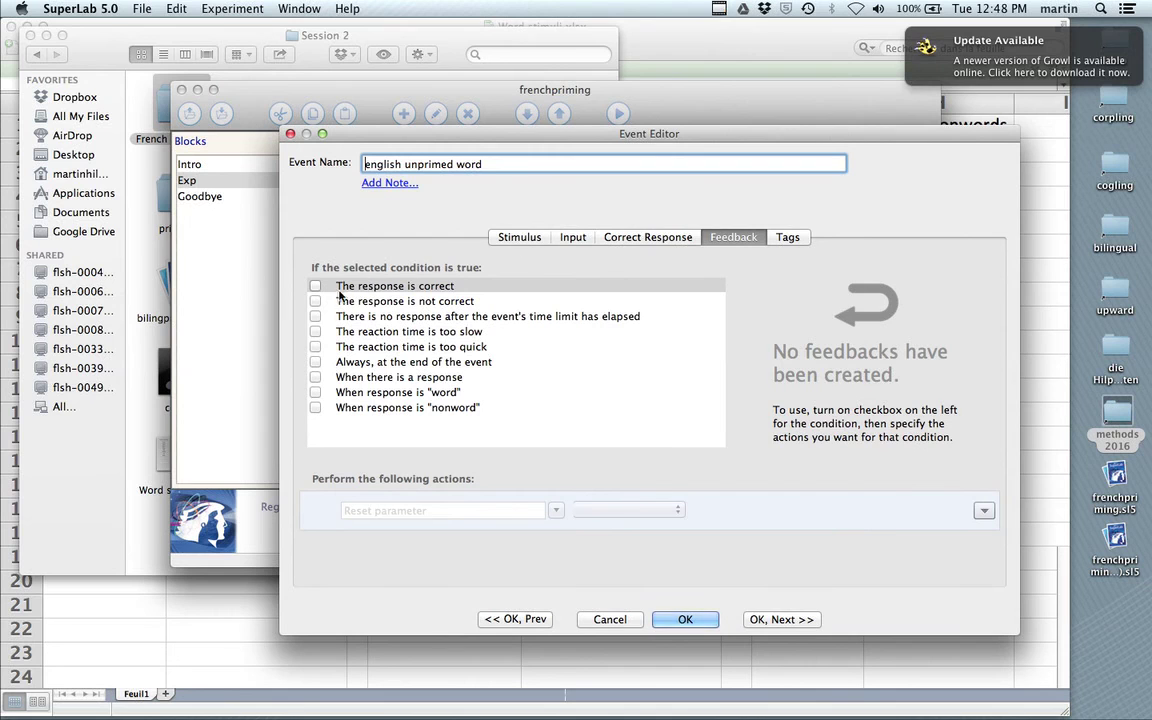
{"action": "left_click", "coordinate": [315, 286]}
{"action": "left_click", "coordinate": [315, 300]}
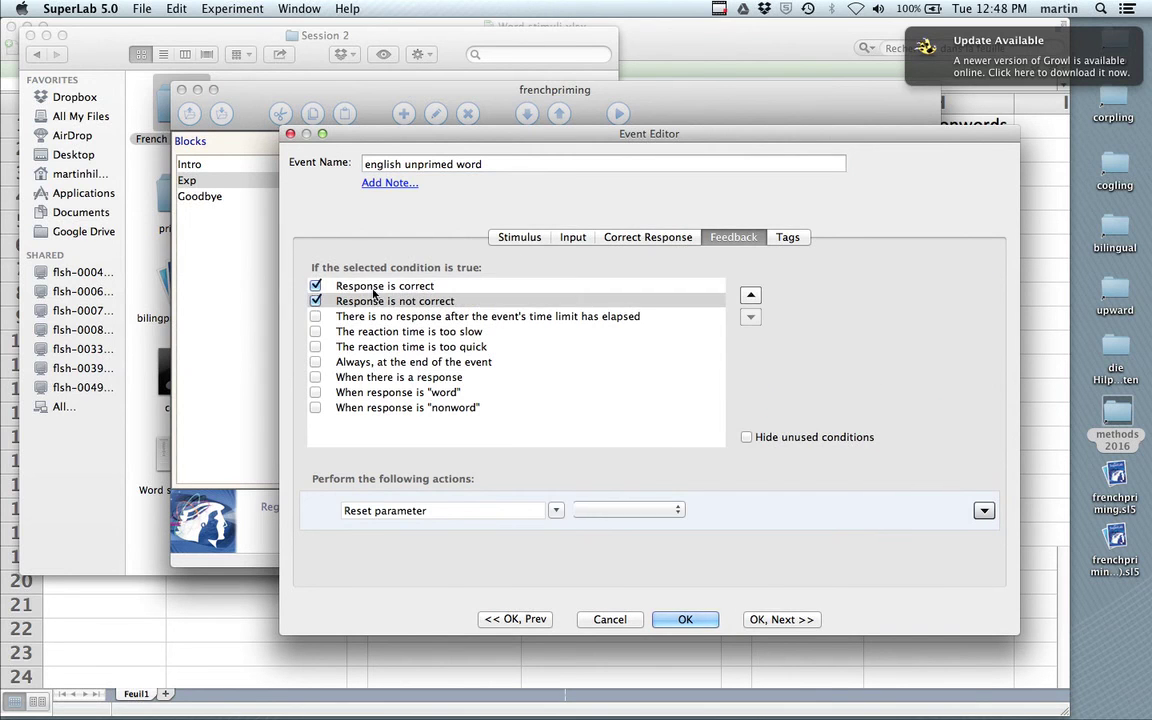
{"action": "left_click", "coordinate": [374, 287]}
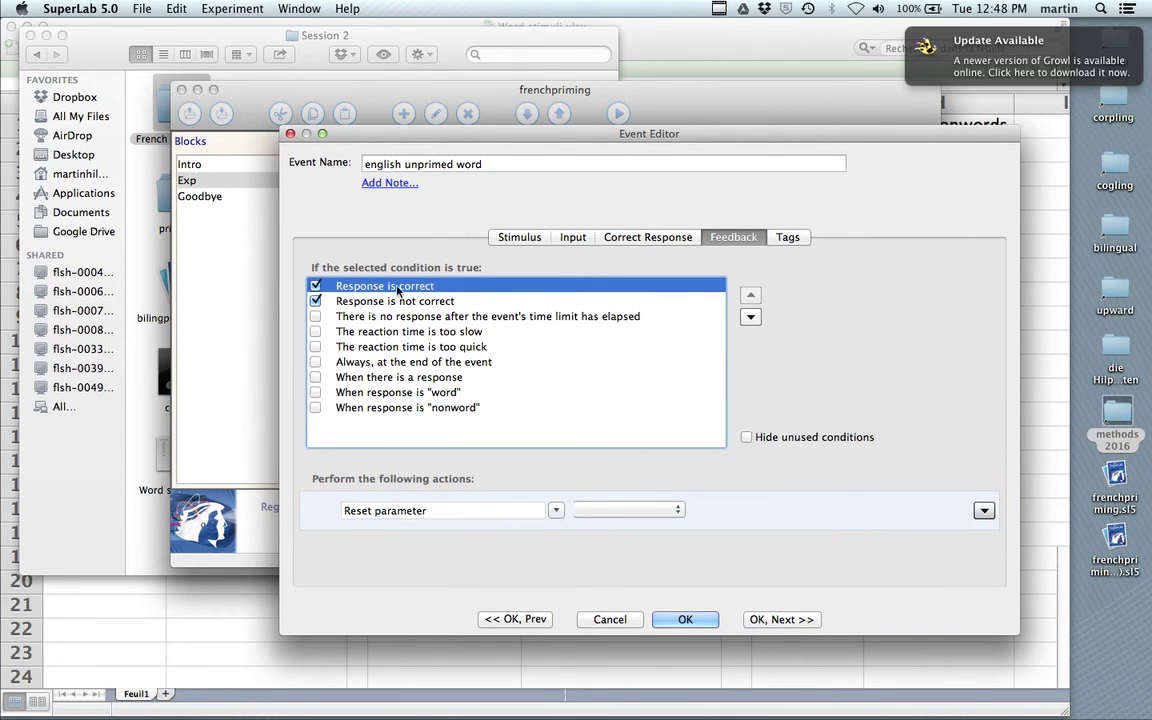
{"action": "left_click", "coordinate": [472, 510]}
{"action": "scroll", "coordinate": [468, 627], "scroll_direction": "down", "scroll_amount": 5}
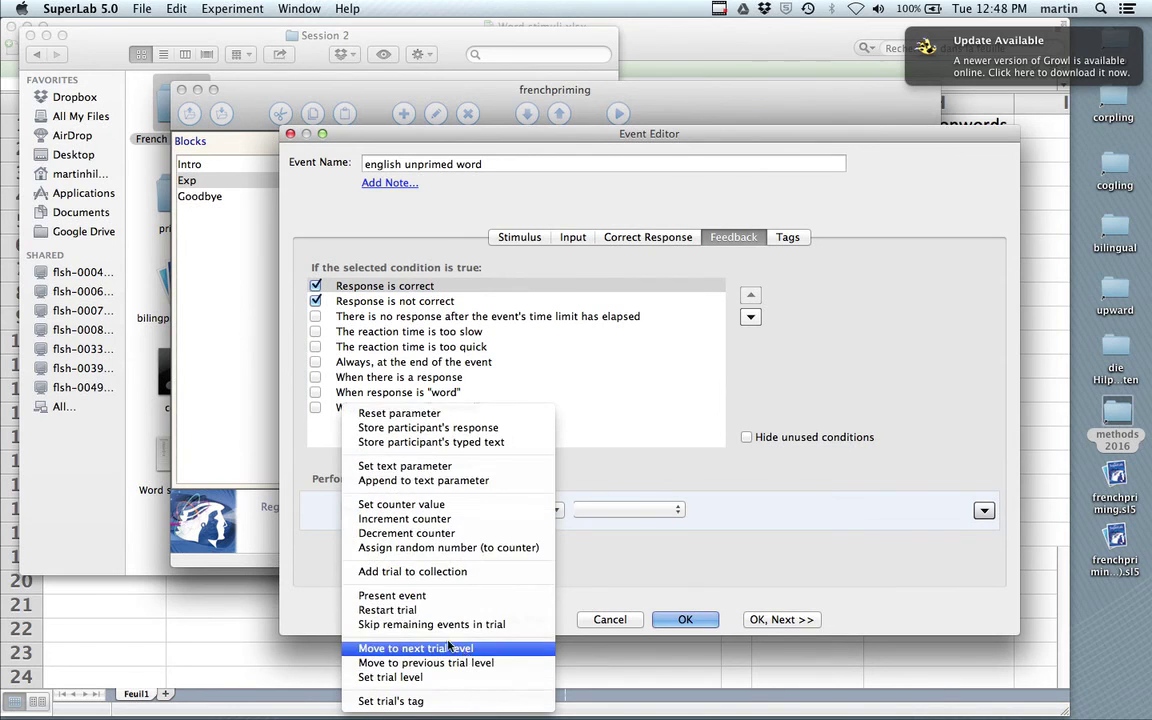
{"action": "left_click", "coordinate": [412, 594]}
{"action": "left_click", "coordinate": [625, 510]}
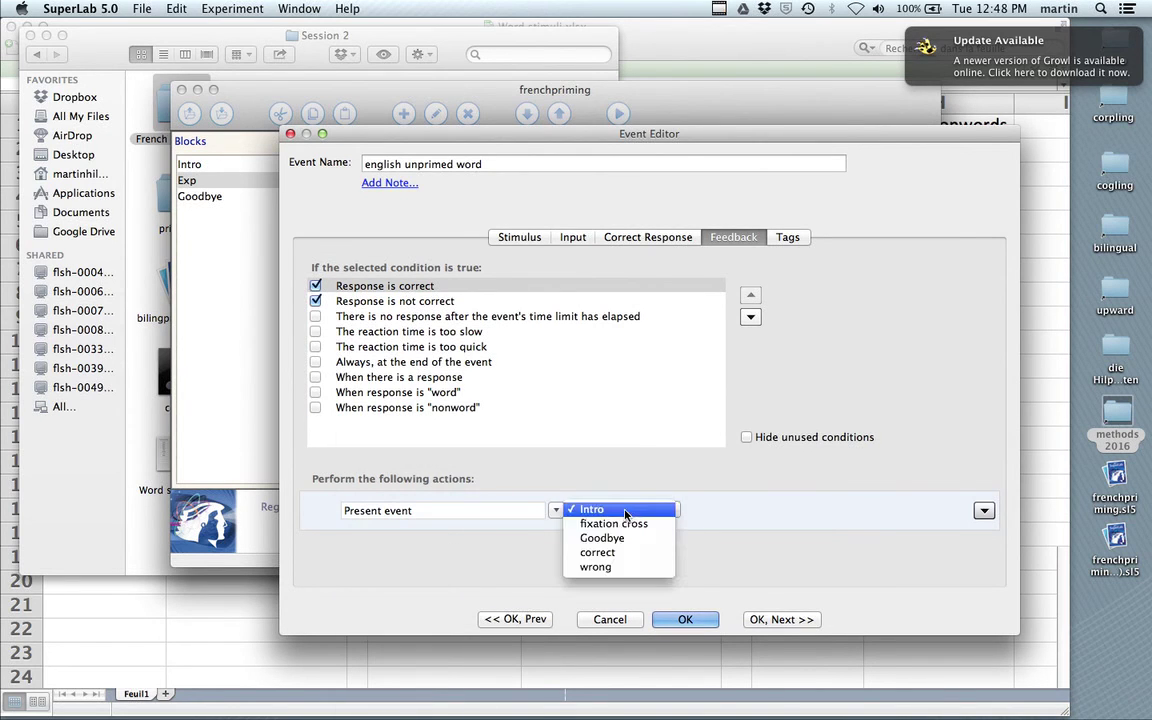
{"action": "left_click", "coordinate": [612, 555]}
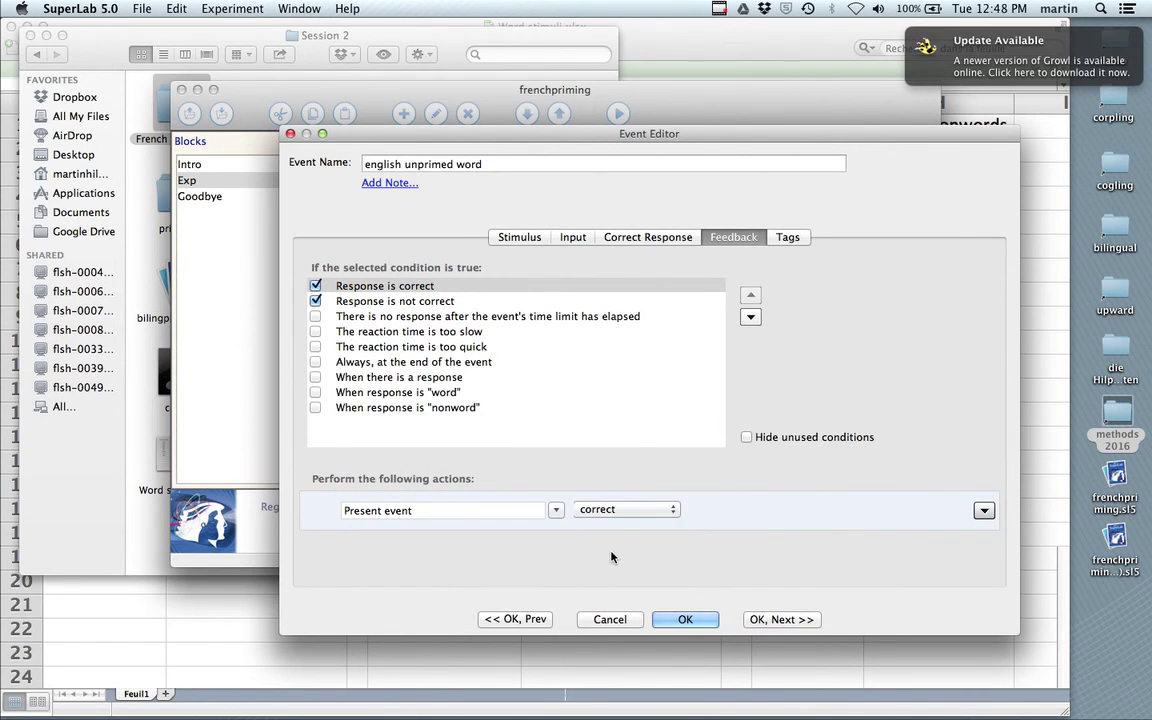
Step: Present the event "wrong" for incorrect responses to the english unprimed word event, and accept the event with unused conditions hidden
{"action": "left_click", "coordinate": [390, 303]}
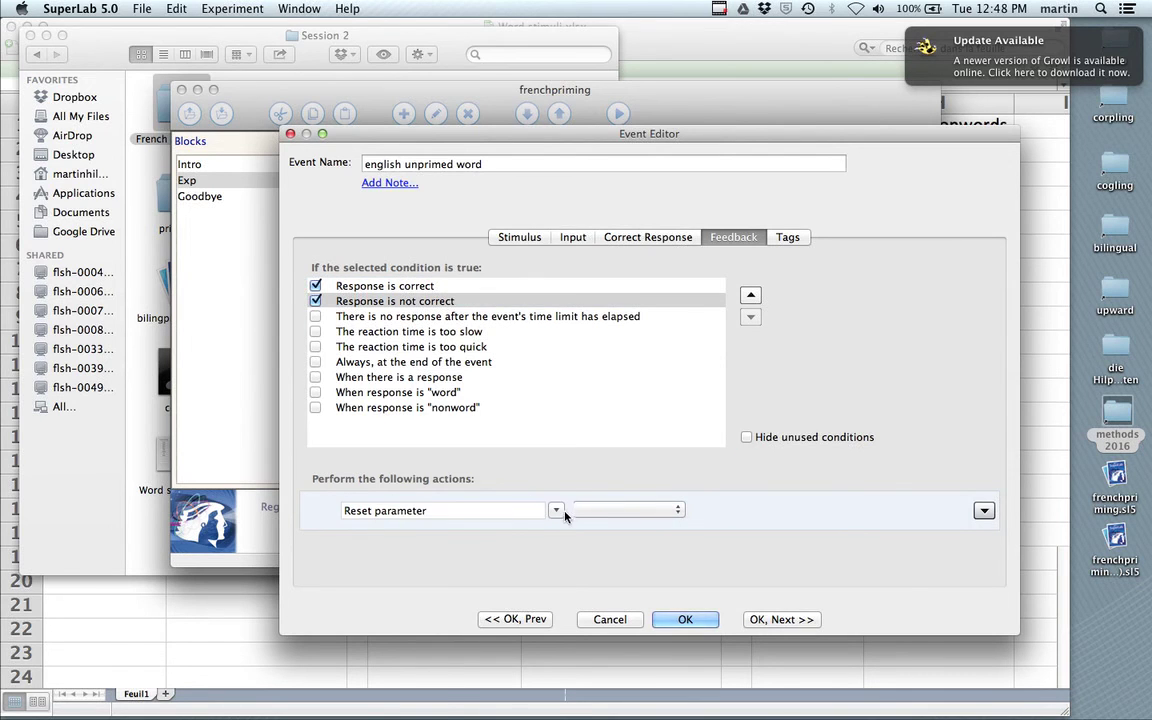
{"action": "left_click", "coordinate": [556, 510]}
{"action": "scroll", "coordinate": [480, 597], "scroll_direction": "down", "scroll_amount": 3}
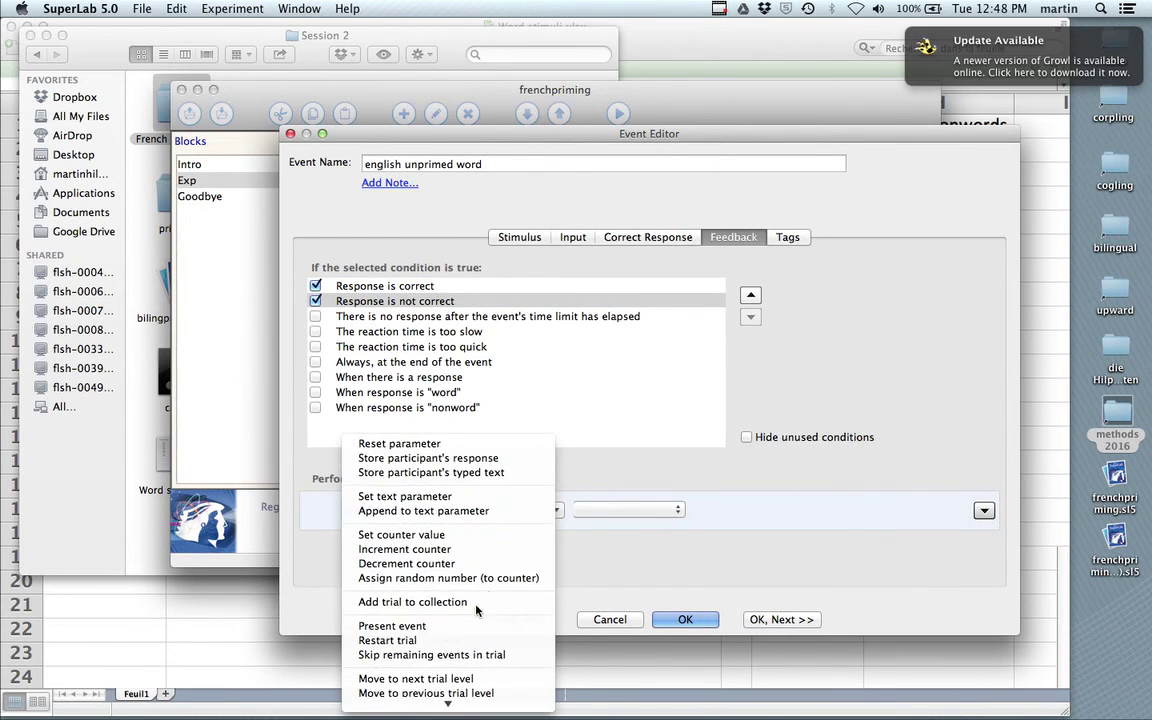
{"action": "left_click", "coordinate": [400, 620]}
{"action": "left_click", "coordinate": [638, 514]}
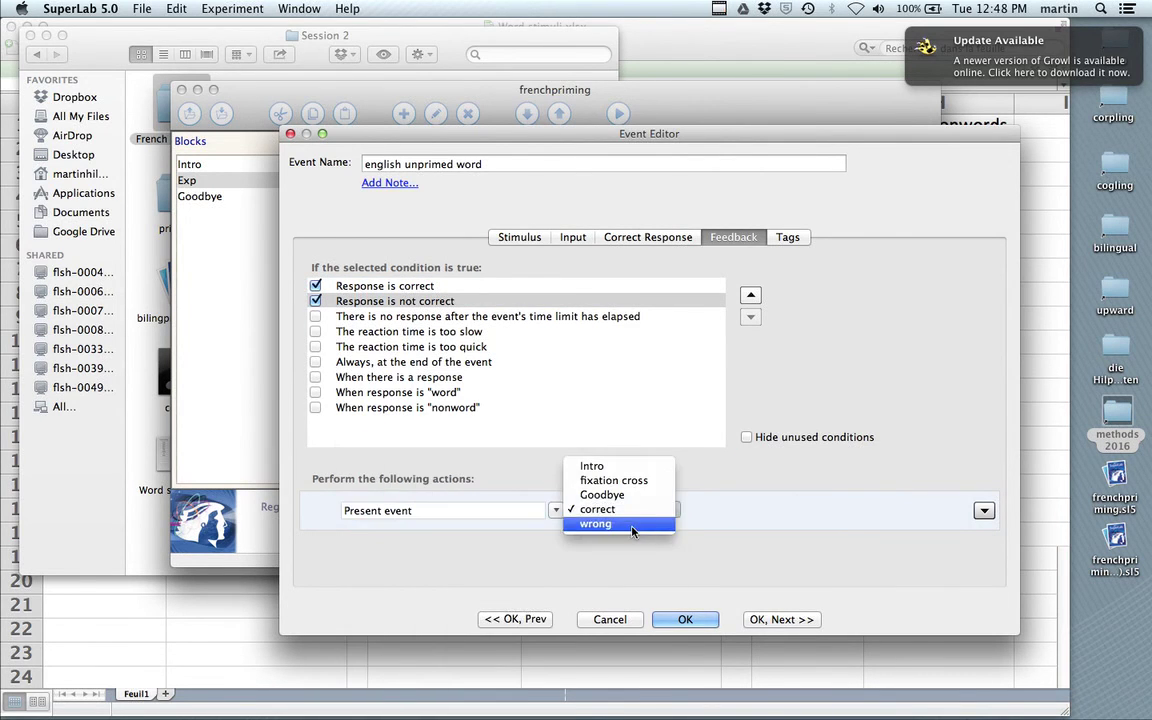
{"action": "left_click", "coordinate": [637, 528]}
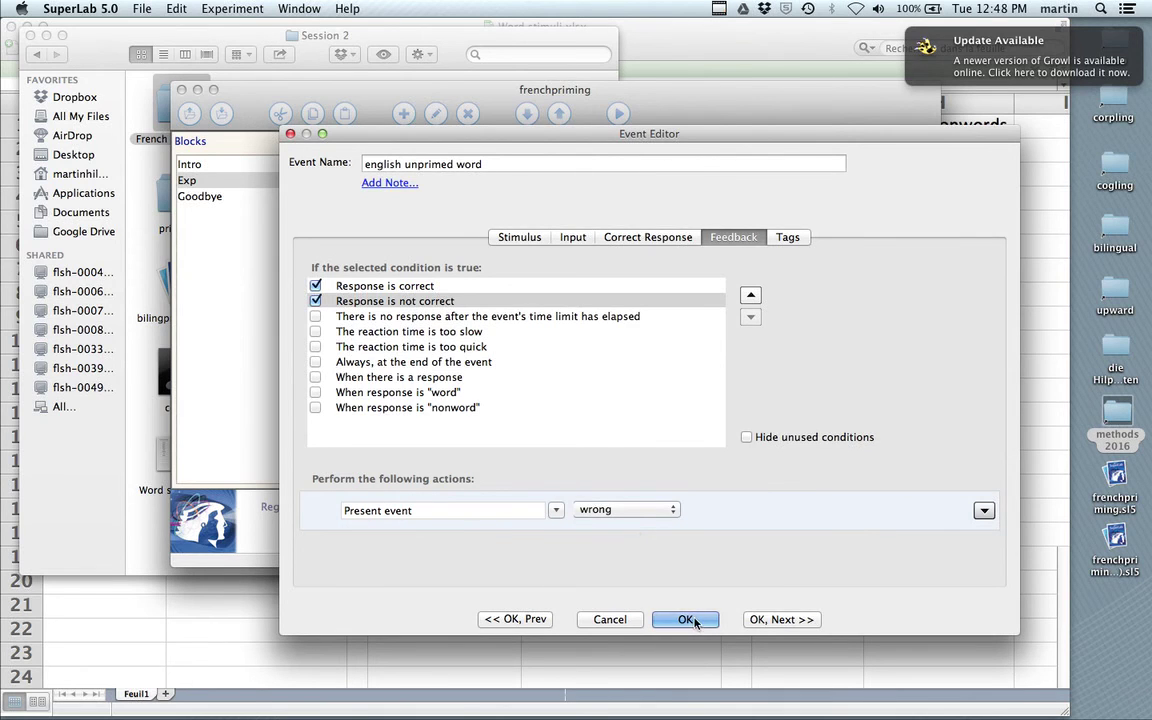
{"action": "left_click", "coordinate": [746, 437]}
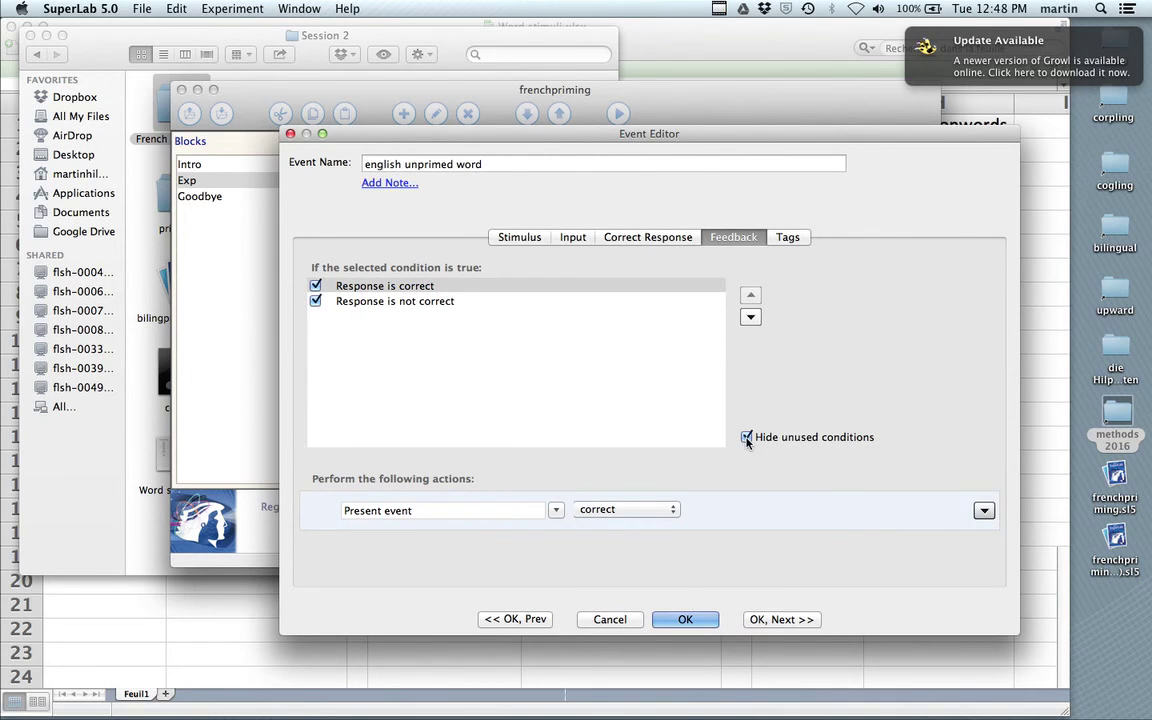
{"action": "left_click", "coordinate": [685, 620]}
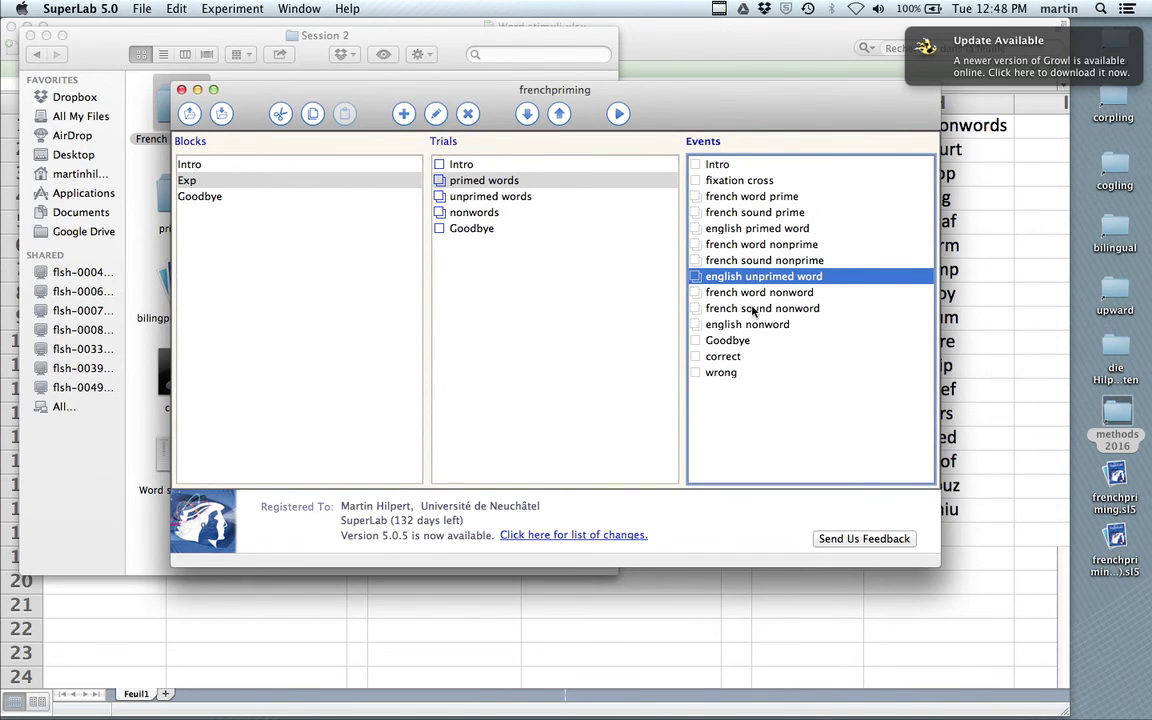
Step: Enable the correct and not-correct feedback conditions for the english nonword event, presenting the event "correct" when the response is correct
{"action": "left_click", "coordinate": [748, 326]}
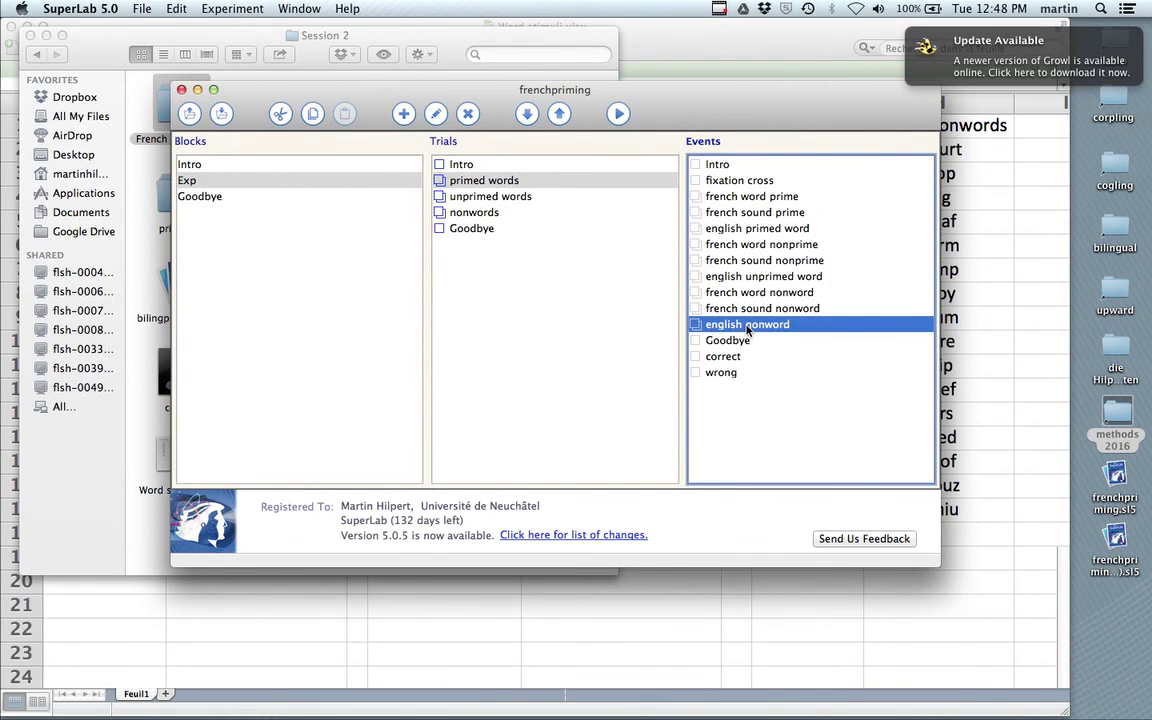
{"action": "double_click", "coordinate": [748, 330]}
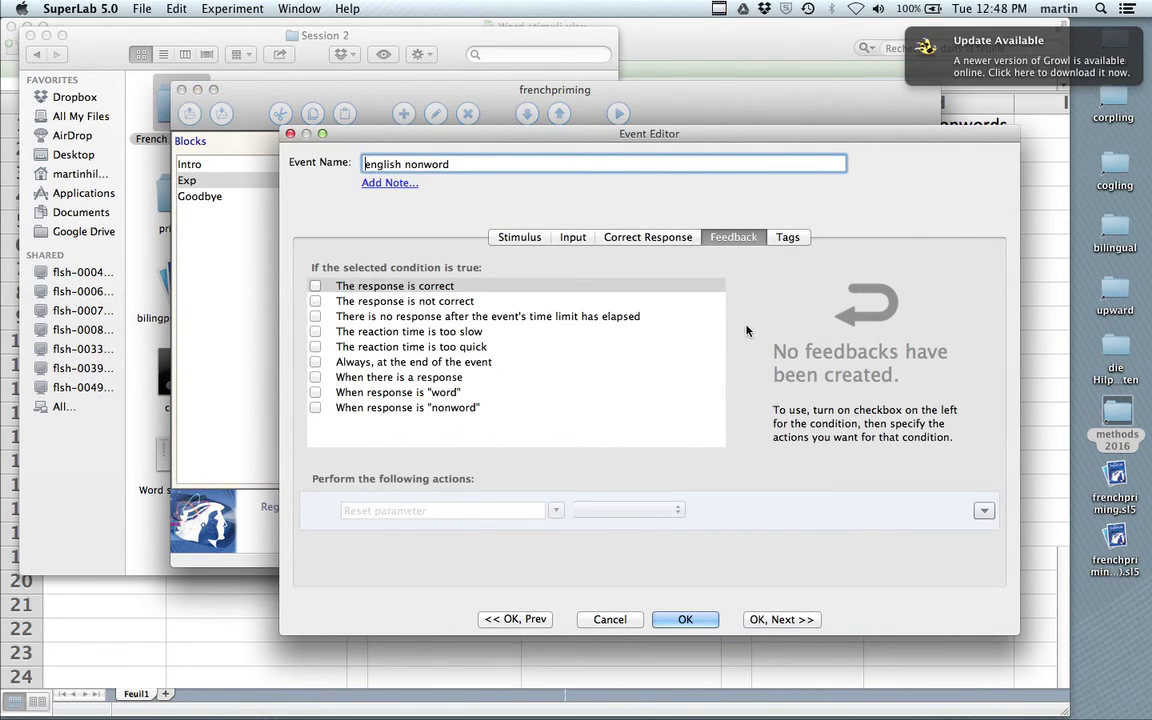
{"action": "left_click", "coordinate": [316, 286]}
{"action": "left_click", "coordinate": [316, 301]}
{"action": "left_click", "coordinate": [322, 287]}
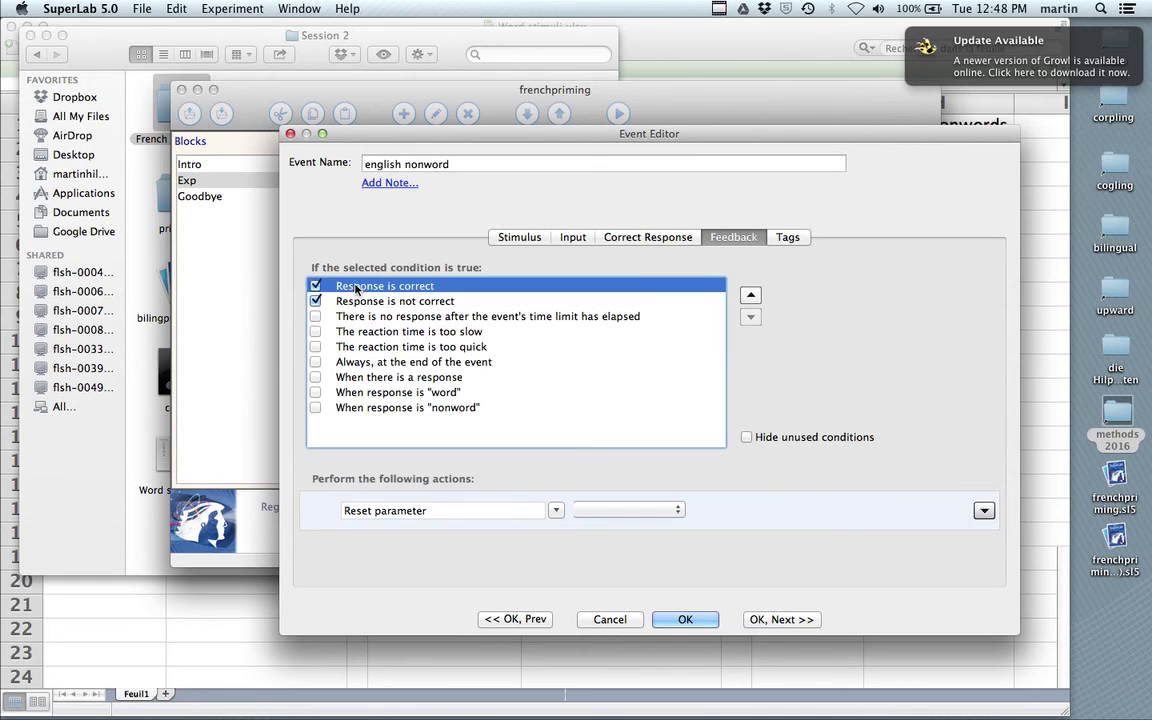
{"action": "left_click", "coordinate": [504, 510]}
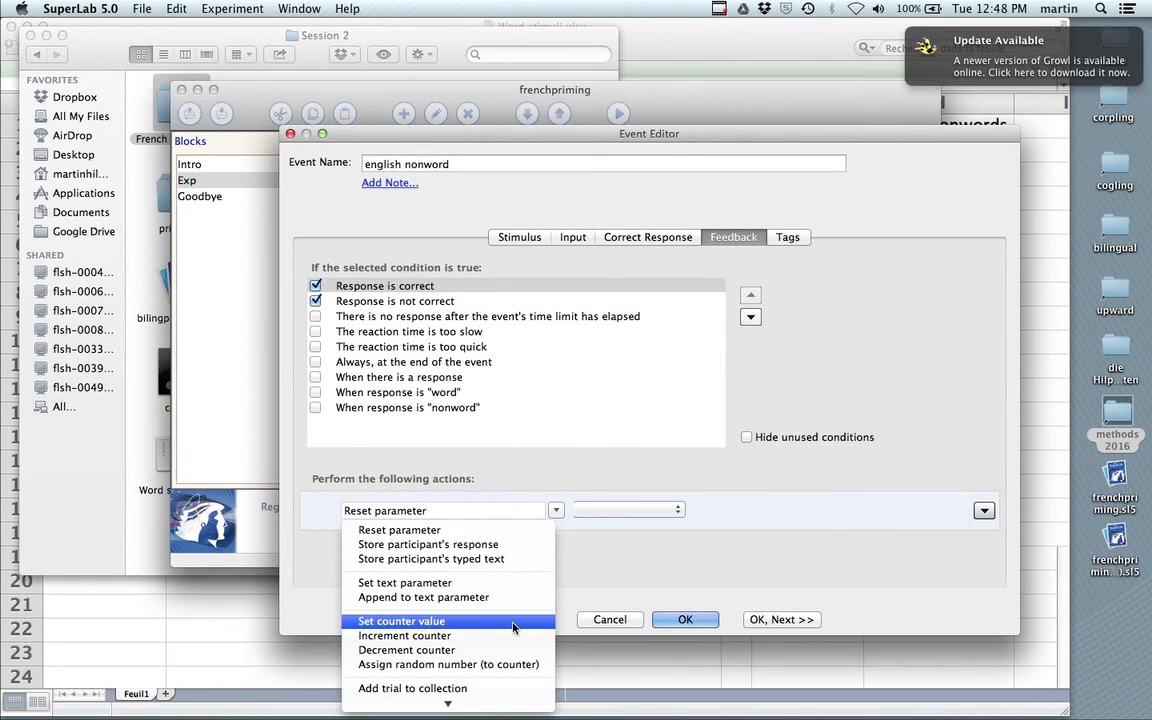
{"action": "left_click", "coordinate": [440, 597]}
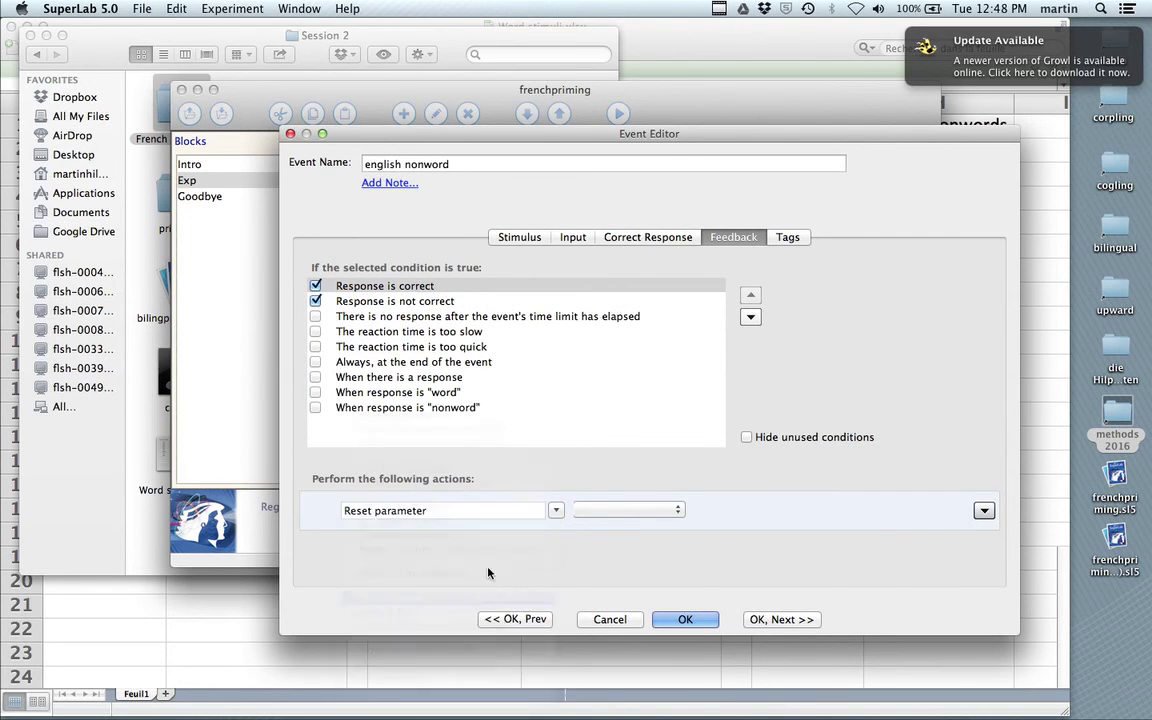
{"action": "left_click", "coordinate": [617, 512]}
{"action": "left_click", "coordinate": [598, 552]}
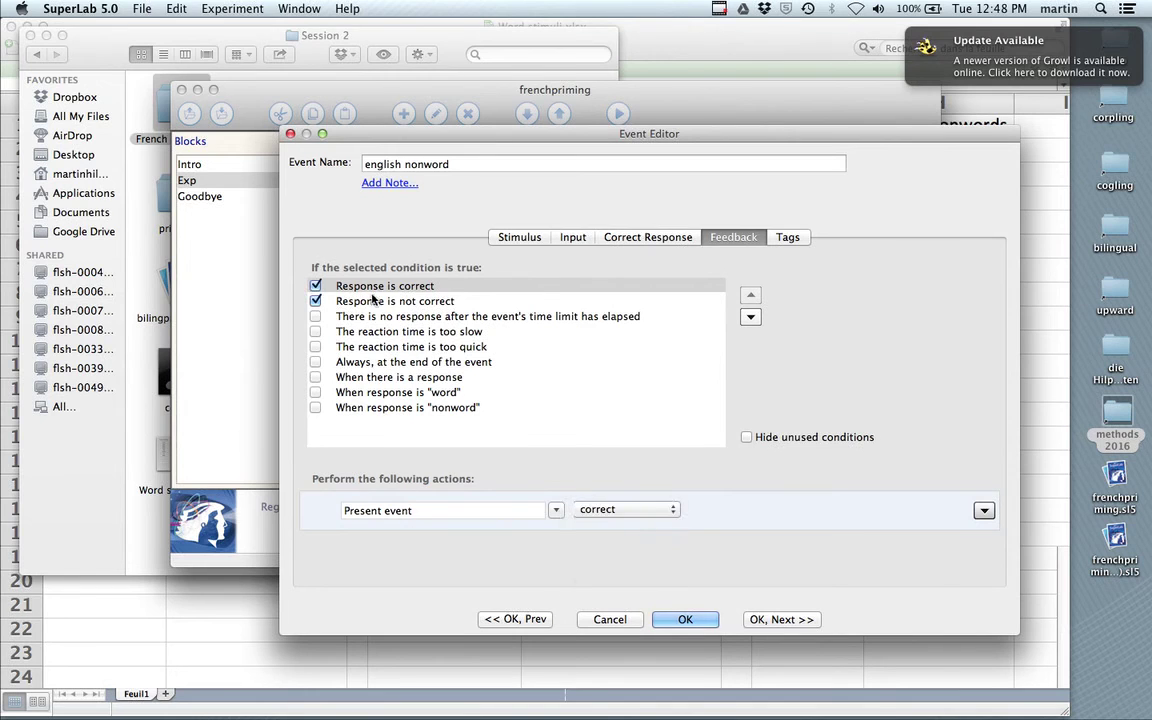
Step: Present the event "wrong" when the english nonword response is not correct, accept the event and save the experiment
{"action": "left_click", "coordinate": [374, 304]}
{"action": "left_click", "coordinate": [535, 512]}
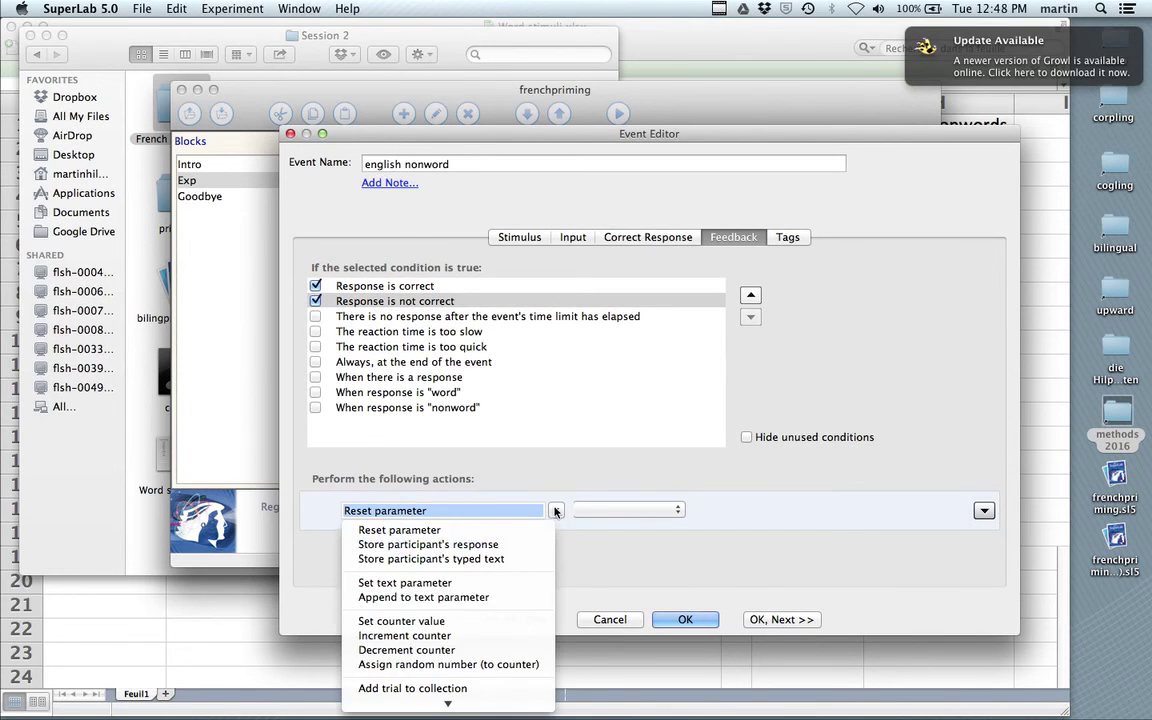
{"action": "scroll", "coordinate": [447, 645], "scroll_direction": "down", "scroll_amount": 3}
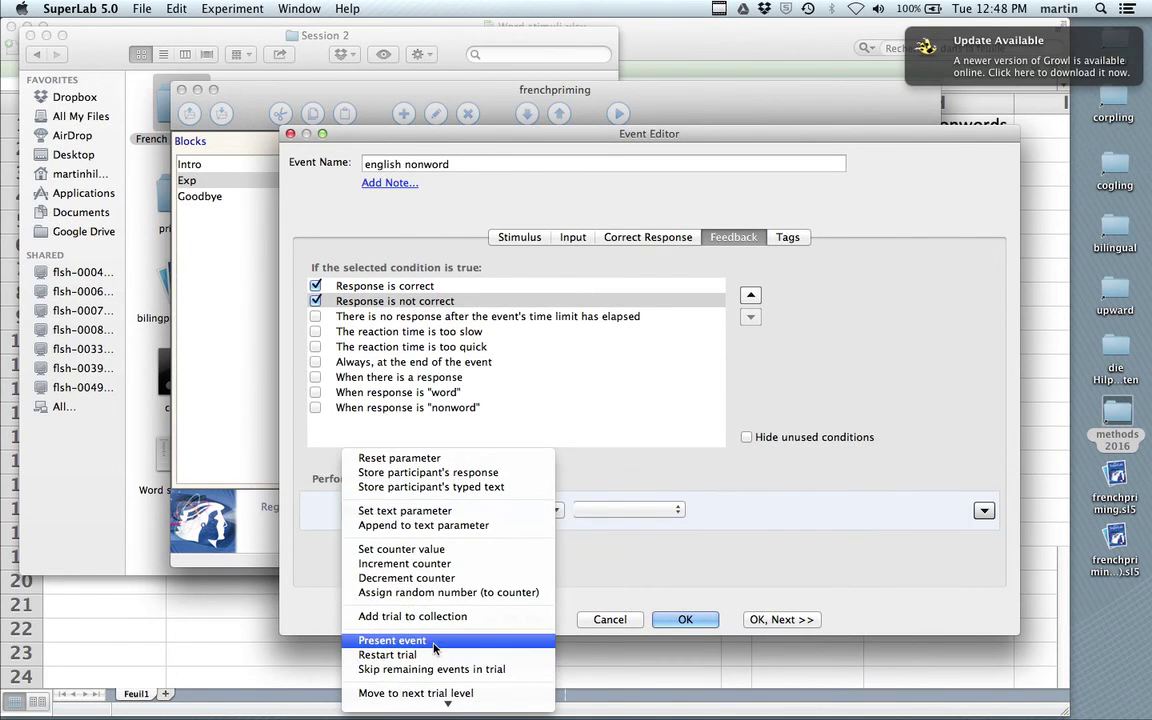
{"action": "left_click", "coordinate": [447, 641]}
{"action": "left_click", "coordinate": [636, 510]}
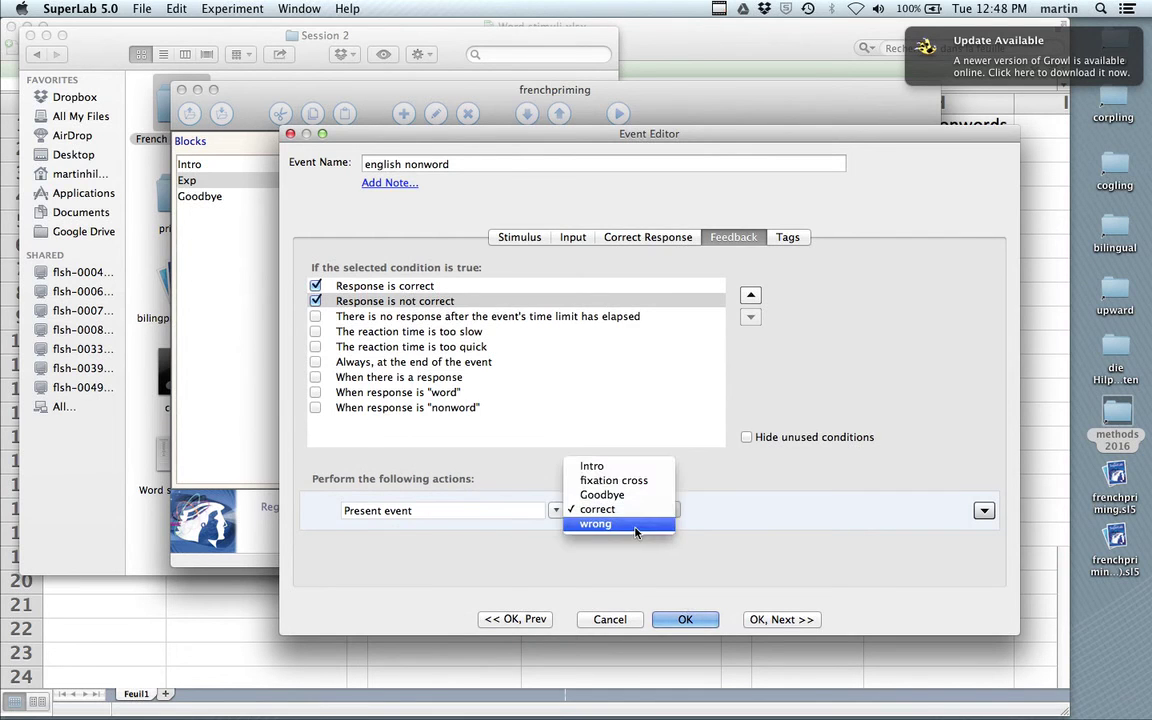
{"action": "left_click", "coordinate": [608, 527]}
{"action": "left_click", "coordinate": [687, 617]}
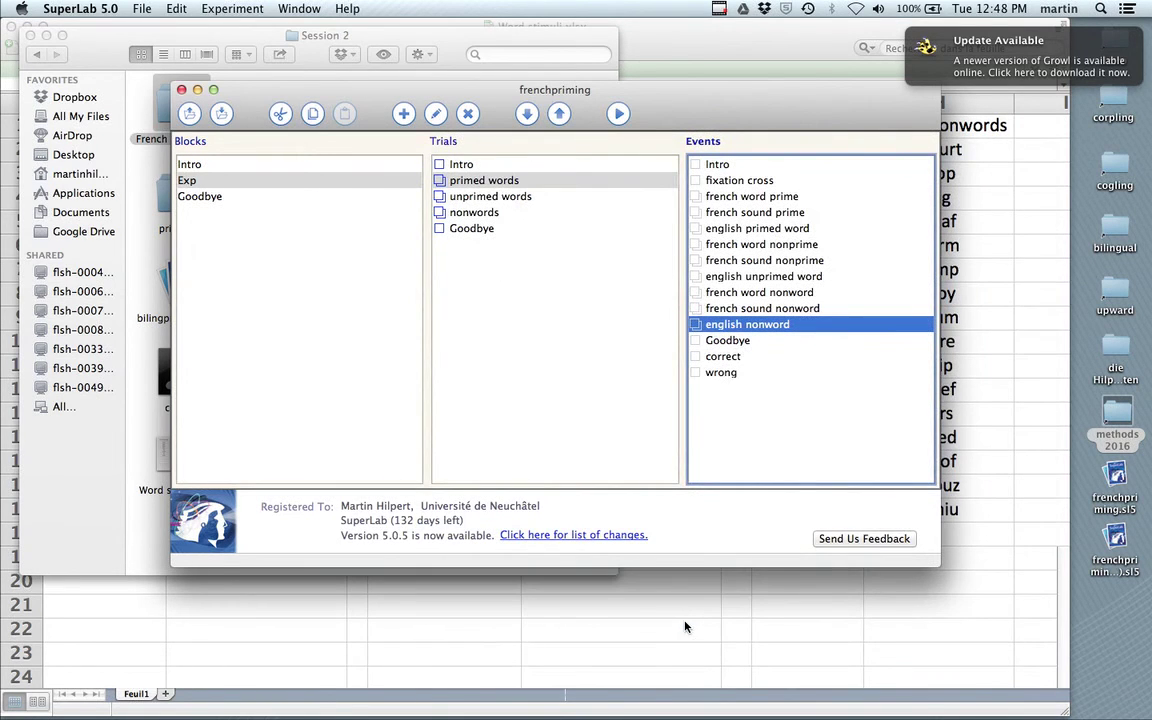
{"action": "left_click", "coordinate": [222, 114]}
Step: Test-run the experiment for the Main Group without saving collected data, continue past the intro into the trials, and cancel the run
{"action": "left_click", "coordinate": [618, 114]}
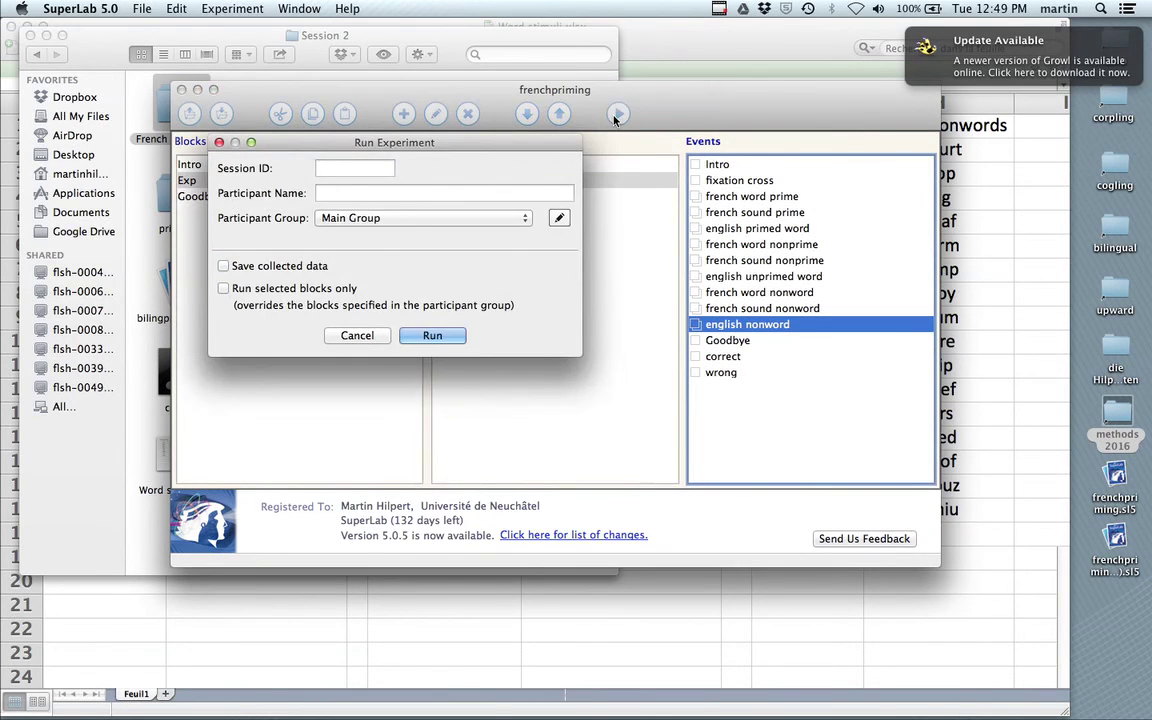
{"action": "left_click", "coordinate": [432, 336]}
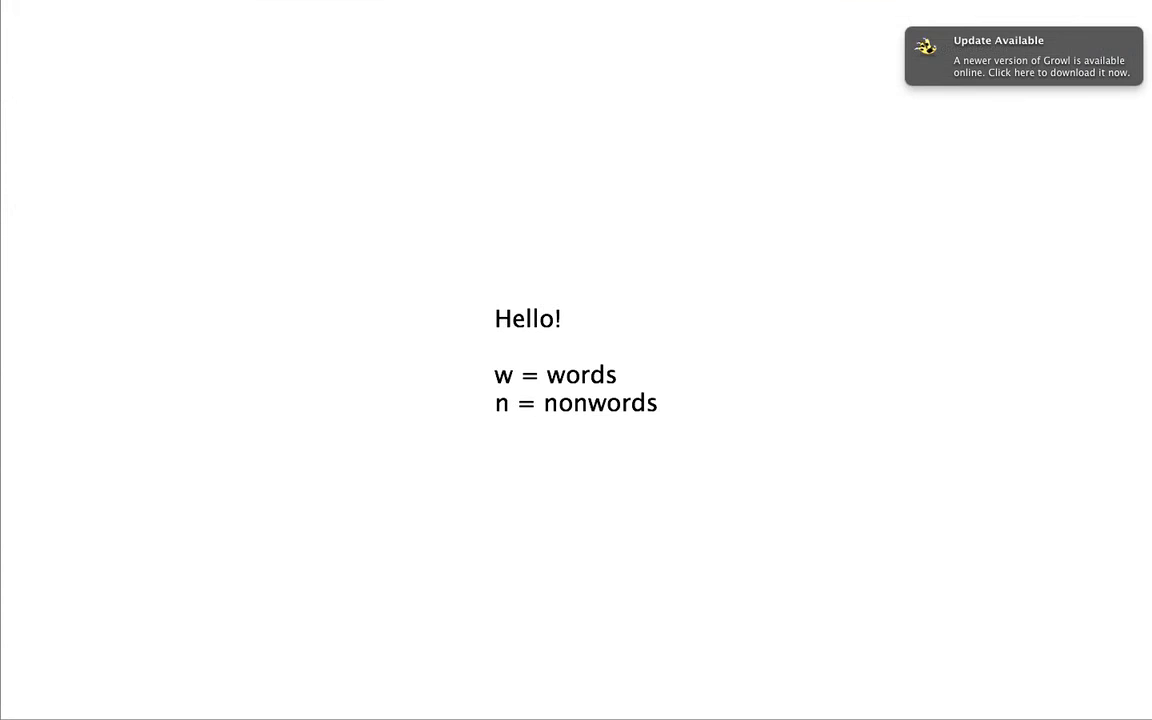
{"action": "key", "text": "space"}
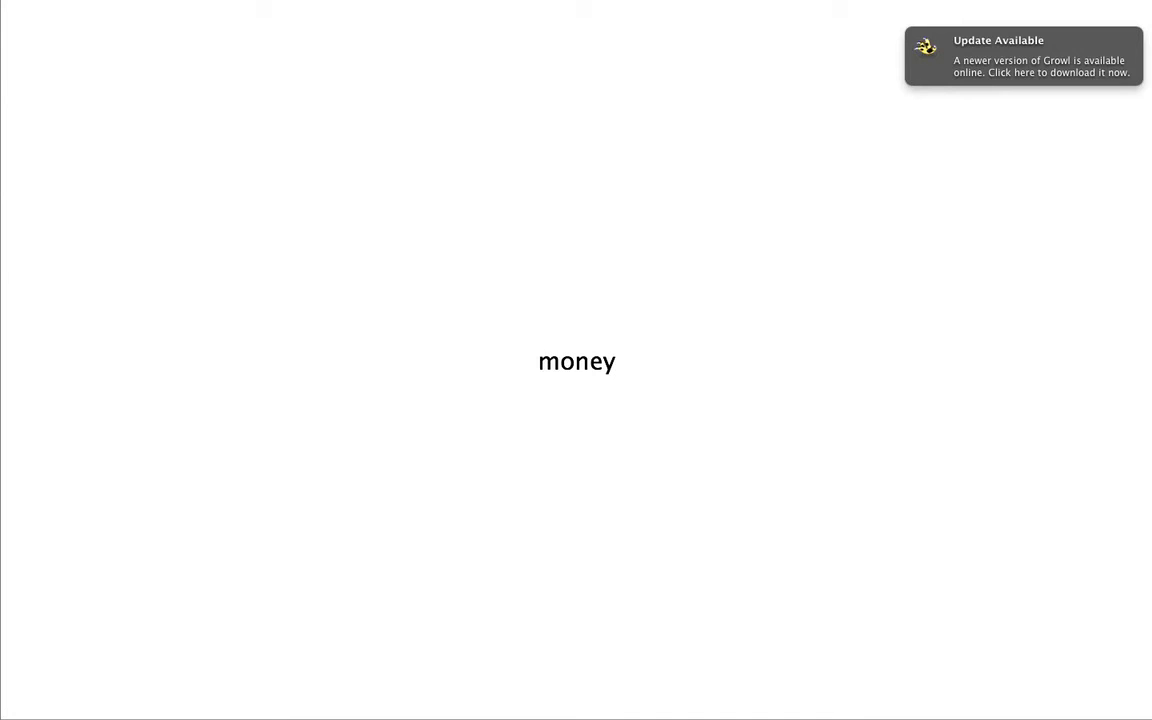
{"action": "key", "text": "Escape"}
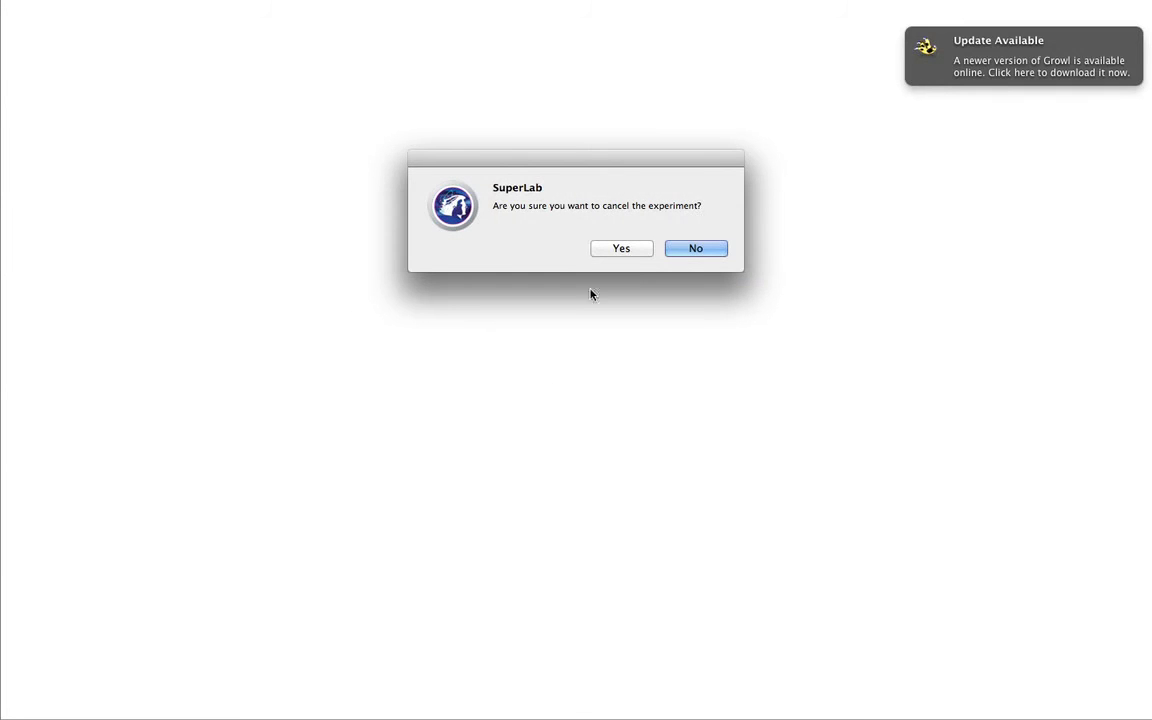
{"action": "left_click", "coordinate": [614, 250]}
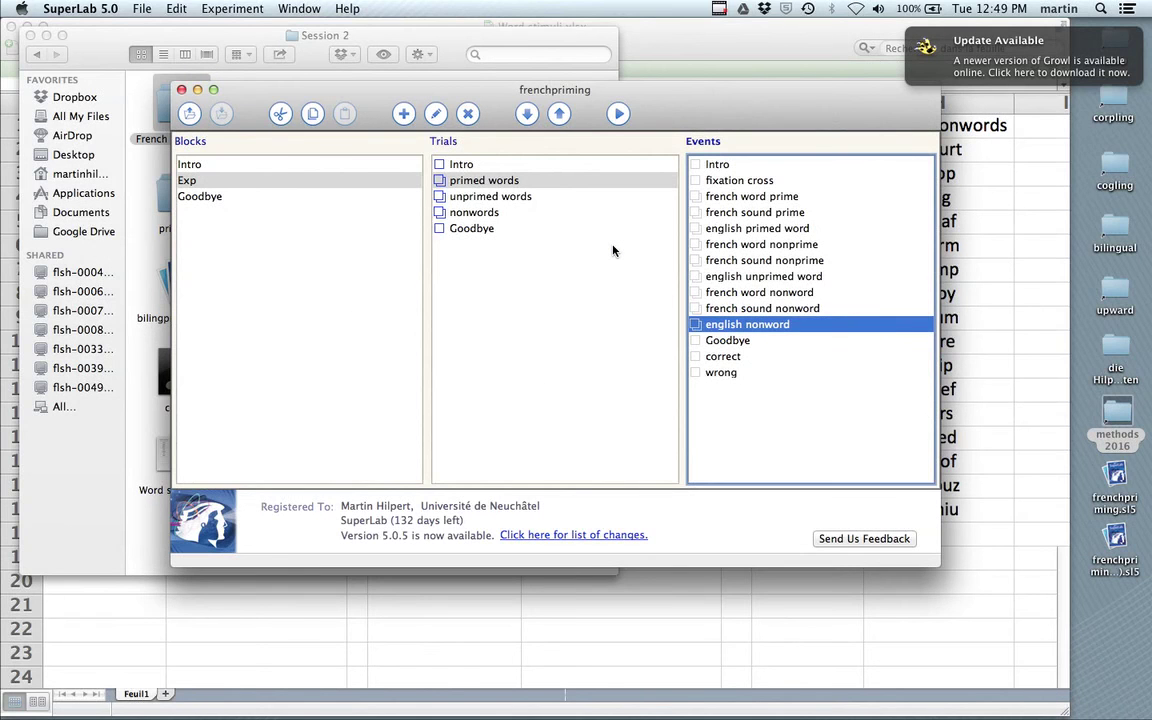
Step: Set the "correct" feedback event to end immediately after it is presented, instead of after any participant response, and accept the event
{"action": "double_click", "coordinate": [720, 357]}
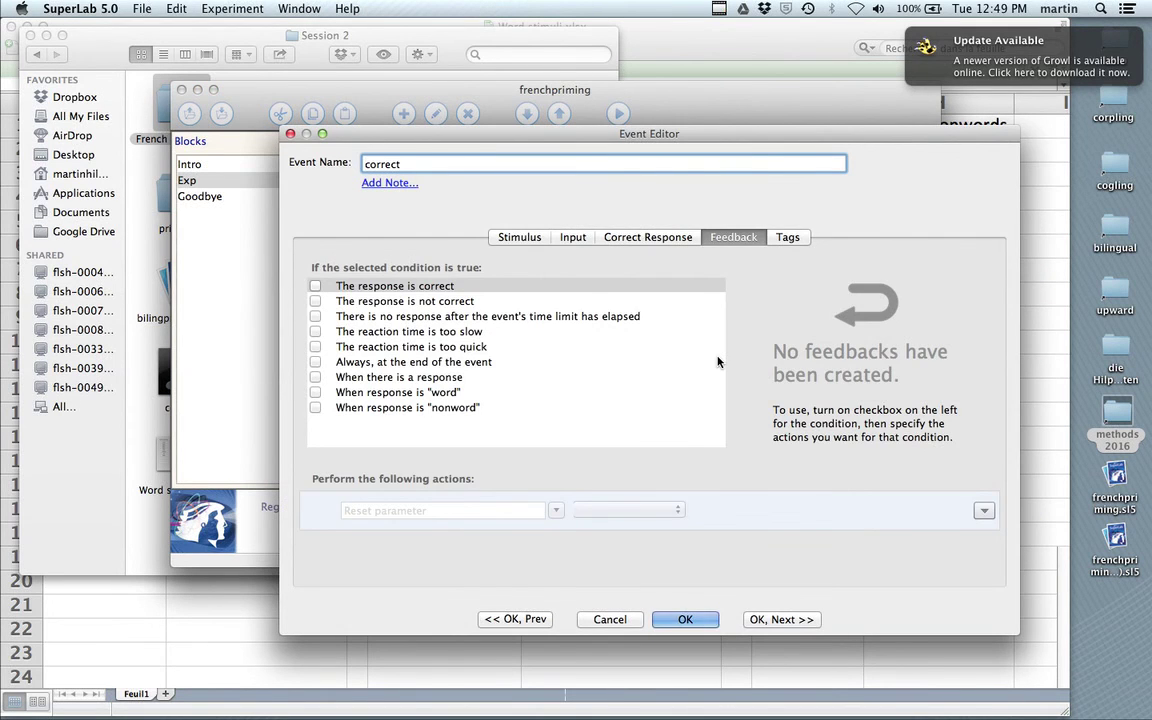
{"action": "left_click", "coordinate": [517, 238]}
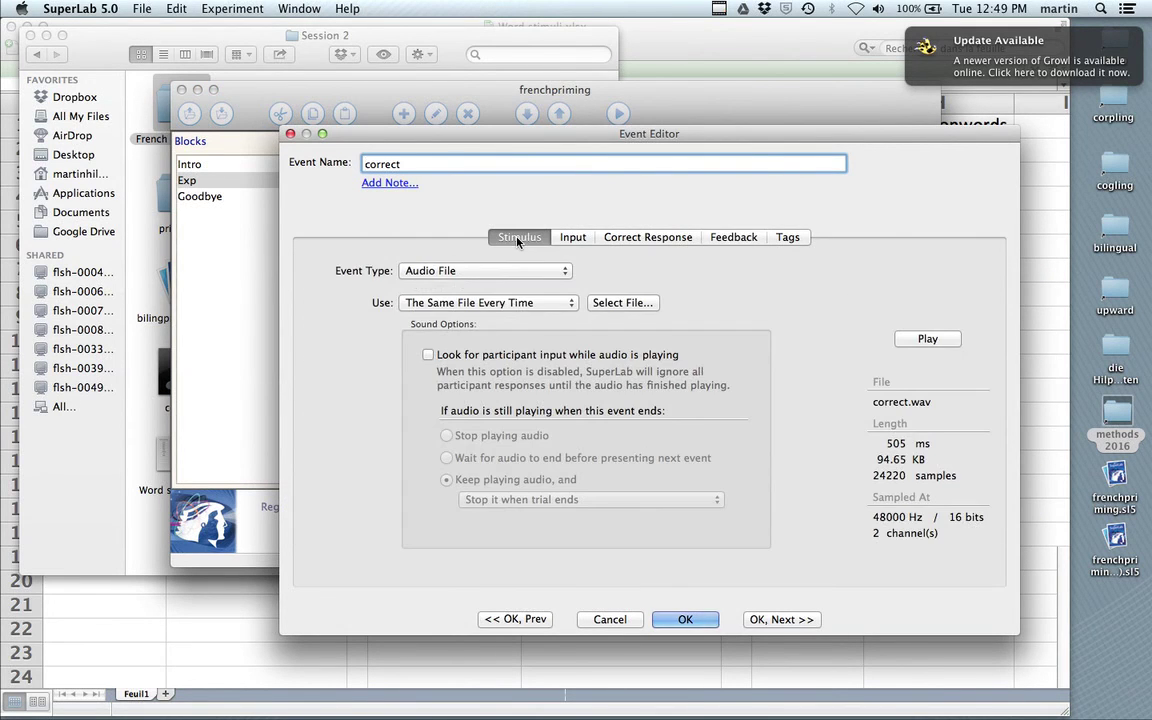
{"action": "left_click", "coordinate": [573, 238]}
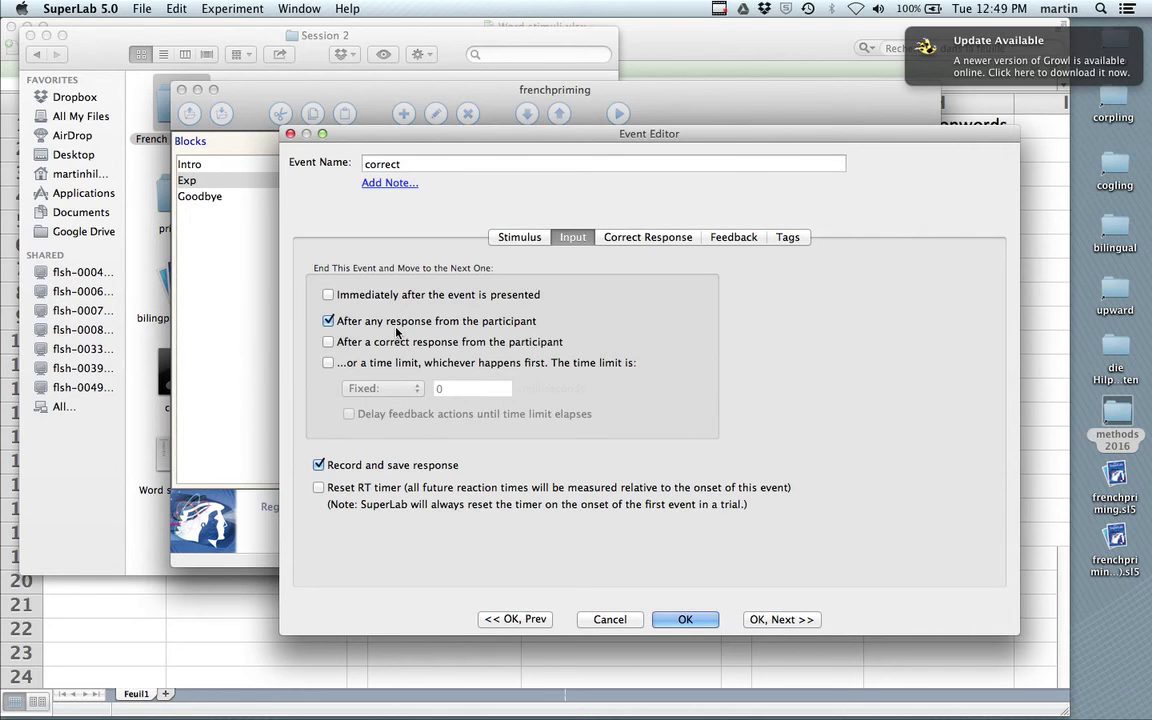
{"action": "left_click", "coordinate": [328, 321]}
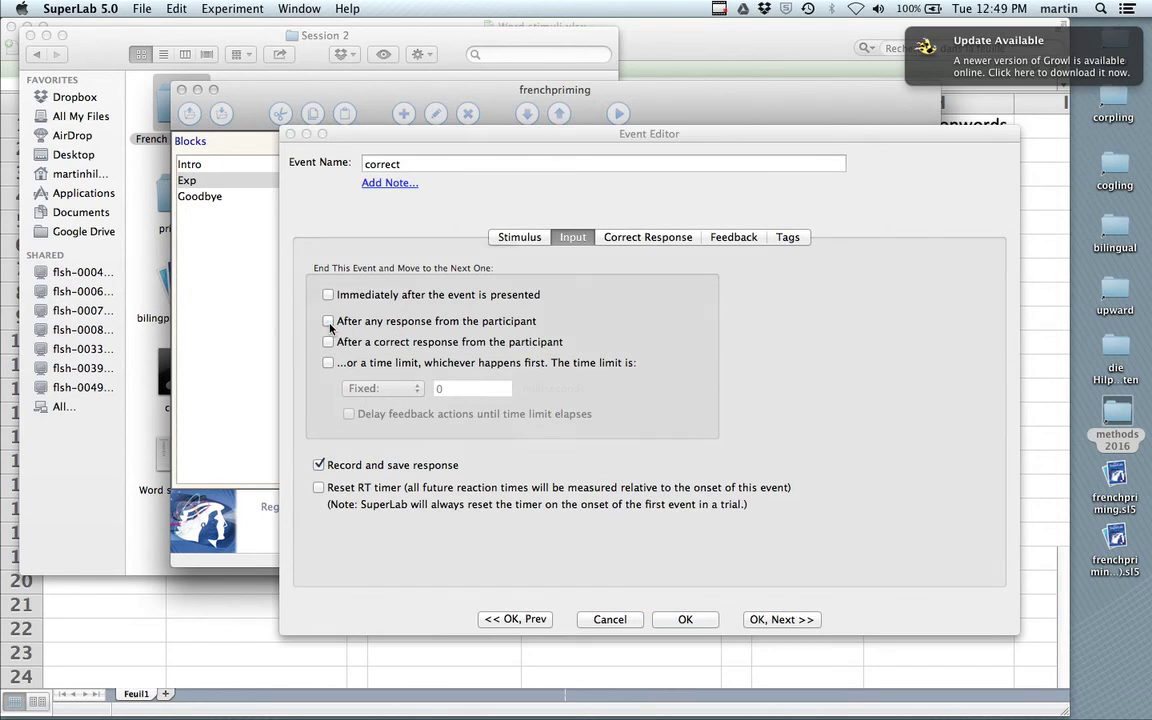
{"action": "key", "text": "Return"}
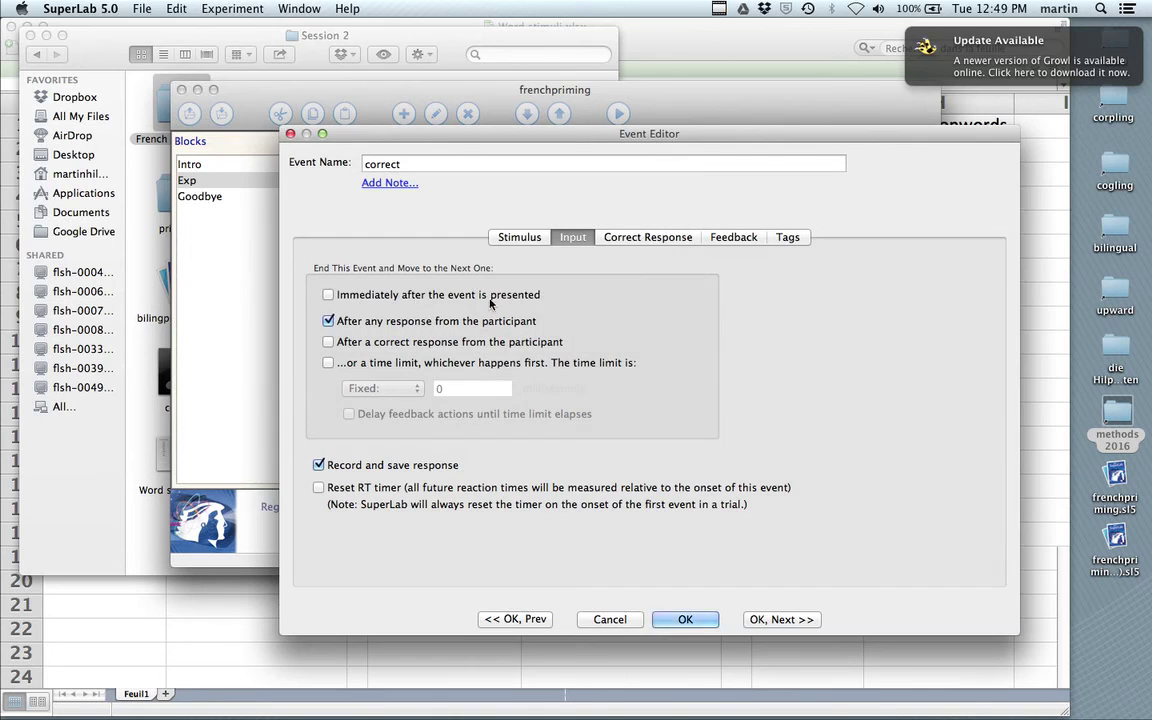
{"action": "left_click", "coordinate": [328, 295]}
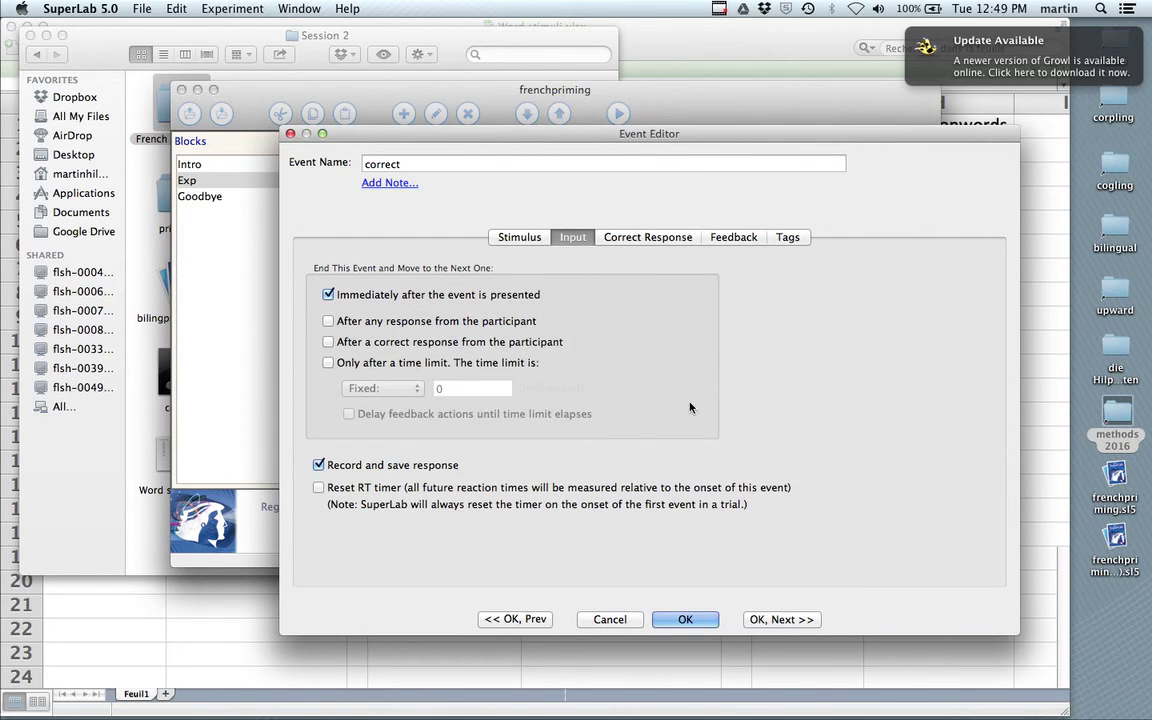
{"action": "left_click", "coordinate": [685, 619]}
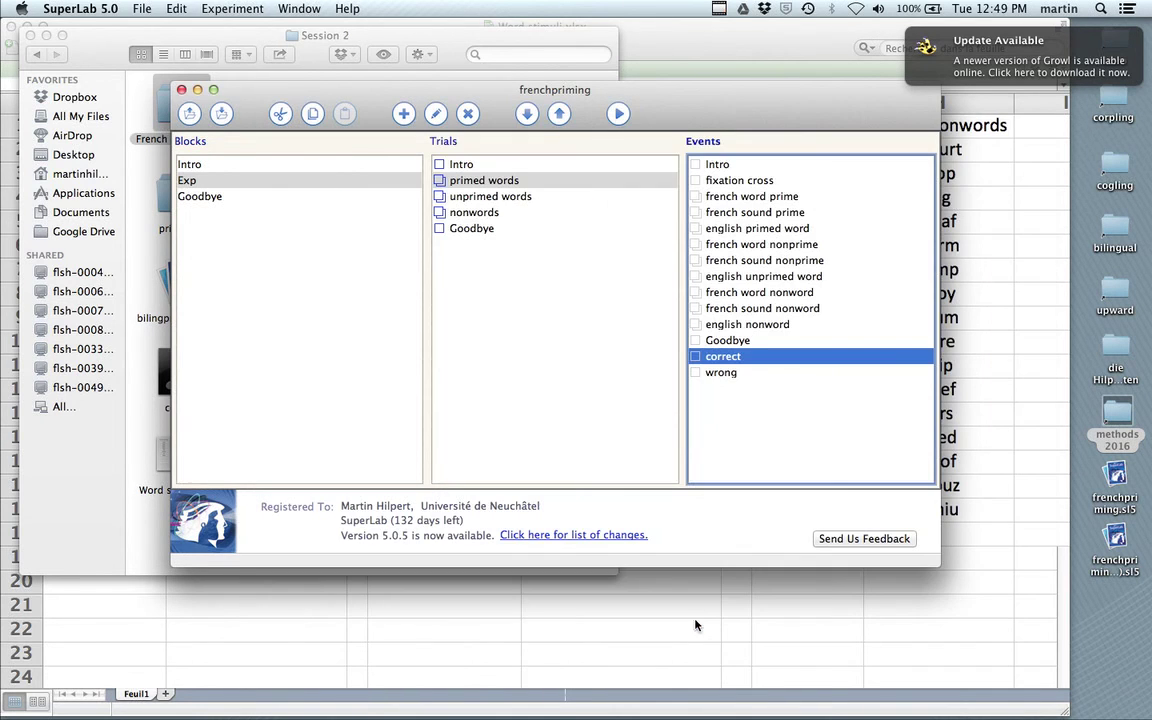
Step: Set the "wrong" feedback event to end immediately after it is presented, accept it and save the experiment
{"action": "left_click", "coordinate": [722, 374]}
{"action": "double_click", "coordinate": [722, 374]}
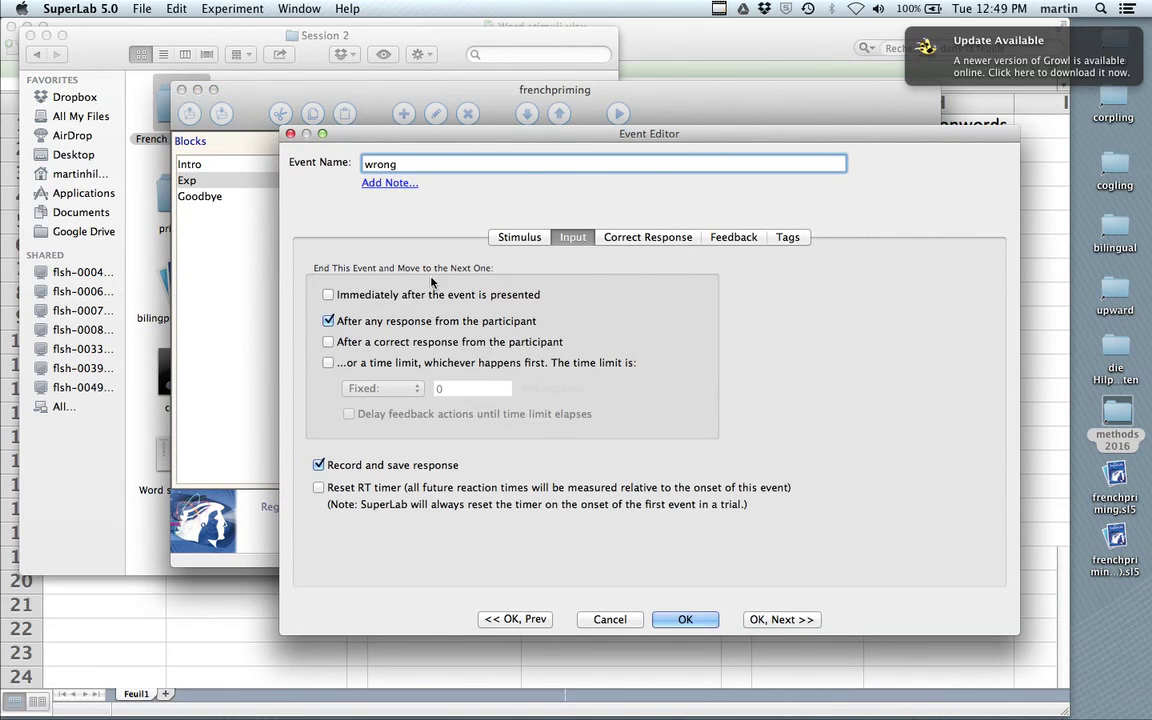
{"action": "left_click", "coordinate": [329, 295]}
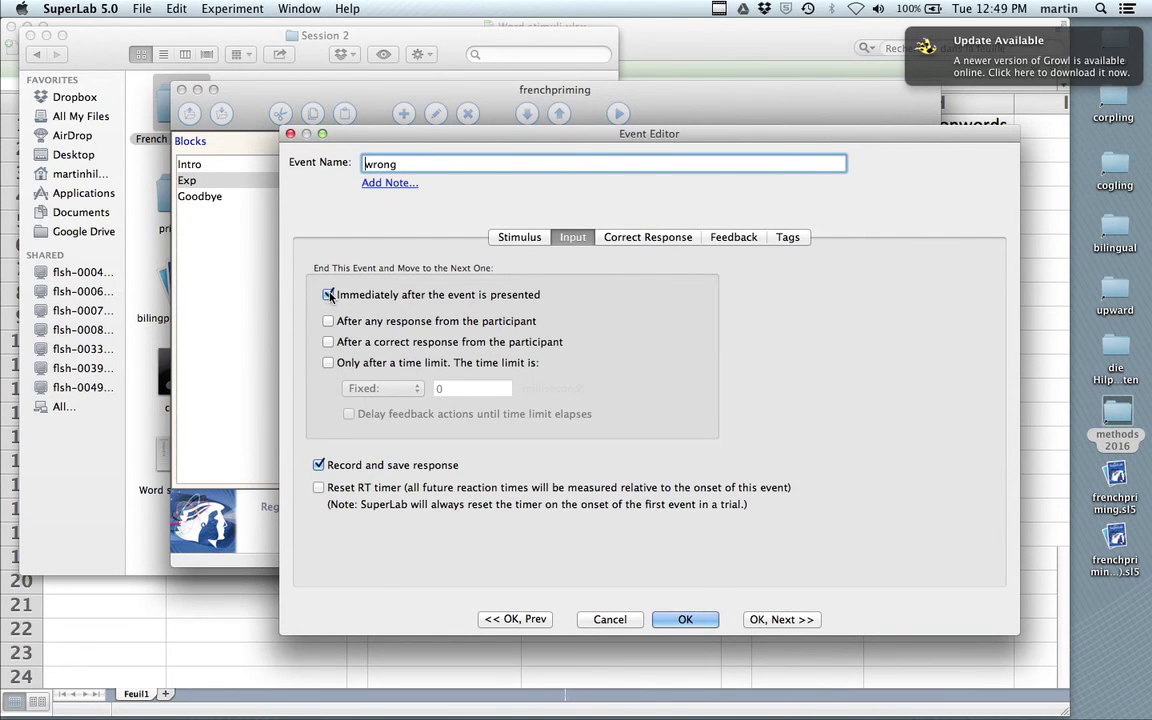
{"action": "left_click", "coordinate": [684, 619]}
{"action": "left_click", "coordinate": [221, 113]}
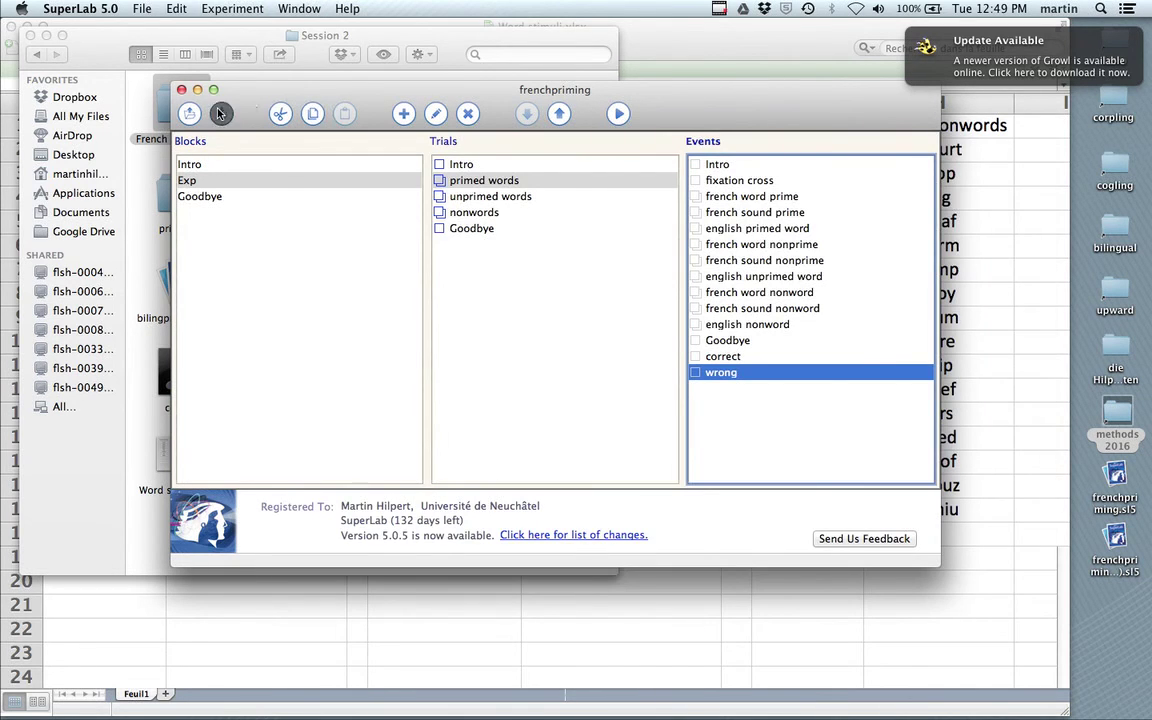
Step: Test-run the experiment for the Main Group, answer several trials with the "word" response w, and cancel the run
{"action": "left_click", "coordinate": [618, 113]}
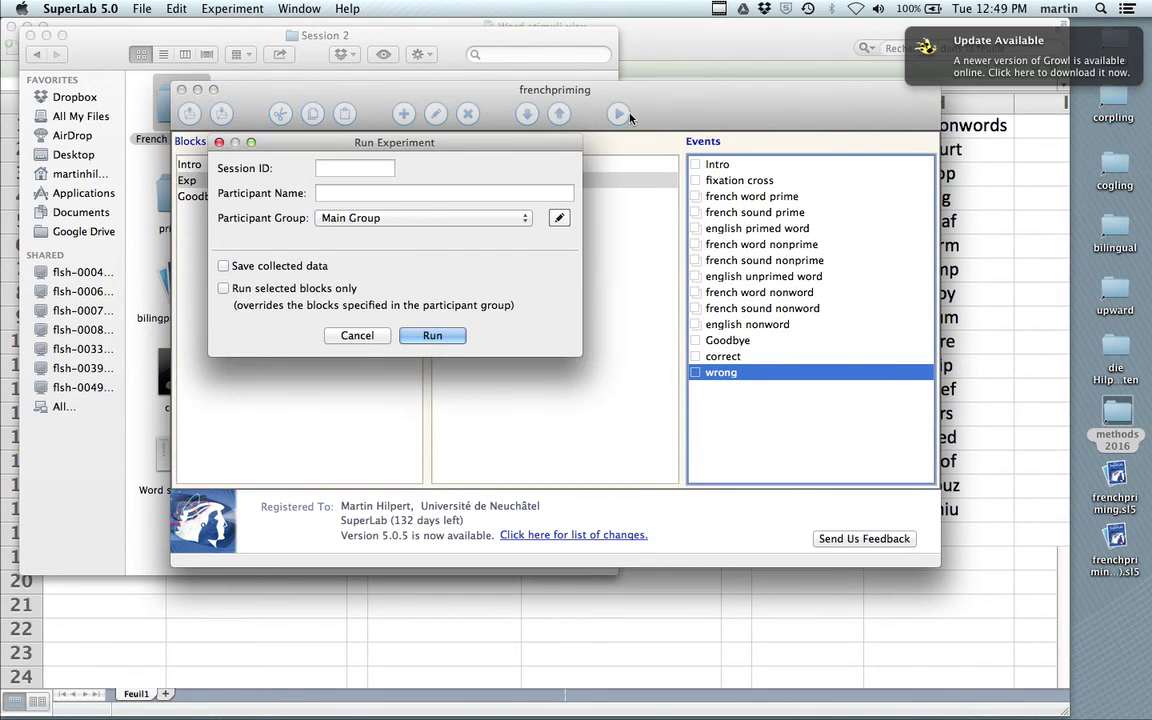
{"action": "left_click", "coordinate": [405, 302]}
{"action": "key", "text": "space"}
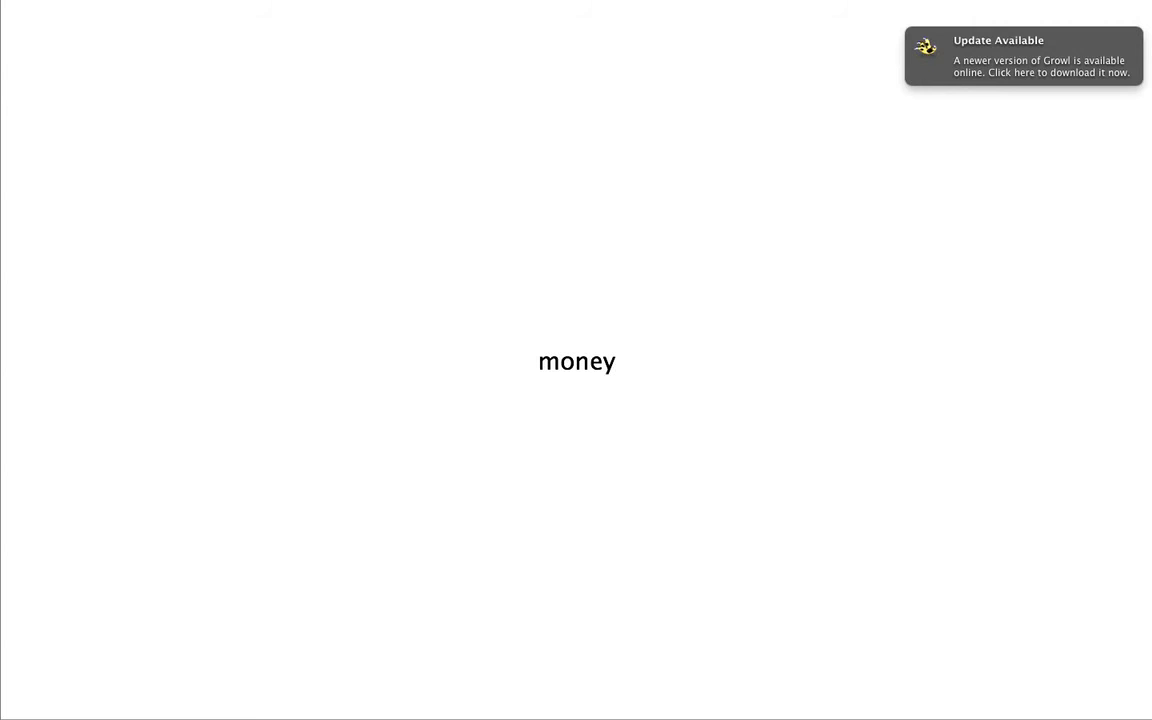
{"action": "key", "text": "w"}
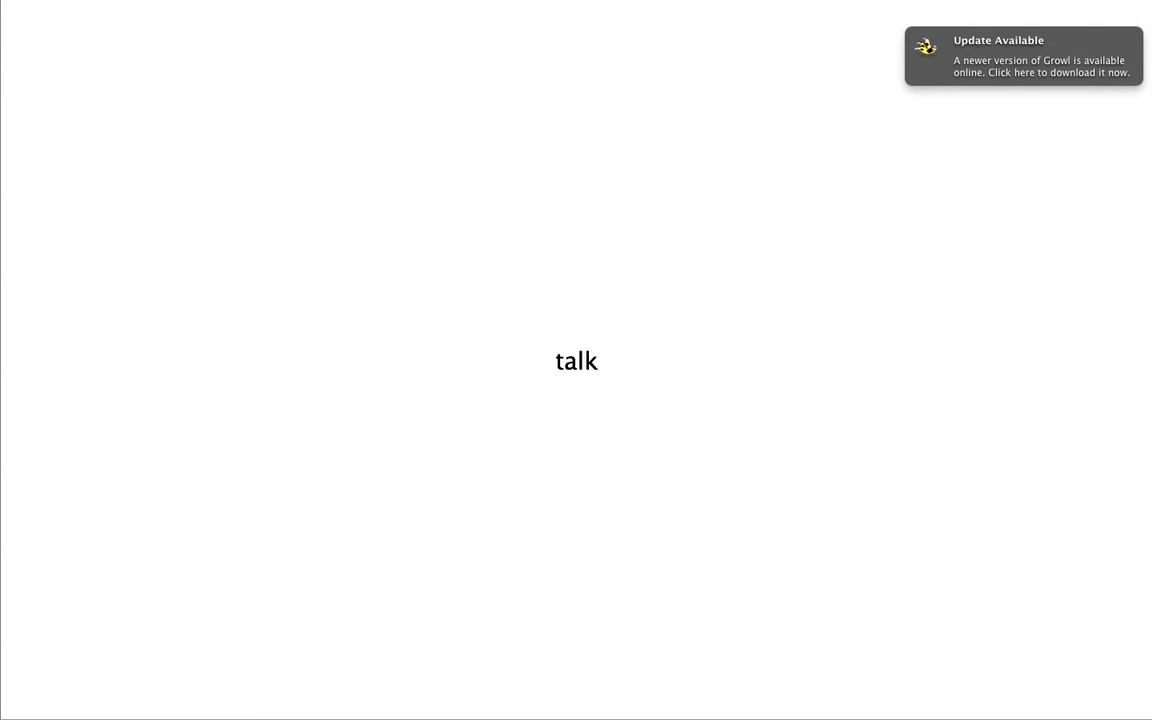
{"action": "key", "text": "w"}
{"action": "key", "text": "w"}
{"action": "key", "text": "w"}
{"action": "key", "text": "Escape"}
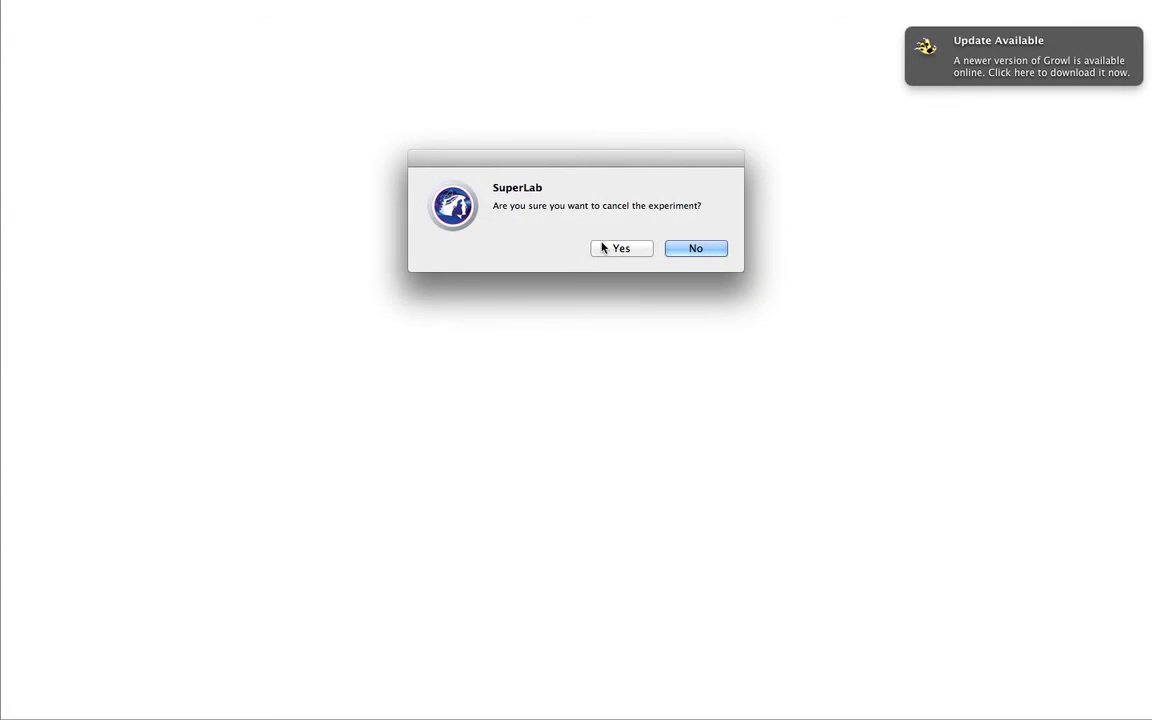
{"action": "left_click", "coordinate": [615, 249]}
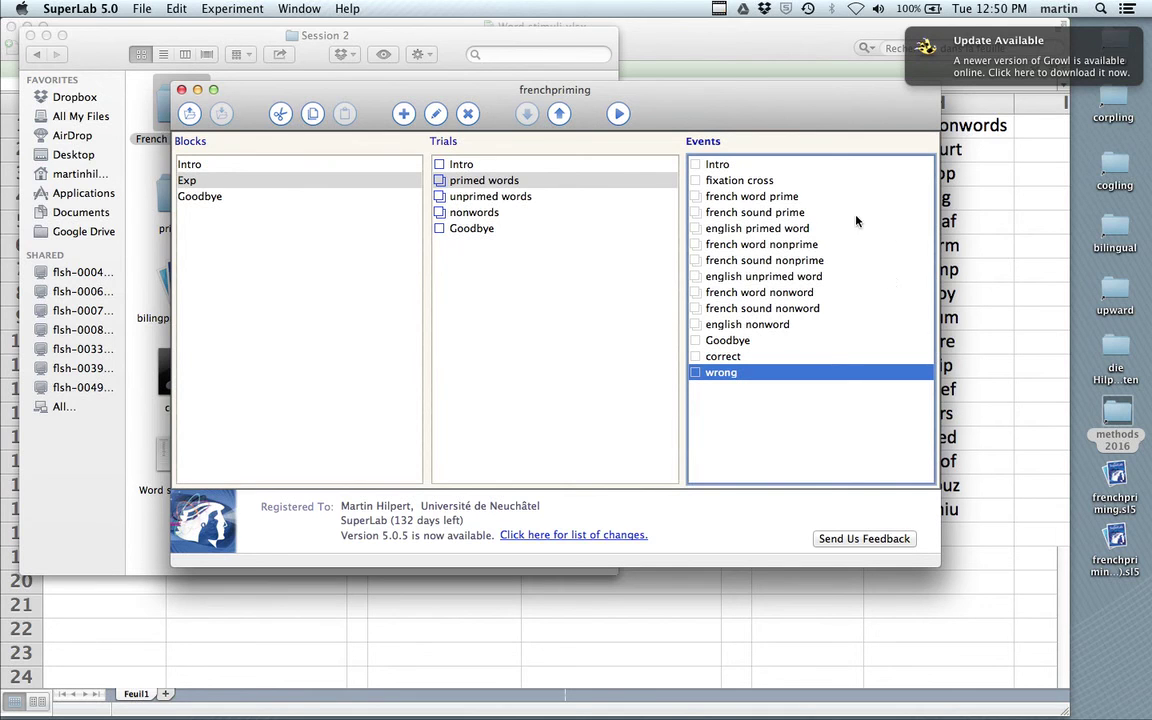
Step: Review the stimulus settings of the "correct" event and play its audio file correct.wav
{"action": "left_click", "coordinate": [718, 358]}
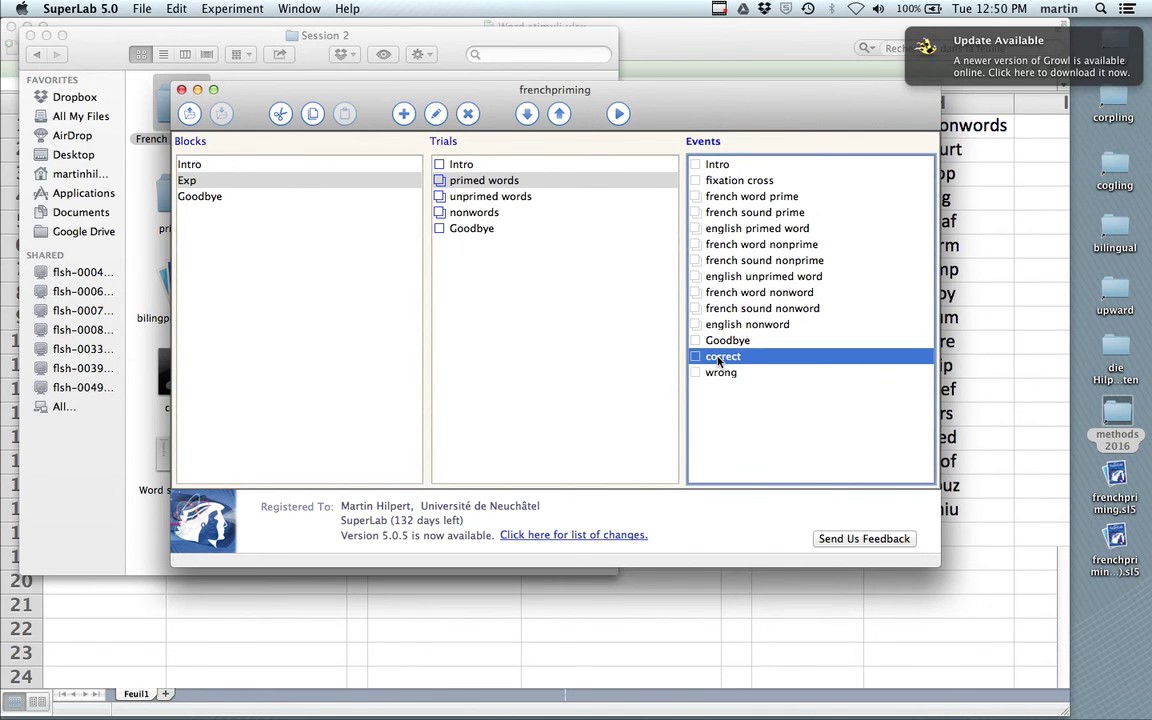
{"action": "double_click", "coordinate": [718, 358]}
{"action": "left_click", "coordinate": [518, 238]}
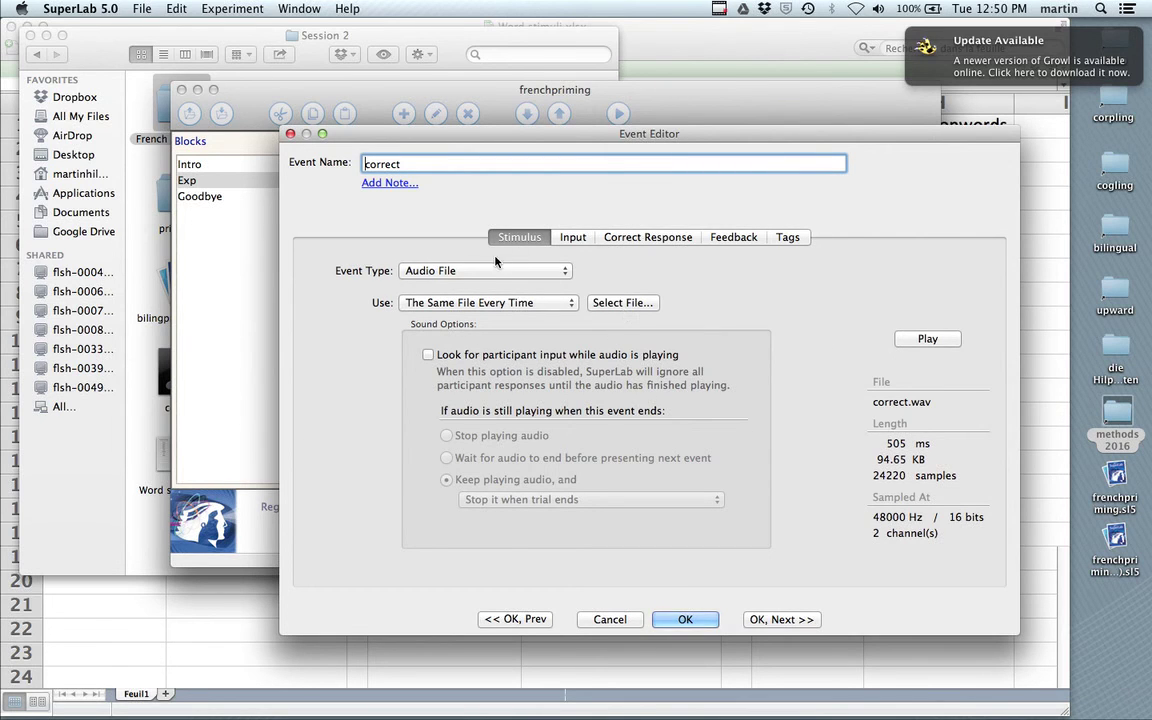
{"action": "left_click", "coordinate": [928, 339]}
Step: Turn off looking for participant input while audio is playing for the "wrong" event, compare it with the "correct" event, and accept
{"action": "left_click", "coordinate": [786, 619]}
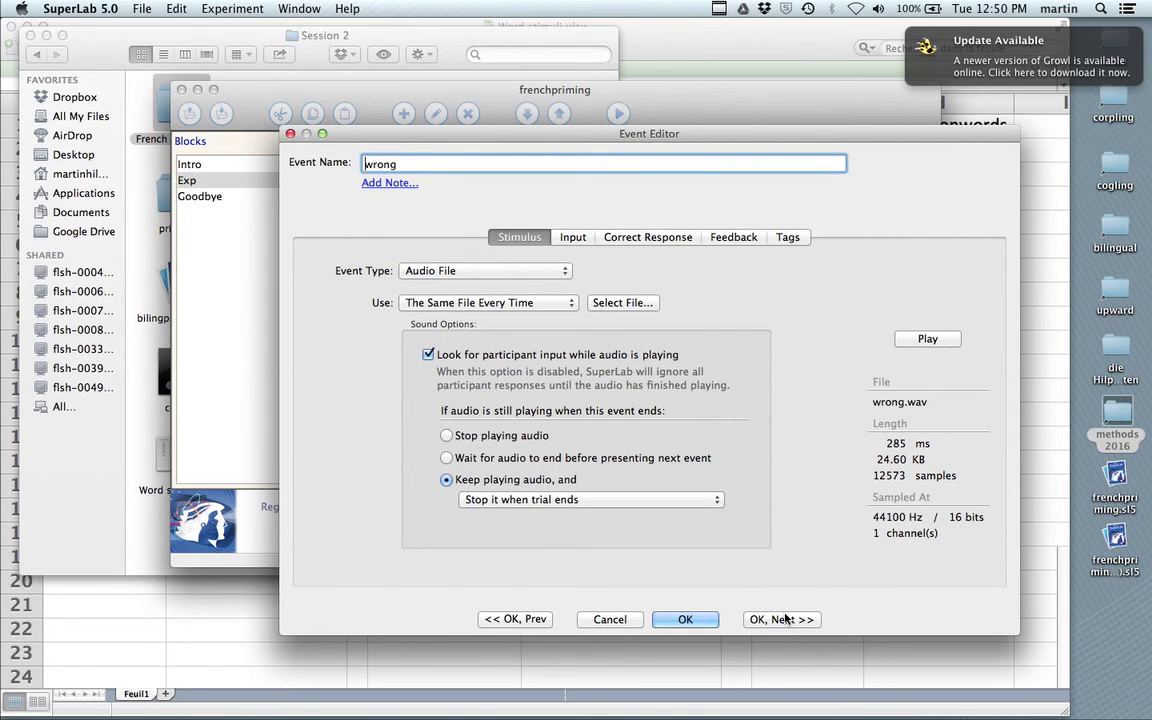
{"action": "left_click", "coordinate": [428, 355]}
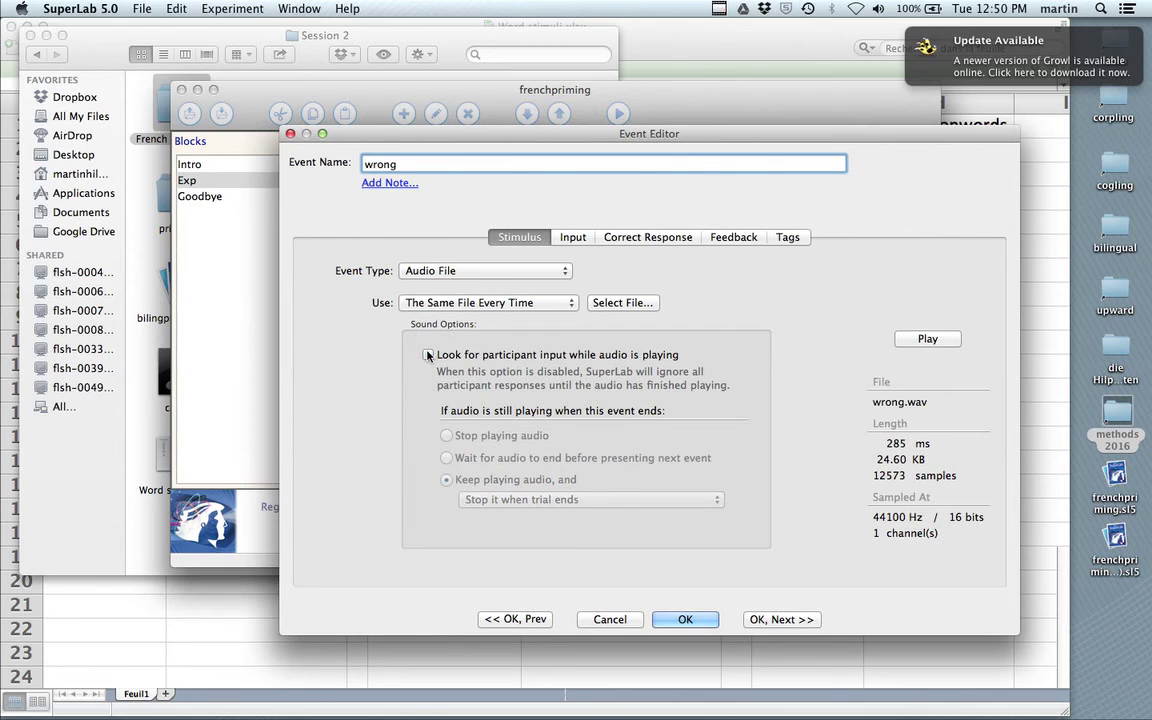
{"action": "left_click", "coordinate": [517, 620]}
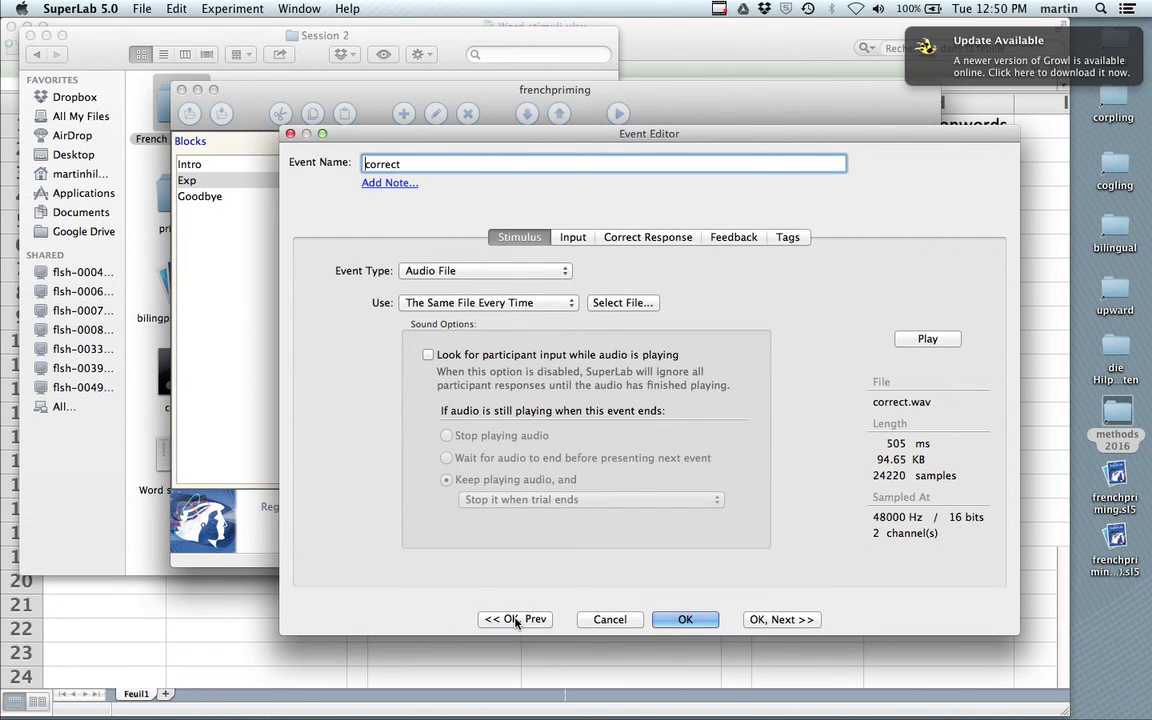
{"action": "left_click", "coordinate": [770, 620]}
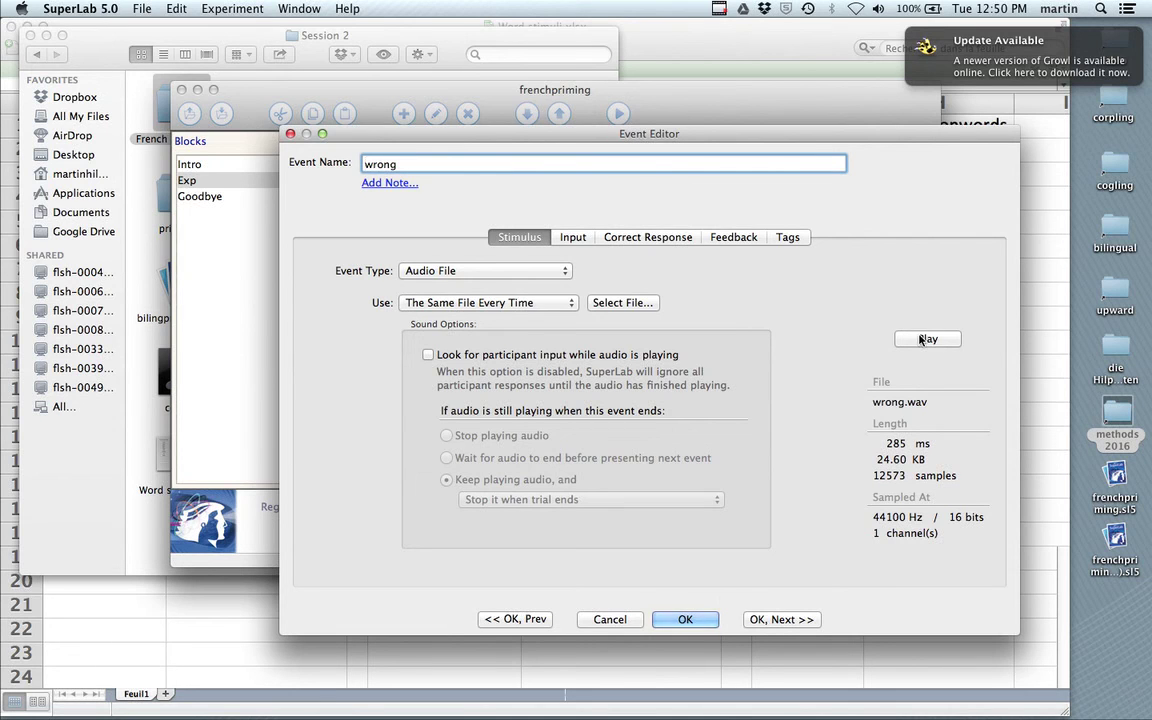
{"action": "left_click", "coordinate": [676, 621]}
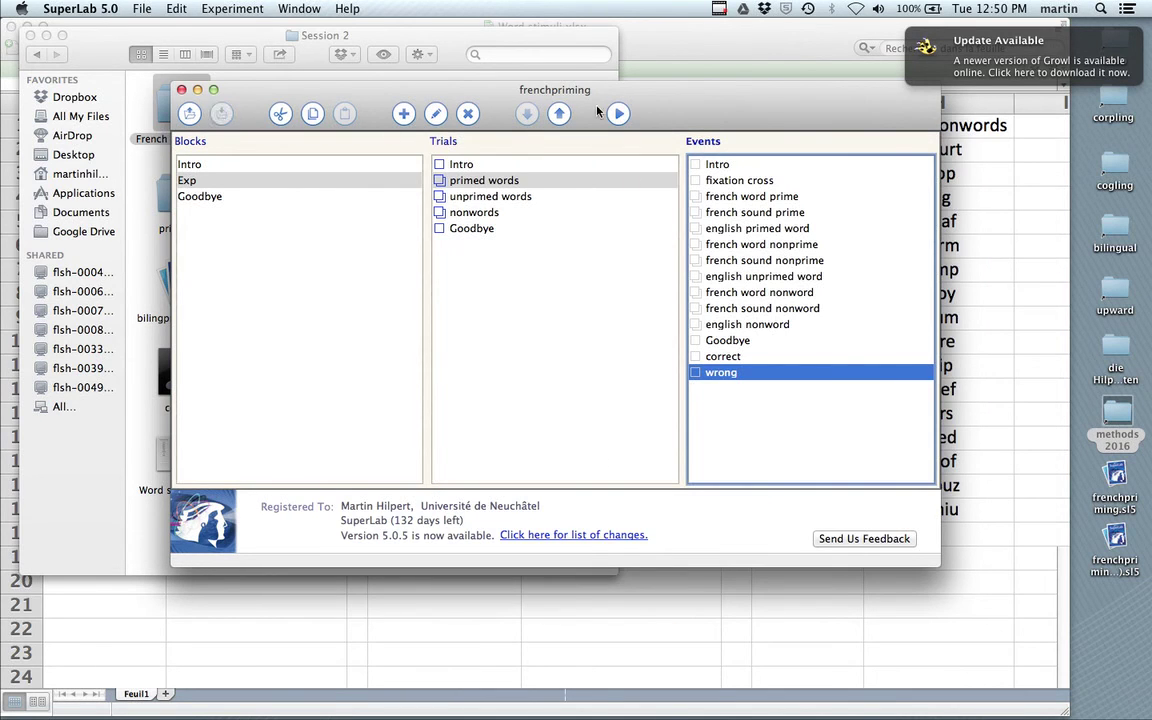
Step: Run the experiment again without saving collected data, answer a few trials with w to check the feedback sounds, and cancel the run
{"action": "left_click", "coordinate": [619, 113]}
{"action": "left_click", "coordinate": [222, 262]}
{"action": "left_click", "coordinate": [437, 334]}
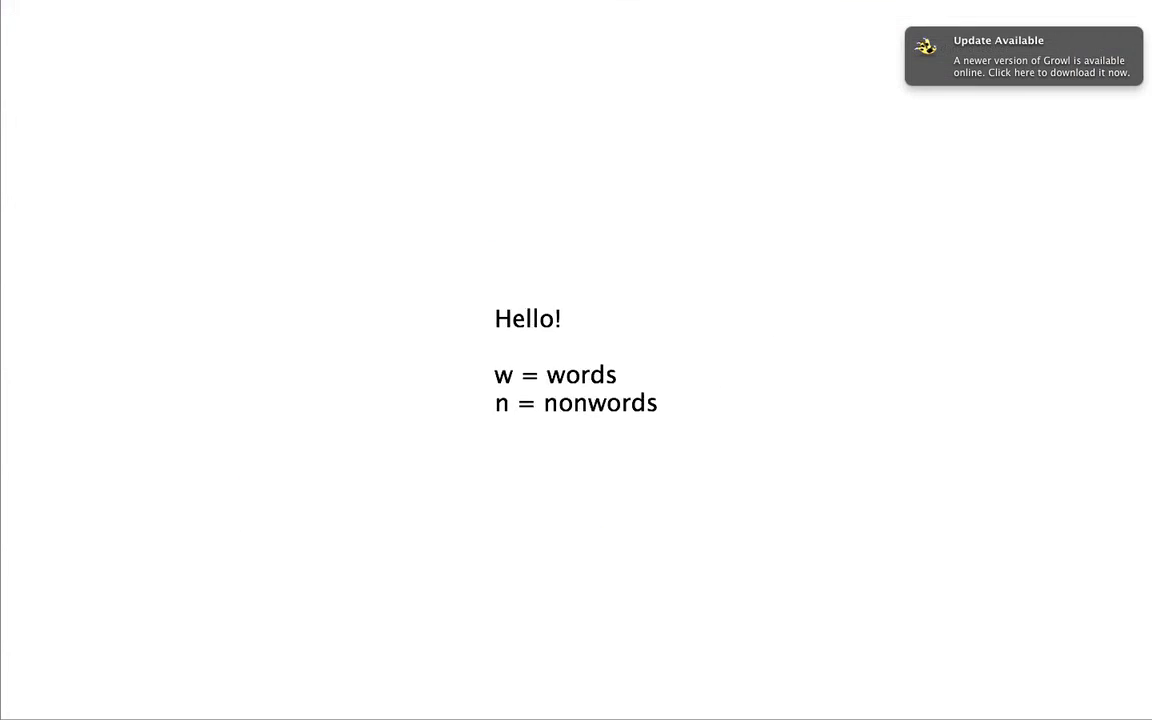
{"action": "key", "text": "space"}
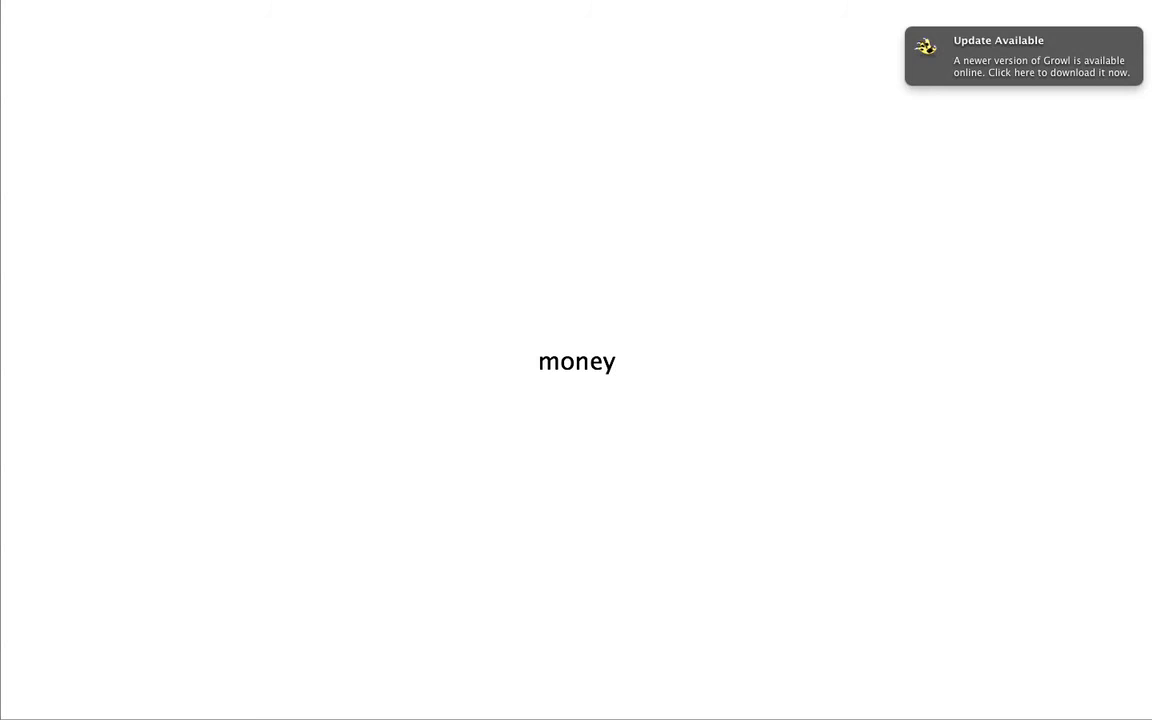
{"action": "key", "text": "w"}
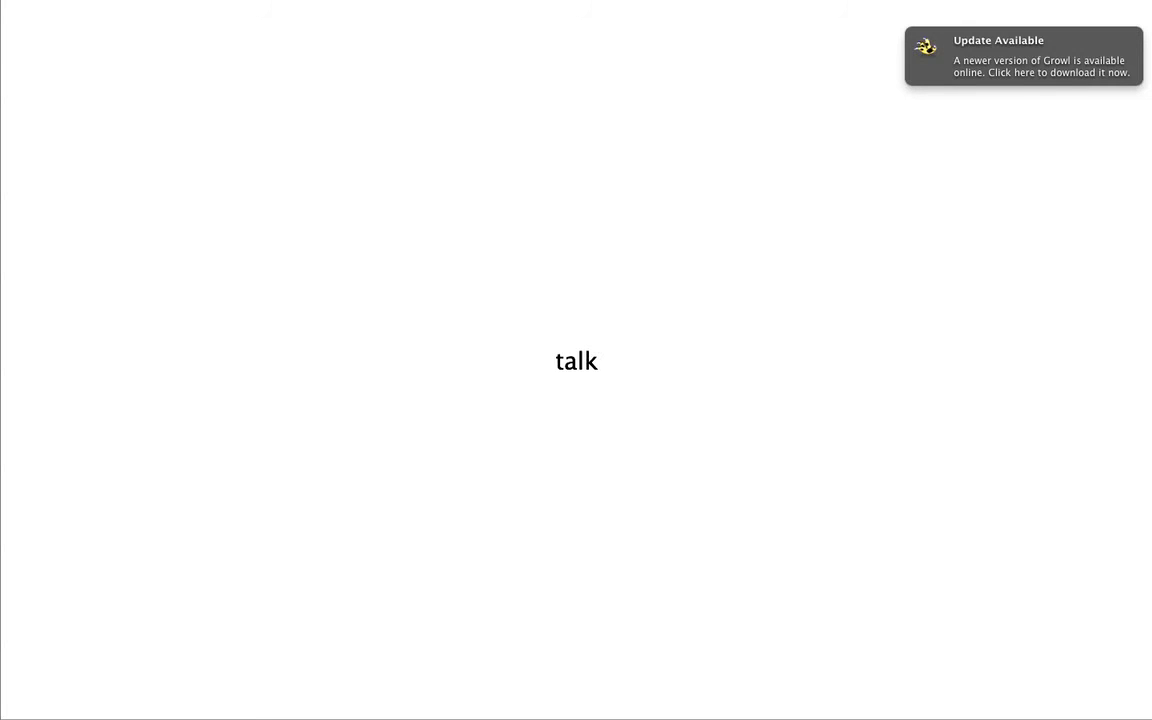
{"action": "key", "text": "w"}
{"action": "key", "text": "w"}
{"action": "key", "text": "Escape"}
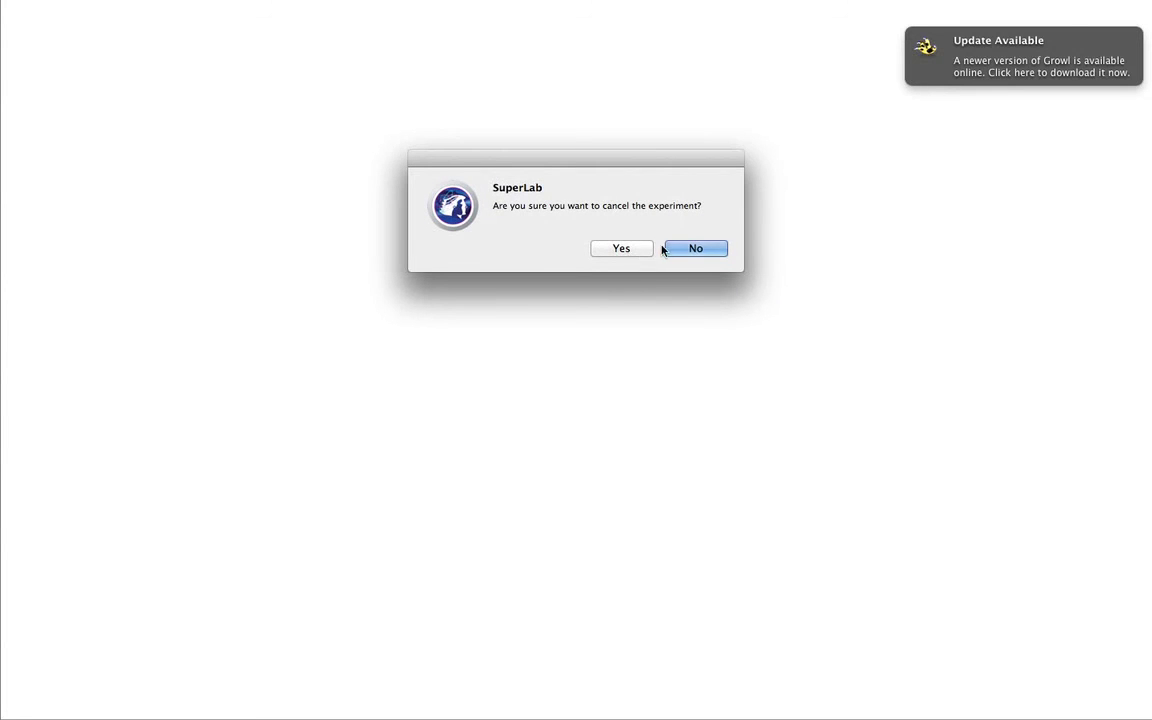
{"action": "left_click", "coordinate": [620, 249]}
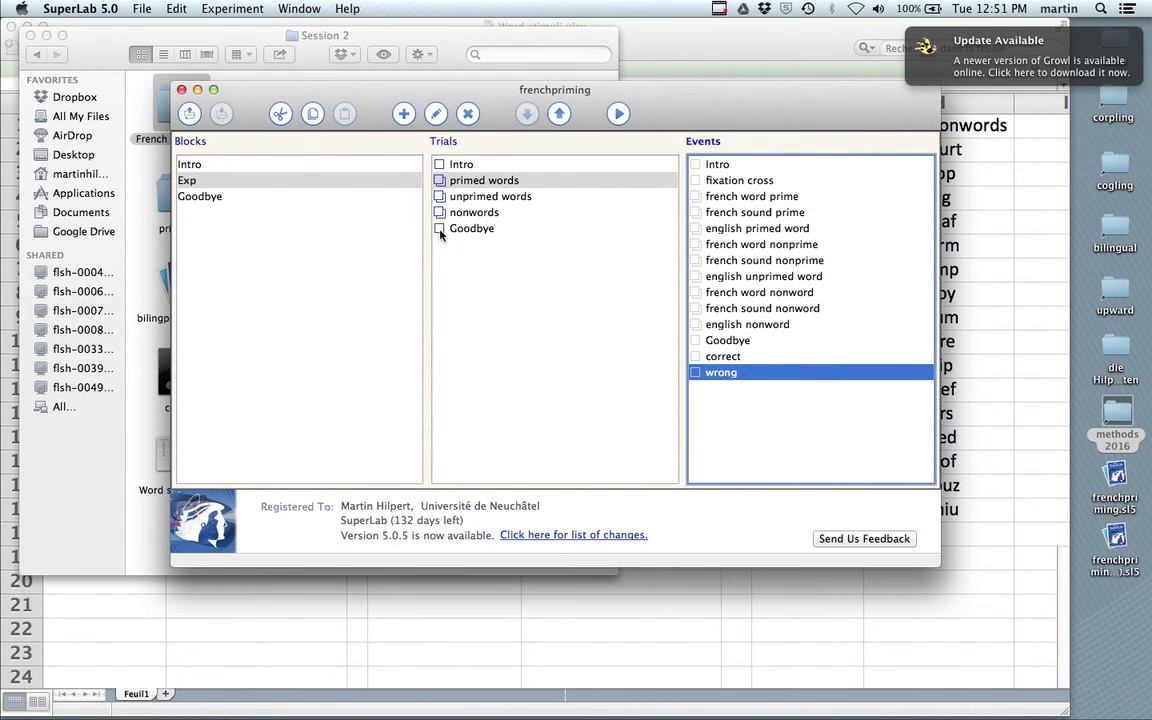
Step: Randomize the trials in the Exp block and the stimulus list items across trials, only once per experiment run, and accept
{"action": "double_click", "coordinate": [219, 182]}
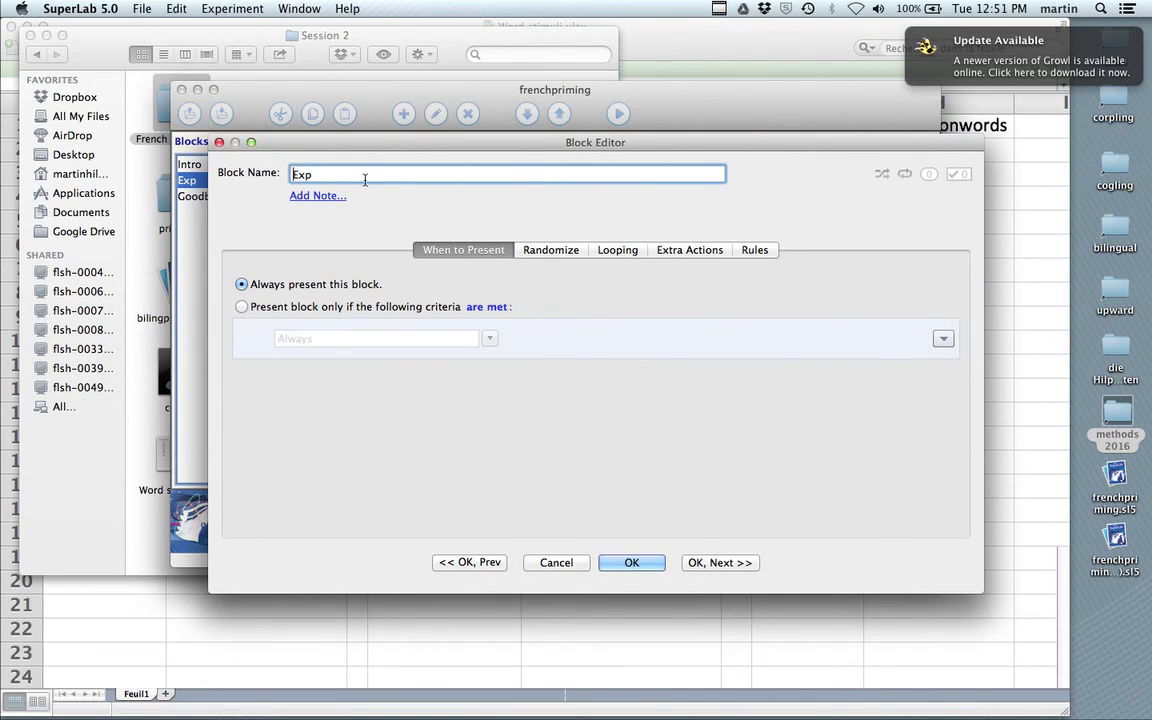
{"action": "left_click", "coordinate": [220, 143]}
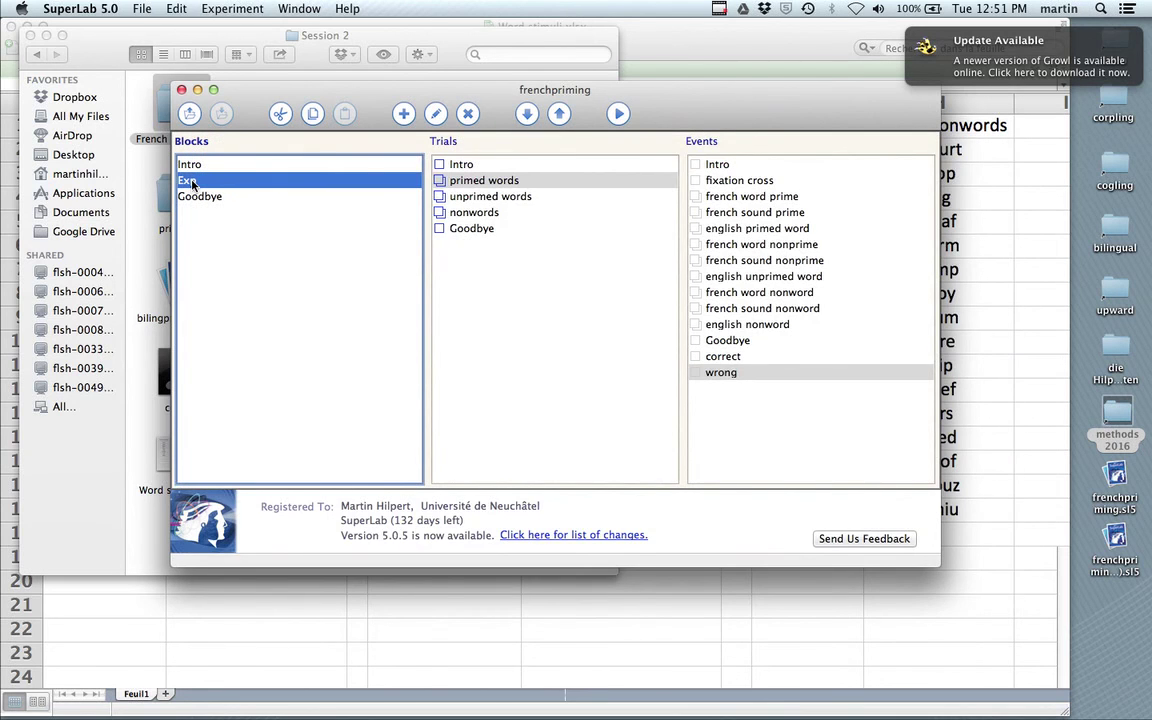
{"action": "double_click", "coordinate": [192, 183]}
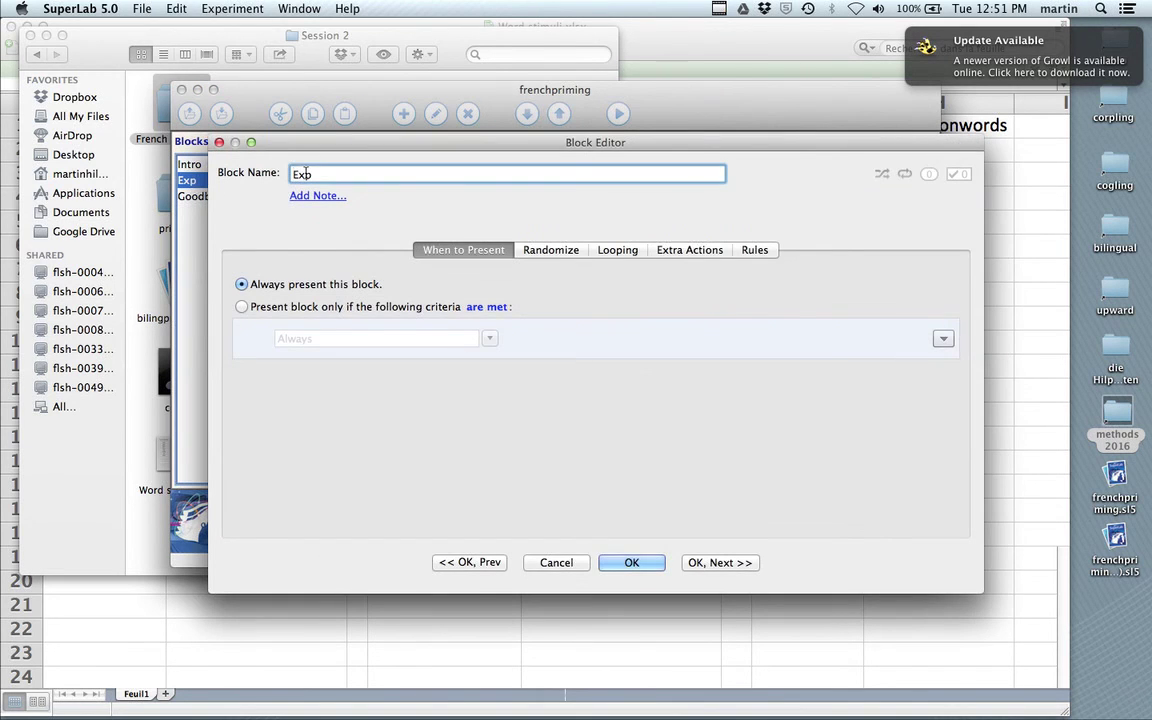
{"action": "left_click", "coordinate": [551, 250]}
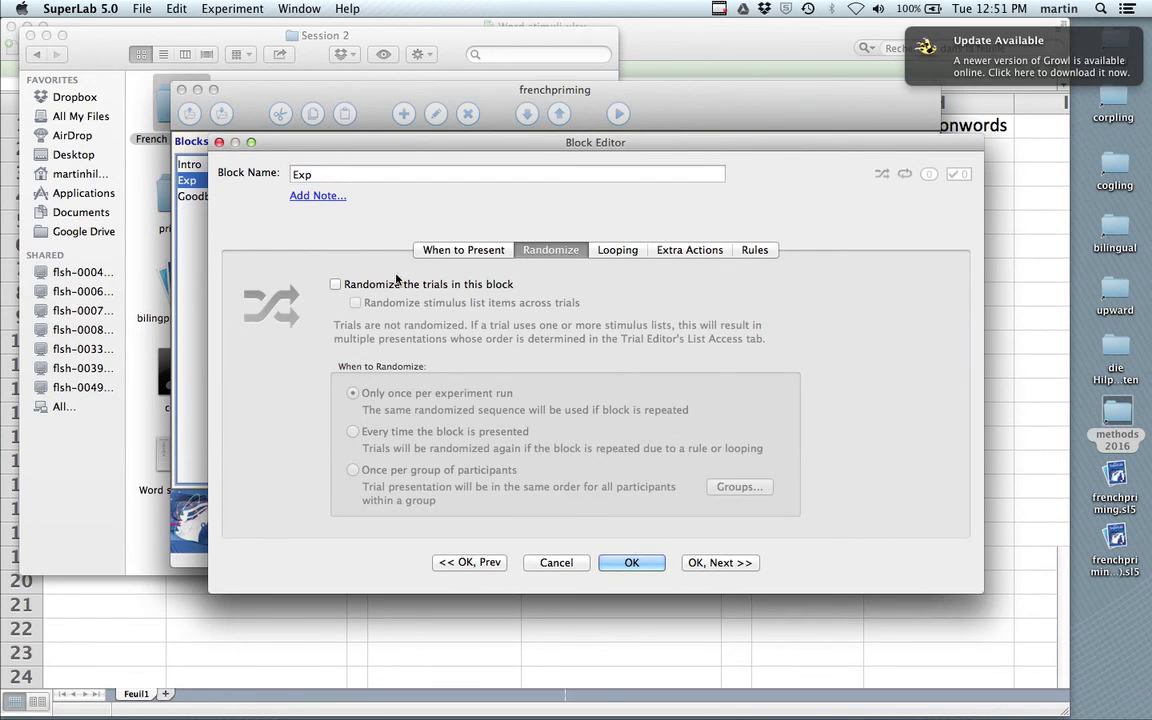
{"action": "left_click", "coordinate": [336, 285]}
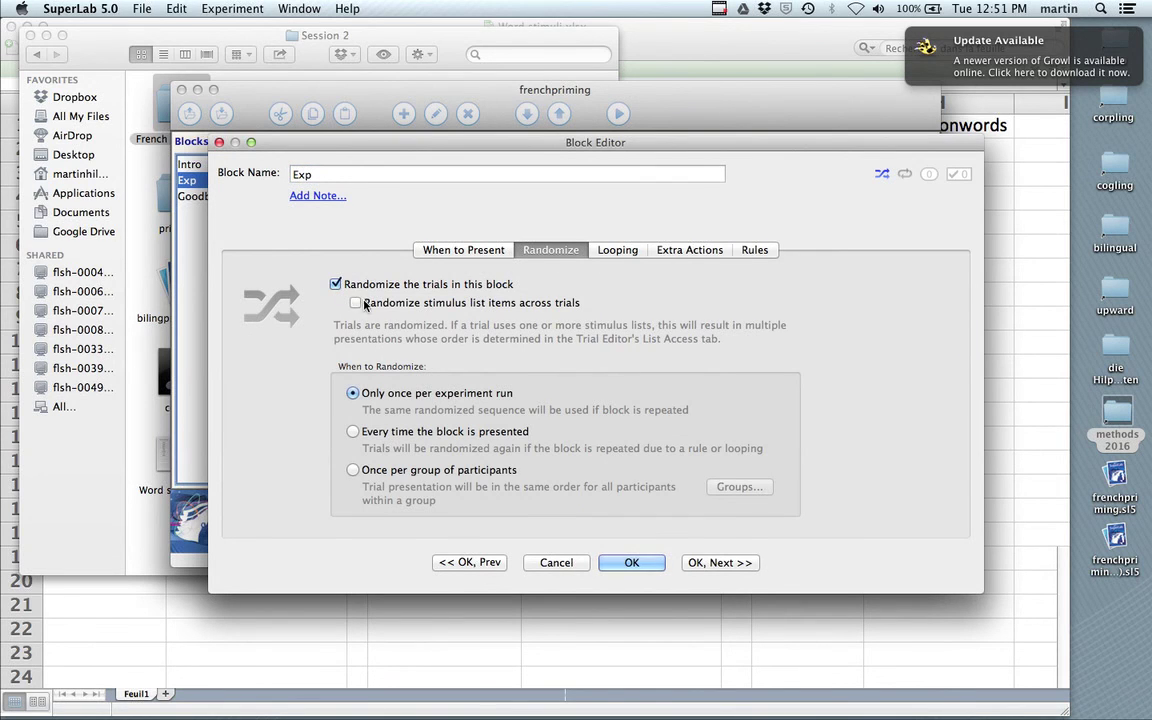
{"action": "left_click", "coordinate": [357, 303]}
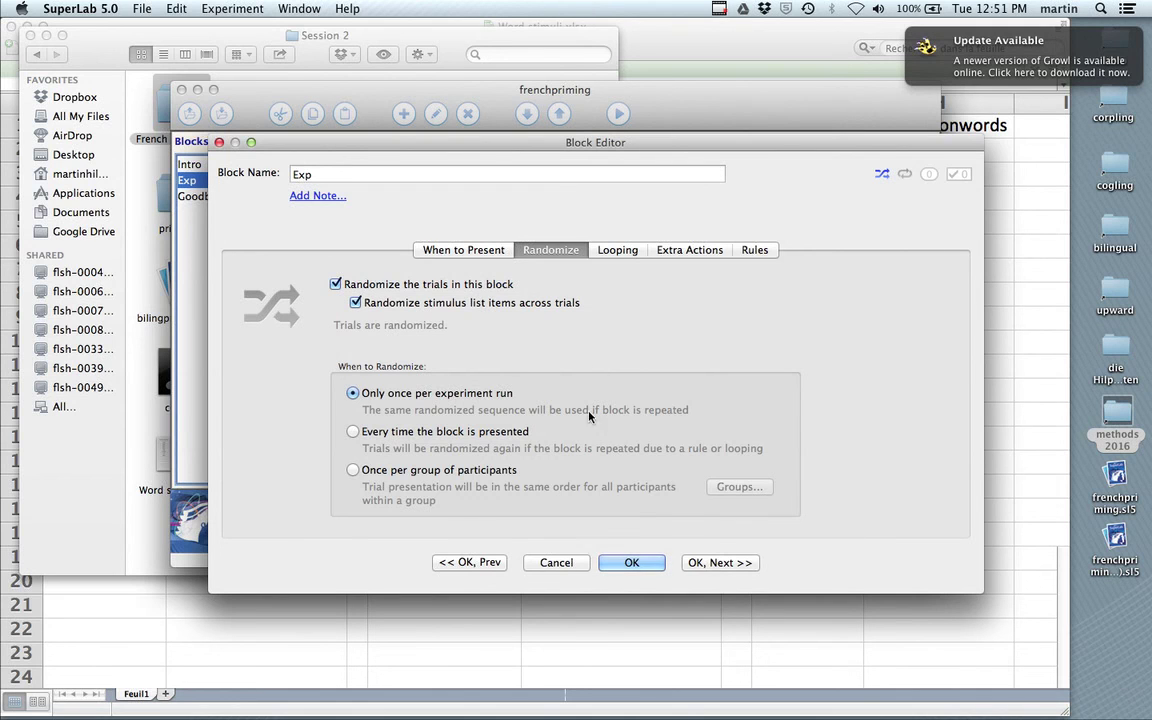
{"action": "left_click", "coordinate": [631, 563]}
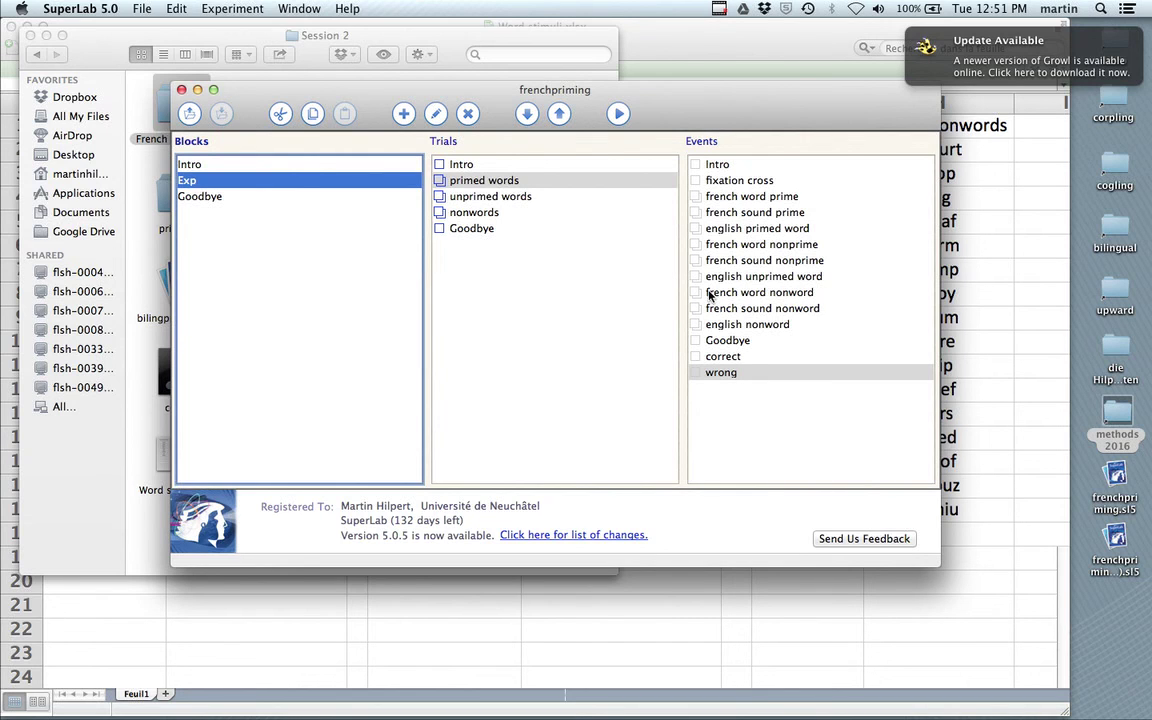
Step: Run the experiment without saving collected data to check the randomized trials, and cancel the run after the introduction
{"action": "left_click", "coordinate": [616, 116]}
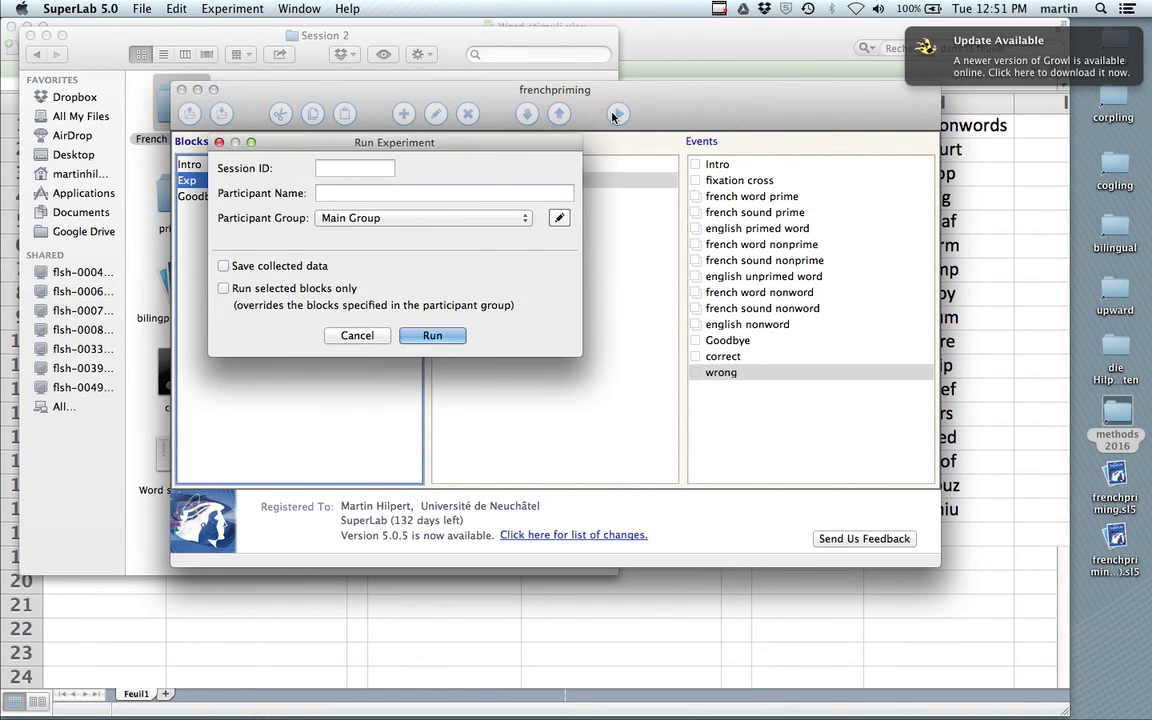
{"action": "left_click", "coordinate": [440, 334]}
{"action": "key", "text": "space"}
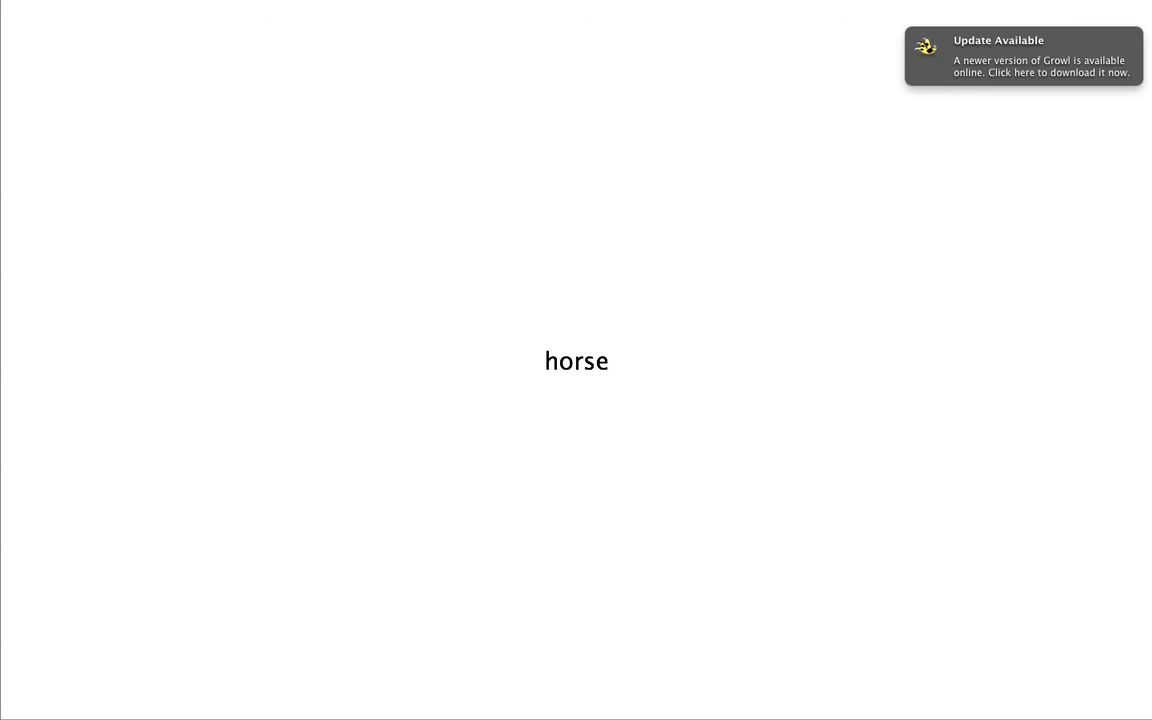
{"action": "key", "text": "Escape"}
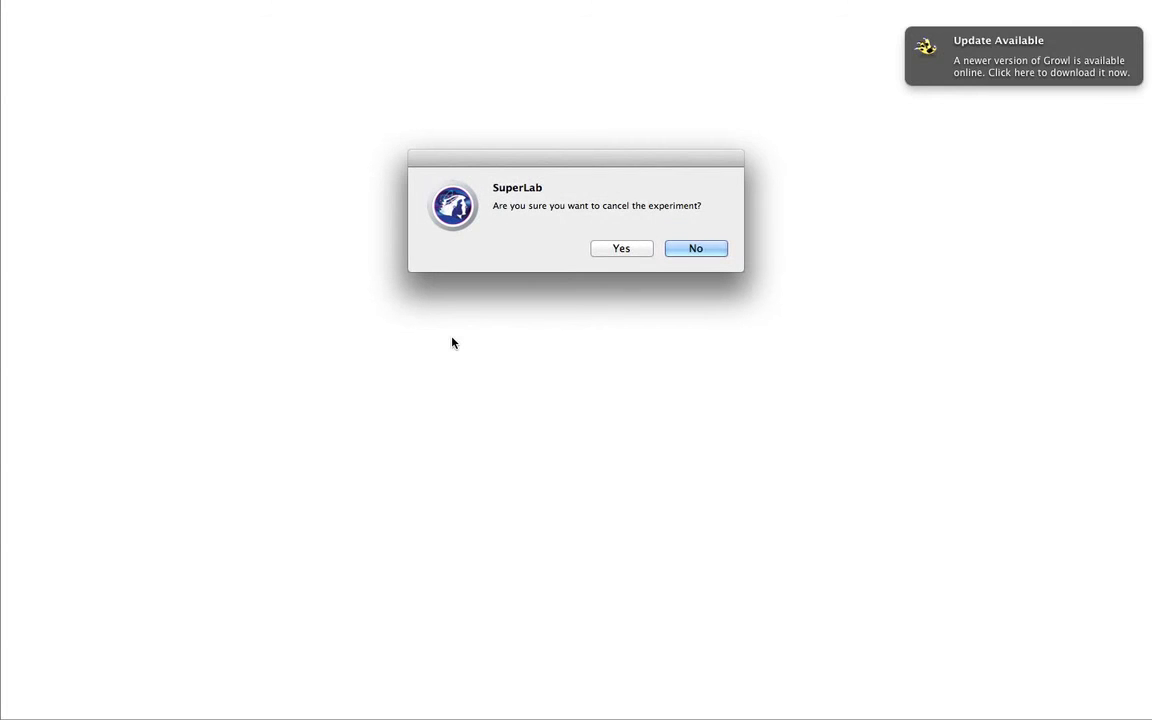
{"action": "left_click", "coordinate": [621, 250]}
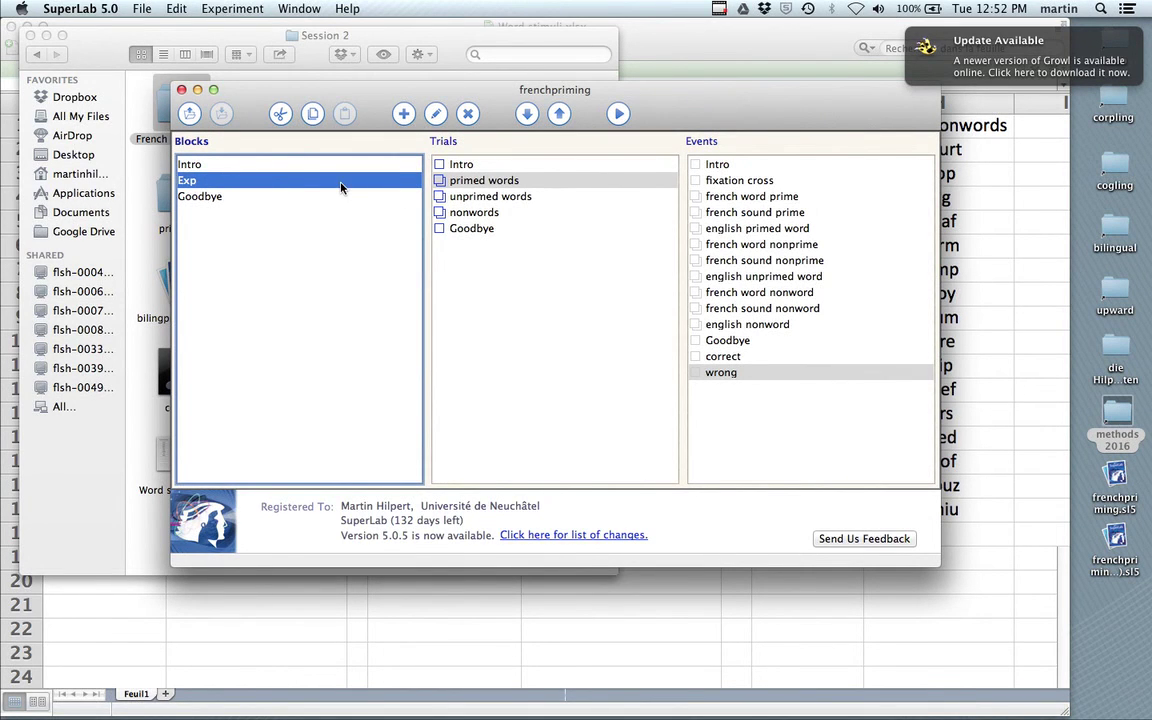
Step: Assign the primed words, unprimed words and nonwords trials to the Exp block and save the experiment
{"action": "left_click", "coordinate": [492, 184]}
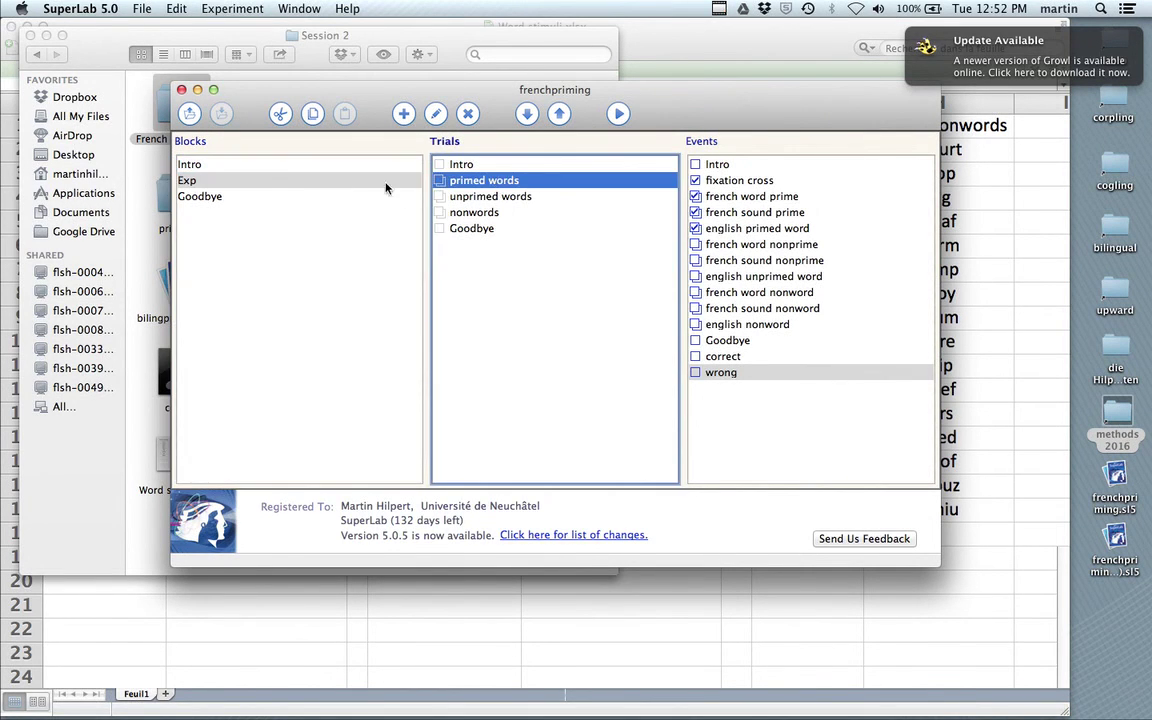
{"action": "left_click", "coordinate": [323, 184]}
{"action": "left_click", "coordinate": [439, 180]}
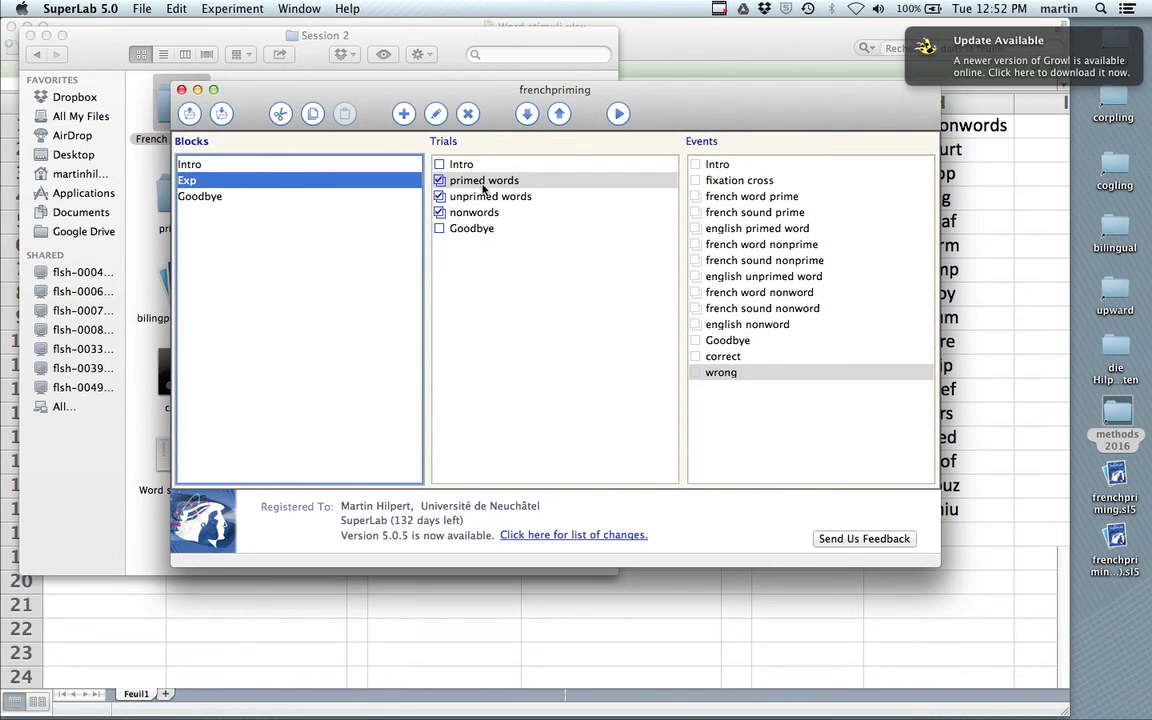
{"action": "left_click", "coordinate": [221, 113]}
Step: Run the experiment without saving collected data, answer the first word with w, and cancel the run
{"action": "left_click", "coordinate": [618, 113]}
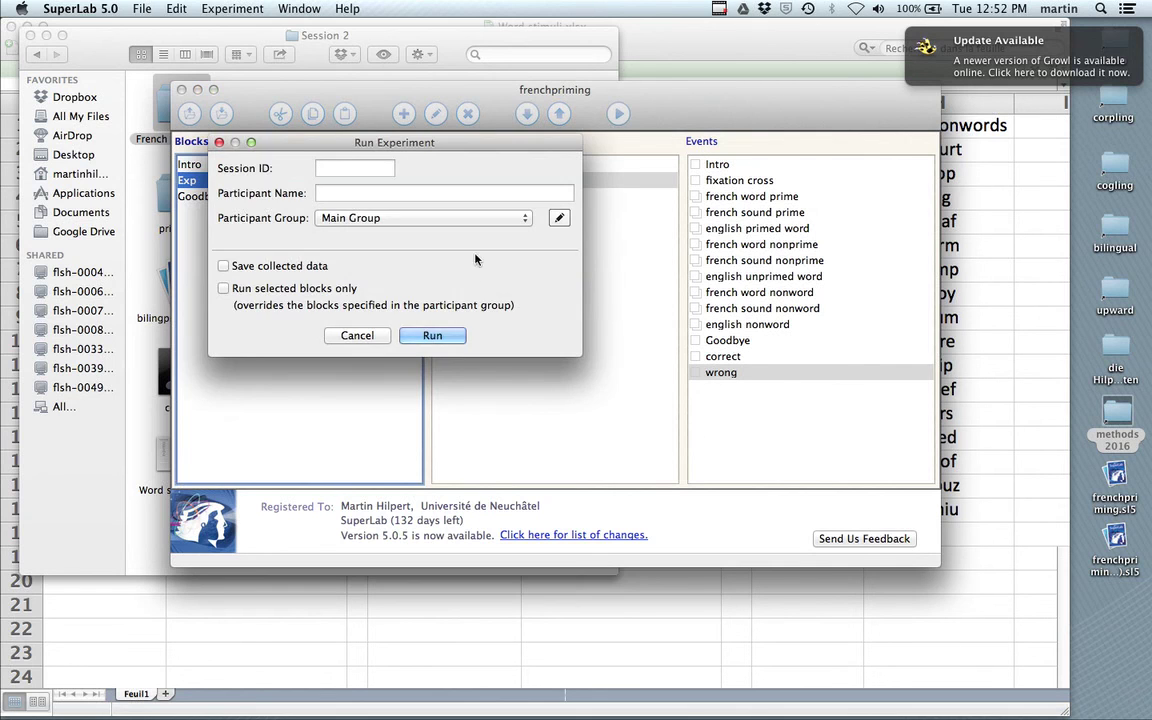
{"action": "left_click", "coordinate": [432, 336]}
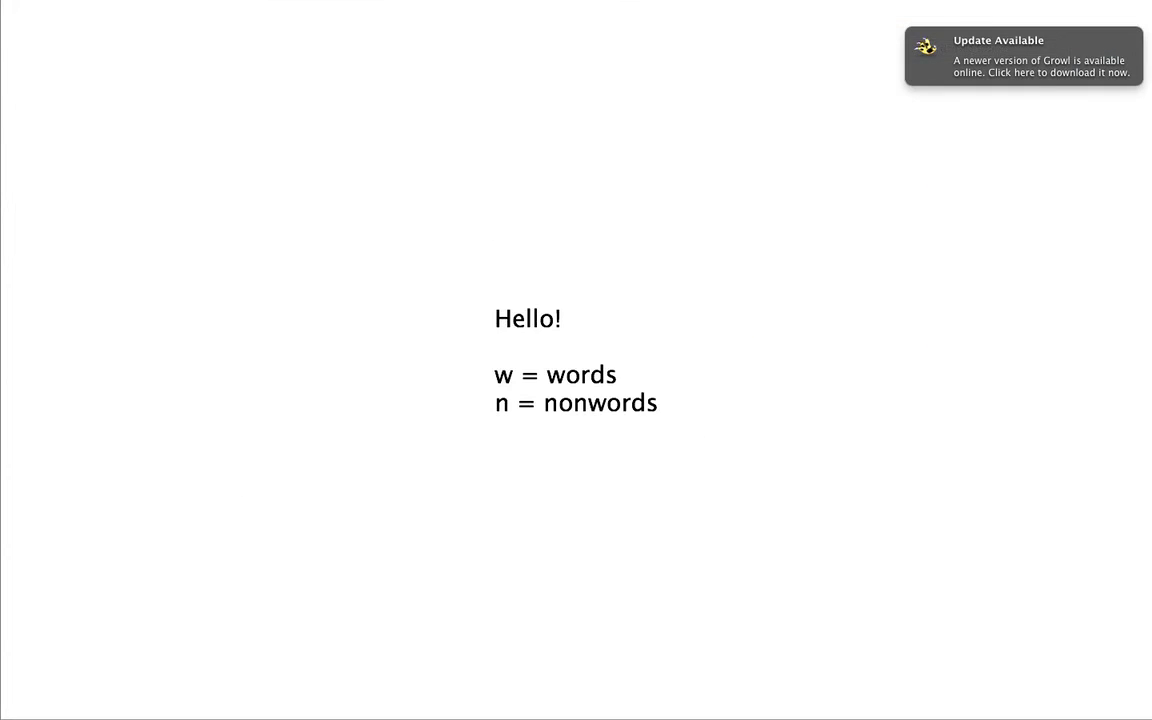
{"action": "key", "text": "space"}
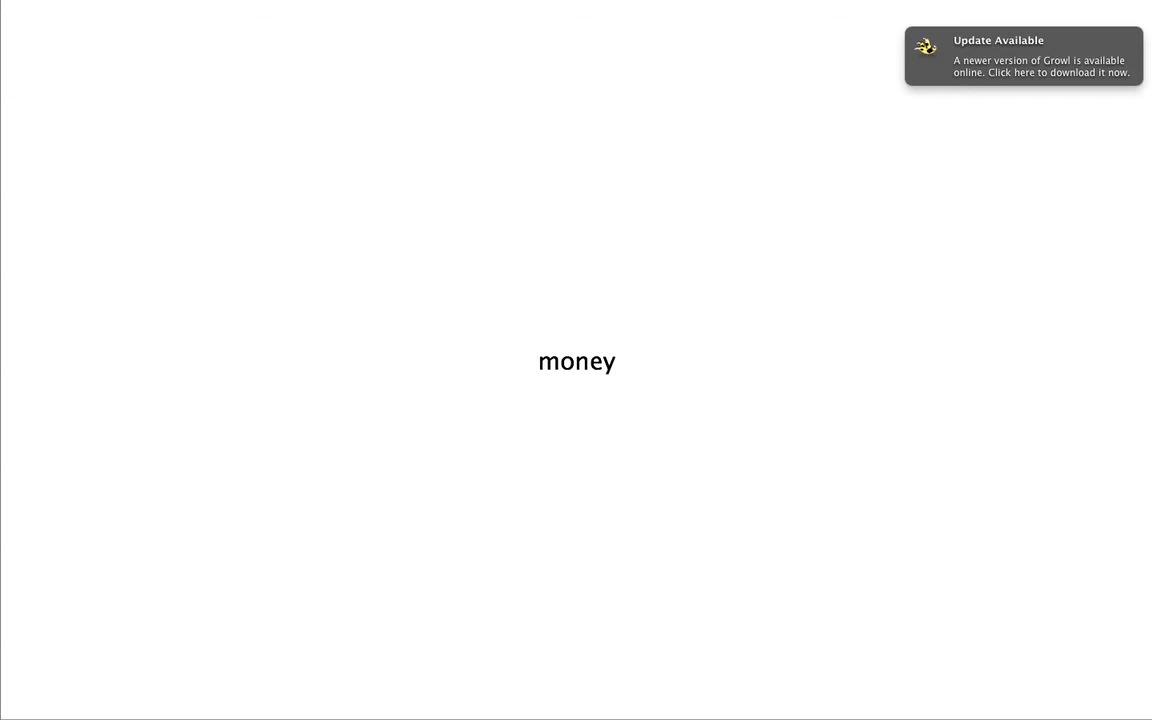
{"action": "key", "text": "w"}
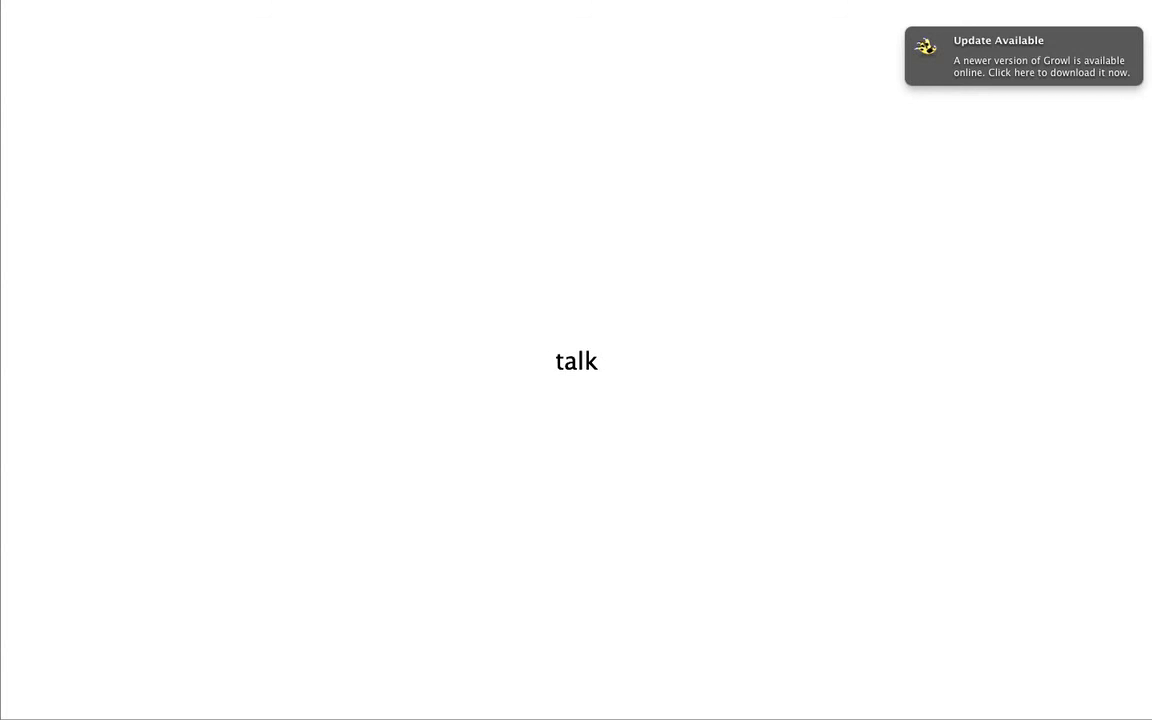
{"action": "key", "text": "Escape"}
{"action": "left_click", "coordinate": [620, 248]}
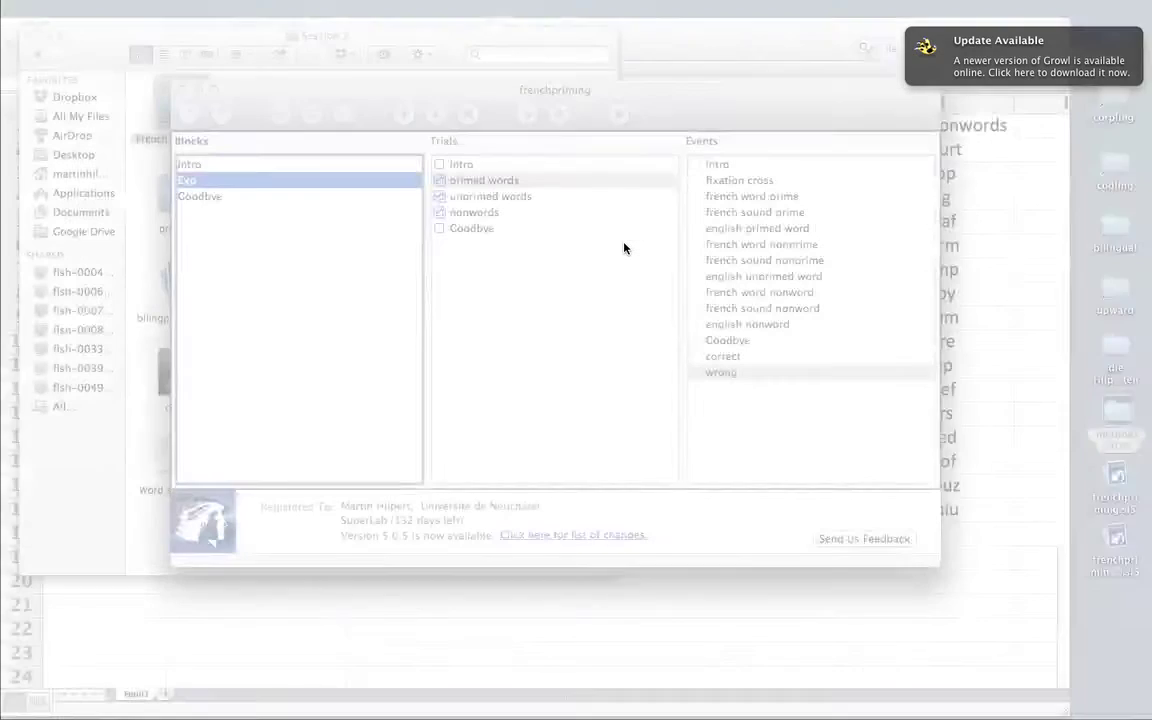
Step: Switch randomization of the trials in the Exp block off and on again, and accept the block settings
{"action": "double_click", "coordinate": [226, 182]}
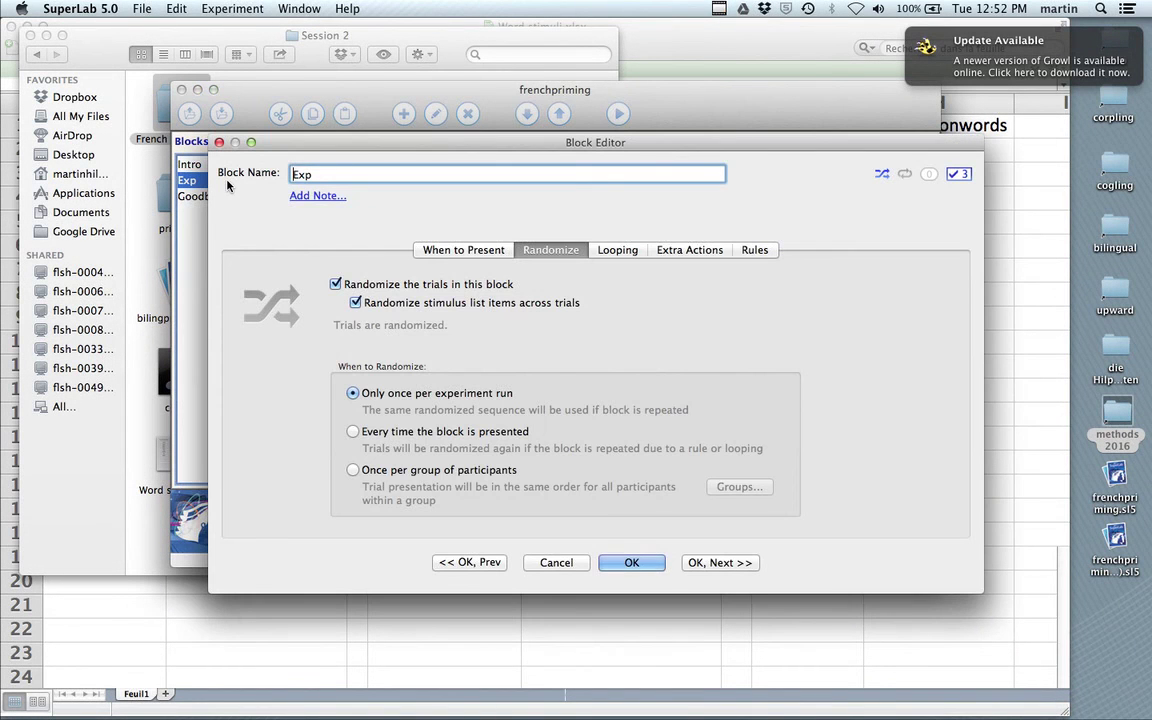
{"action": "left_click", "coordinate": [336, 285]}
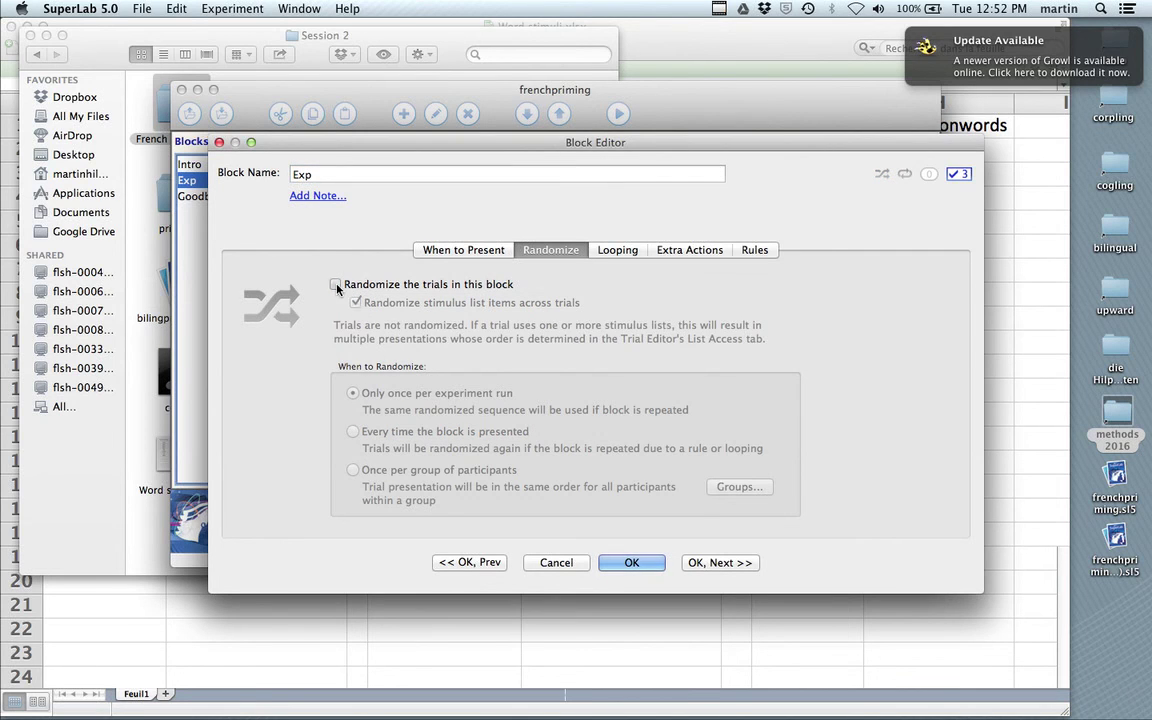
{"action": "left_click", "coordinate": [336, 285]}
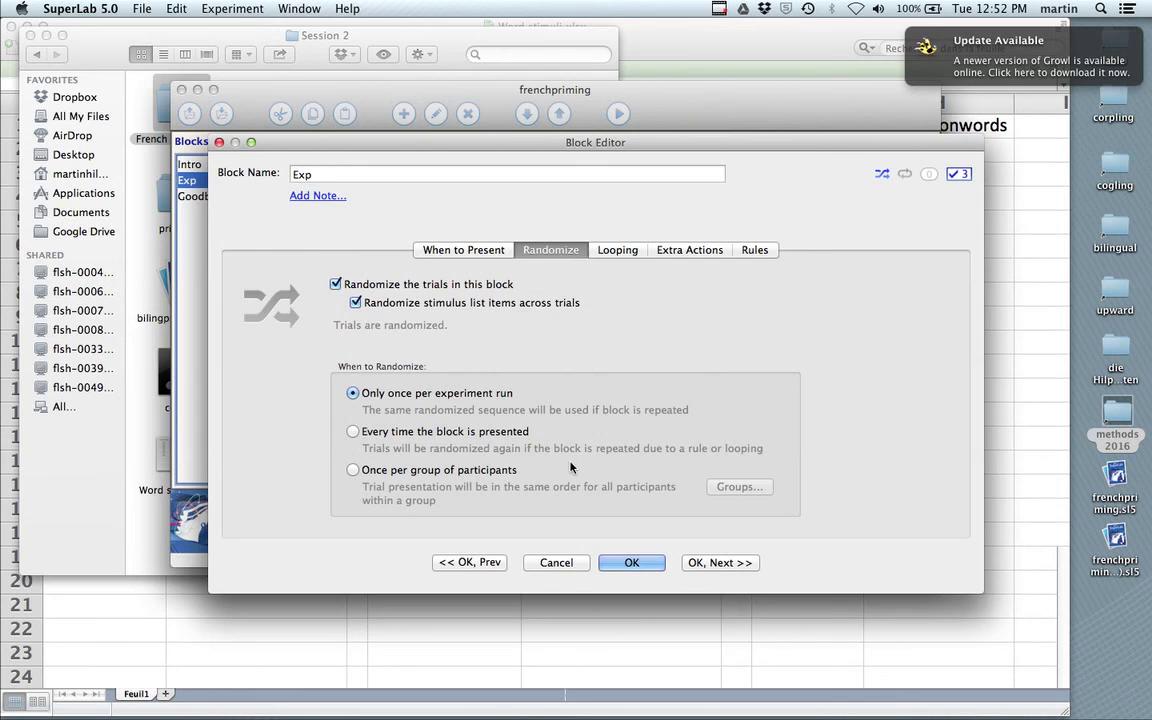
{"action": "left_click", "coordinate": [632, 560]}
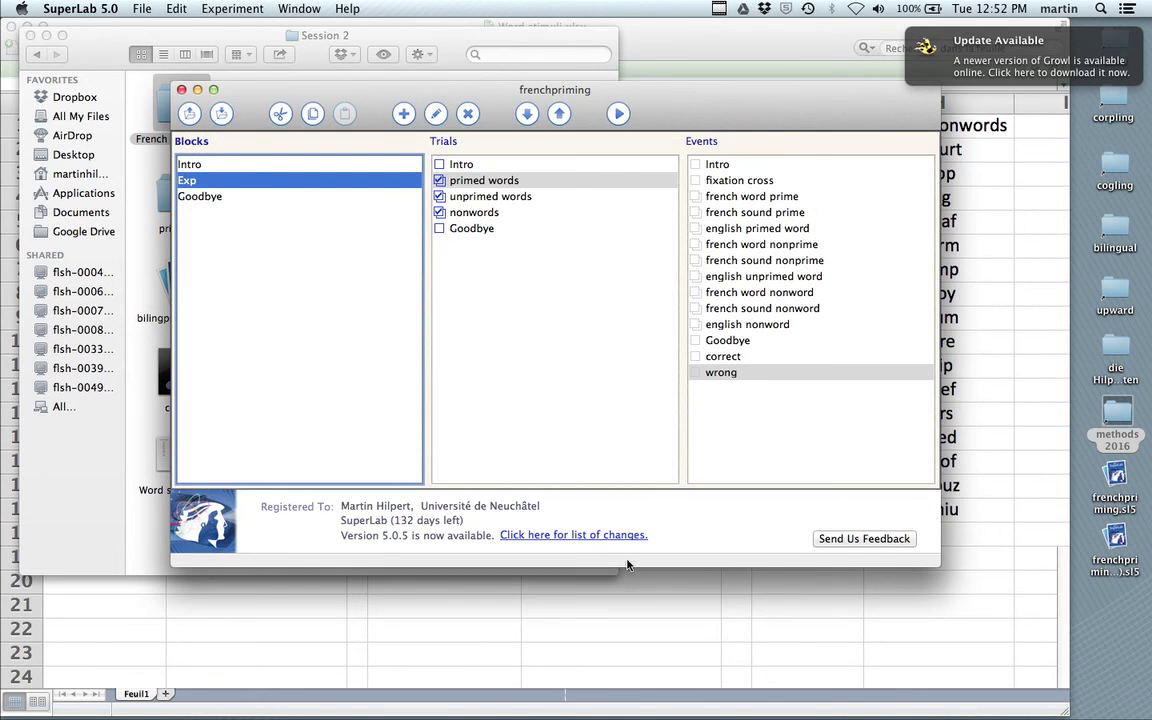
Step: Review the list access settings of the primed words trial and the events linked to the unprimed words and nonwords trials
{"action": "double_click", "coordinate": [487, 182]}
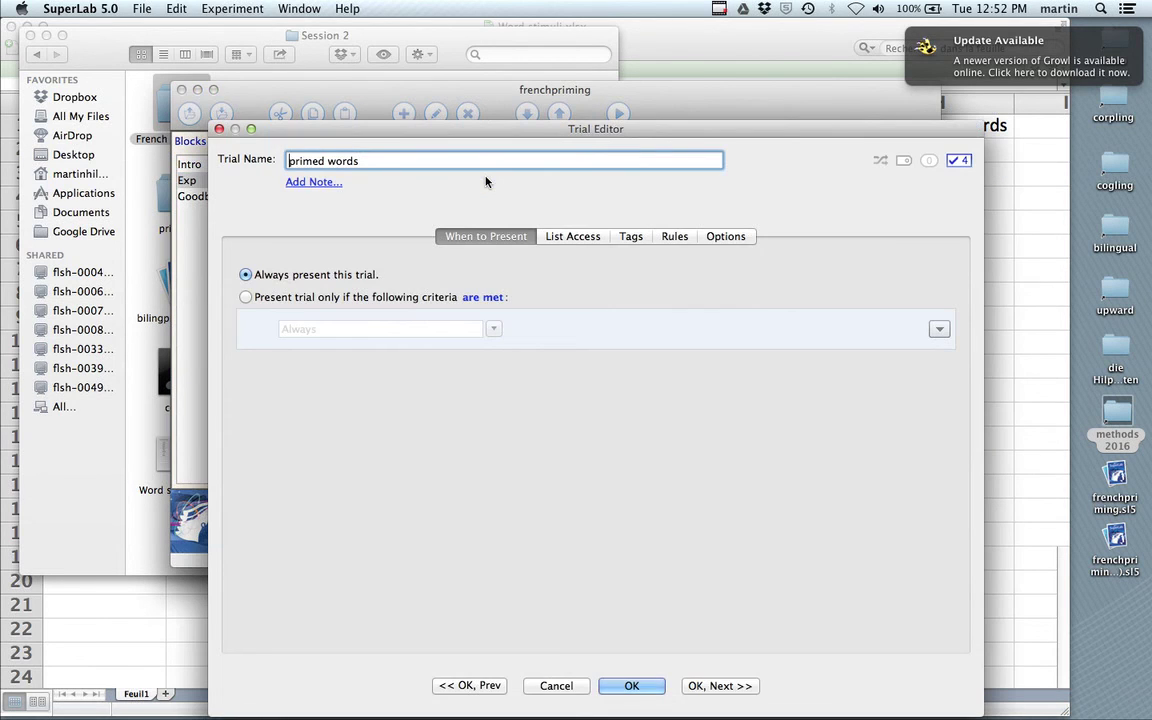
{"action": "left_click", "coordinate": [572, 238]}
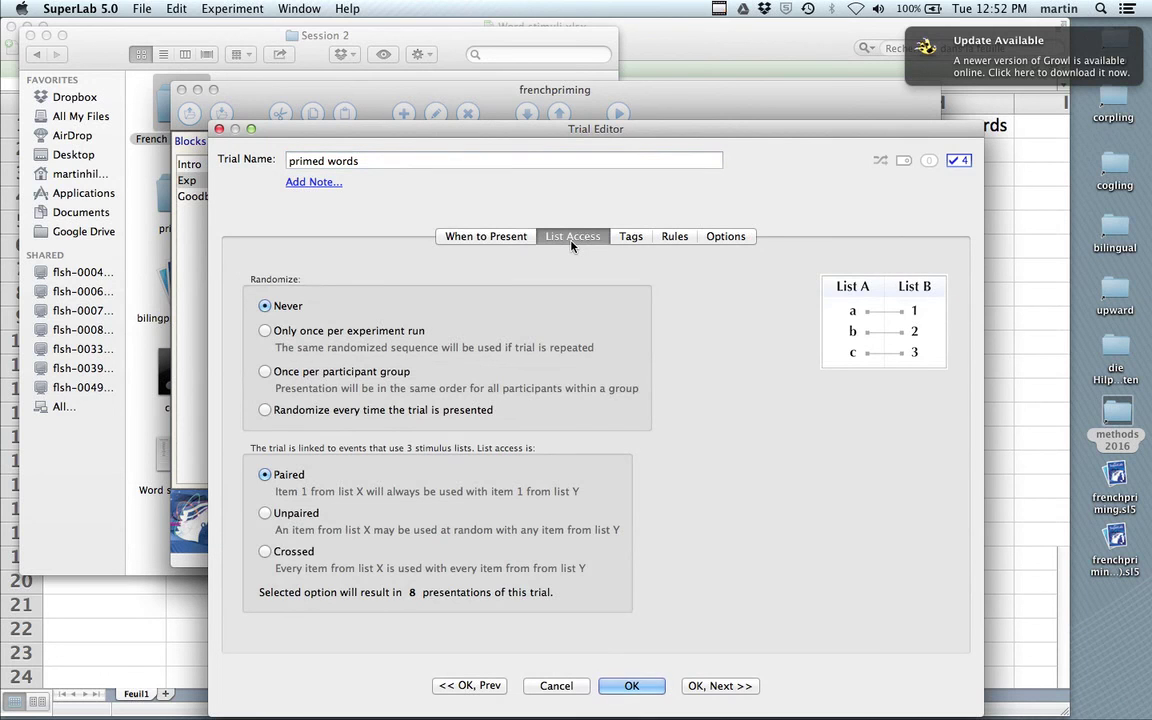
{"action": "left_click", "coordinate": [499, 237]}
{"action": "left_click", "coordinate": [632, 686]}
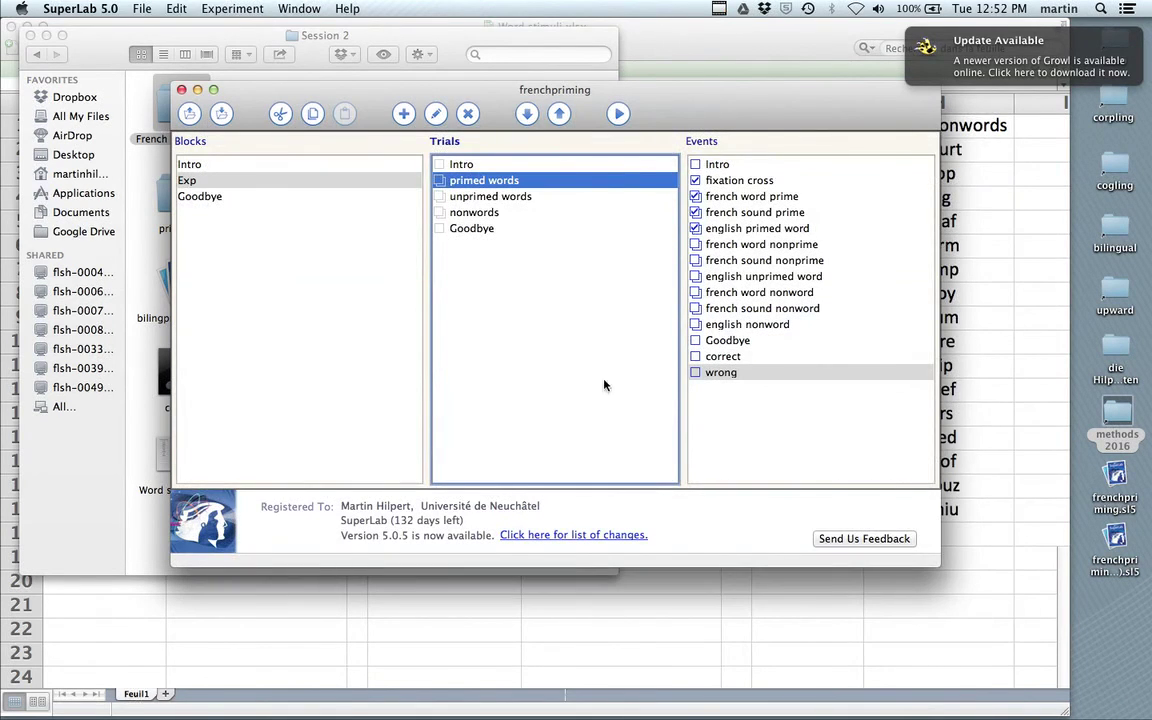
{"action": "left_click", "coordinate": [489, 198]}
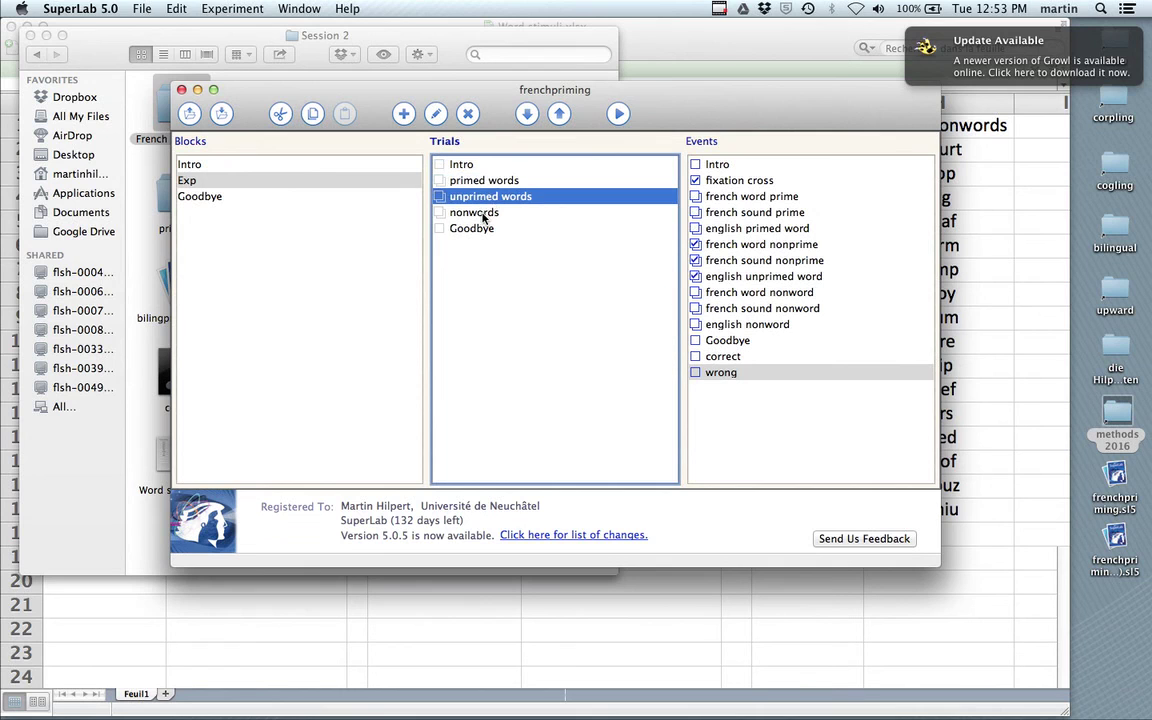
{"action": "left_click", "coordinate": [484, 214]}
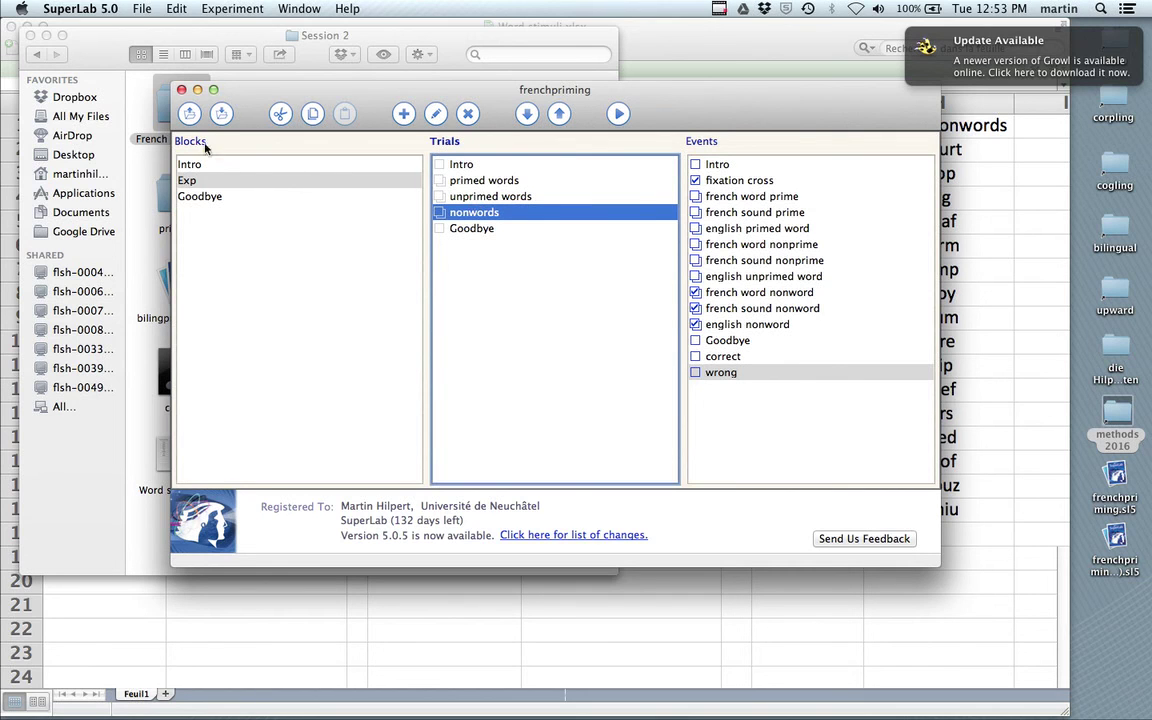
Step: Run the experiment once more without saving collected data to check the presentation order, and cancel the run
{"action": "left_click", "coordinate": [619, 114]}
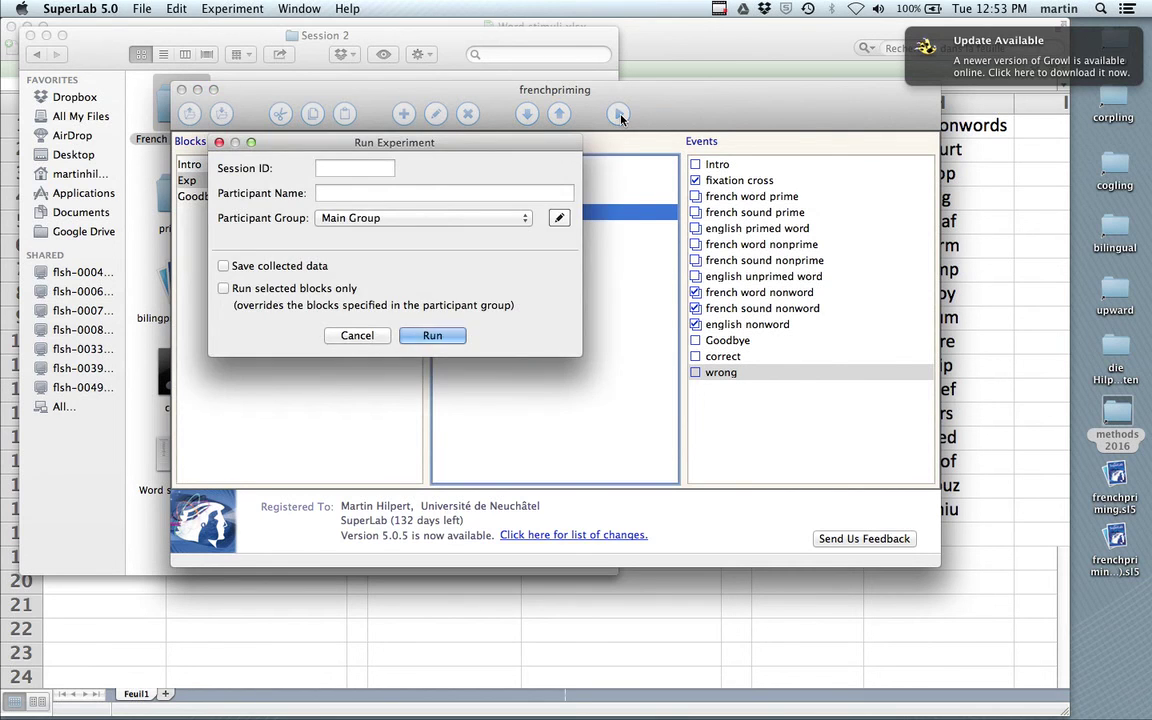
{"action": "left_click", "coordinate": [432, 336]}
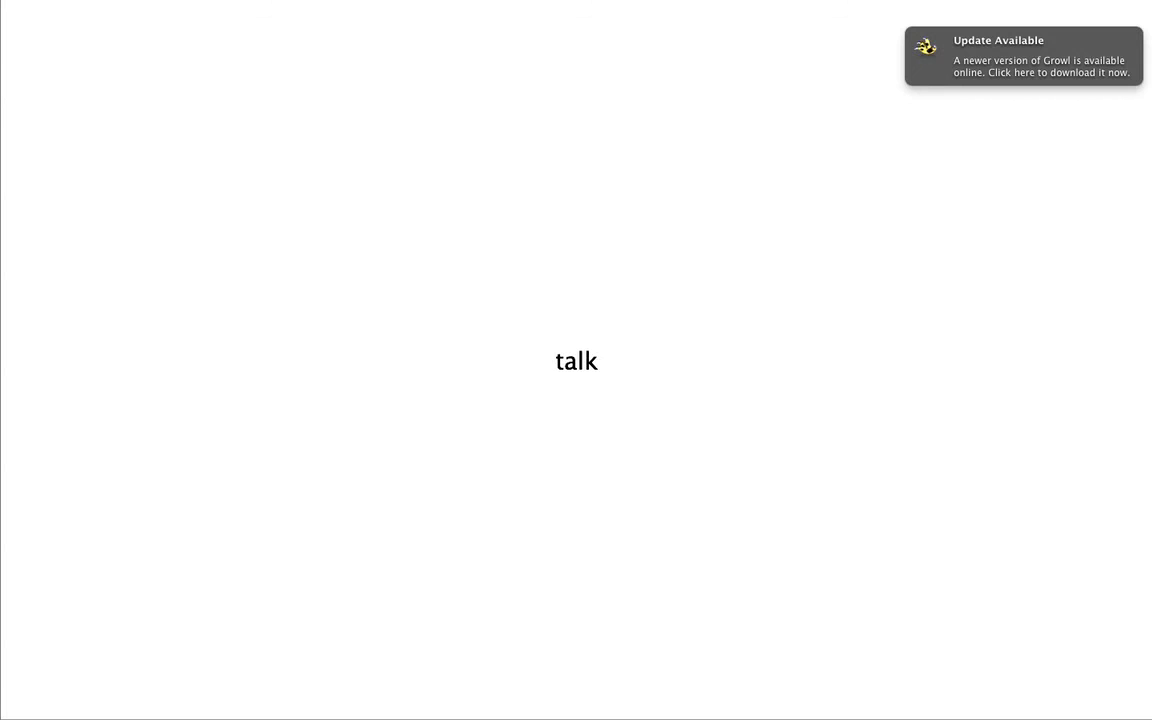
{"action": "key", "text": "Escape"}
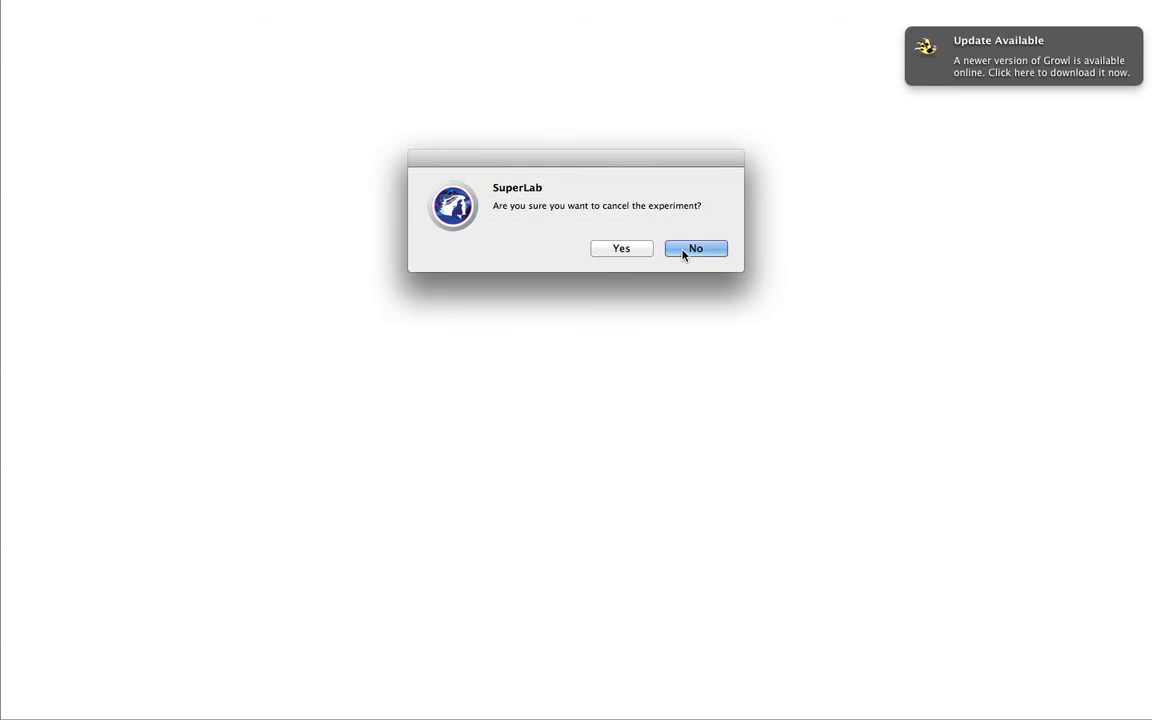
{"action": "left_click", "coordinate": [619, 252]}
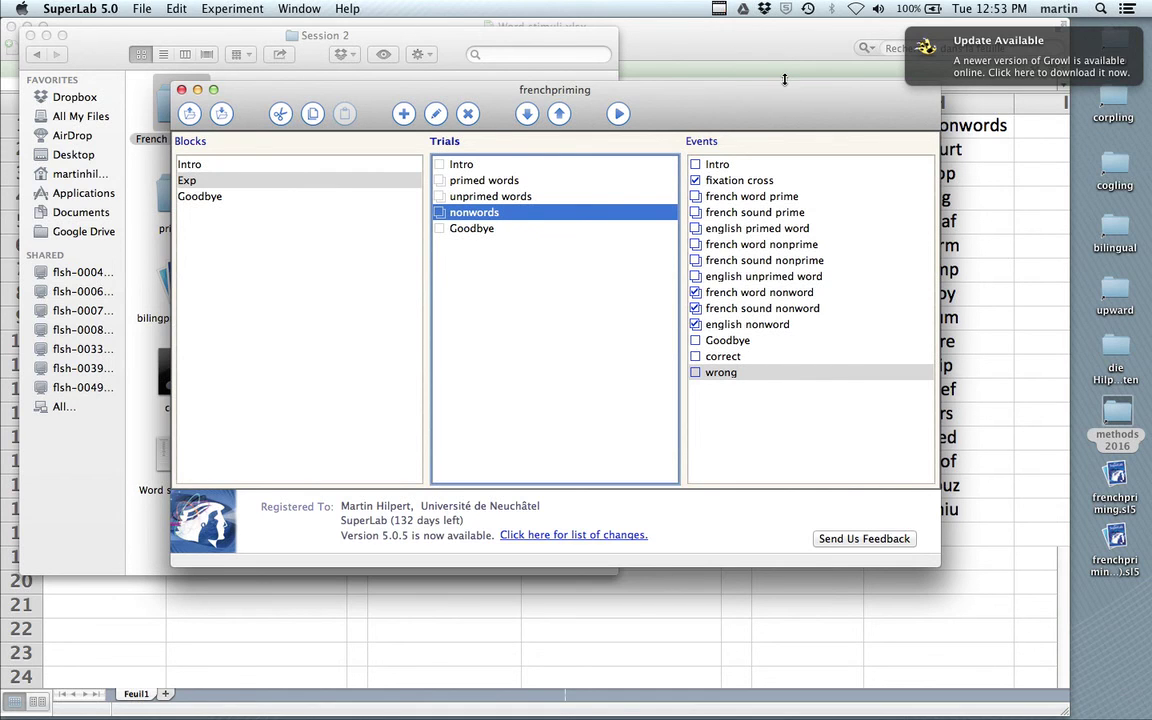
{"action": "left_click", "coordinate": [720, 9]}
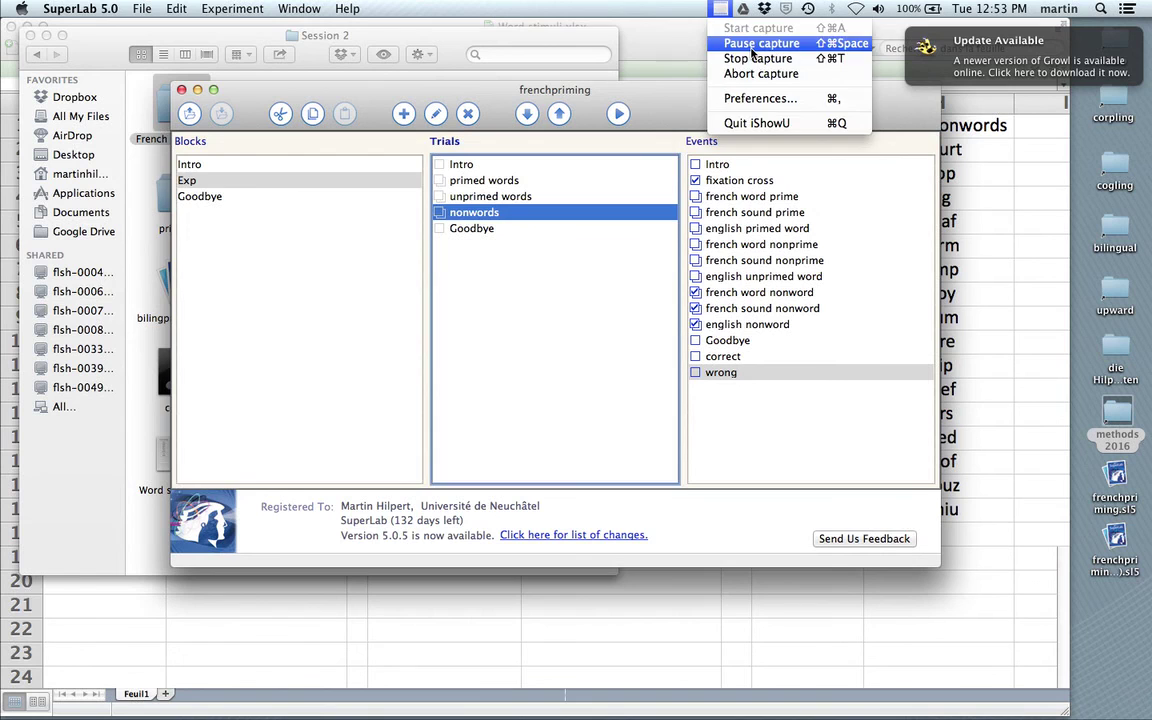
{"action": "left_click", "coordinate": [744, 43]}
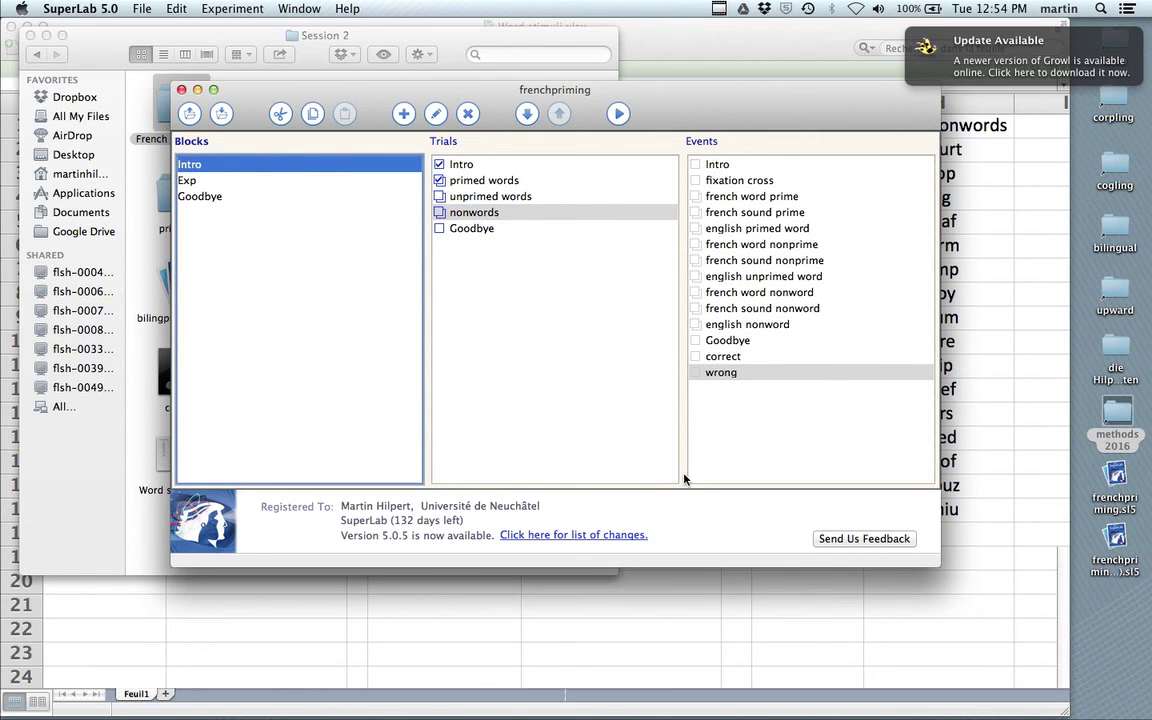
Step: Unlink the primed words trial from the Intro block, checking the links of the Exp and Goodbye blocks, and save the experiment
{"action": "left_click", "coordinate": [193, 181]}
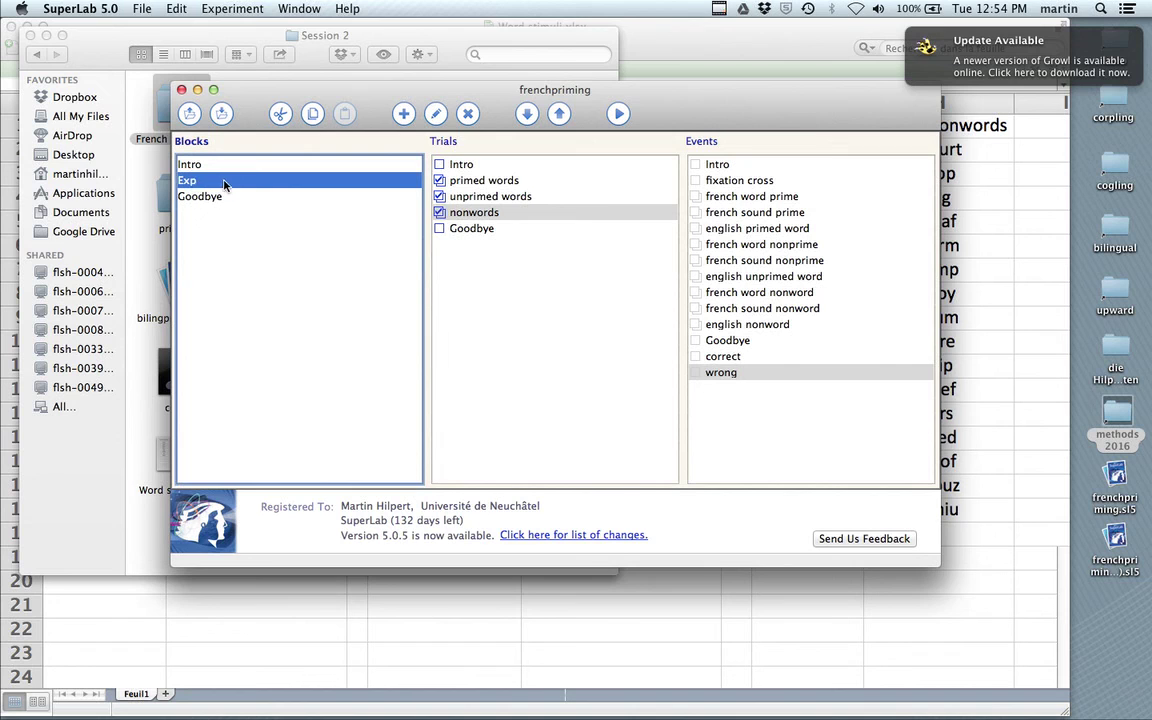
{"action": "left_click", "coordinate": [200, 167]}
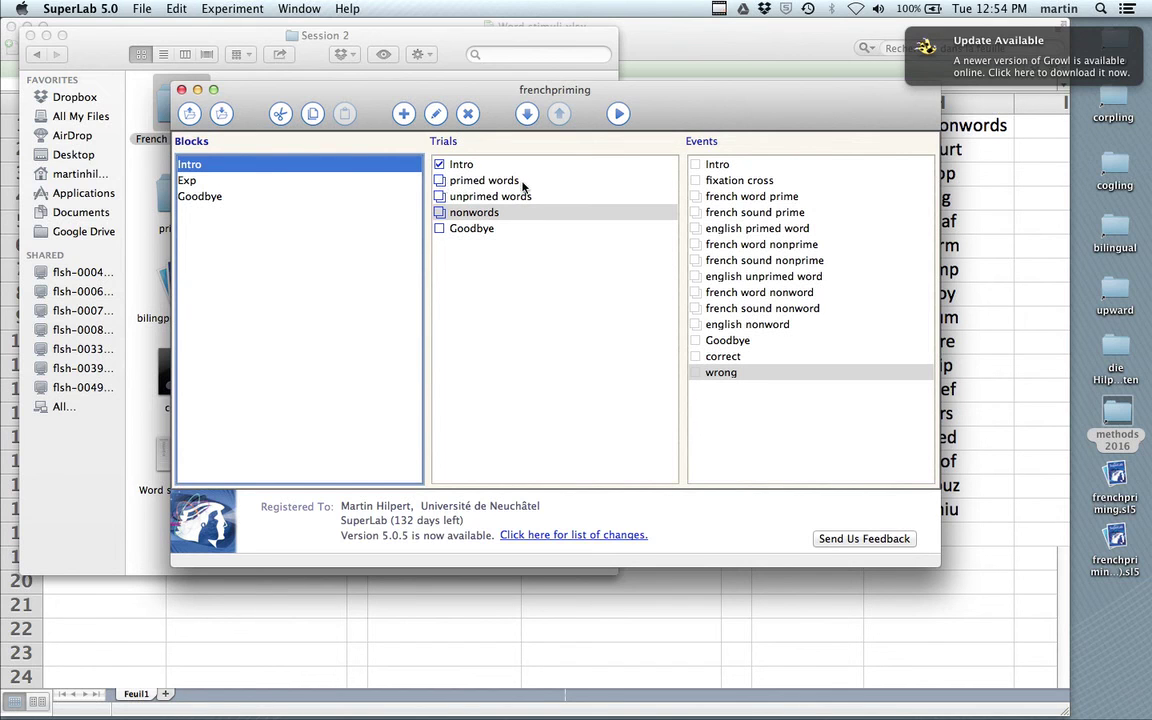
{"action": "left_click", "coordinate": [458, 164]}
{"action": "left_click", "coordinate": [211, 198]}
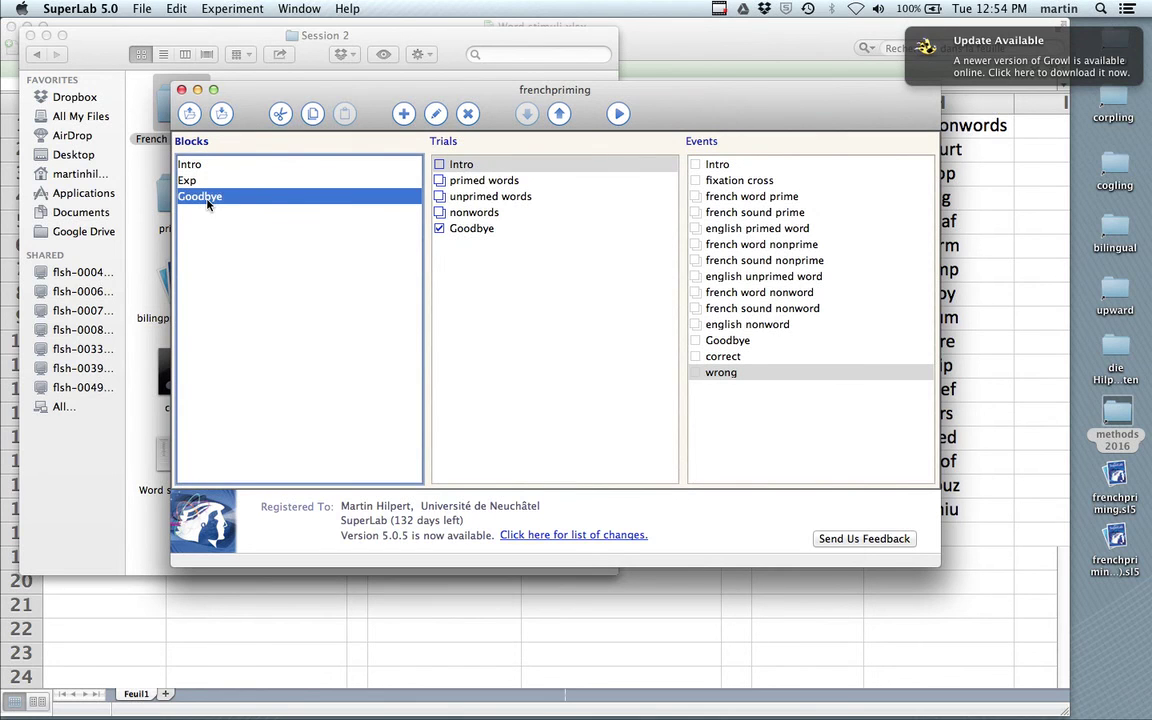
{"action": "left_click", "coordinate": [477, 229]}
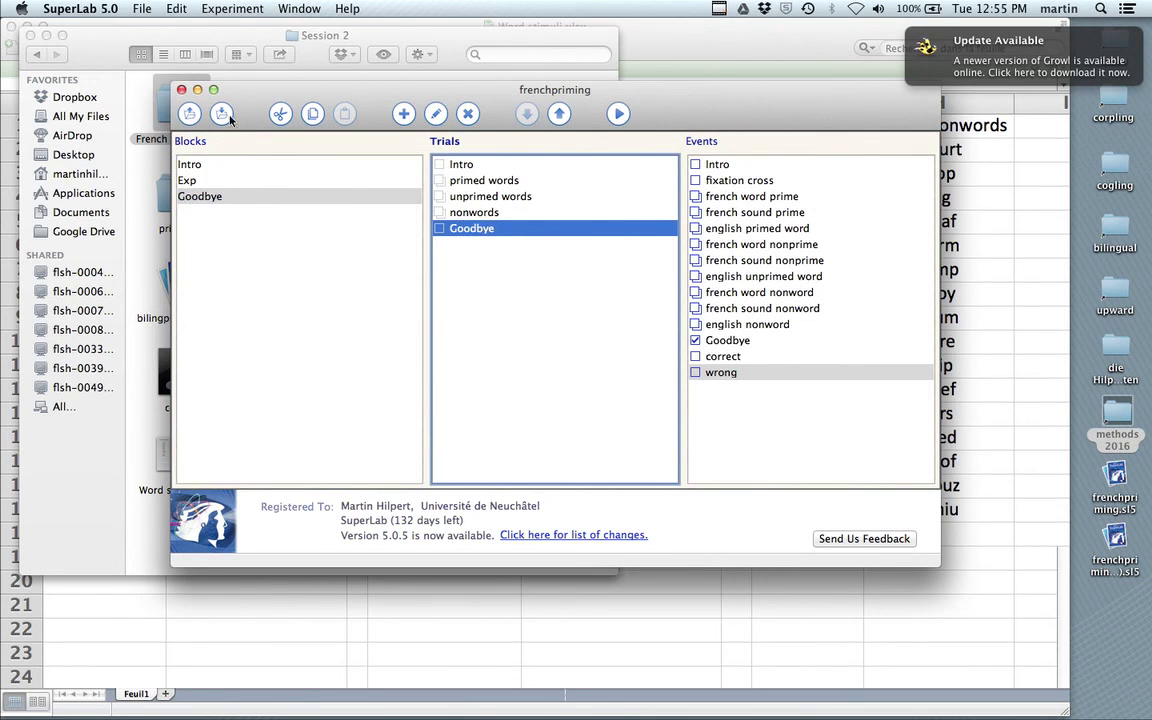
Step: Test the corrected block assignments by running the experiment without saving collected data, and cancel the run
{"action": "left_click", "coordinate": [618, 113]}
{"action": "left_click", "coordinate": [431, 335]}
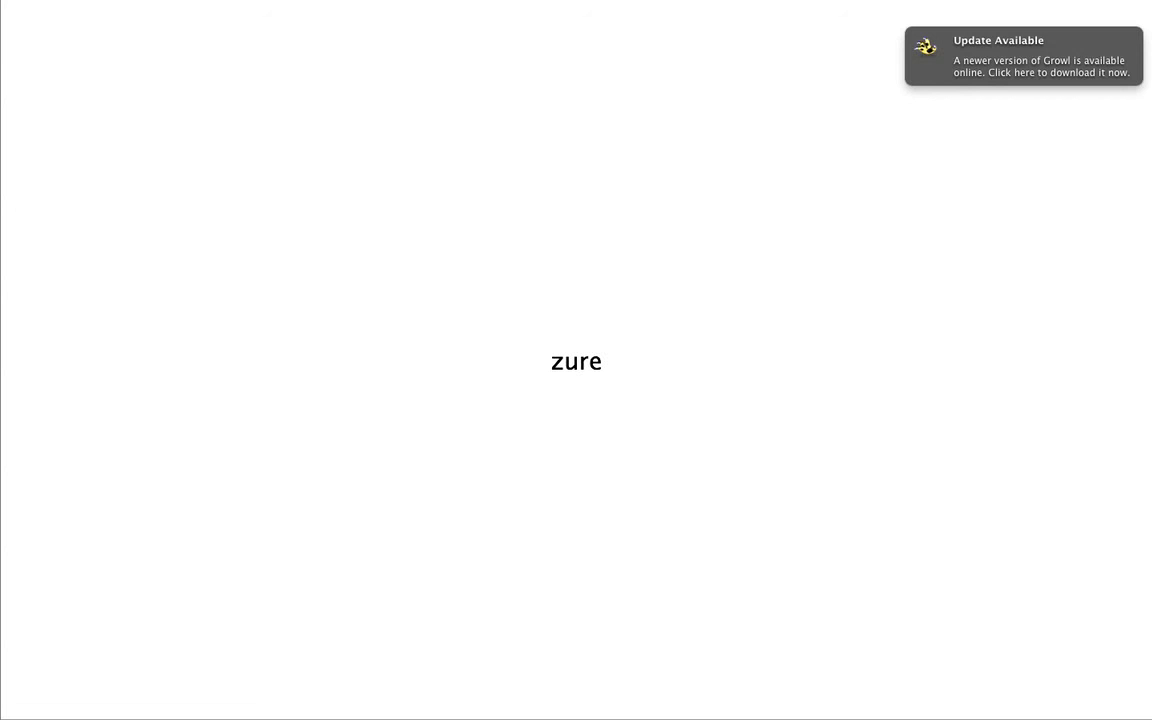
{"action": "key", "text": "Escape"}
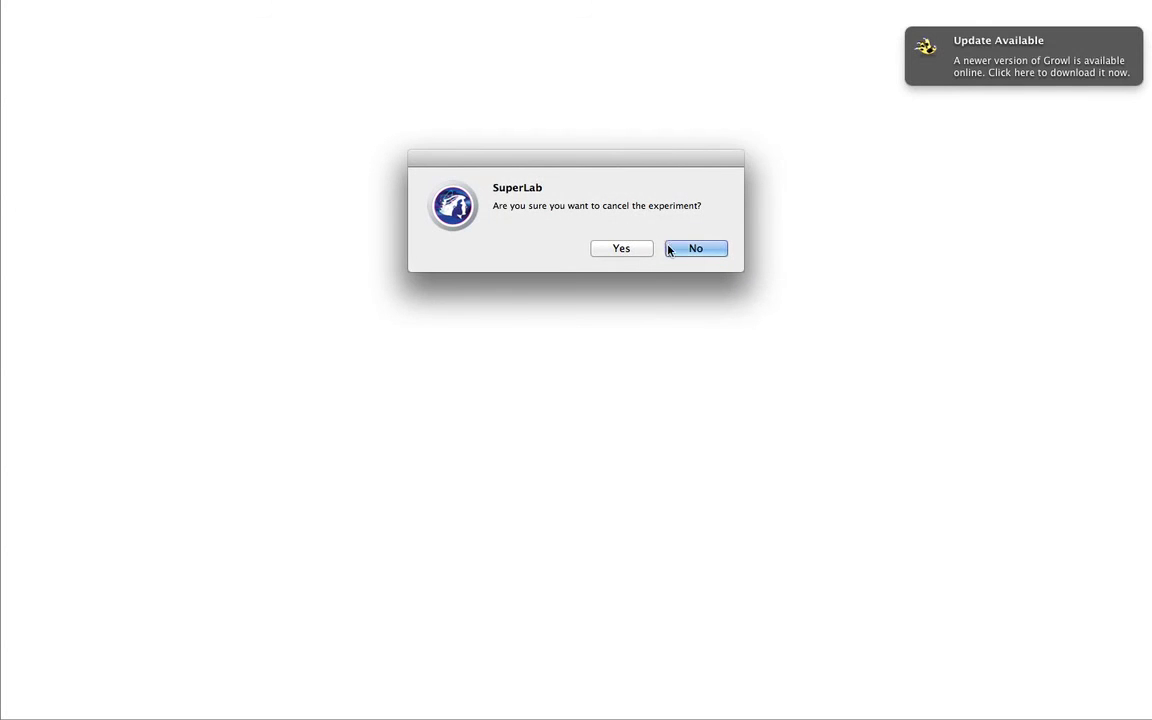
{"action": "left_click", "coordinate": [620, 250]}
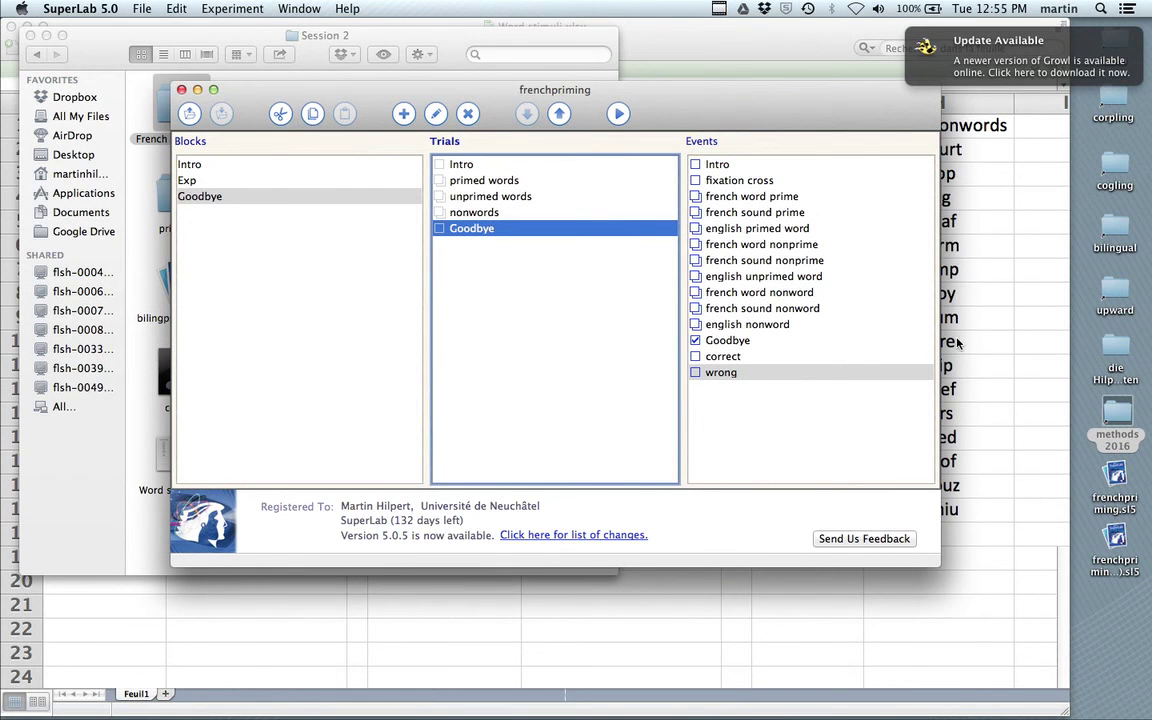
Step: Open the french fillersounds list of the french sound nonword event and move 16vache.wav to the end of the list
{"action": "double_click", "coordinate": [750, 310]}
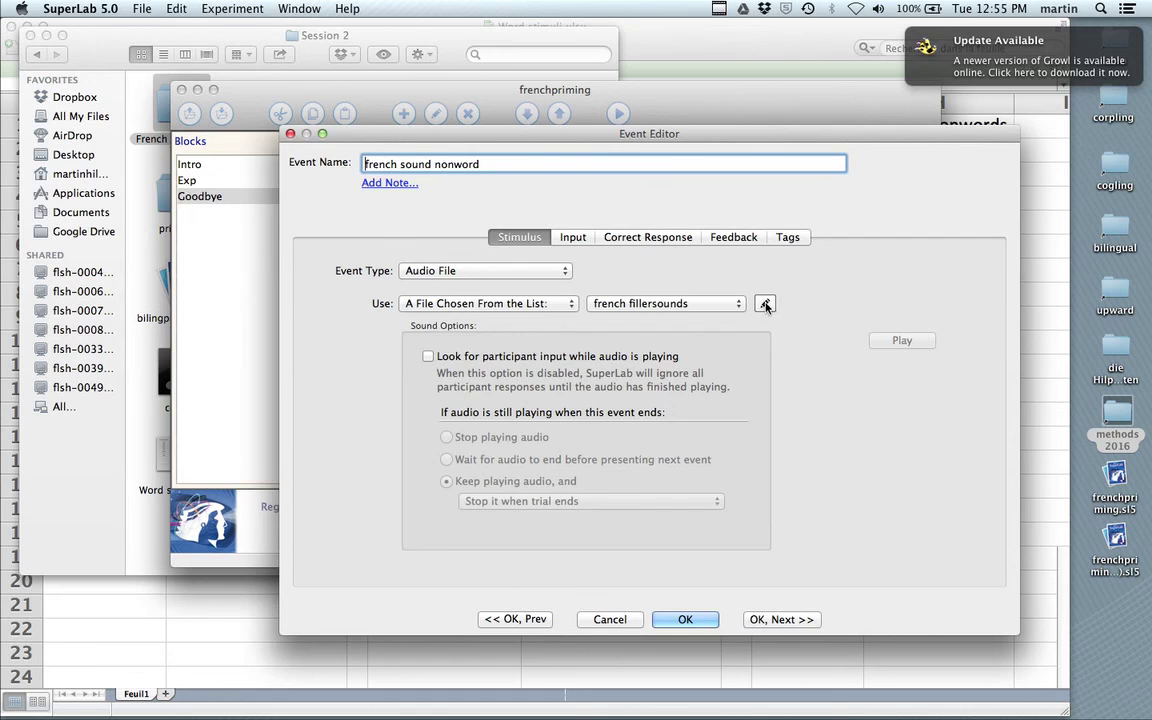
{"action": "left_click", "coordinate": [766, 304]}
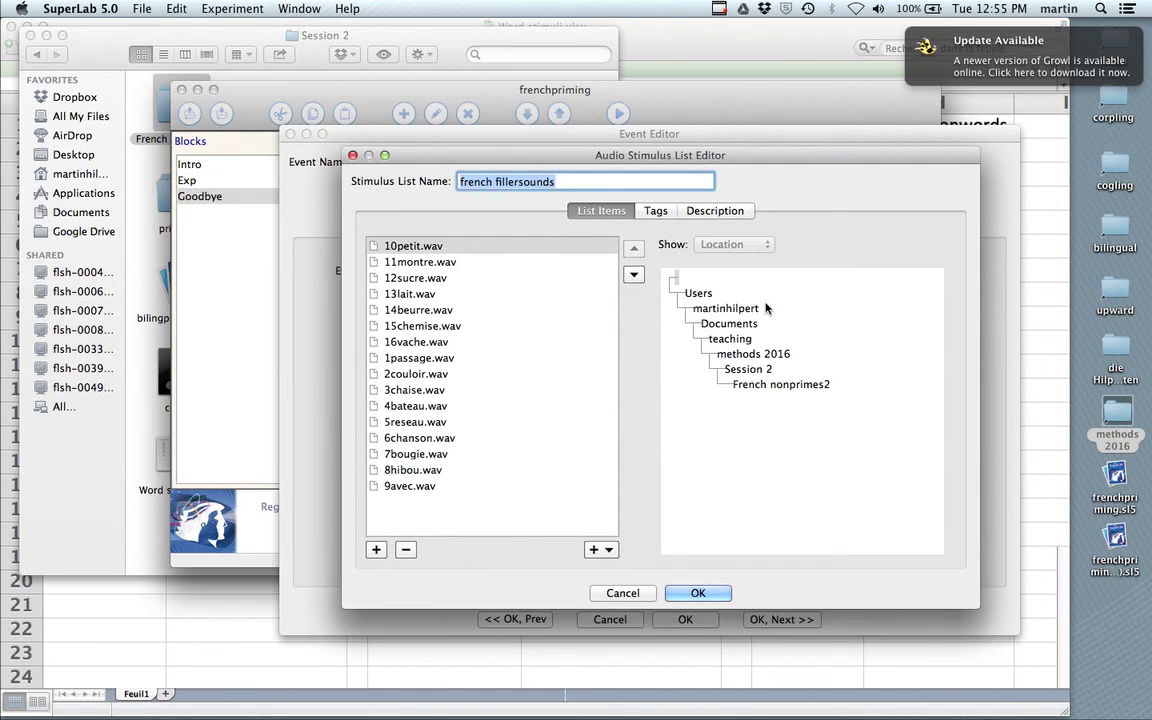
{"action": "left_click", "coordinate": [698, 593]}
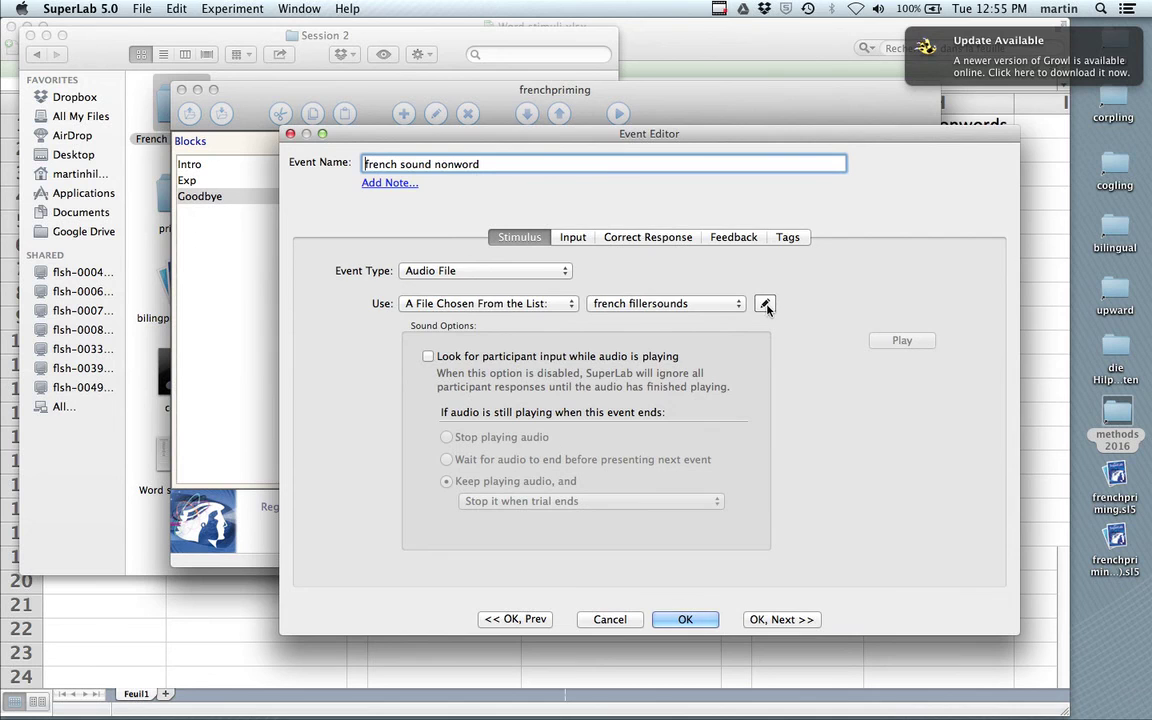
{"action": "left_click", "coordinate": [766, 304]}
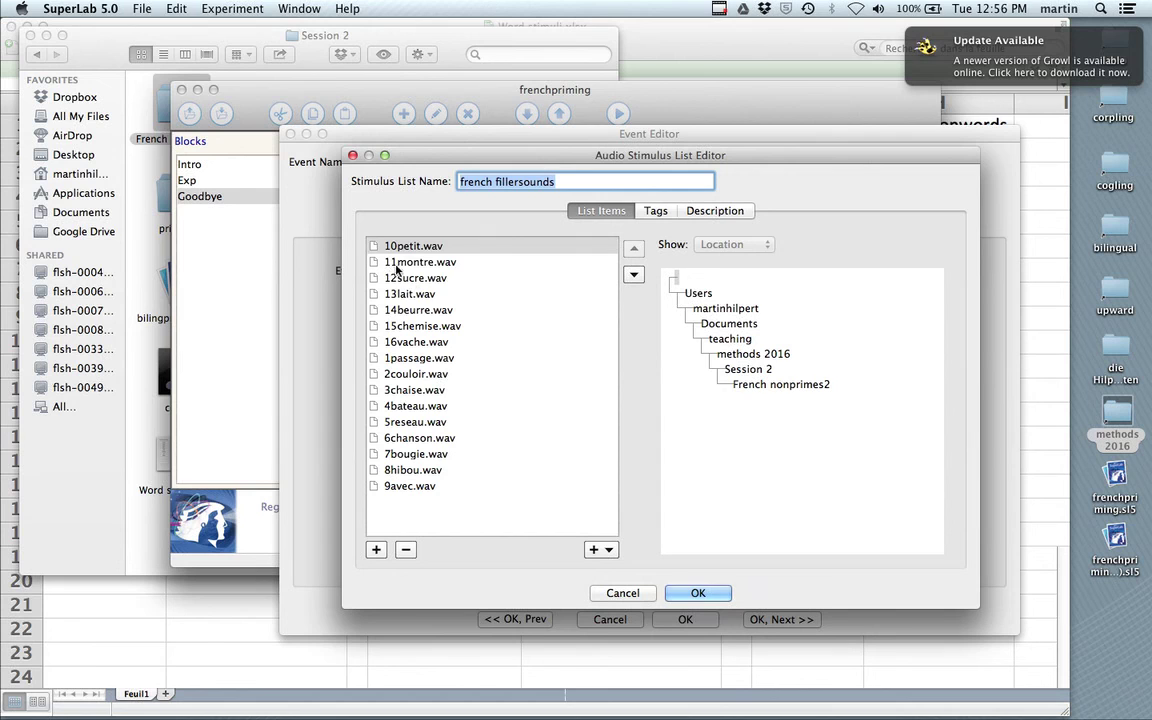
{"action": "left_click", "coordinate": [422, 344]}
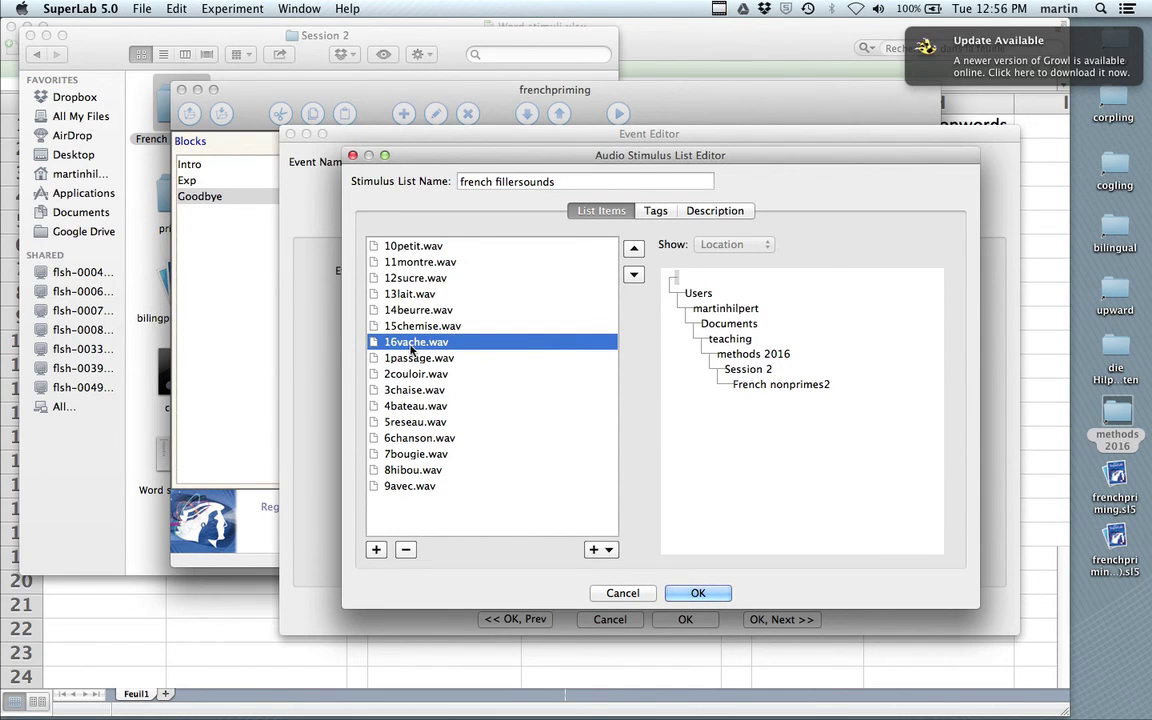
{"action": "left_click", "coordinate": [634, 274]}
{"action": "left_click", "coordinate": [634, 274]}
{"action": "left_click", "coordinate": [634, 274]}
{"action": "left_click", "coordinate": [634, 274]}
{"action": "left_click", "coordinate": [634, 274]}
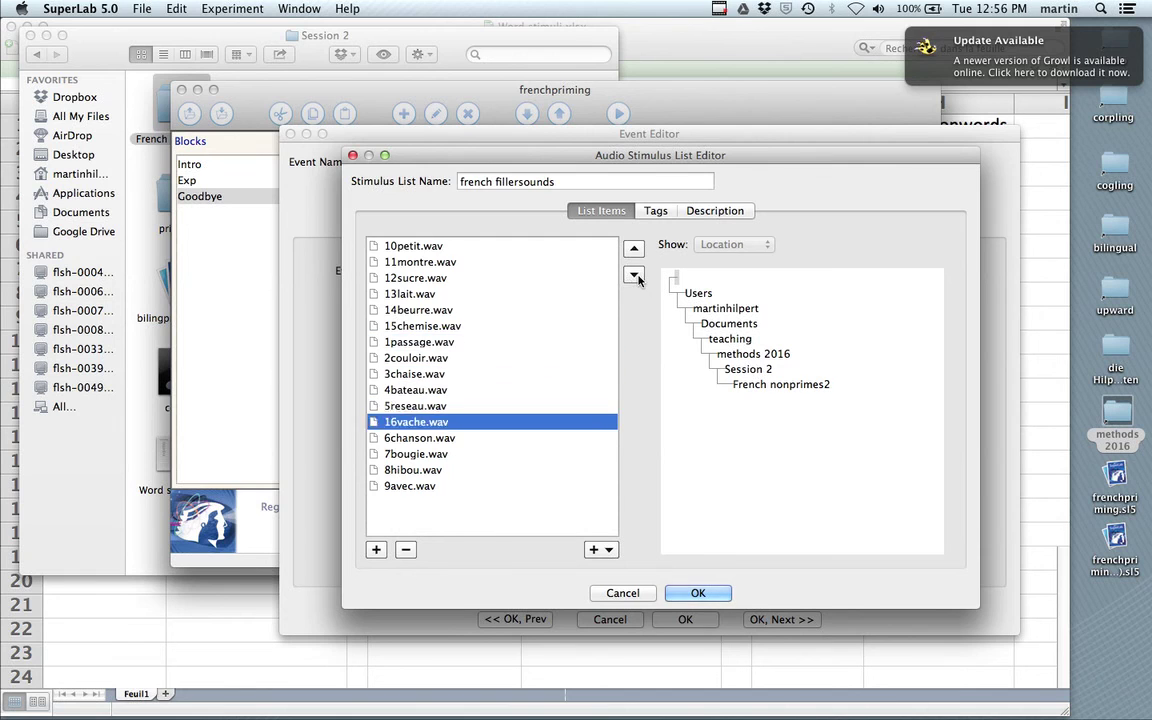
{"action": "left_click", "coordinate": [634, 274]}
{"action": "left_click", "coordinate": [634, 274]}
{"action": "left_click", "coordinate": [634, 274]}
{"action": "left_click", "coordinate": [636, 278]}
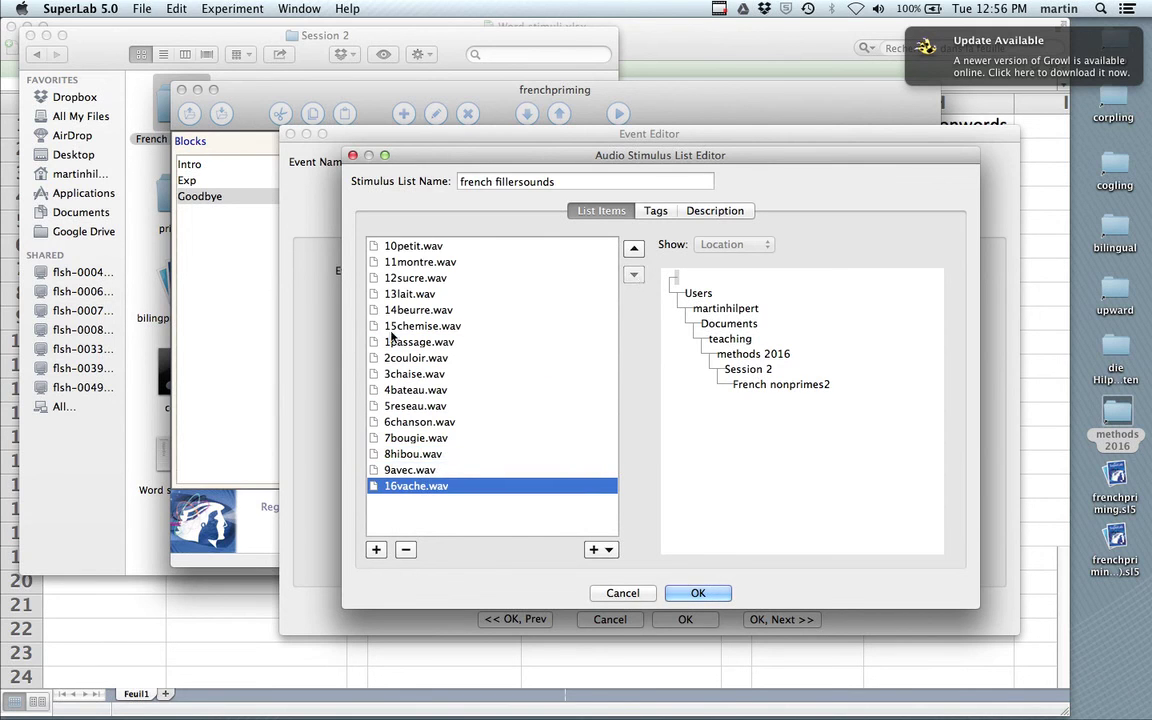
Step: Move 15chemise.wav down the french fillersounds list to sit directly above 16vache.wav
{"action": "left_click", "coordinate": [404, 327]}
{"action": "left_click", "coordinate": [634, 274]}
{"action": "left_click", "coordinate": [634, 274]}
{"action": "left_click", "coordinate": [634, 274]}
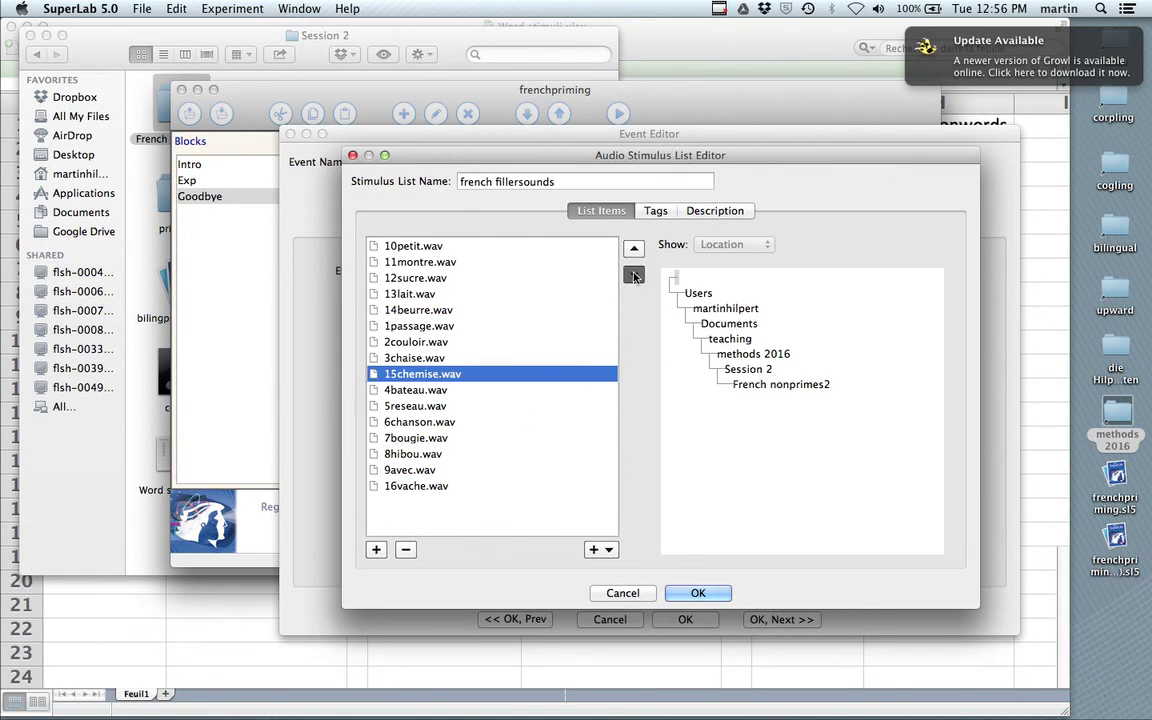
{"action": "left_click", "coordinate": [634, 274]}
{"action": "left_click", "coordinate": [634, 274]}
{"action": "double_click", "coordinate": [634, 274]}
{"action": "double_click", "coordinate": [634, 274]}
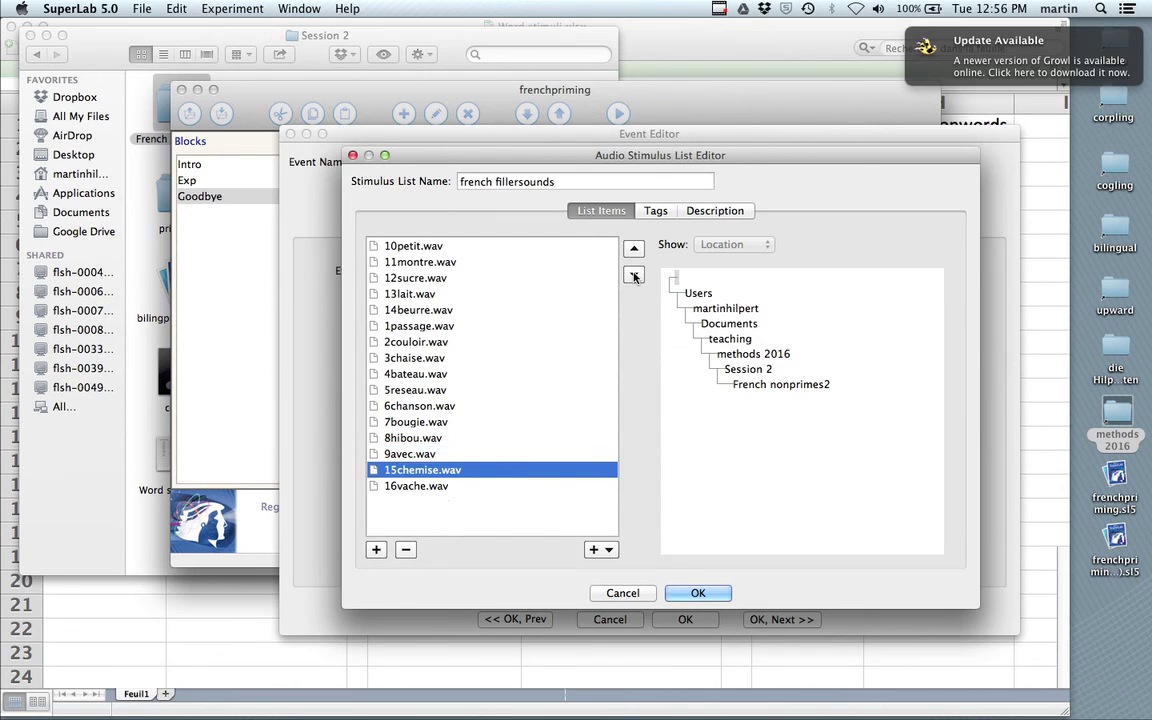
Step: Move 14beurre.wav down the list to sit directly above 15chemise.wav
{"action": "left_click", "coordinate": [405, 310]}
{"action": "left_click", "coordinate": [637, 276]}
{"action": "left_click", "coordinate": [637, 276]}
{"action": "left_click", "coordinate": [637, 276]}
{"action": "left_click", "coordinate": [637, 276]}
{"action": "left_click", "coordinate": [637, 276]}
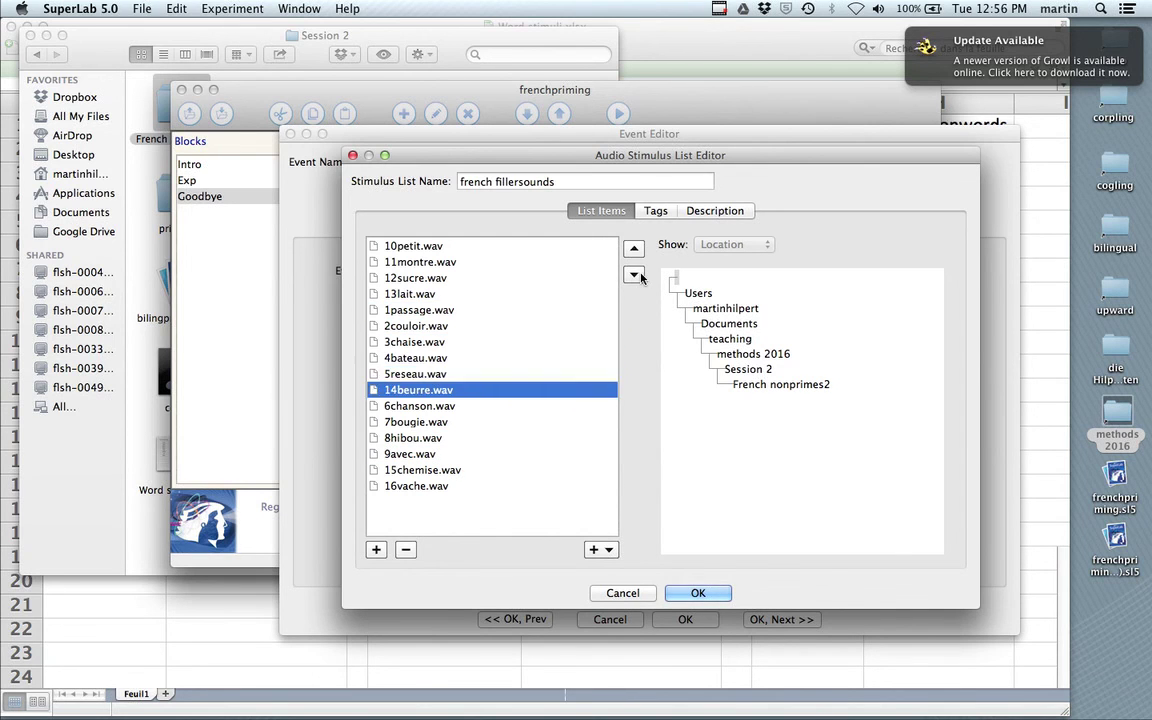
{"action": "left_click", "coordinate": [637, 276]}
{"action": "left_click", "coordinate": [637, 276]}
{"action": "left_click", "coordinate": [637, 276]}
{"action": "left_click", "coordinate": [636, 275]}
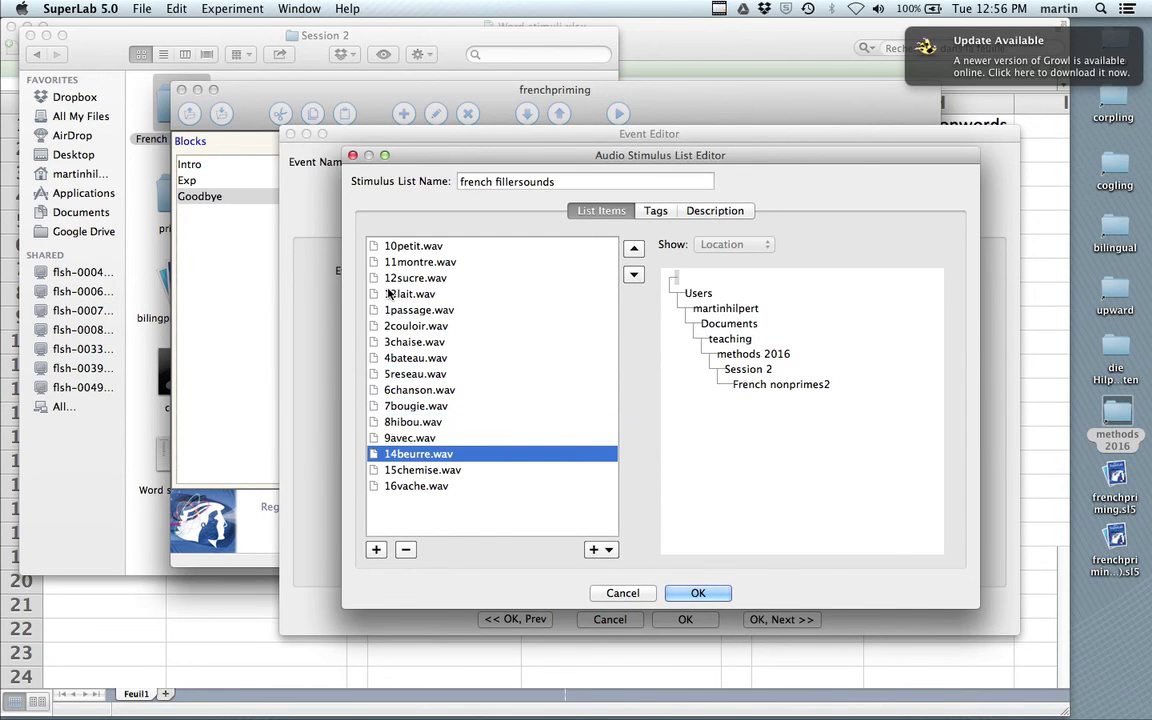
Step: Move 13lait.wav down the list to sit directly above 14beurre.wav
{"action": "left_click", "coordinate": [415, 293]}
{"action": "left_click", "coordinate": [634, 275]}
{"action": "left_click", "coordinate": [634, 275]}
{"action": "left_click", "coordinate": [634, 275]}
{"action": "left_click", "coordinate": [634, 275]}
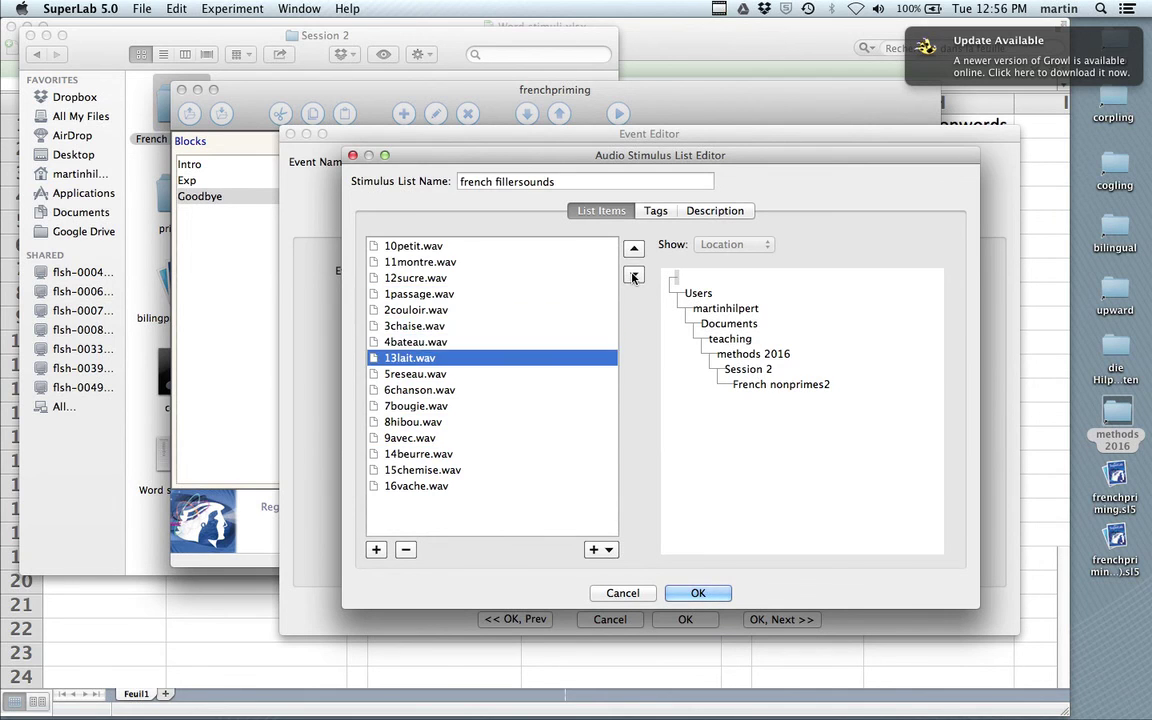
{"action": "left_click", "coordinate": [634, 275]}
{"action": "left_click", "coordinate": [634, 275]}
{"action": "left_click", "coordinate": [634, 275]}
{"action": "left_click", "coordinate": [634, 275]}
{"action": "left_click", "coordinate": [634, 275]}
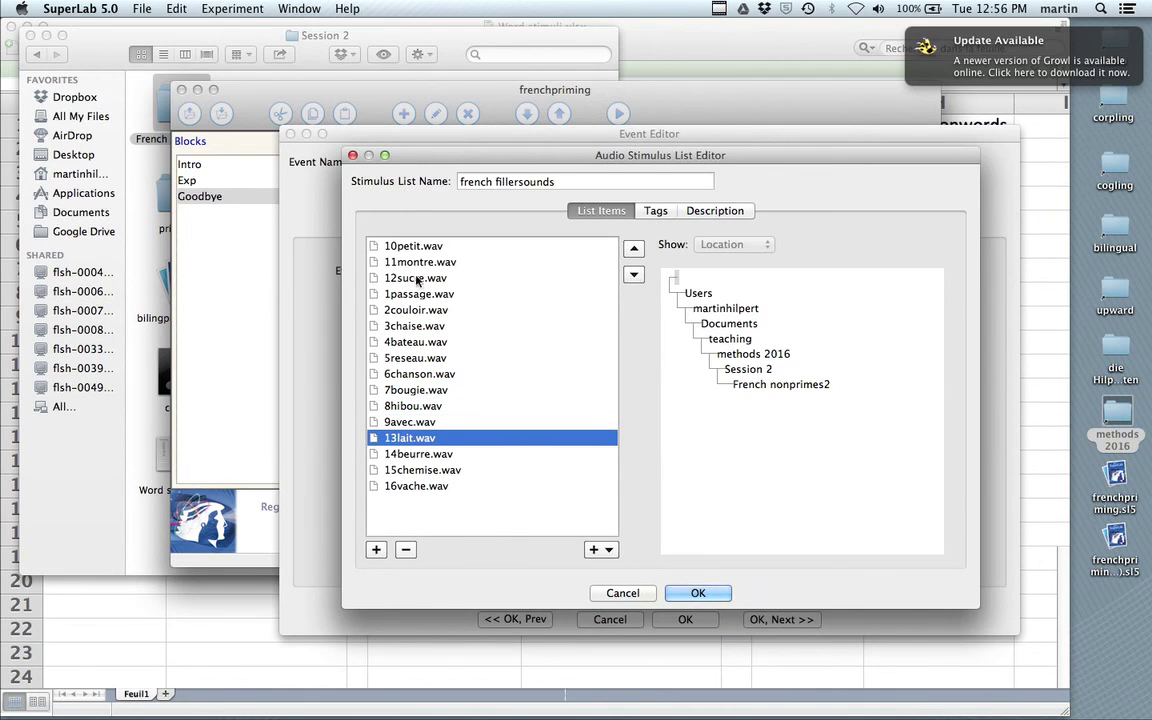
Step: Move 12sucre.wav down the list to sit directly above 13lait.wav
{"action": "left_click", "coordinate": [597, 277]}
{"action": "left_click", "coordinate": [634, 275]}
{"action": "left_click", "coordinate": [634, 275]}
{"action": "left_click", "coordinate": [634, 275]}
{"action": "left_click", "coordinate": [634, 275]}
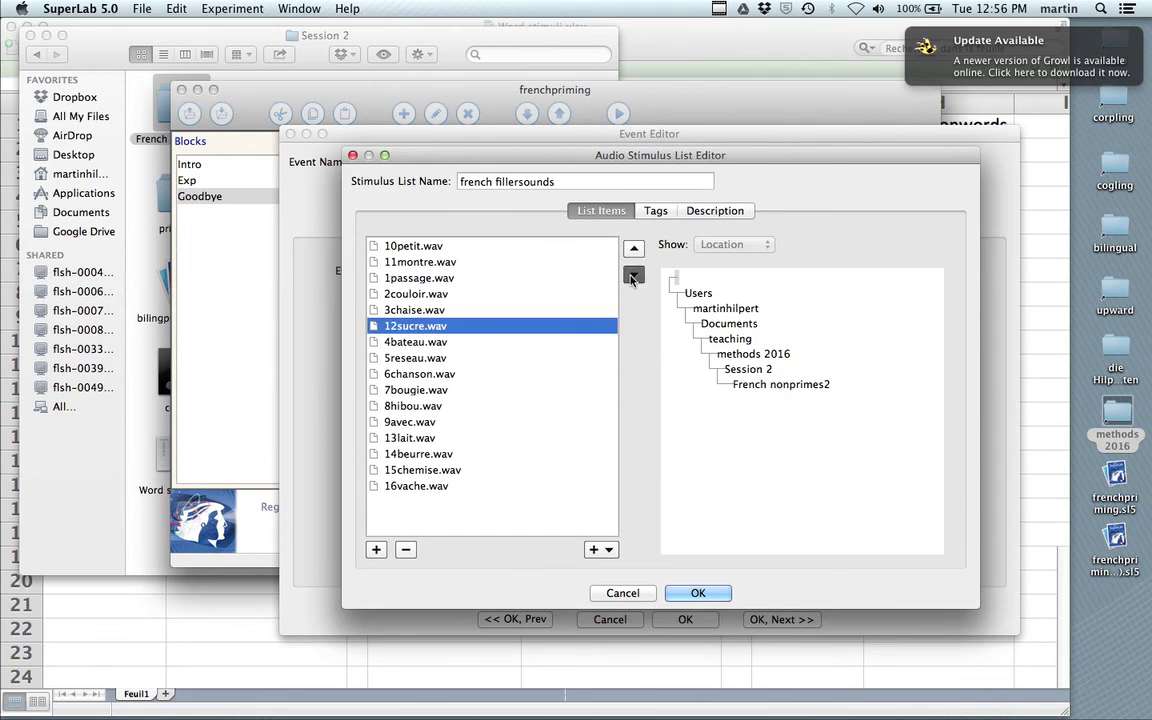
{"action": "left_click", "coordinate": [634, 275]}
{"action": "left_click", "coordinate": [634, 275]}
{"action": "left_click", "coordinate": [634, 275]}
{"action": "left_click", "coordinate": [634, 275]}
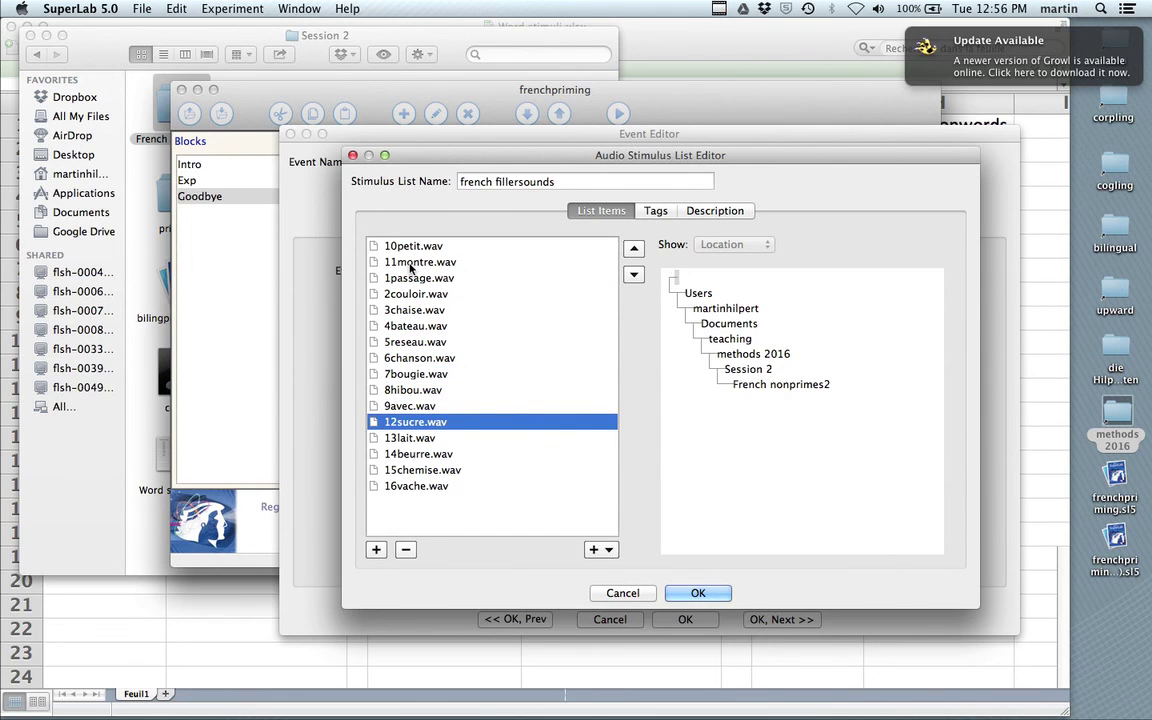
Step: Move 11montre.wav down the list to sit between 9avec.wav and 12sucre.wav
{"action": "left_click", "coordinate": [600, 262]}
{"action": "left_click", "coordinate": [633, 276]}
{"action": "left_click", "coordinate": [633, 276]}
{"action": "left_click", "coordinate": [633, 276]}
{"action": "left_click", "coordinate": [633, 276]}
{"action": "left_click", "coordinate": [633, 276]}
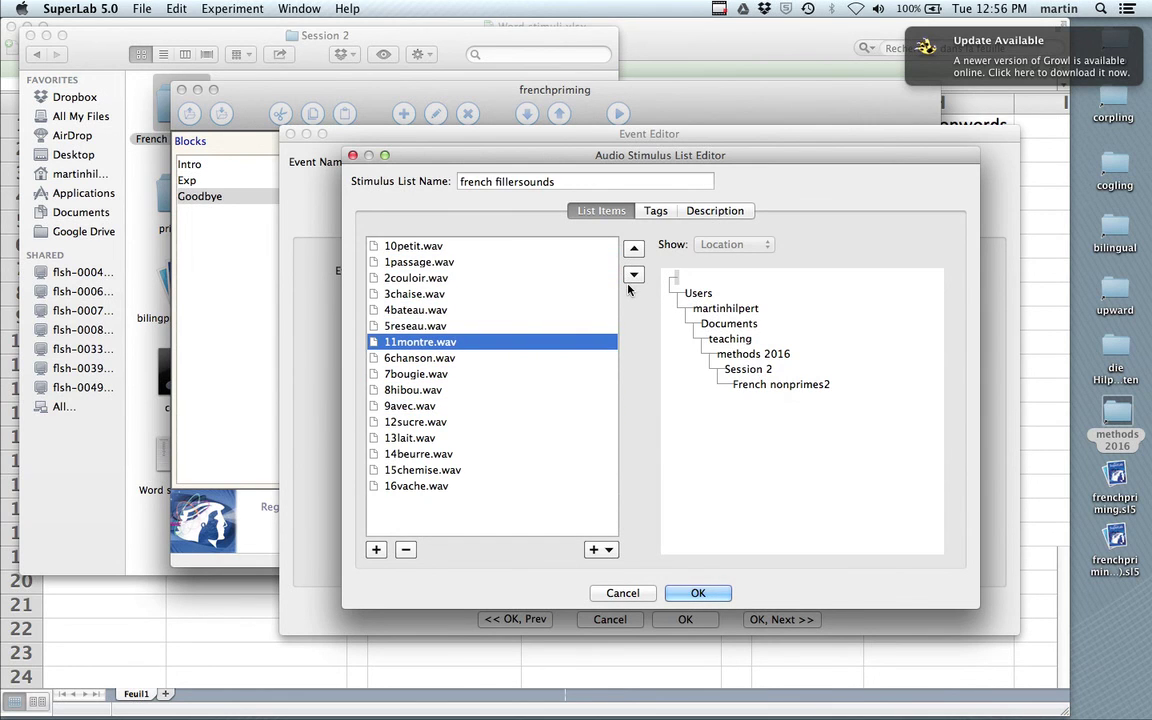
{"action": "left_click", "coordinate": [633, 276]}
{"action": "left_click", "coordinate": [633, 276]}
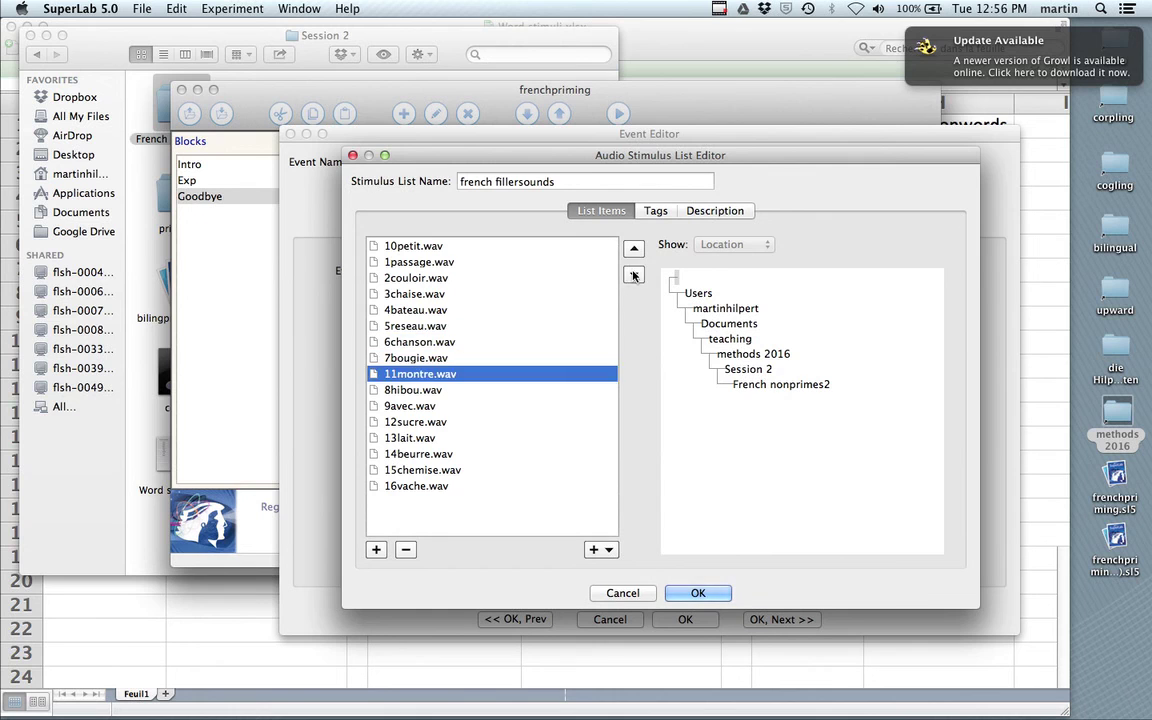
{"action": "left_click", "coordinate": [633, 276]}
{"action": "left_click", "coordinate": [633, 276]}
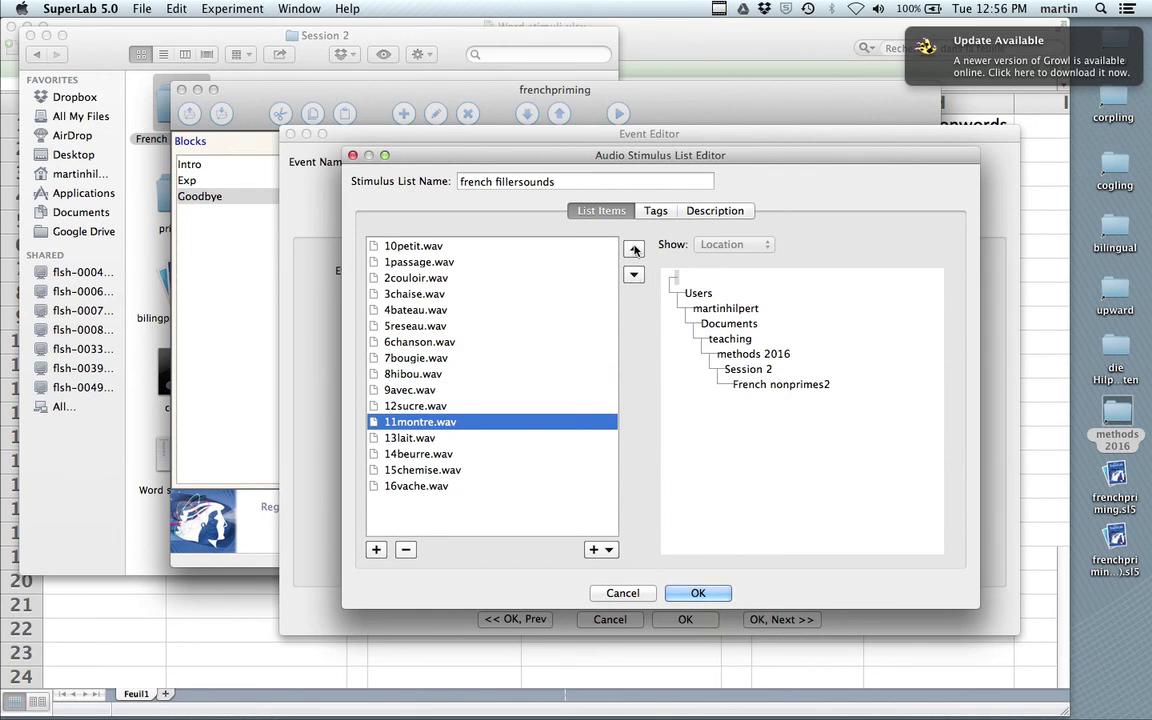
Step: Move 10petit.wav down between 9avec.wav and 11montre.wav, and accept the reordered list and the french sound nonword event
{"action": "left_click", "coordinate": [495, 247]}
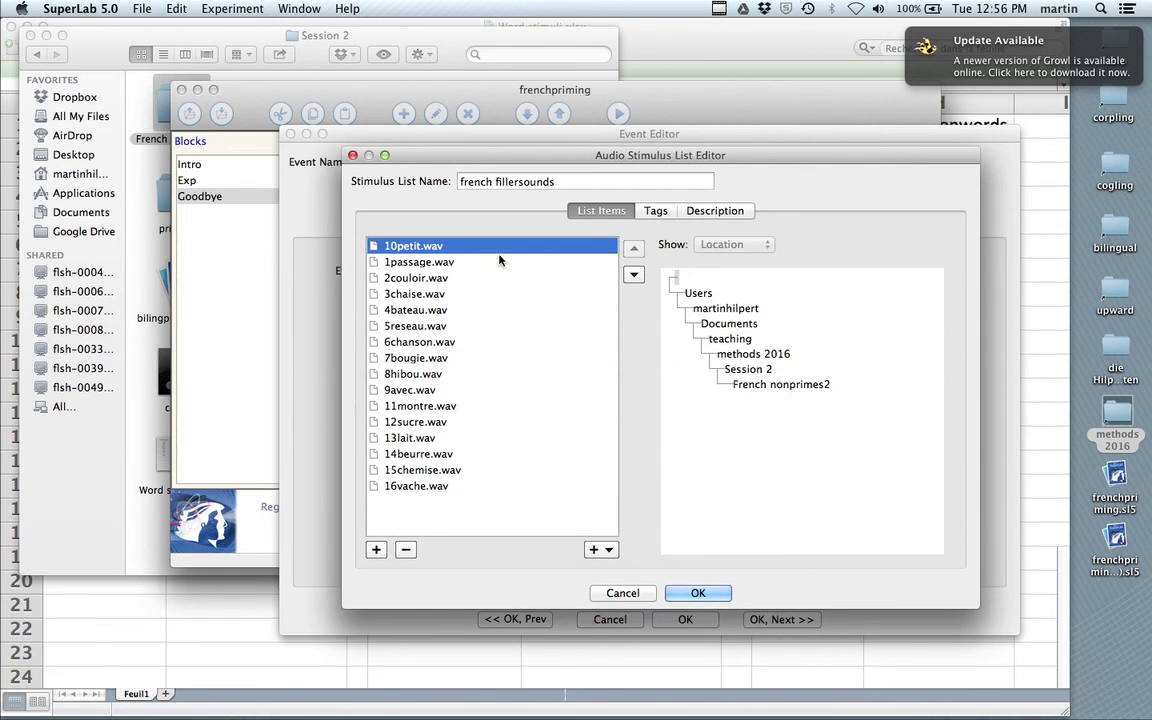
{"action": "left_click", "coordinate": [633, 276]}
{"action": "left_click", "coordinate": [633, 275]}
{"action": "left_click", "coordinate": [633, 275]}
{"action": "left_click", "coordinate": [633, 275]}
{"action": "left_click", "coordinate": [633, 275]}
{"action": "left_click", "coordinate": [633, 275]}
{"action": "left_click", "coordinate": [633, 275]}
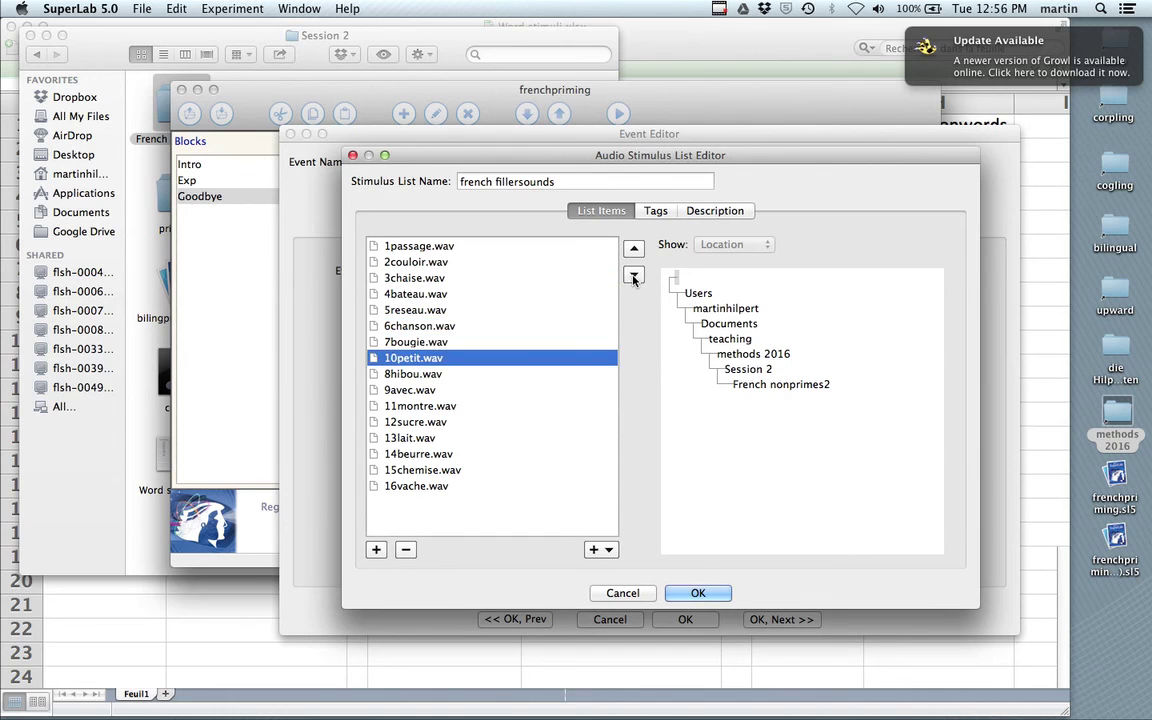
{"action": "left_click", "coordinate": [633, 275]}
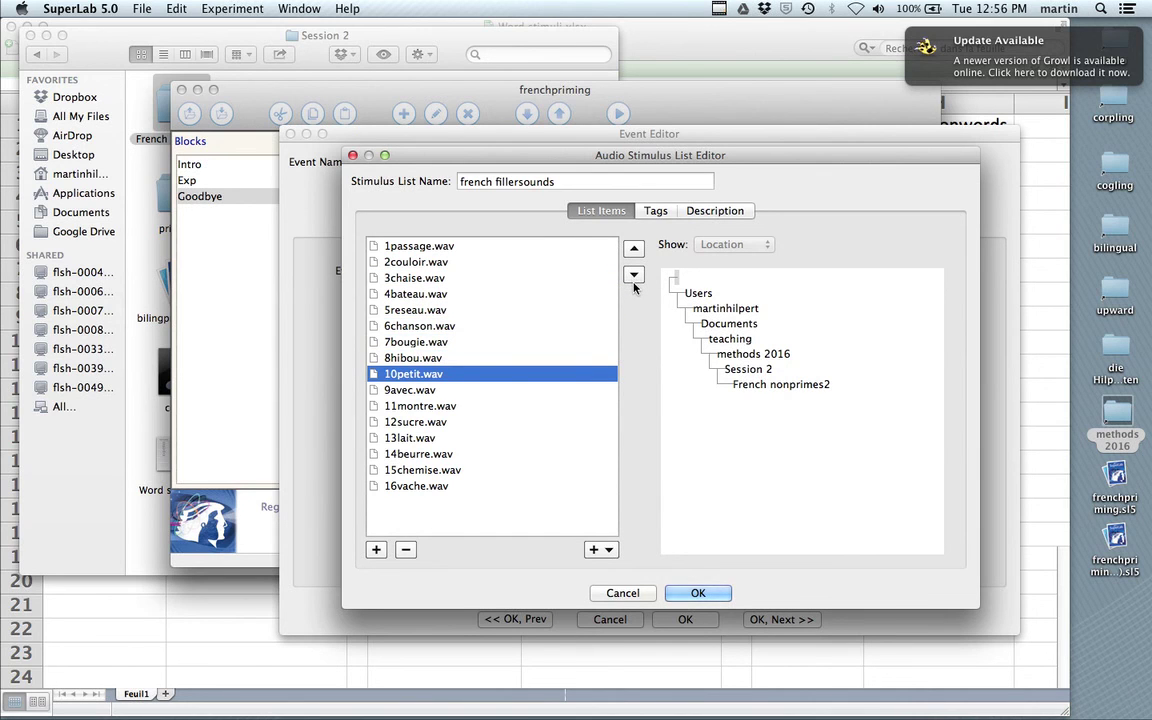
{"action": "left_click", "coordinate": [633, 276]}
{"action": "left_click", "coordinate": [697, 592]}
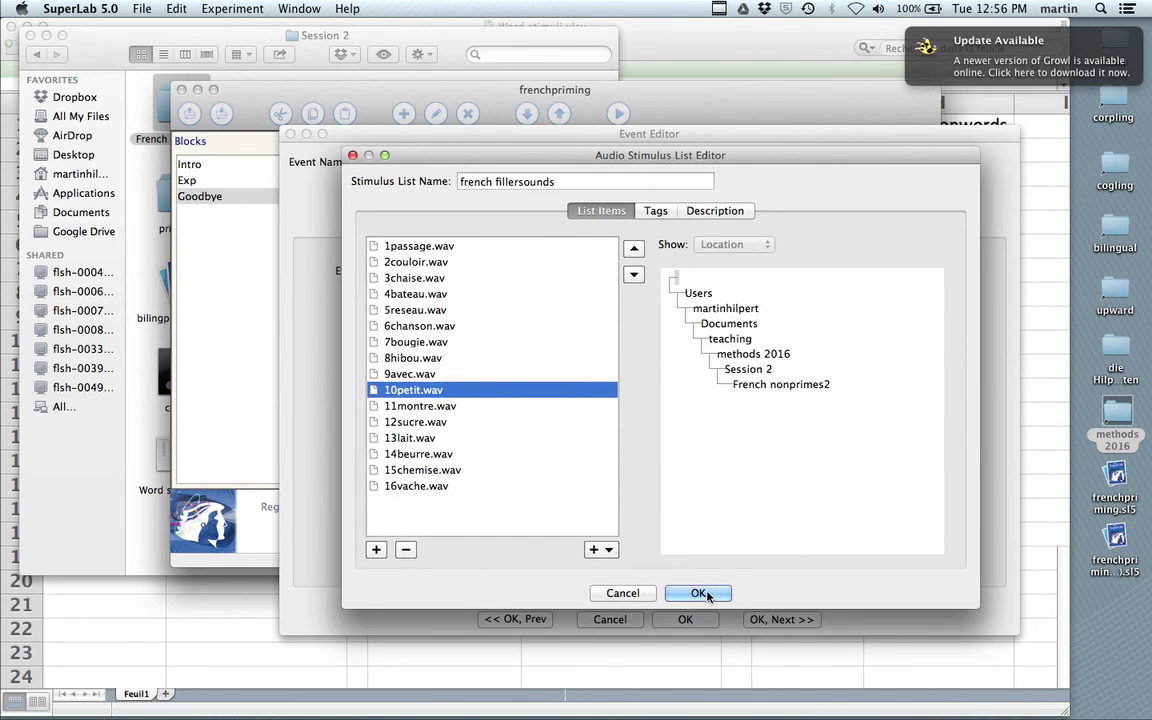
{"action": "left_click", "coordinate": [688, 619]}
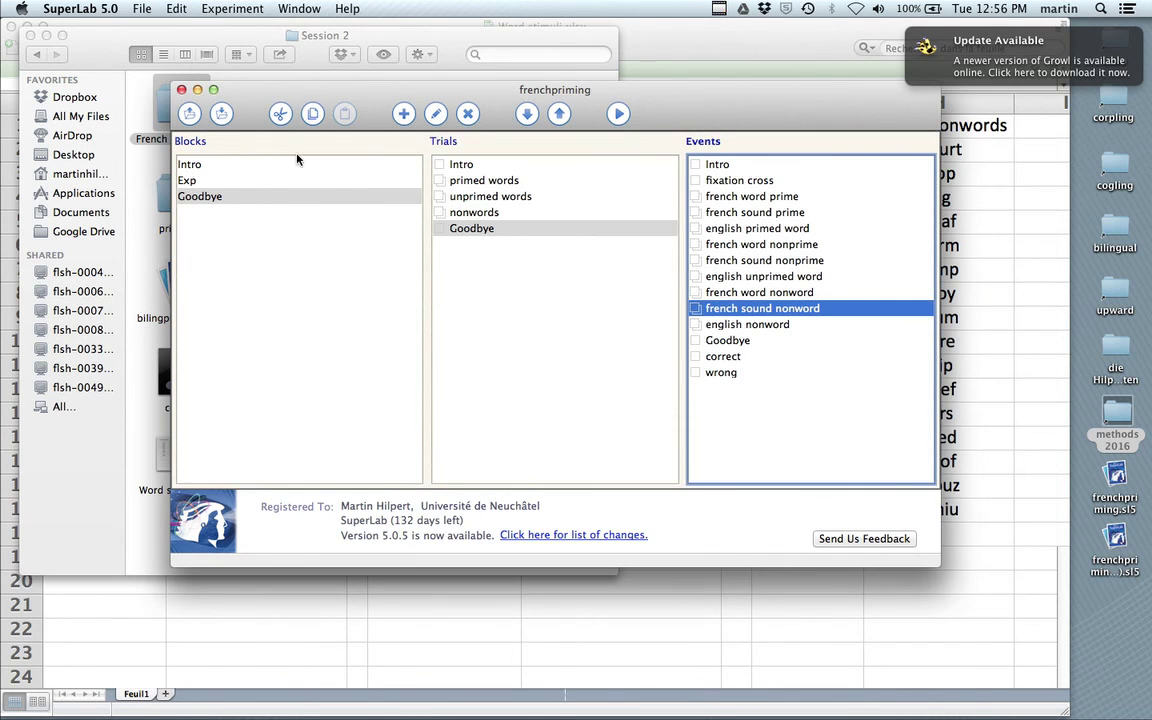
Step: Run the experiment without saving collected data to test the reordered filler sounds, continuing past the intro screen
{"action": "left_click", "coordinate": [617, 114]}
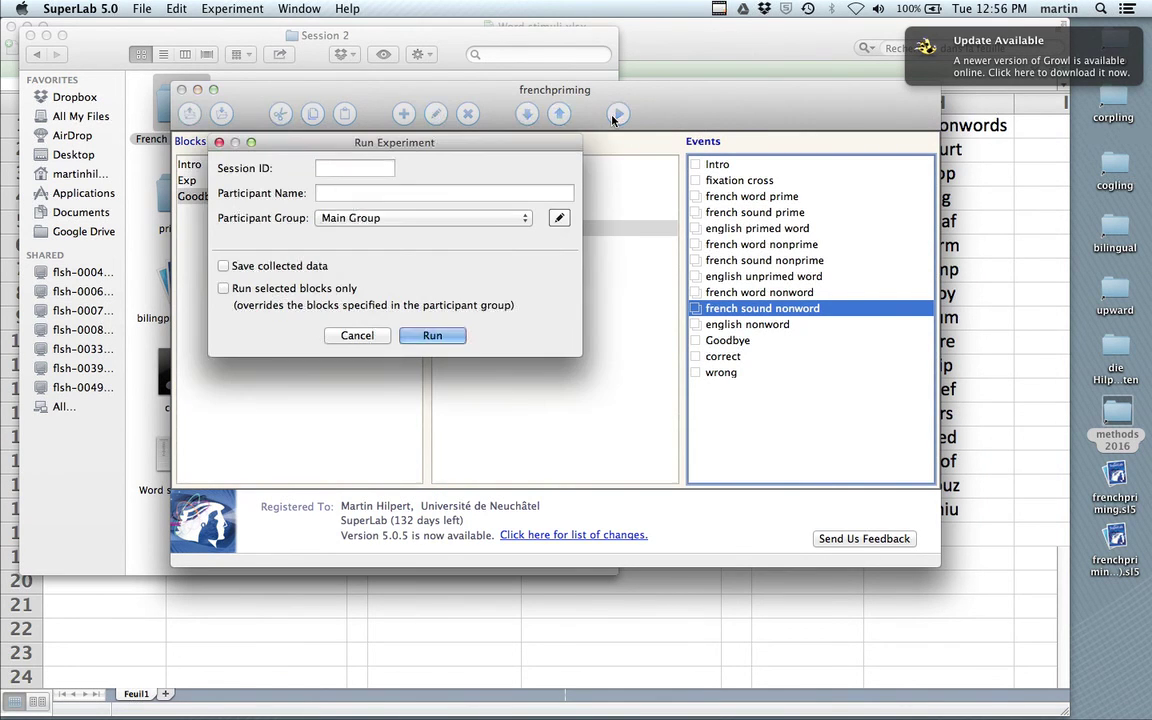
{"action": "left_click", "coordinate": [432, 336]}
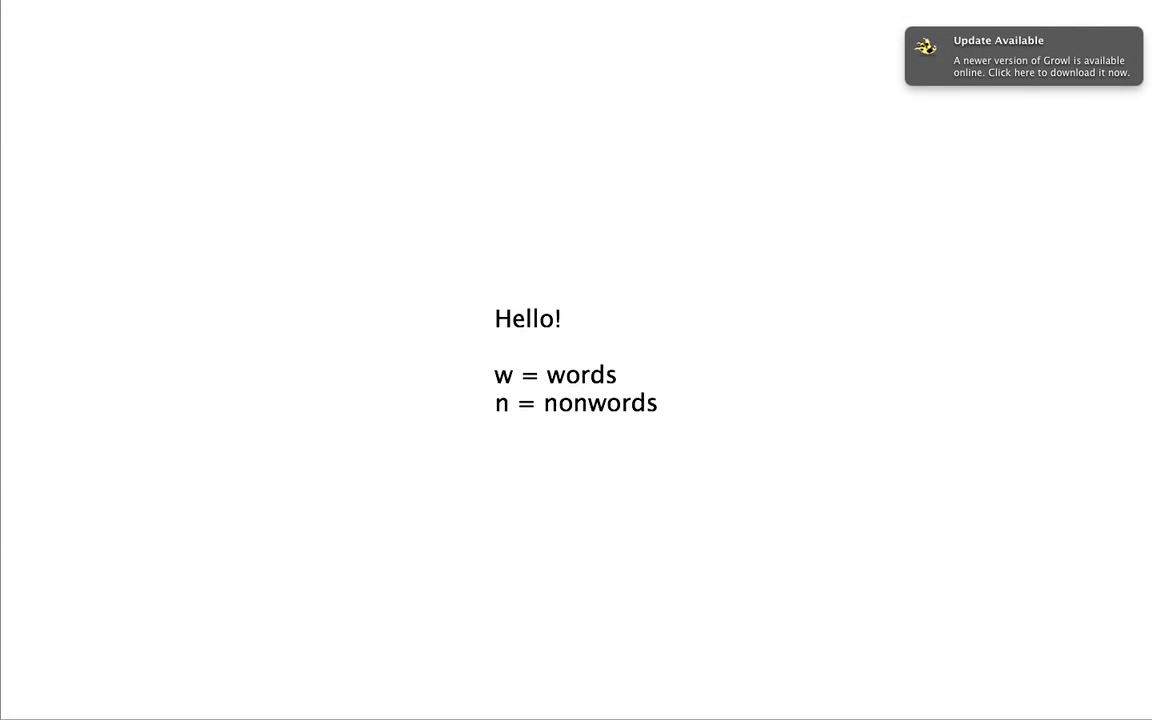
{"action": "key", "text": "space"}
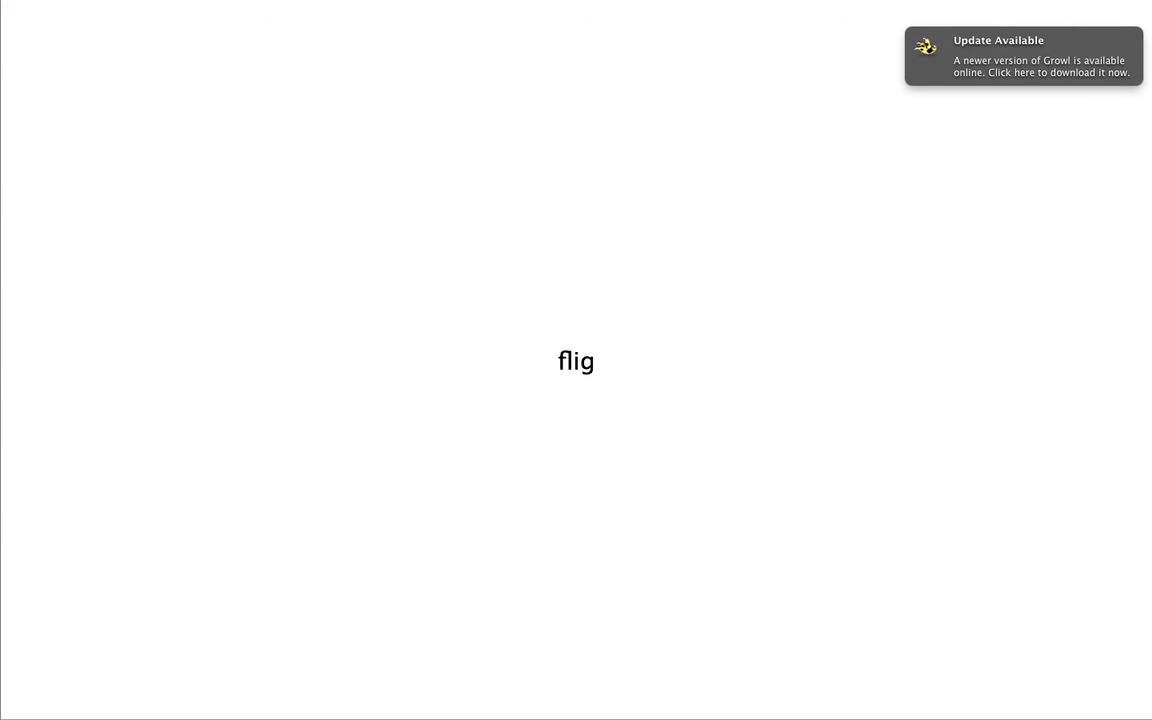